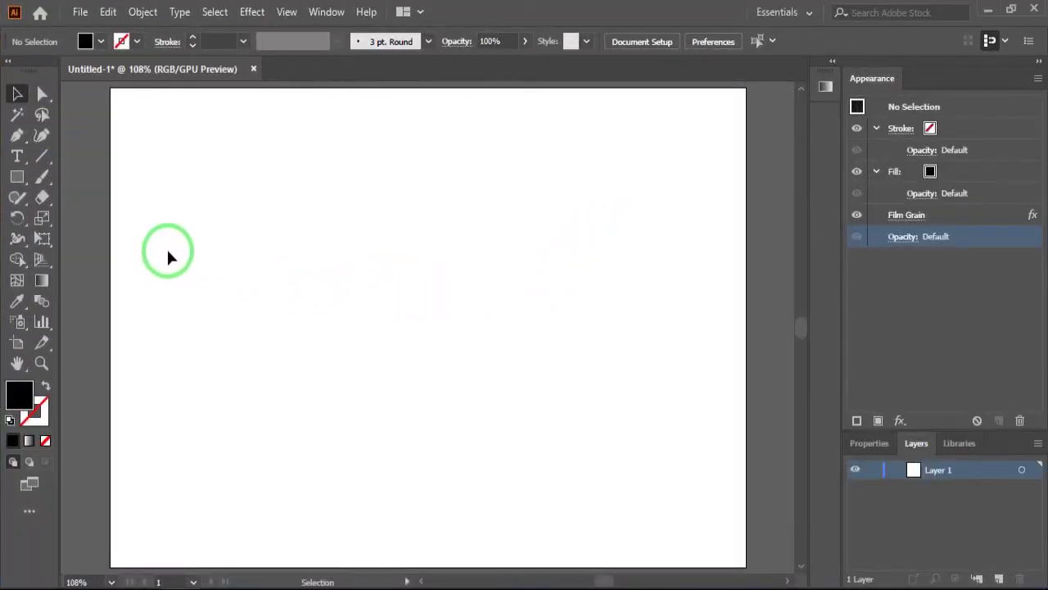
- Draw a rectangle covering the whole artboard and fill it with tan #b89a5f
left_click(17, 176)
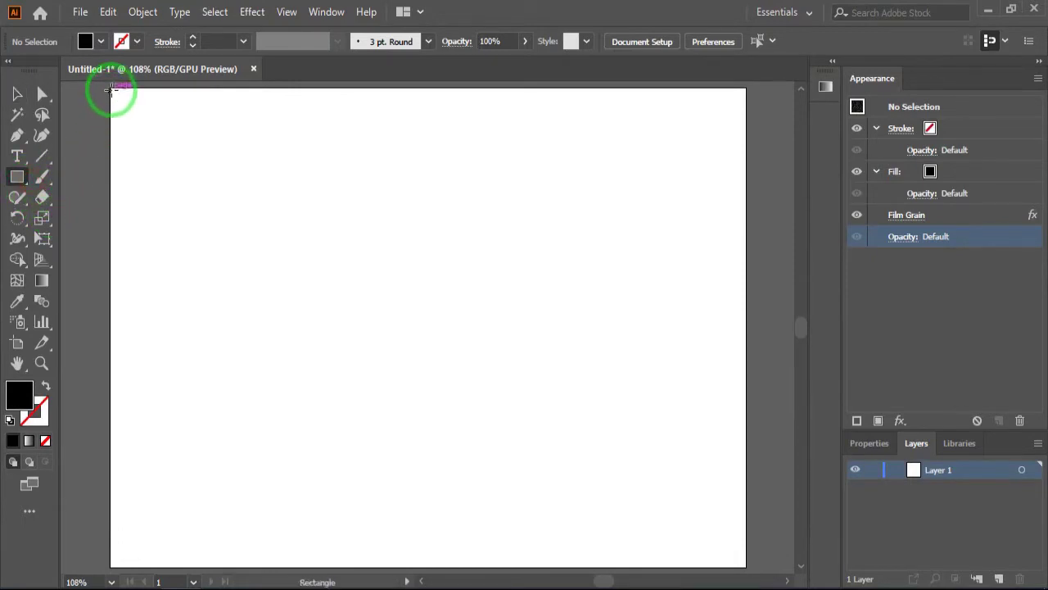
left_click_drag(111, 89, 729, 554)
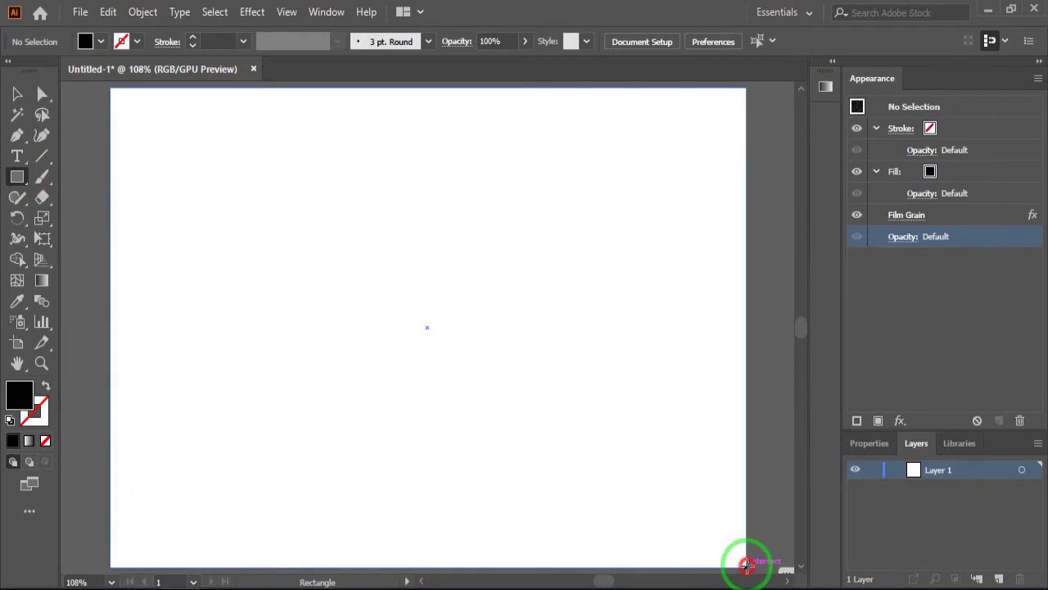
left_click_drag(729, 554, 746, 565)
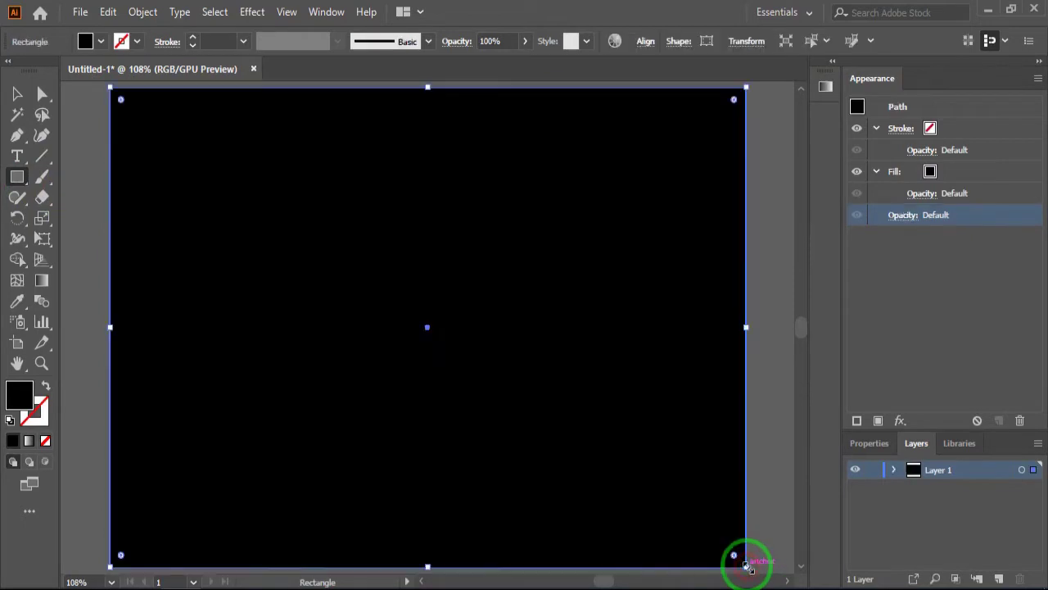
double_click(20, 396)
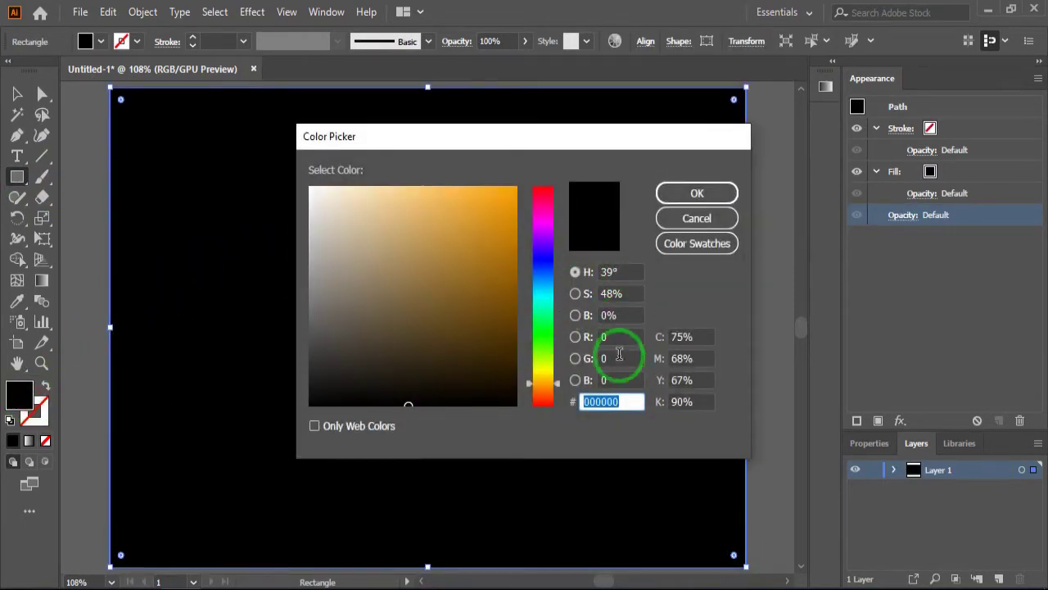
left_click(627, 402)
left_click_drag(628, 402, 579, 410)
type("b89a5f")
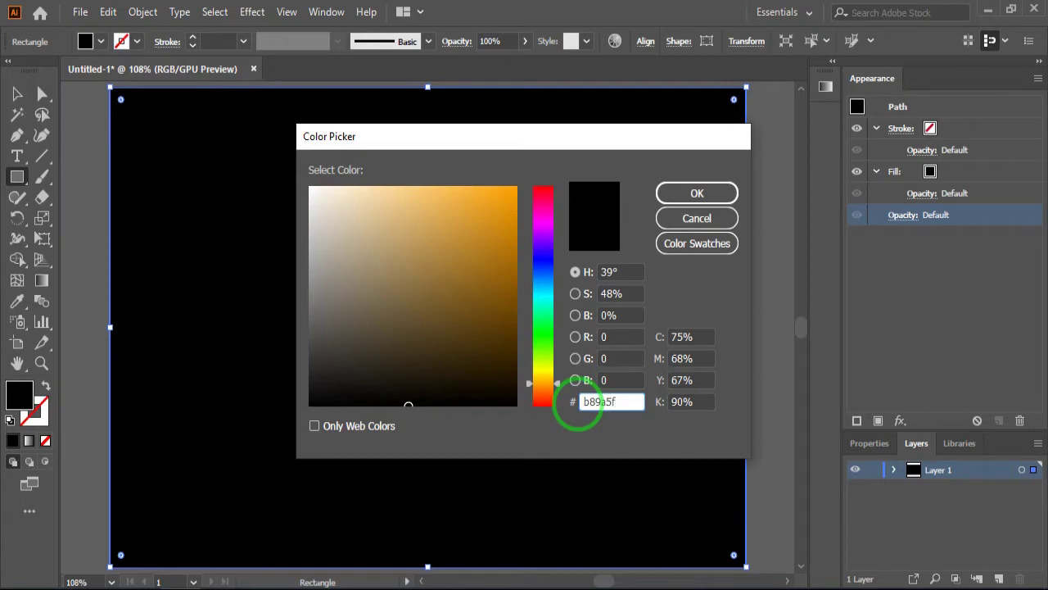
key("Return")
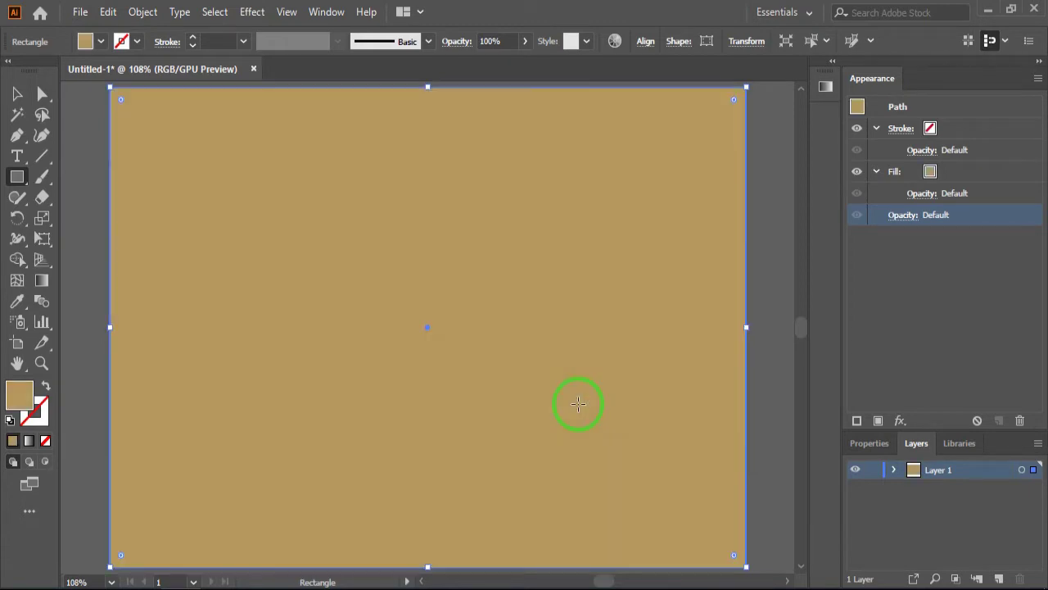
- Apply Film Grain (Grain 4, Highlight Area 0, Intensity 10) to the rectangle, then deselect it
left_click(252, 12)
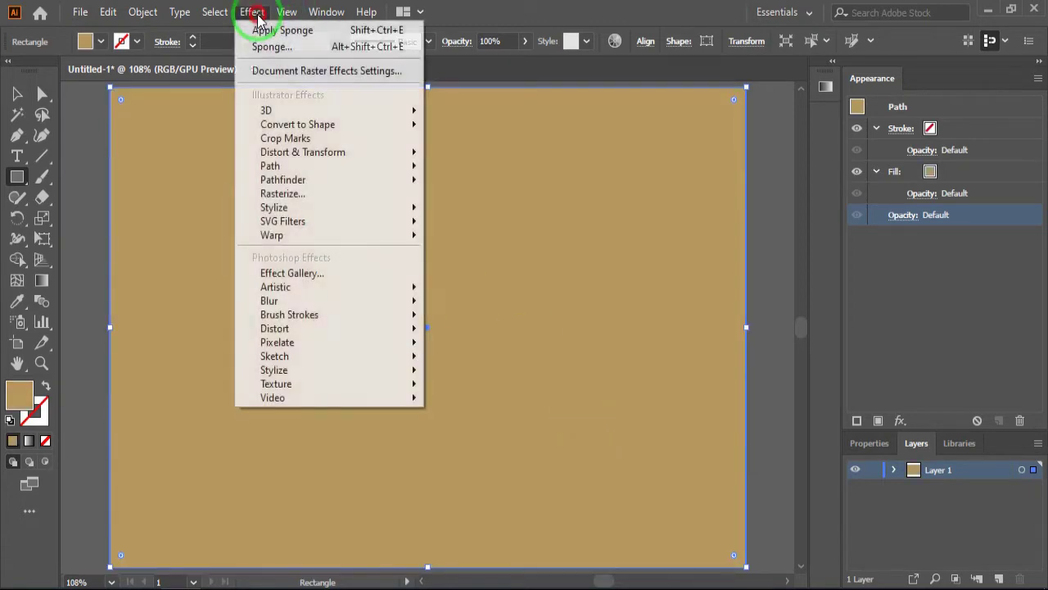
mouse_move(276, 287)
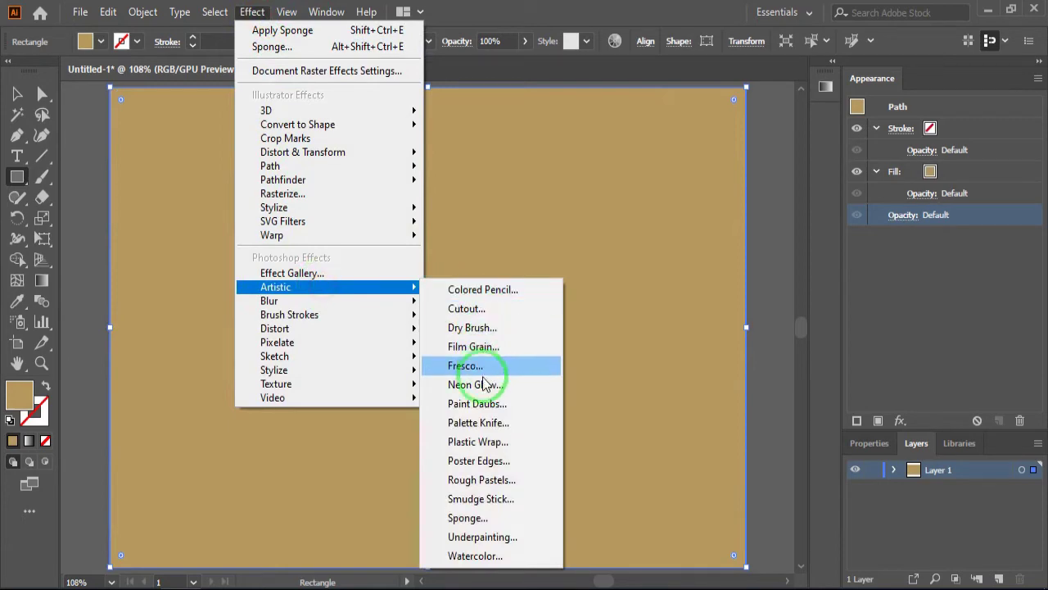
left_click(497, 347)
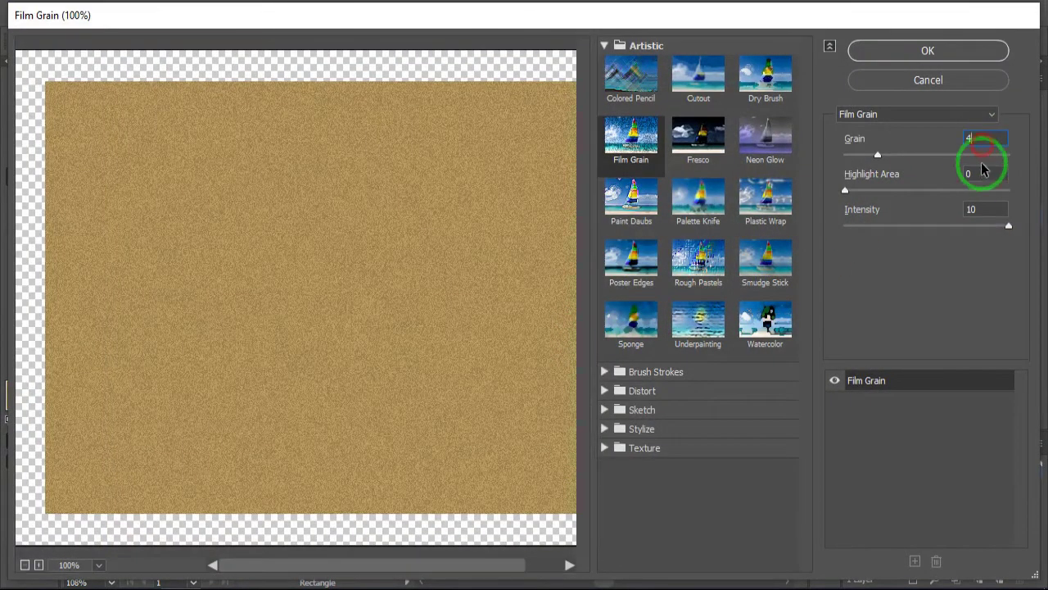
left_click(980, 212)
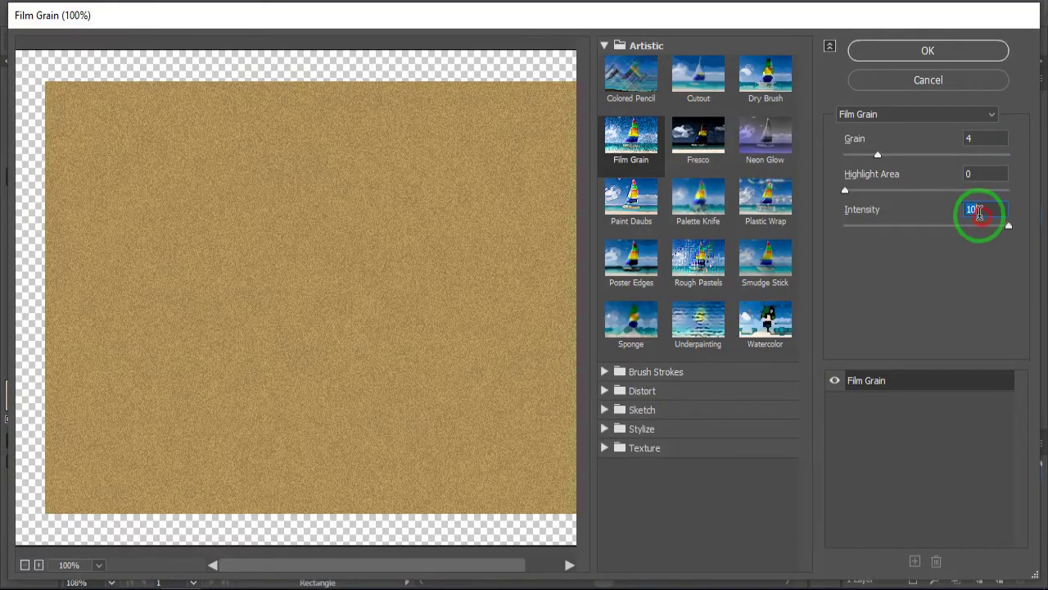
left_click(929, 51)
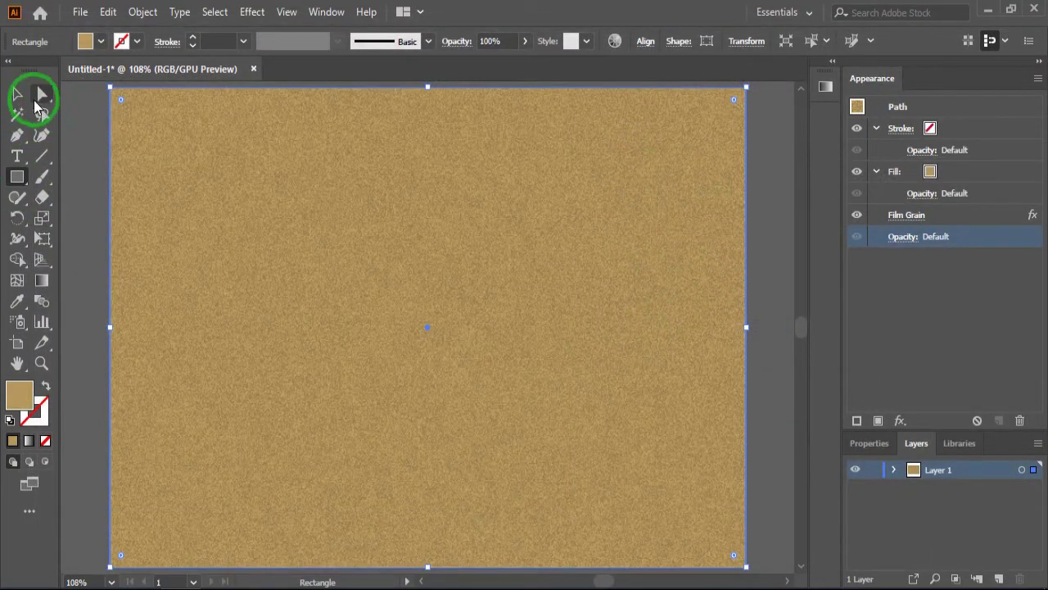
left_click(18, 93)
left_click(82, 105)
left_click(18, 176)
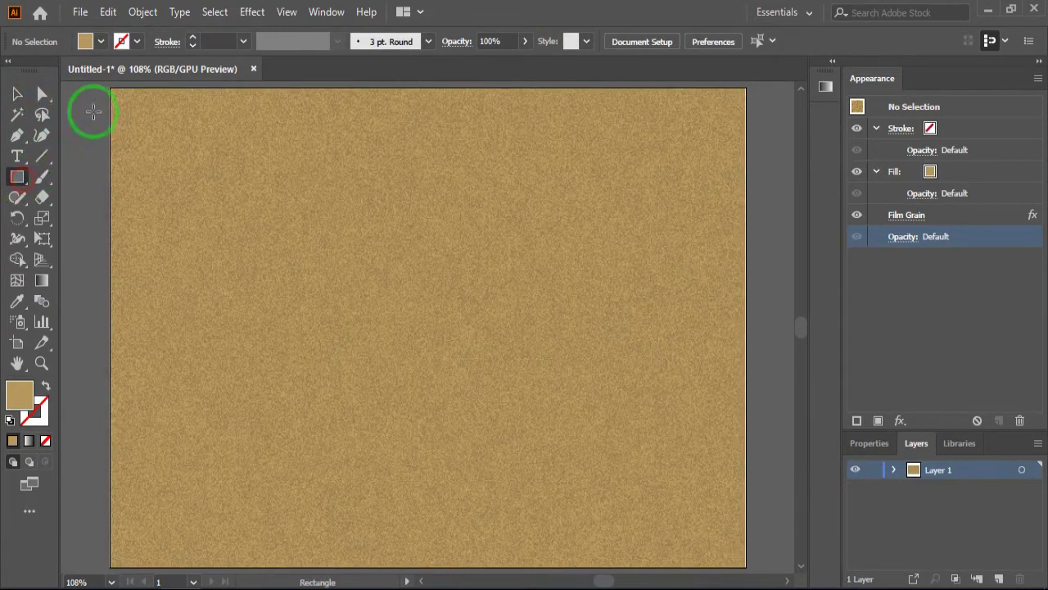
- Draw a second full-artboard rectangle filled with lighter tan #ccaf7d
left_click_drag(110, 86, 722, 552)
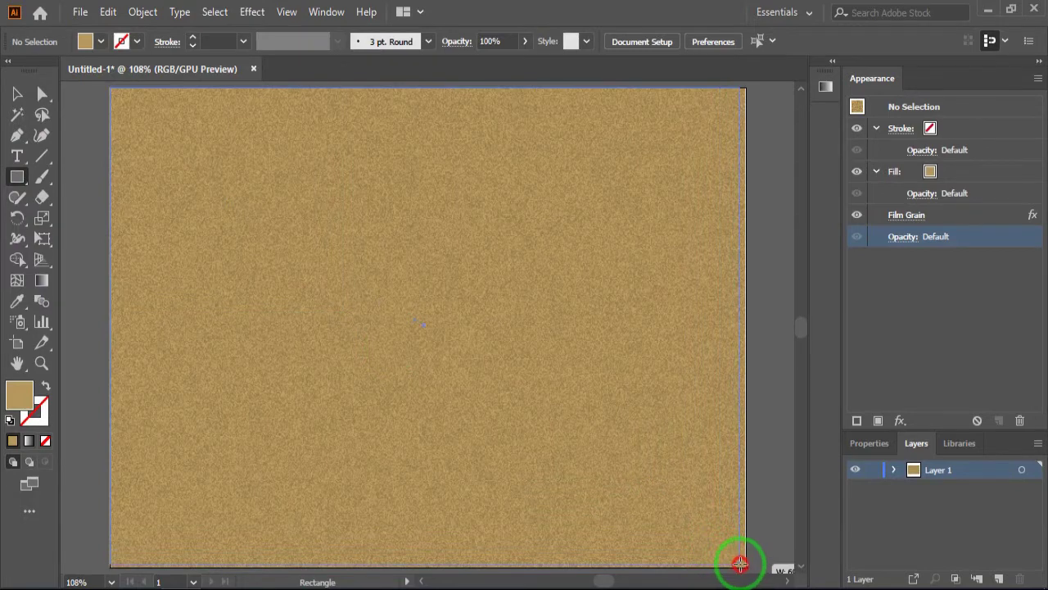
left_click_drag(721, 553, 745, 565)
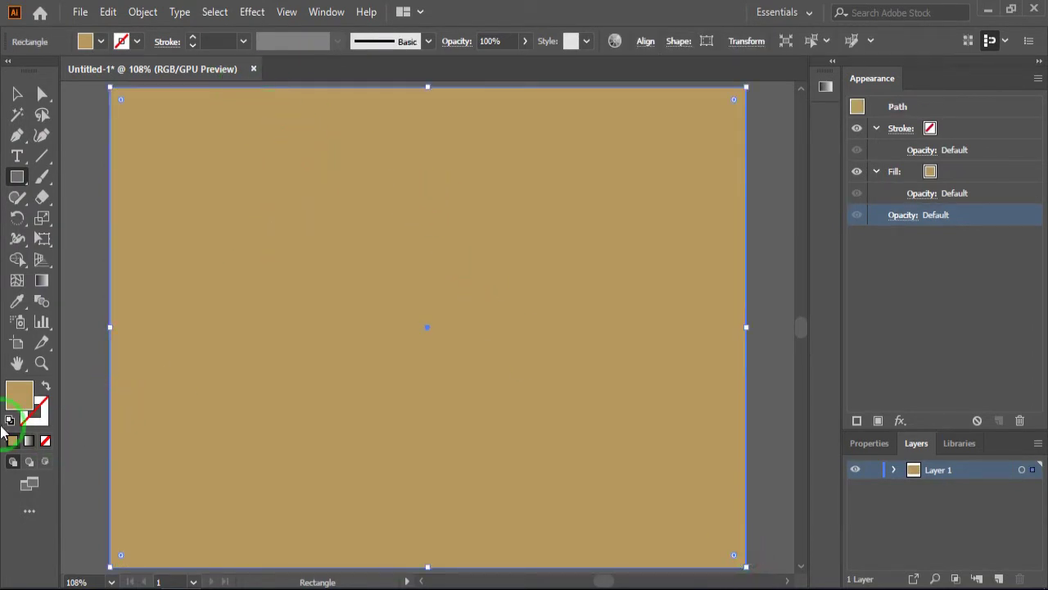
double_click(18, 396)
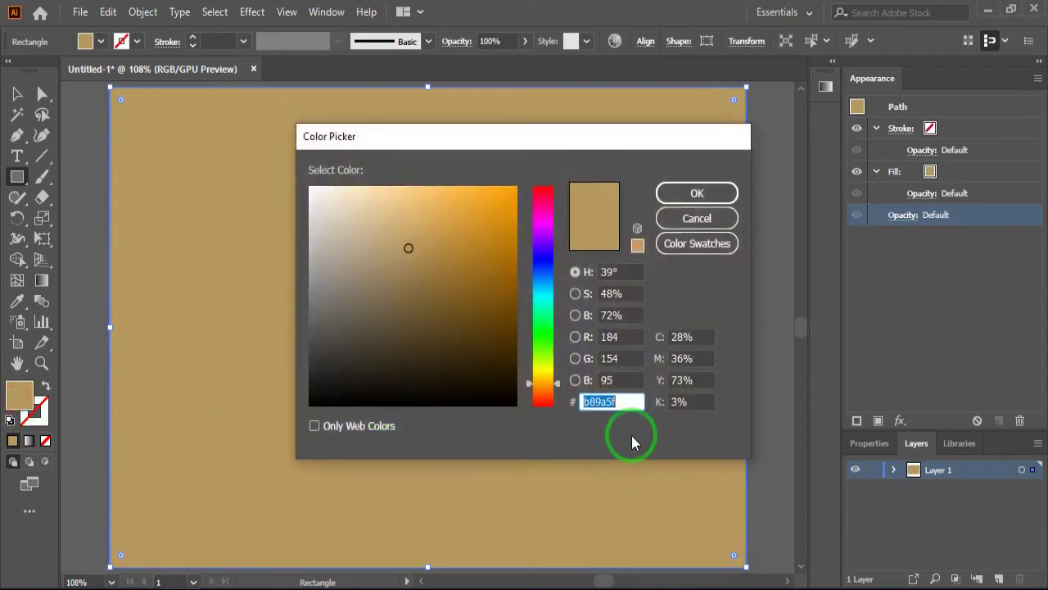
type("ccaf7d")
key("Return")
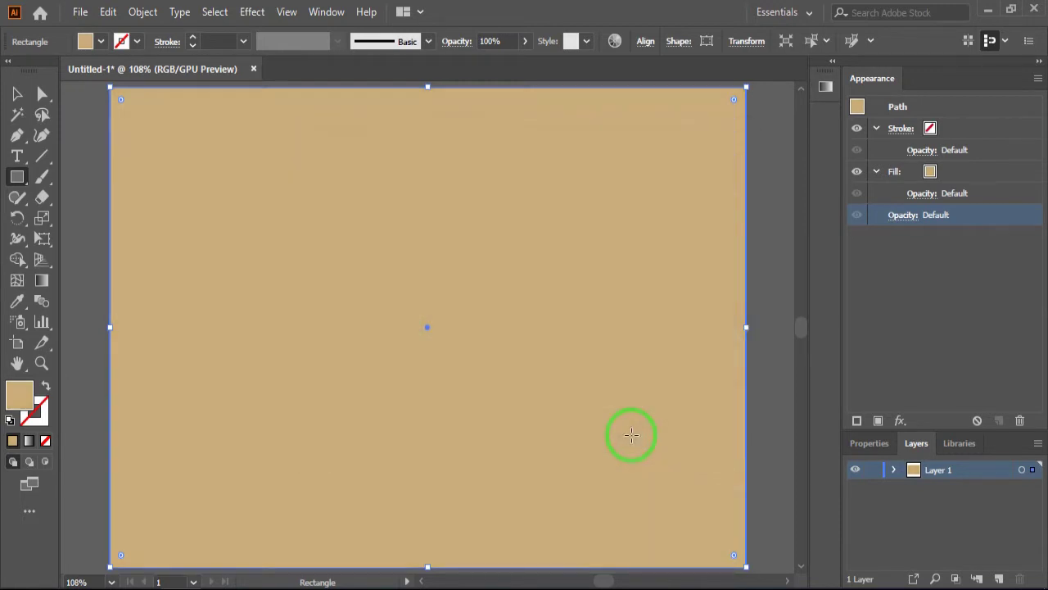
- Apply the Artistic Sponge effect to the second rectangle
left_click(251, 11)
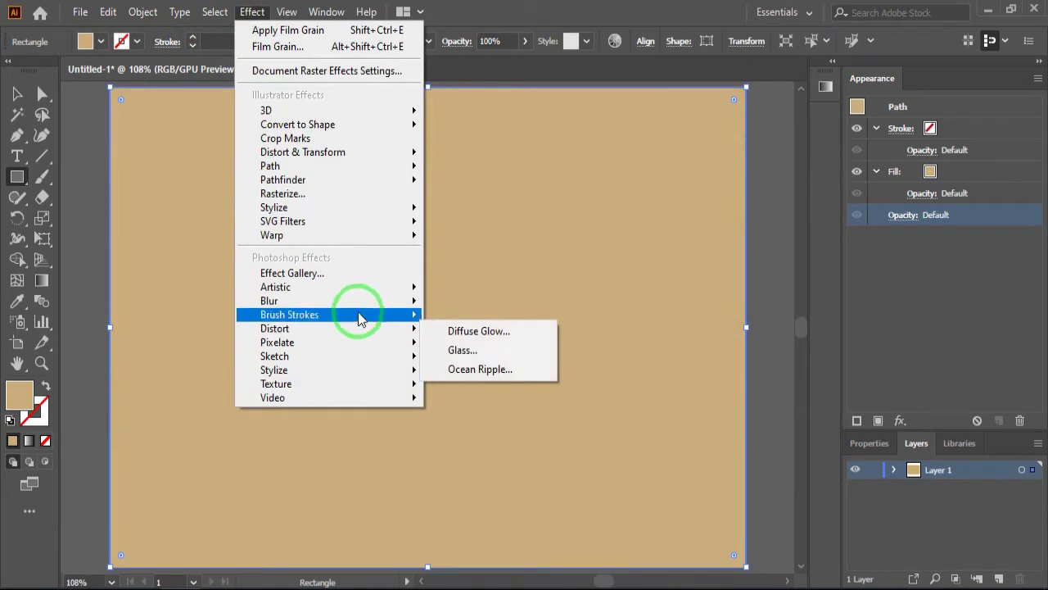
mouse_move(275, 287)
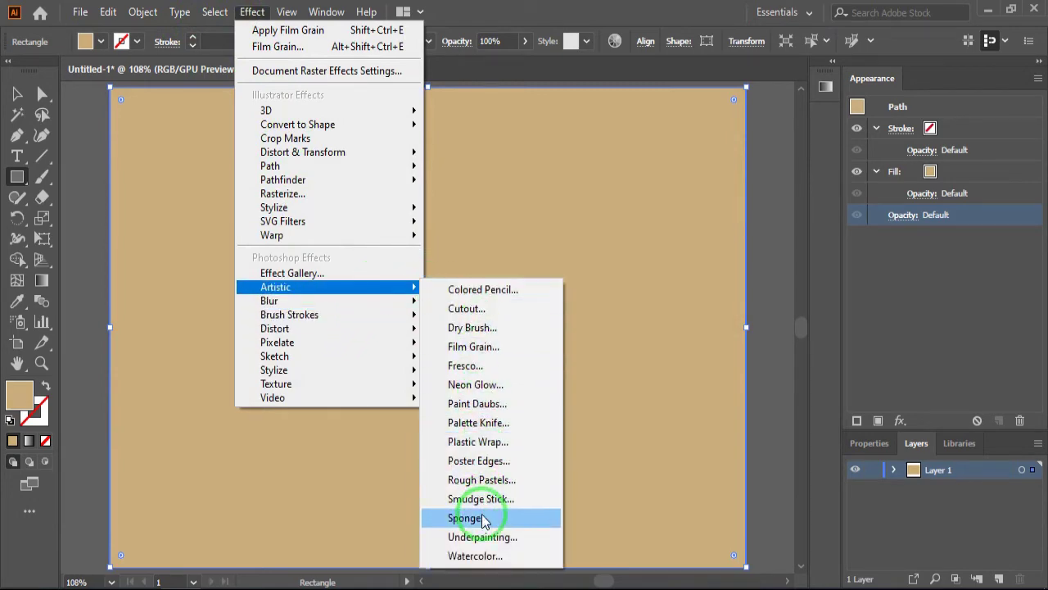
left_click(483, 520)
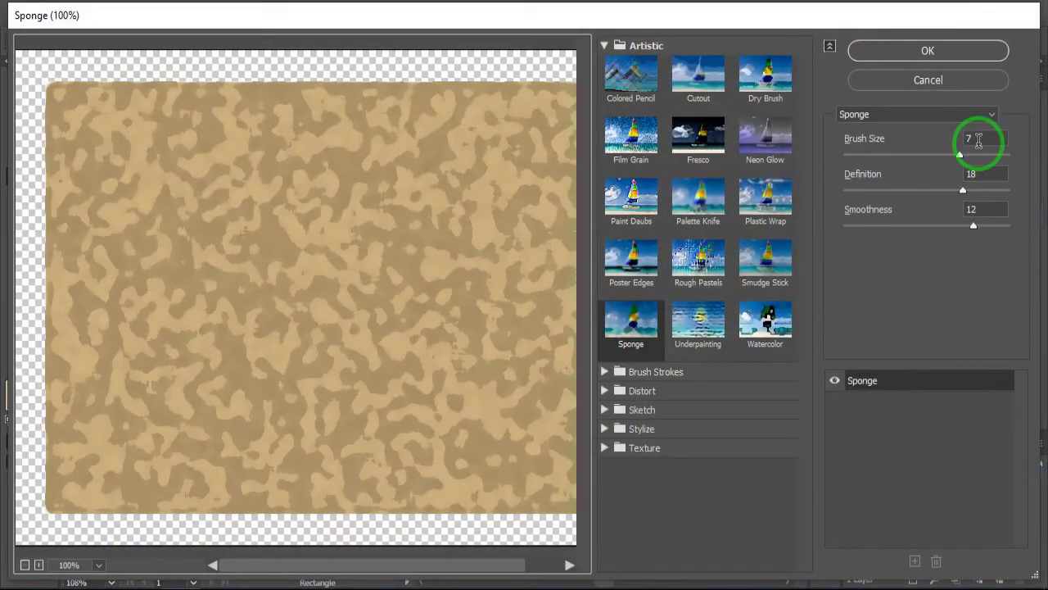
left_click(979, 139)
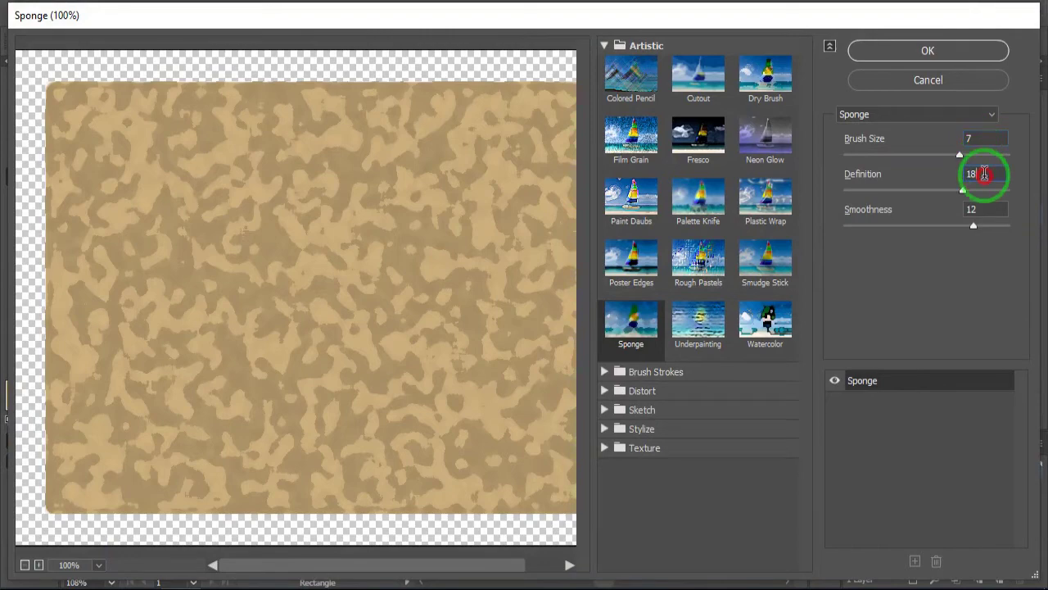
left_click(984, 174)
left_click(944, 52)
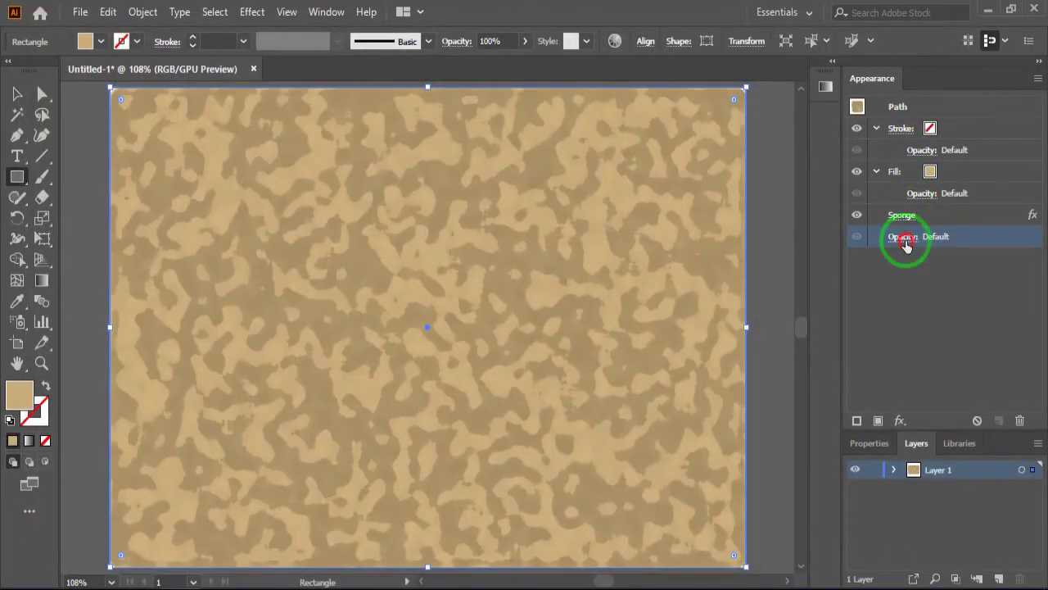
- Set the sponge rectangle's transparency to Multiply at 30% opacity
left_click(904, 239)
left_click(803, 271)
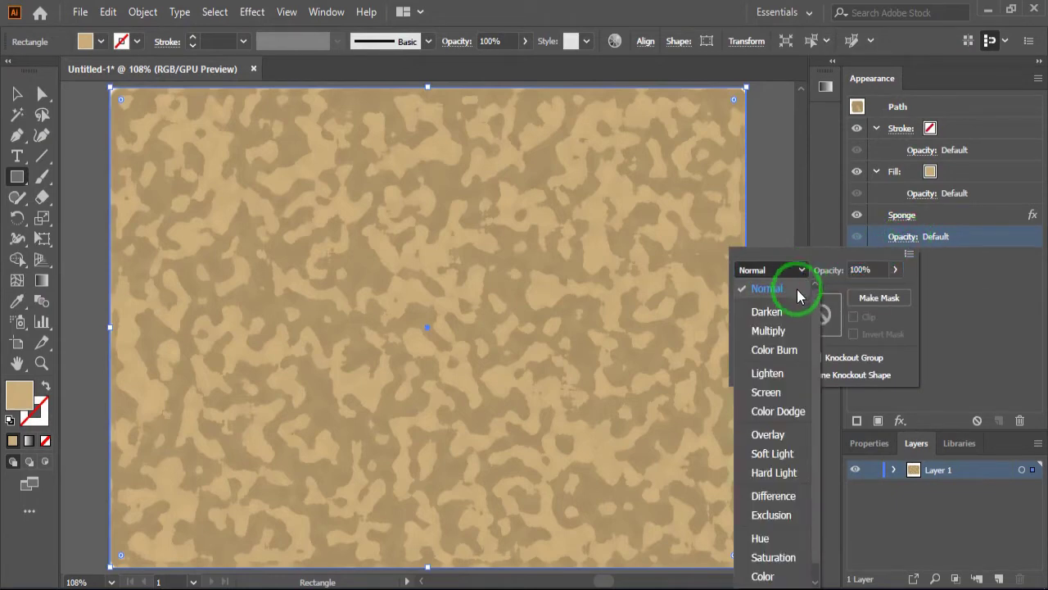
left_click(785, 330)
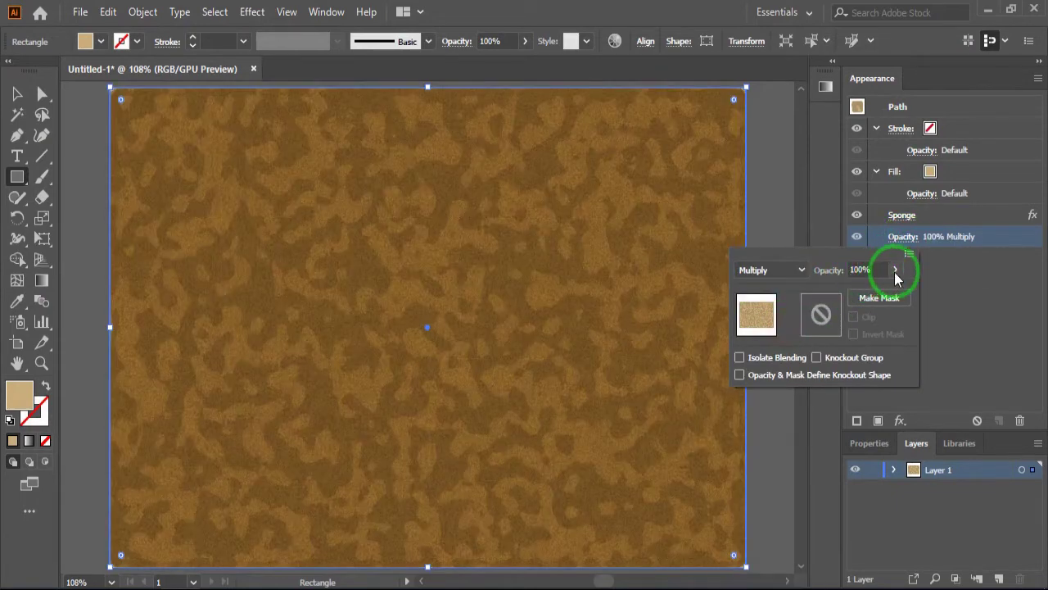
left_click(895, 272)
left_click_drag(854, 302, 852, 295)
left_click(941, 276)
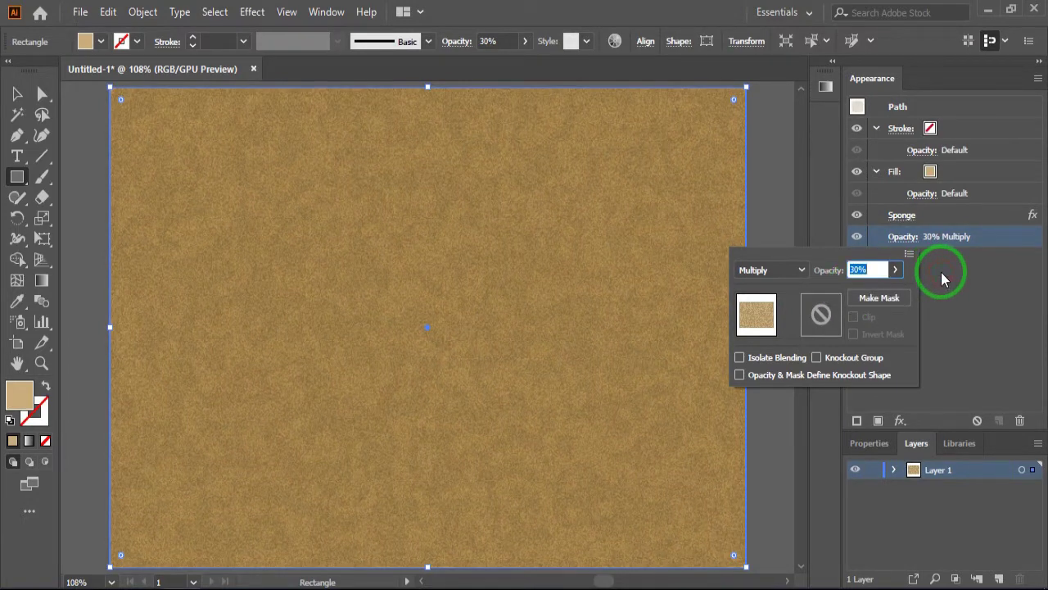
left_click(932, 280)
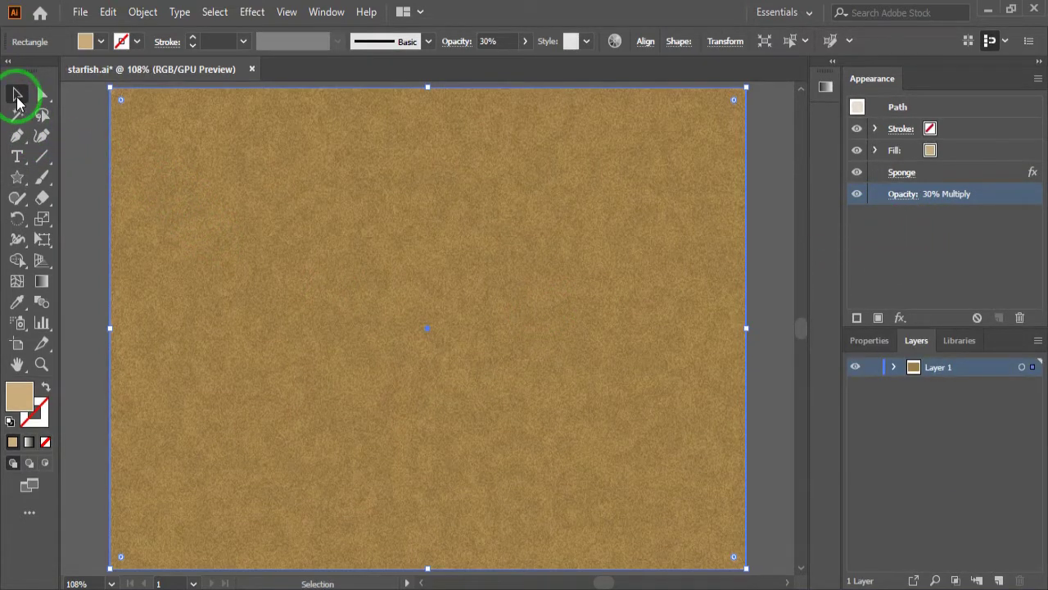
- Lock the two background rectangles in Layer 1
left_click(77, 160)
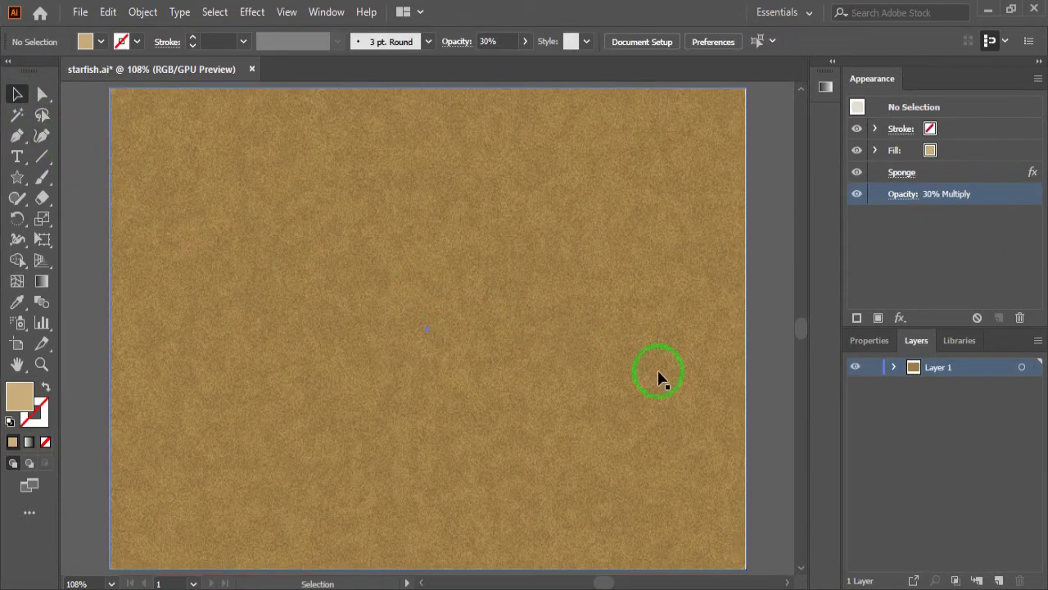
left_click(852, 395)
left_click(894, 368)
left_click(873, 386)
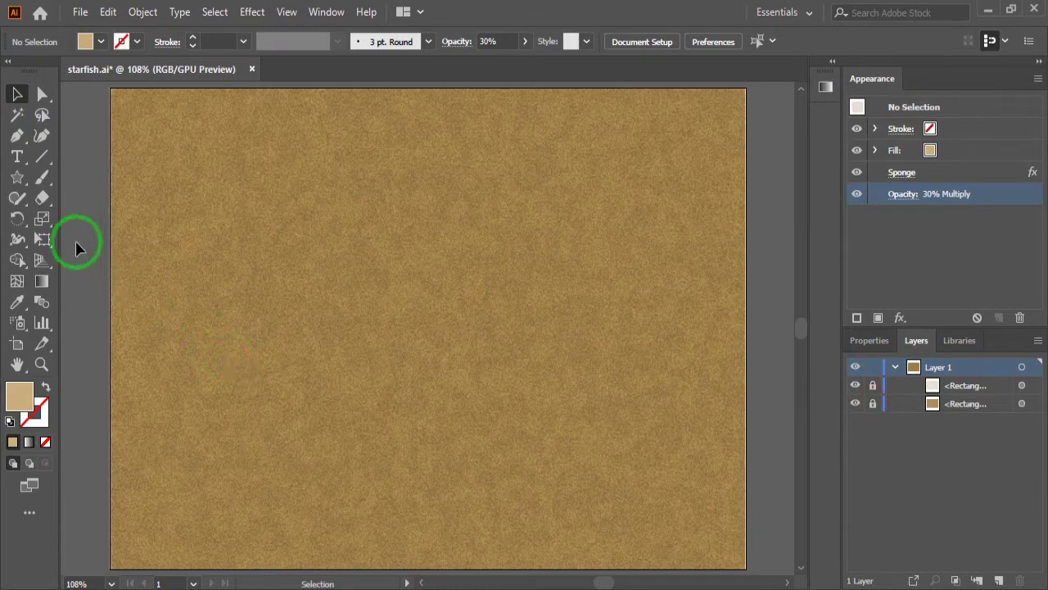
- Create a 5-point star with 64 px outer and 24 px inner radii
left_click(22, 184)
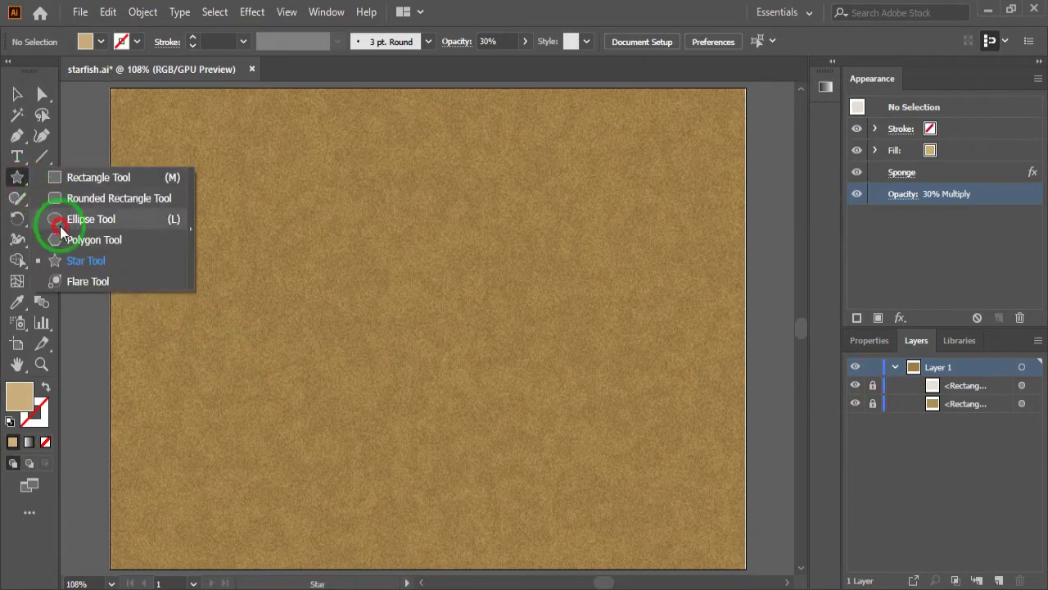
left_click(66, 260)
left_click(395, 273)
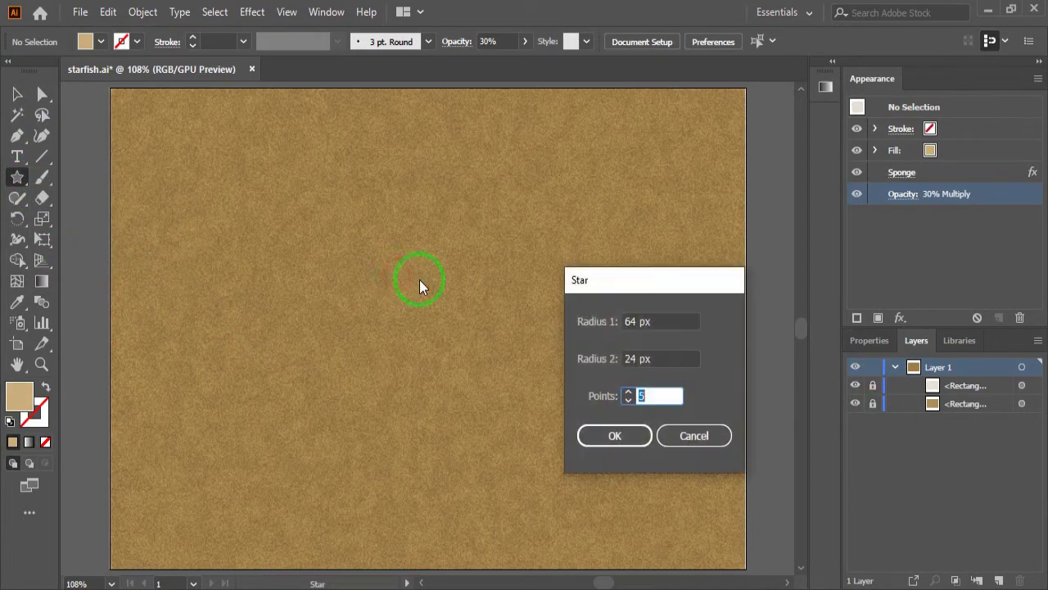
left_click(653, 323)
left_click(660, 354)
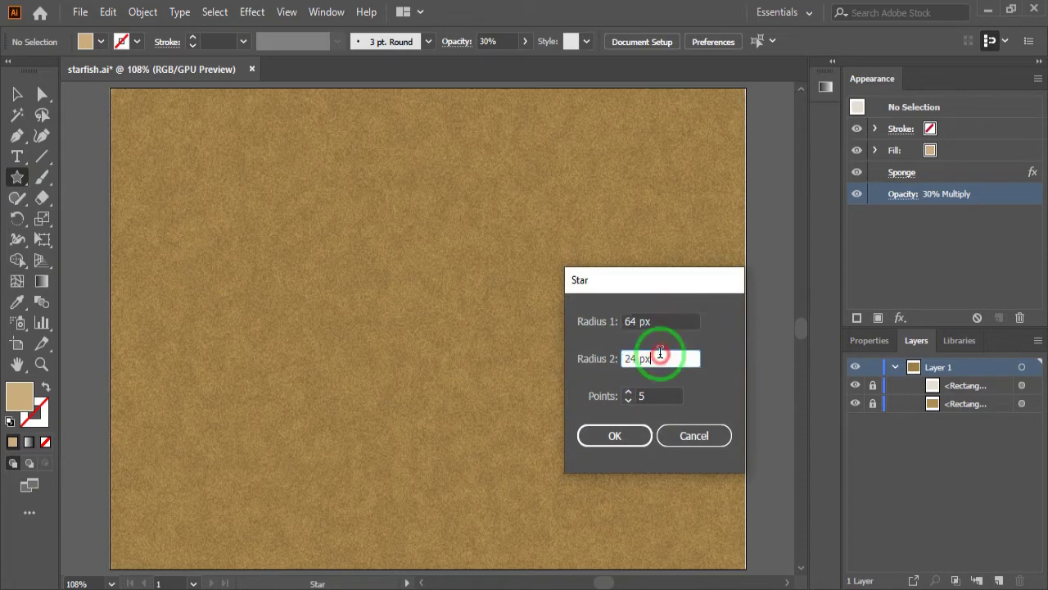
left_click(662, 395)
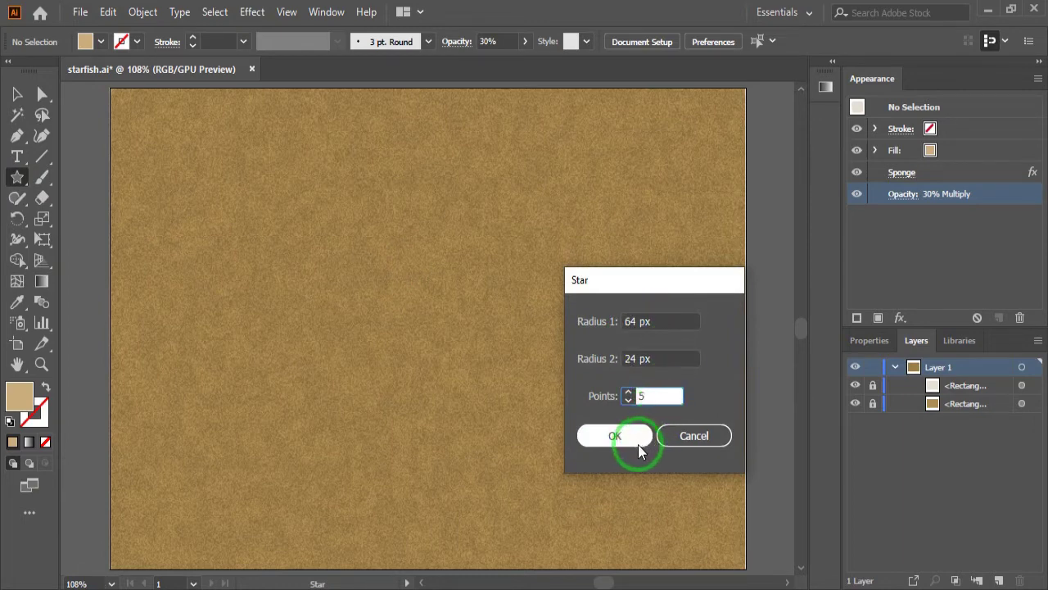
left_click(634, 442)
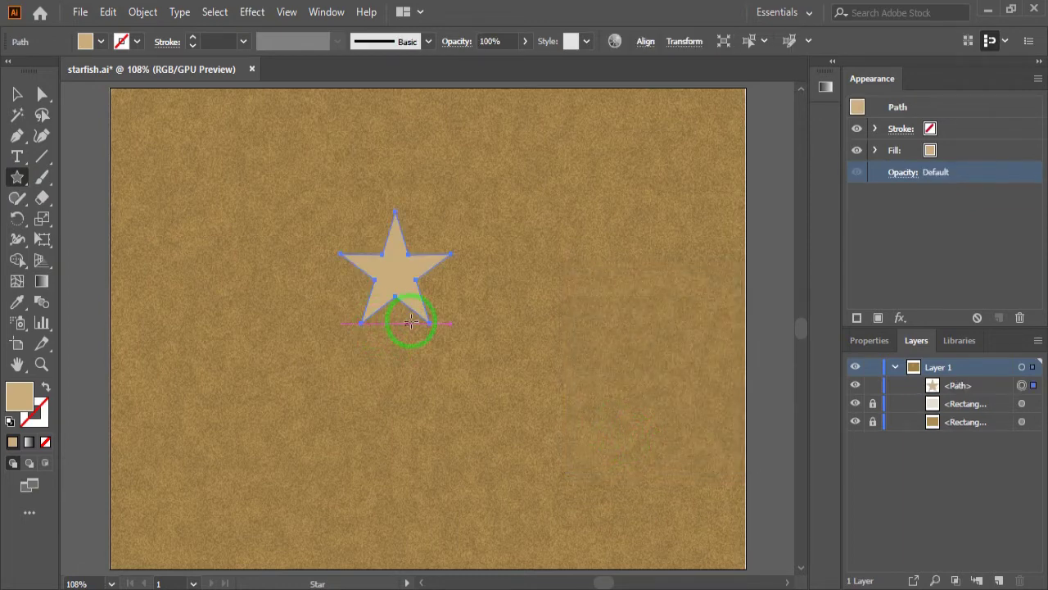
- Scale the star up several times and move it to the artboard centre
left_click(17, 95)
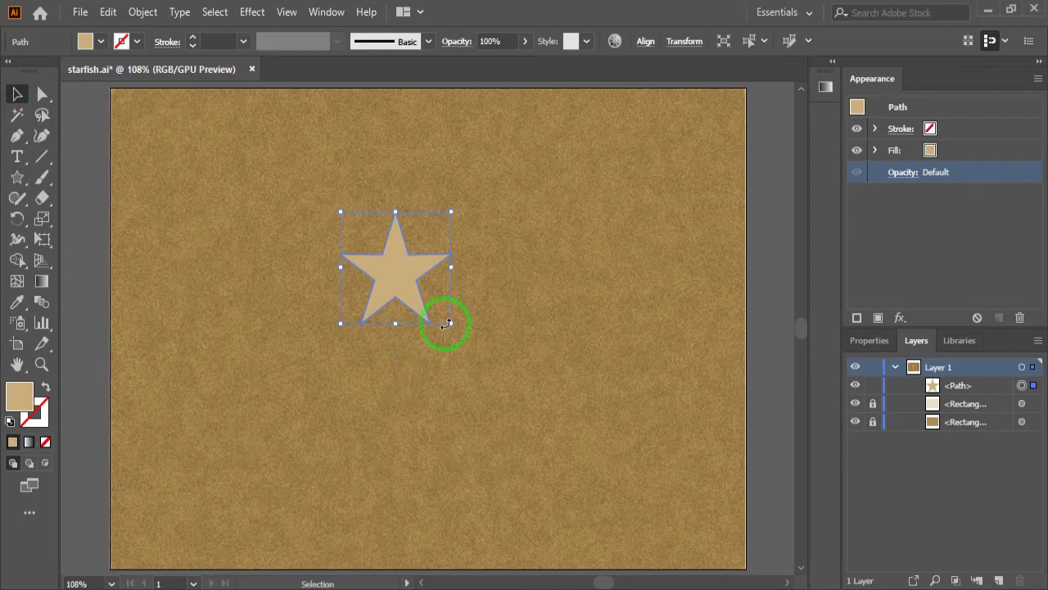
left_click_drag(450, 324, 618, 518)
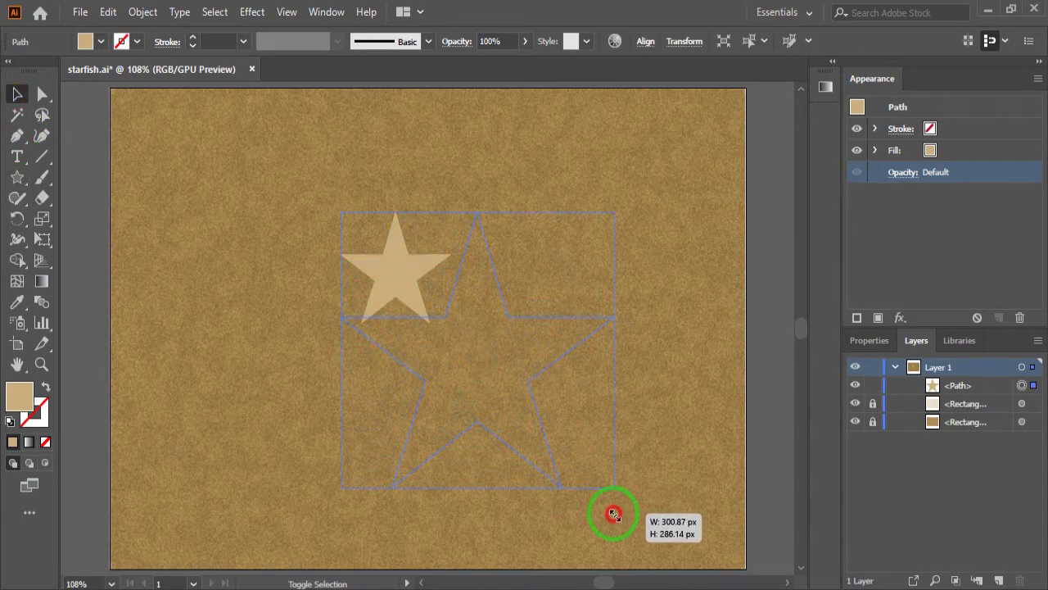
left_click_drag(491, 398, 439, 353)
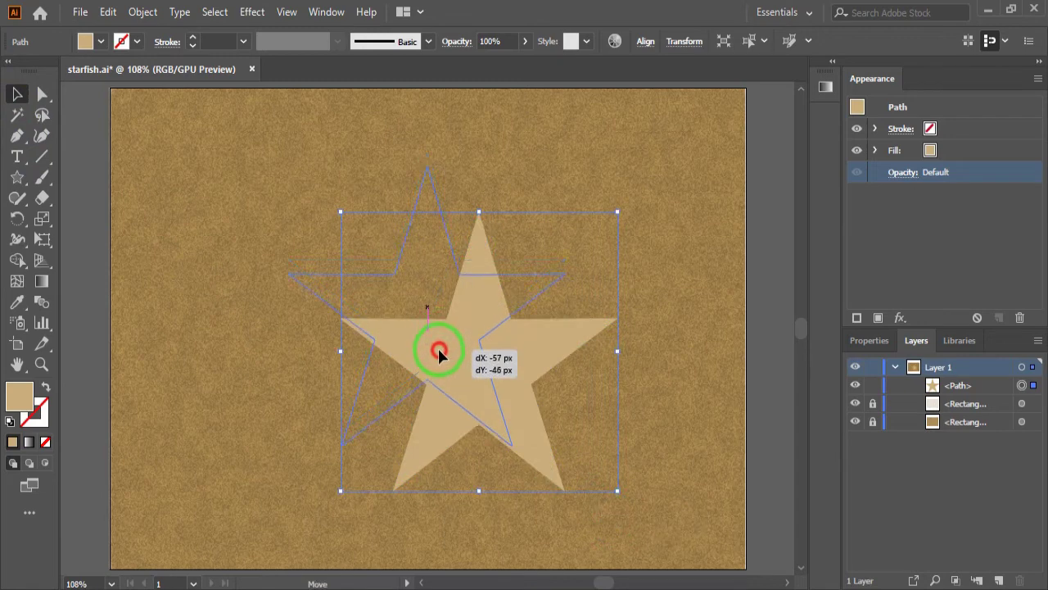
left_click(41, 95)
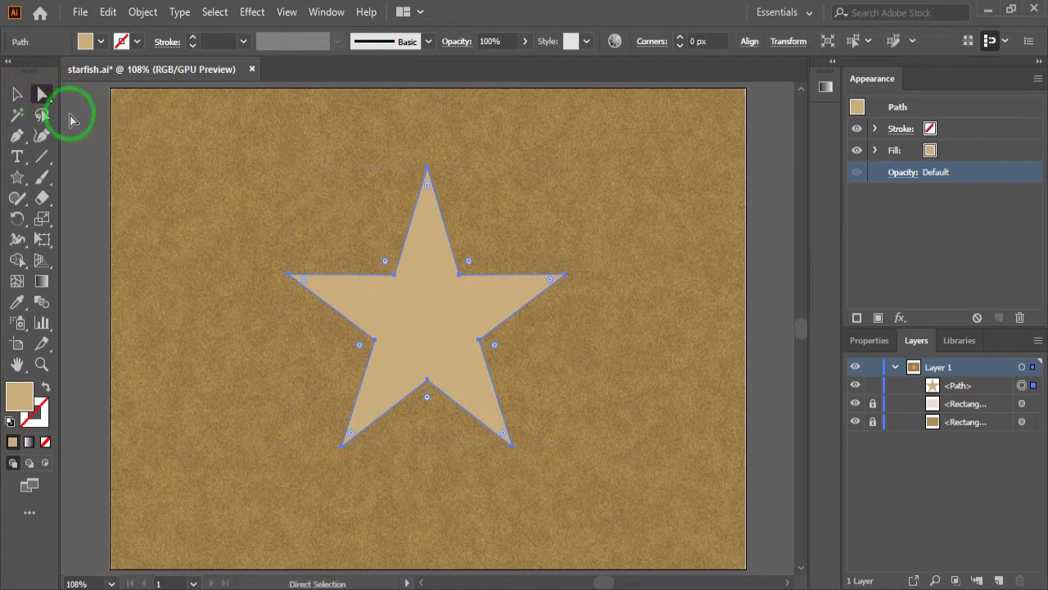
- Convert the star's top point and upper-left inner corner to smooth anchors
left_click_drag(410, 180, 432, 161)
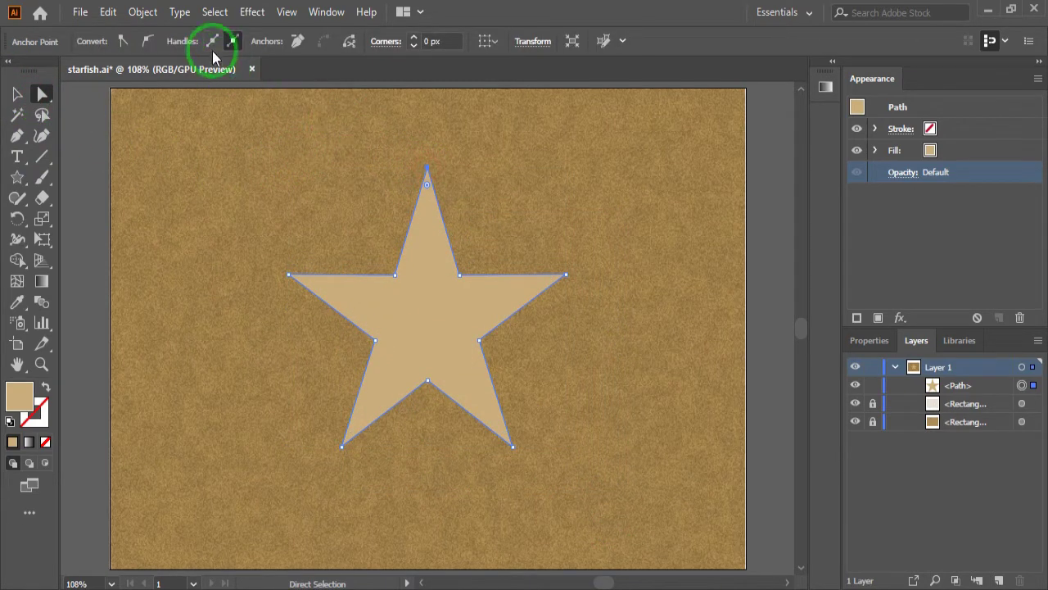
left_click(151, 43)
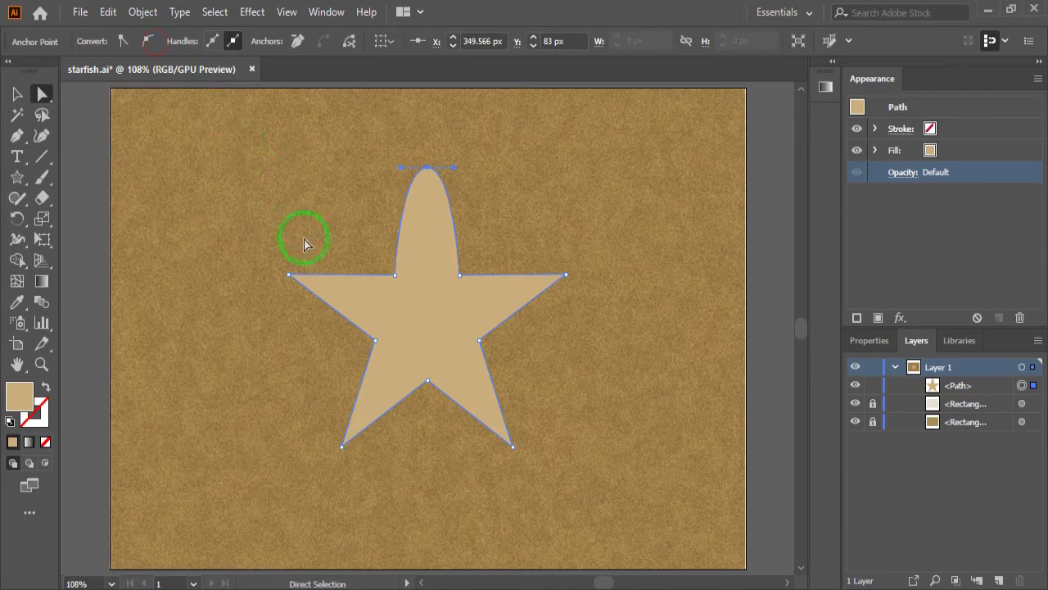
left_click(397, 277)
left_click(152, 41)
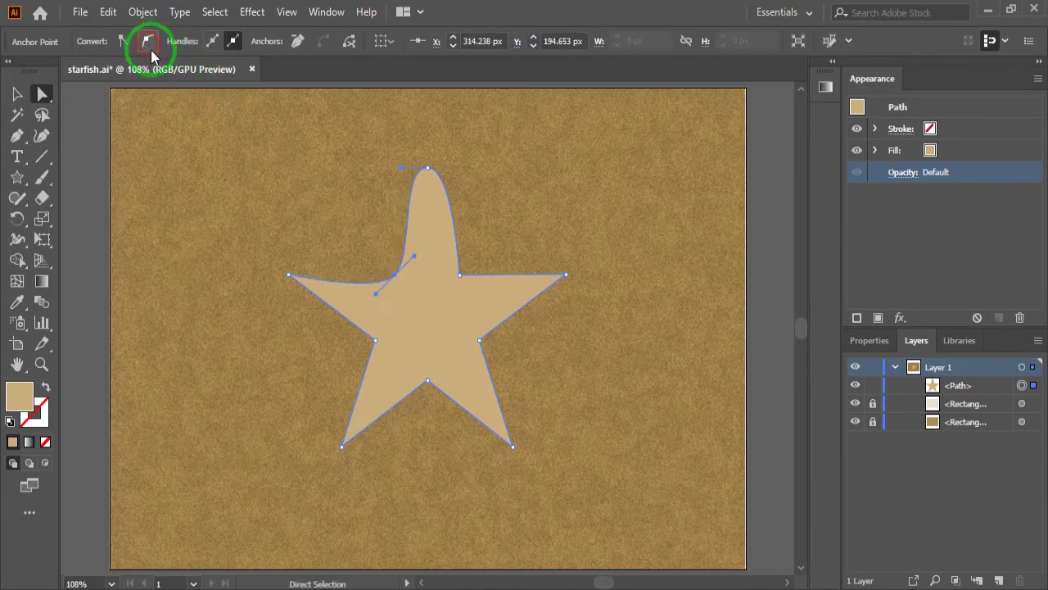
- Convert all remaining arm tips and inner corners to smooth anchors
left_click_drag(288, 275, 303, 280)
left_click(374, 343)
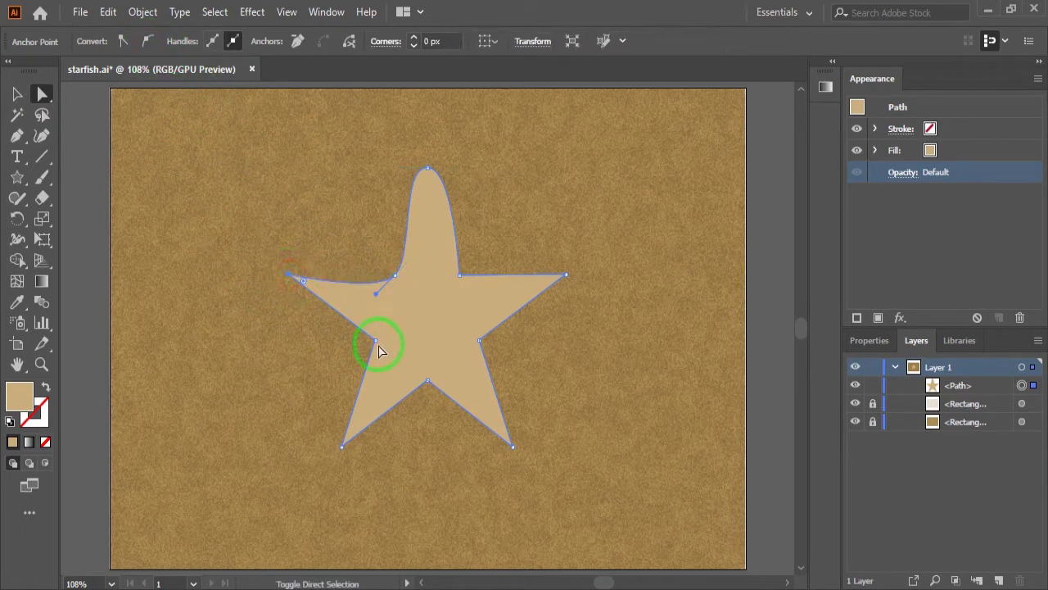
left_click(348, 446)
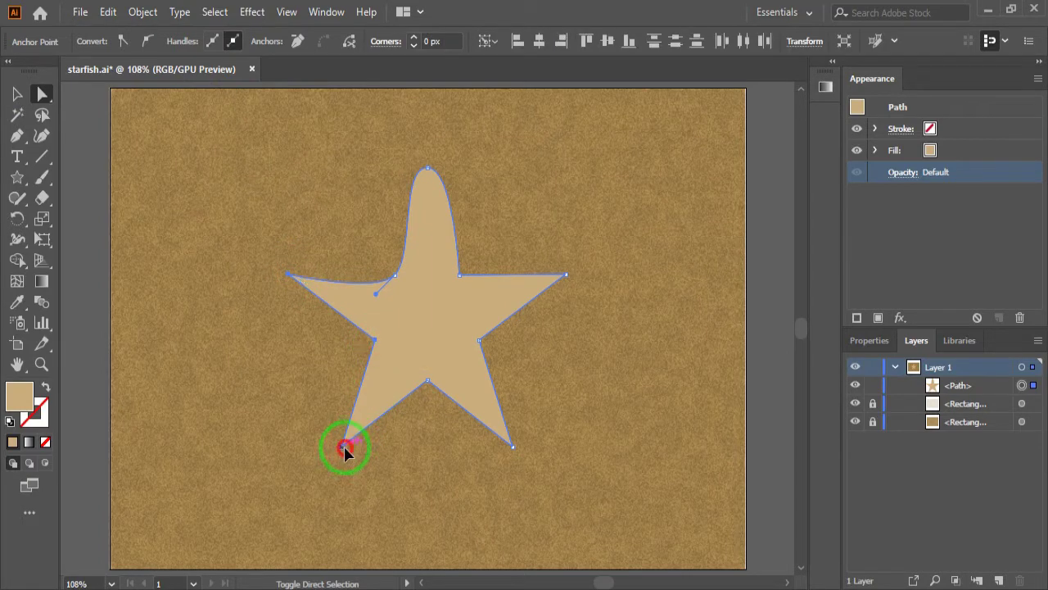
left_click(427, 381)
left_click(511, 448)
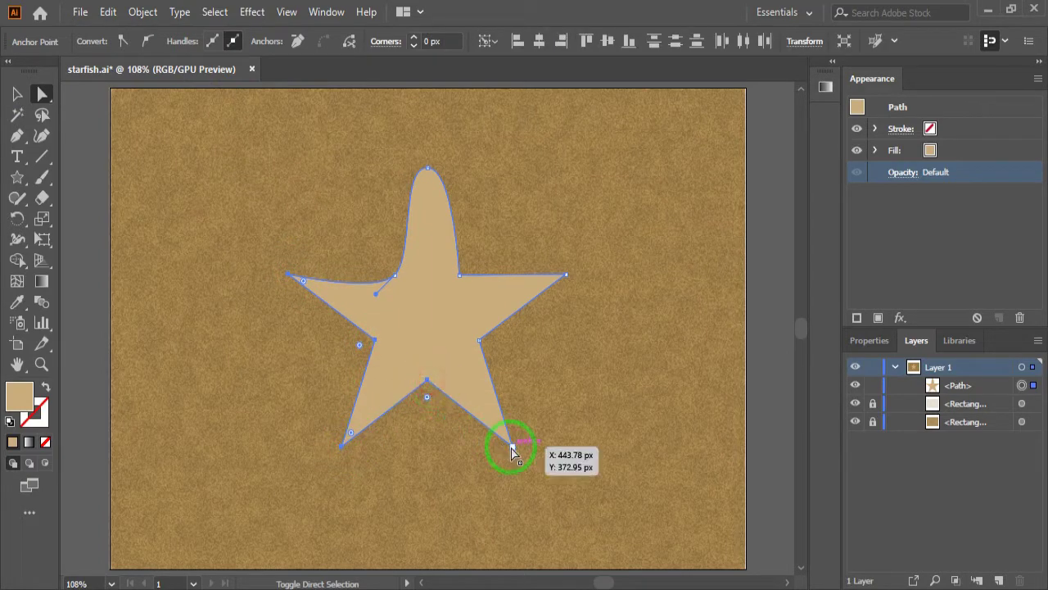
left_click(480, 340)
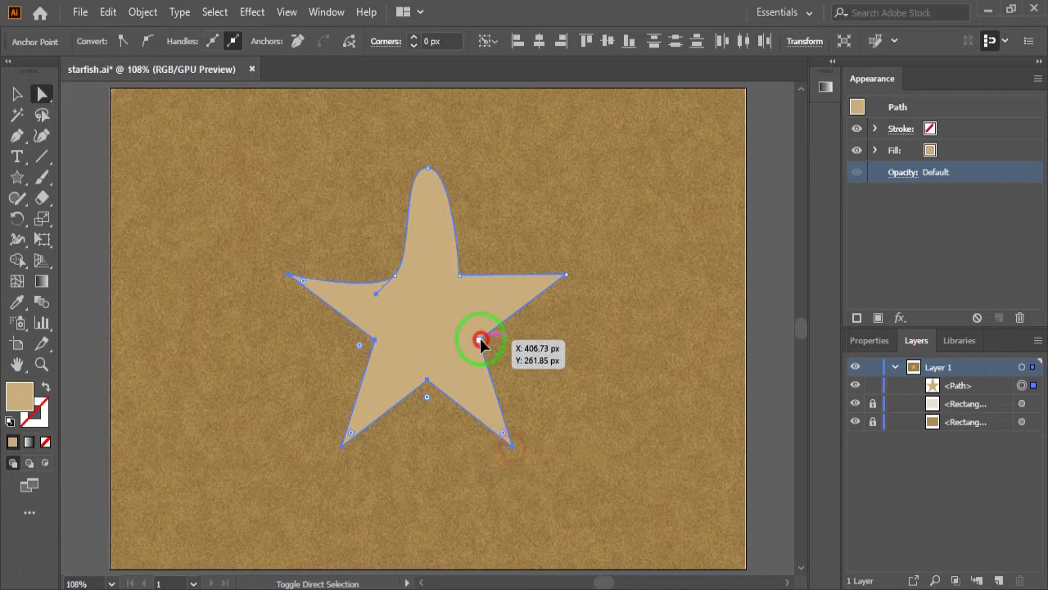
left_click(565, 277)
left_click(460, 275)
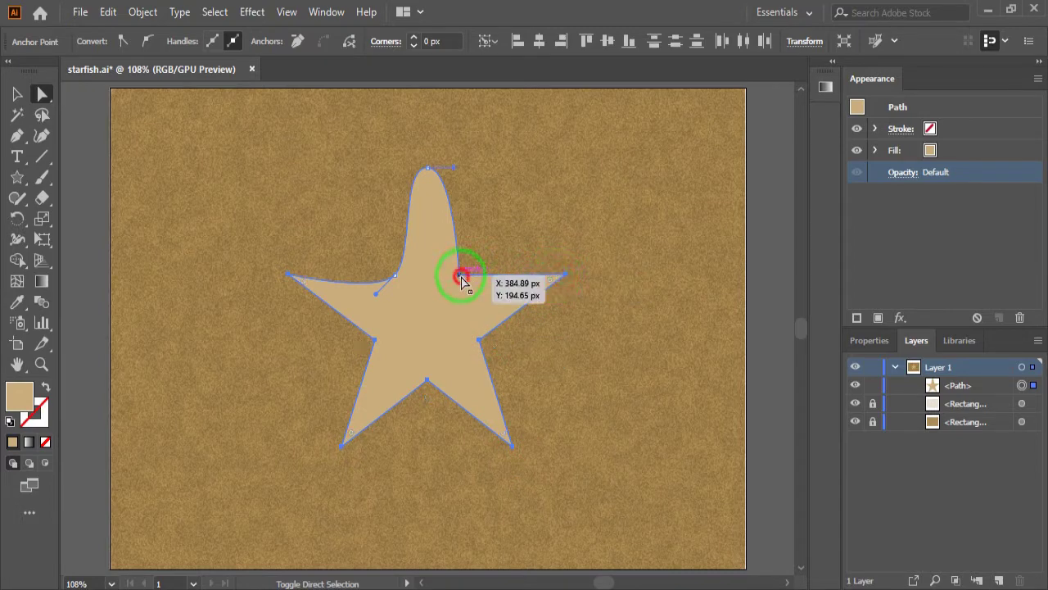
left_click(148, 41)
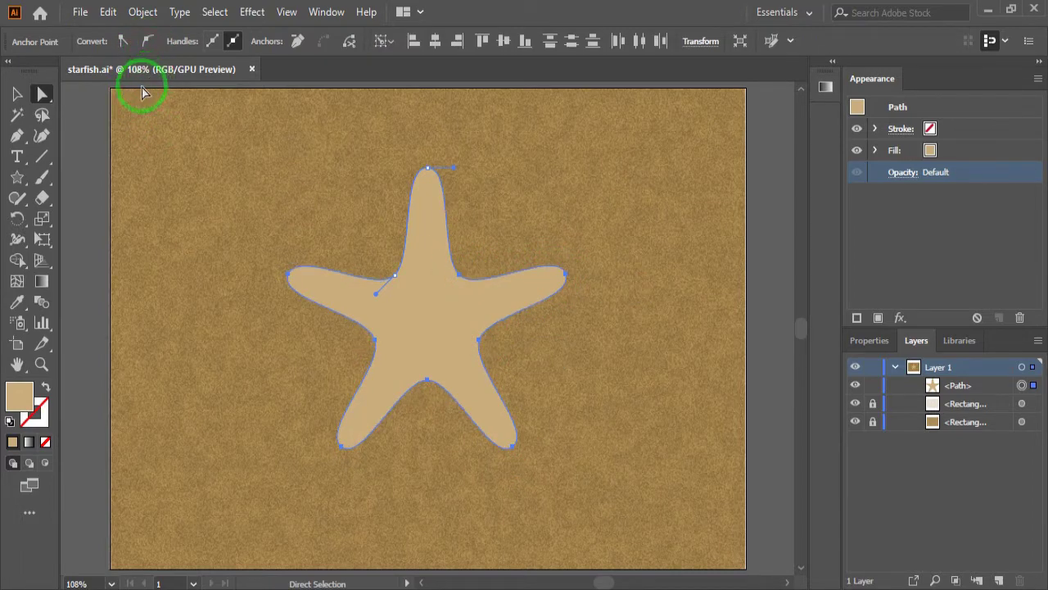
- Reposition the upper-left, lower-left, bottom and lower-right inner corners for uneven arms
left_click(365, 308)
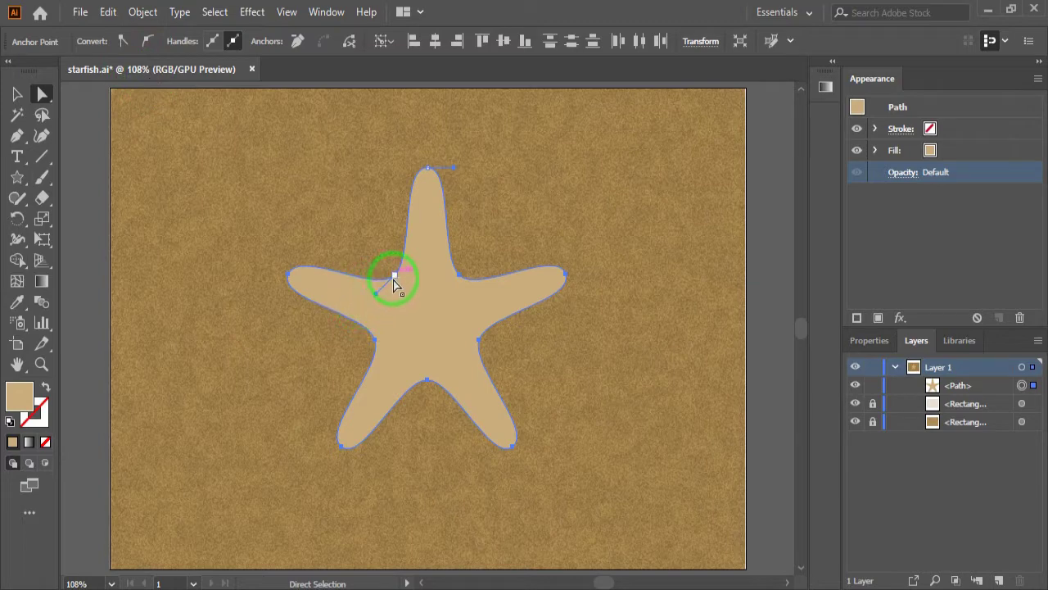
left_click_drag(394, 282, 385, 262)
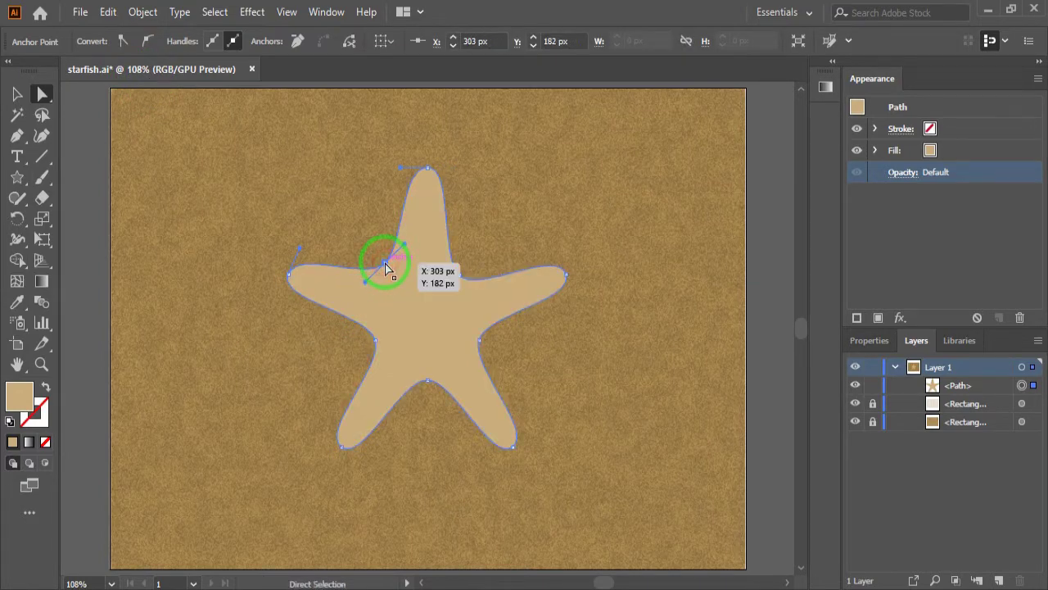
left_click(378, 348)
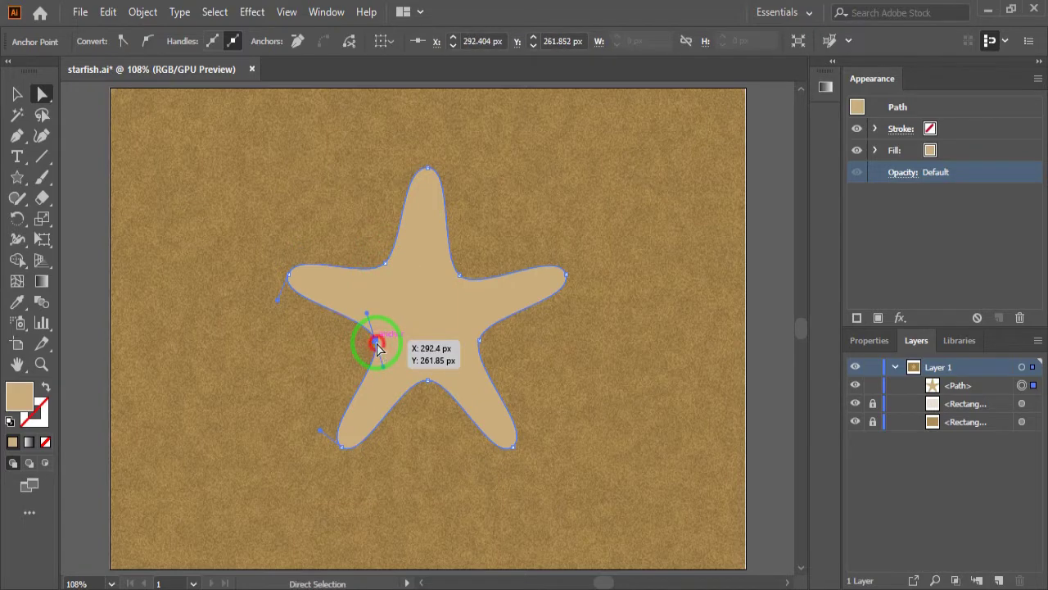
left_click_drag(378, 348, 365, 354)
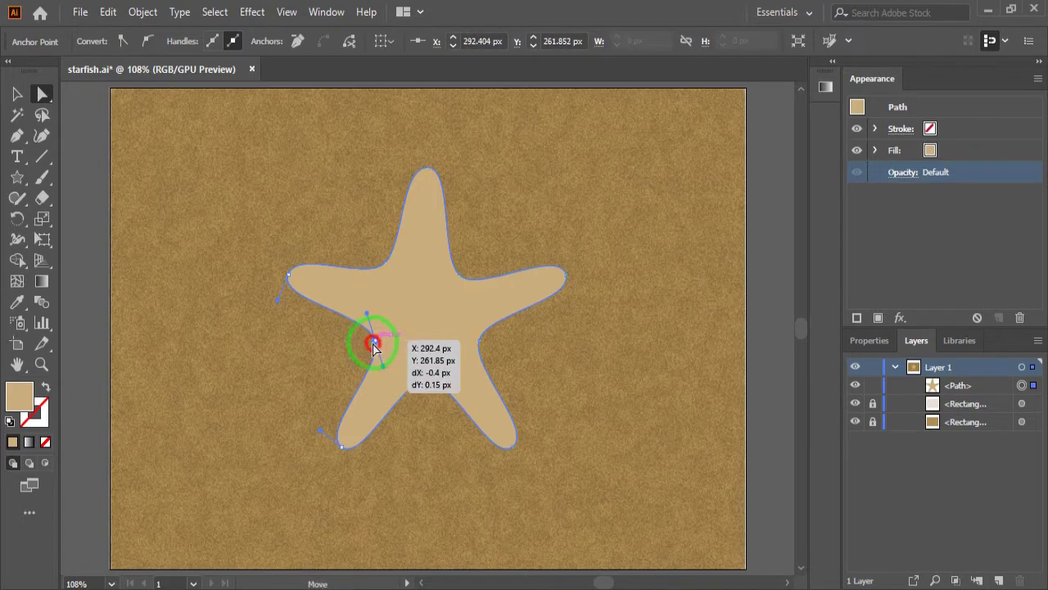
left_click(429, 381)
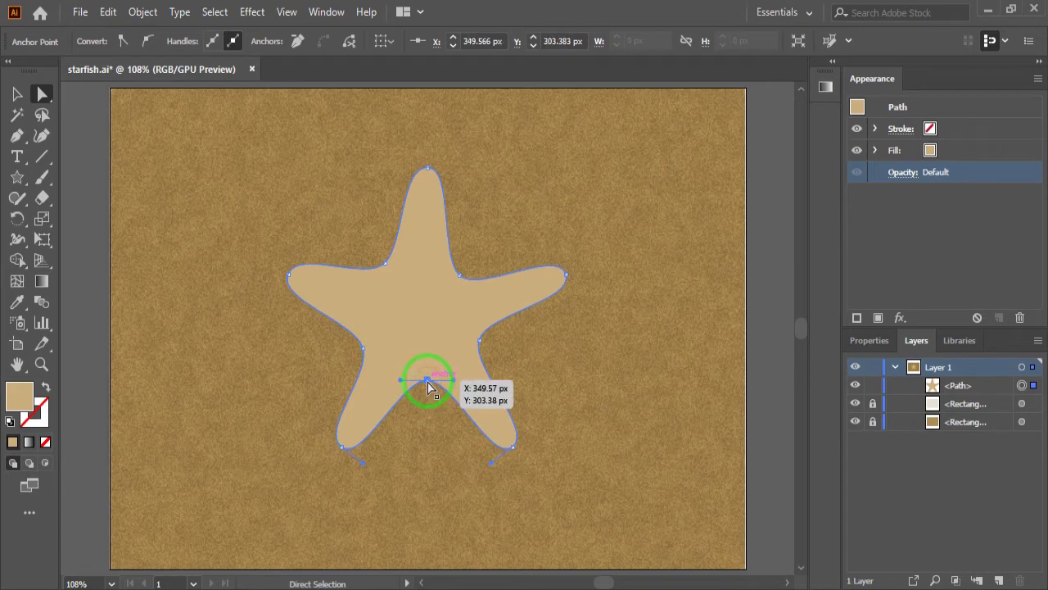
left_click_drag(427, 382, 427, 388)
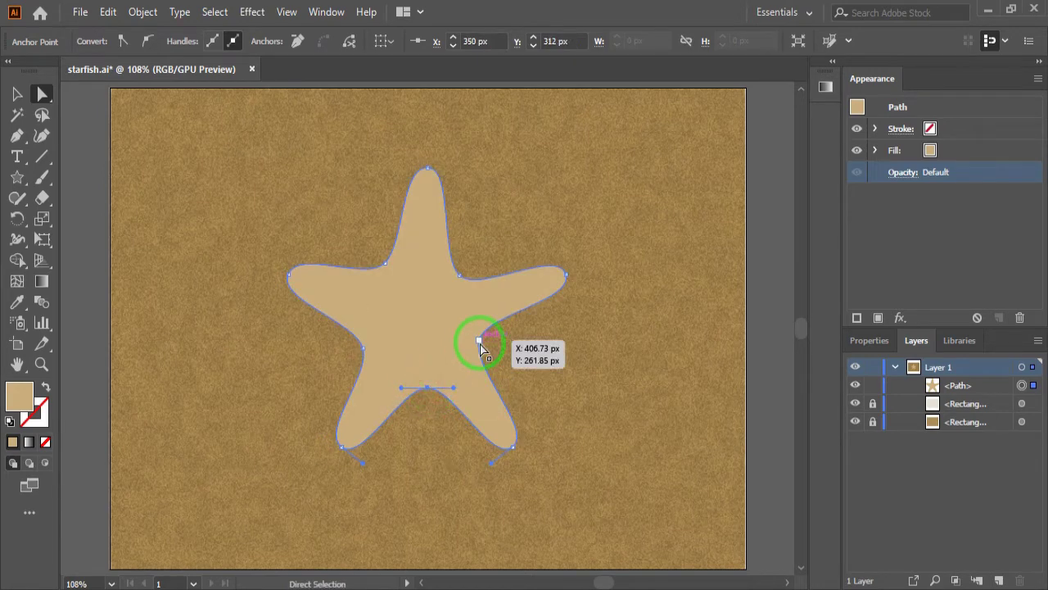
left_click(479, 343)
left_click_drag(479, 343, 489, 345)
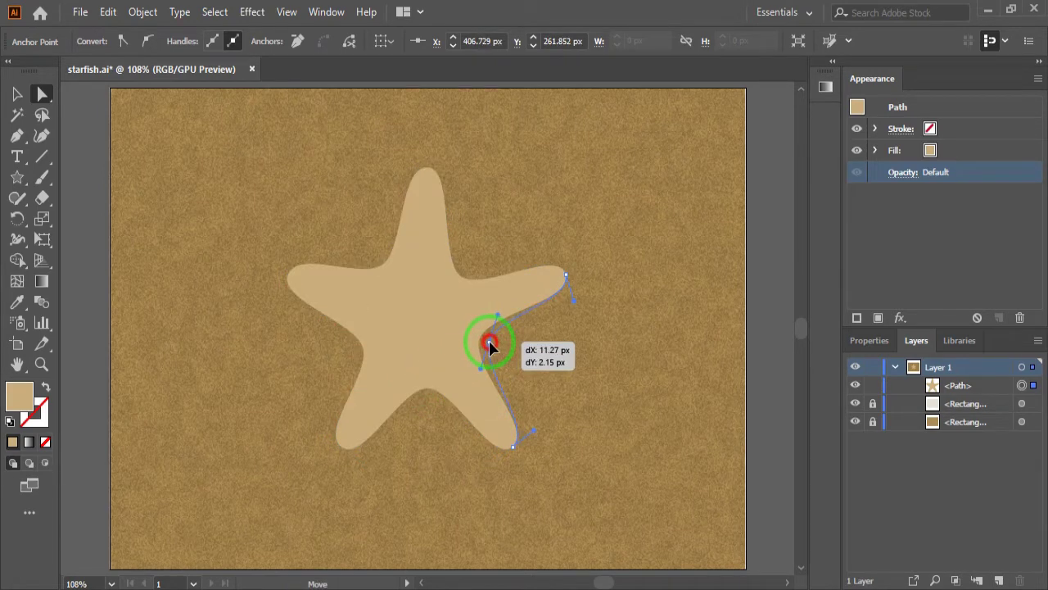
- Refine the upper-right corner curve and adjust the top, right and left arm tips
left_click(460, 277)
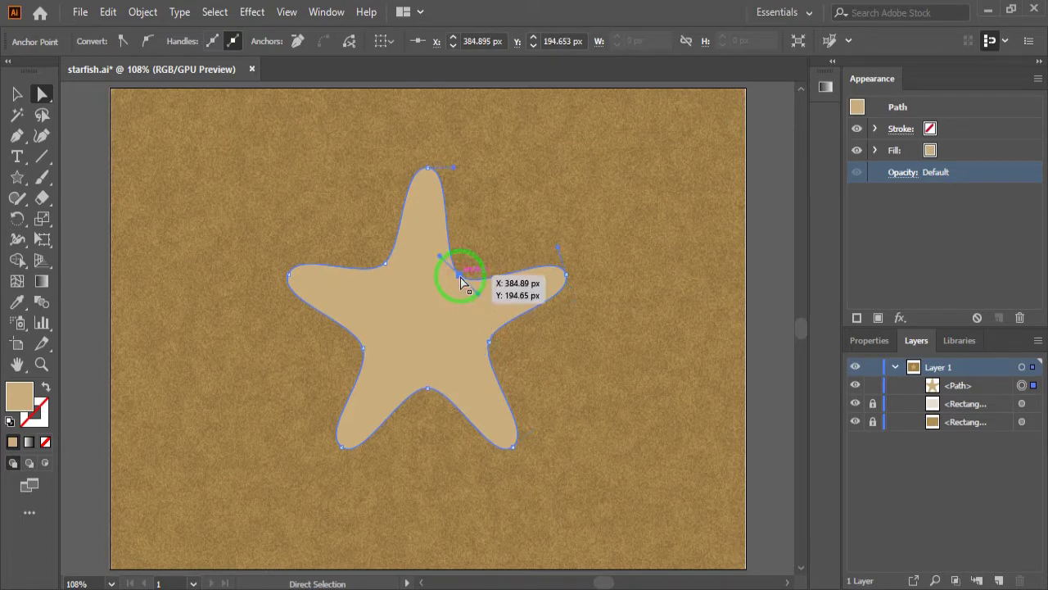
left_click_drag(461, 281, 474, 276)
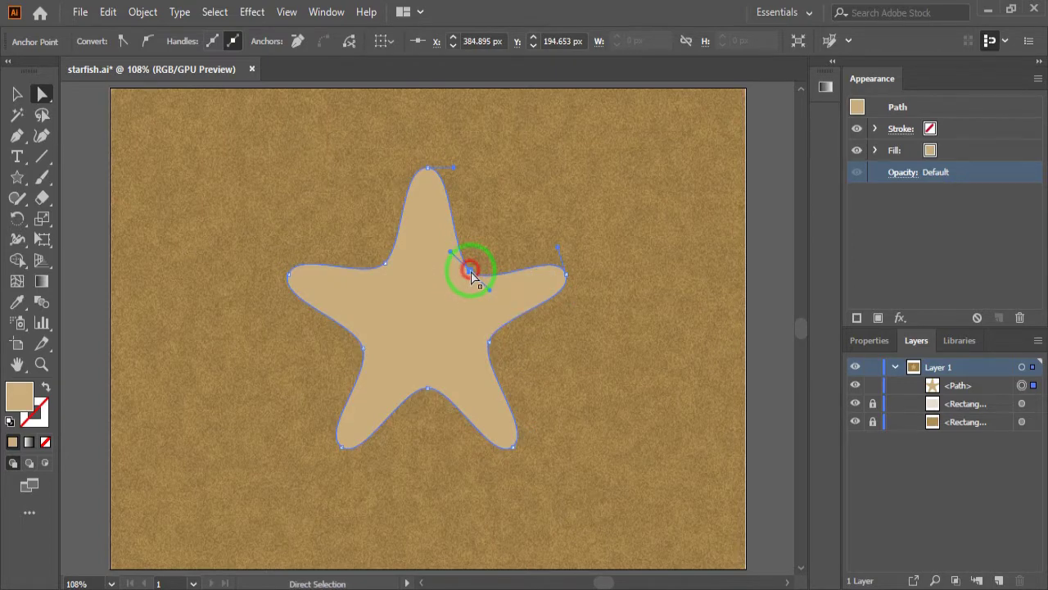
left_click_drag(477, 274, 466, 261)
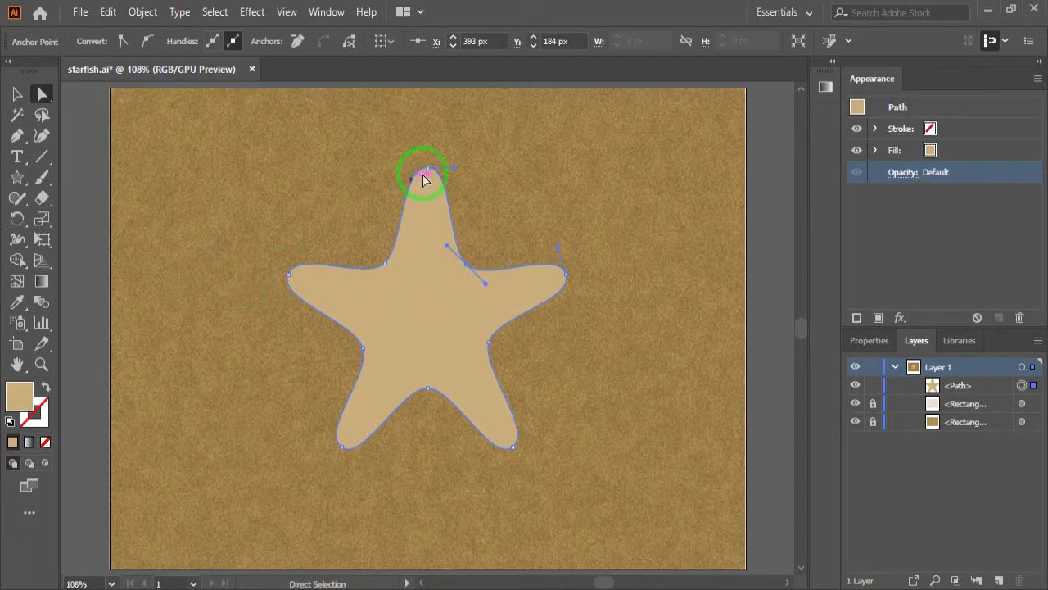
left_click_drag(424, 180, 445, 168)
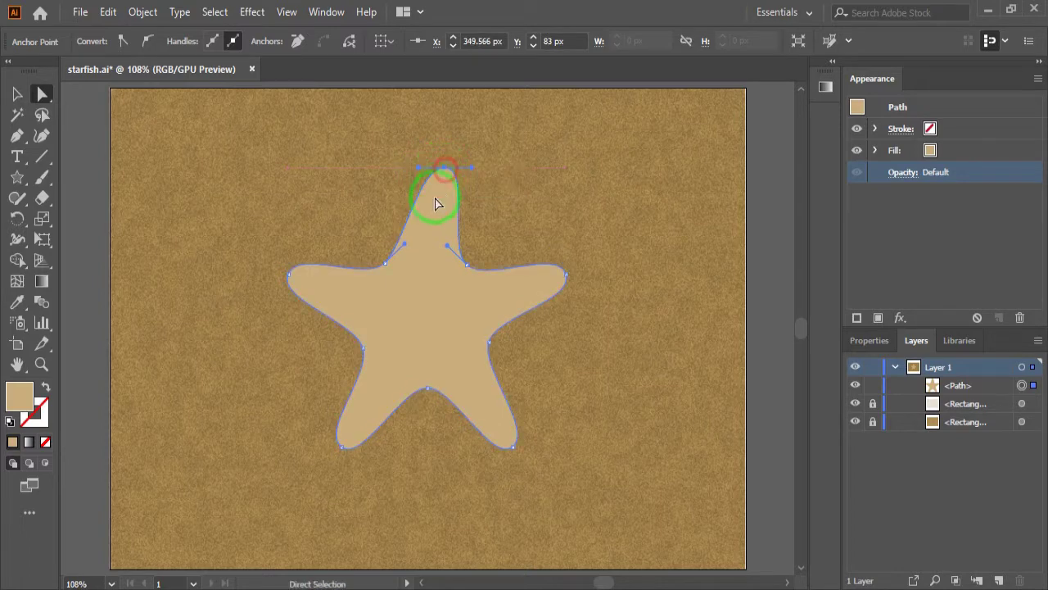
left_click_drag(569, 281, 573, 283)
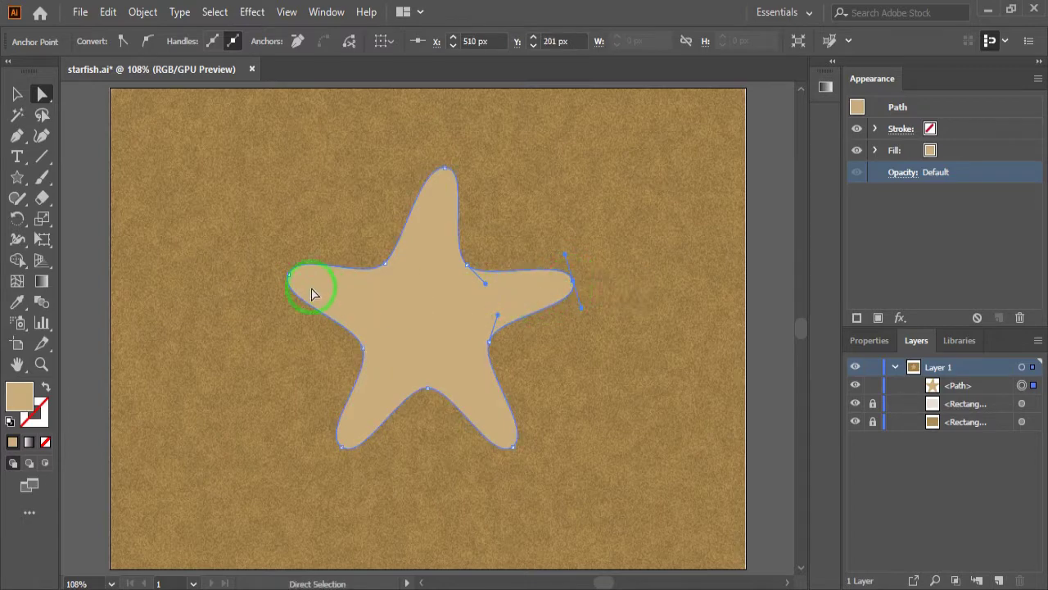
left_click_drag(290, 275, 287, 286)
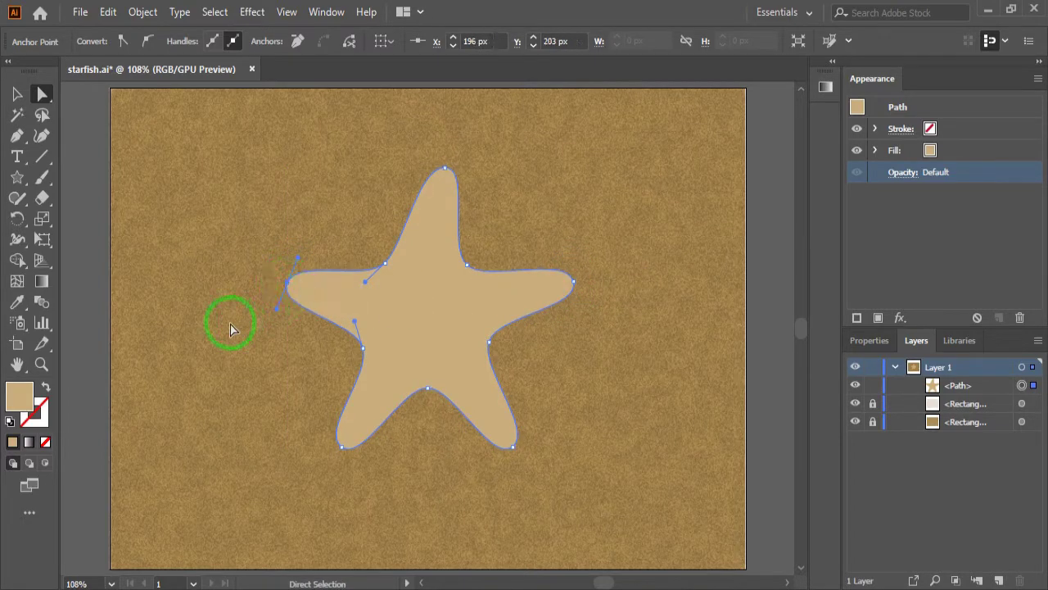
- Create a 5 px Offset Path copy of the starfish and hide it in Layers
left_click(23, 98)
left_click(331, 325)
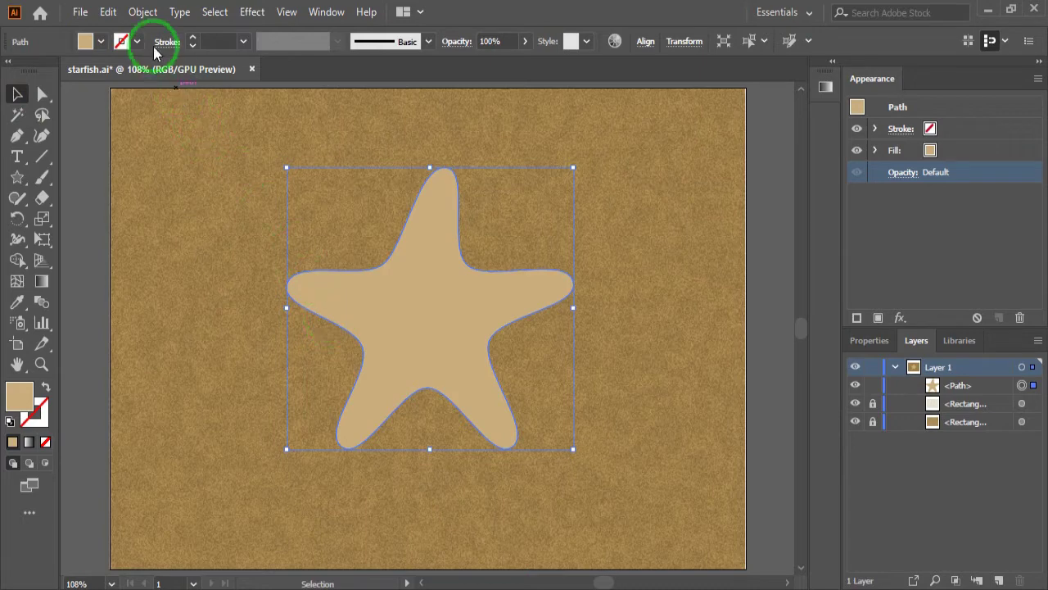
left_click(143, 11)
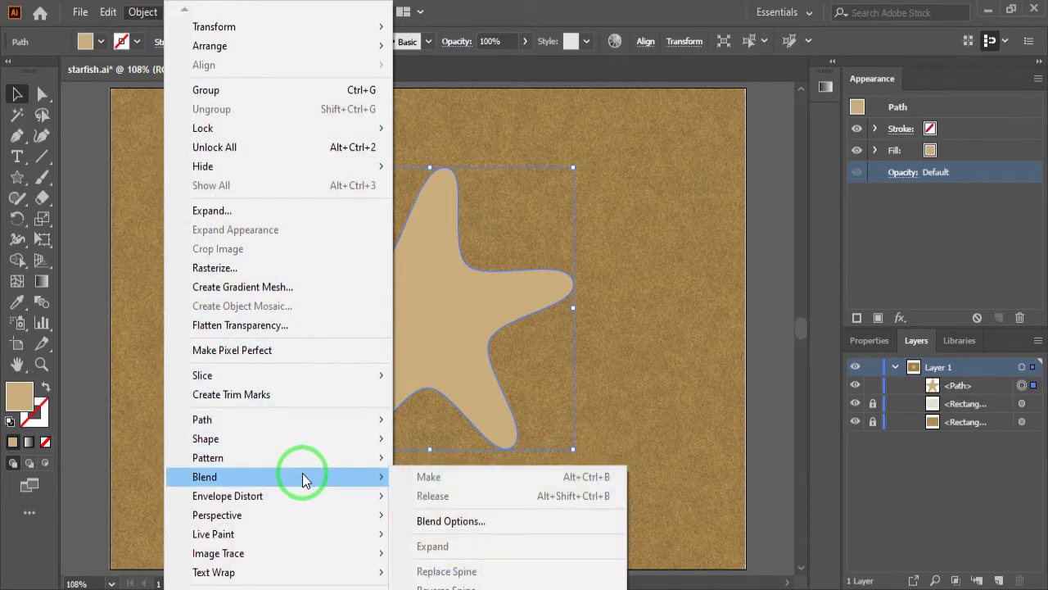
mouse_move(270, 420)
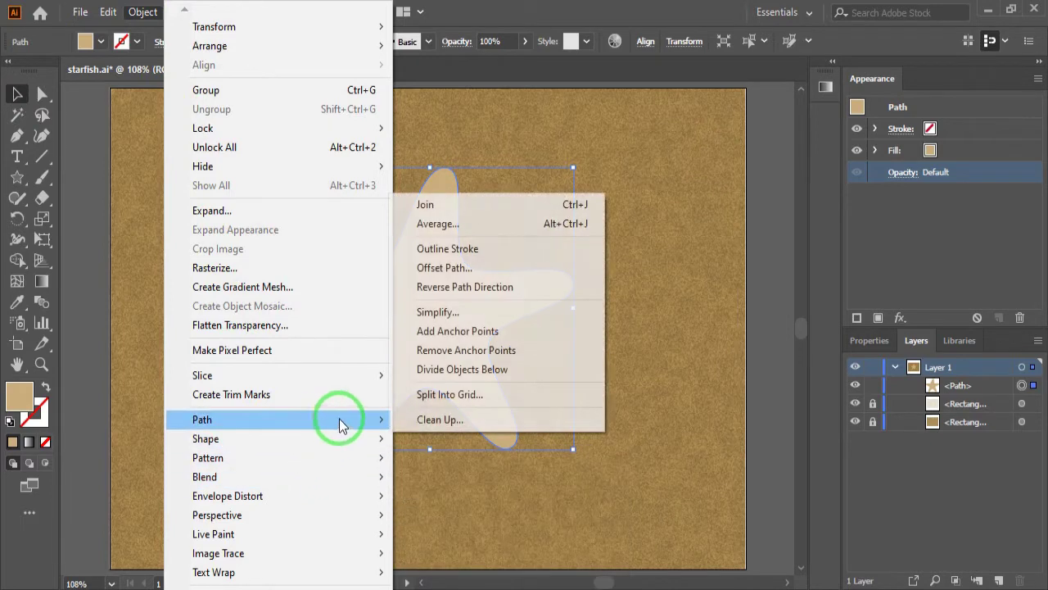
left_click(460, 270)
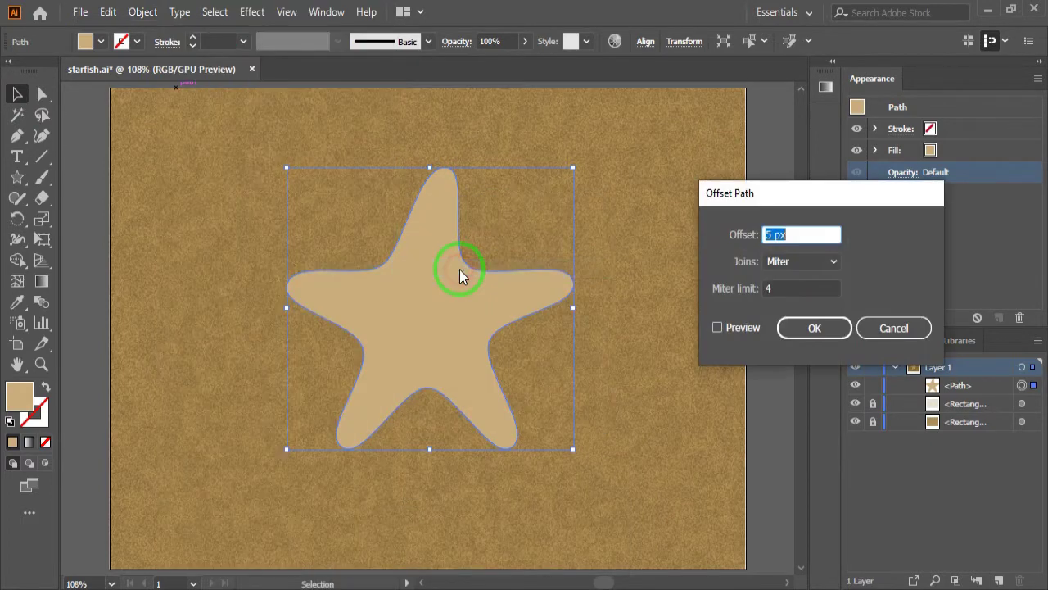
left_click(727, 328)
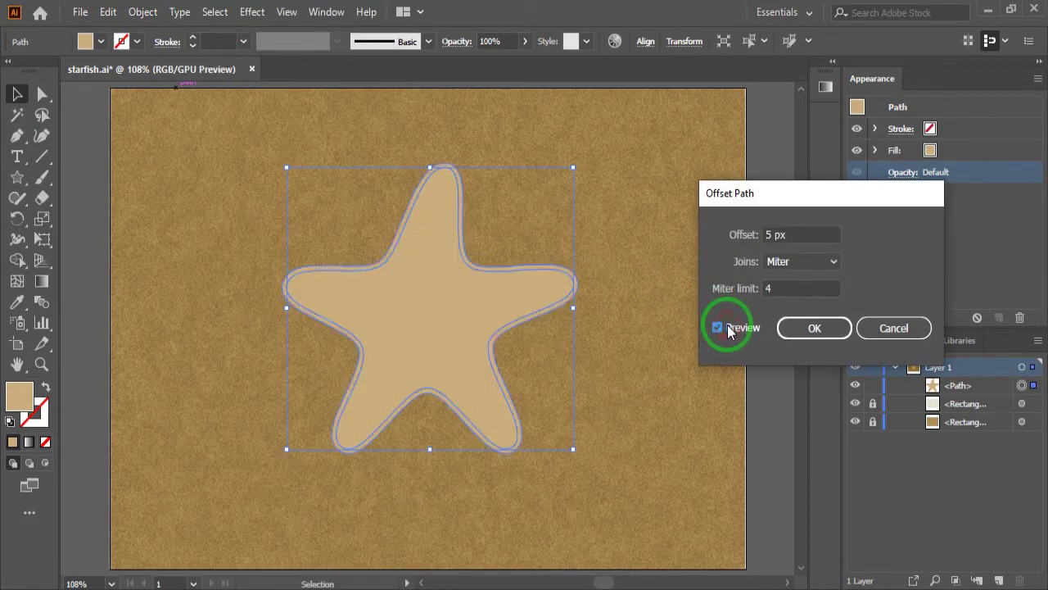
left_click(817, 329)
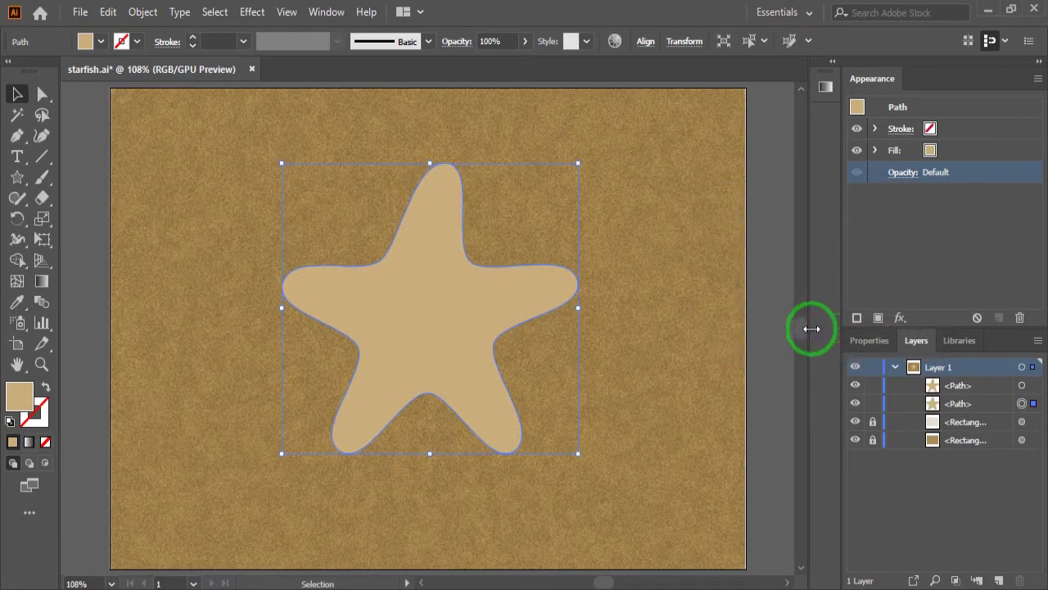
left_click(855, 403)
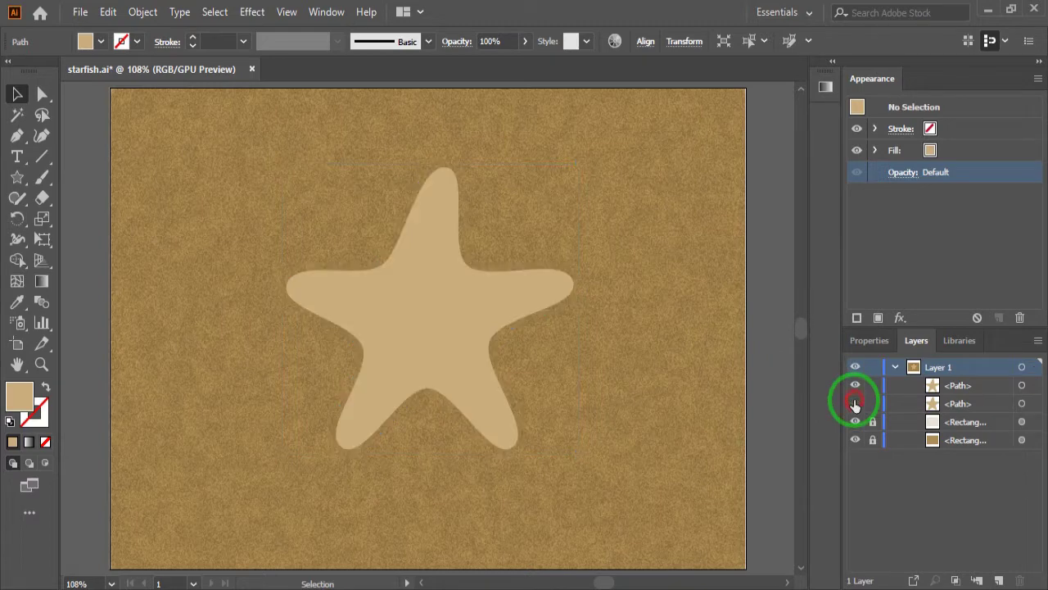
- Add a 1 px Offset Path copy of the starfish and hide the second starfish path
left_click(548, 308)
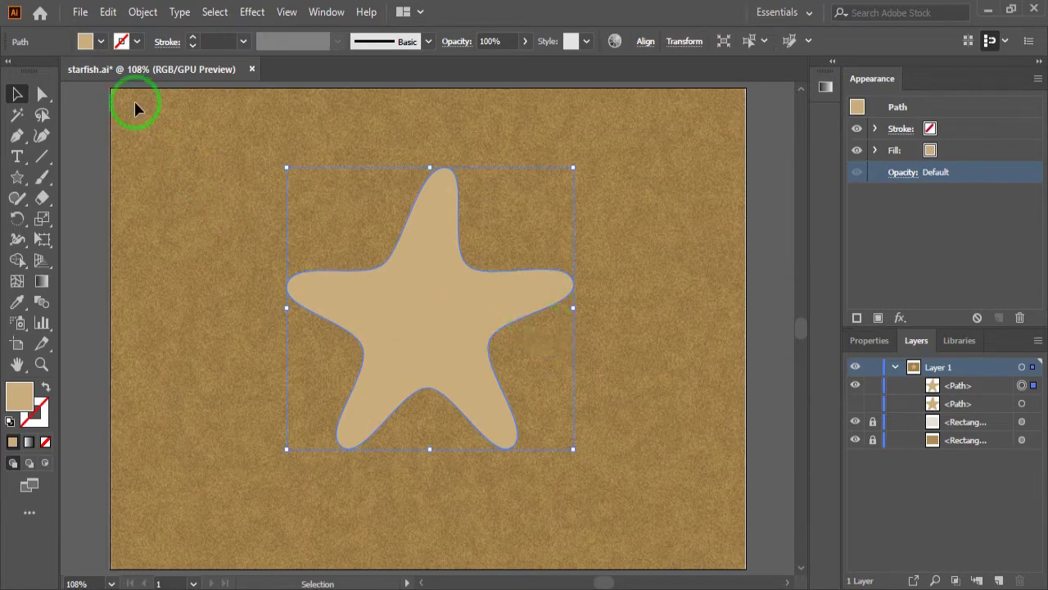
left_click(142, 11)
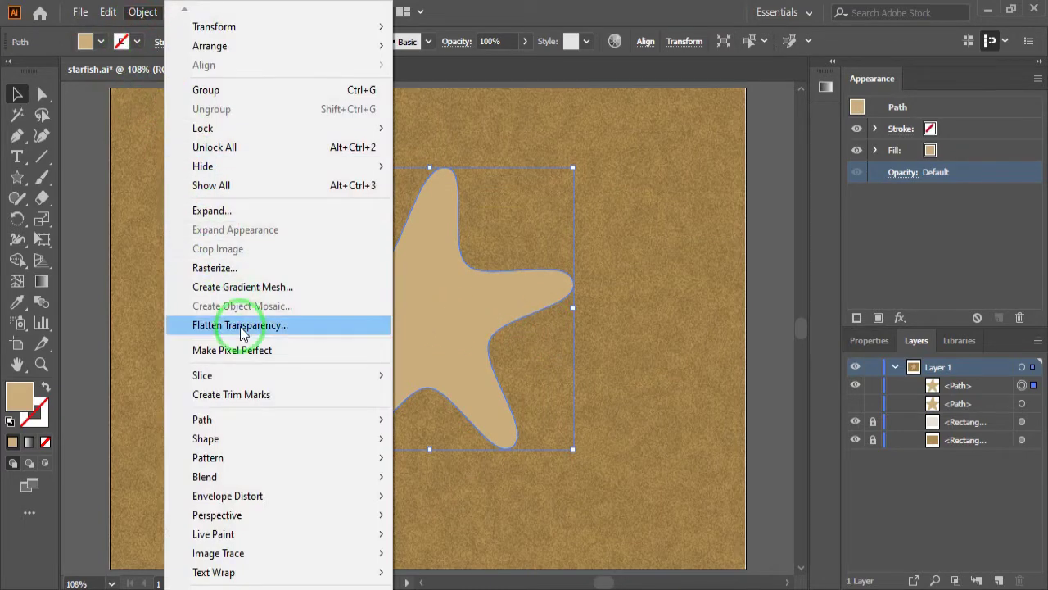
mouse_move(203, 419)
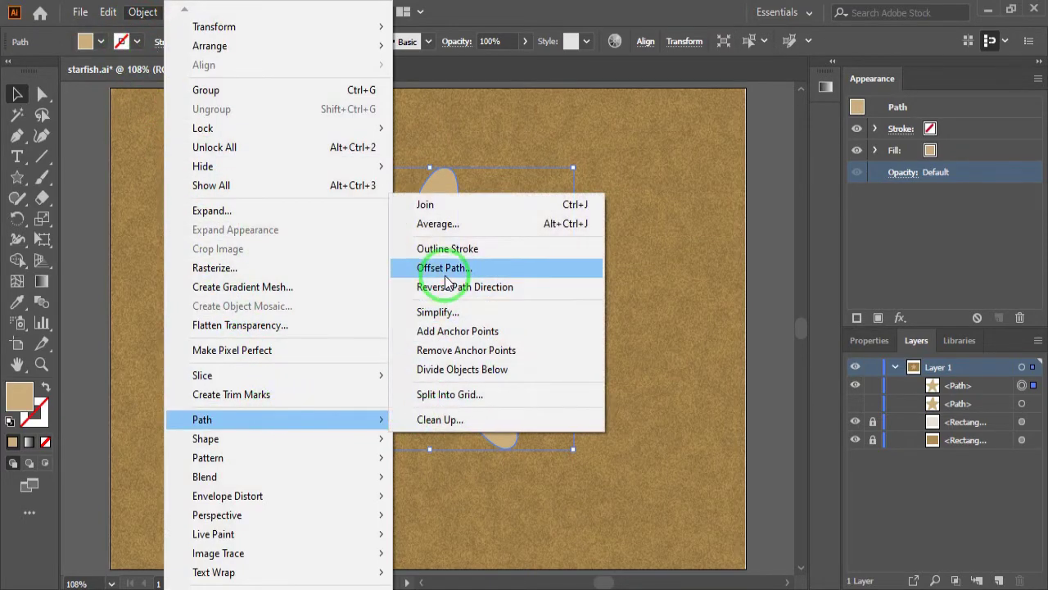
left_click(446, 277)
left_click(718, 328)
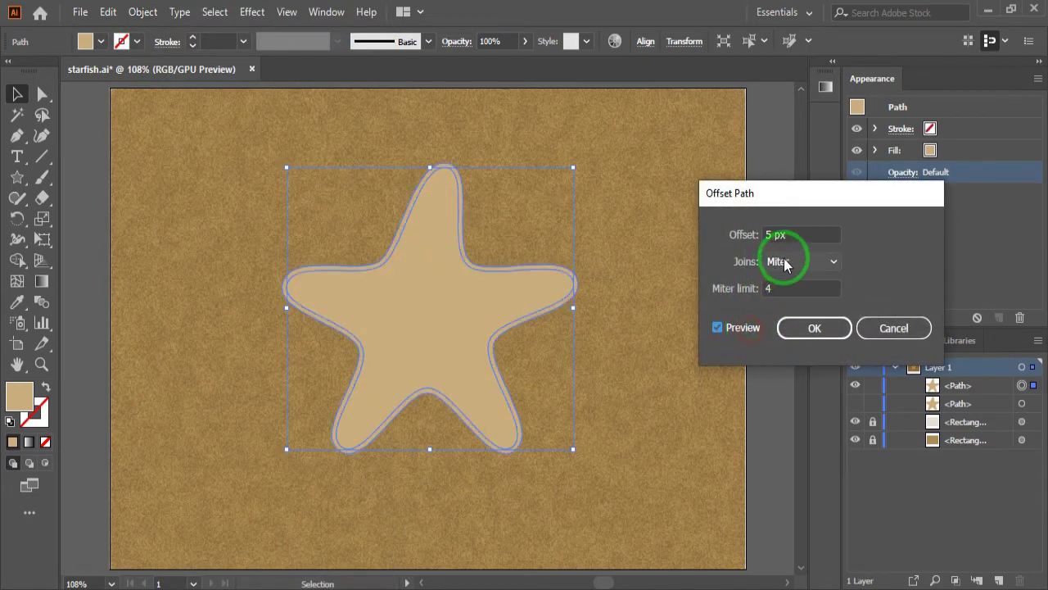
left_click(799, 235)
key("Down")
key("Down")
key("Down")
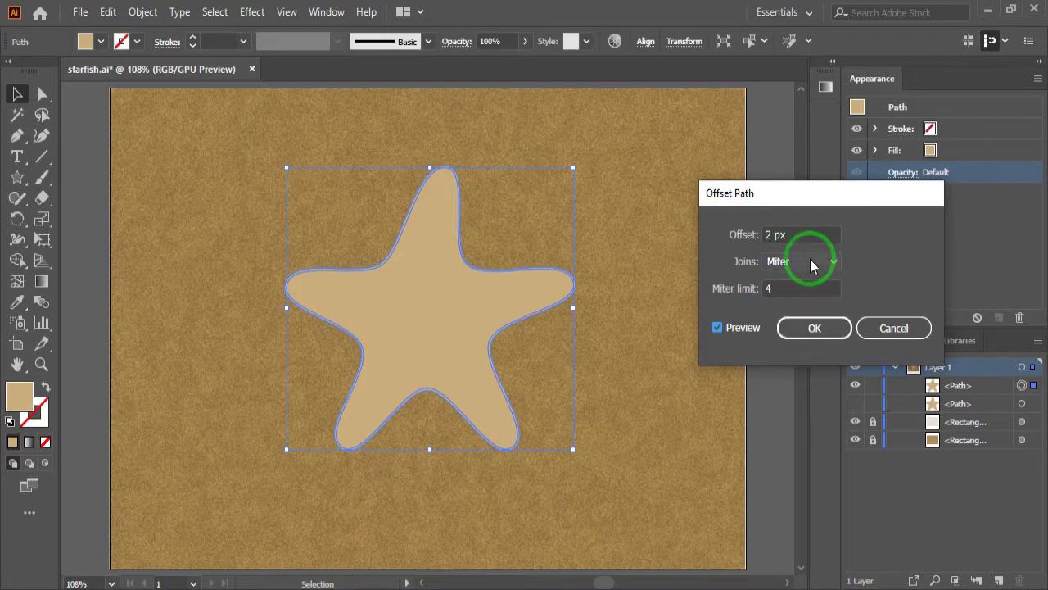
key("Down")
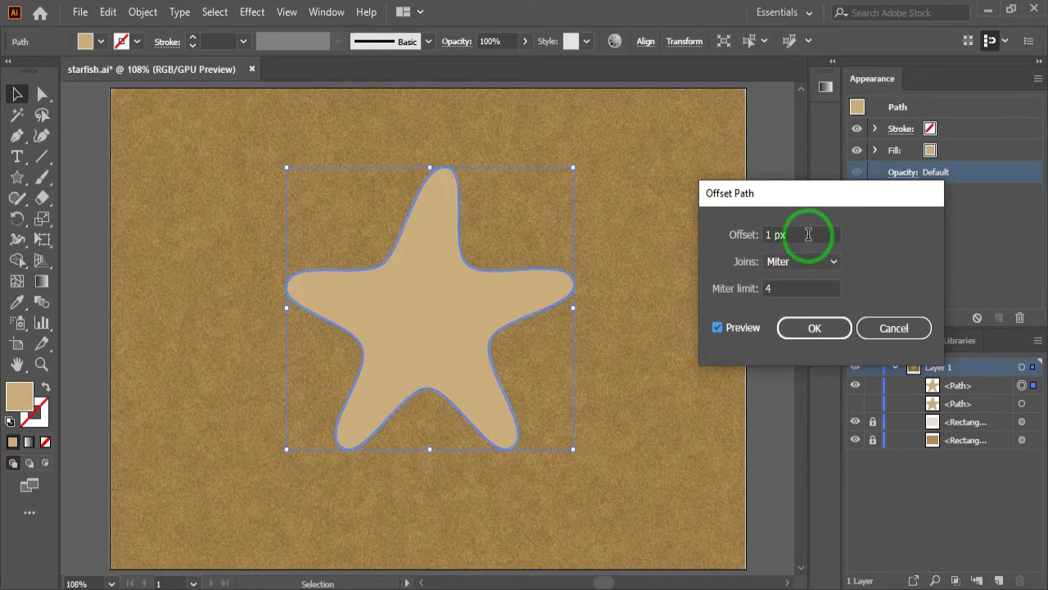
left_click(813, 330)
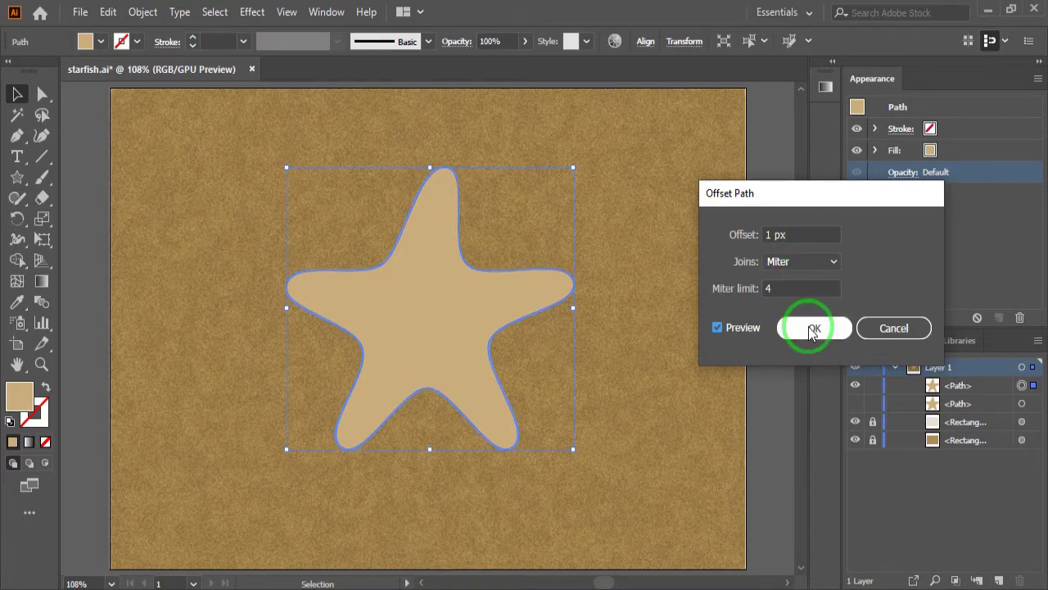
left_click(813, 330)
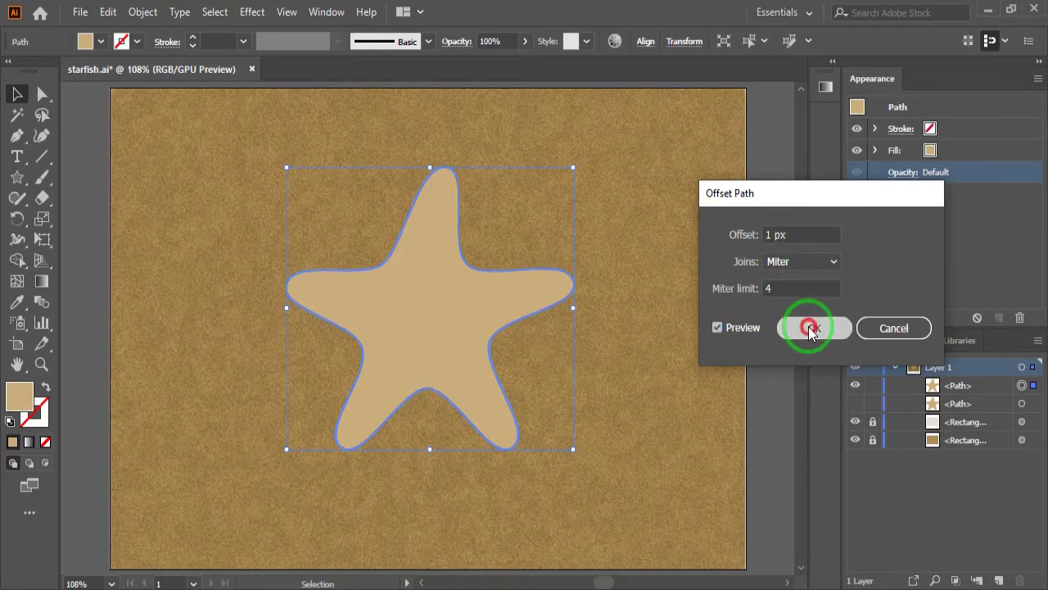
left_click(855, 403)
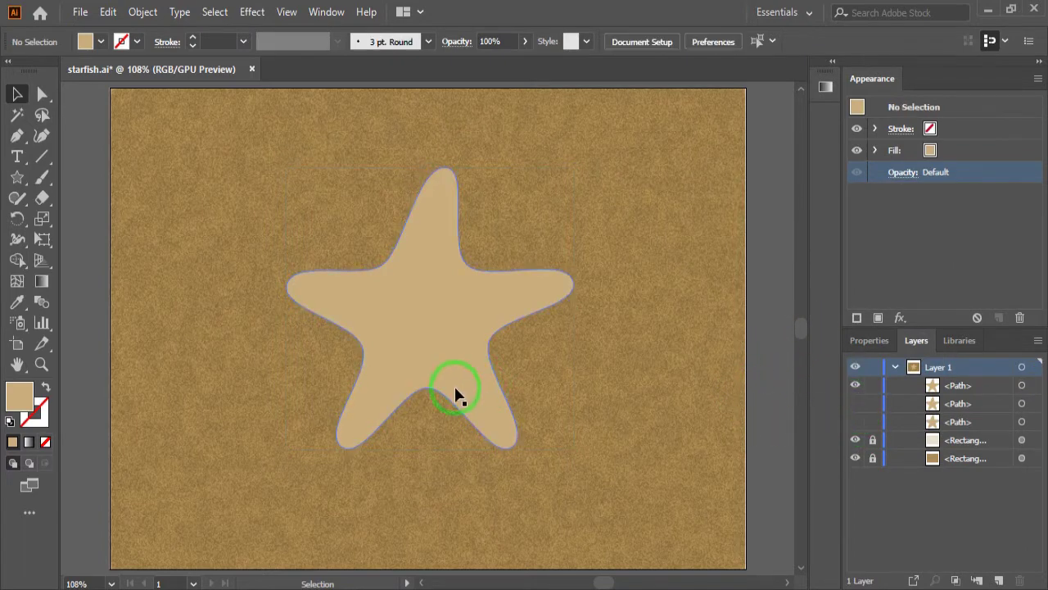
left_click(320, 318)
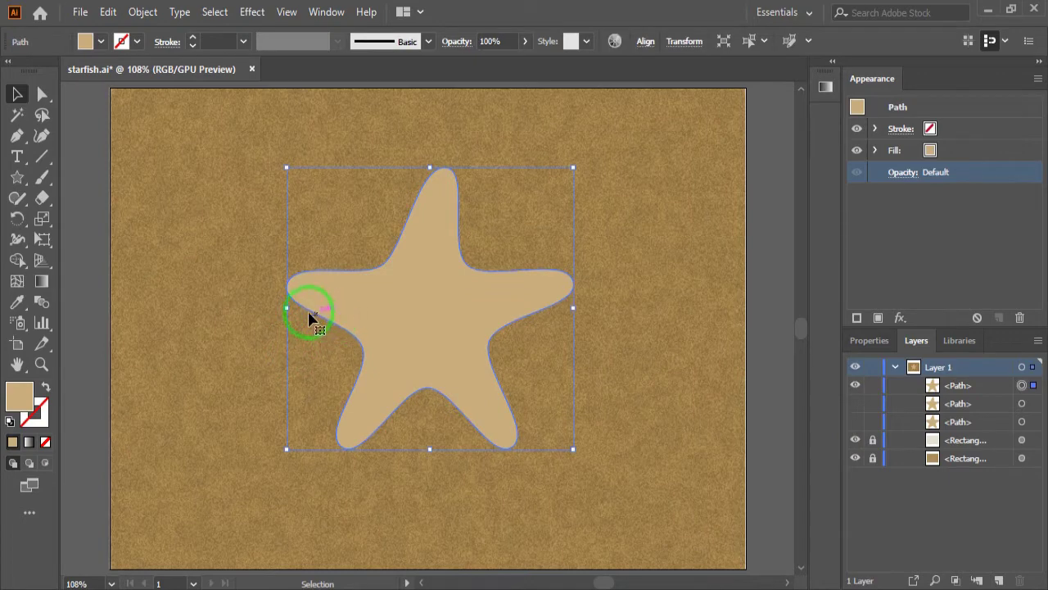
left_click(42, 157)
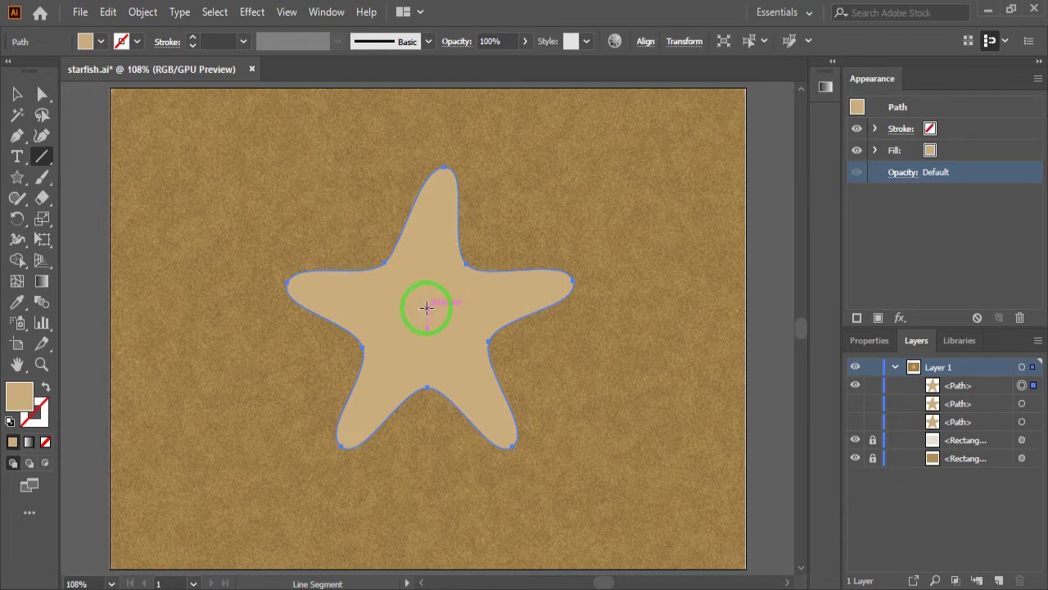
- Draw five Line Segment lines radiating from the starfish centre to the notches between arms
left_click_drag(428, 306, 359, 240)
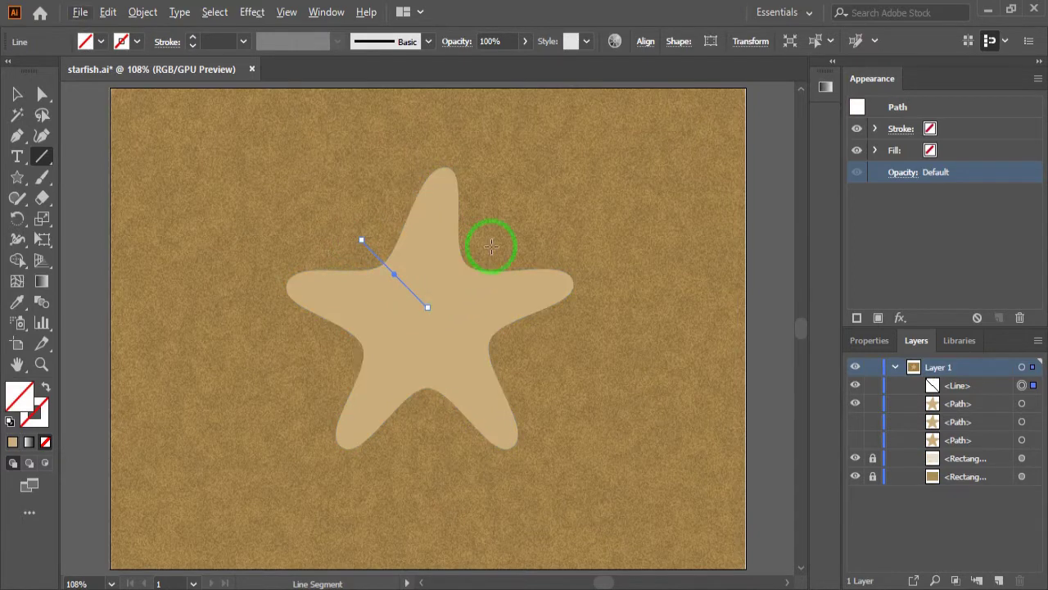
left_click_drag(488, 245, 427, 309)
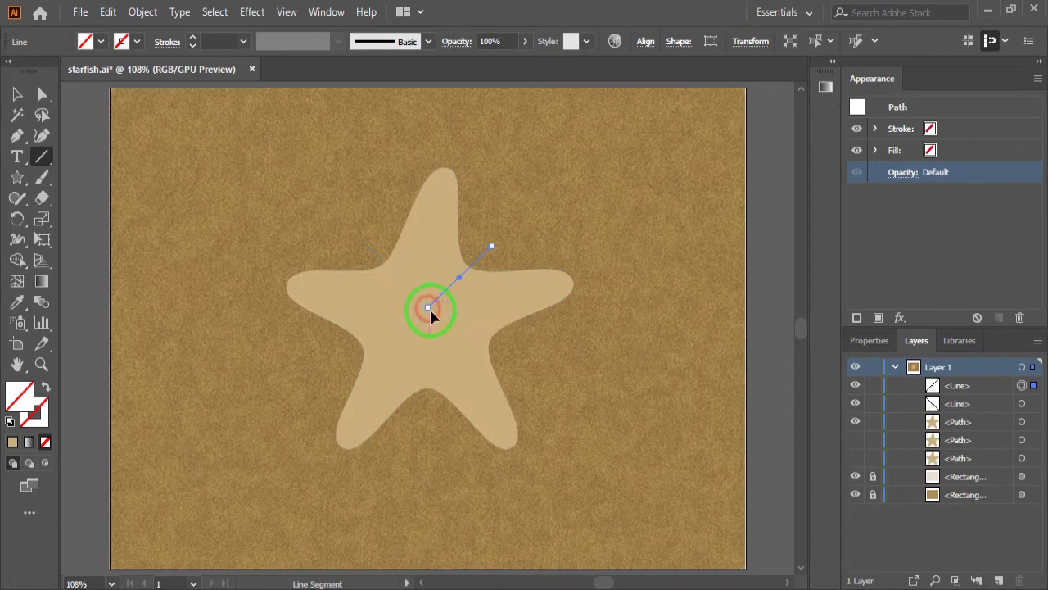
left_click_drag(428, 309, 428, 309)
mouse_move(498, 342)
left_mouse_down()
mouse_move(415, 309)
mouse_move(427, 308)
left_mouse_up()
mouse_move(428, 308)
left_mouse_down()
mouse_move(428, 396)
mouse_move(427, 308)
left_mouse_up()
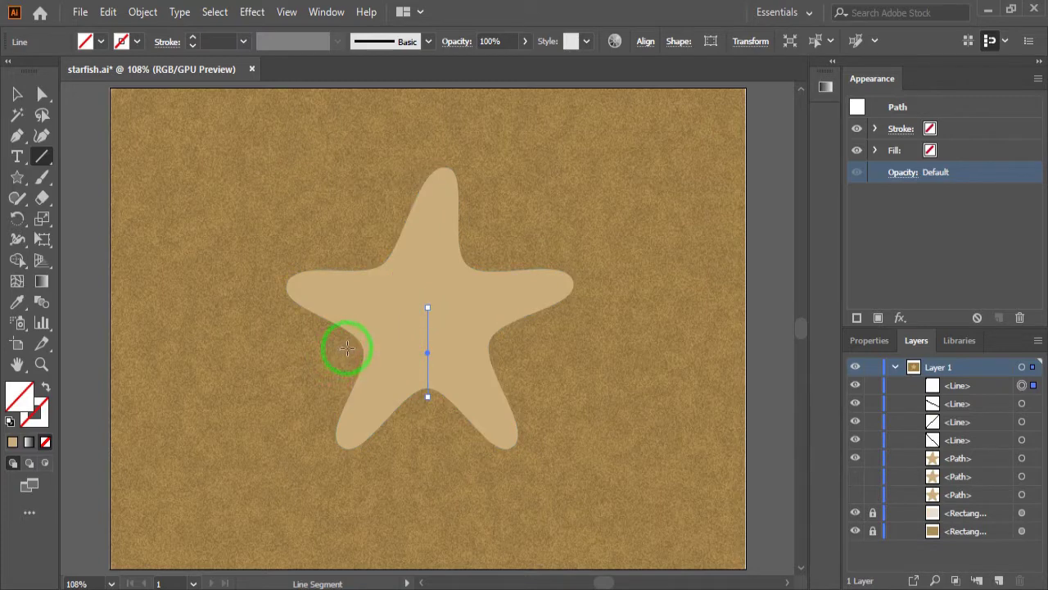
left_click_drag(347, 346, 427, 307)
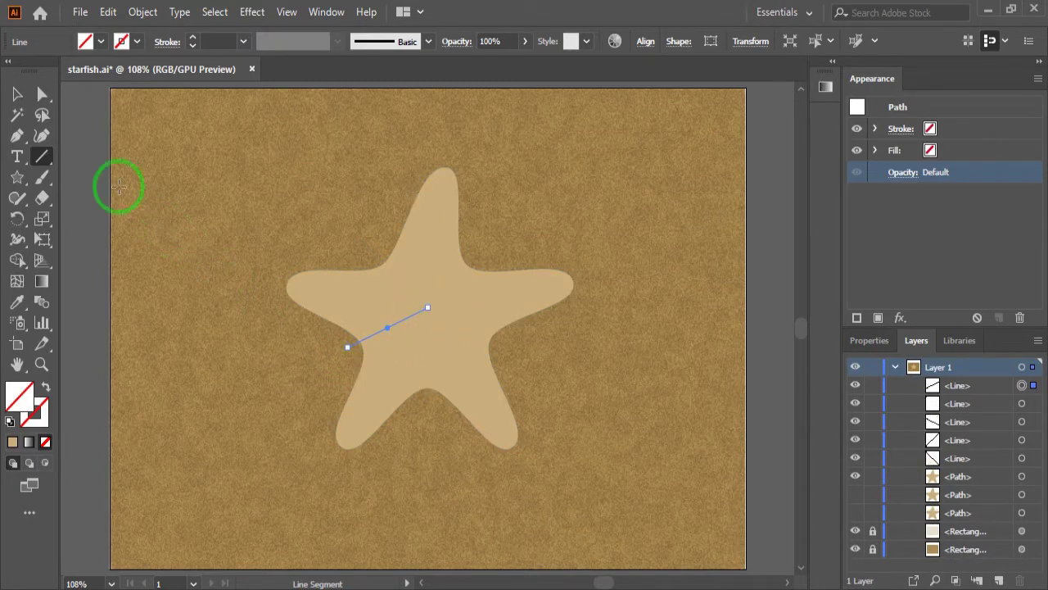
left_click(20, 95)
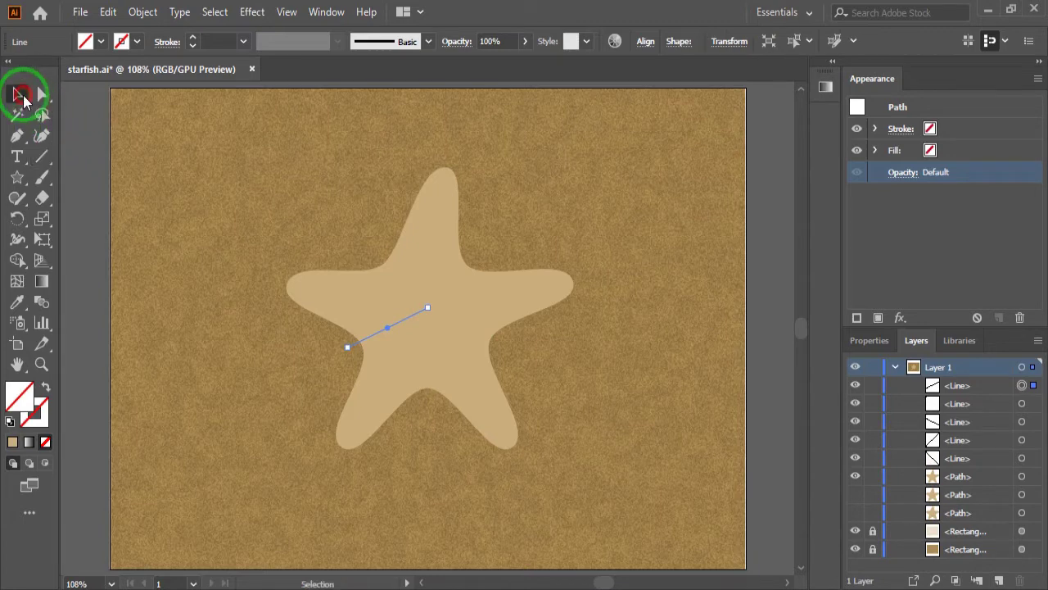
- Select the upper, vertical and lower-right dividing lines together with the starfish shape
left_click(384, 266, "shift")
left_click(488, 257, "shift")
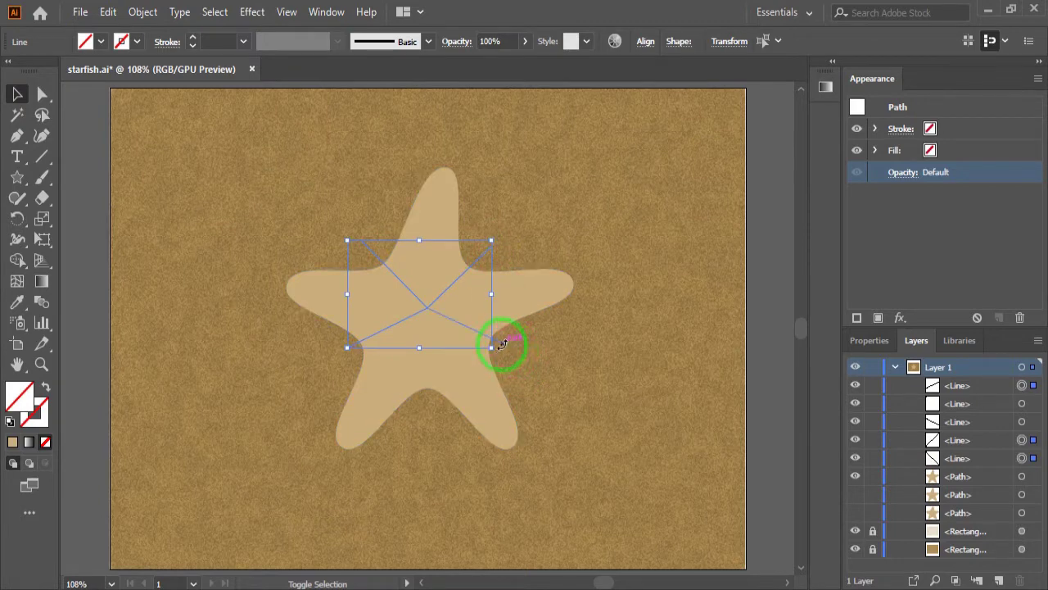
left_click(430, 395, "shift")
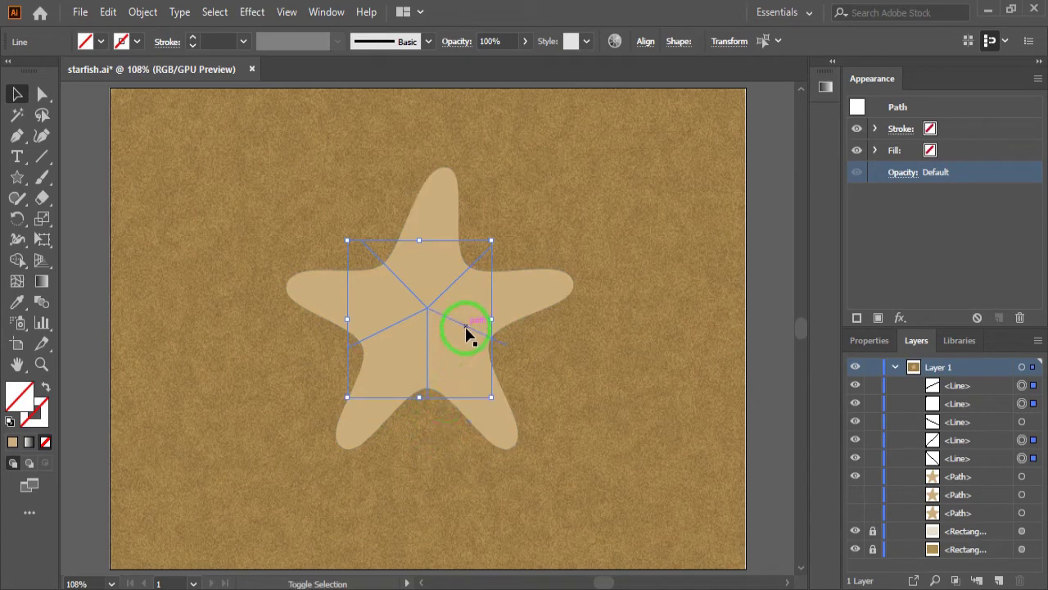
left_click(468, 328, "shift")
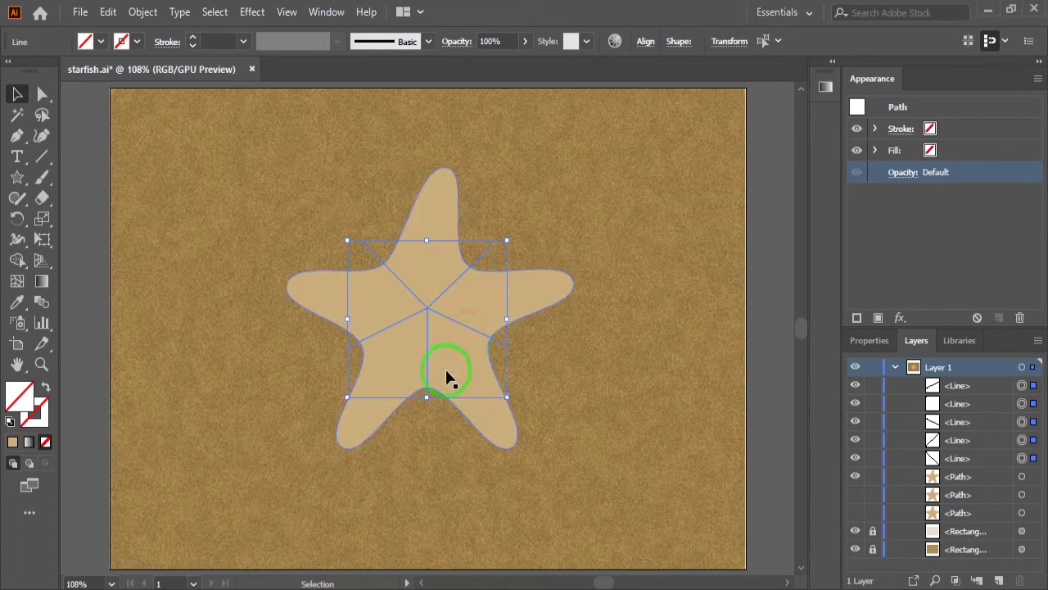
left_click(380, 421, "shift")
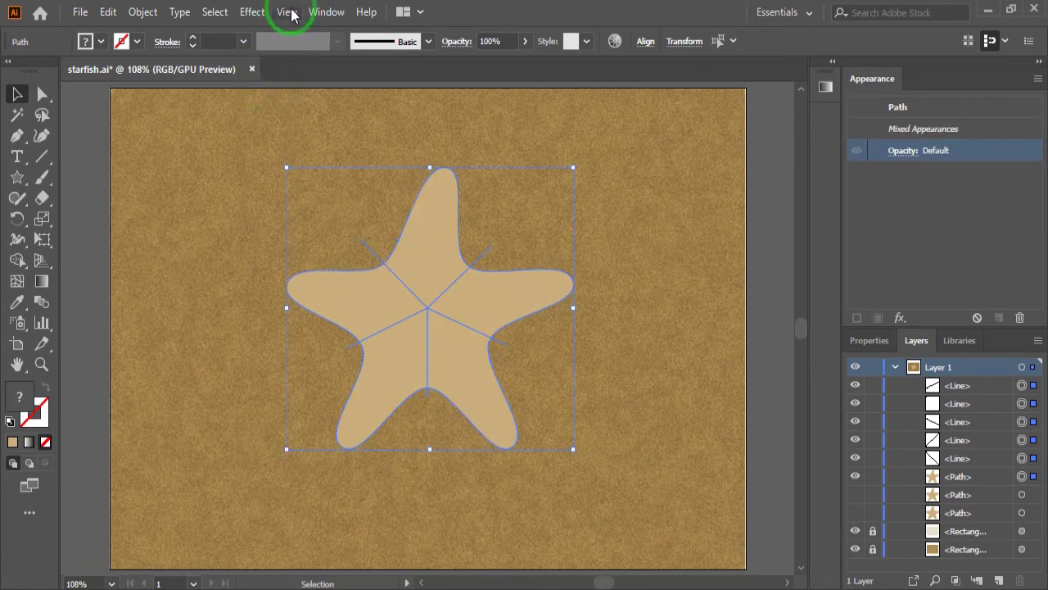
- Divide the starfish along the lines with Pathfinder Divide, then expand and ungroup the result
left_click(318, 13)
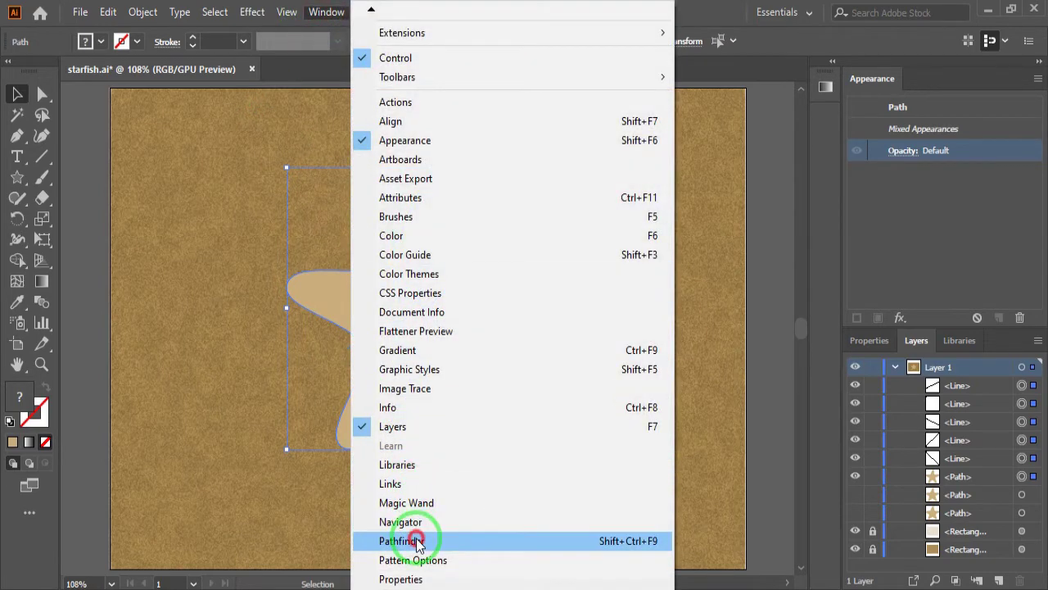
left_click(417, 542)
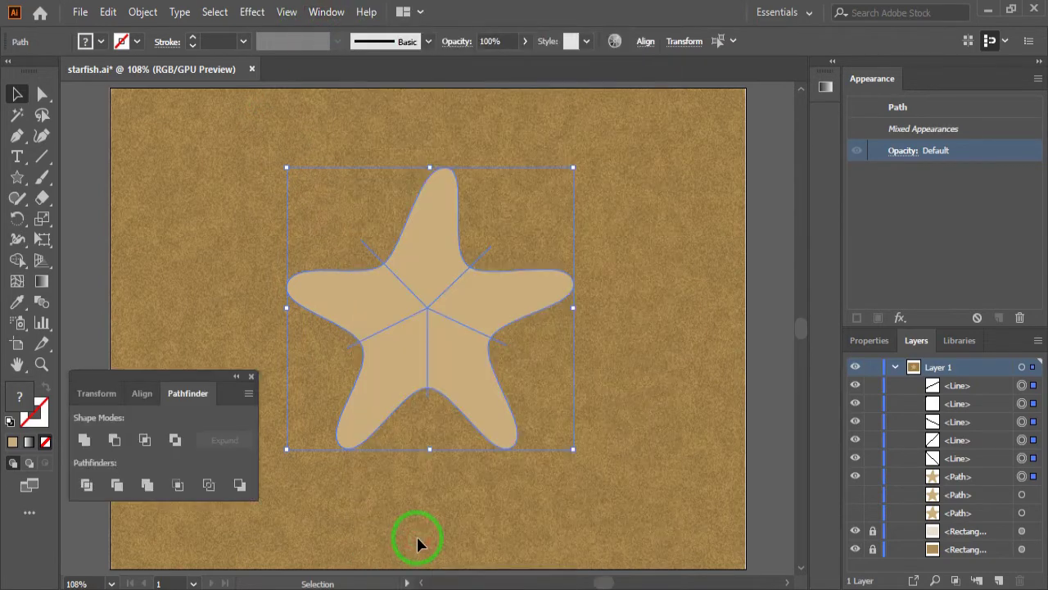
left_click(86, 489)
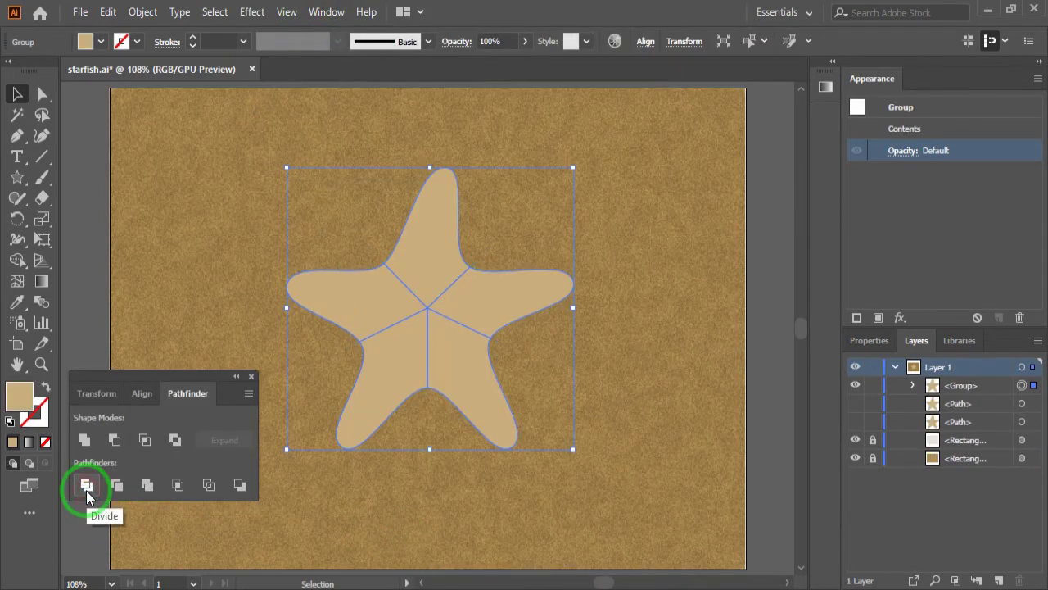
left_click(251, 379)
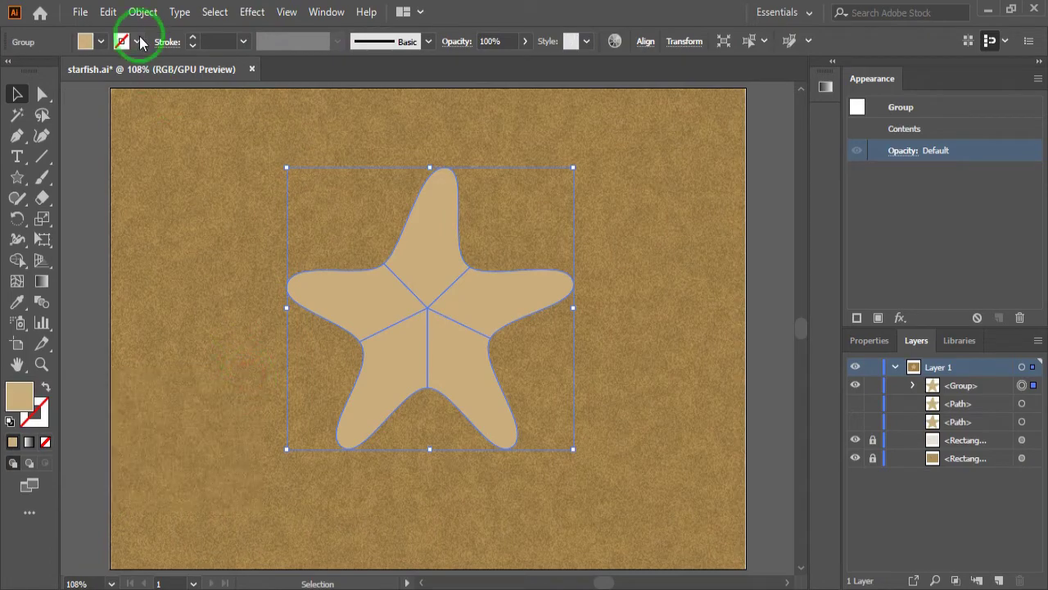
left_click(143, 11)
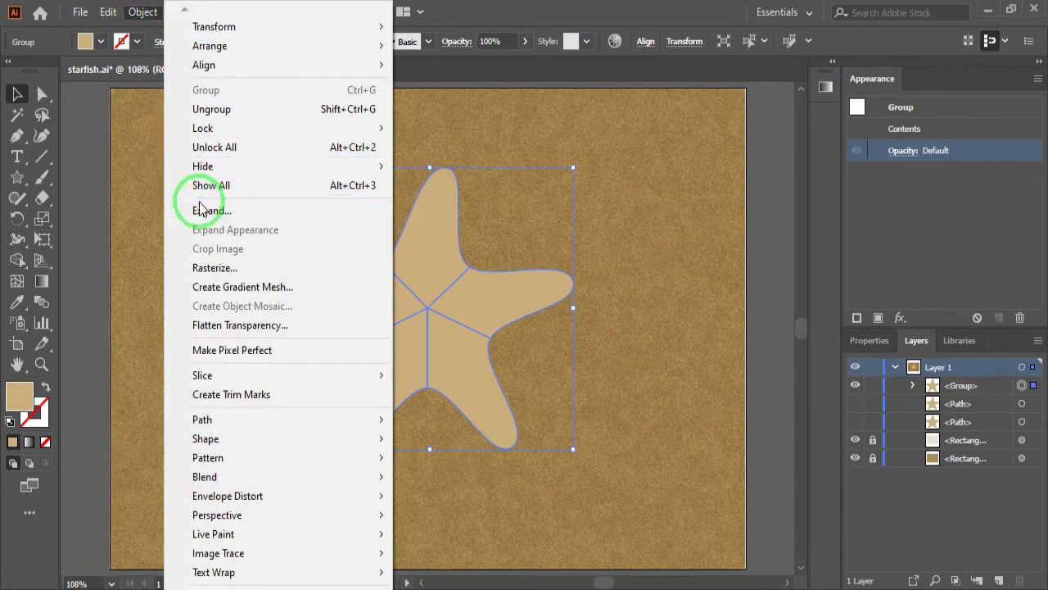
left_click(201, 210)
left_click(144, 13)
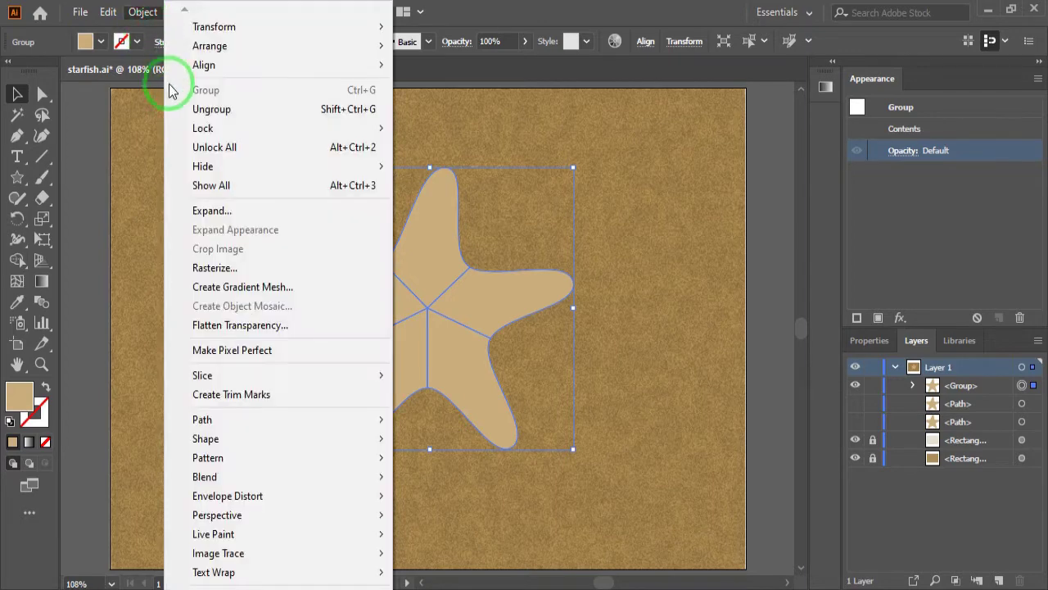
left_click(207, 109)
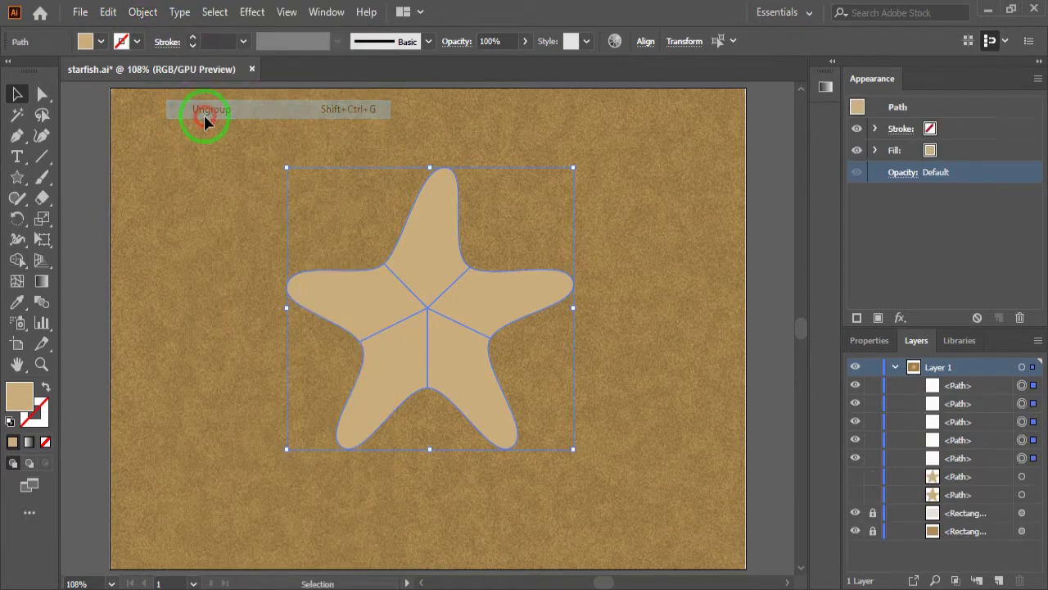
- Check each of the five arm pieces is a separate path, ending on the top arm
left_click(147, 237)
left_click(316, 299)
left_click(422, 232)
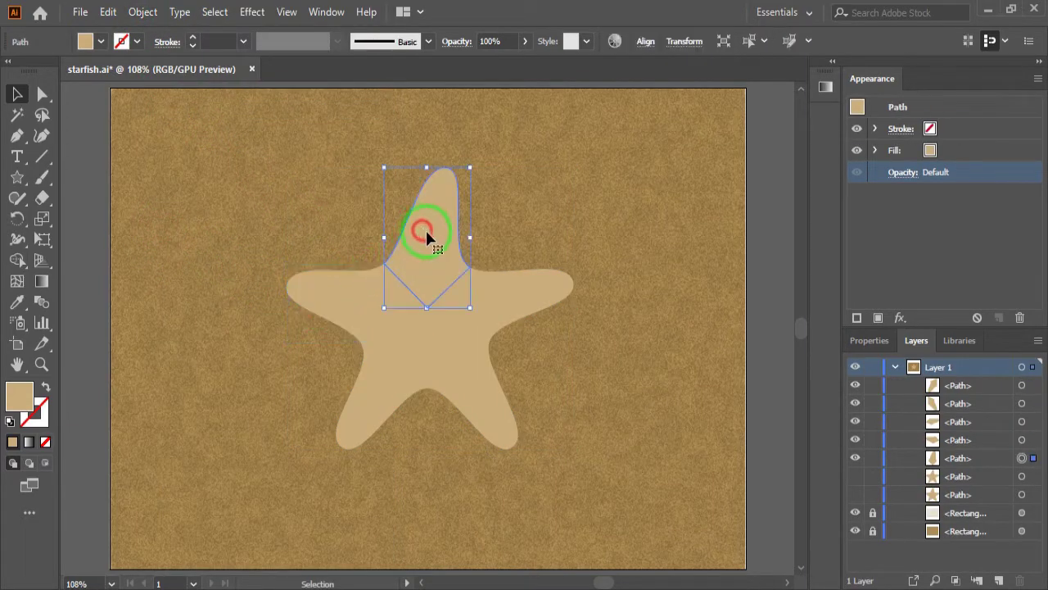
left_click(495, 308)
left_click(483, 382)
left_click(385, 384)
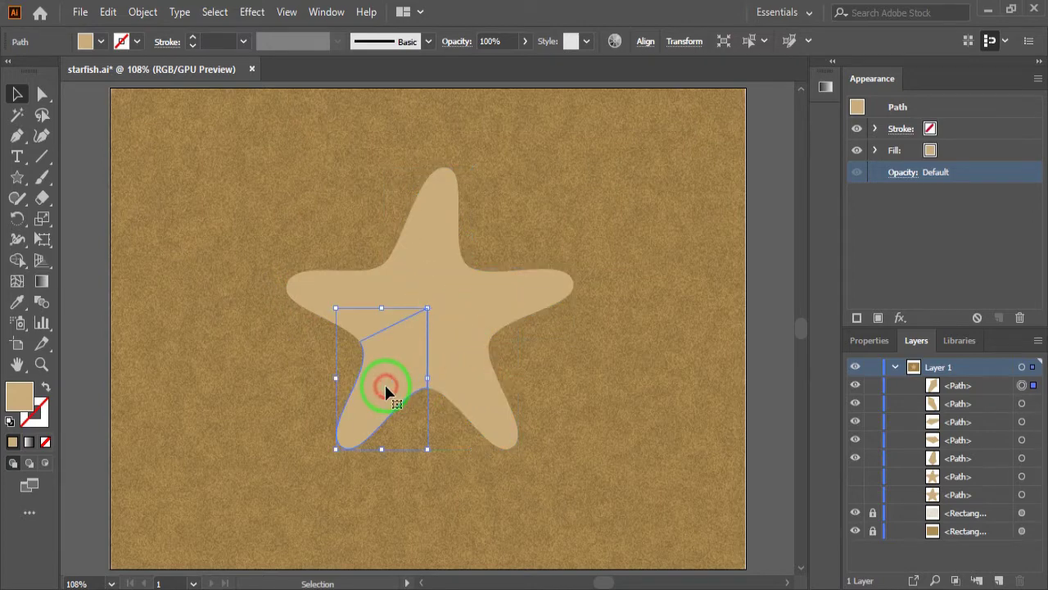
left_click(414, 264)
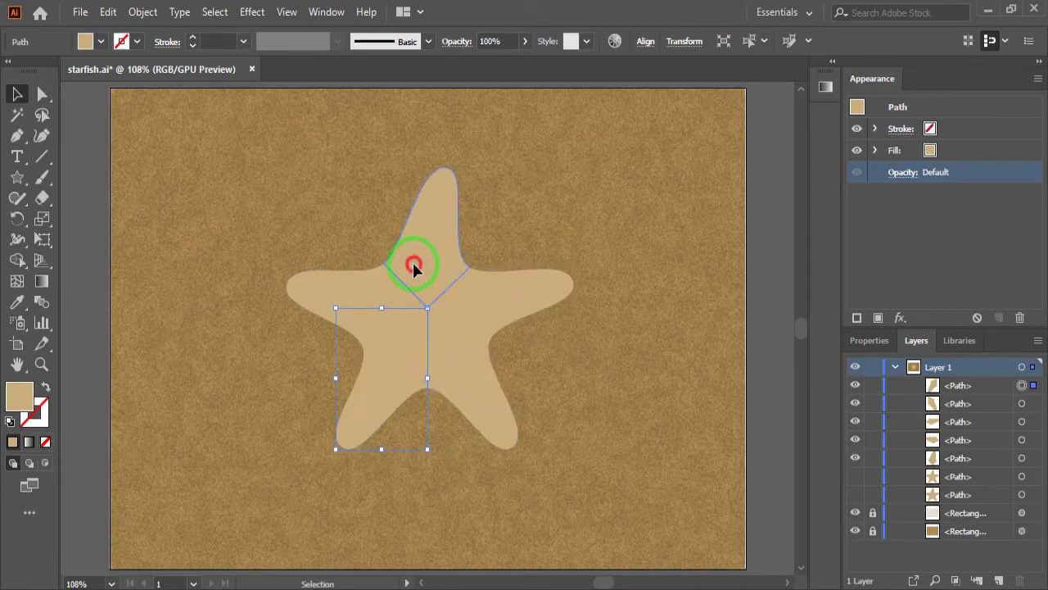
- Give the top arm a linear gradient and switch its dark stop to RGB for a new hex colour
left_click(42, 281)
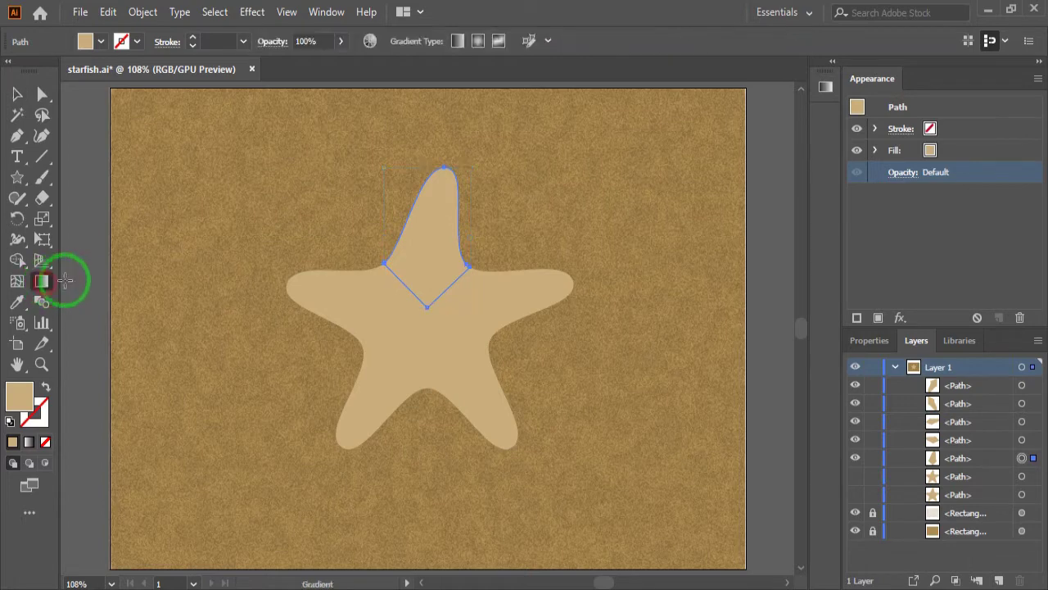
left_click(824, 87)
left_click(704, 113)
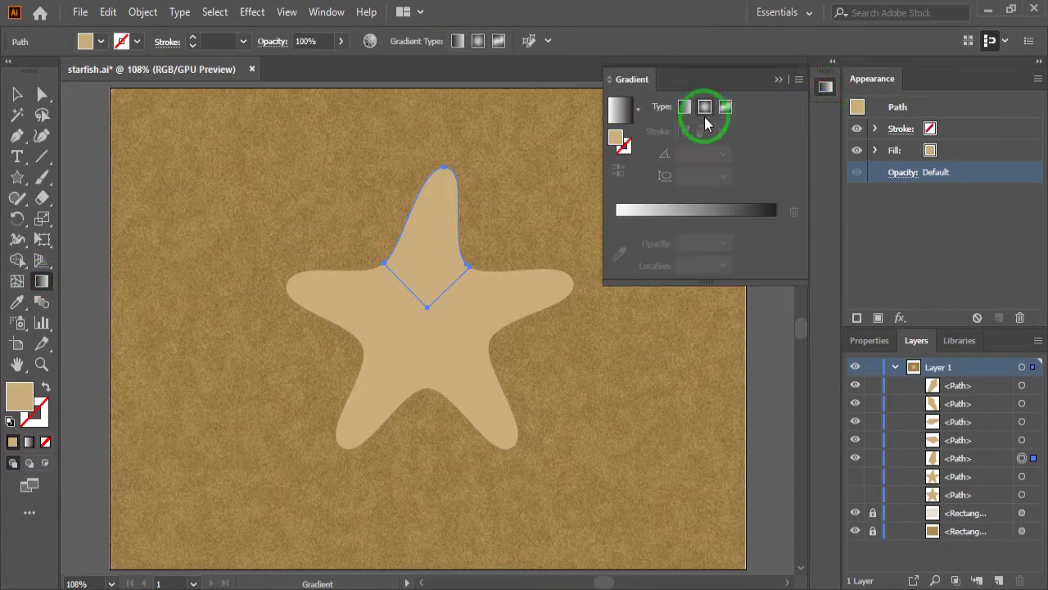
left_click(688, 109)
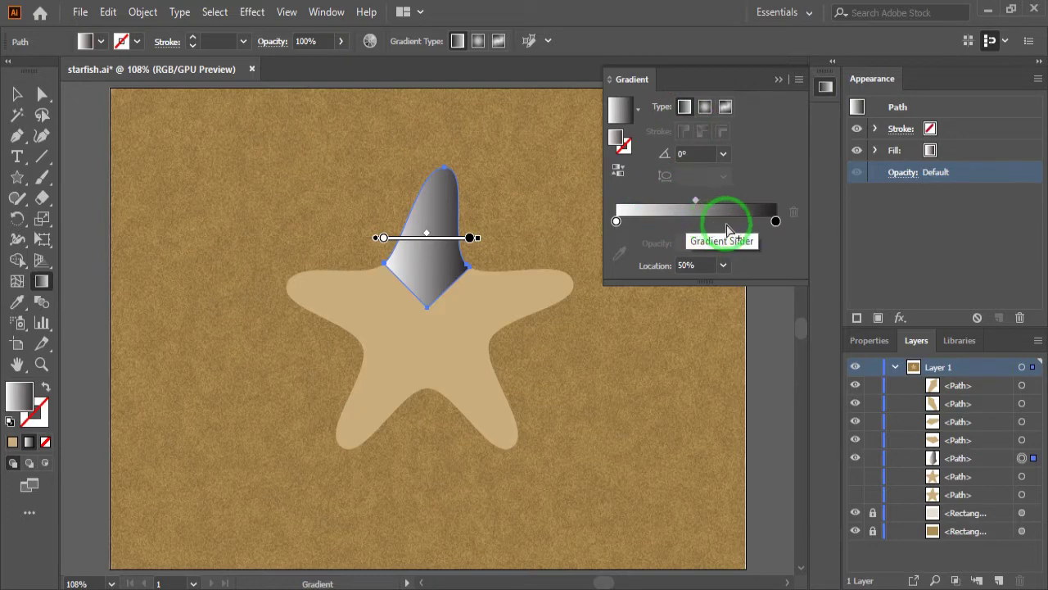
double_click(775, 223)
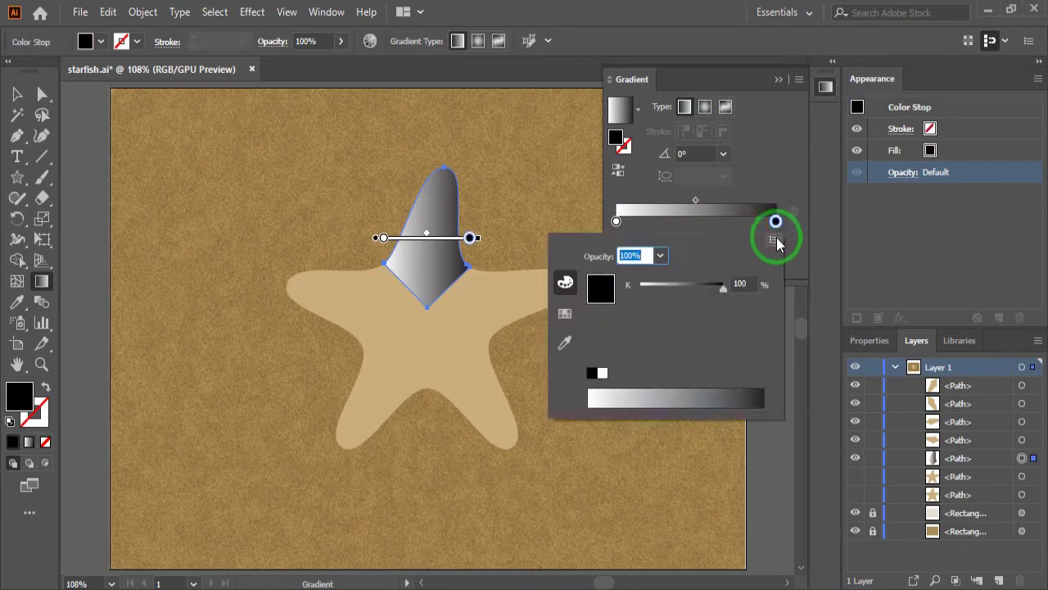
left_click(774, 241)
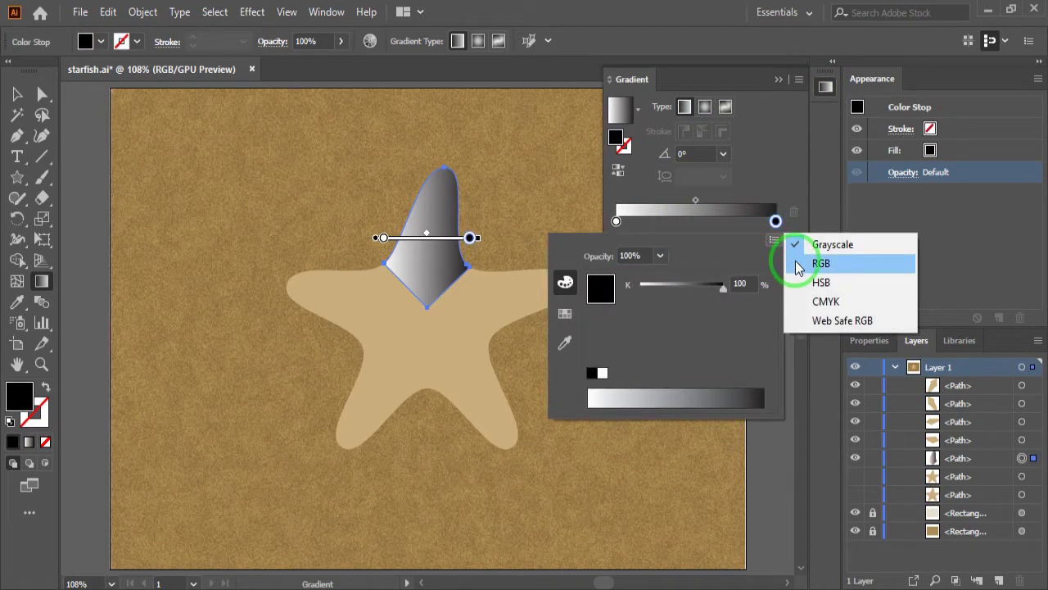
left_click(796, 264)
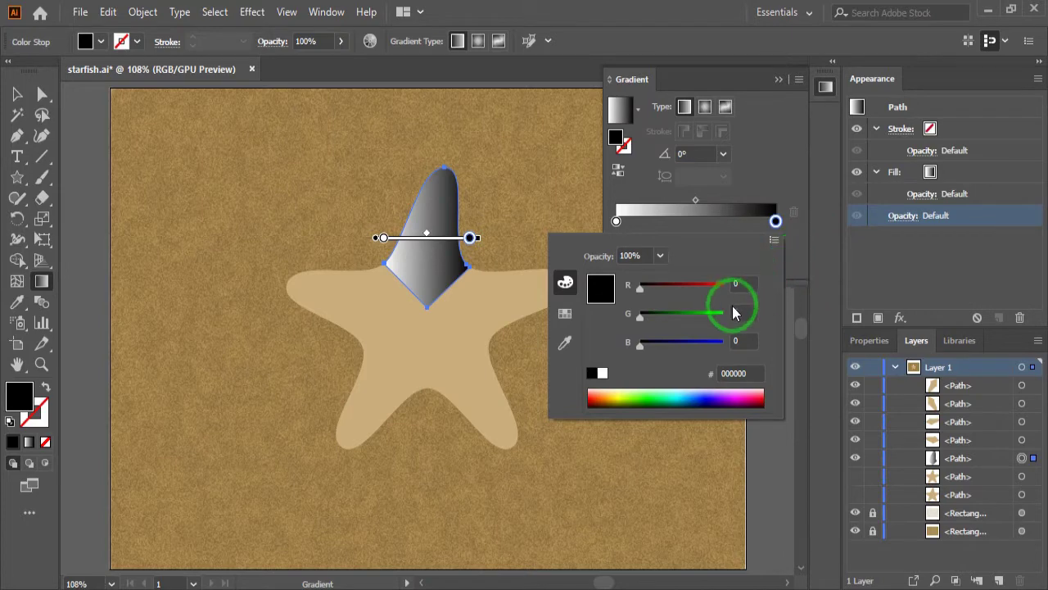
left_click(732, 373)
type("FA5A0D")
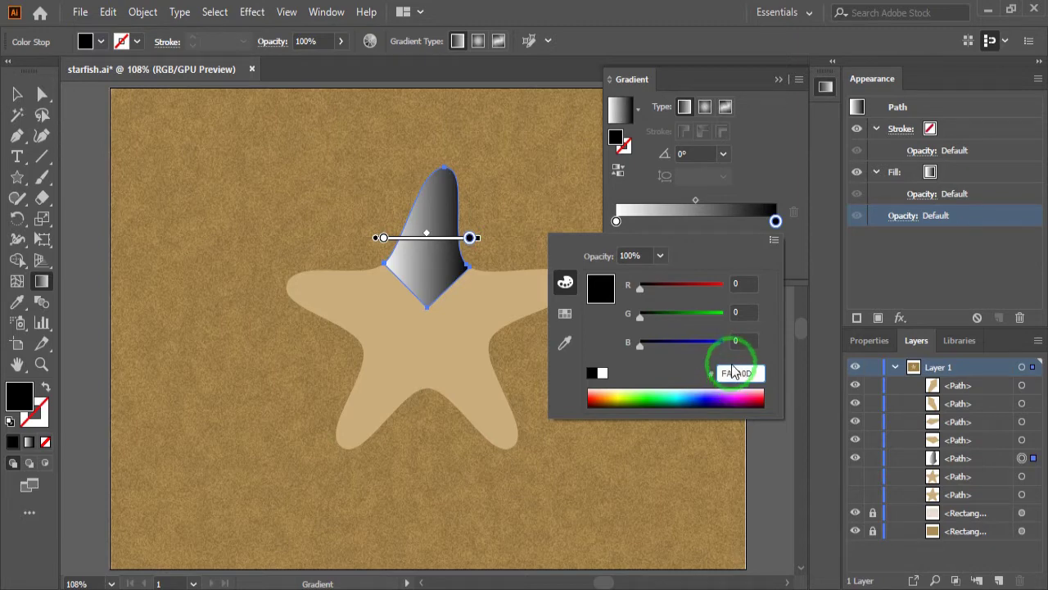
- Replace the white gradient stop with red-orange be3200 and reverse the gradient
key("Return")
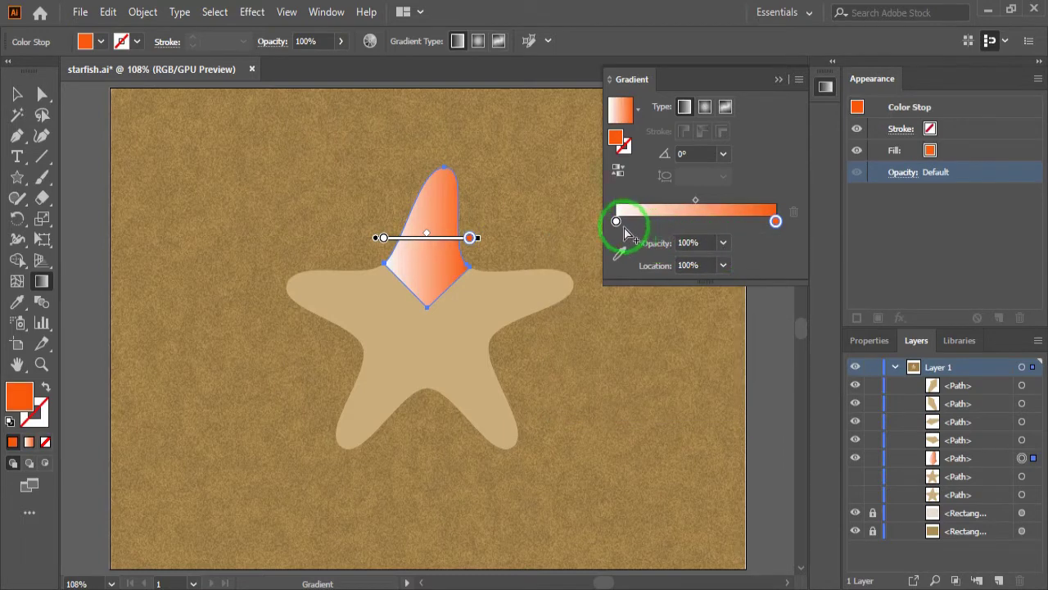
double_click(618, 223)
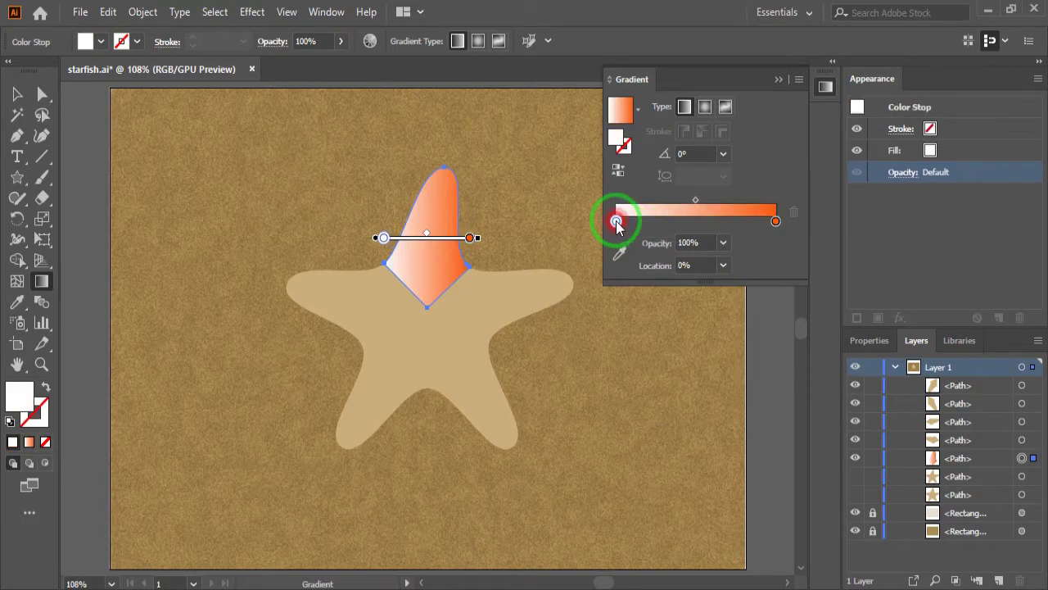
left_click(773, 240)
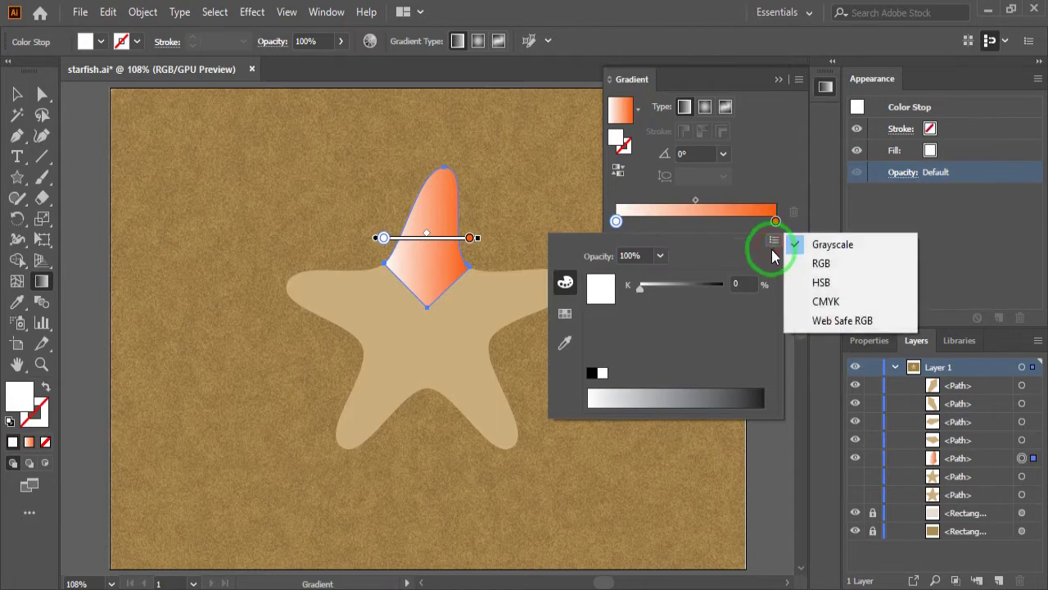
left_click(790, 258)
left_click(740, 373)
type("be3200")
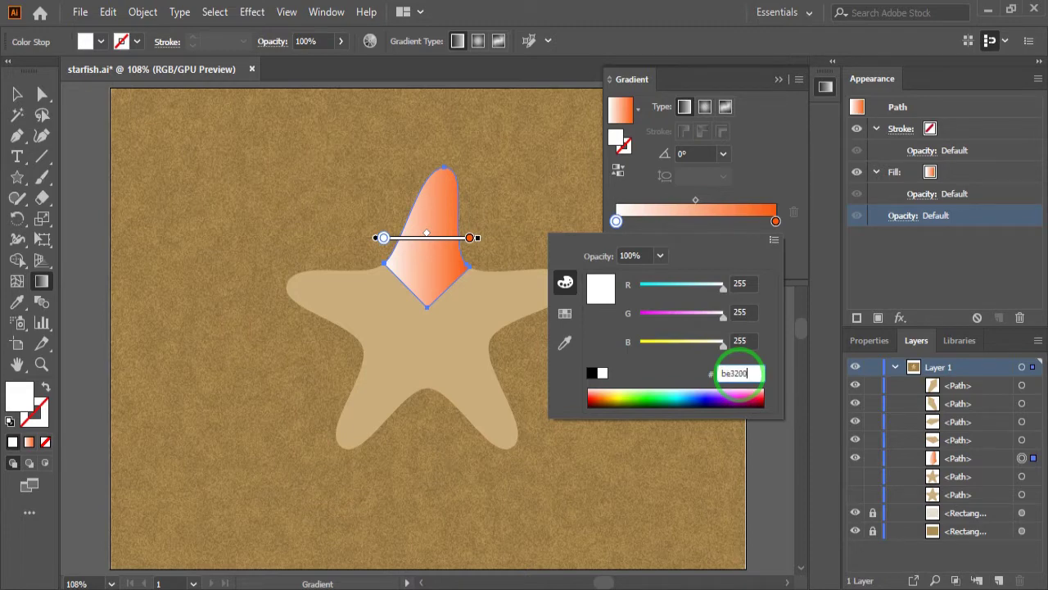
key("Return")
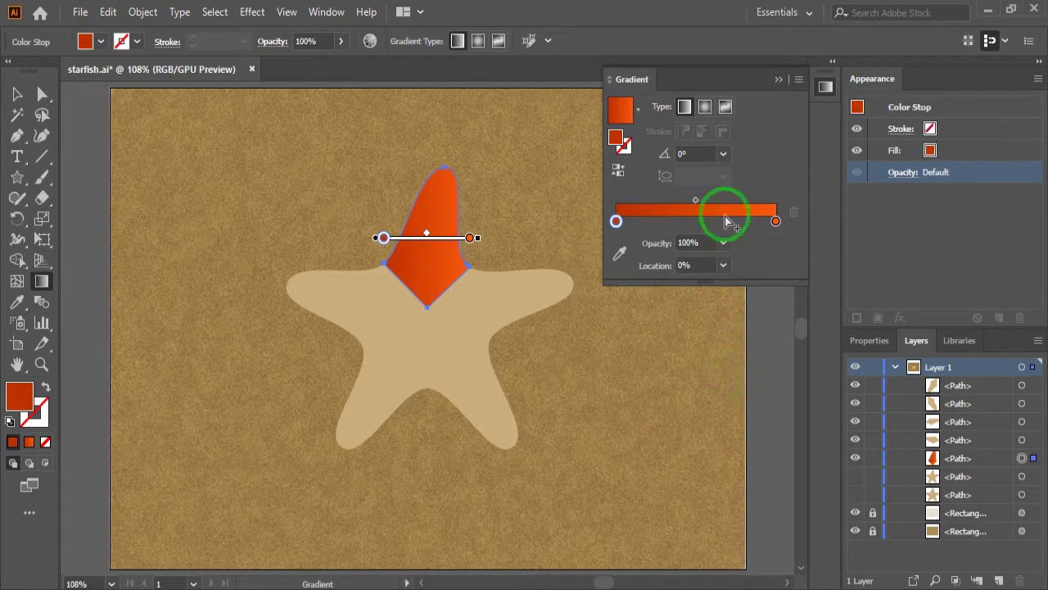
left_click(618, 171)
- Move the bright orange stop inward to 33.67% and fine-tune the blend midpoint
left_click(433, 234)
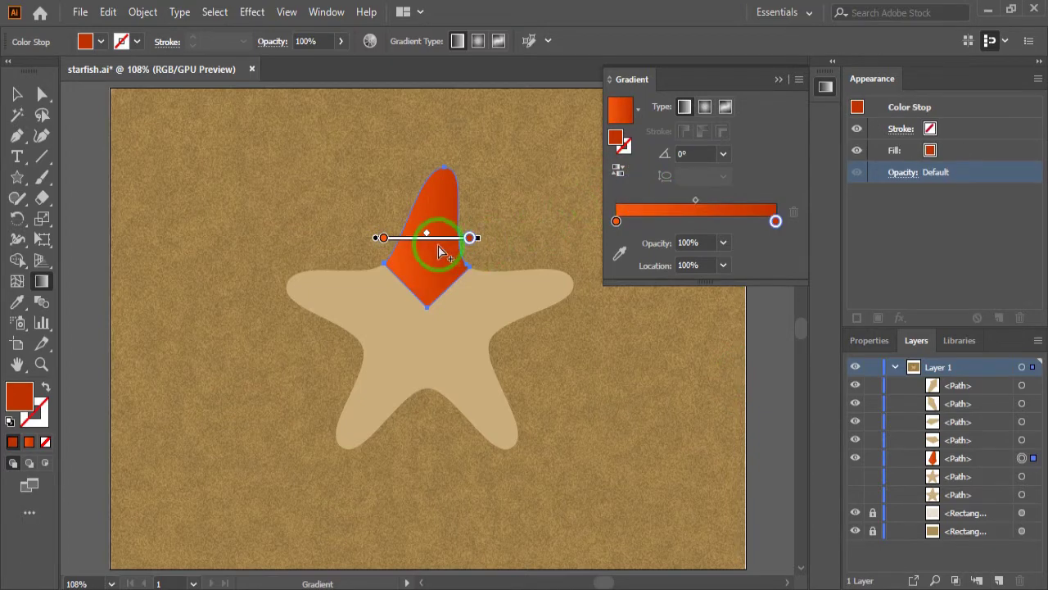
left_click(661, 217)
mouse_move(695, 205)
left_mouse_down()
mouse_move(721, 205)
mouse_move(659, 220)
mouse_move(698, 205)
left_mouse_up()
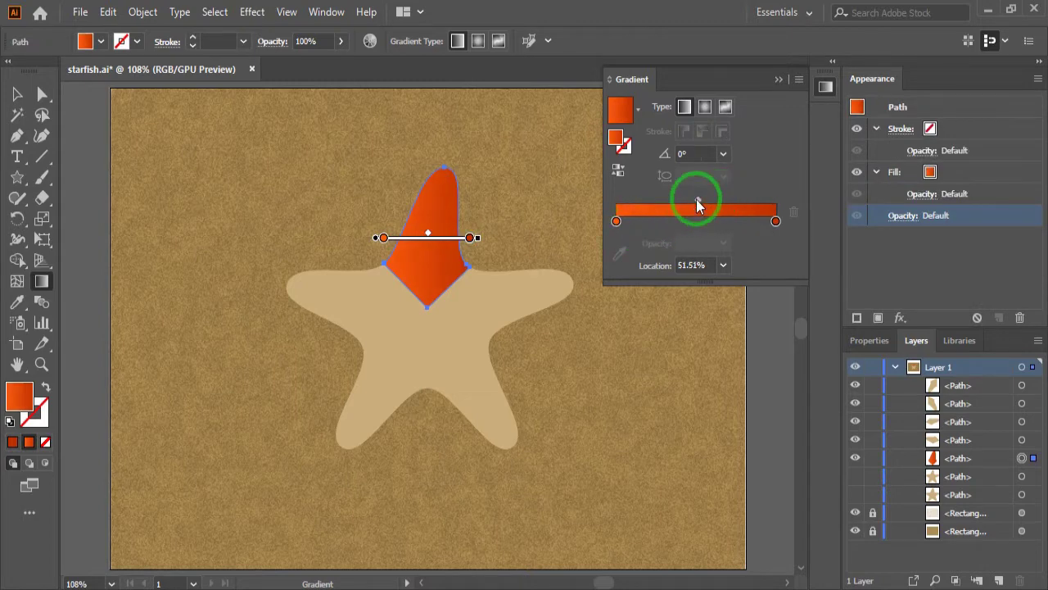
left_click_drag(616, 222, 663, 225)
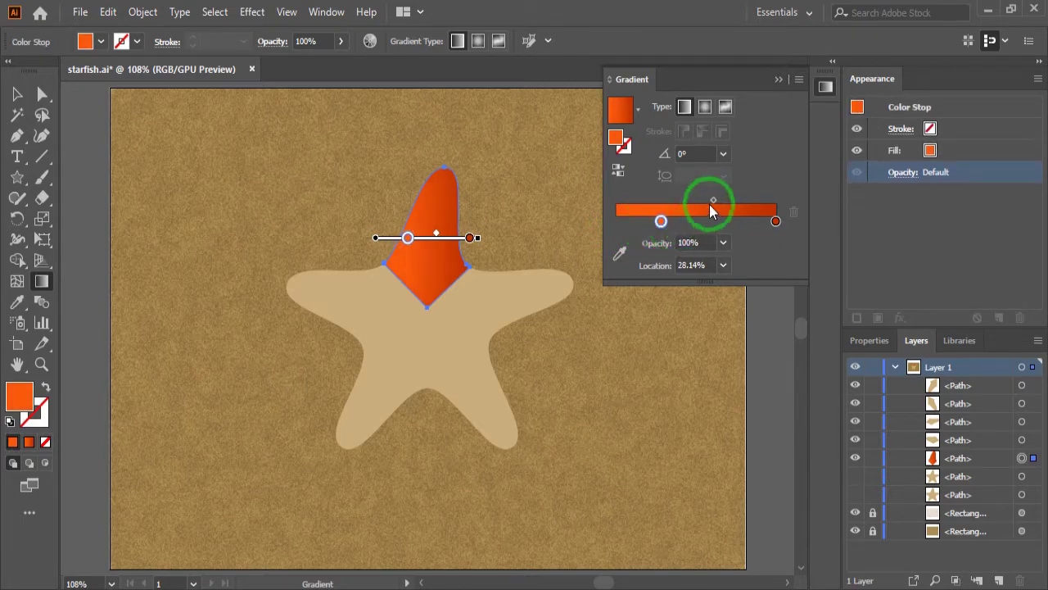
left_click_drag(714, 200, 670, 223)
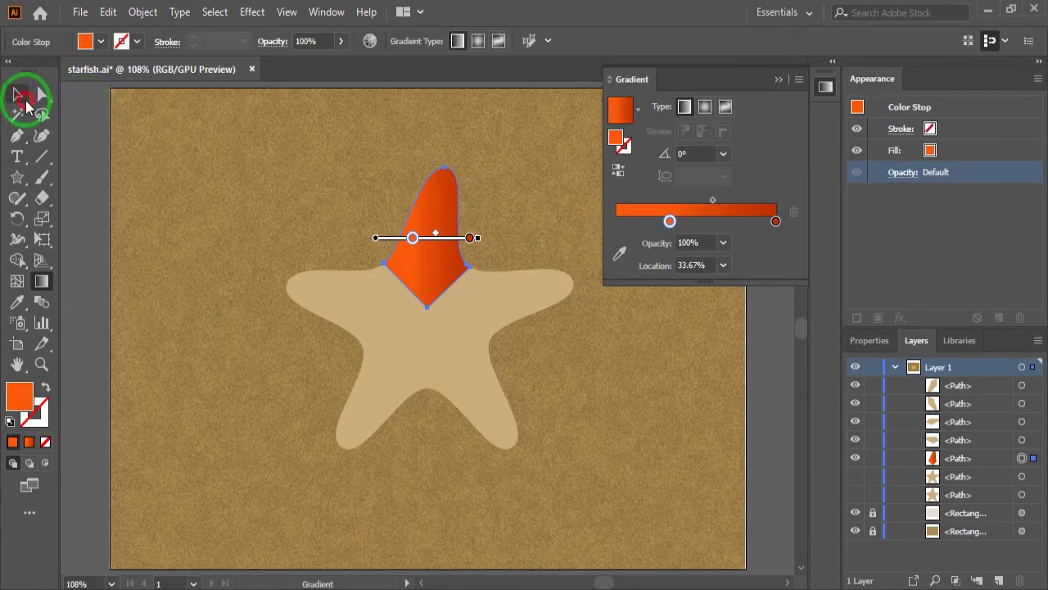
- Apply the orange-to-red linear gradient to the left, right, lower-right and lower-left arms
left_click(25, 103)
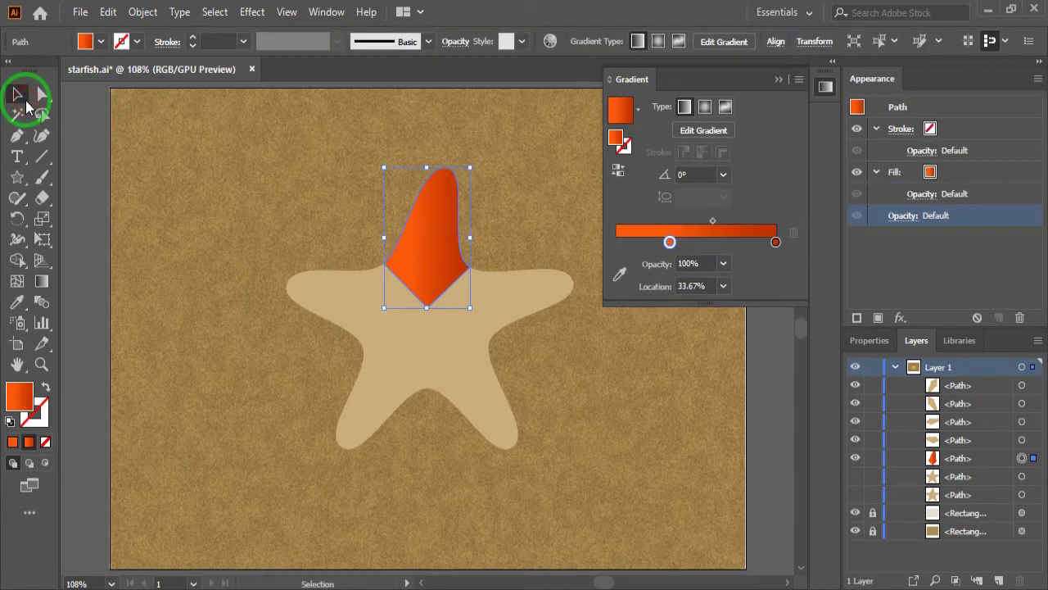
left_click(312, 297)
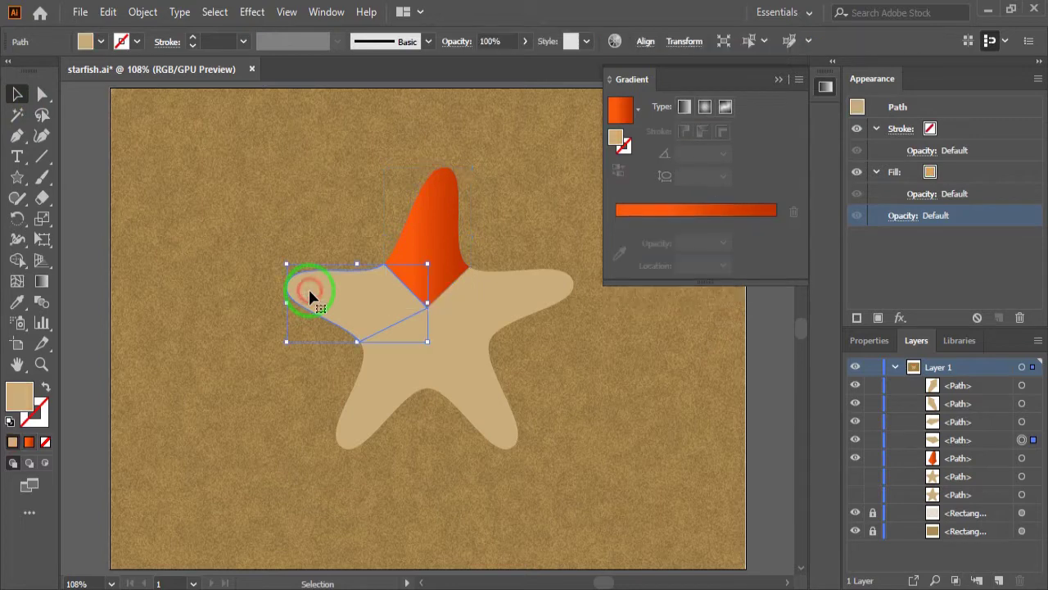
left_click(682, 106)
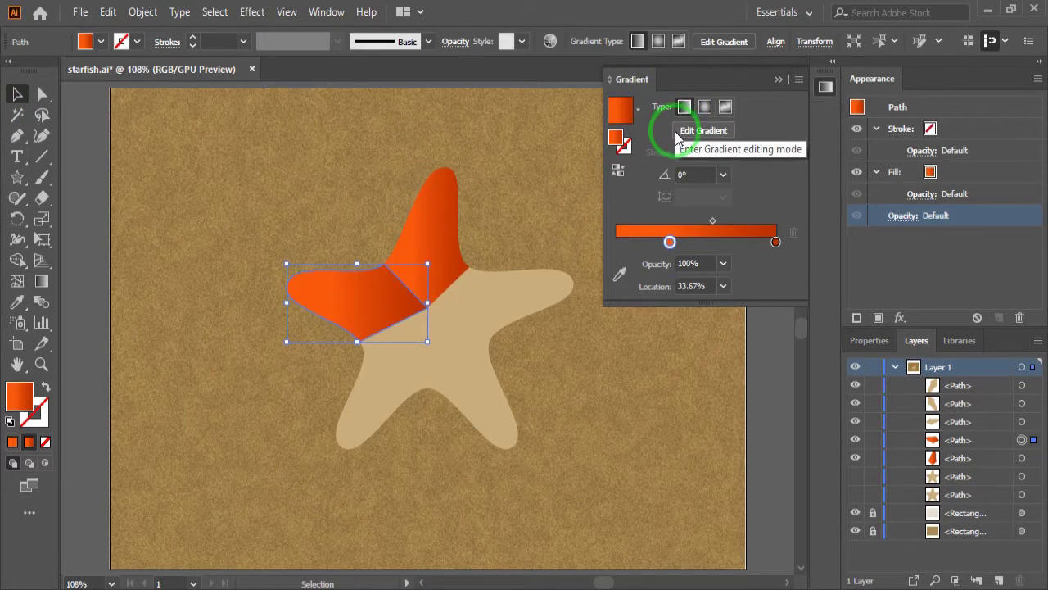
left_click(530, 303)
left_click(682, 107)
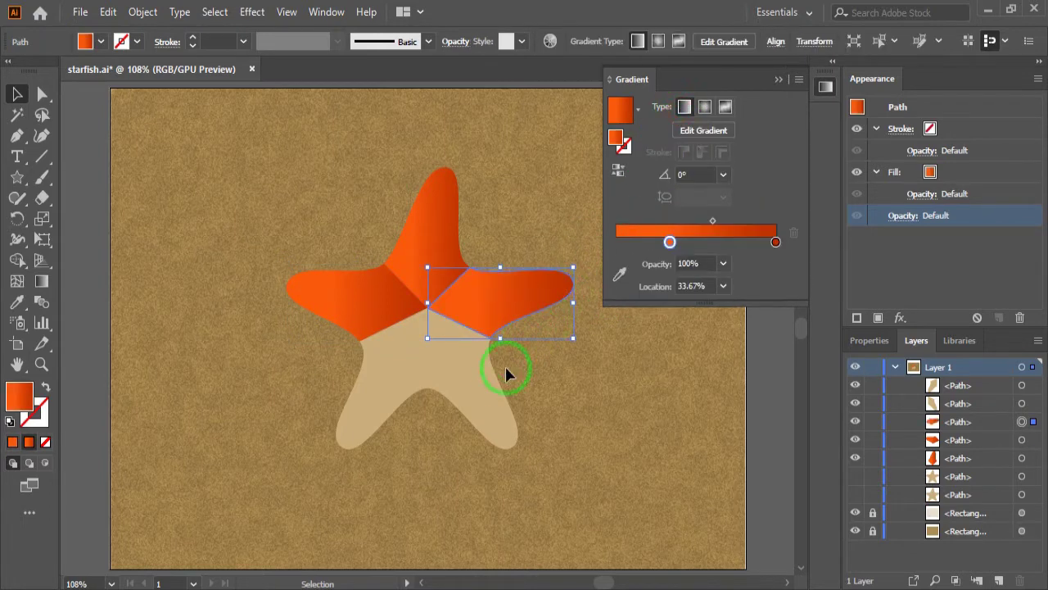
left_click(500, 373)
left_click(684, 107)
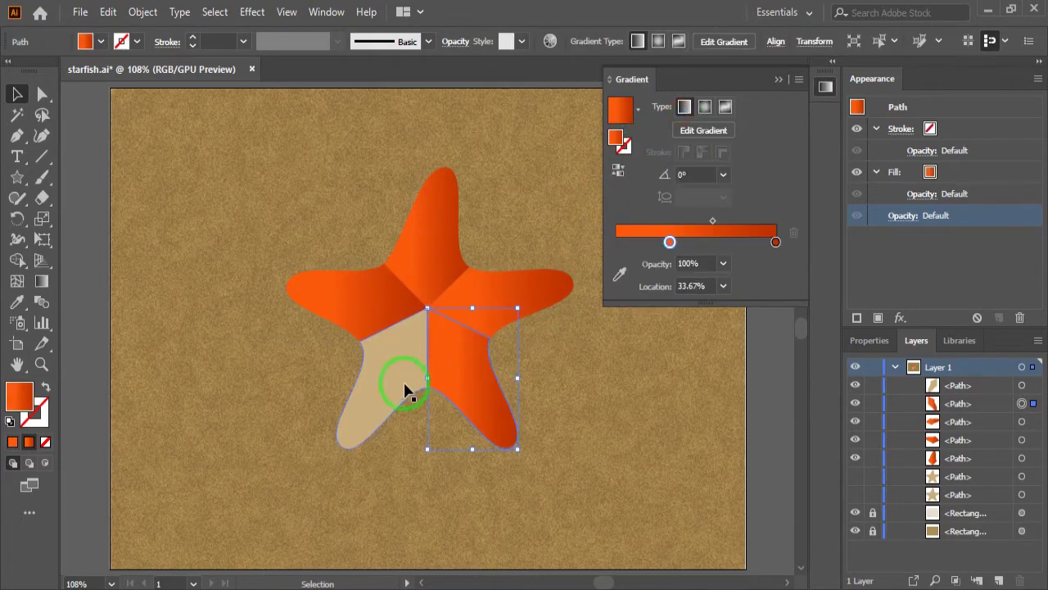
left_click(398, 383)
left_click(684, 106)
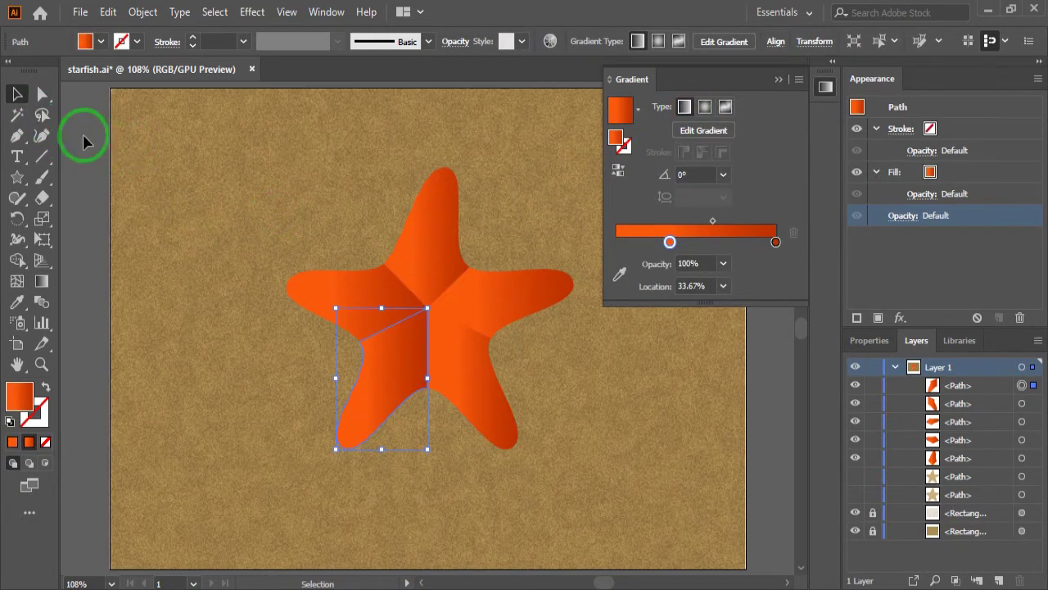
- Recolour the left arm's gradient stops: lighter orange on the right, dark red on the left
left_click(16, 97)
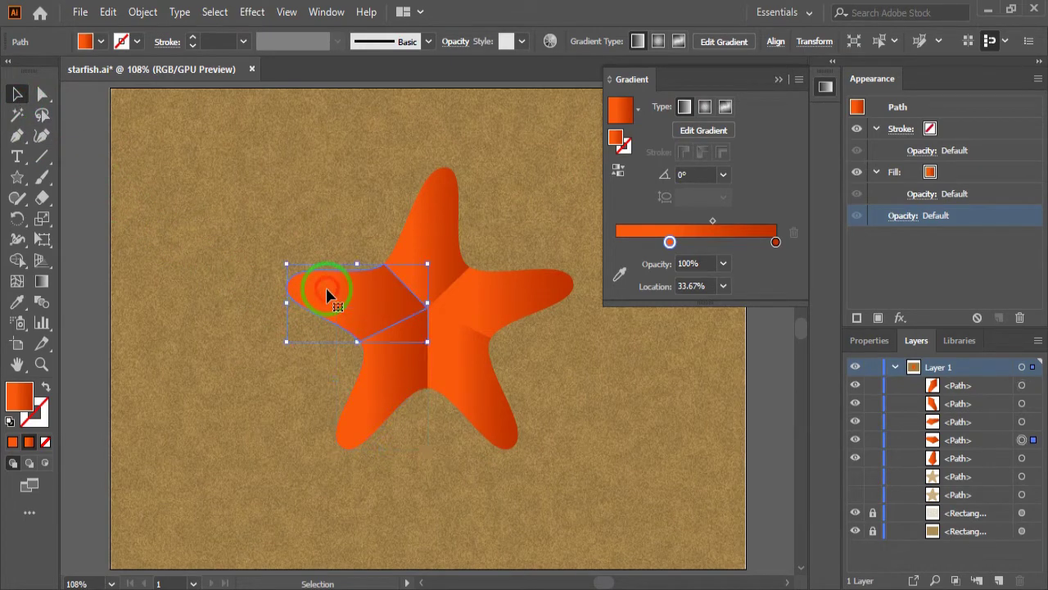
left_click(42, 281)
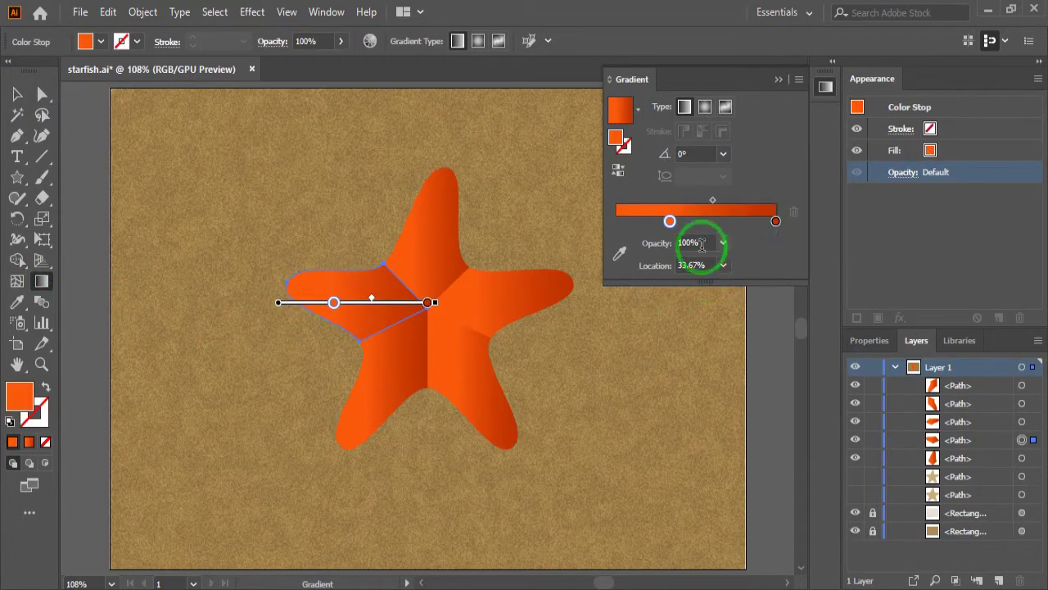
double_click(776, 222)
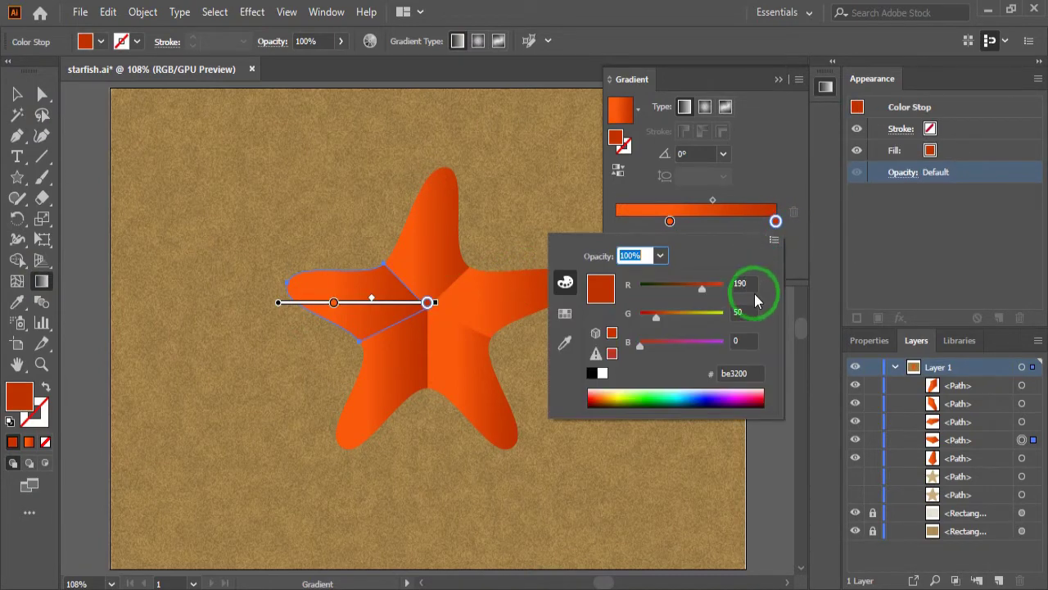
left_click(734, 373)
type("ef5112")
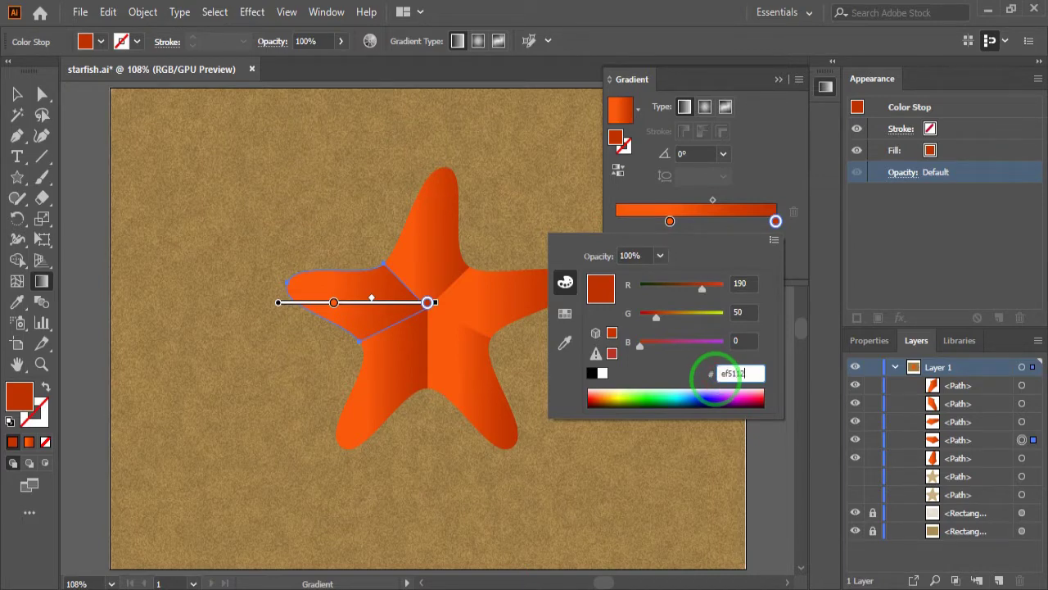
key("Return")
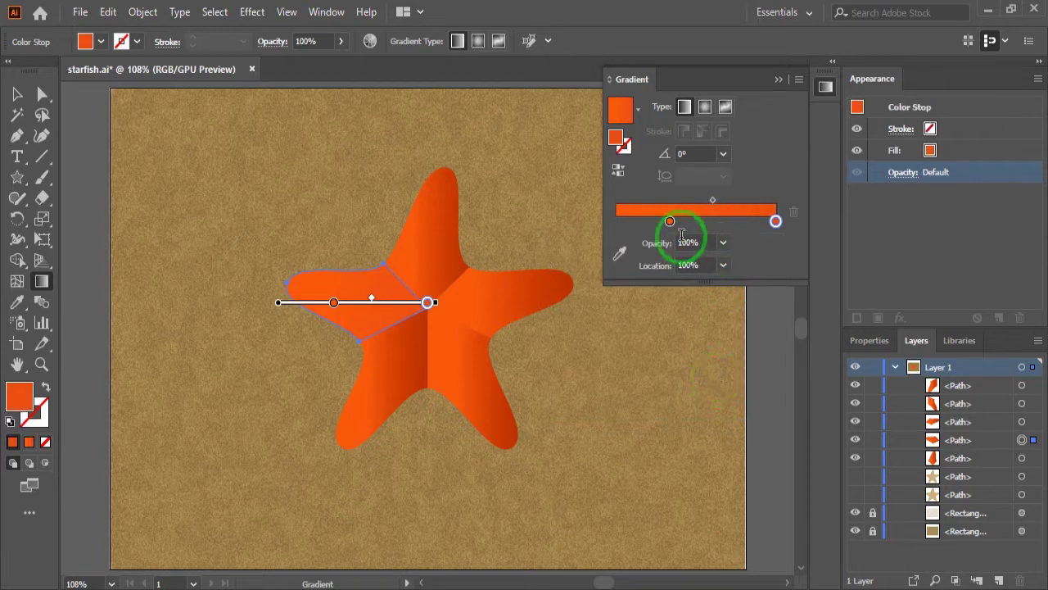
double_click(670, 221)
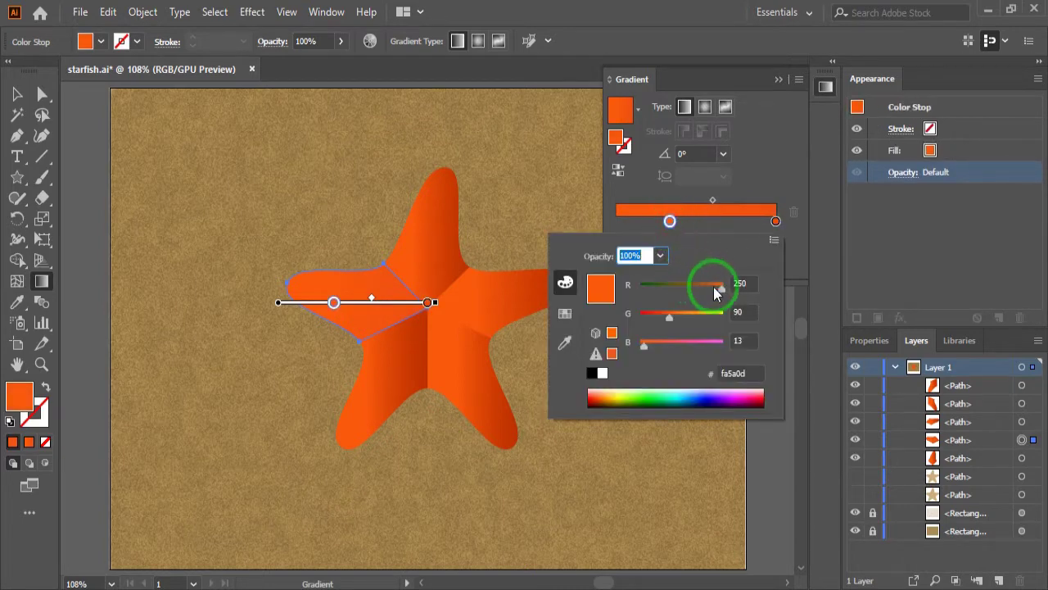
left_click(733, 374)
type("7c311a")
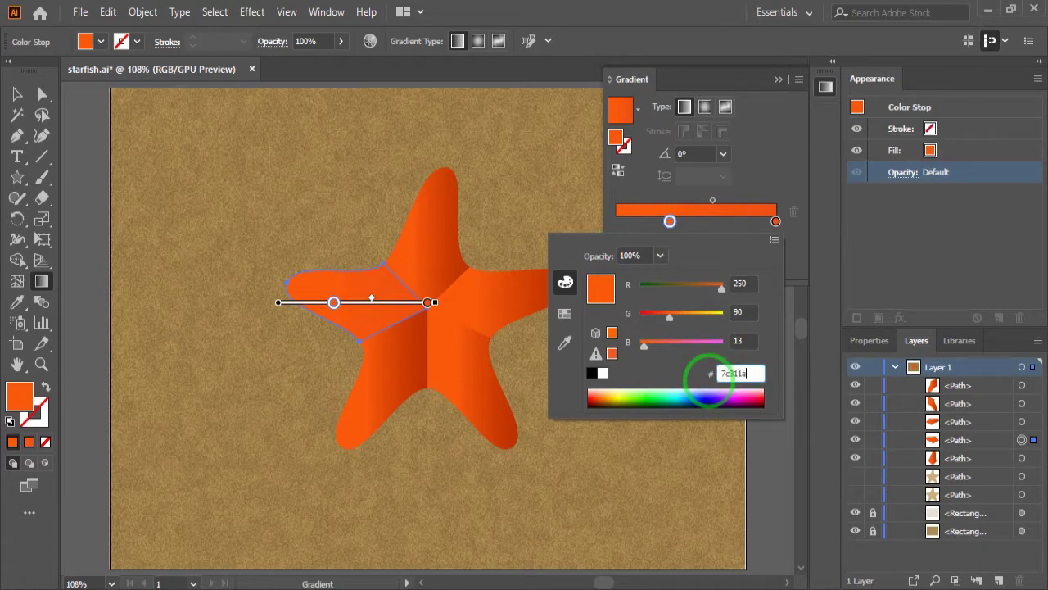
key("Return")
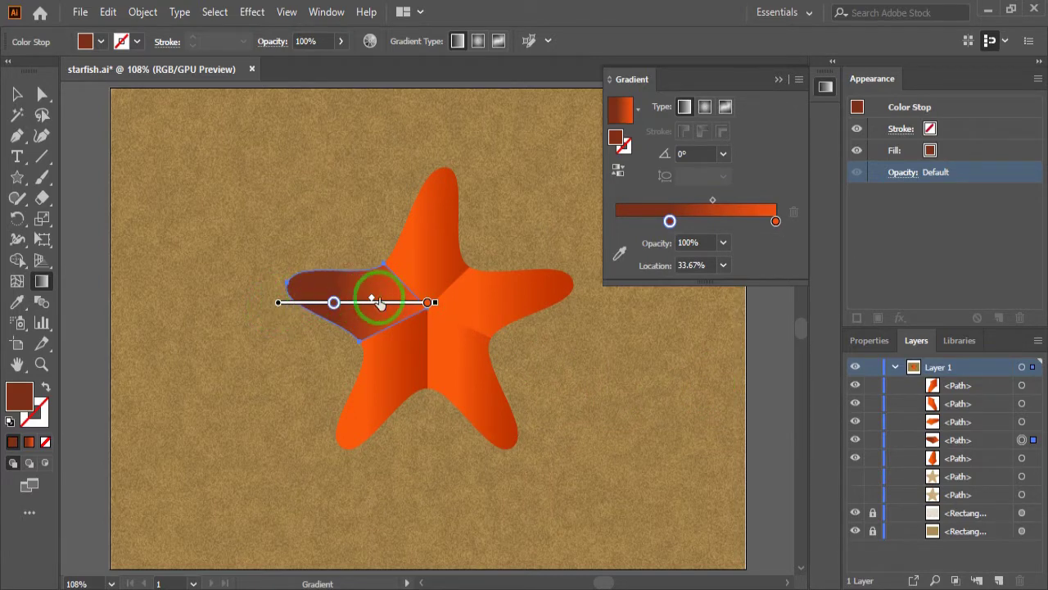
- Set the left arm's gradient angle to 90° and adjust its stops to darken the lower edge
mouse_move(436, 304)
left_mouse_down()
mouse_move(436, 288)
mouse_move(422, 302)
left_mouse_up()
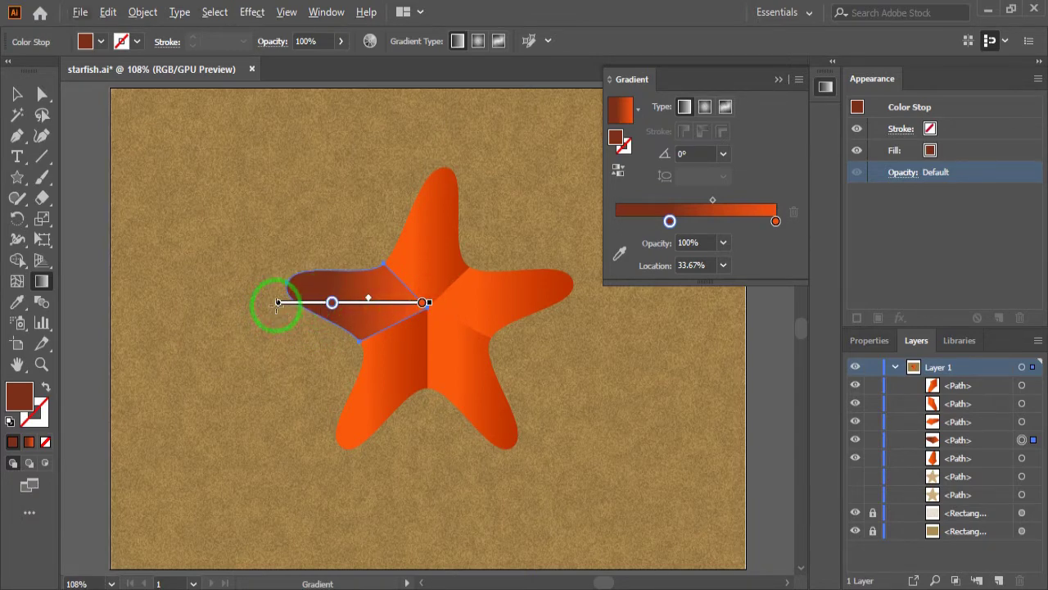
left_click_drag(279, 305, 285, 304)
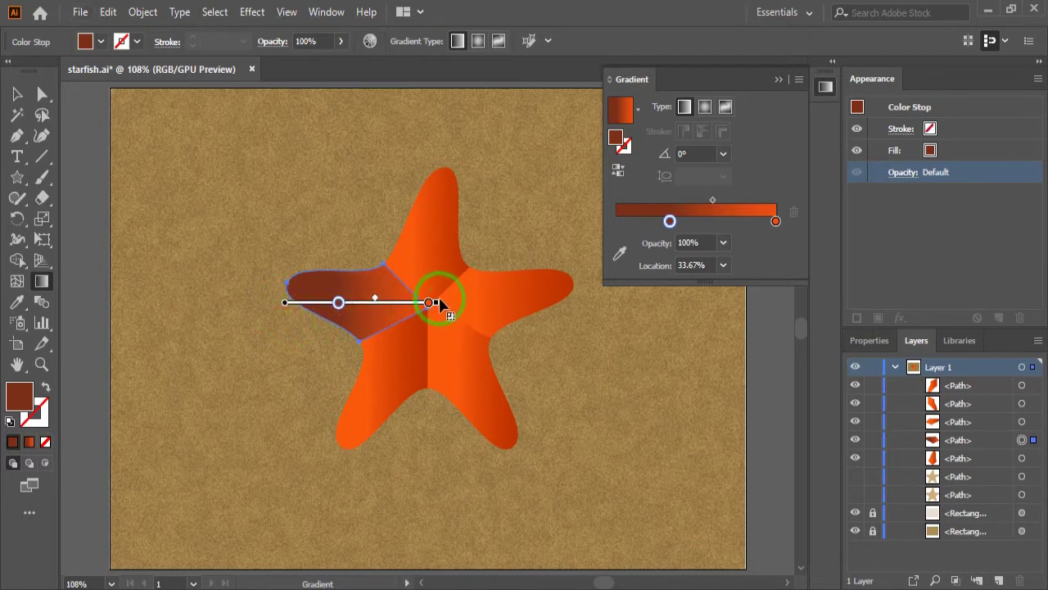
left_click(723, 154)
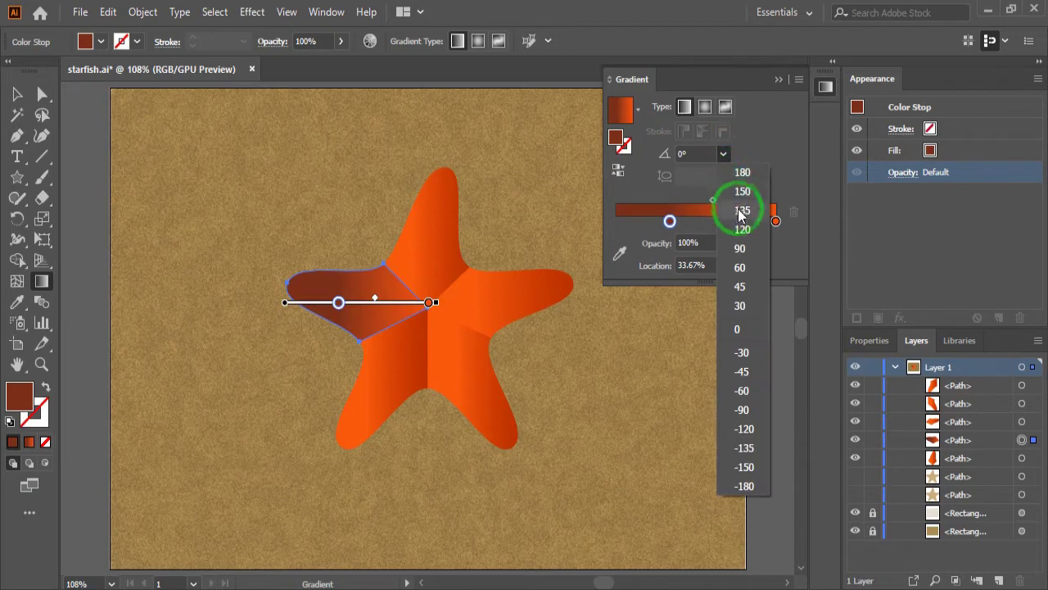
left_click(742, 249)
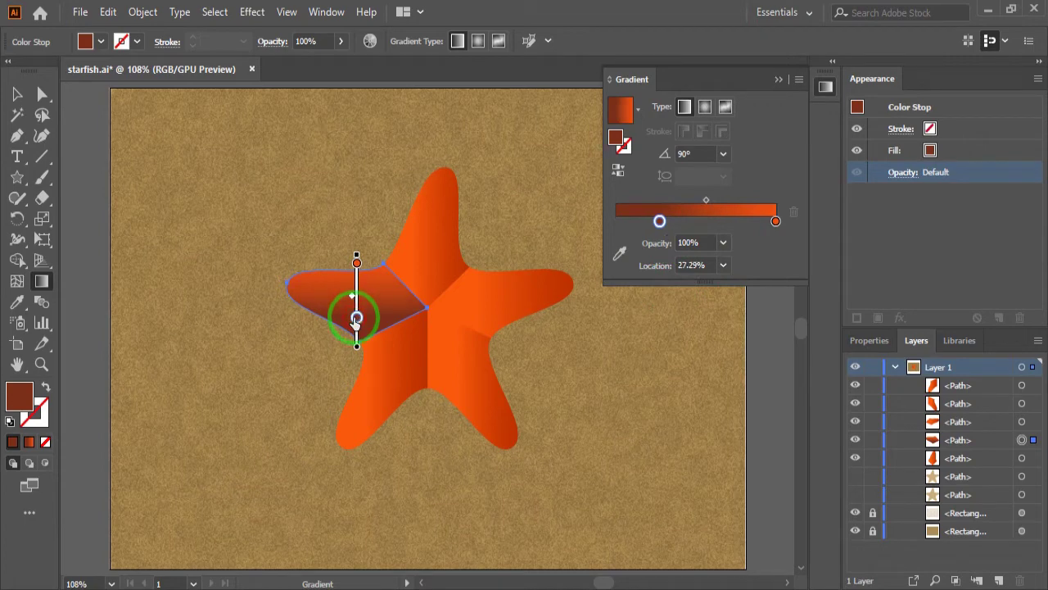
left_click_drag(356, 321, 356, 311)
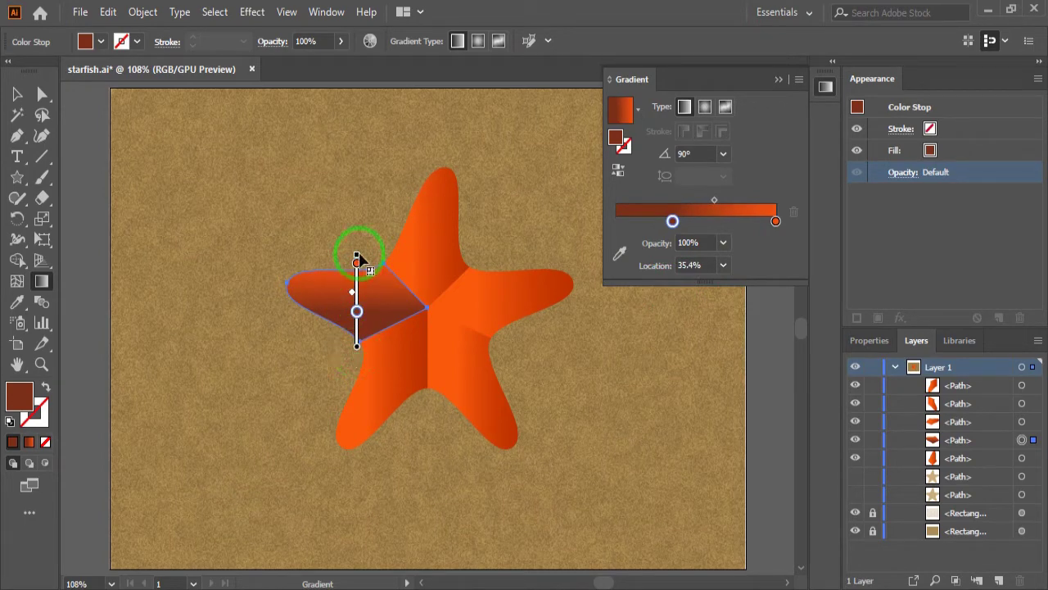
left_click_drag(361, 258, 362, 266)
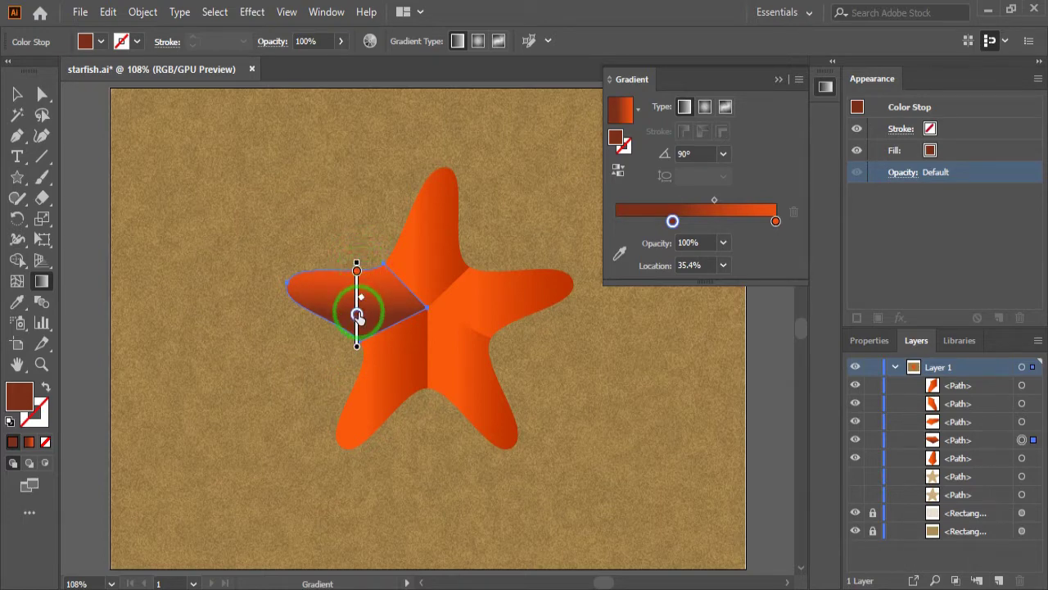
left_click_drag(357, 314, 357, 306)
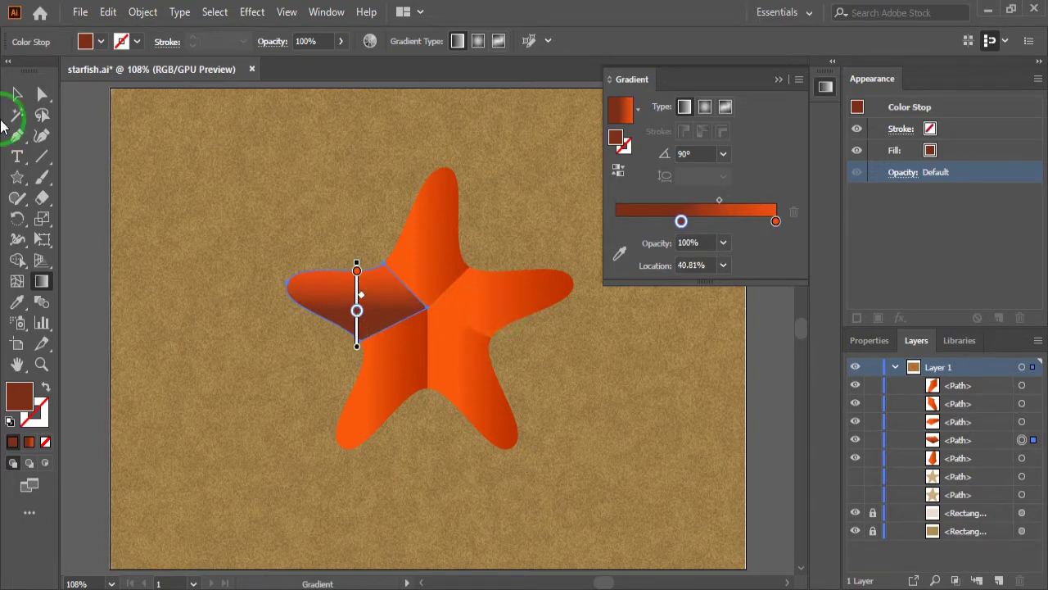
left_click(14, 97)
- Set the right arm's gradient angle to 90°
left_click(519, 303)
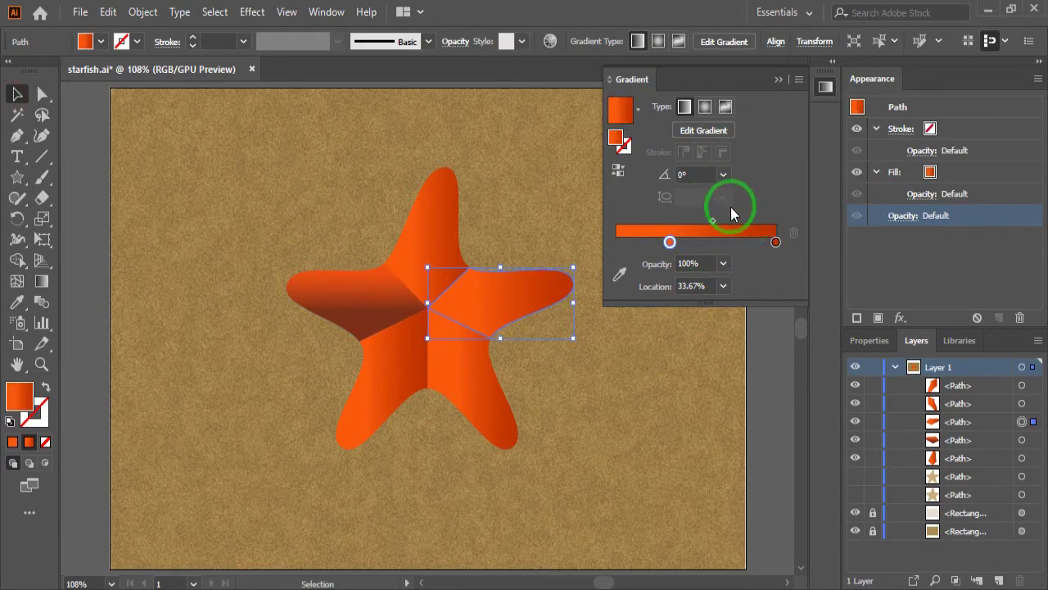
left_click(724, 175)
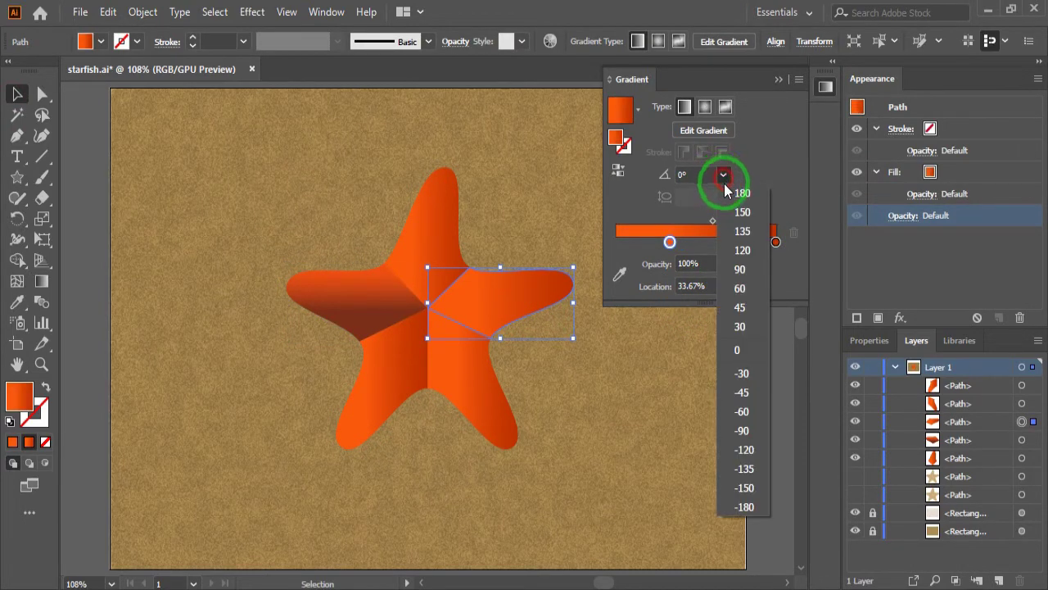
left_click(743, 267)
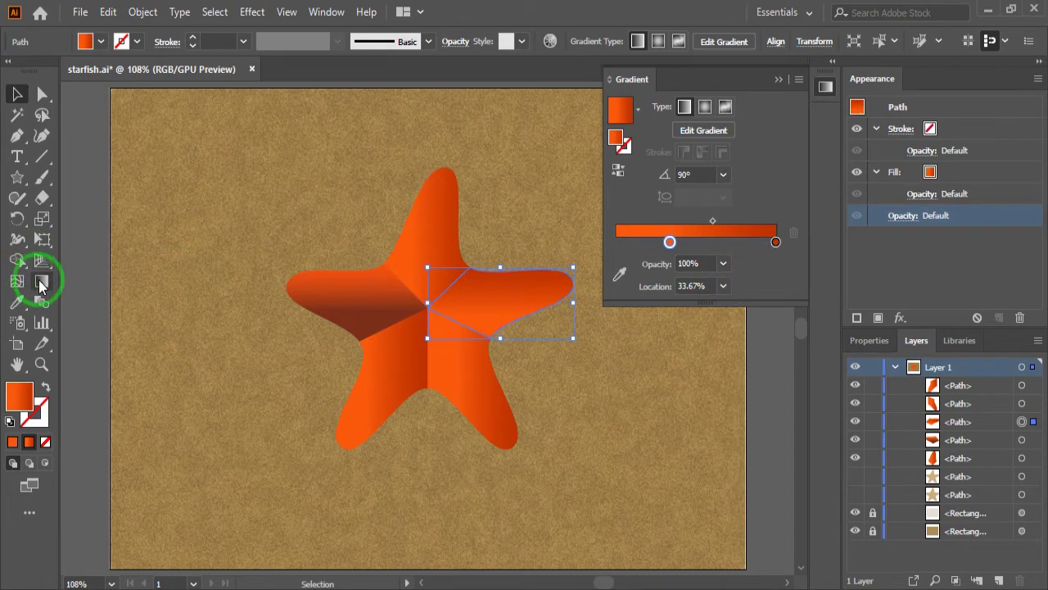
left_click(41, 281)
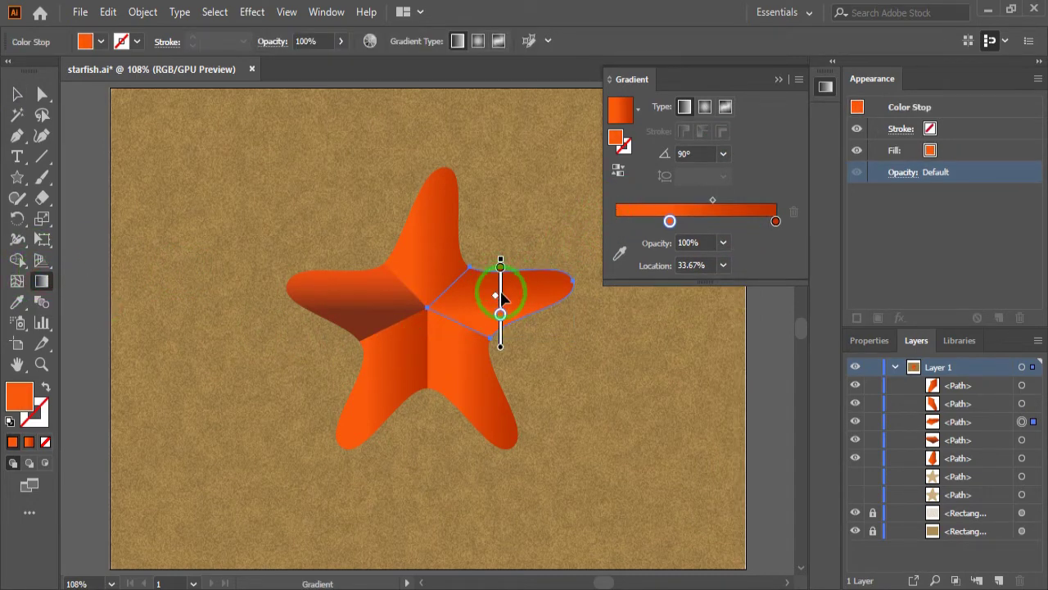
- Rotate the right arm's gradient to −88.9°, orange near the top edge and dark red below
scroll(501, 354, "up", 2)
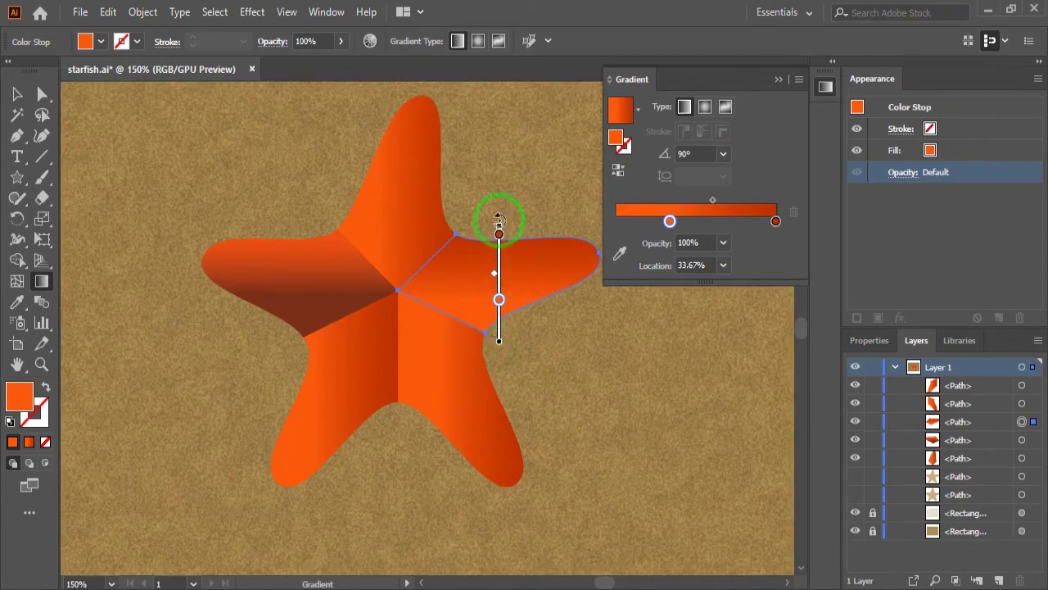
mouse_move(499, 218)
left_mouse_down()
mouse_move(512, 393)
mouse_move(502, 397)
left_mouse_up()
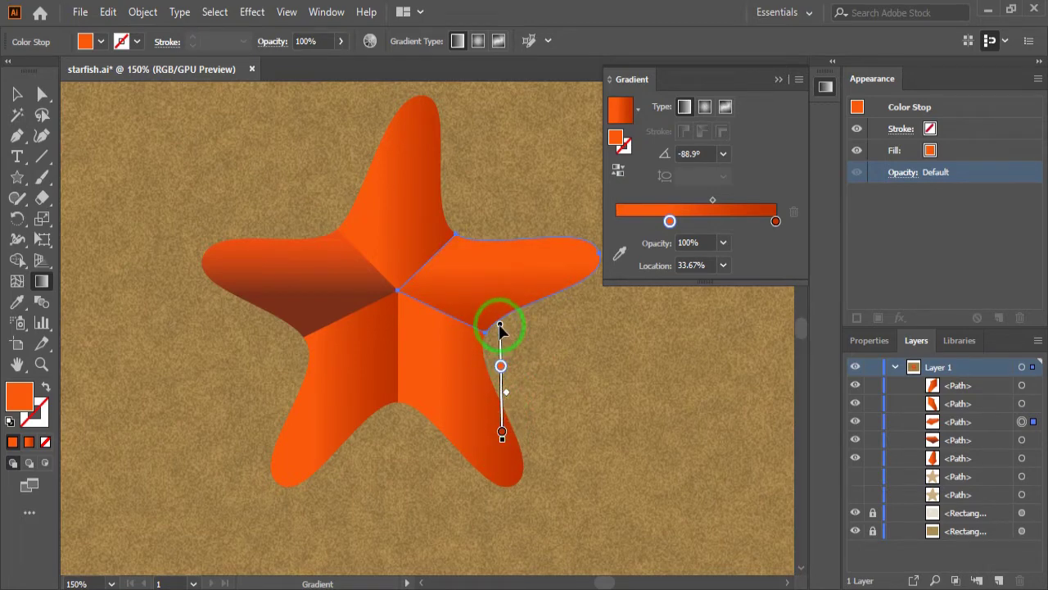
left_click_drag(500, 325, 498, 231)
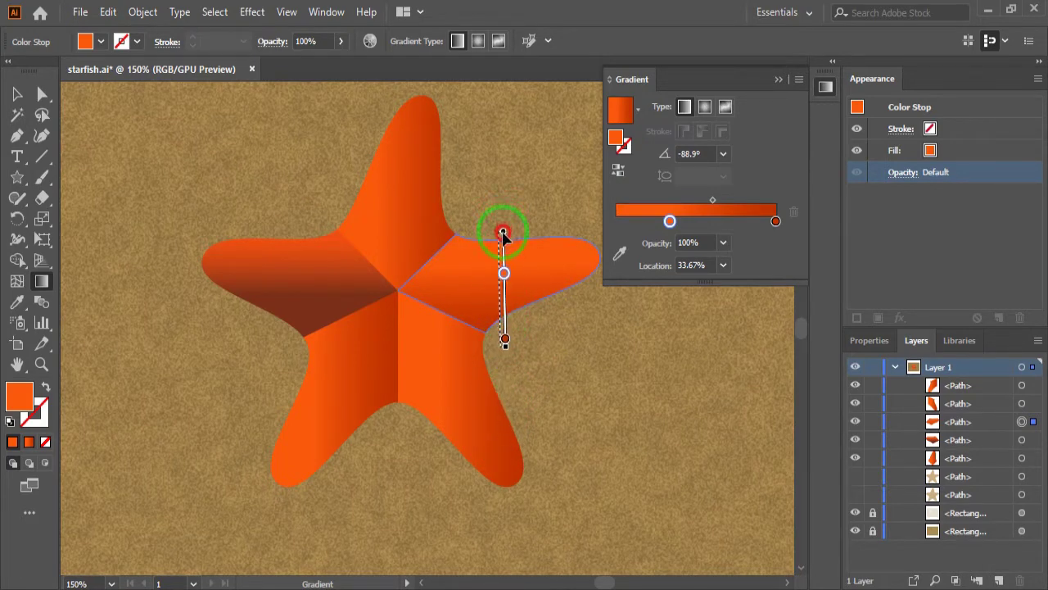
left_click_drag(500, 338, 500, 318)
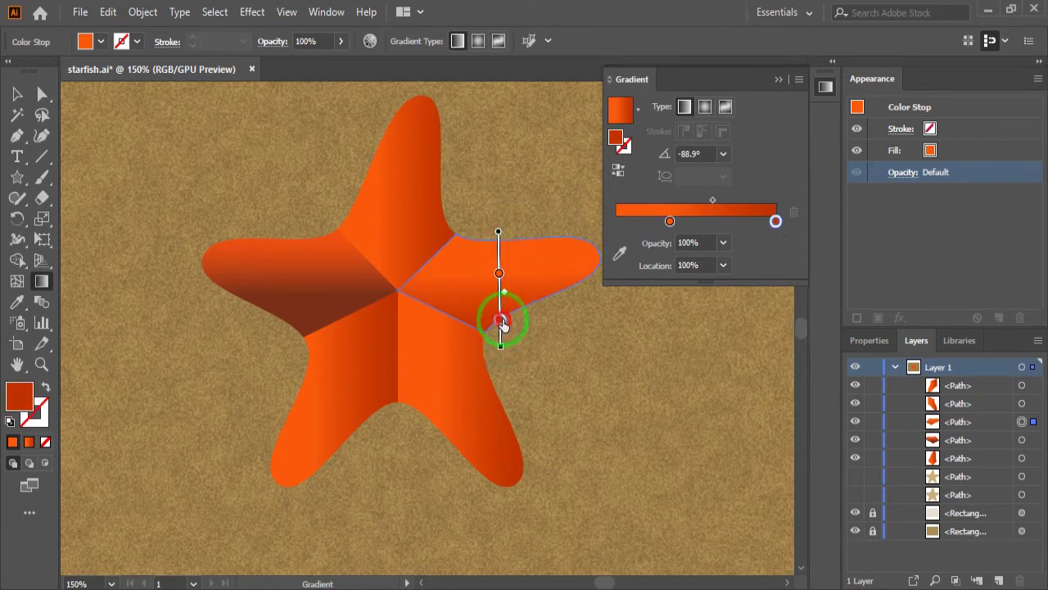
left_click_drag(499, 273, 498, 257)
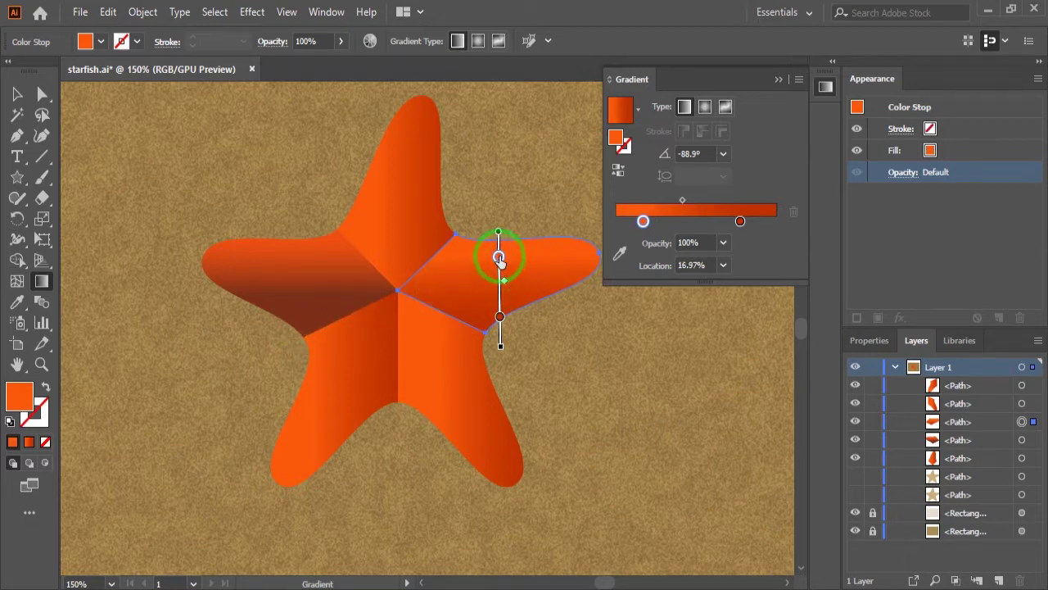
left_click_drag(498, 257, 499, 253)
left_click(17, 94)
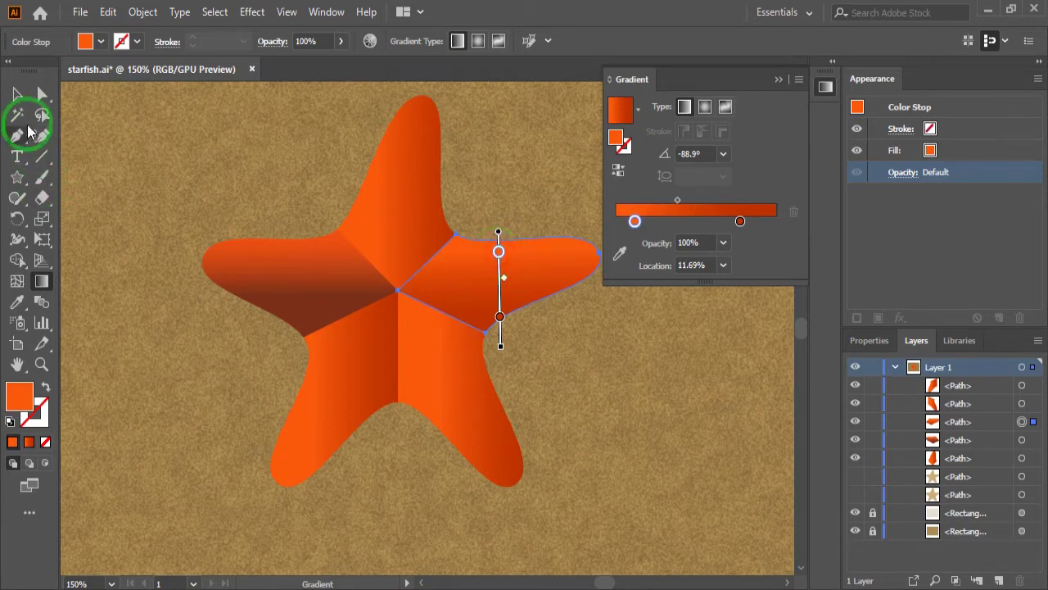
left_click(263, 297)
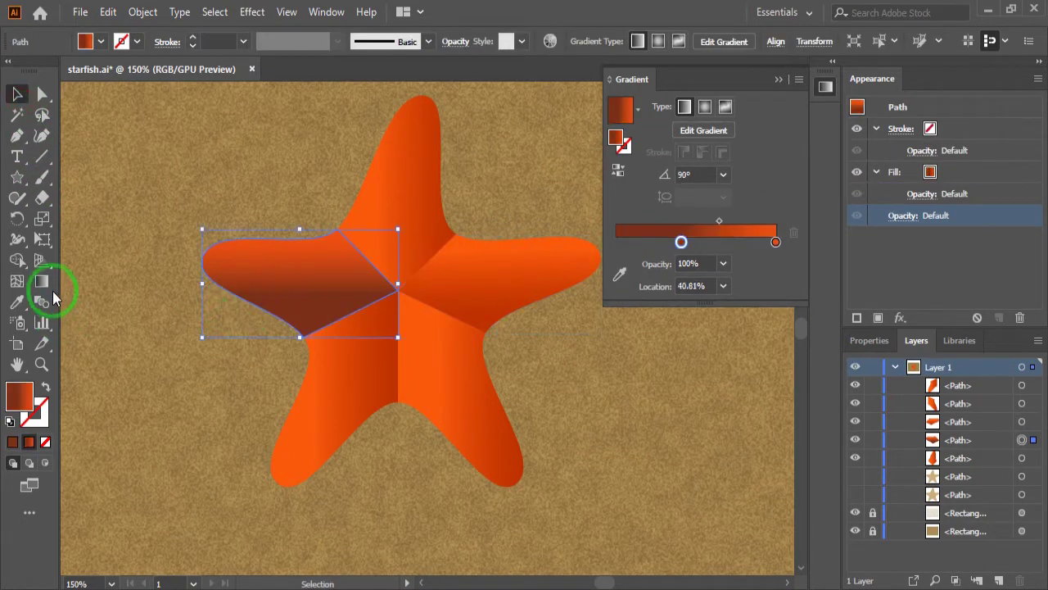
- Tilt the left arm's gradient to 85°, orange at the top end and the dark red stop at 39.16%
left_click(43, 281)
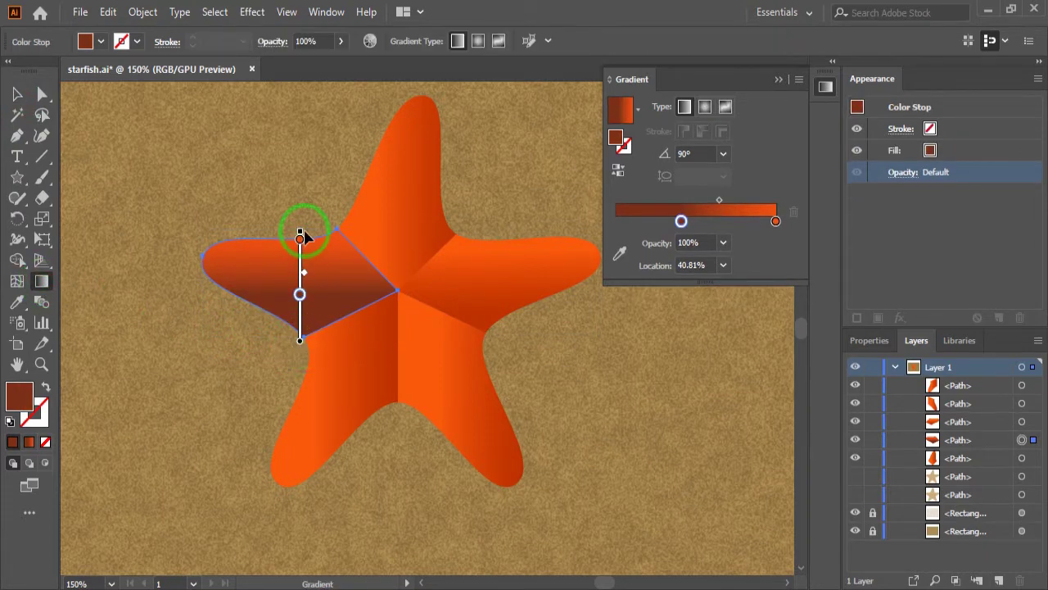
left_click_drag(300, 238, 307, 226)
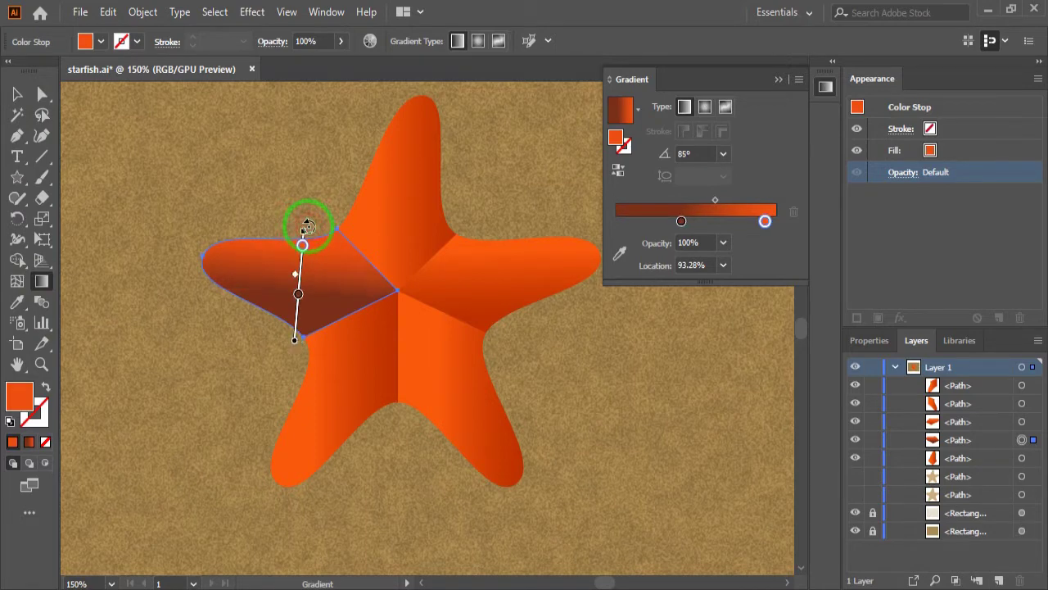
left_click_drag(298, 294, 299, 288)
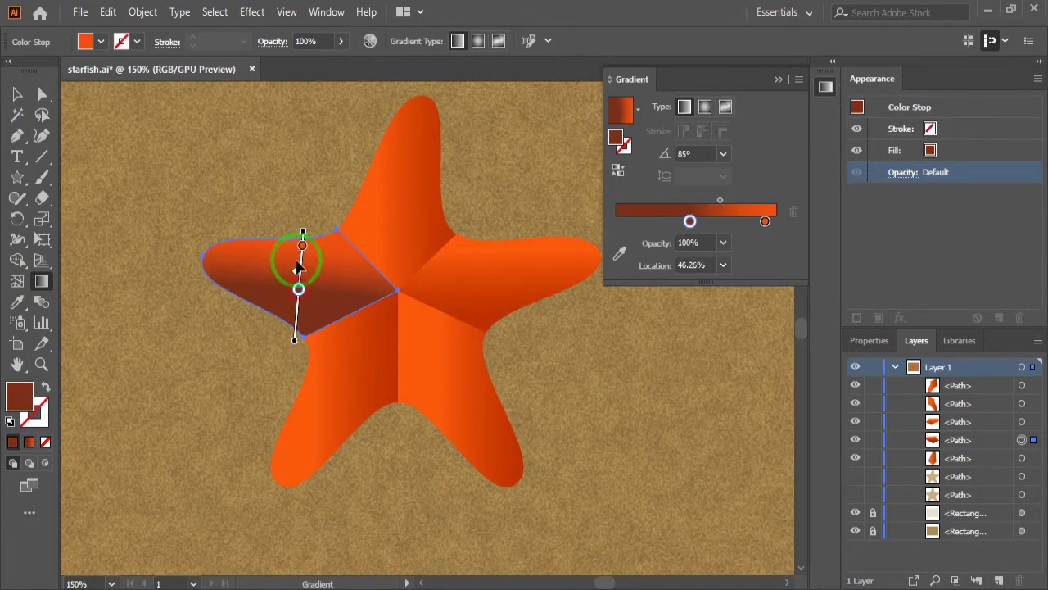
left_click_drag(302, 245, 303, 238)
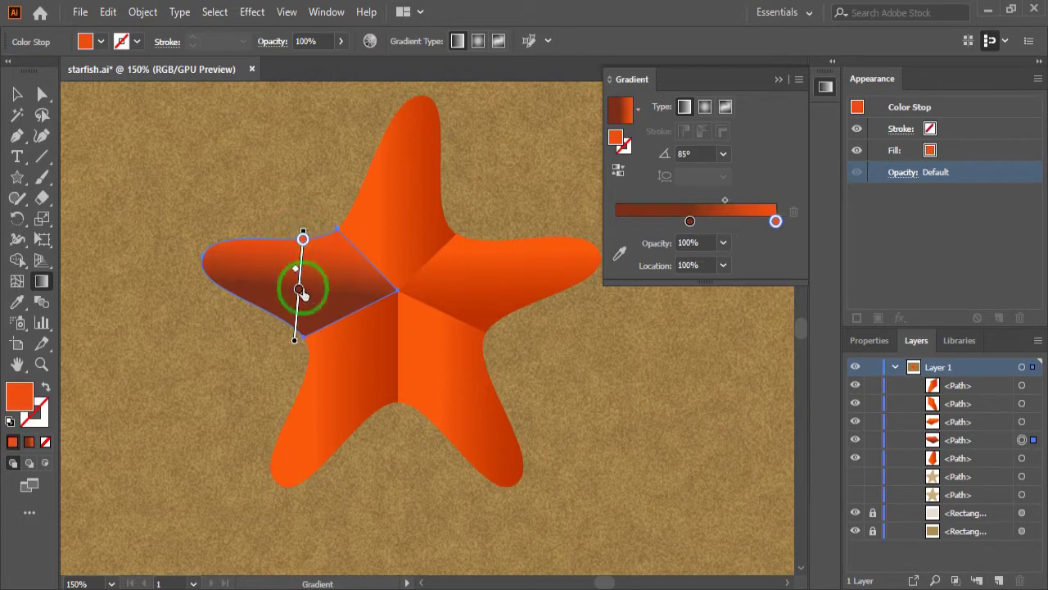
left_click_drag(300, 290, 297, 262)
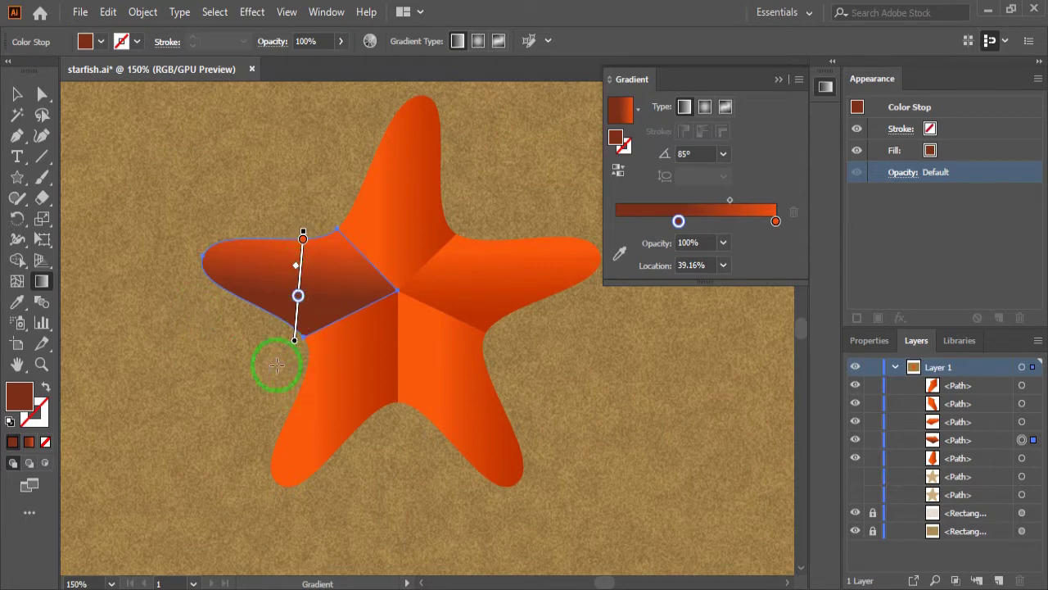
- Angle the lower-left leg's gradient at −35.8°, orange stop at 22.51% and red stop at 78.32%
left_click(17, 94)
left_click(315, 405)
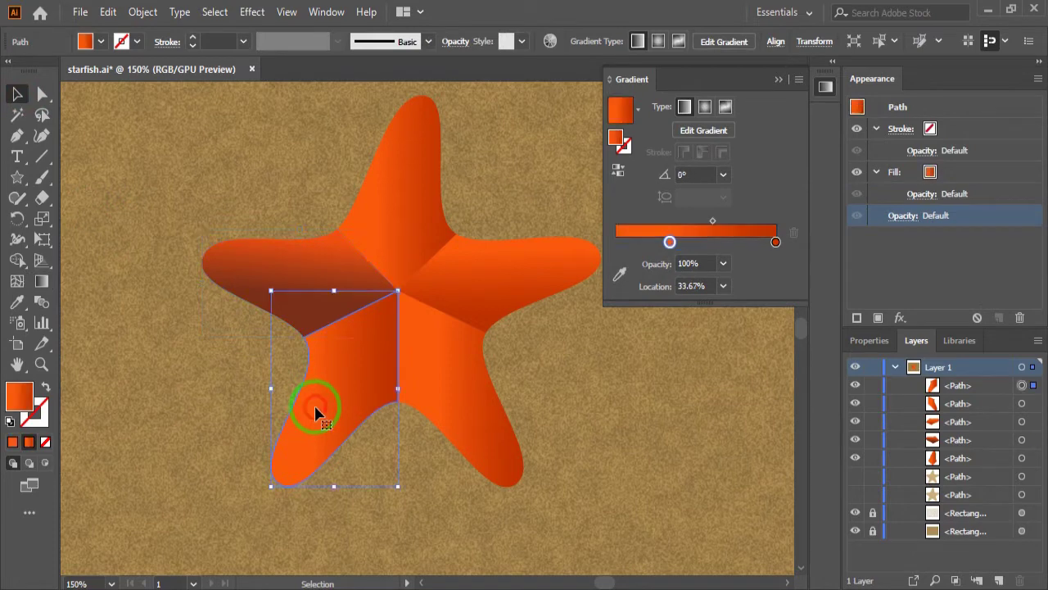
left_click(42, 281)
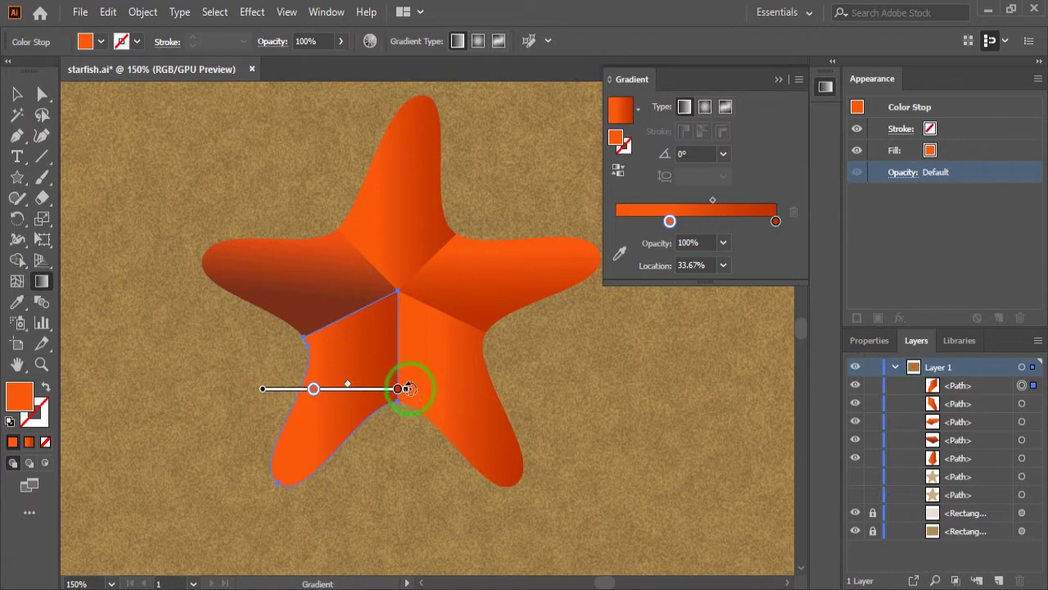
mouse_move(399, 388)
left_mouse_down()
mouse_move(397, 434)
mouse_move(372, 465)
left_mouse_up()
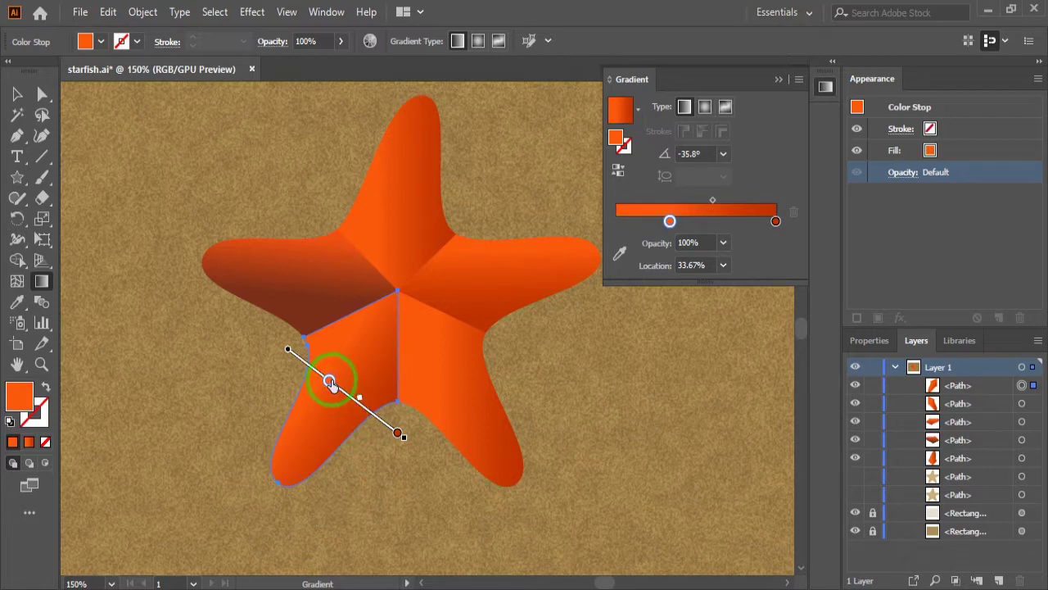
left_click_drag(329, 381, 324, 376)
left_click_drag(398, 433, 375, 415)
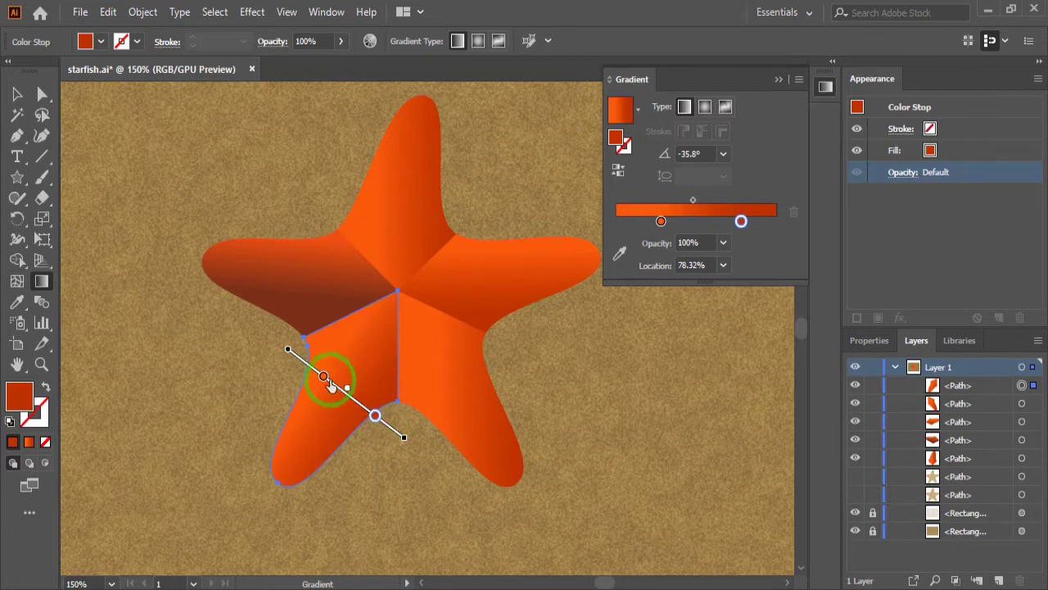
left_click_drag(324, 377, 318, 371)
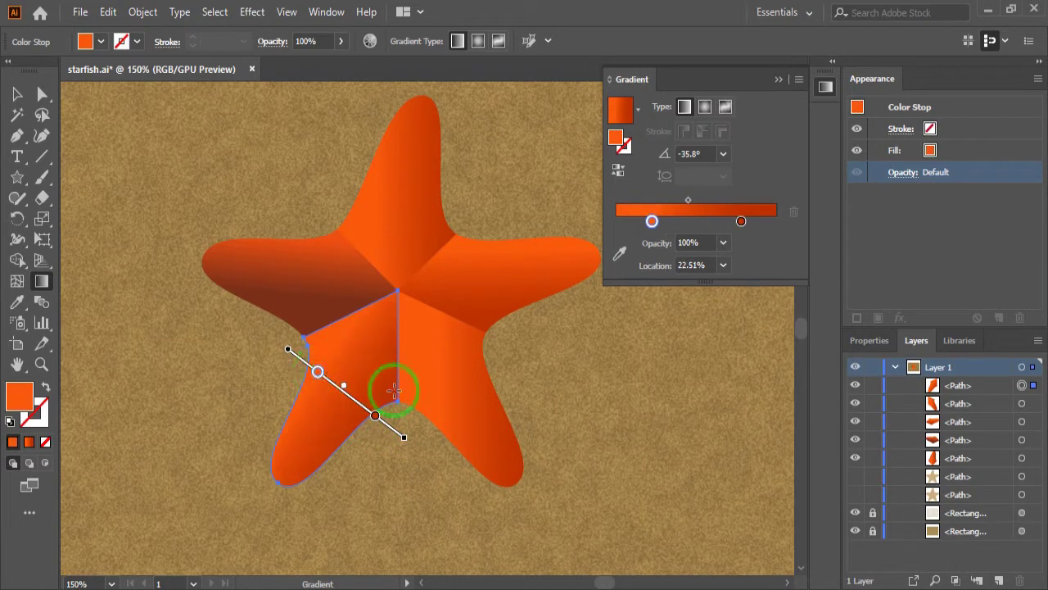
- Angle the lower-right leg's gradient at 35.5° with its orange stop pulled in to 22.7%
left_click(15, 96)
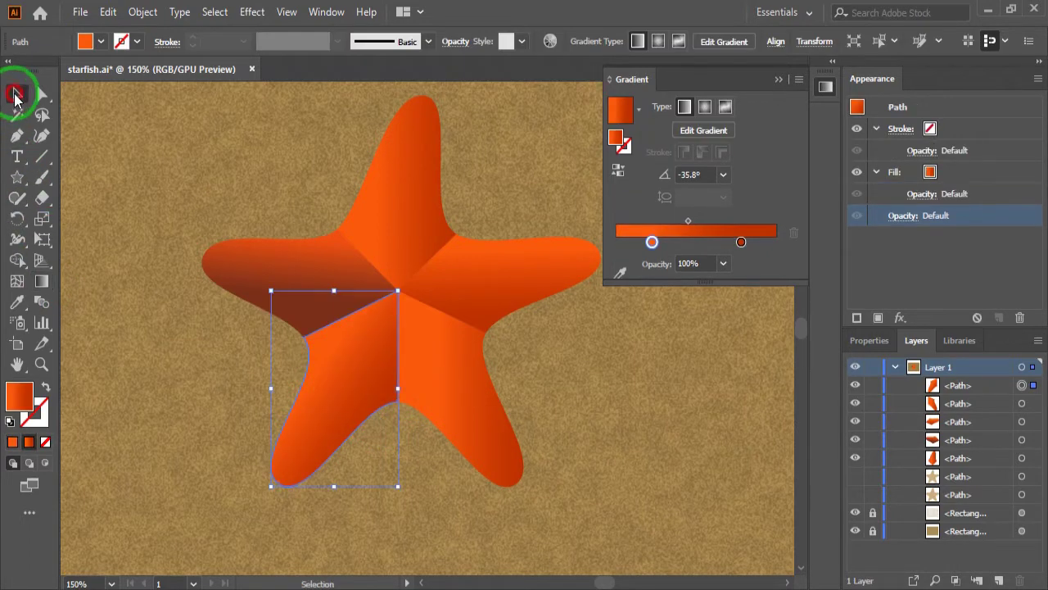
left_click(430, 416)
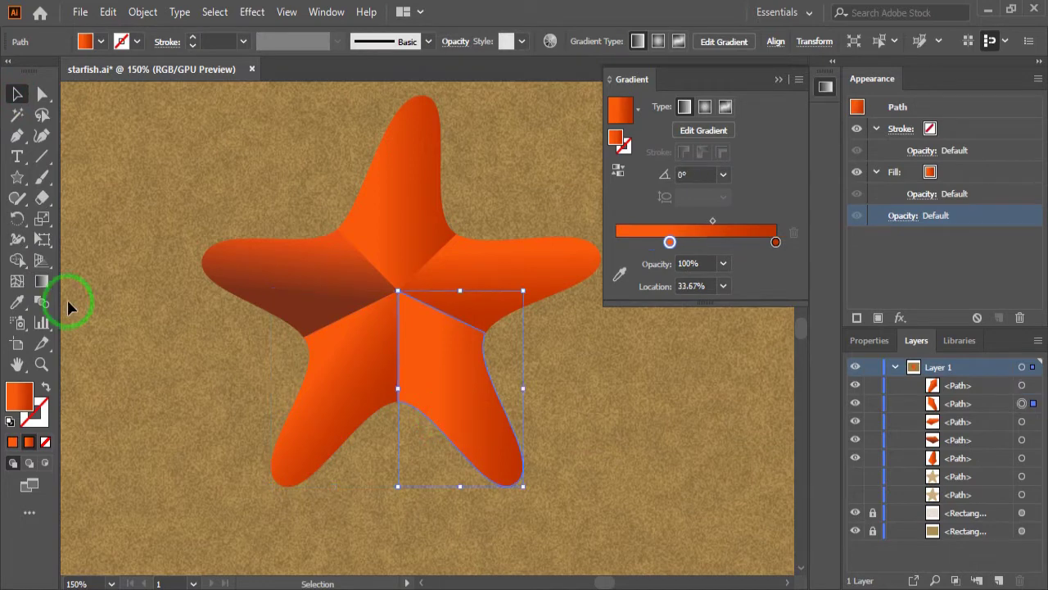
left_click(43, 282)
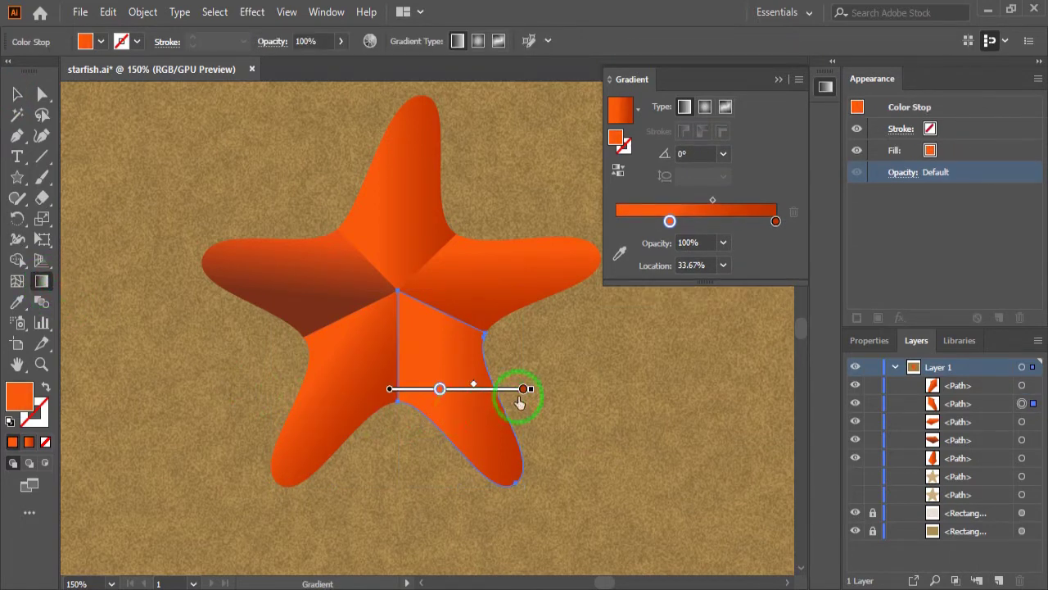
left_click_drag(534, 387, 509, 356)
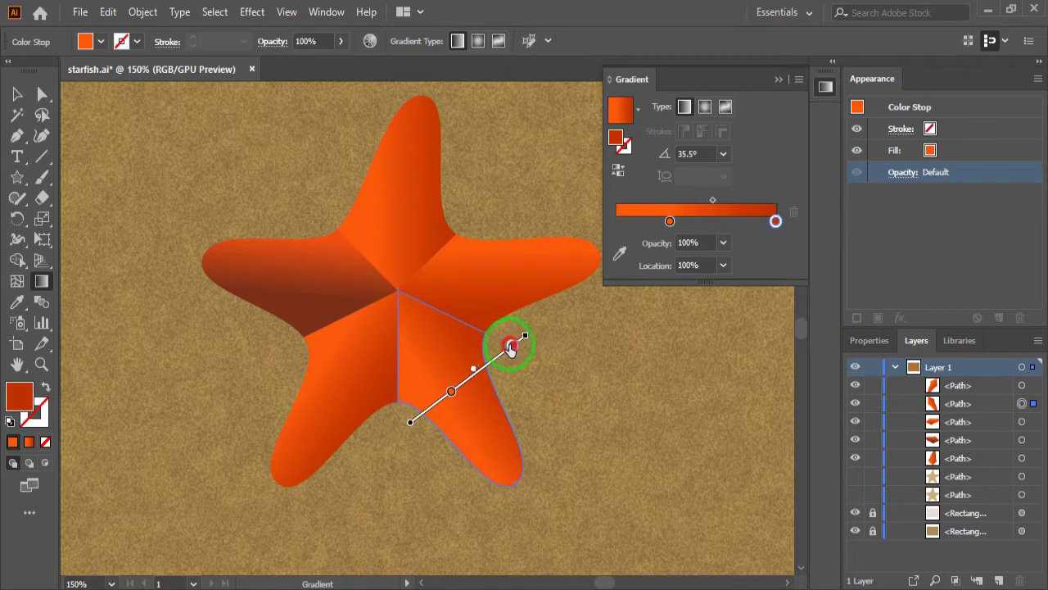
left_click_drag(518, 340, 489, 362)
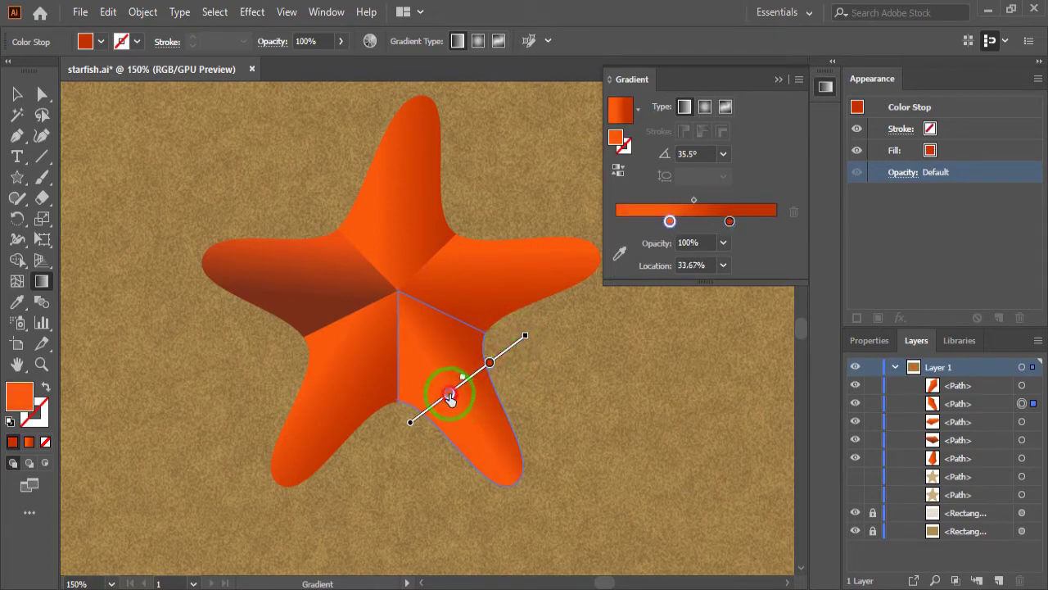
left_click_drag(451, 393, 442, 399)
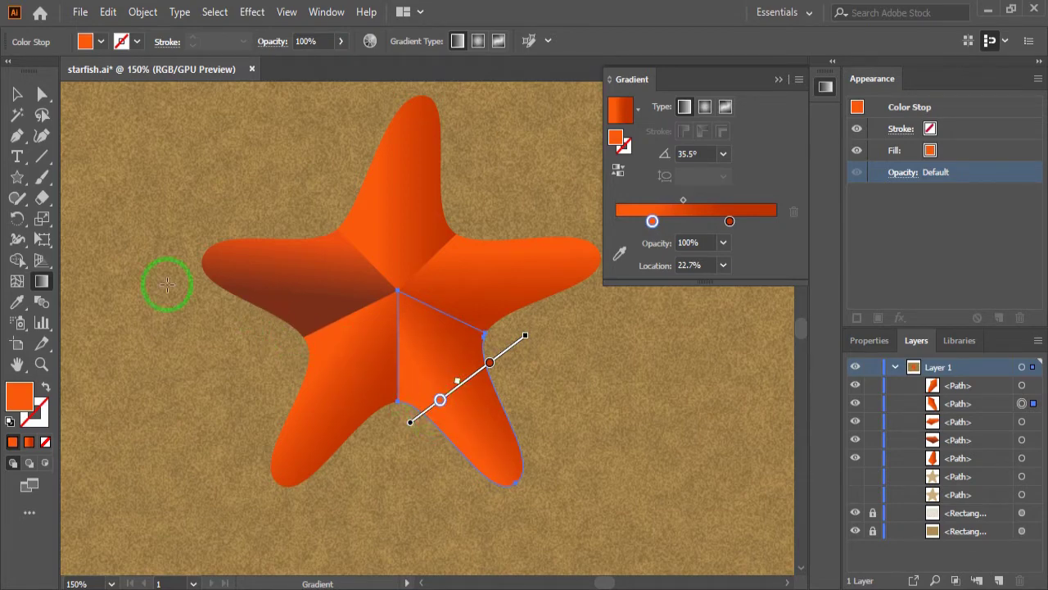
left_click(18, 98)
- Move the left arm facet's first gradient stop to 1.55%, then deselect and fit the artboard in view
left_click(281, 309)
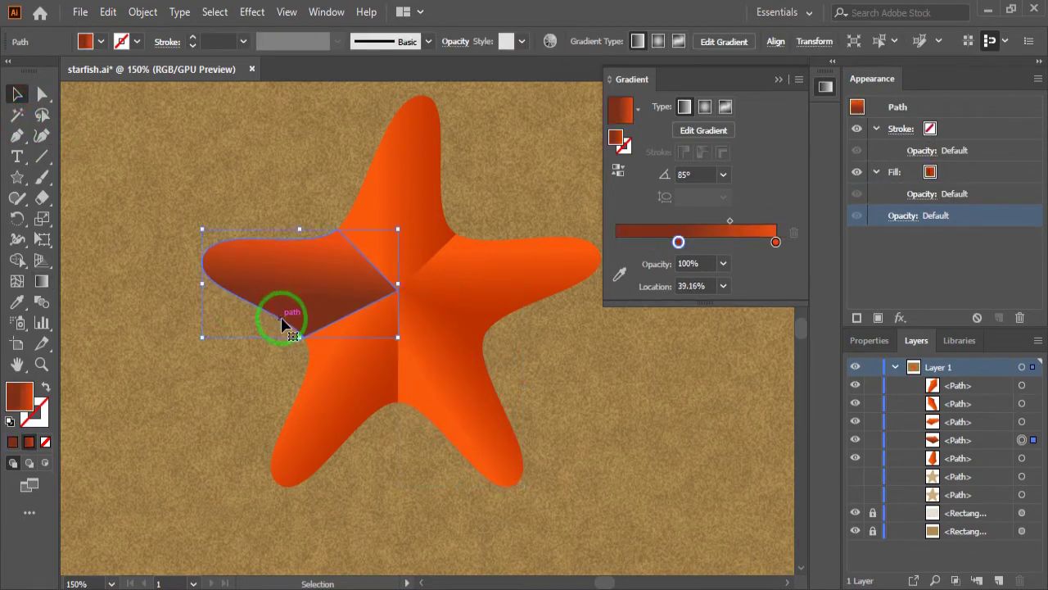
left_click(41, 281)
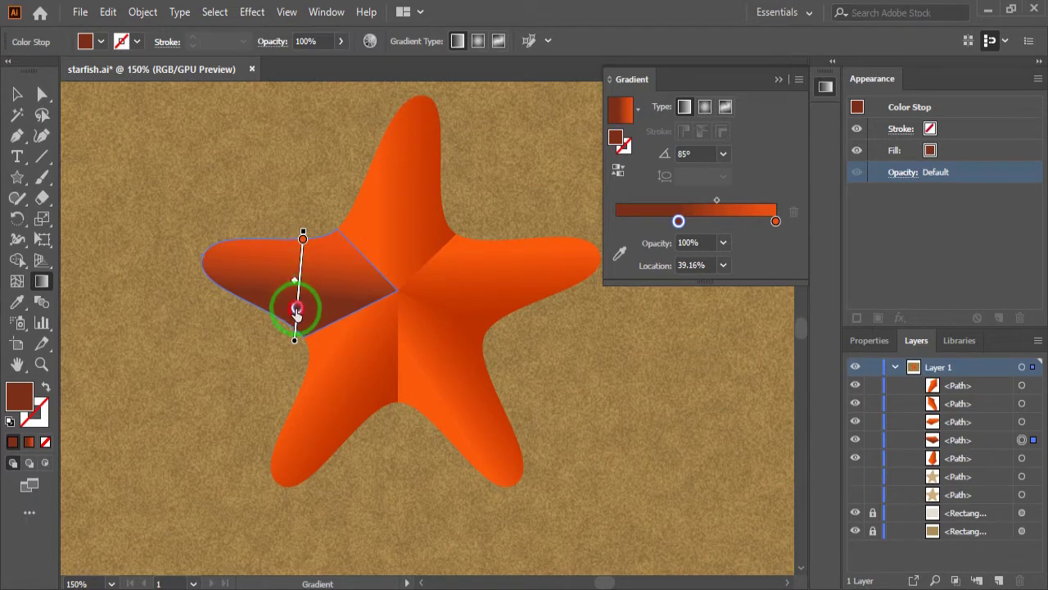
mouse_move(297, 295)
left_mouse_down()
mouse_move(294, 331)
mouse_move(294, 282)
left_mouse_up()
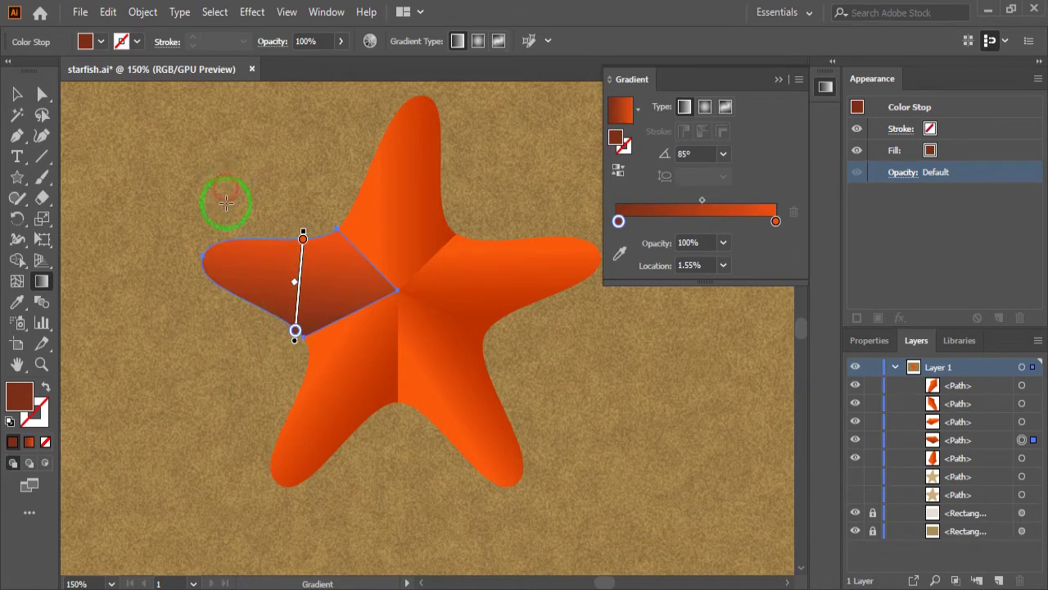
left_click(16, 93)
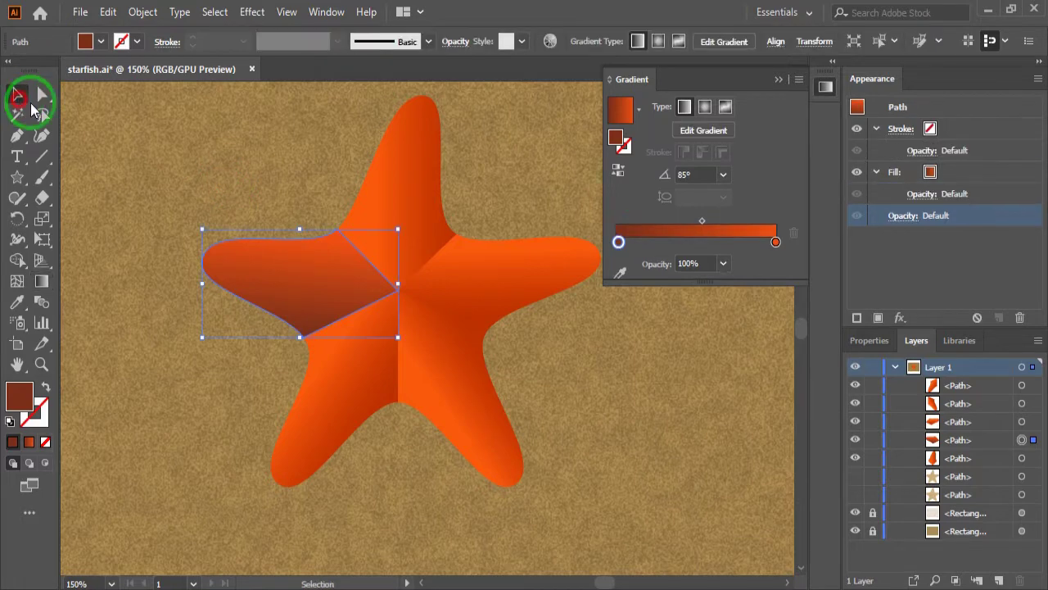
left_click(773, 72)
left_click(692, 254)
key("ctrl+0")
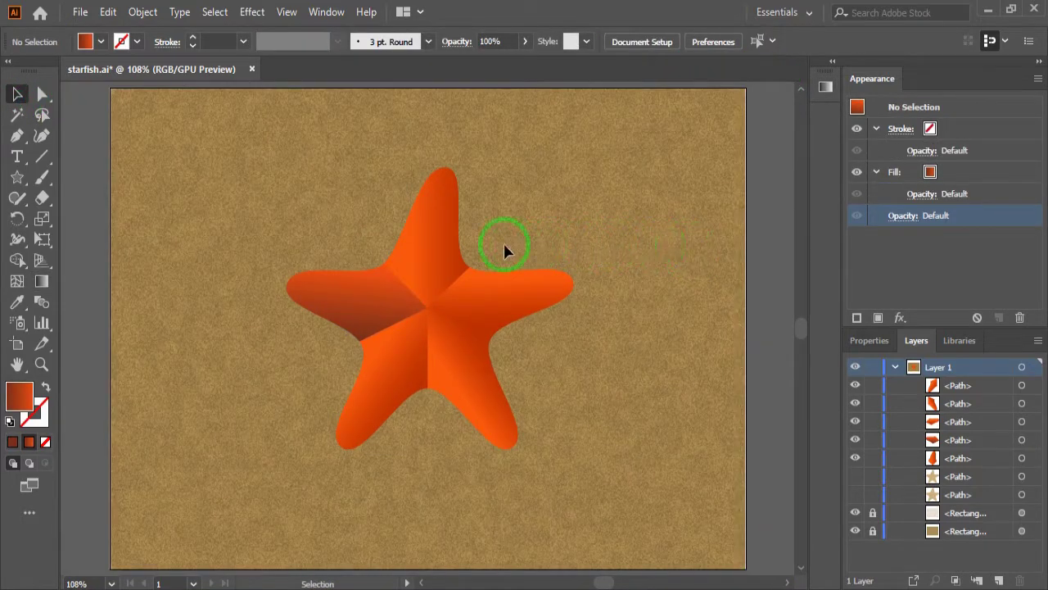
- Draw a narrower sharp-pointed inner star path with the Pen tool through the arm tips and centre
left_click(16, 135)
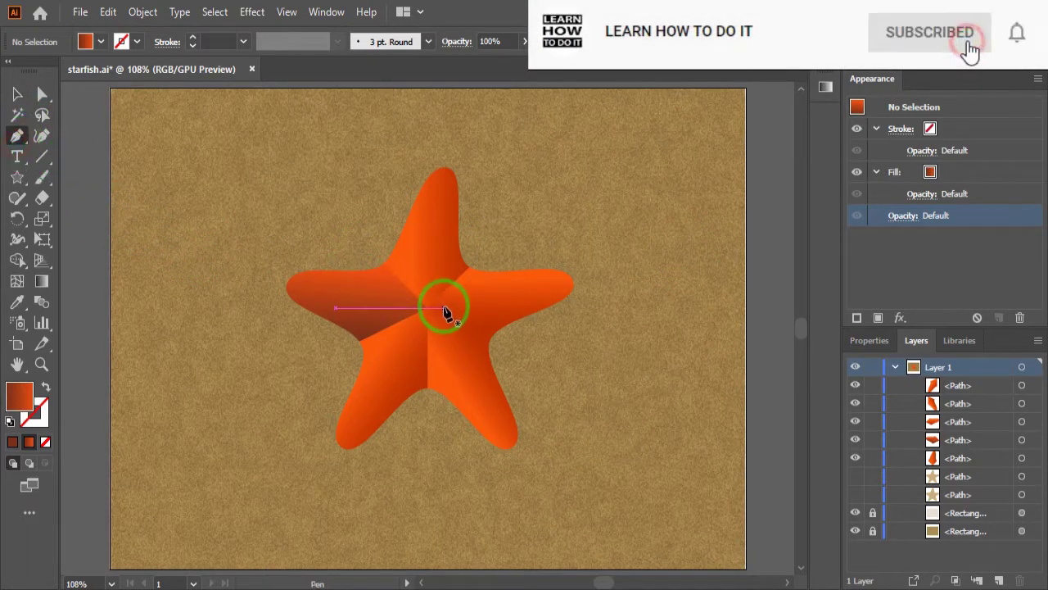
left_click(441, 184)
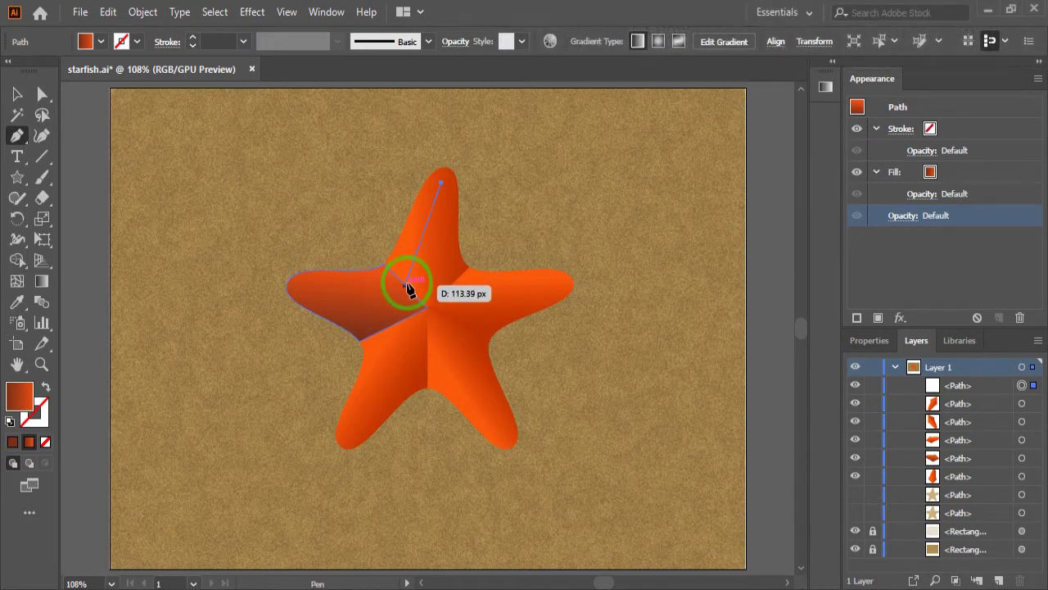
left_click(407, 282)
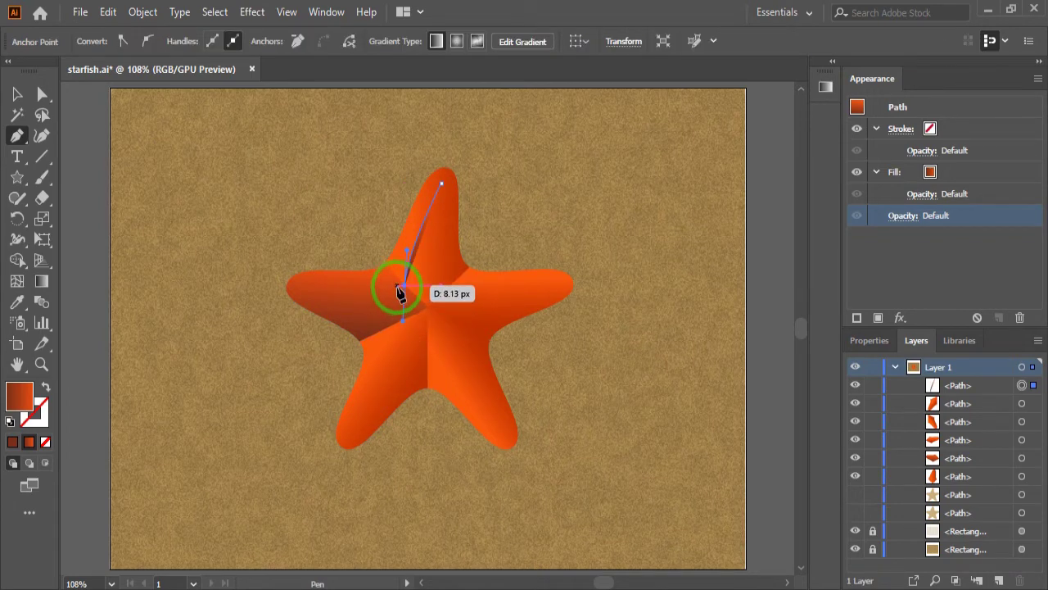
mouse_move(403, 286)
left_mouse_down()
mouse_move(298, 290)
mouse_move(370, 324)
left_mouse_up()
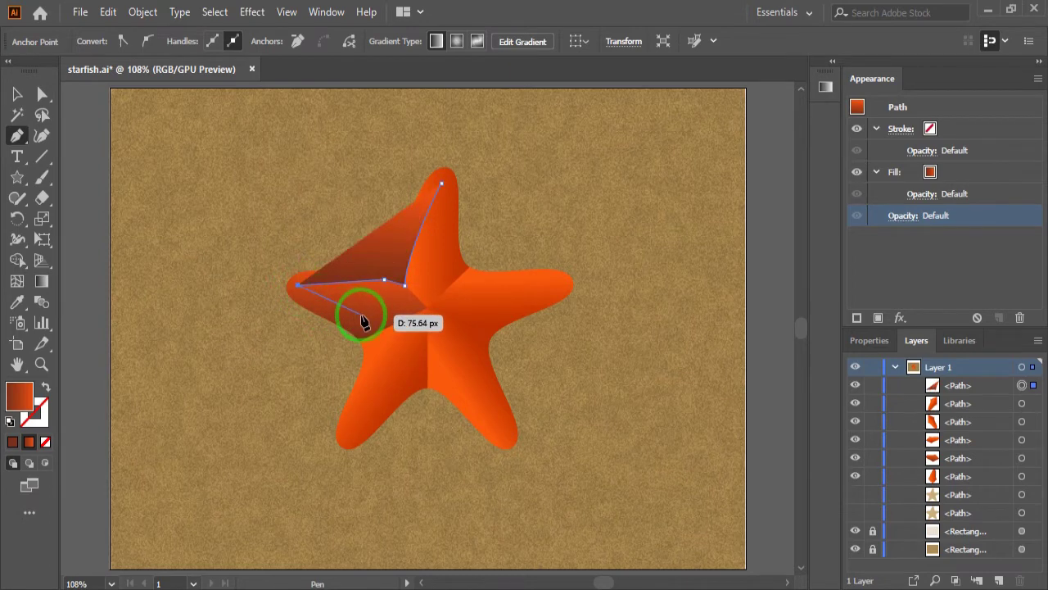
left_click_drag(382, 328, 406, 320)
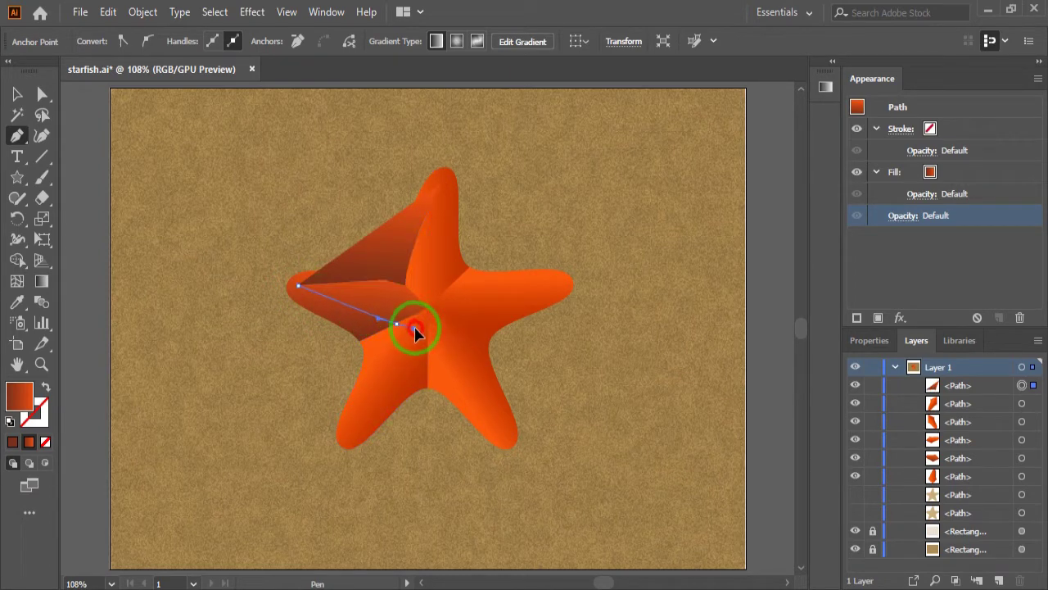
mouse_move(416, 332)
left_mouse_down()
mouse_move(438, 326)
mouse_move(377, 355)
mouse_move(354, 434)
left_mouse_up()
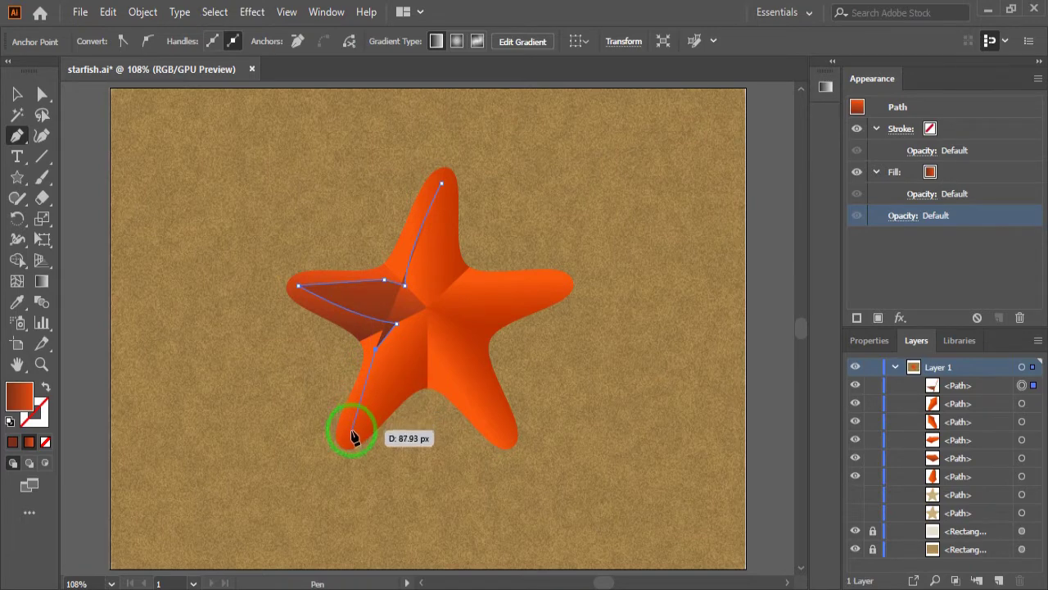
left_click(346, 435)
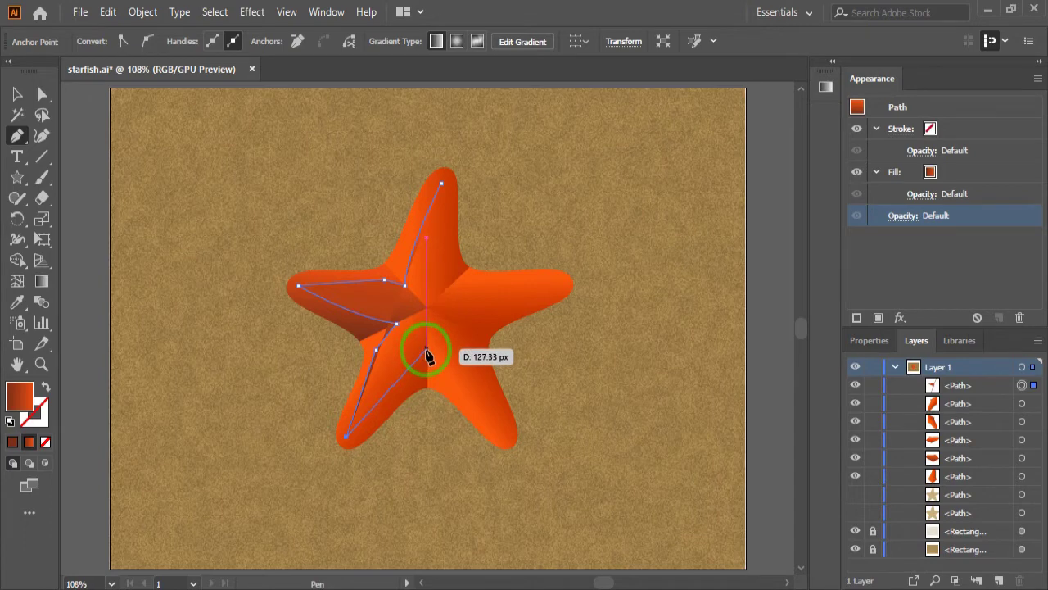
left_click(425, 354)
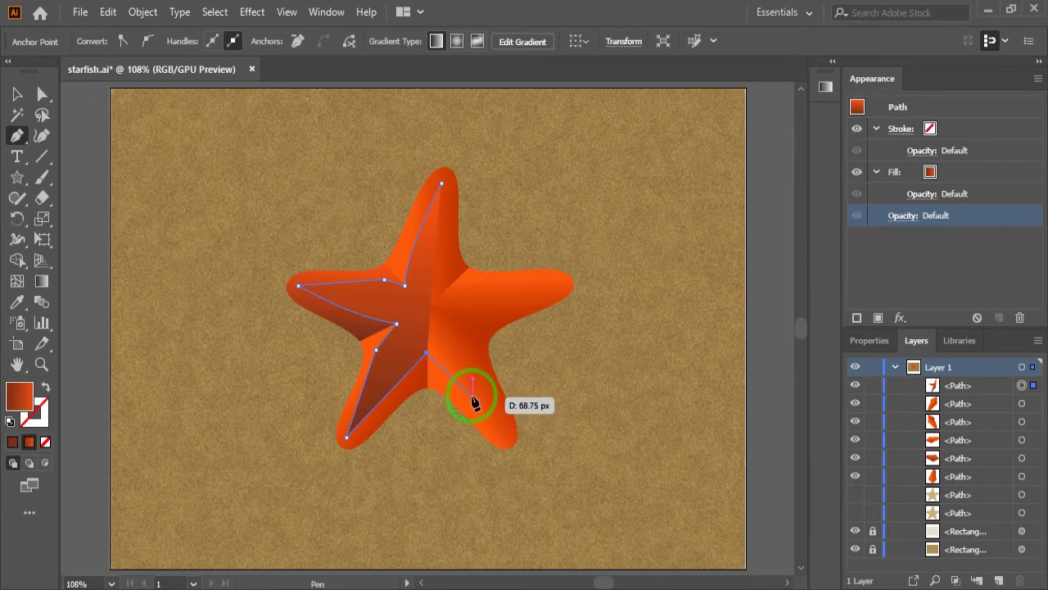
left_click(455, 381)
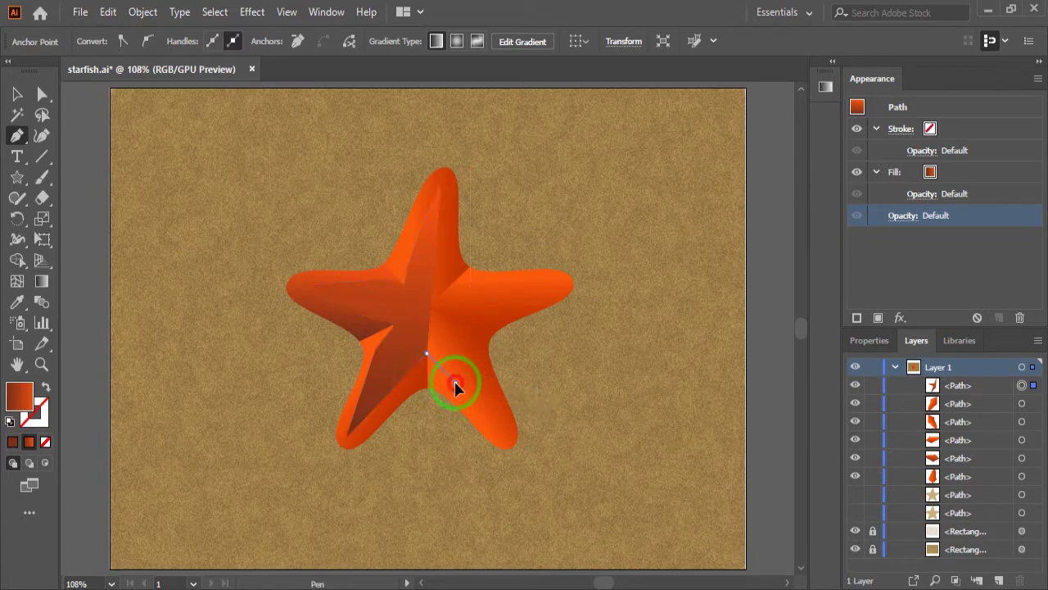
left_click(507, 440)
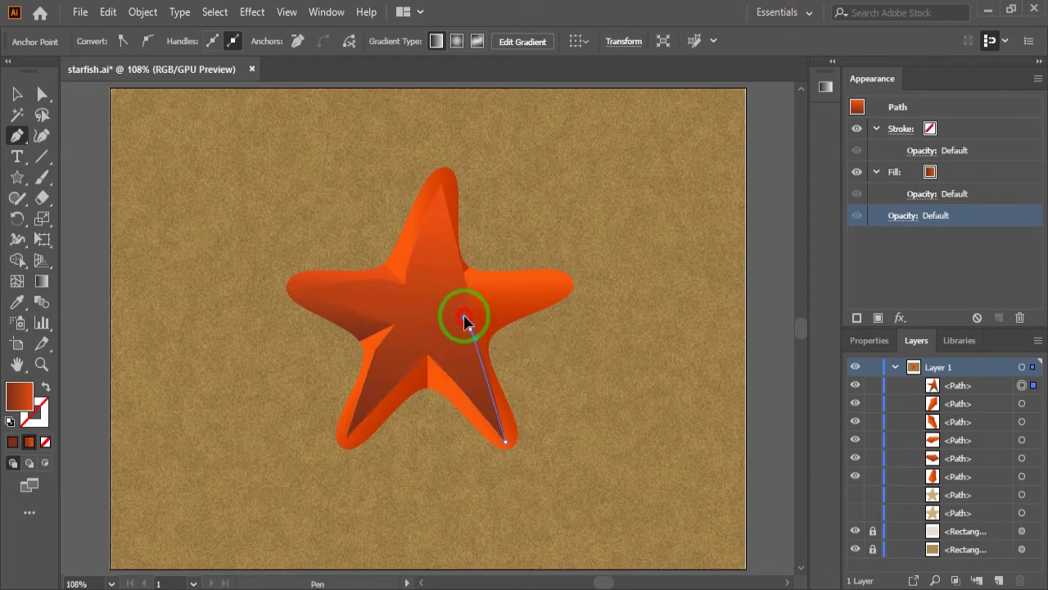
mouse_move(470, 329)
left_mouse_down()
mouse_move(480, 298)
mouse_move(470, 300)
mouse_move(501, 307)
mouse_move(497, 320)
mouse_move(507, 321)
mouse_move(563, 285)
mouse_move(450, 293)
mouse_move(443, 187)
left_mouse_up()
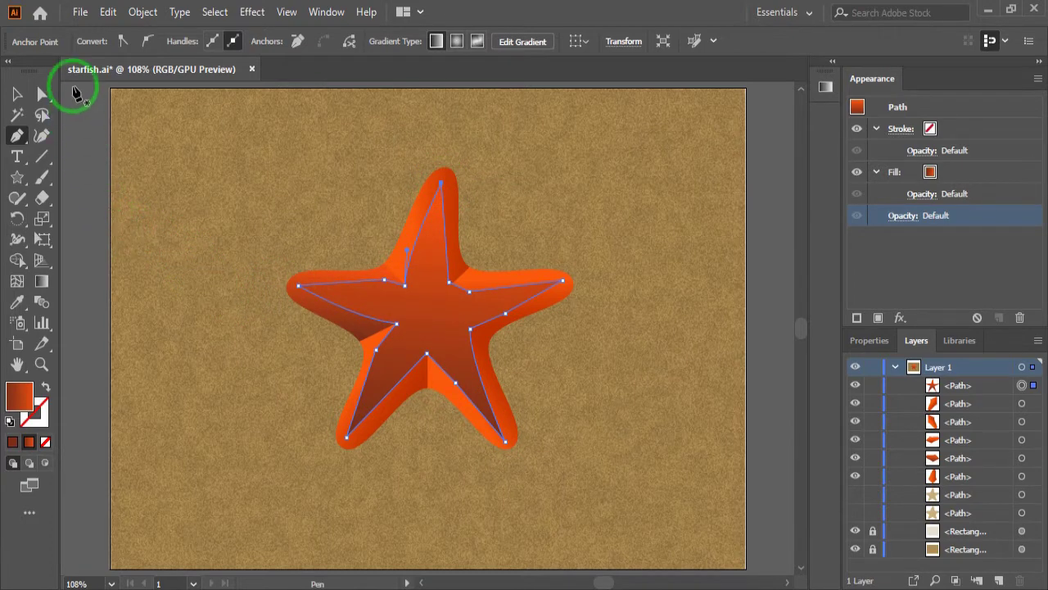
- Change the inner star's fill to bright orange f98100 in the Color Picker
left_click(18, 94)
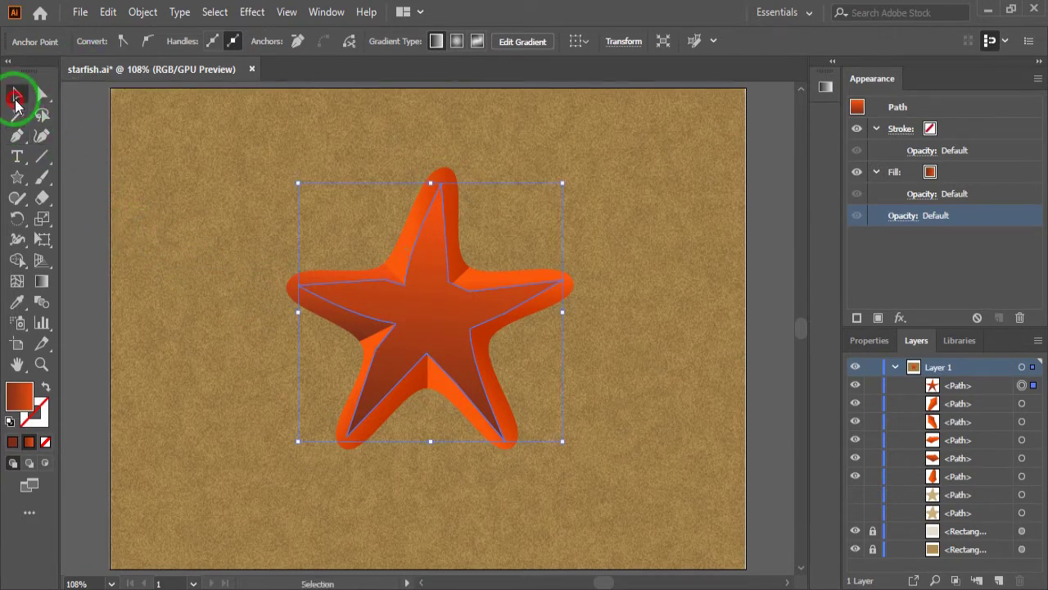
left_click(312, 297)
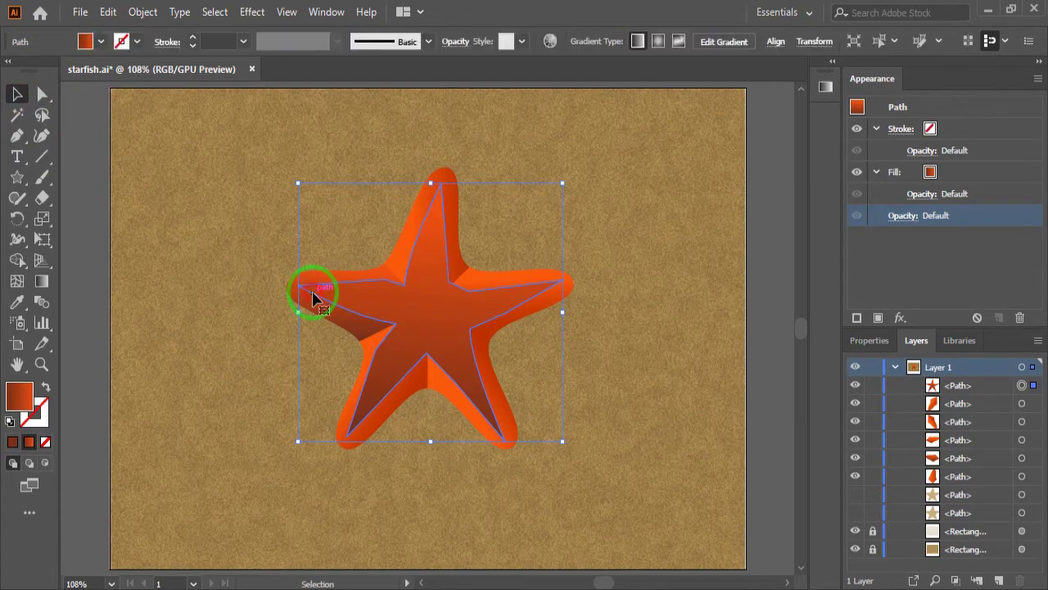
left_click(101, 44)
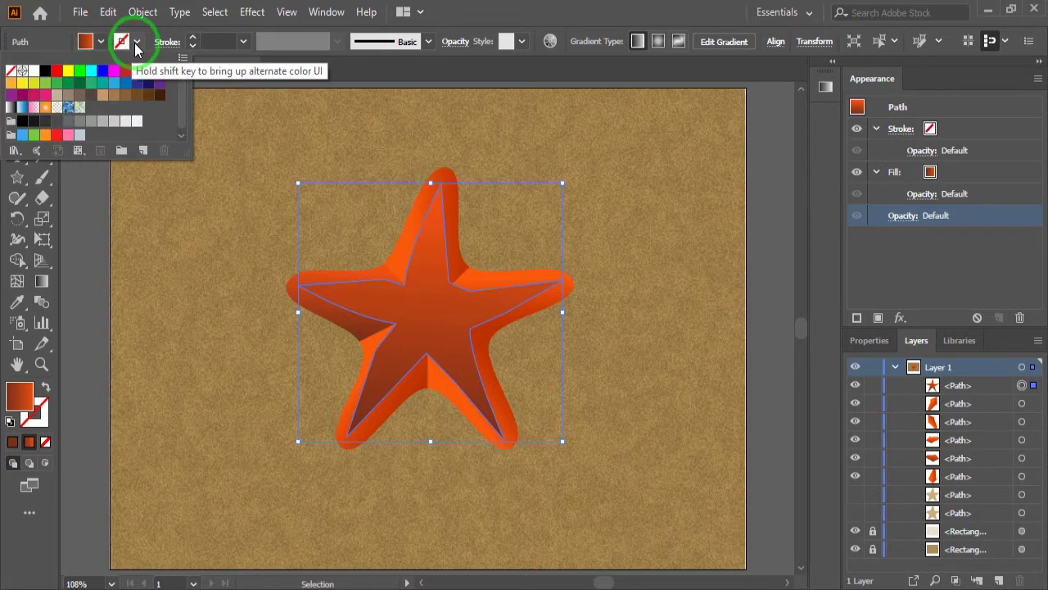
left_click(22, 409)
double_click(22, 409)
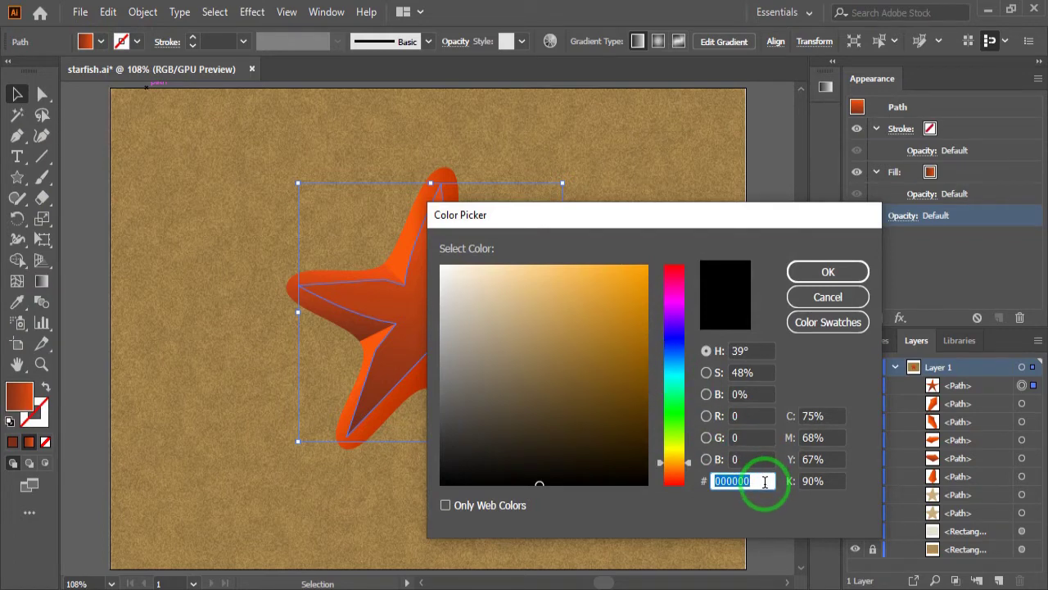
type("f98100")
key("Return")
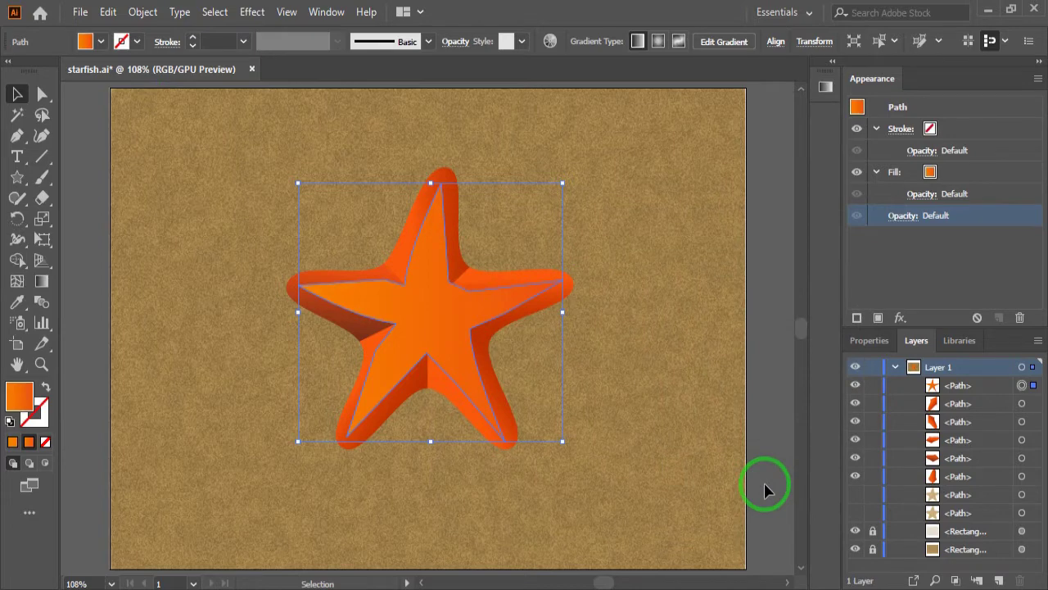
left_click(901, 317)
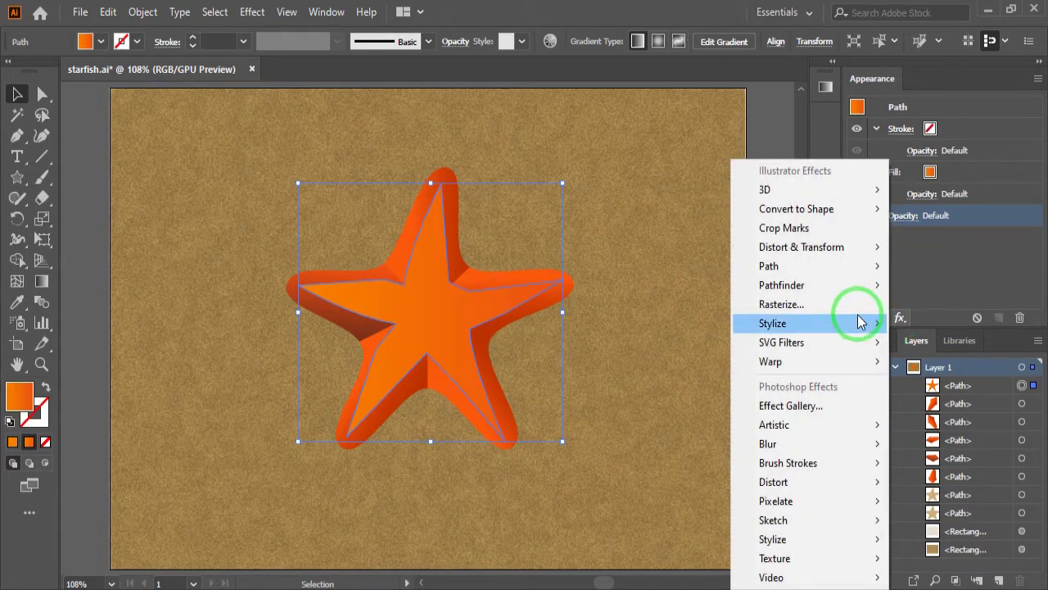
mouse_move(811, 444)
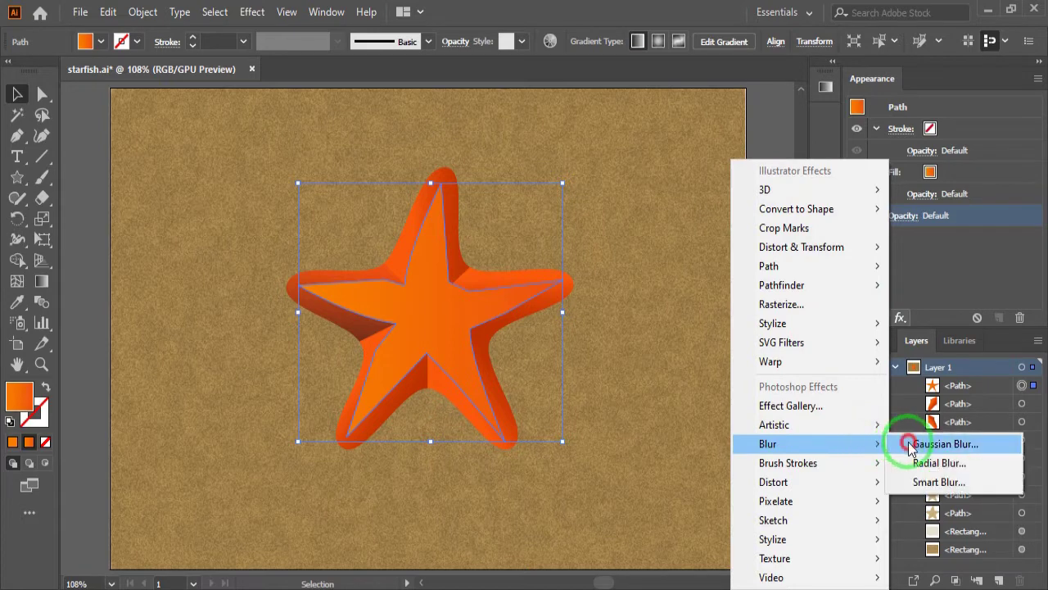
- Apply a previewed Gaussian Blur with an adjusted radius to the inner star, then deselect it
left_click(900, 444)
left_click(555, 398)
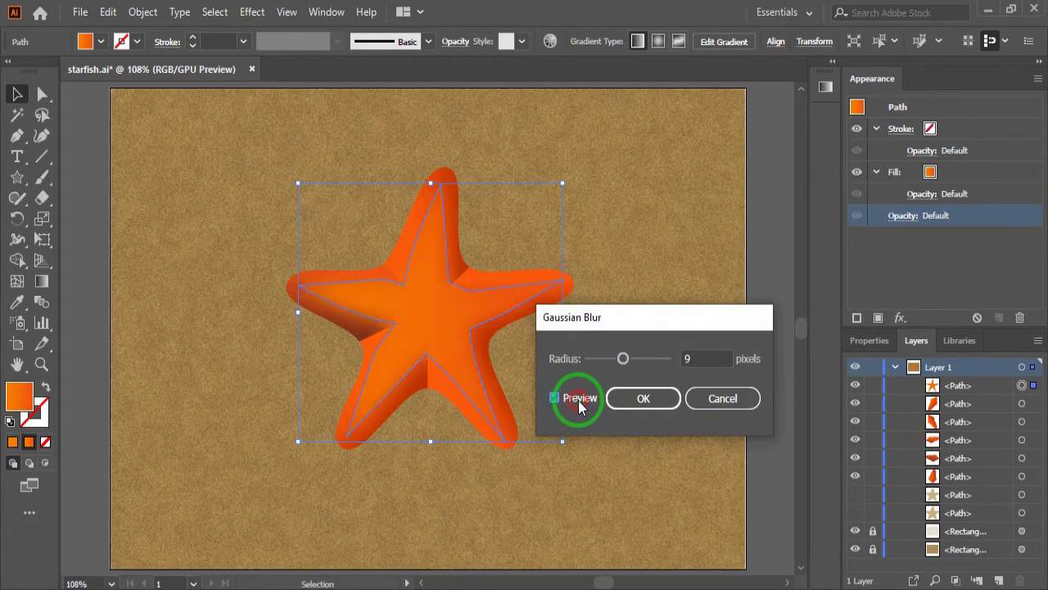
left_click(704, 359)
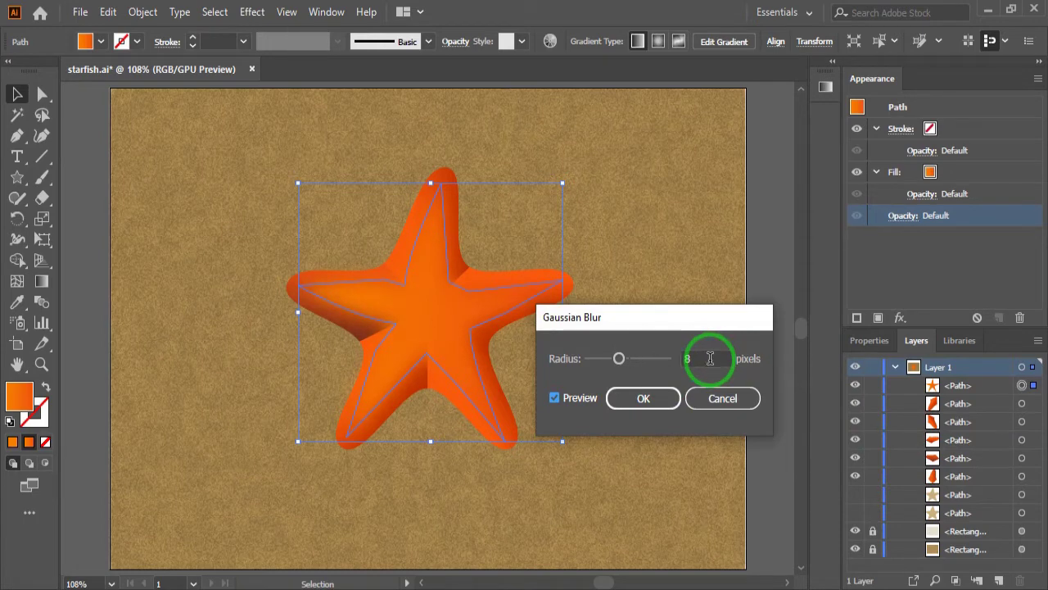
left_click(666, 399)
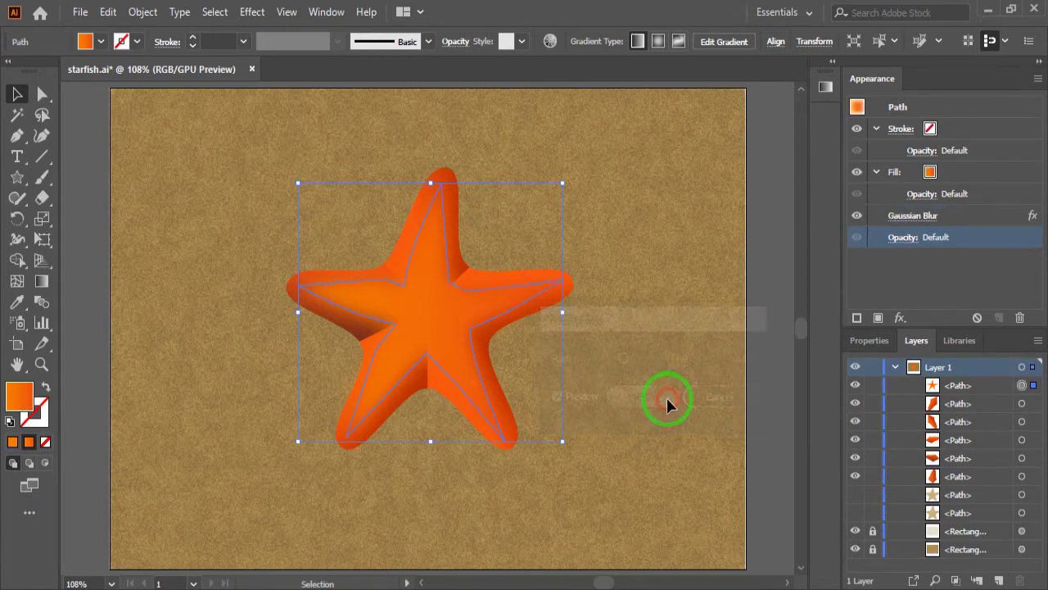
left_click(660, 343)
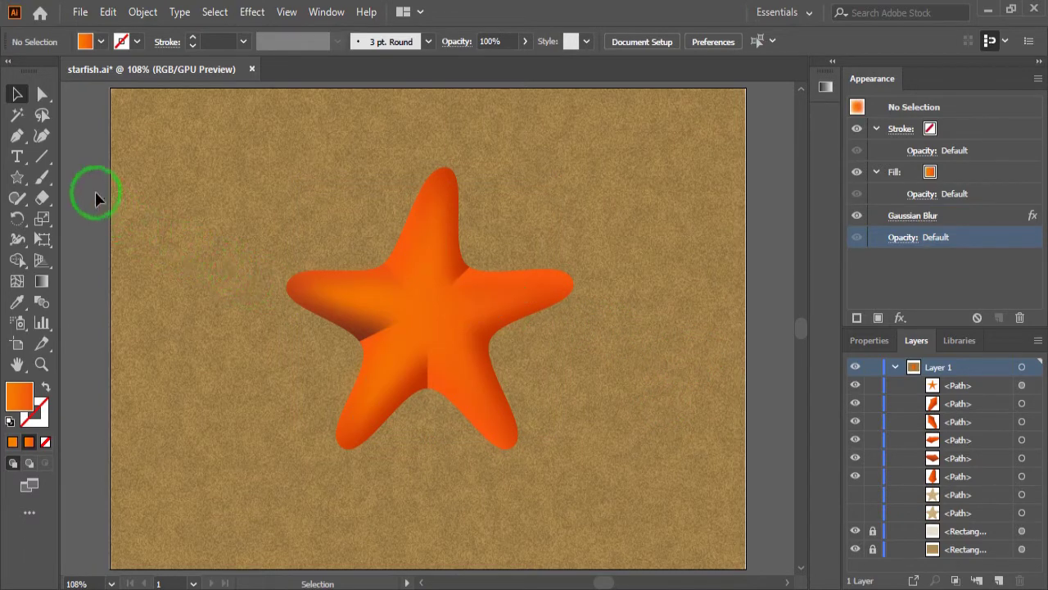
- Pick the Ellipse tool from the Star tool flyout and draw a 197 px circle at the upper left
left_click(20, 97)
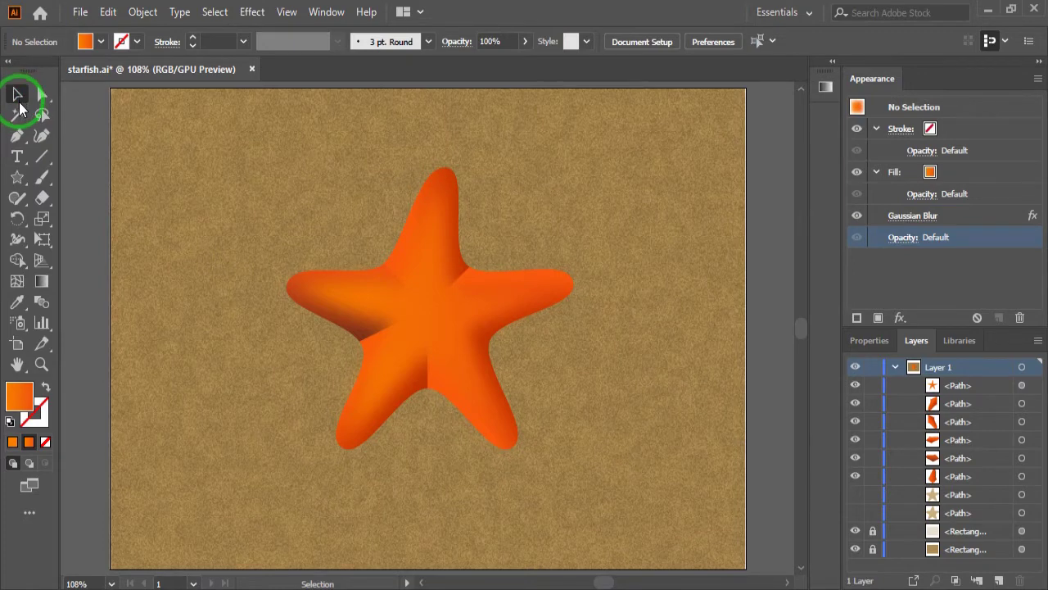
left_click(20, 182)
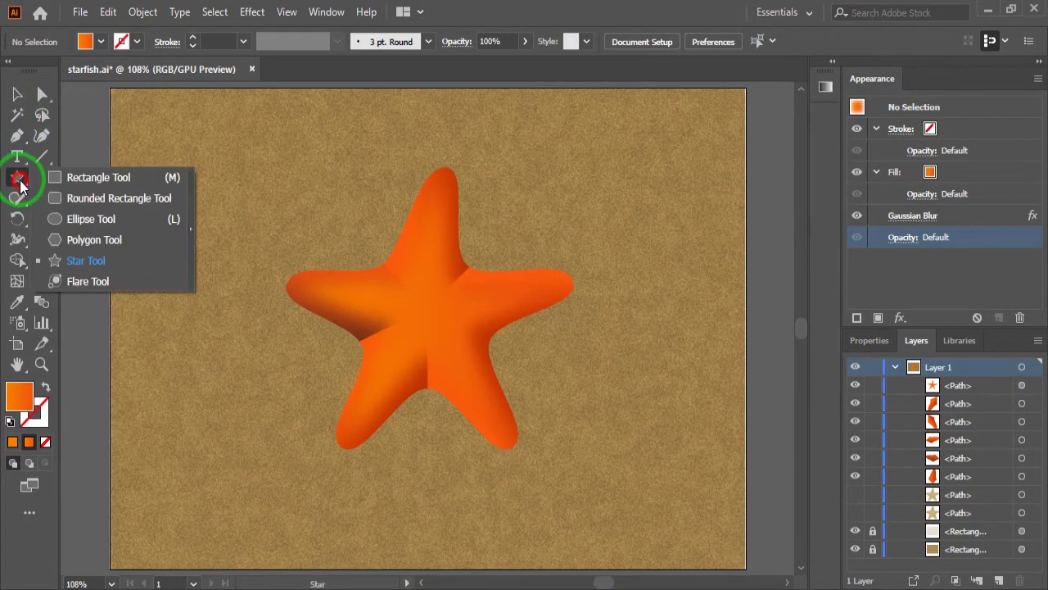
left_click_drag(19, 186, 61, 217)
left_click_drag(175, 154, 306, 337)
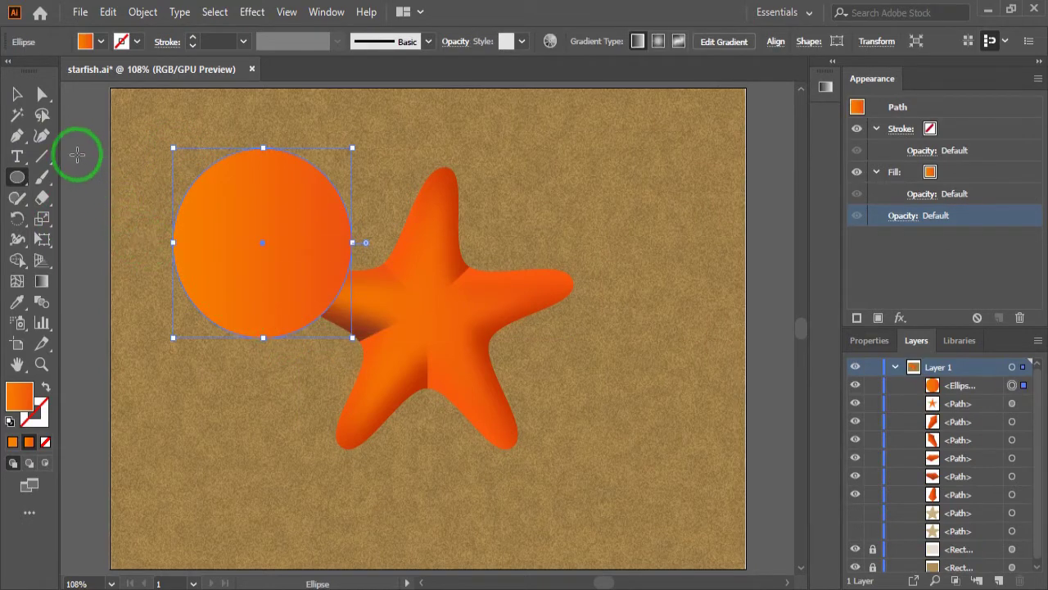
- Add three anchor points on the circle's upper-right, lower-right and upper-left edges
left_click(18, 135)
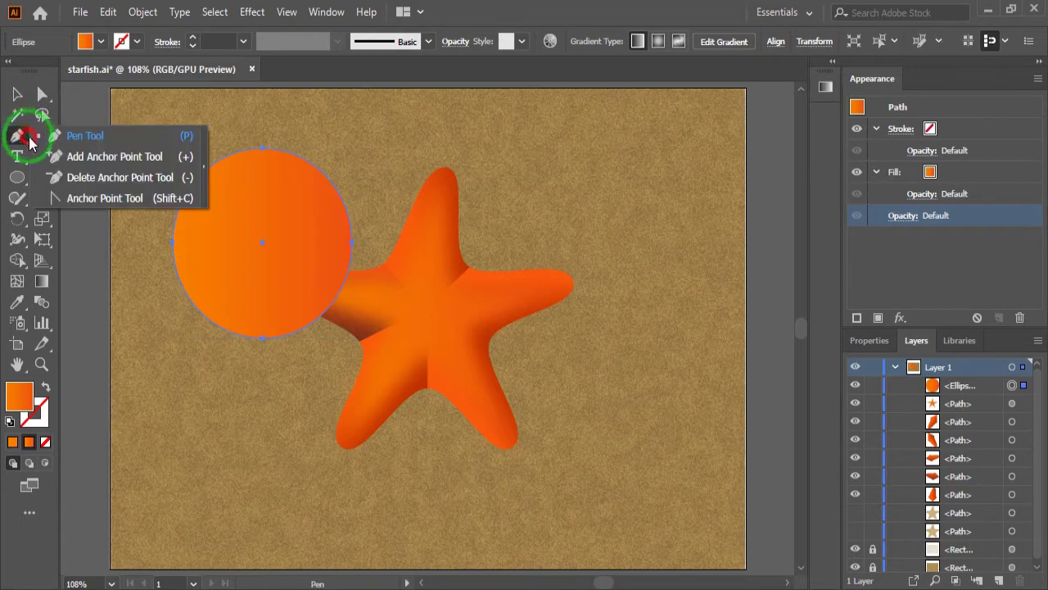
left_click(99, 156)
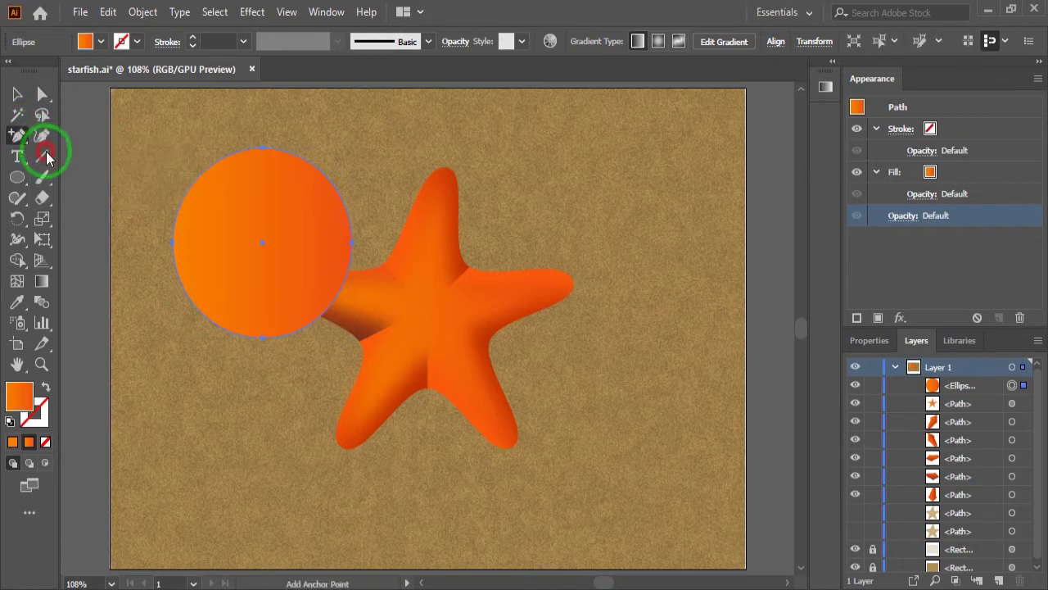
left_click(319, 169)
left_click(336, 298)
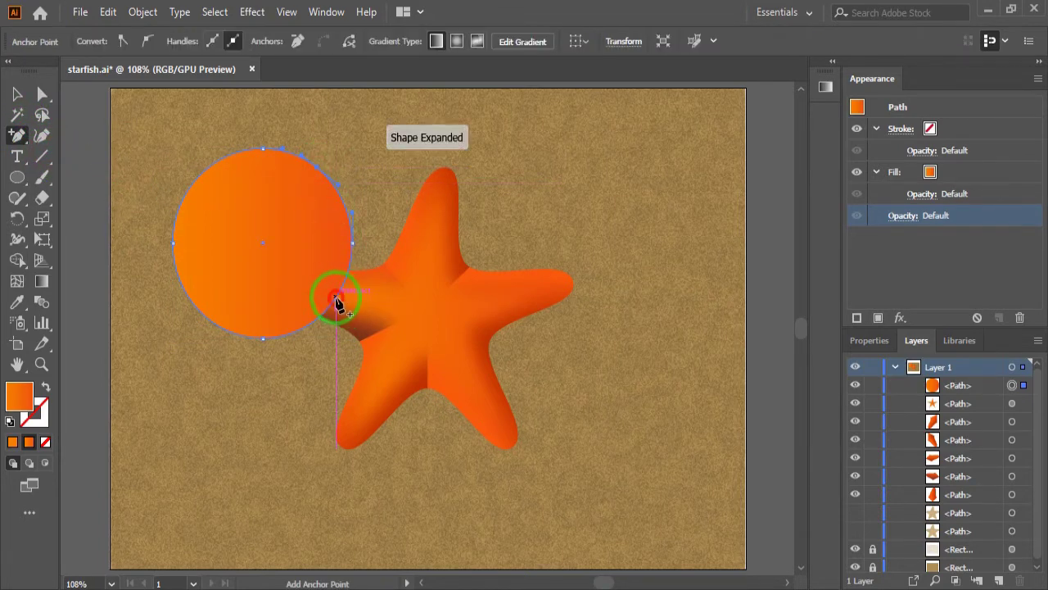
left_click(237, 308)
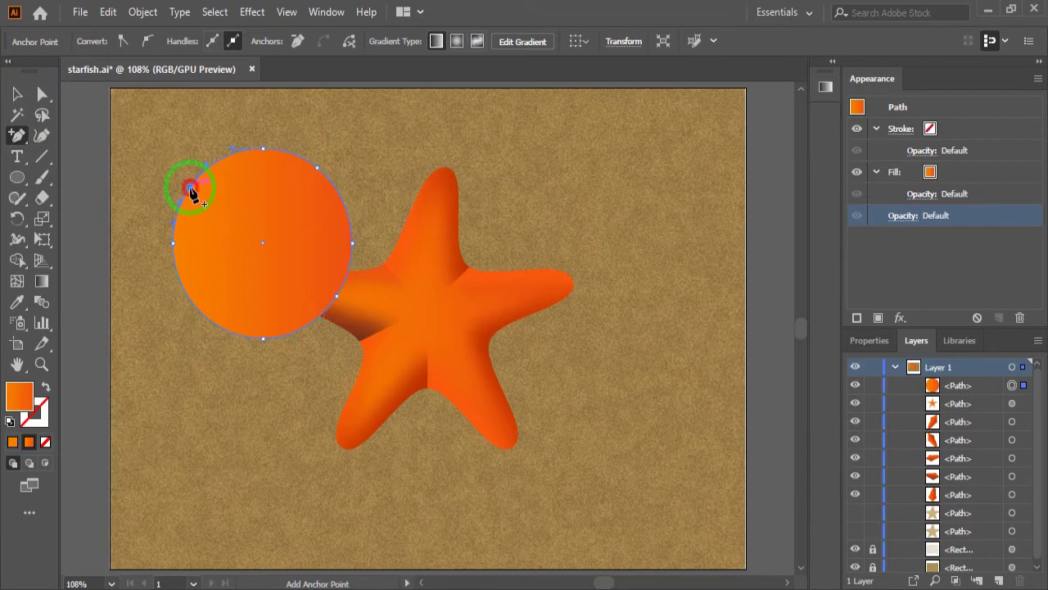
- Nudge the three new anchors with Direct Selection to give the circle a lumpy outline
left_click(42, 95)
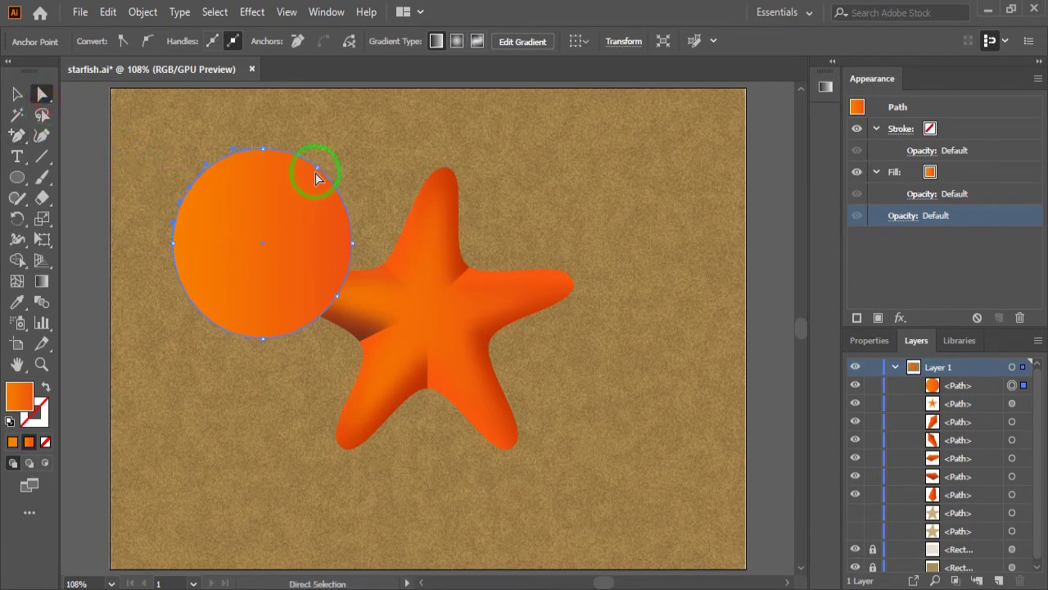
left_click_drag(317, 173, 316, 187)
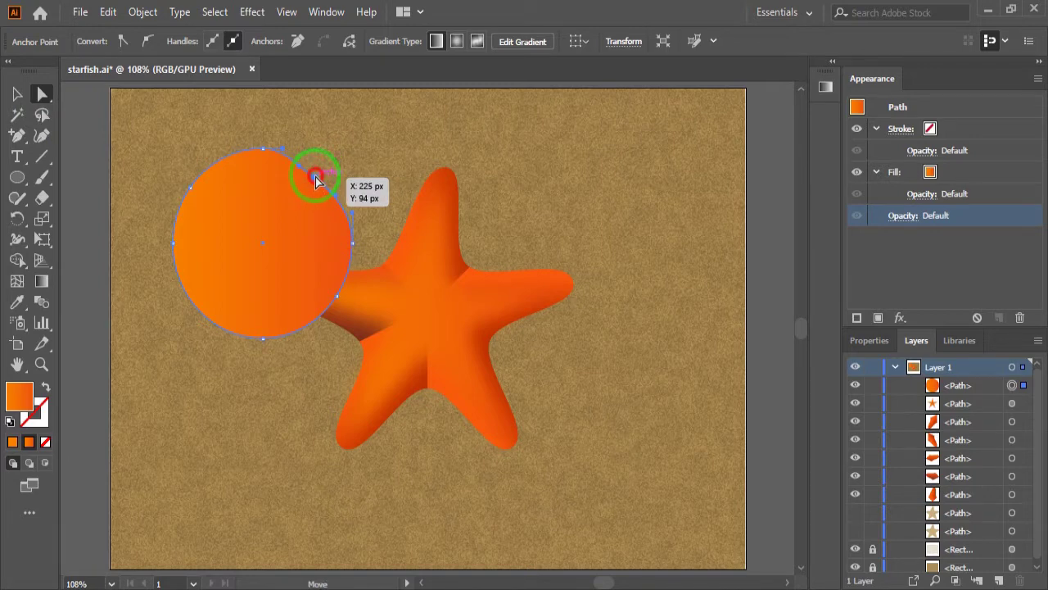
left_click_drag(314, 182, 318, 173)
left_click_drag(335, 308, 329, 293)
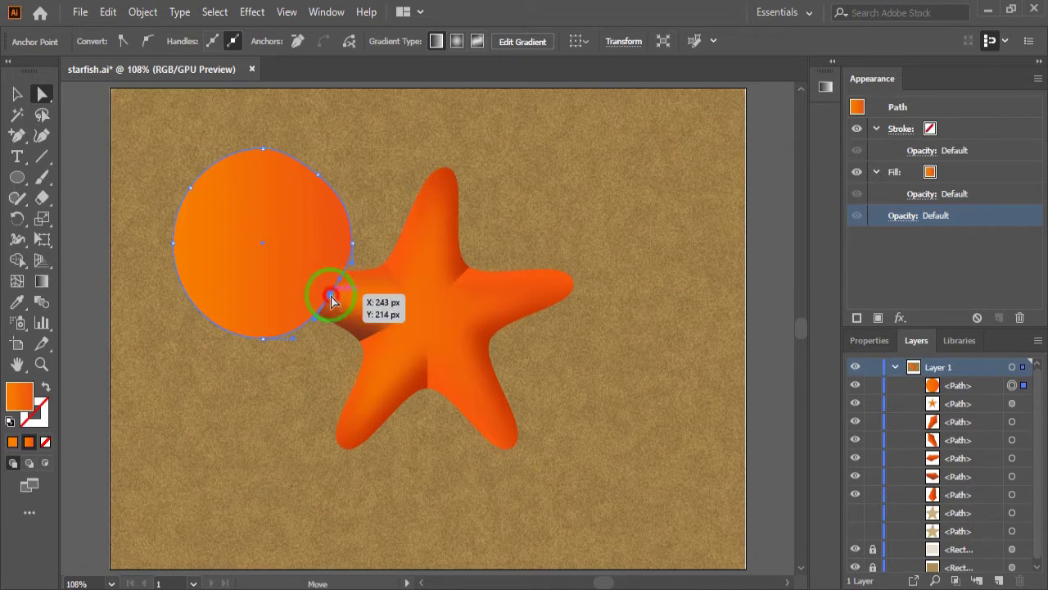
left_click_drag(332, 303, 333, 295)
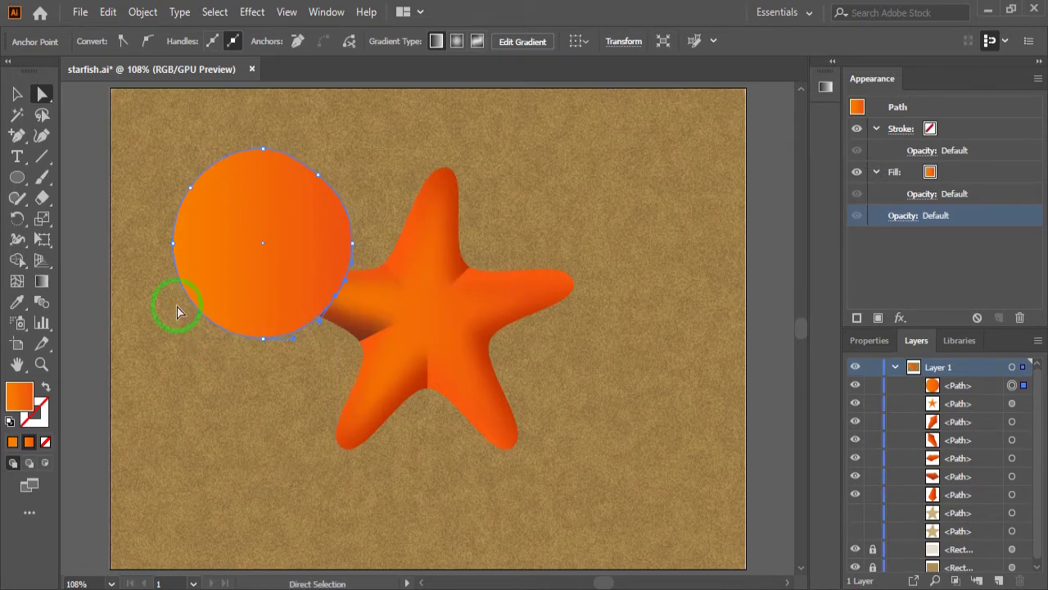
left_click_drag(189, 186, 195, 190)
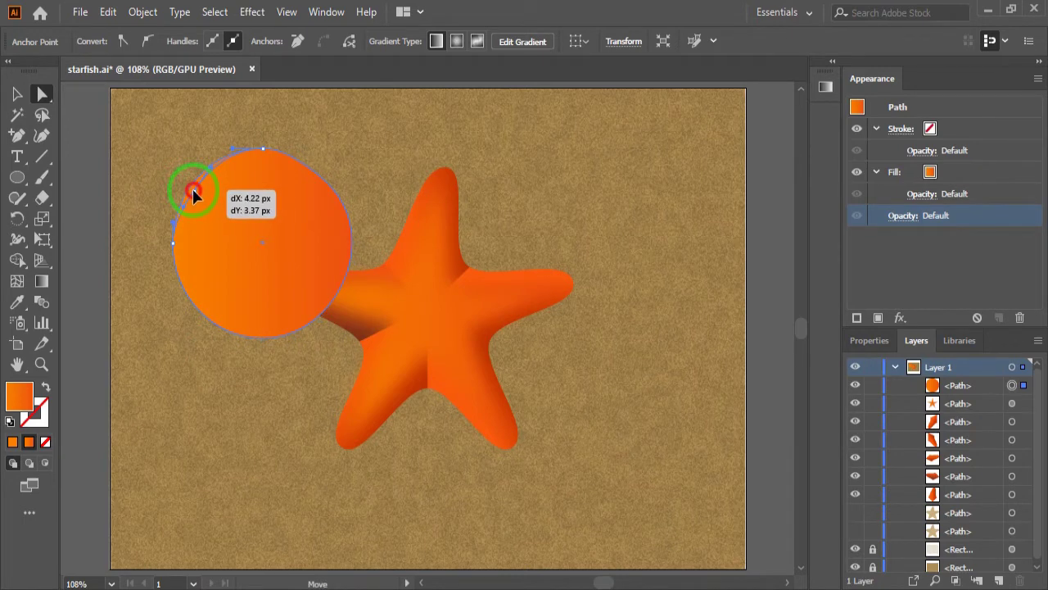
left_click_drag(195, 190, 193, 188)
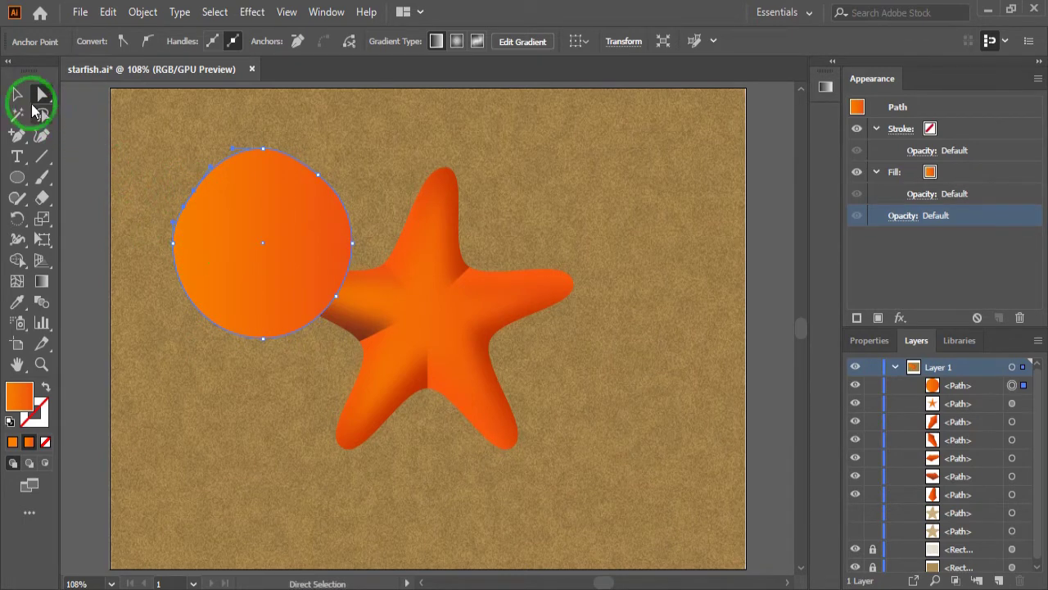
left_click(18, 94)
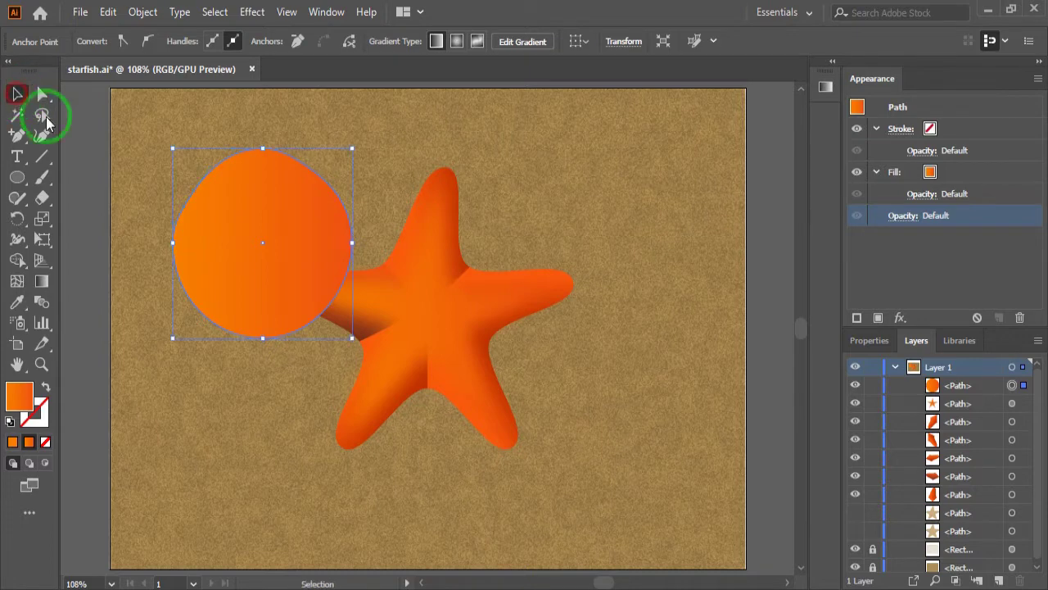
- Give the lumpy circle a Radial gradient and show its gradient controls
left_click(173, 229)
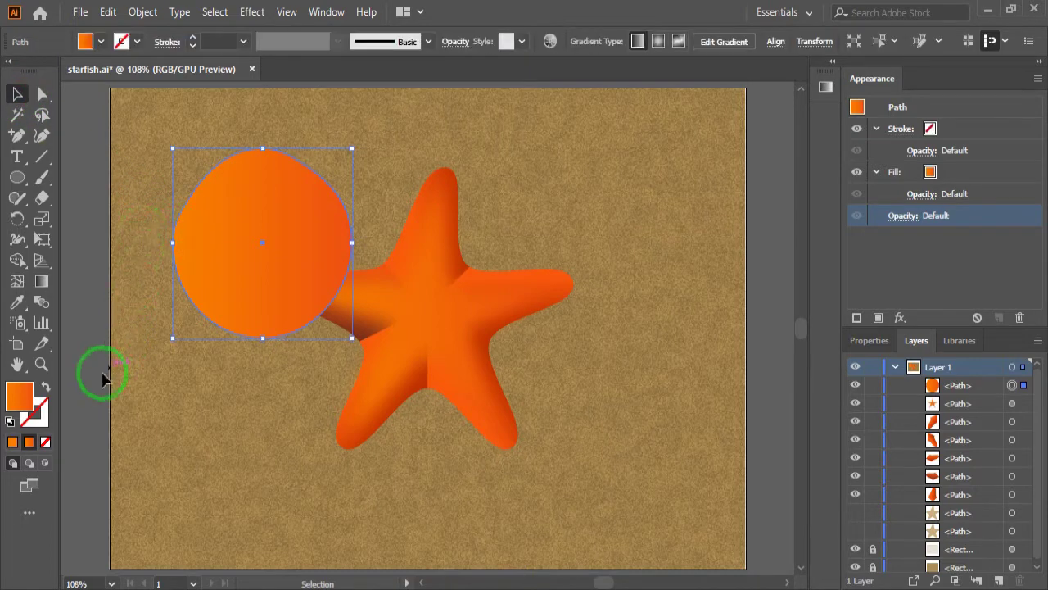
left_click(825, 86)
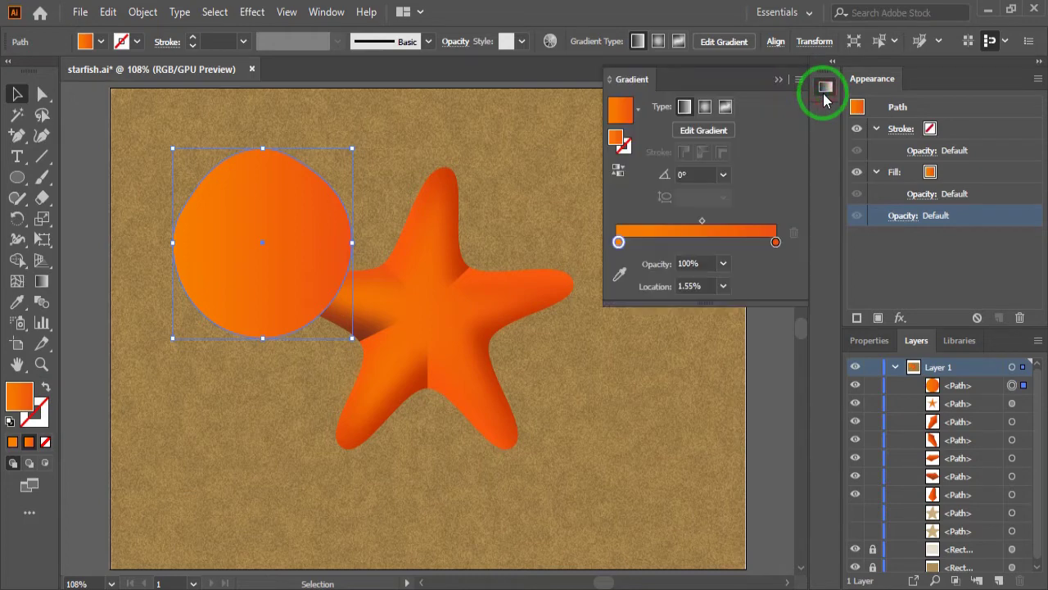
left_click(704, 106)
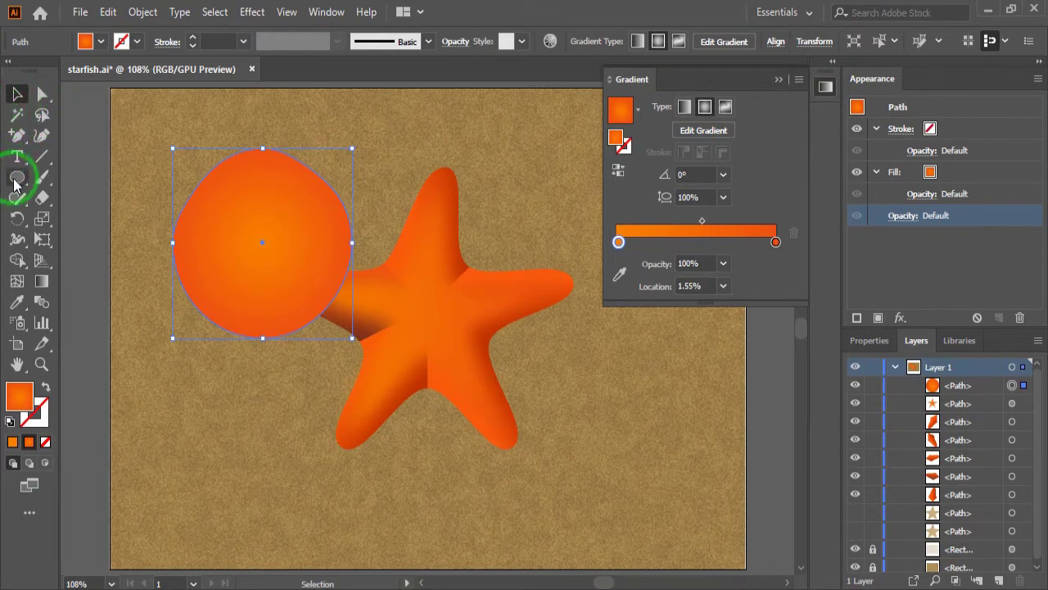
left_click(42, 281)
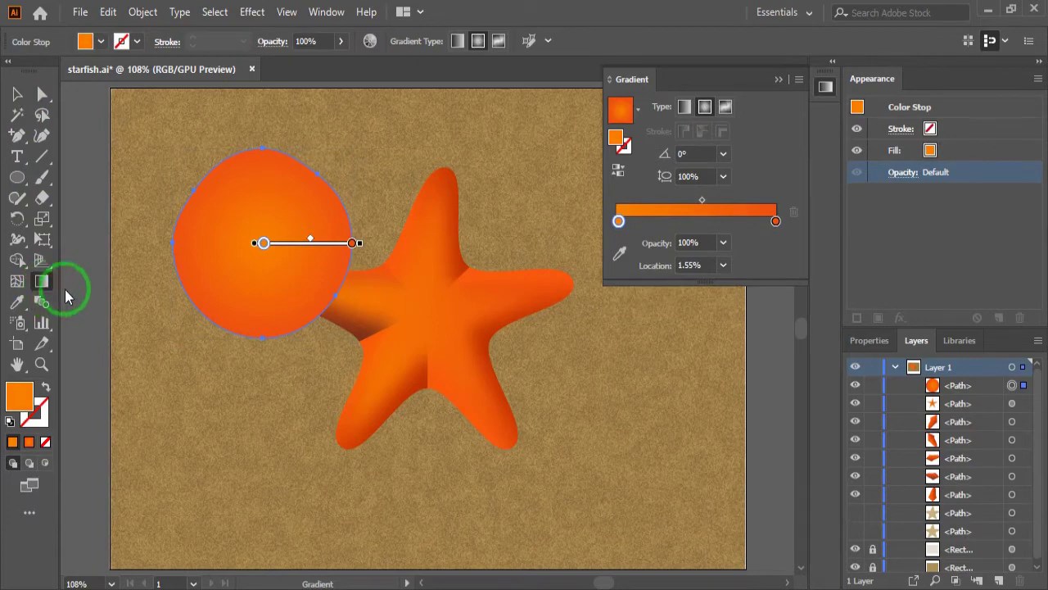
- Set the gradient's outer stop to fa3f0c and its centre stop to fc7d28
double_click(775, 221)
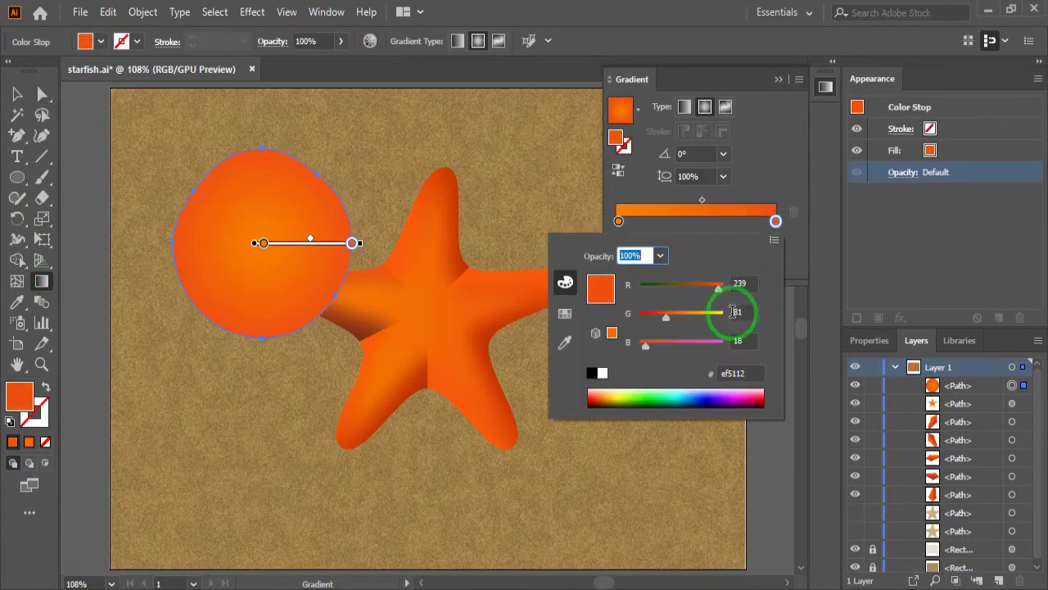
left_click(744, 372)
type("fa3f0")
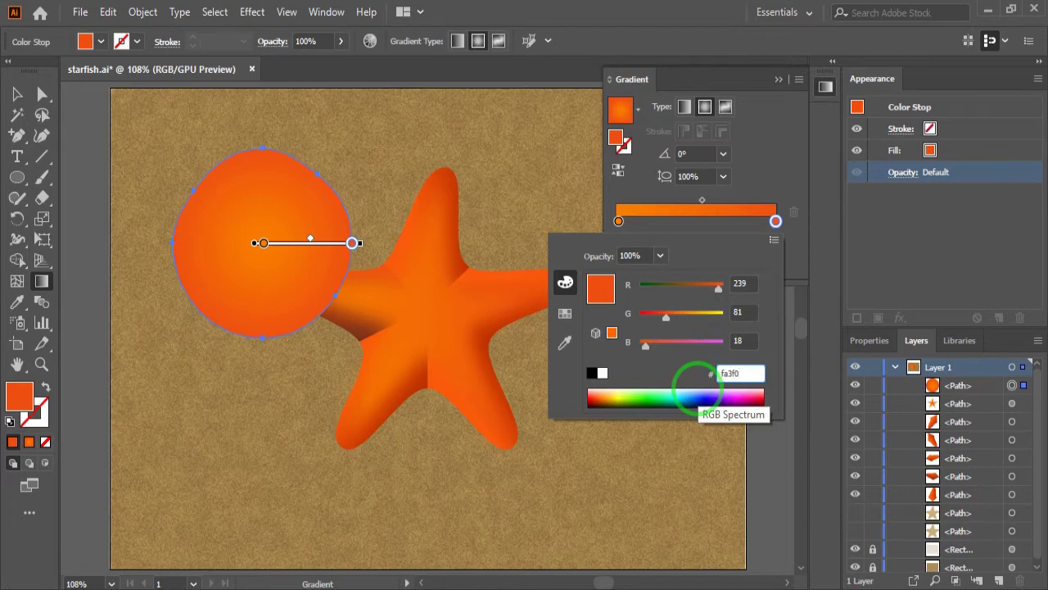
type("c")
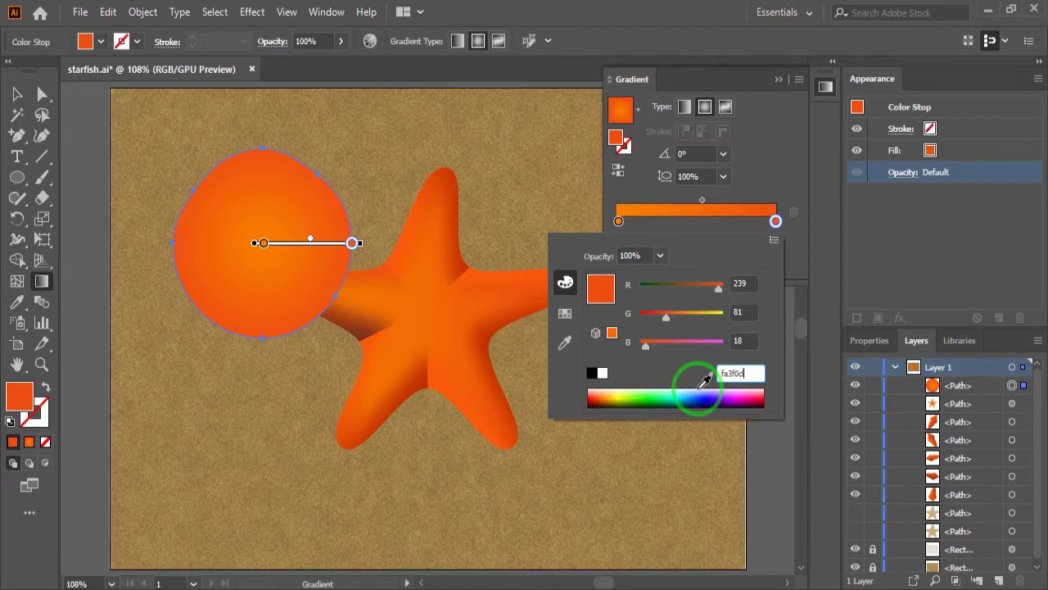
key("Return")
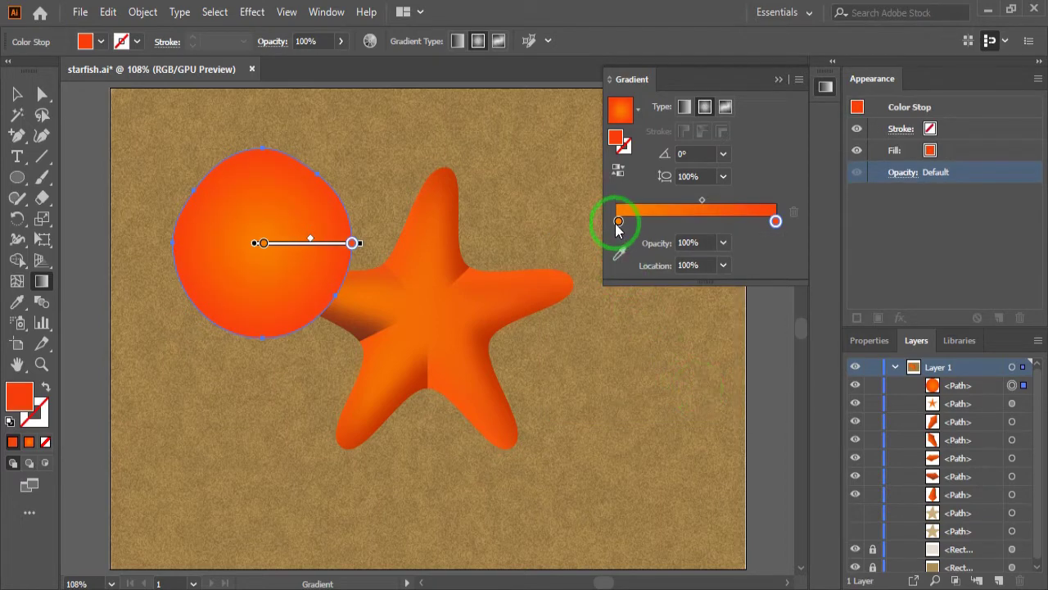
double_click(618, 222)
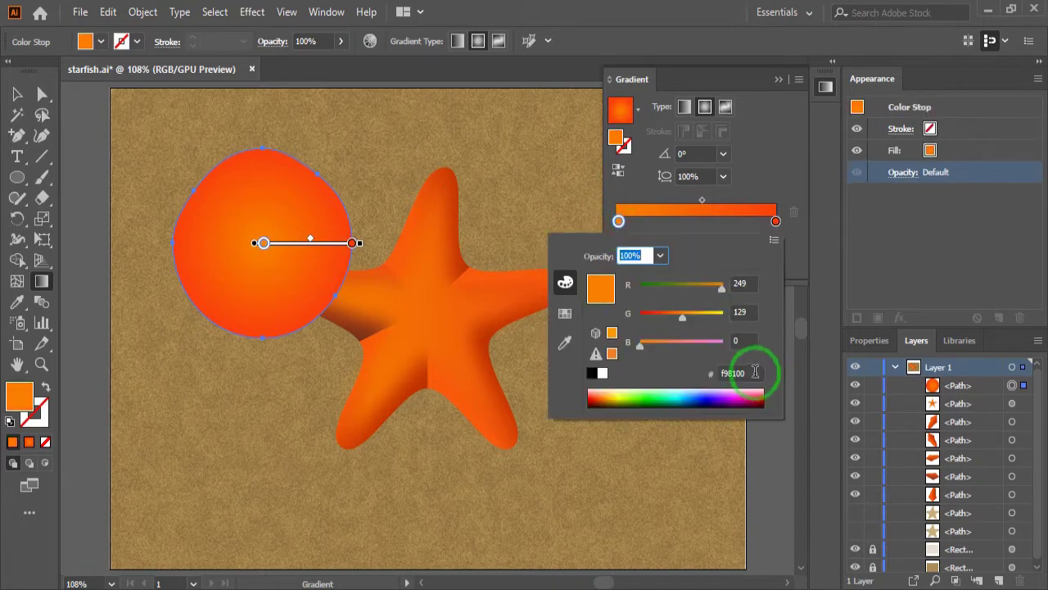
left_click(755, 372)
type("fc7d28")
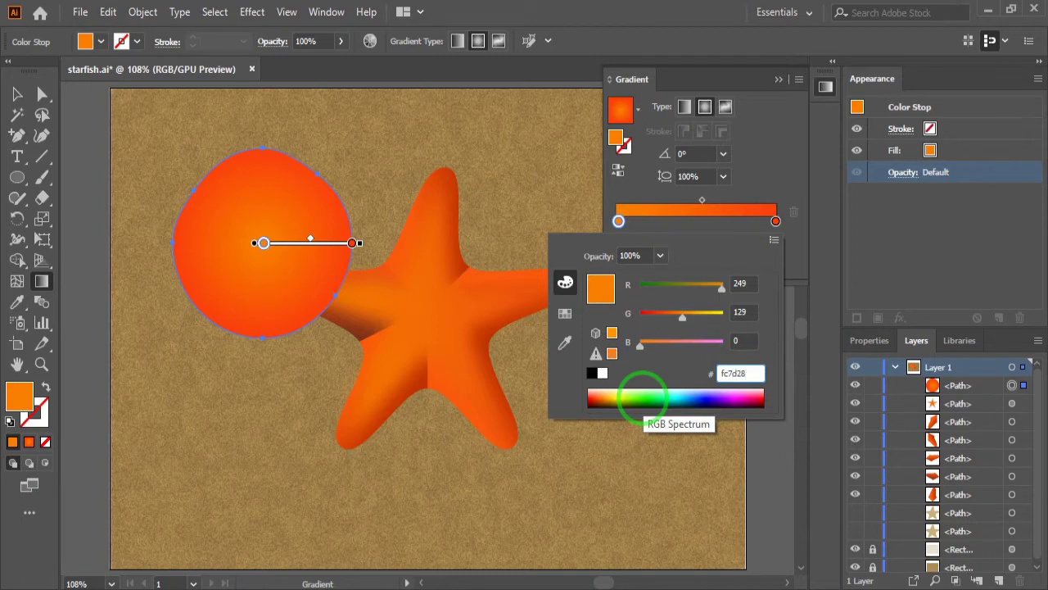
key("Return")
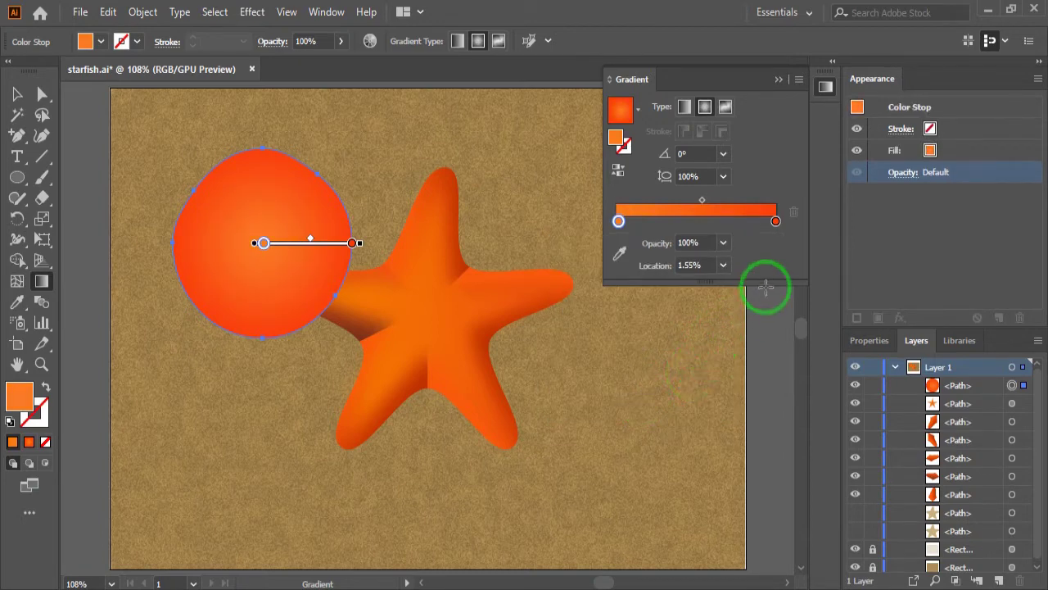
- Move the gradient midpoint toward the edge at about 84.97% and shift the centre stop slightly
left_click(705, 200)
left_click_drag(706, 202, 750, 203)
mouse_move(620, 226)
left_mouse_down()
mouse_move(668, 226)
mouse_move(623, 221)
left_mouse_up()
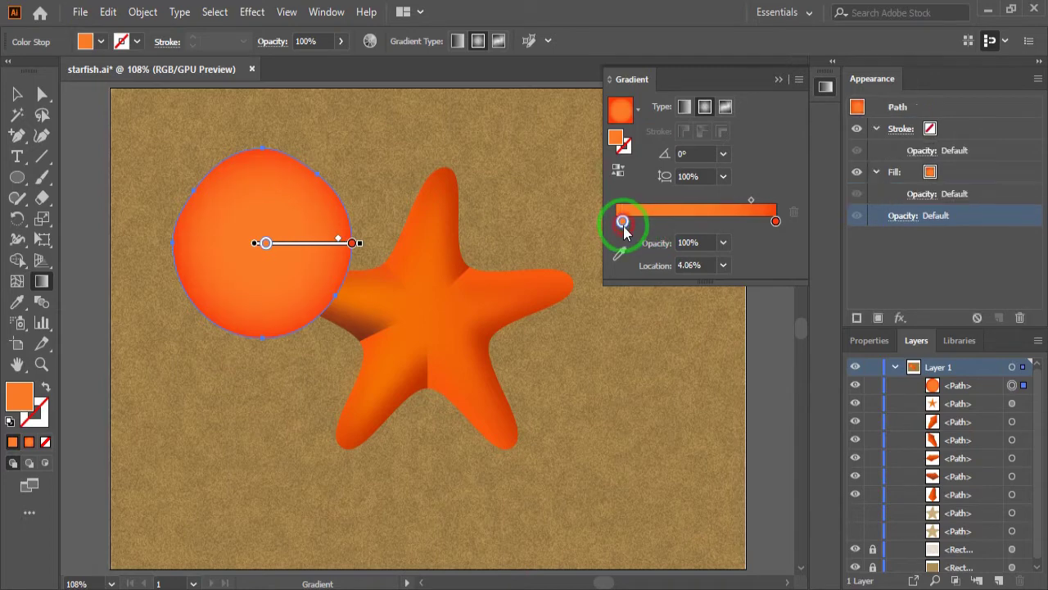
left_click(753, 203)
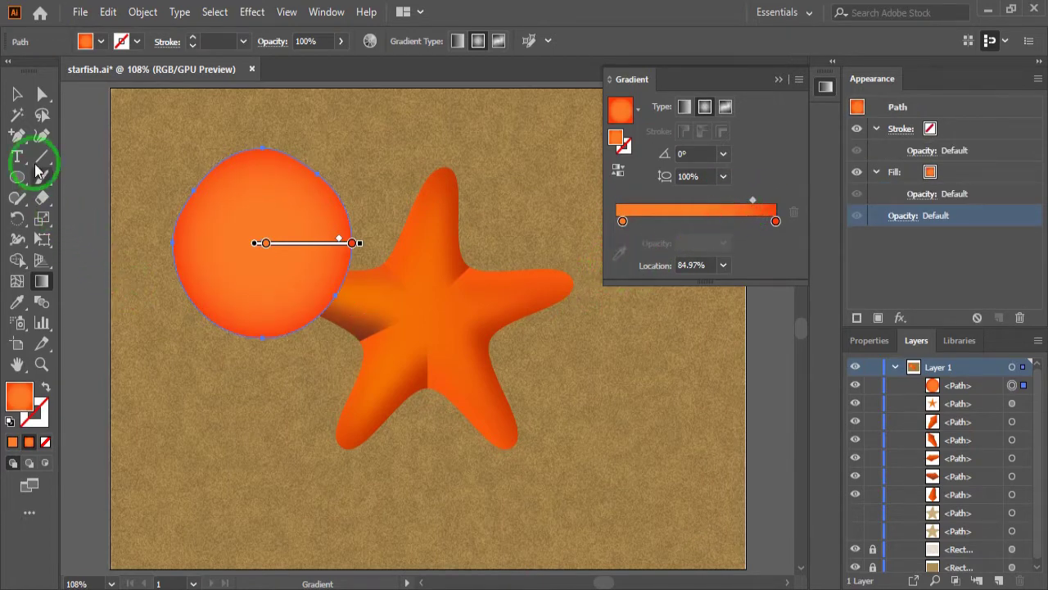
- Switch to the Pen tool and clear the circle's selection before drawing
left_click(17, 136)
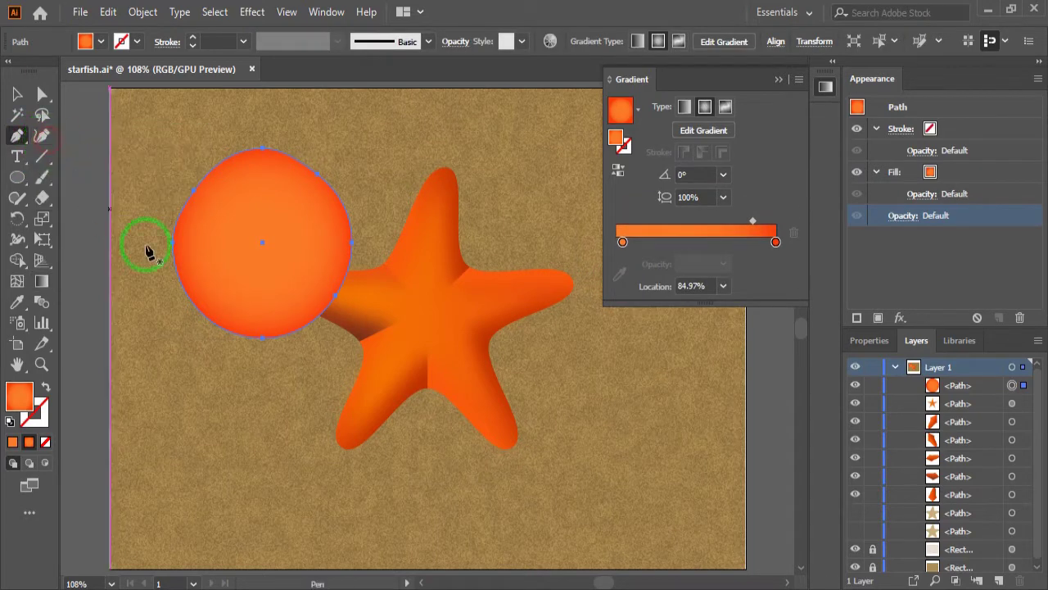
scroll(176, 271, "up", 2)
scroll(179, 273, "up", 1)
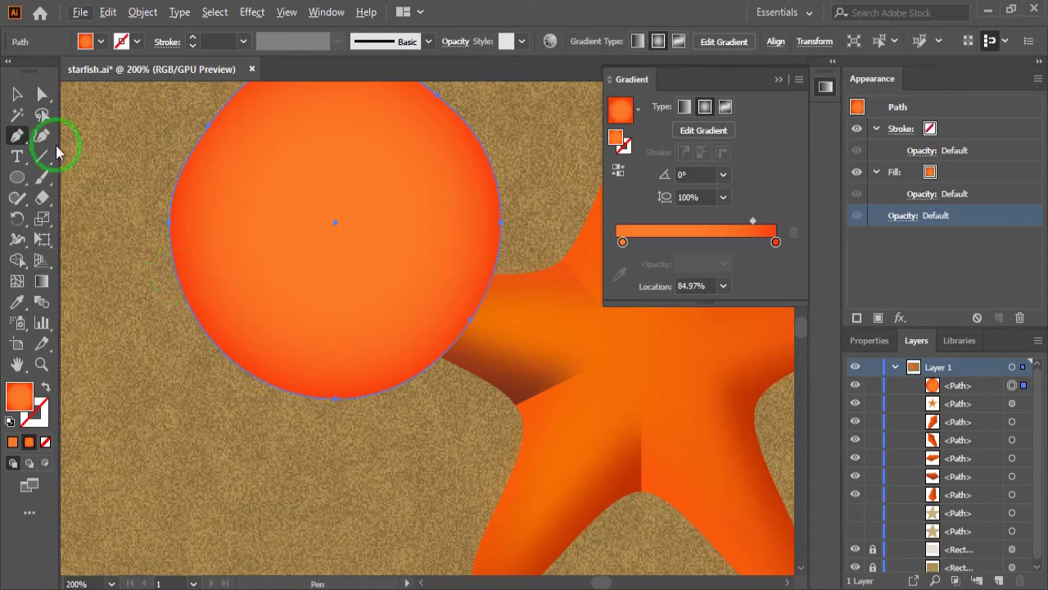
left_click(17, 94)
left_click(126, 231)
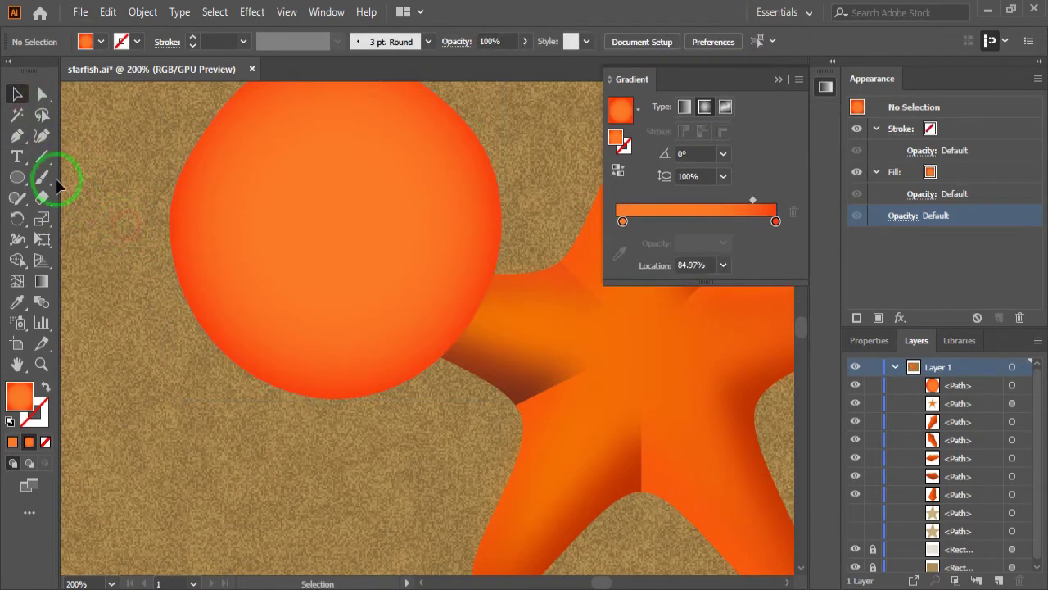
left_click(18, 136)
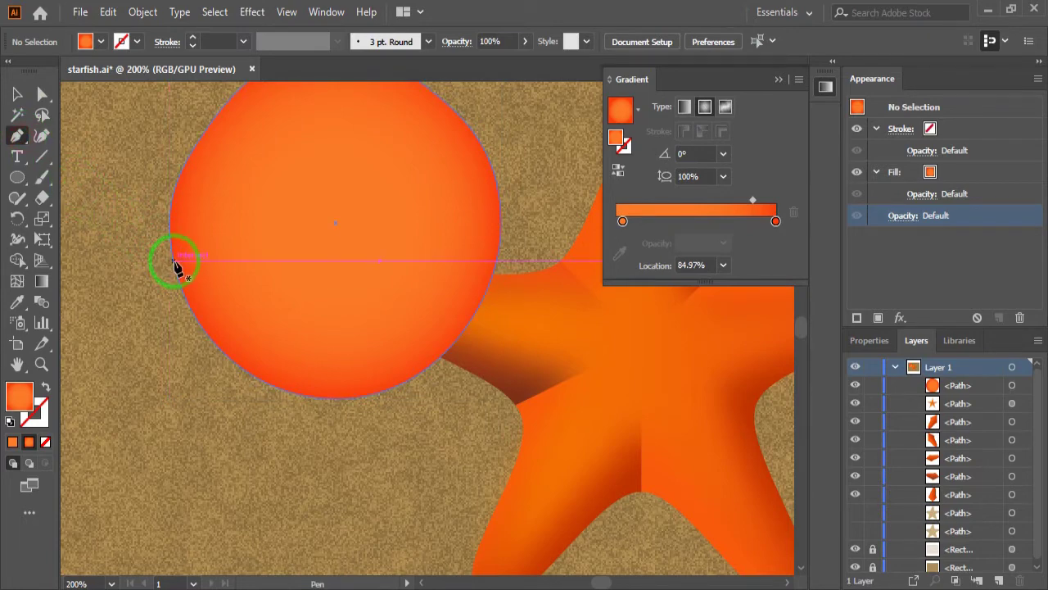
- Draw a closed crescent path with curved anchors around the ball's lower half
left_click(174, 262)
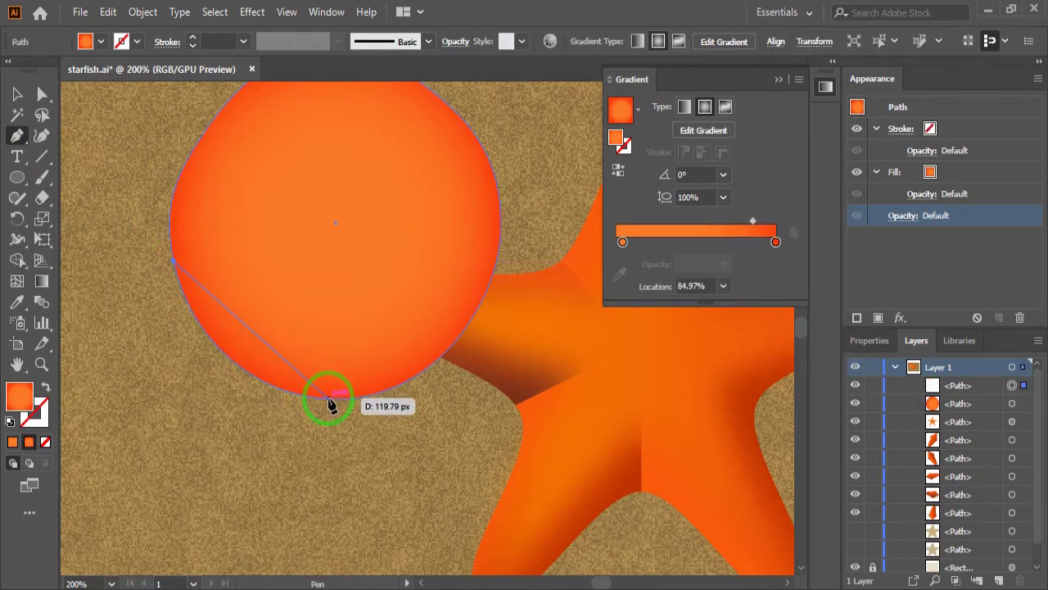
left_click_drag(329, 401, 445, 426)
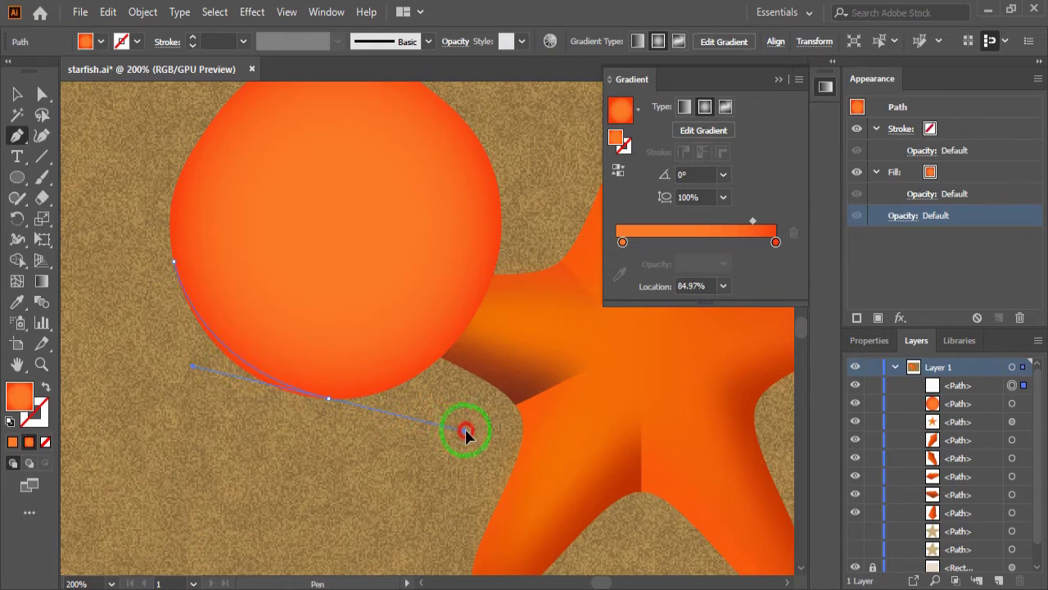
mouse_move(456, 431)
left_mouse_down()
mouse_move(438, 421)
mouse_move(446, 412)
left_mouse_up()
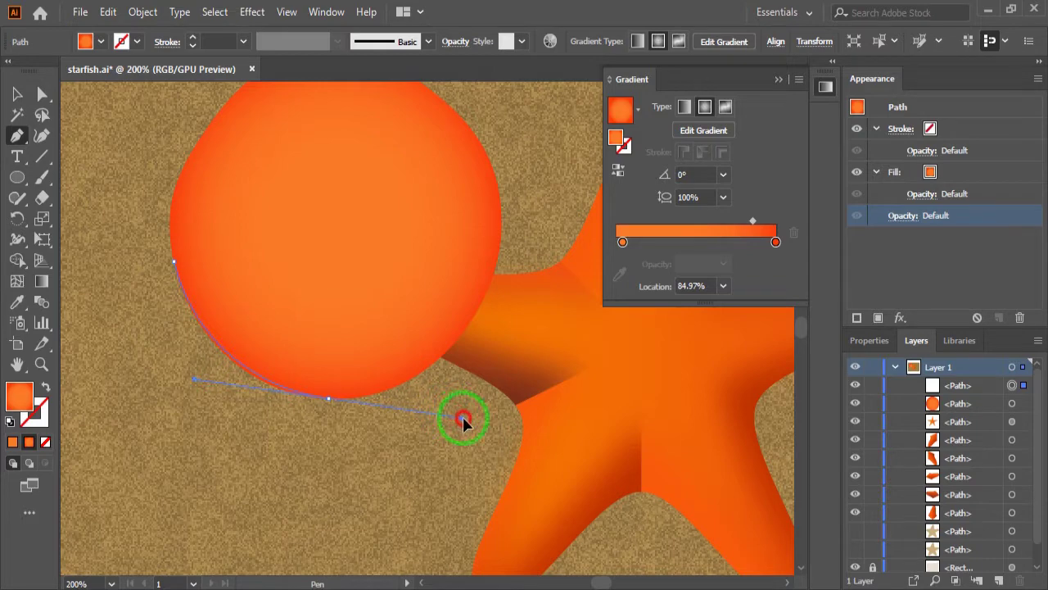
left_click_drag(464, 420, 464, 420)
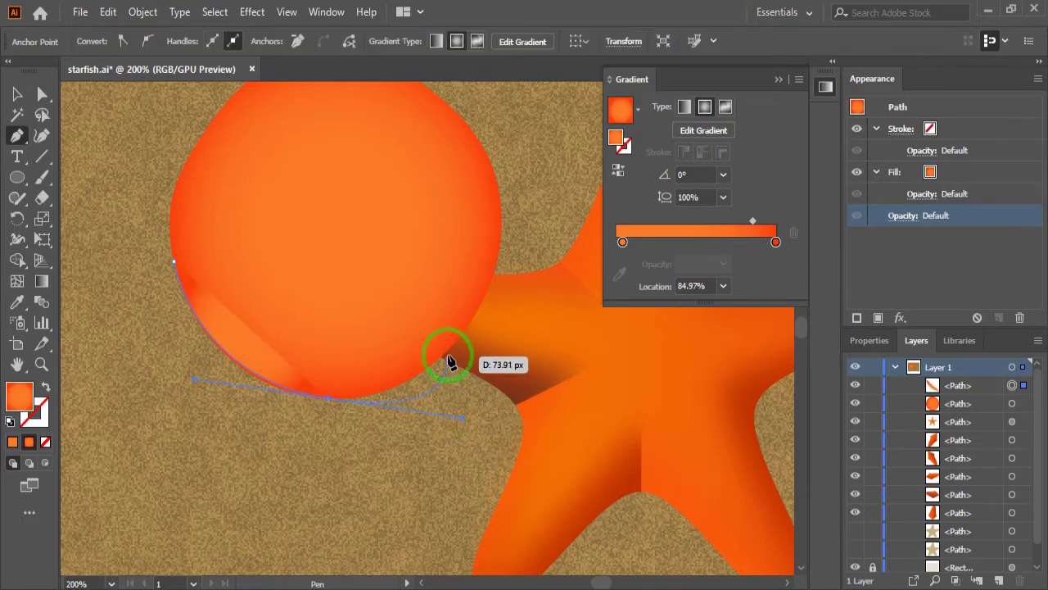
left_click(329, 398)
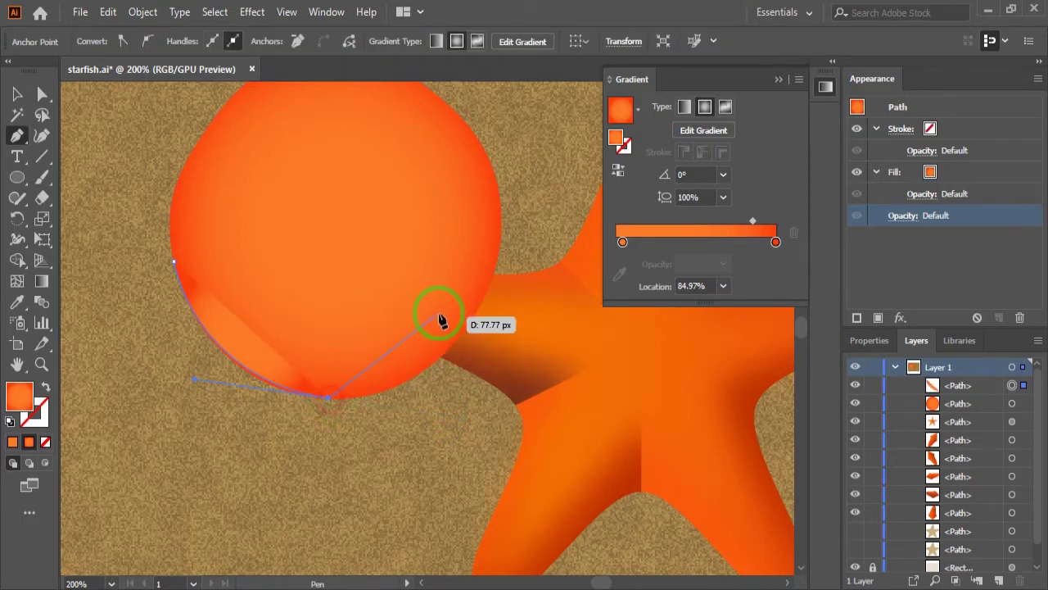
mouse_move(498, 272)
left_mouse_down()
mouse_move(494, 282)
mouse_move(549, 149)
left_mouse_up()
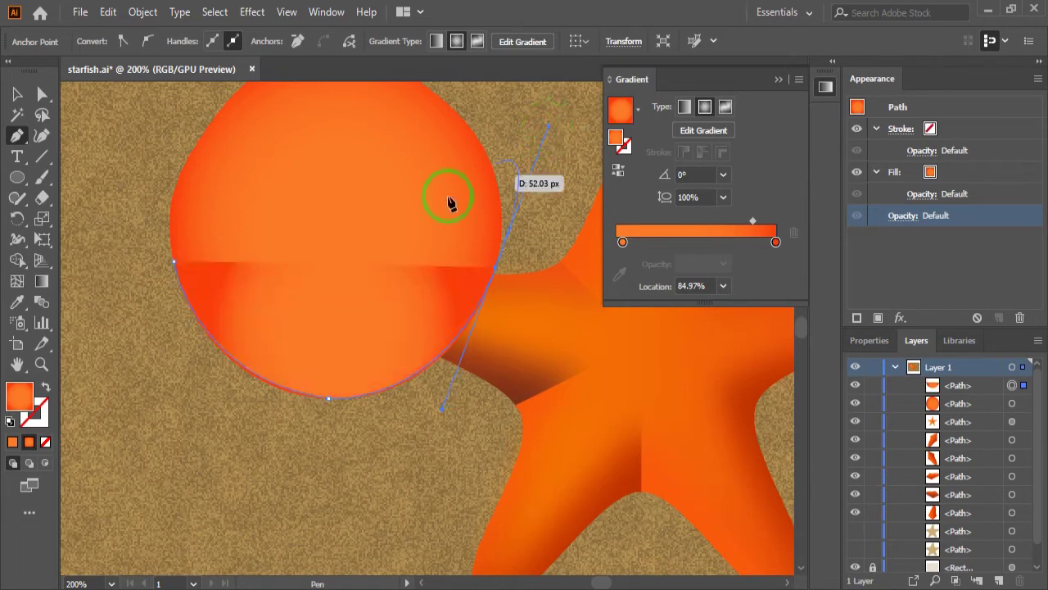
mouse_move(174, 262)
left_mouse_down()
mouse_move(497, 272)
mouse_move(385, 326)
left_mouse_up()
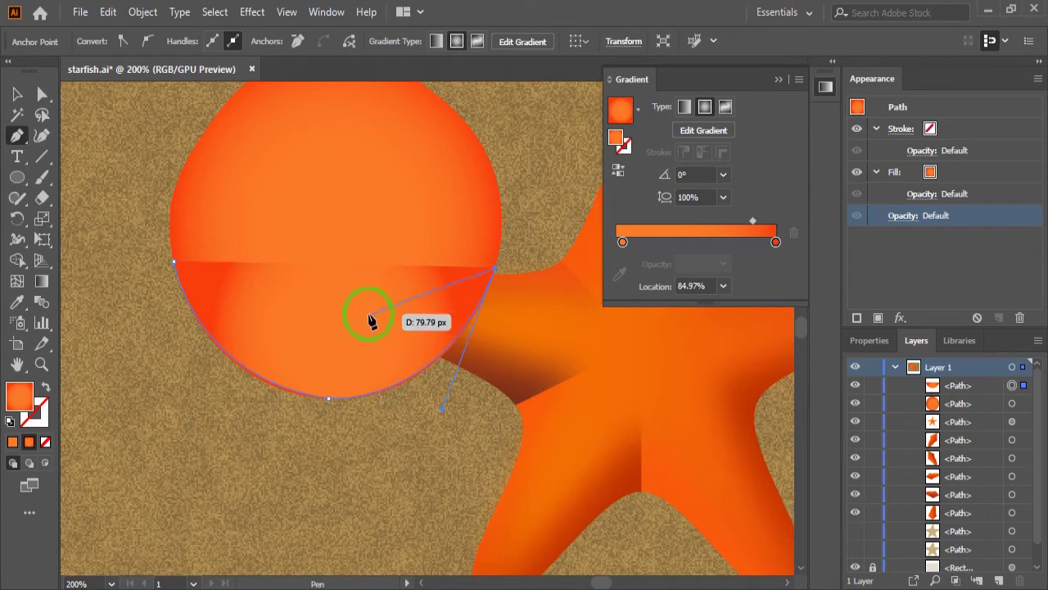
left_click_drag(385, 326, 332, 319)
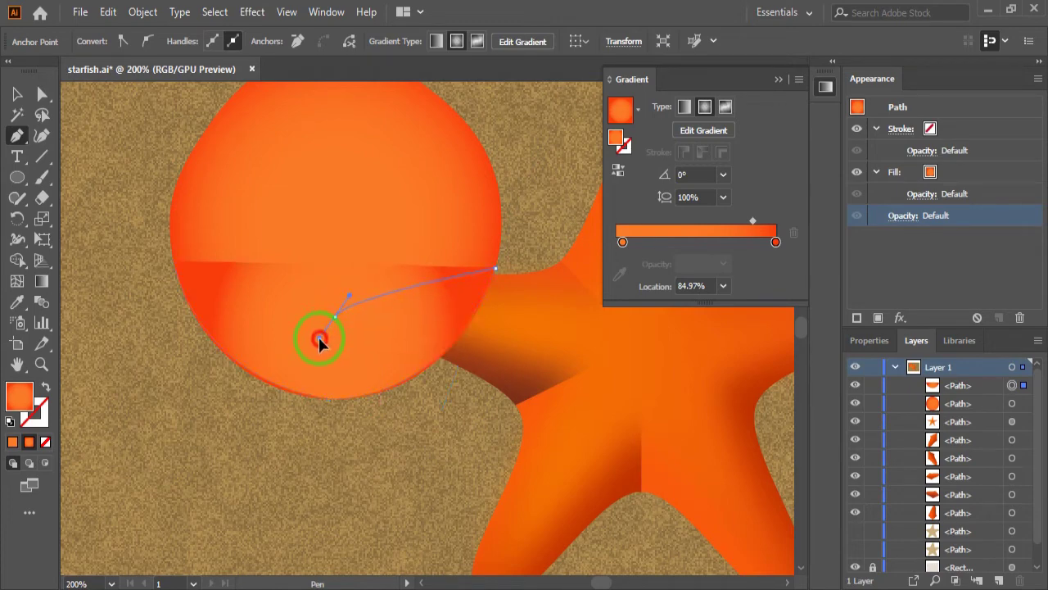
left_click_drag(262, 335, 251, 303)
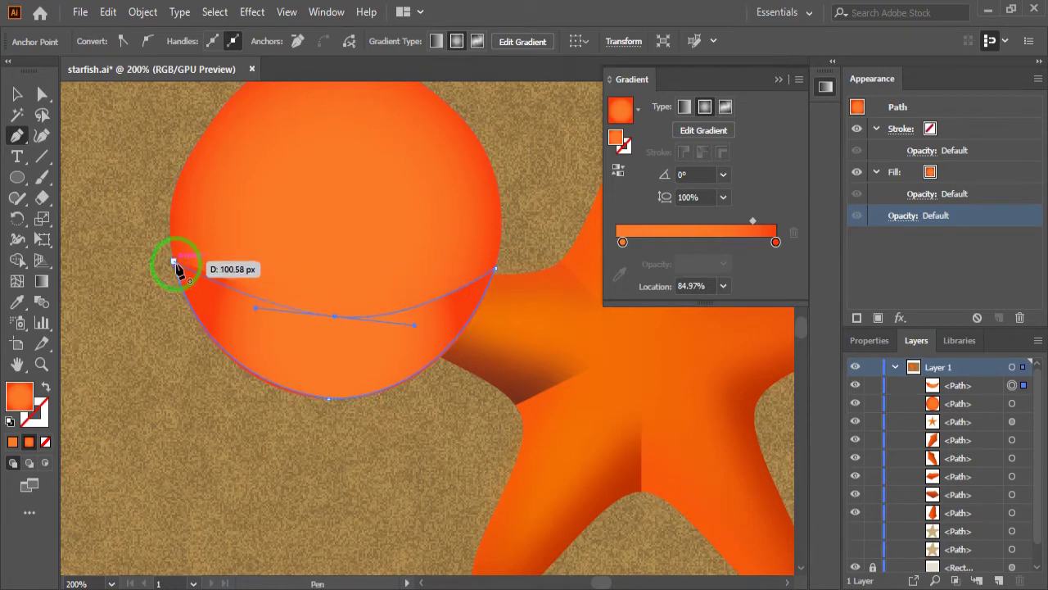
left_click_drag(174, 263, 152, 236)
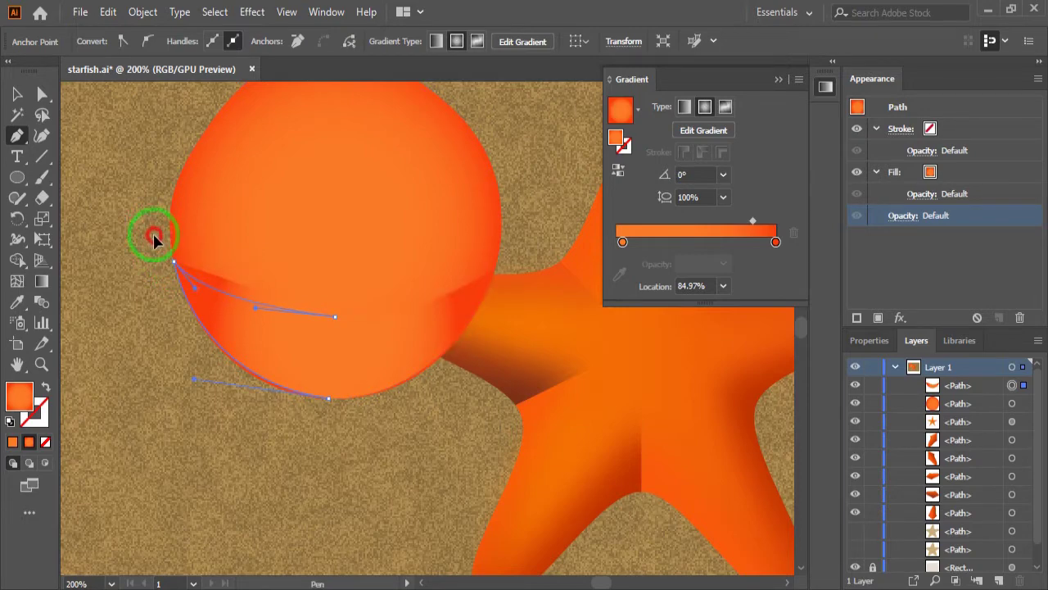
left_click_drag(154, 238, 159, 234)
- Fill the crescent with solid white, nudge it slightly up and right, then deselect
left_click(18, 95)
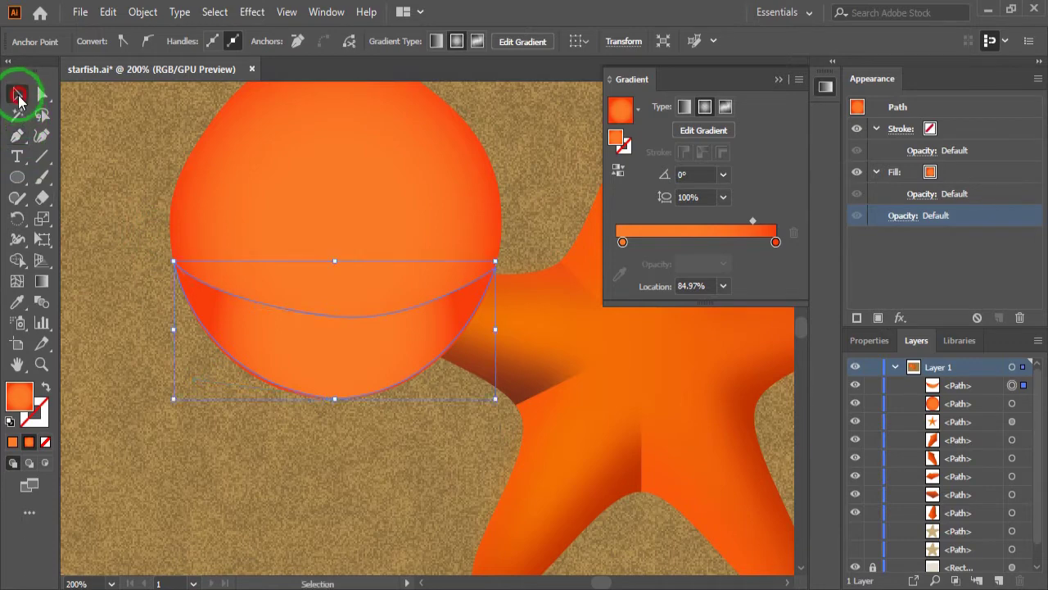
left_click(232, 320)
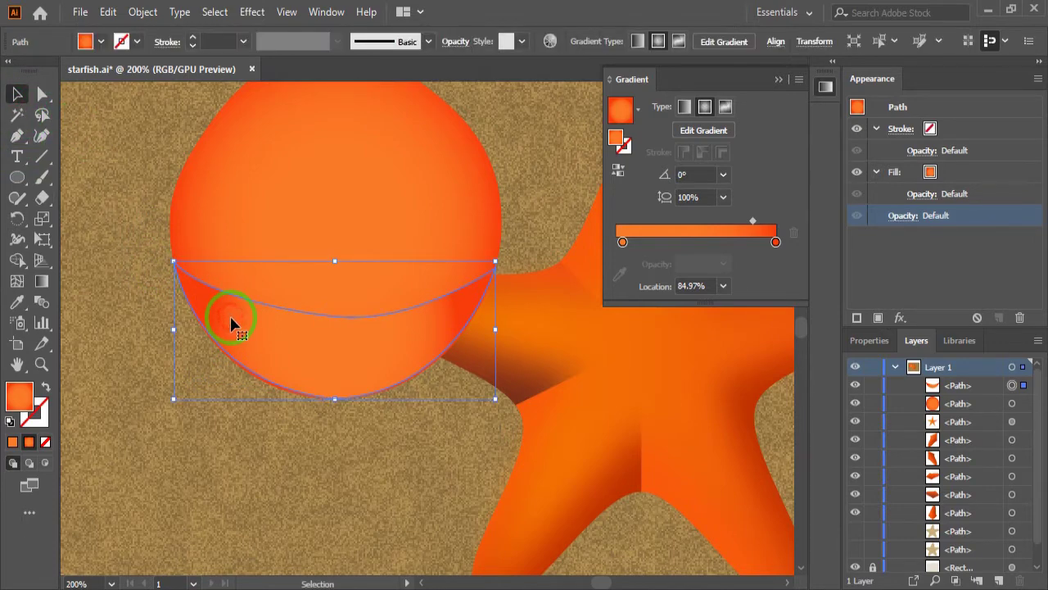
left_click(101, 41)
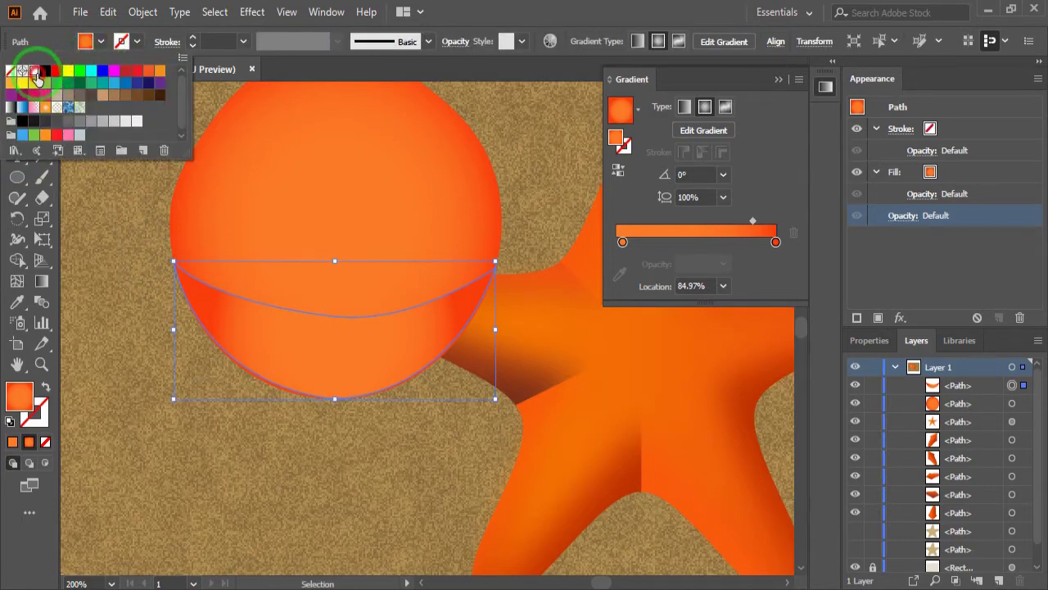
left_click(34, 72)
left_click(217, 323)
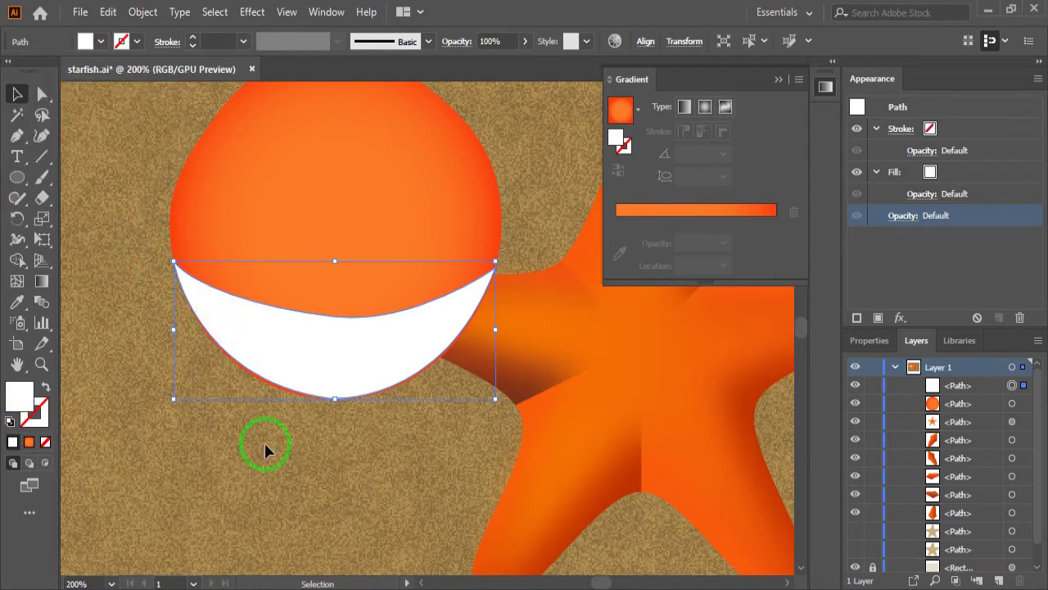
key("Left")
key("Up")
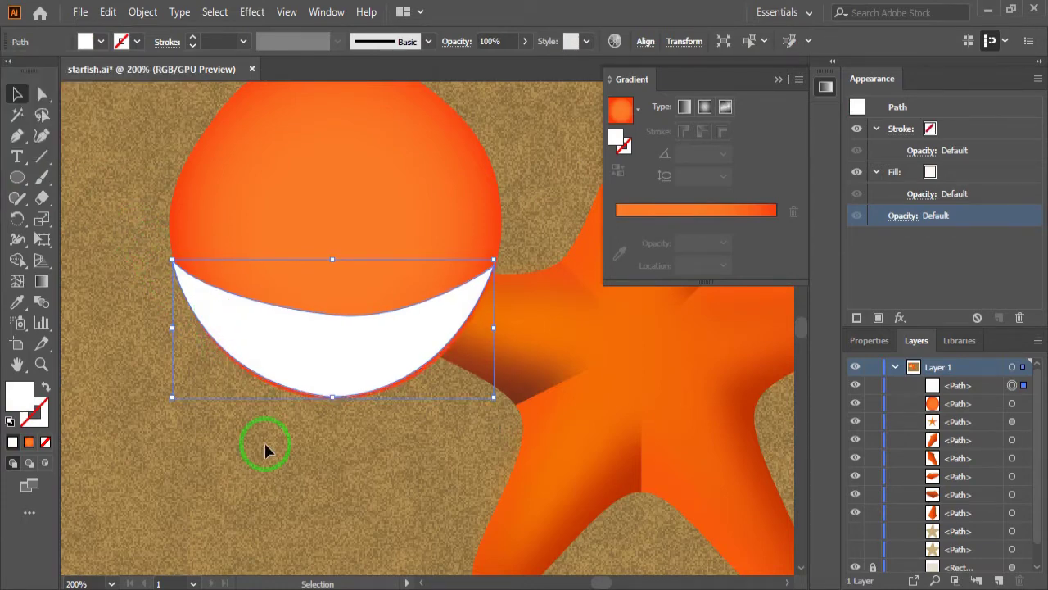
key("Right")
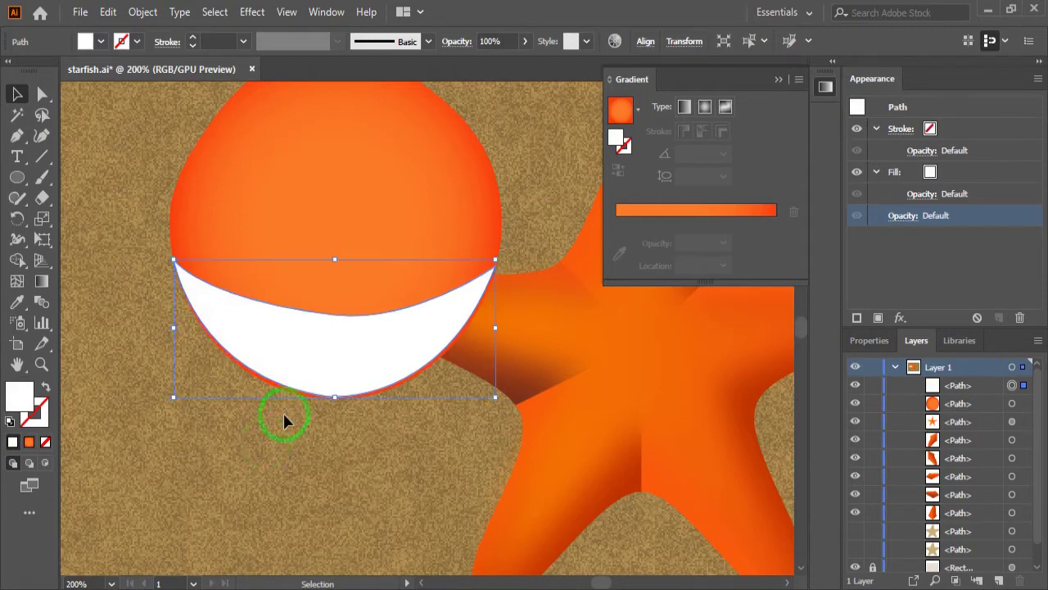
left_click(134, 231)
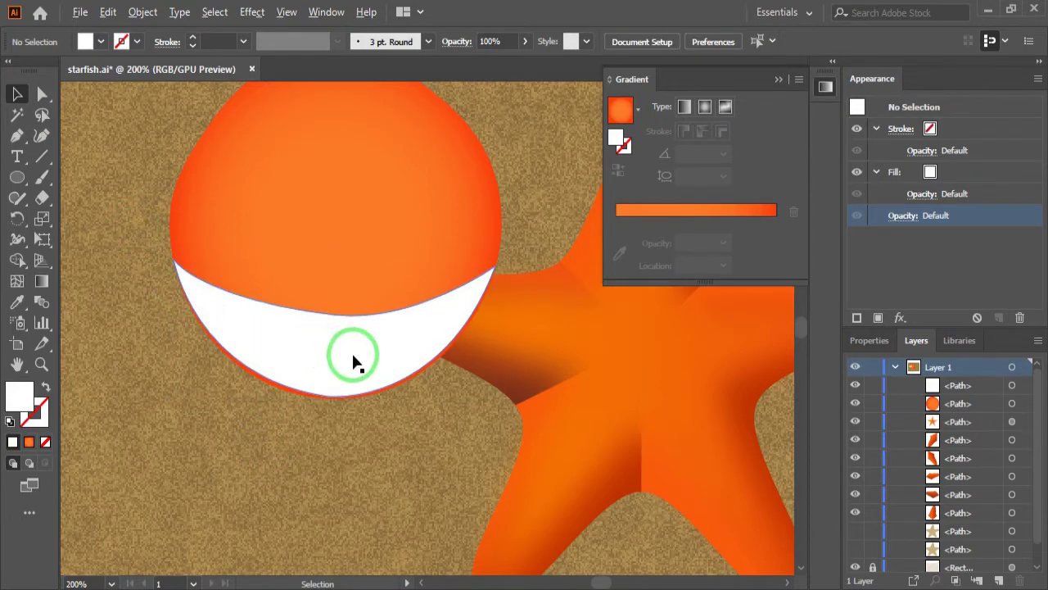
scroll(354, 358, "down", 1)
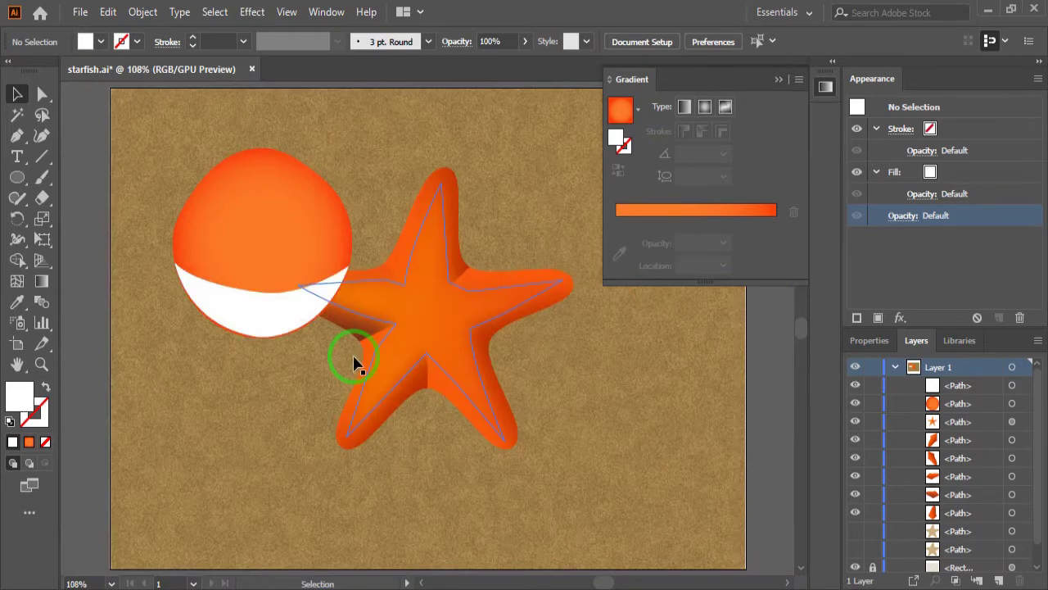
- Select the white crescent and the orange ball together and group them
left_click(779, 80)
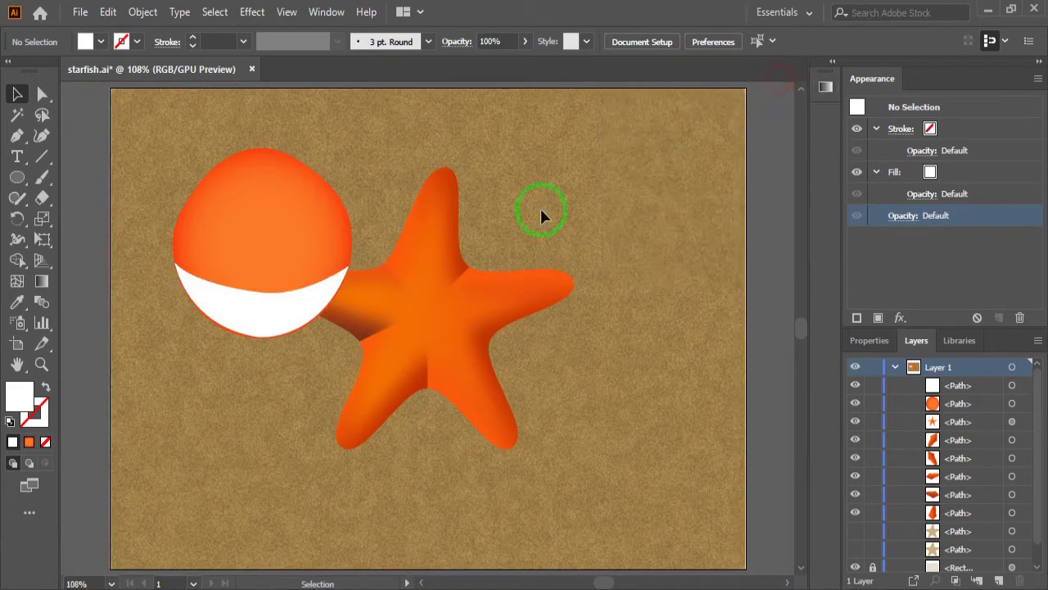
left_click(281, 297)
left_click(278, 240, "shift")
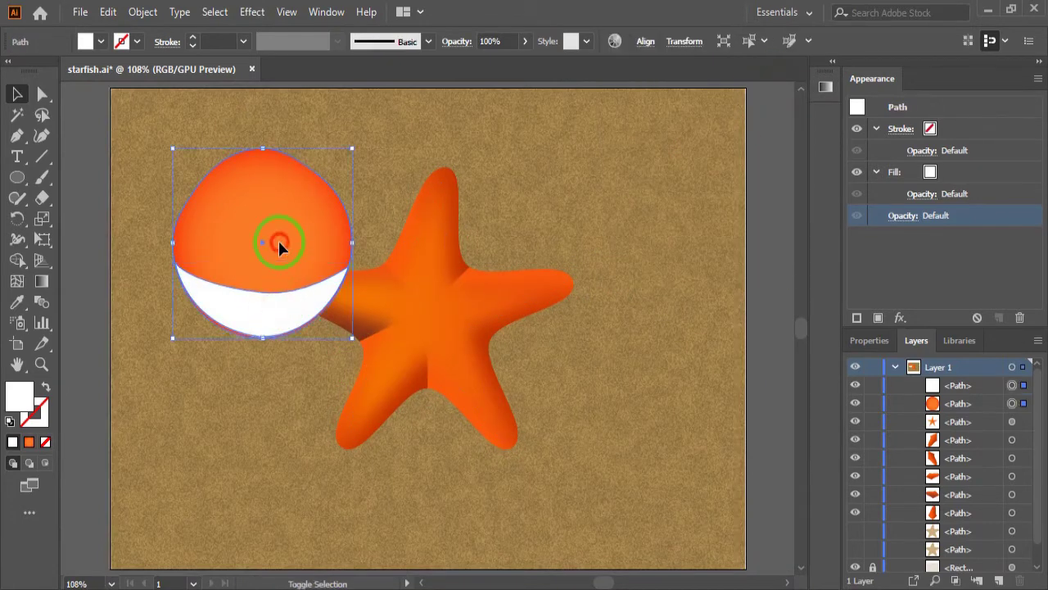
right_click(325, 193)
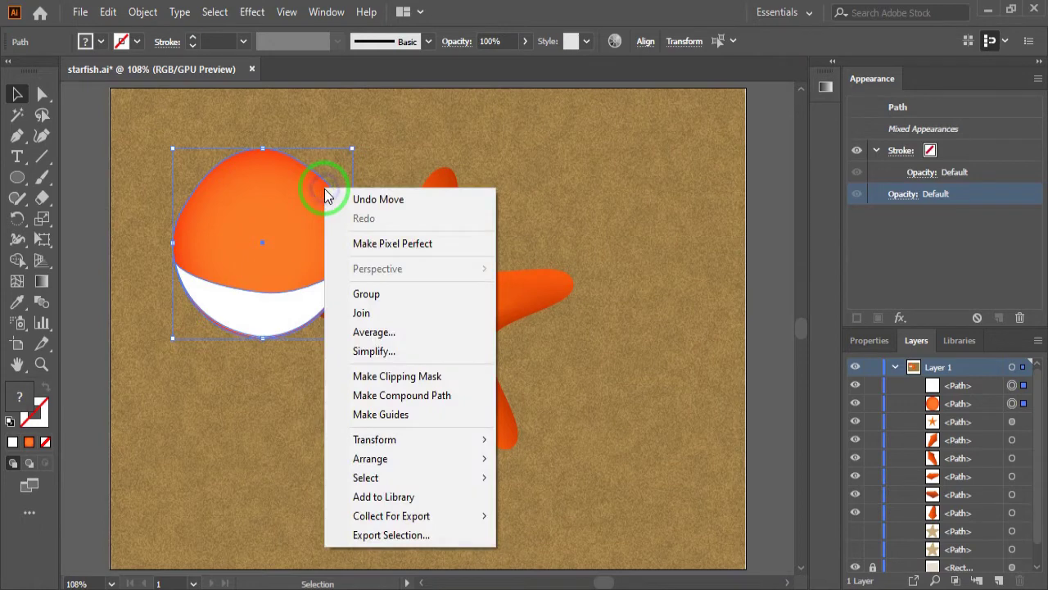
left_click(363, 296)
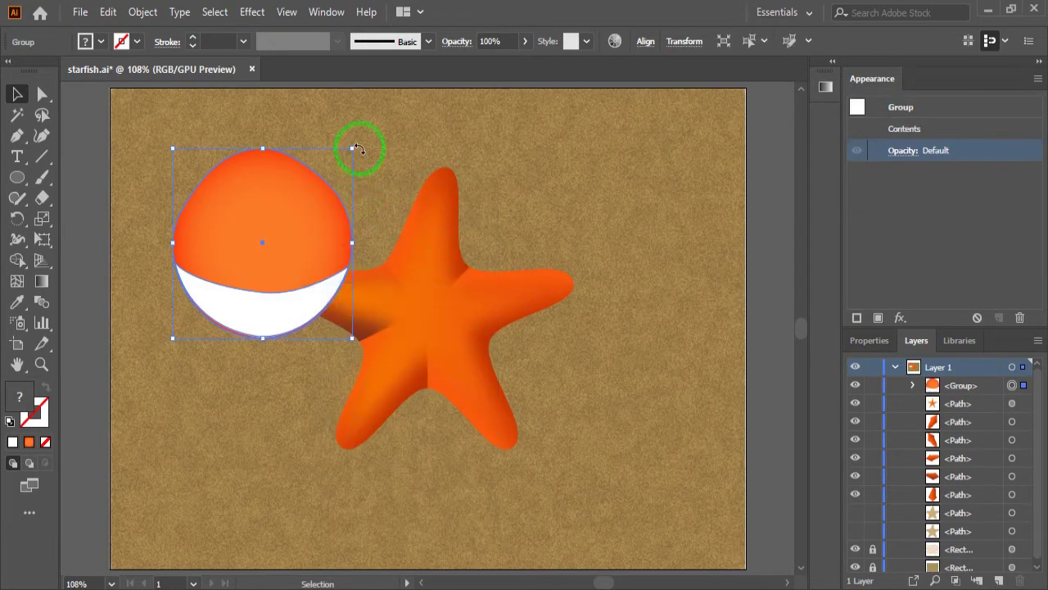
- Shrink the ball group to about 21 px and place it on the top arm's tip
left_click_drag(354, 148, 285, 244)
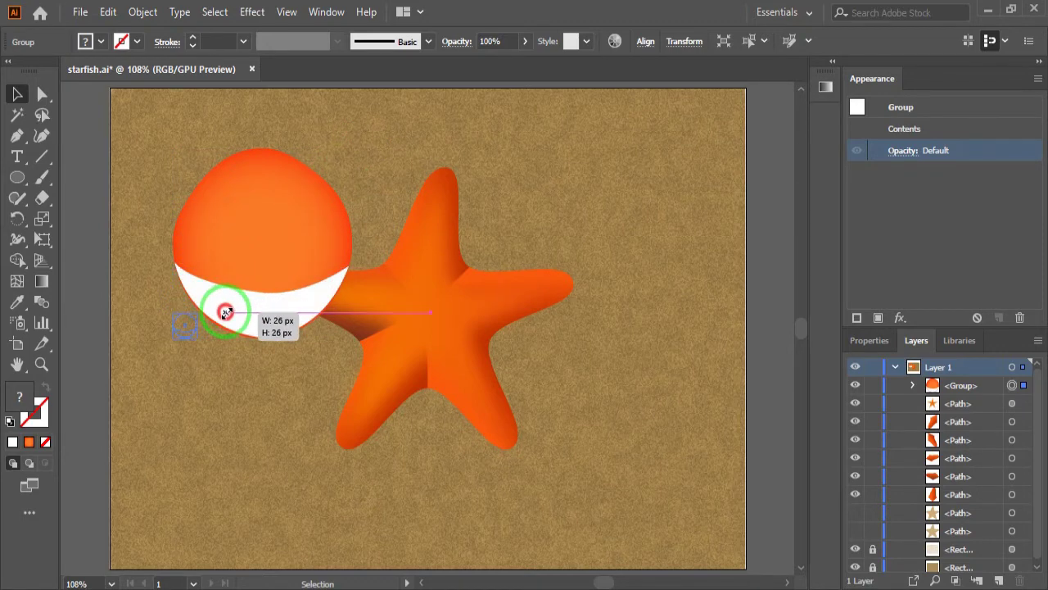
mouse_move(286, 244)
left_mouse_down()
mouse_move(189, 338)
mouse_move(185, 327)
mouse_move(445, 193)
left_mouse_up()
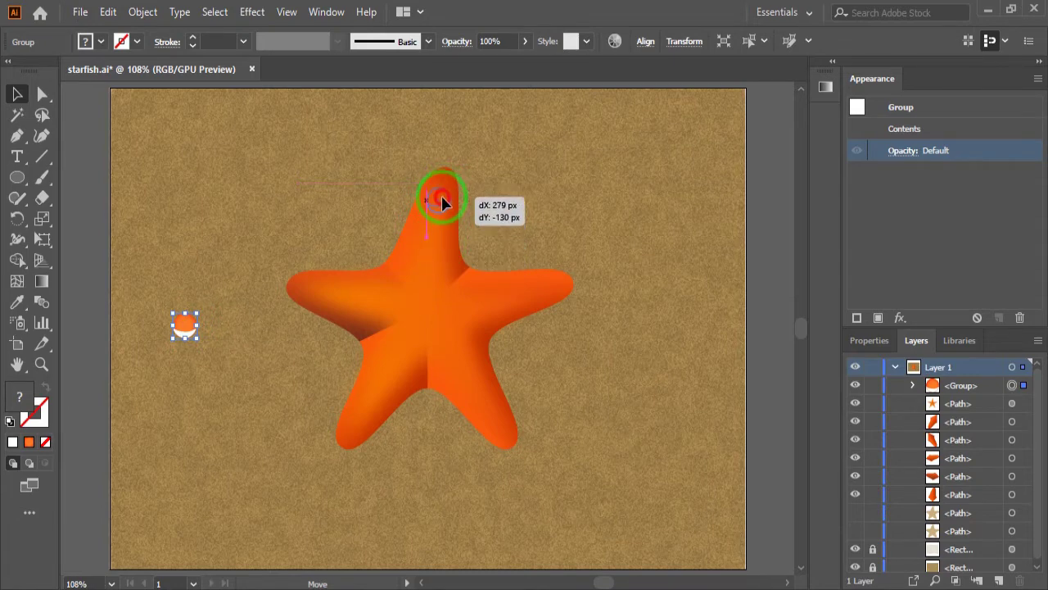
left_click_drag(444, 194, 443, 193)
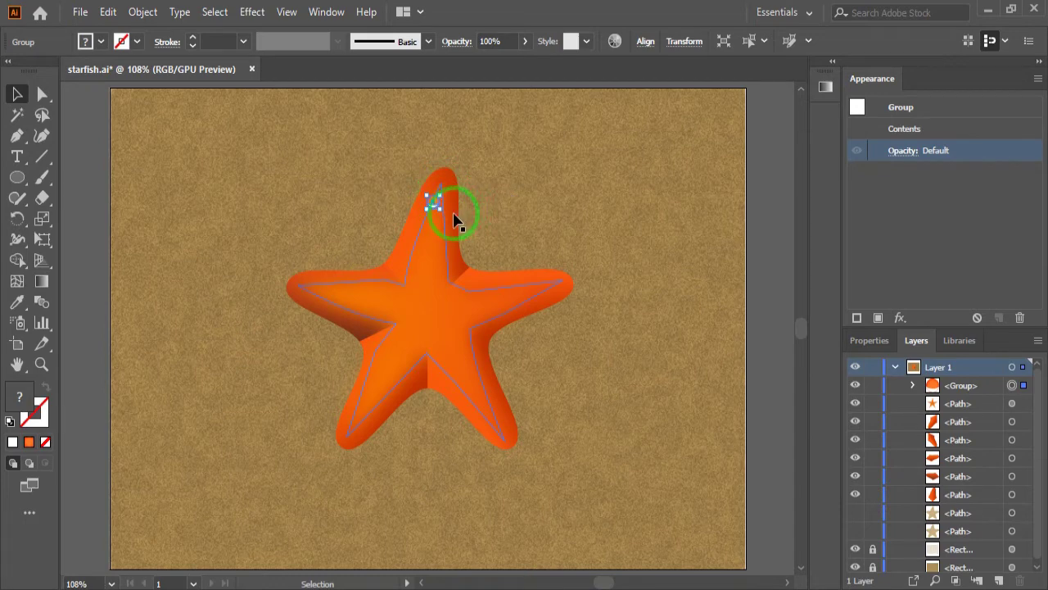
left_click_drag(443, 193, 436, 203)
- Lock the blurred starfish body in the Layers panel and reselect the bead
left_click(446, 246)
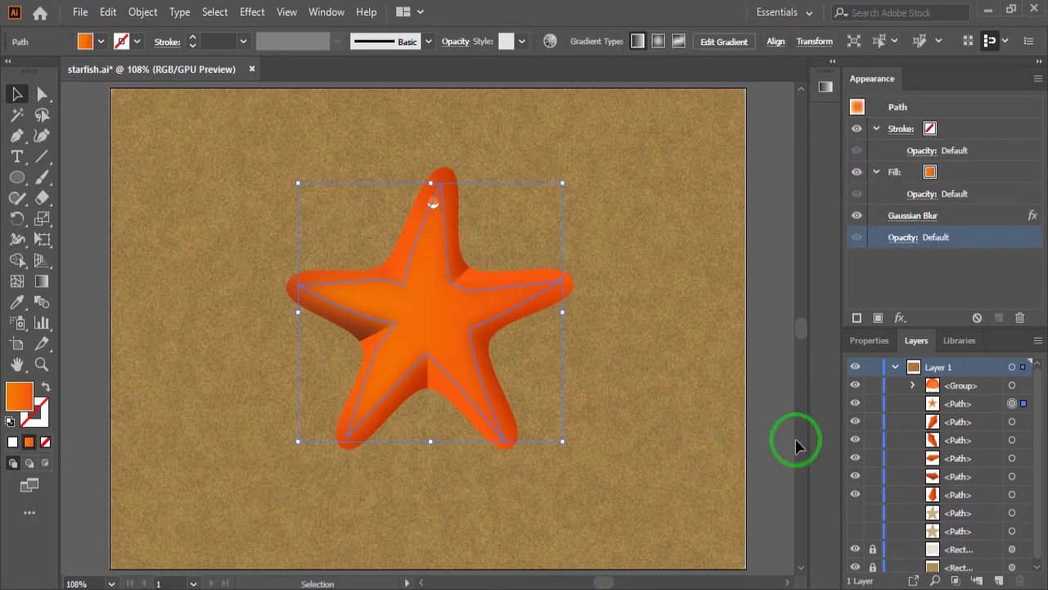
left_click(855, 404)
left_click(856, 403)
left_click(872, 403)
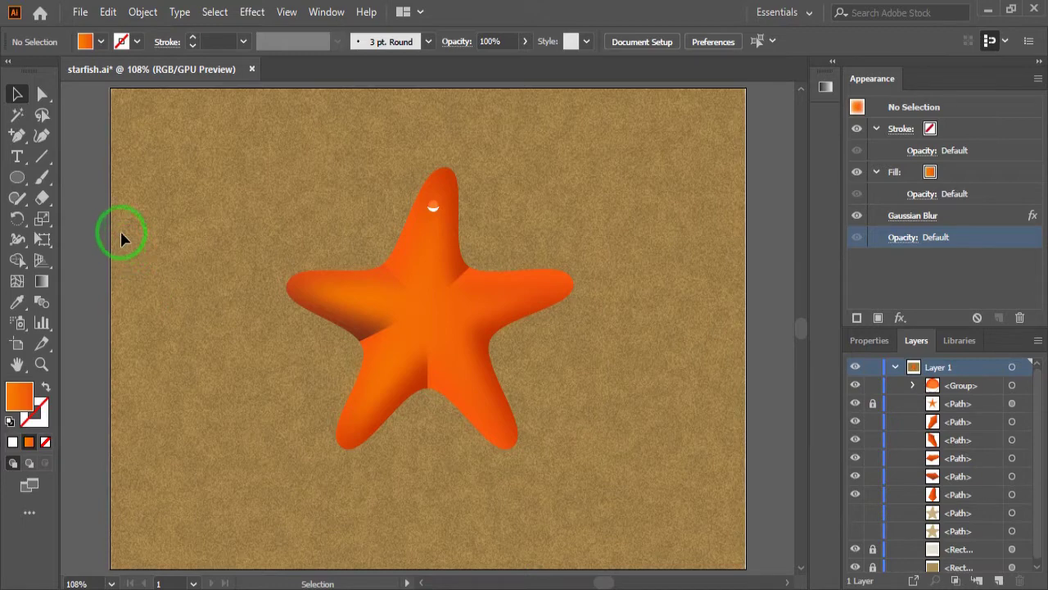
left_click(435, 204)
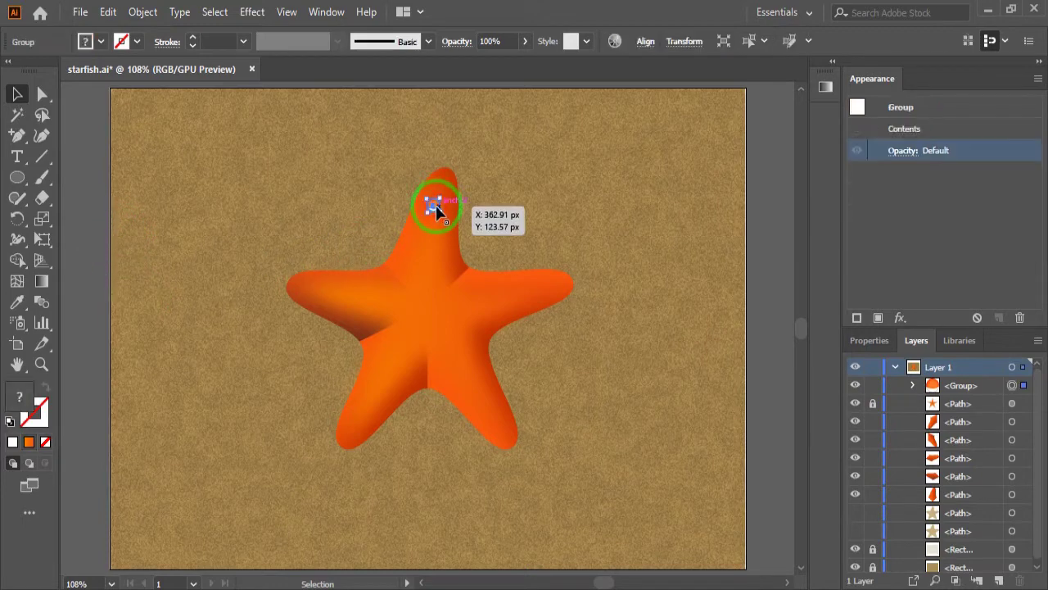
- Move the bead down toward the arm's base and duplicate it in place with Ctrl+C, Ctrl+F
scroll(485, 171, "up", 2)
scroll(485, 171, "up", 1)
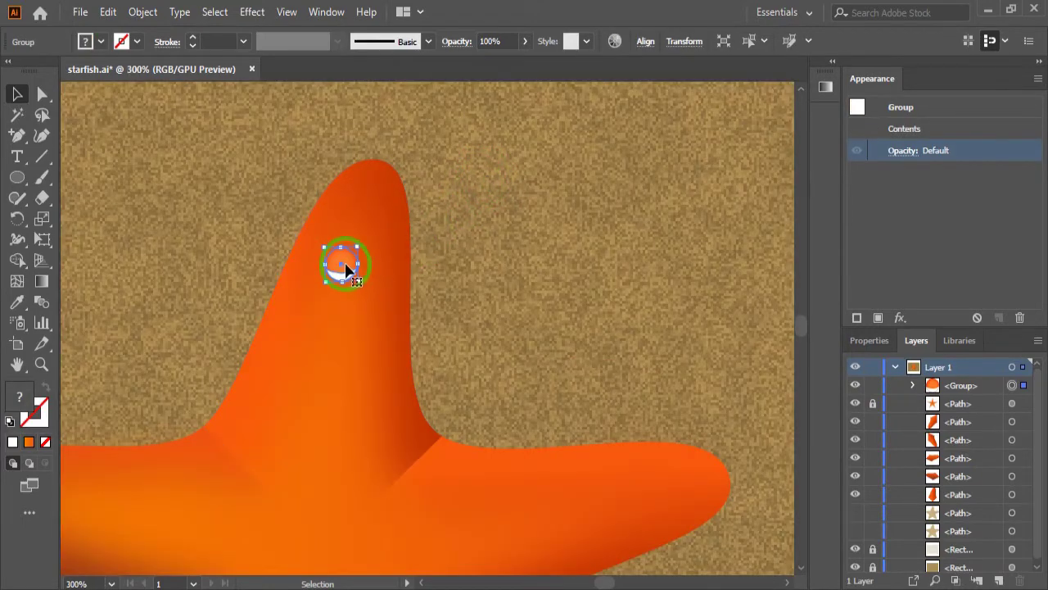
mouse_move(346, 261)
left_mouse_down()
mouse_move(376, 203)
mouse_move(392, 220)
mouse_move(377, 205)
mouse_move(385, 214)
mouse_move(338, 447)
mouse_move(327, 448)
left_mouse_up()
key("ctrl+c")
key("ctrl+f")
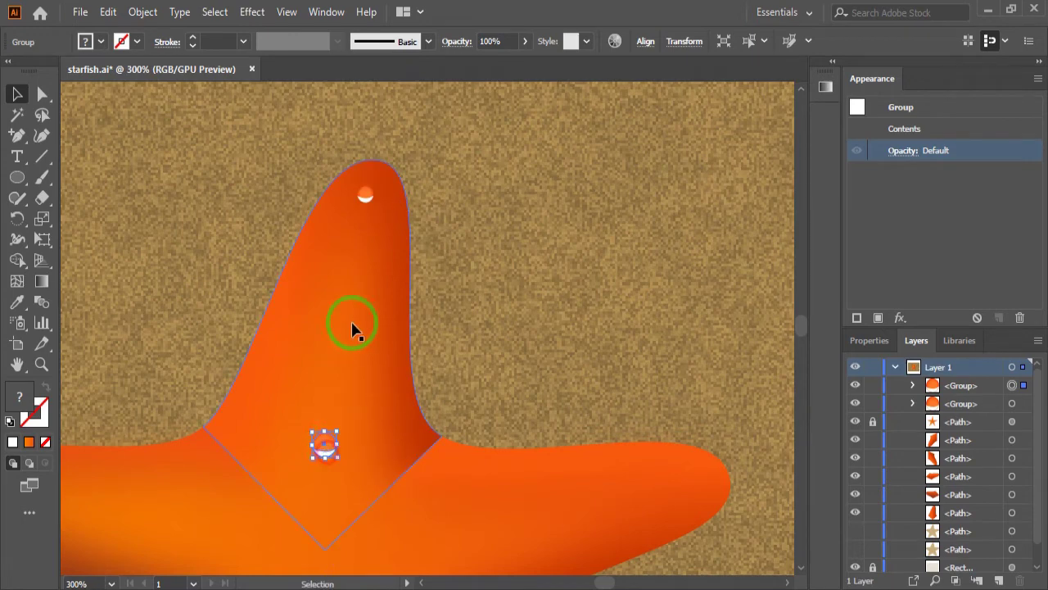
- Reposition the two beads lower on the arm and shrink the smaller one
left_click(374, 189)
mouse_move(316, 452)
left_mouse_down()
mouse_move(329, 469)
mouse_move(347, 416)
mouse_move(330, 433)
left_mouse_up()
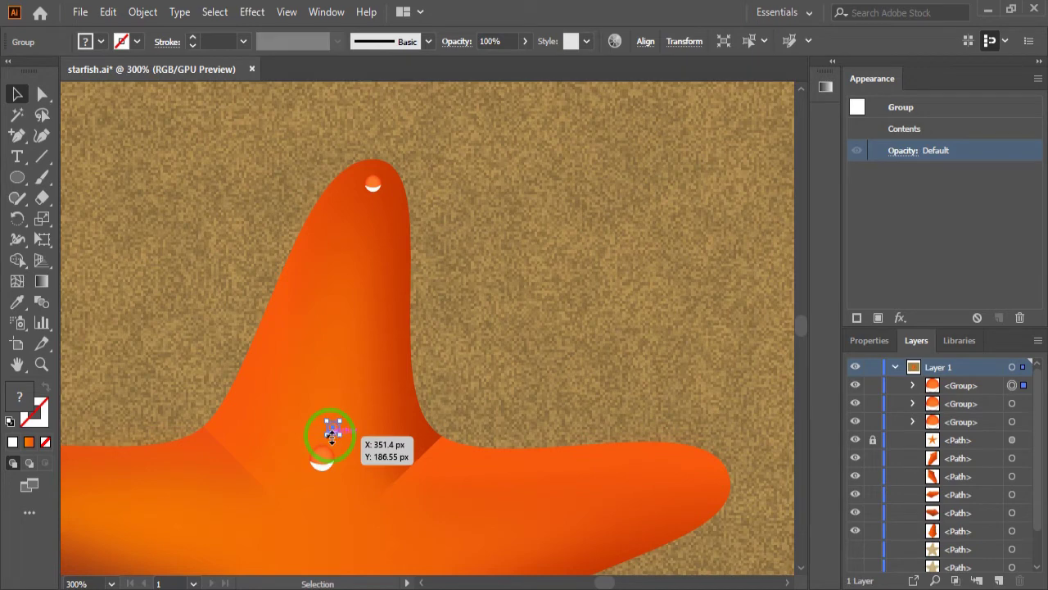
left_click(471, 409)
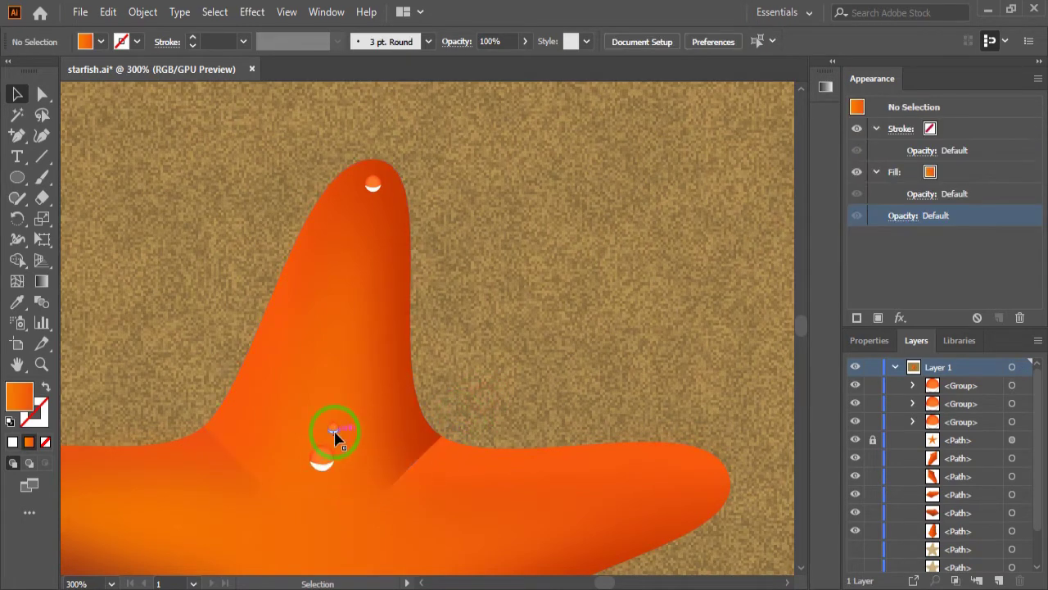
left_click_drag(334, 431, 334, 416)
left_click(445, 388)
left_click(328, 461)
left_click_drag(328, 462, 326, 453)
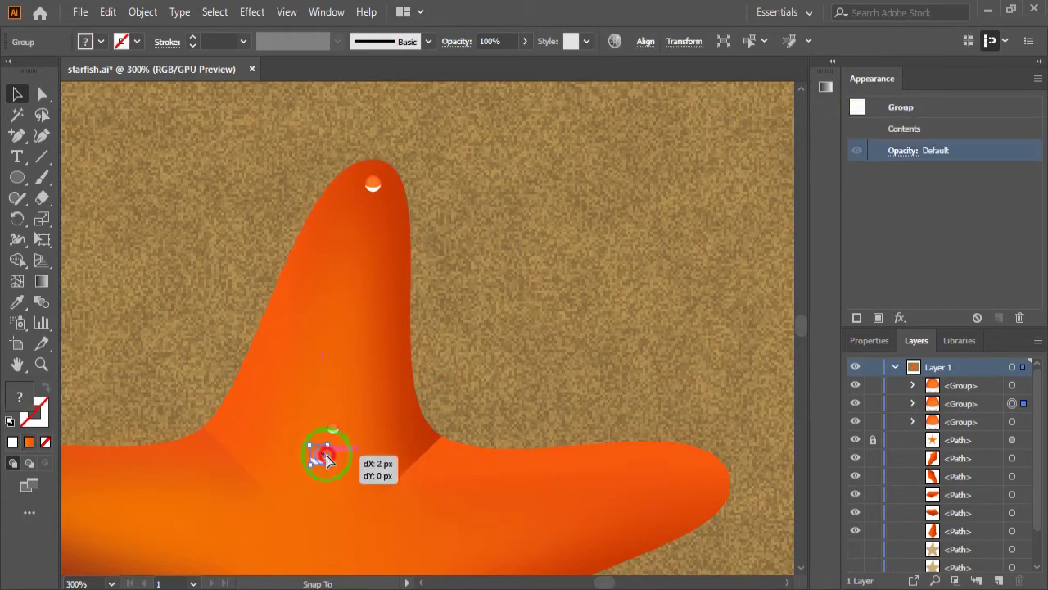
left_click(329, 428)
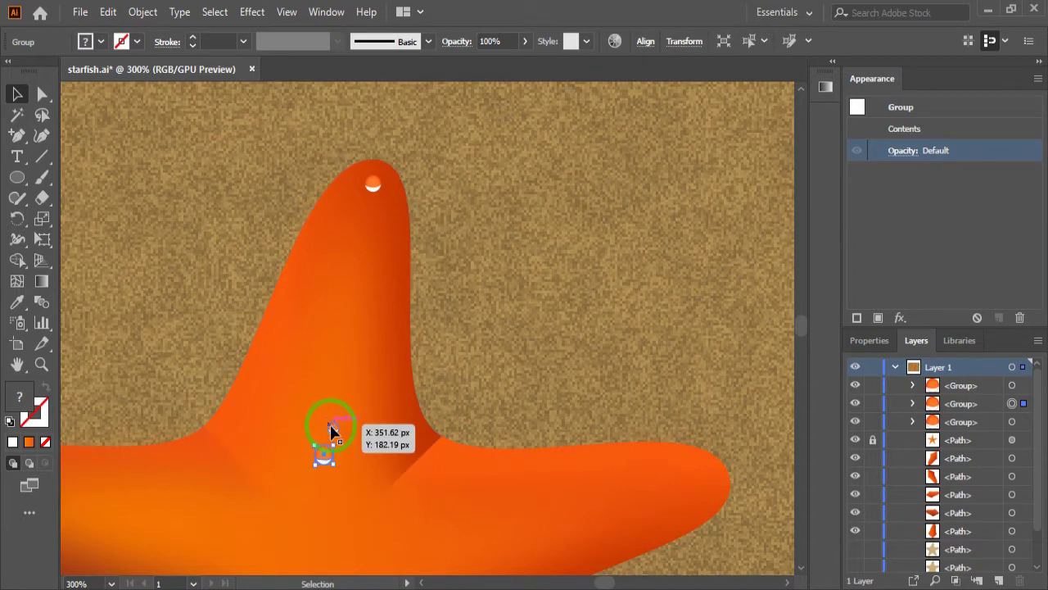
left_click_drag(337, 426, 339, 418)
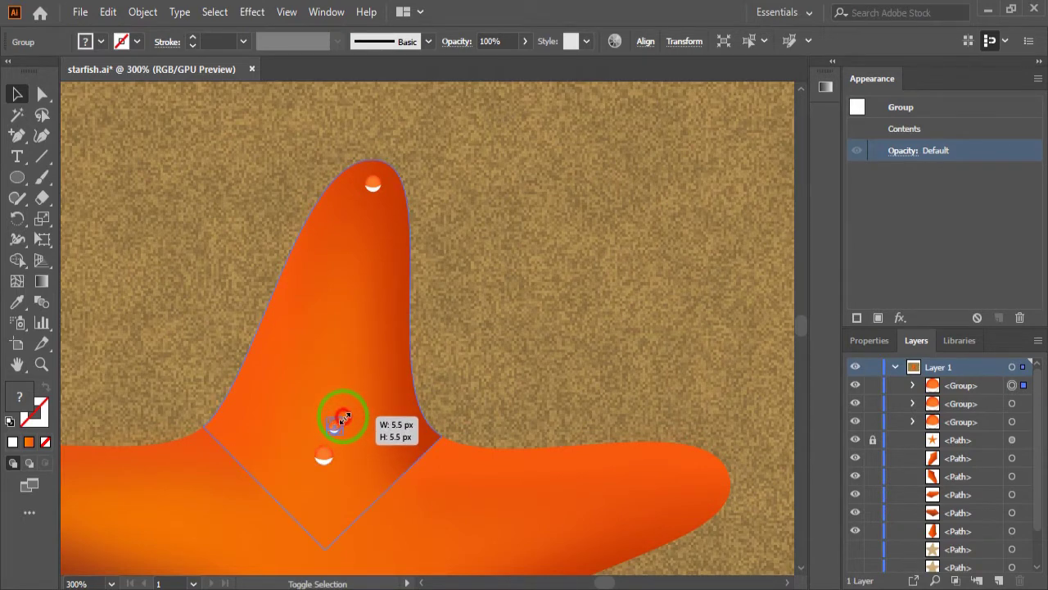
- Slightly resize the lower bead, then select both beads together
left_click(485, 356)
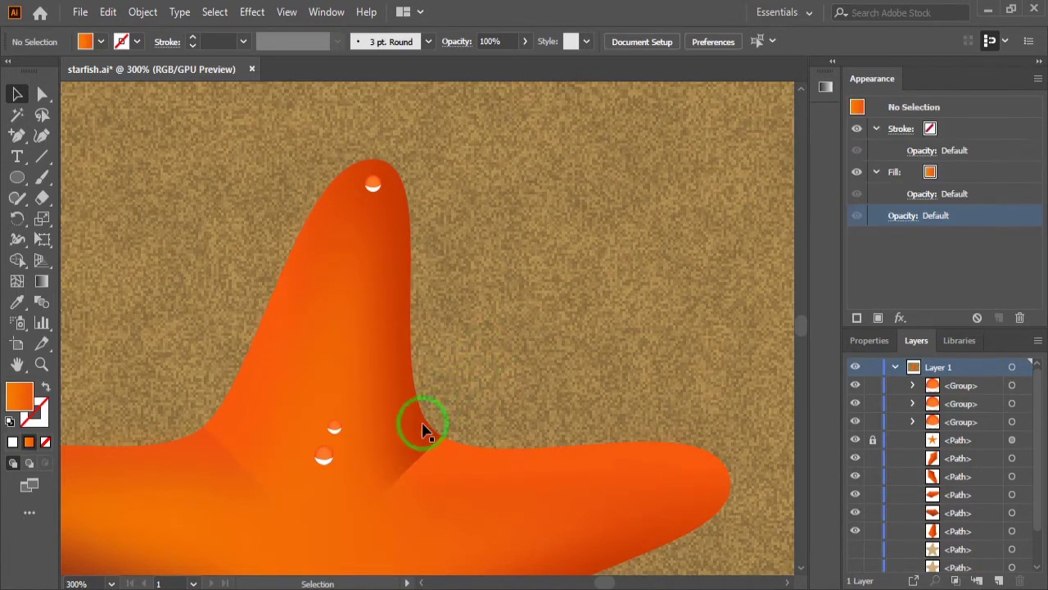
left_click(325, 455, "shift")
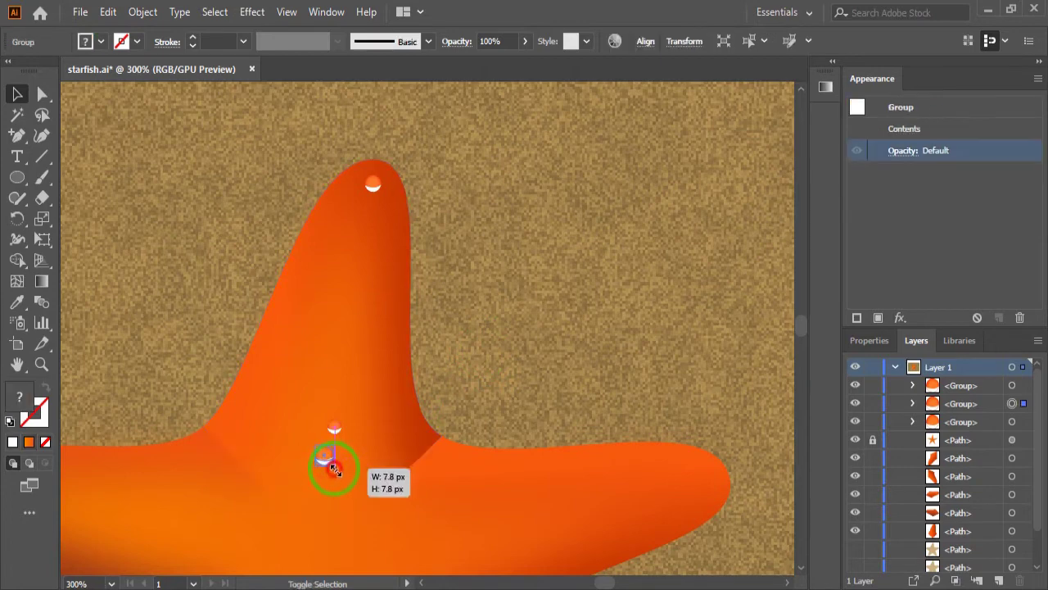
left_click_drag(333, 469, 334, 464)
left_click(339, 427)
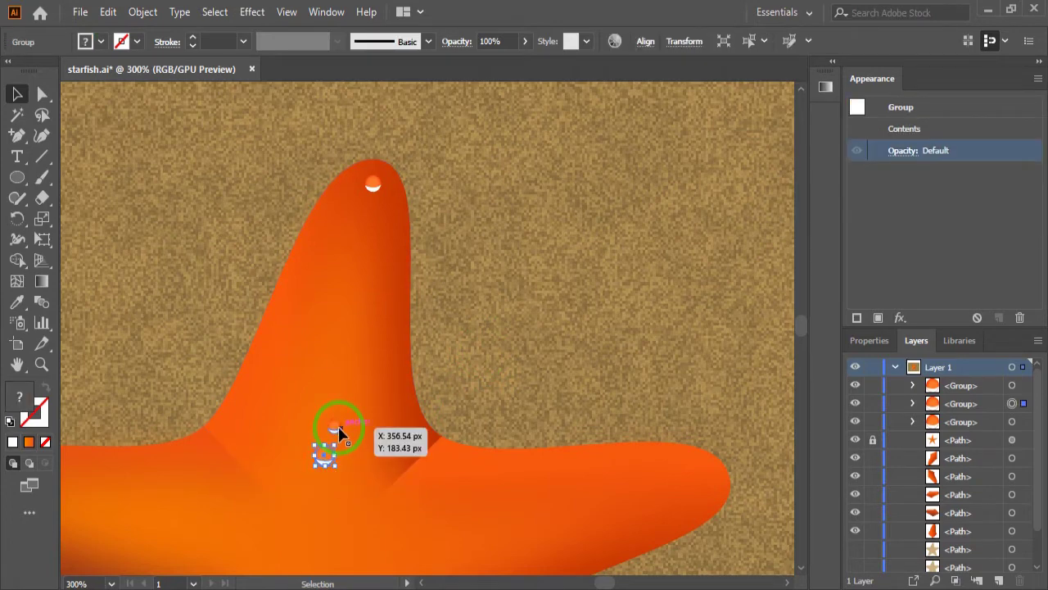
left_click(339, 426, "shift")
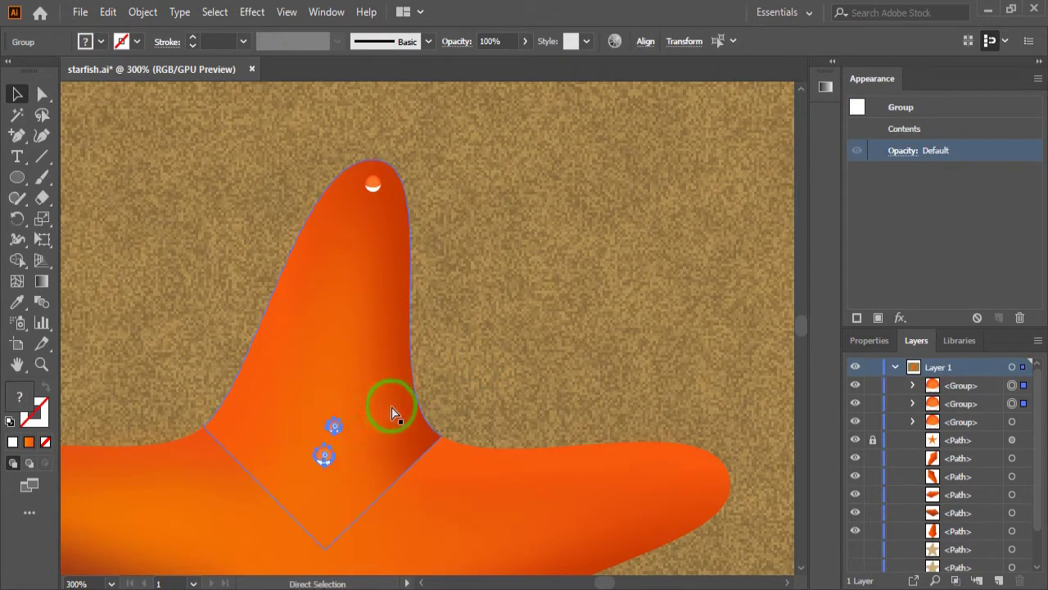
left_click(108, 11)
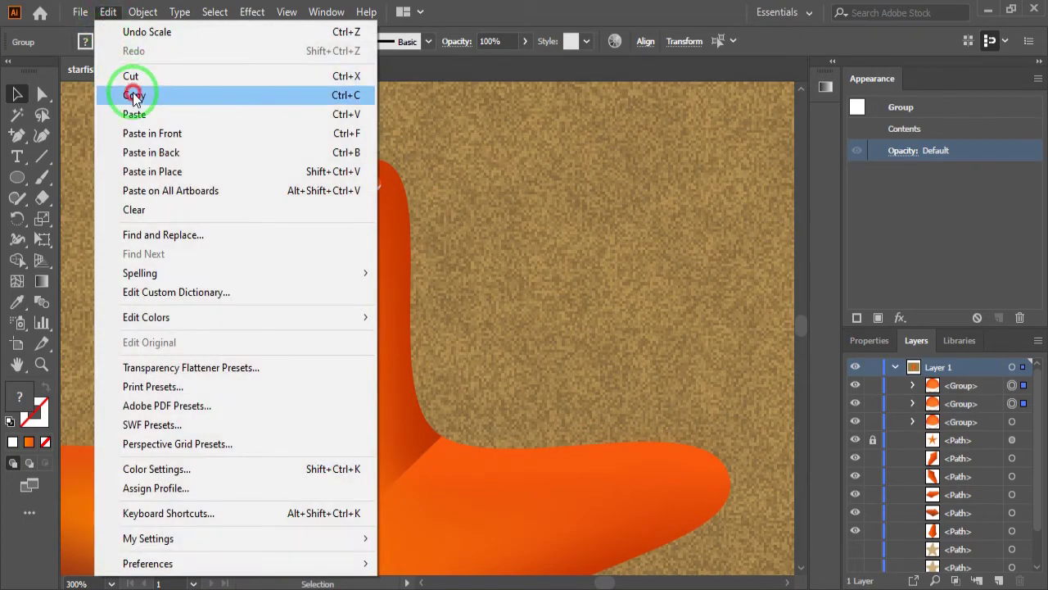
- Copy the bead pair and paste two copies in front, moving each further up the arm
left_click(133, 94)
left_click(107, 11)
left_click(173, 134)
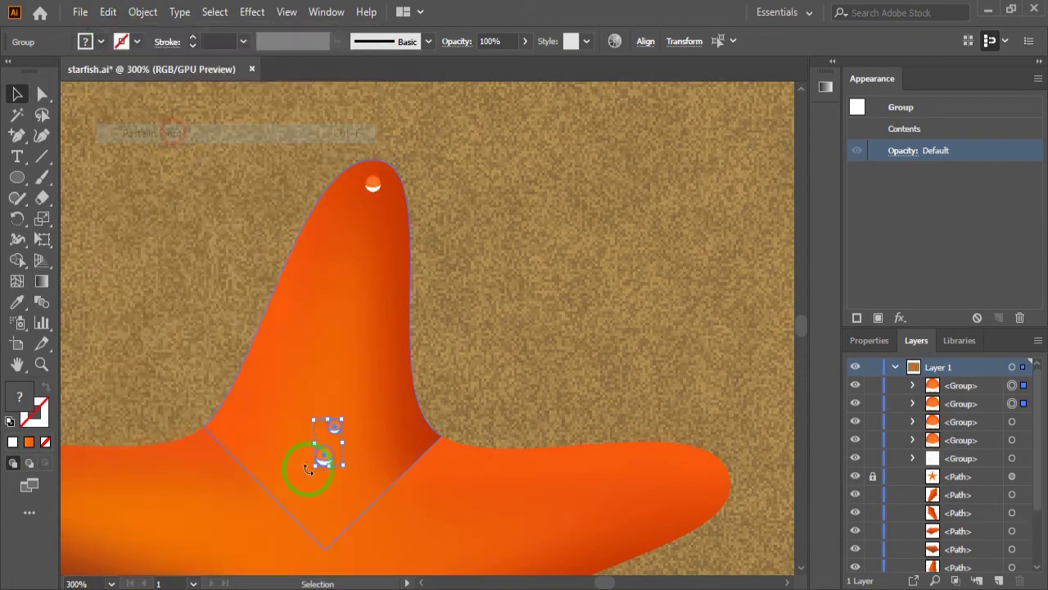
mouse_move(327, 453)
left_mouse_down()
mouse_move(344, 406)
mouse_move(329, 398)
left_mouse_up()
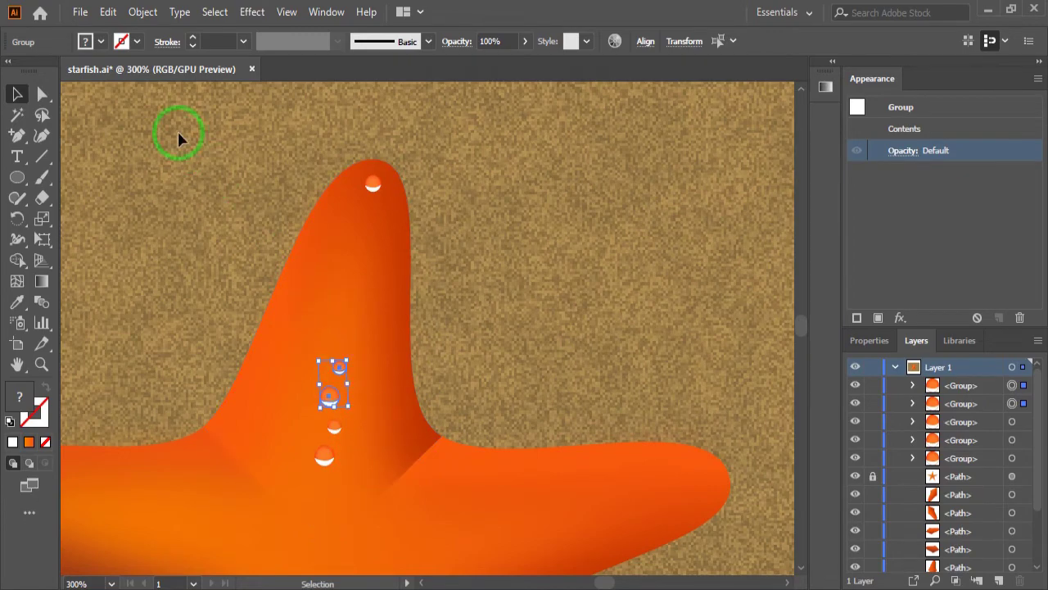
left_click(109, 14)
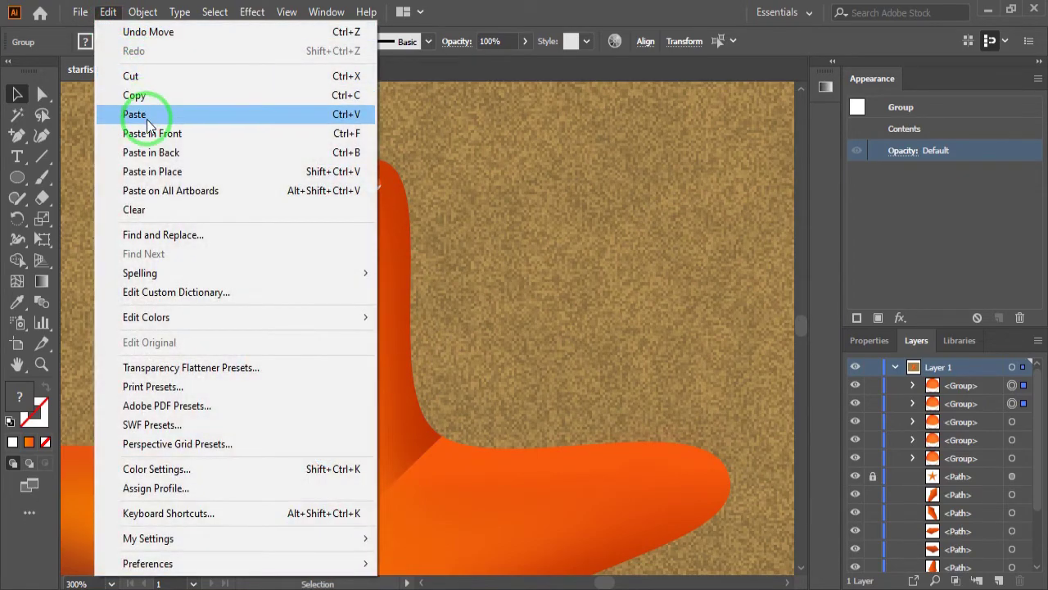
left_click(151, 132)
mouse_move(331, 451)
left_mouse_down()
mouse_move(344, 339)
mouse_move(425, 346)
mouse_move(344, 284)
left_mouse_up()
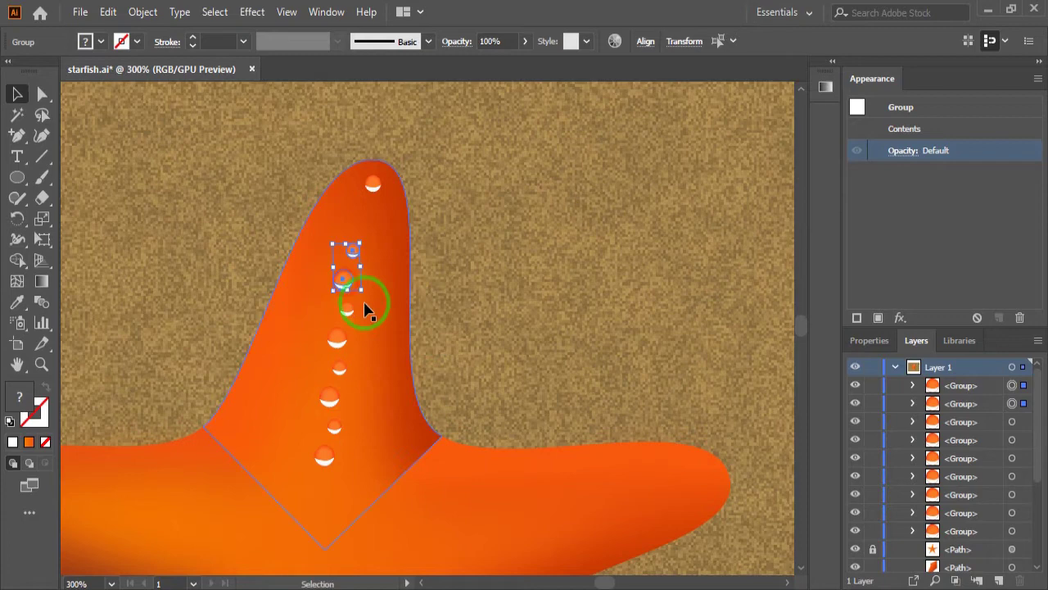
- Place another bead pair near the tip and nudge the tiniest dot onto the arm tip
left_click(427, 344)
left_click_drag(427, 346, 369, 234)
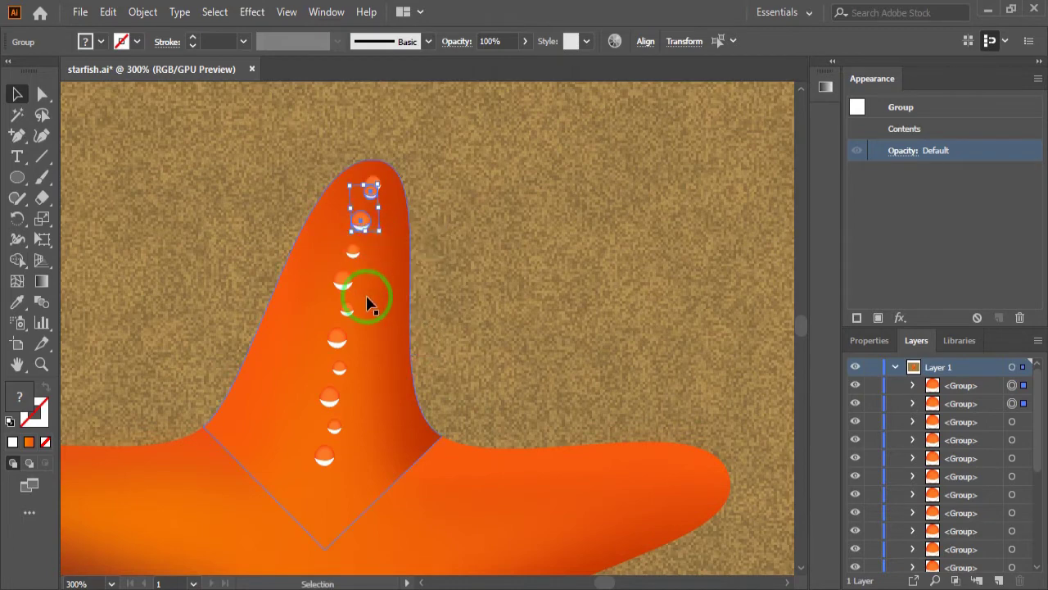
left_click(435, 199)
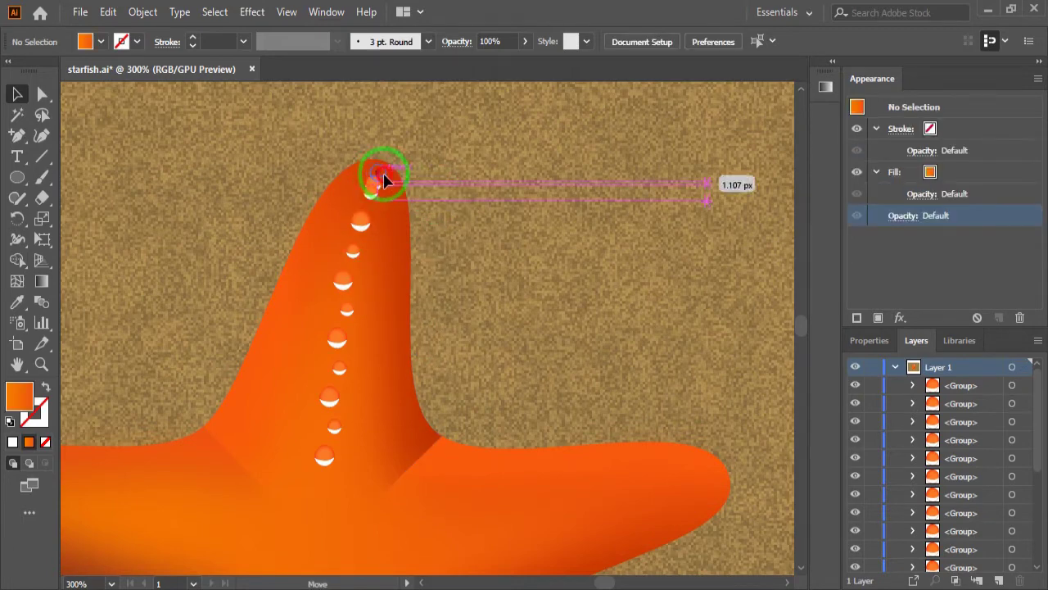
left_click_drag(379, 182, 376, 175)
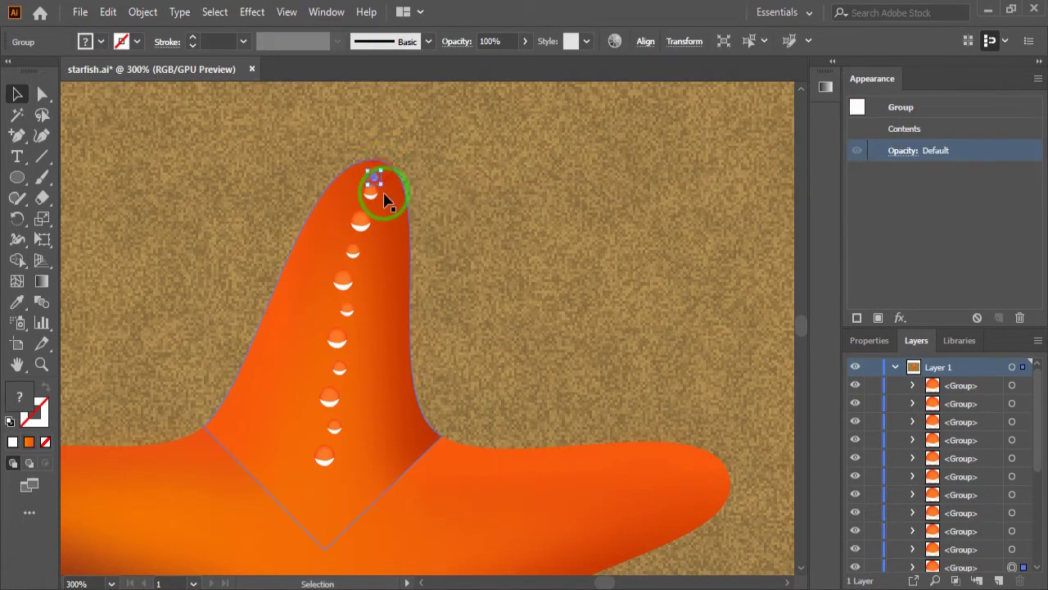
key("Up")
key("Up")
key("Right")
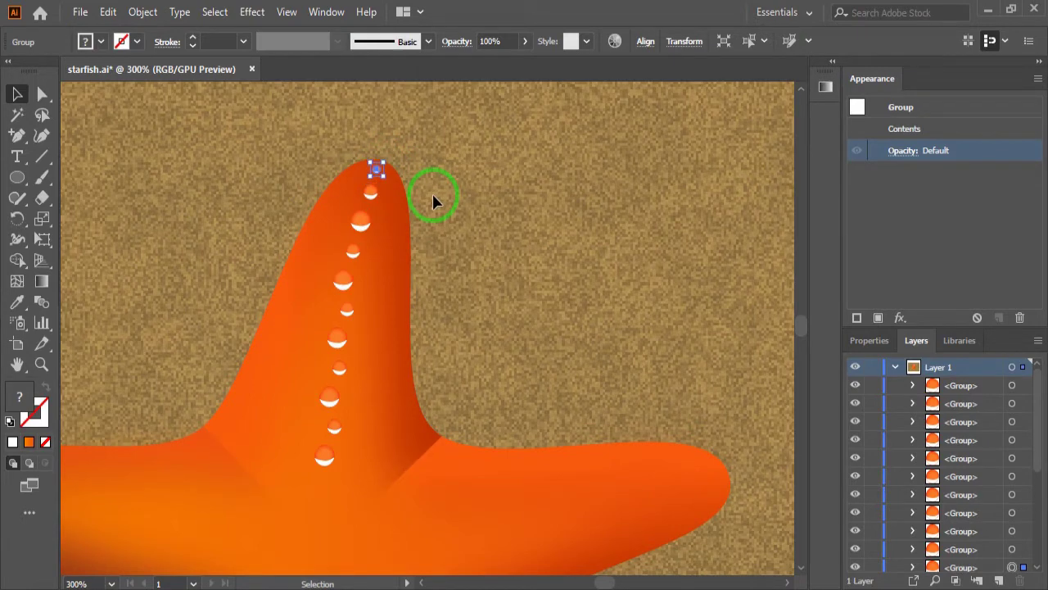
key("Right")
key("Right")
left_click(433, 193)
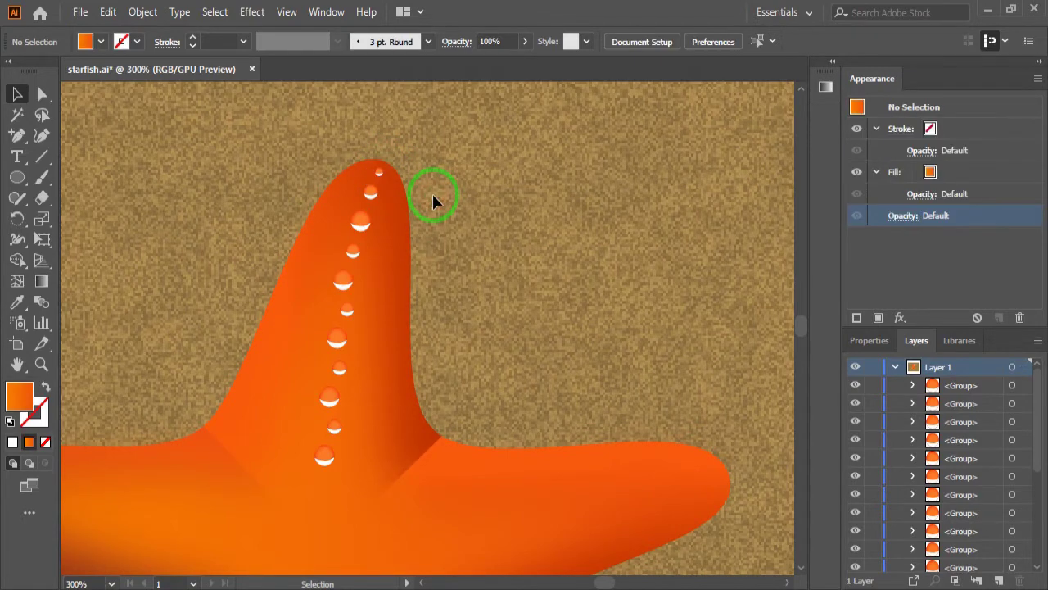
- Select all the beads along the top arm, from the lowest bead up to the tip dot
left_click(325, 457)
left_click(335, 429, "shift")
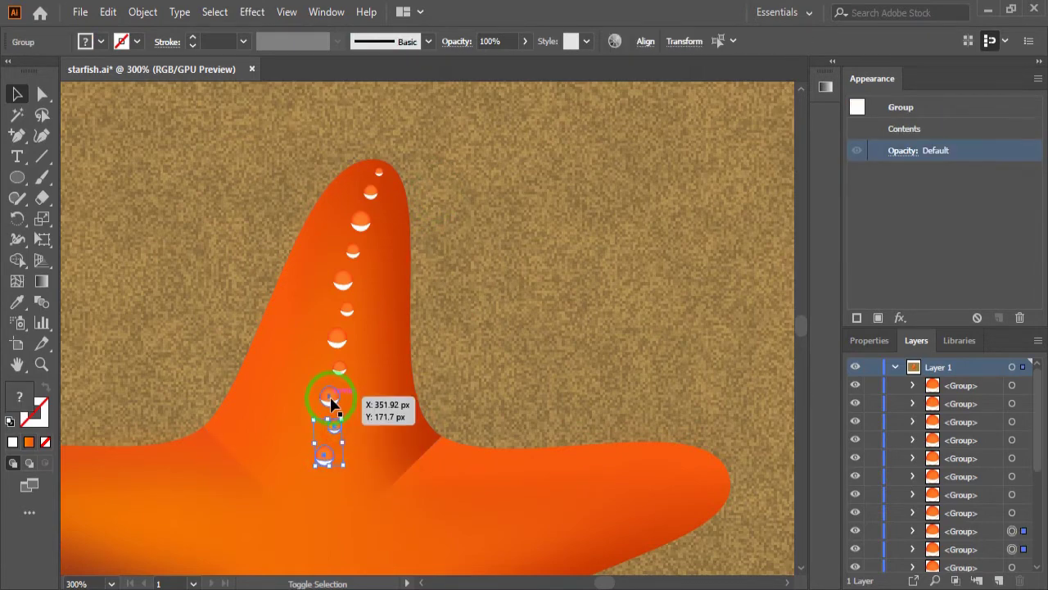
left_click(330, 396, "shift")
left_click(339, 369, "shift")
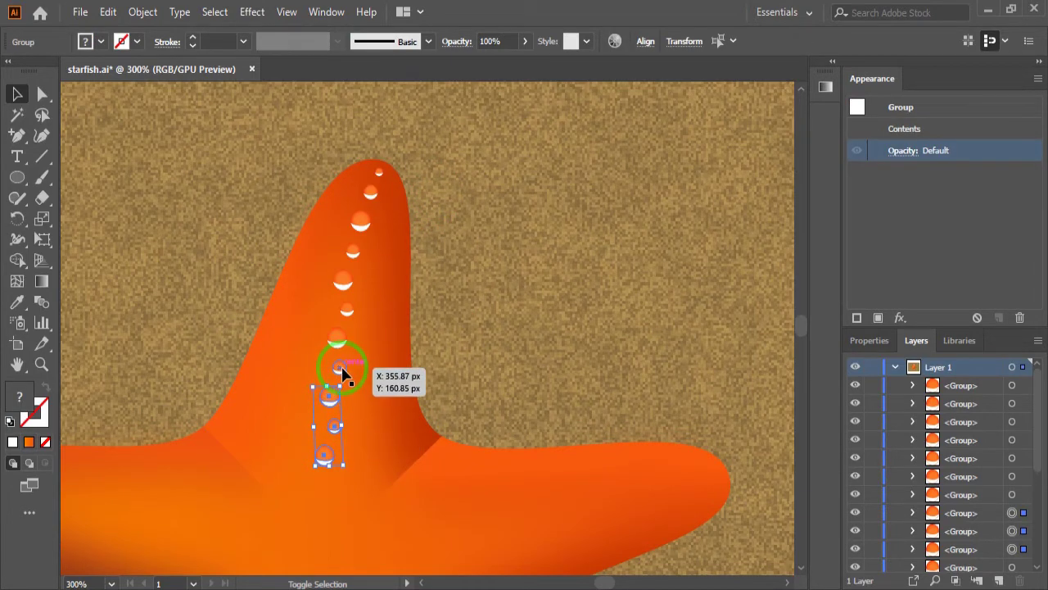
left_click(338, 341, "shift")
left_click(347, 311, "shift")
left_click(345, 283, "shift")
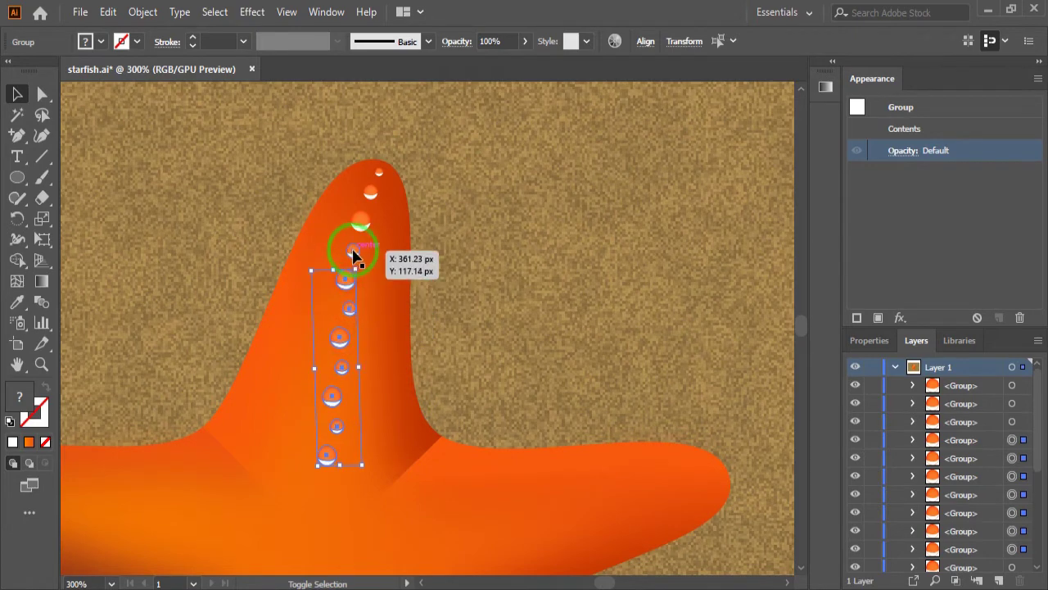
left_click(352, 253, "shift")
left_click(361, 222, "shift")
left_click(371, 192, "shift")
left_click(378, 173, "shift")
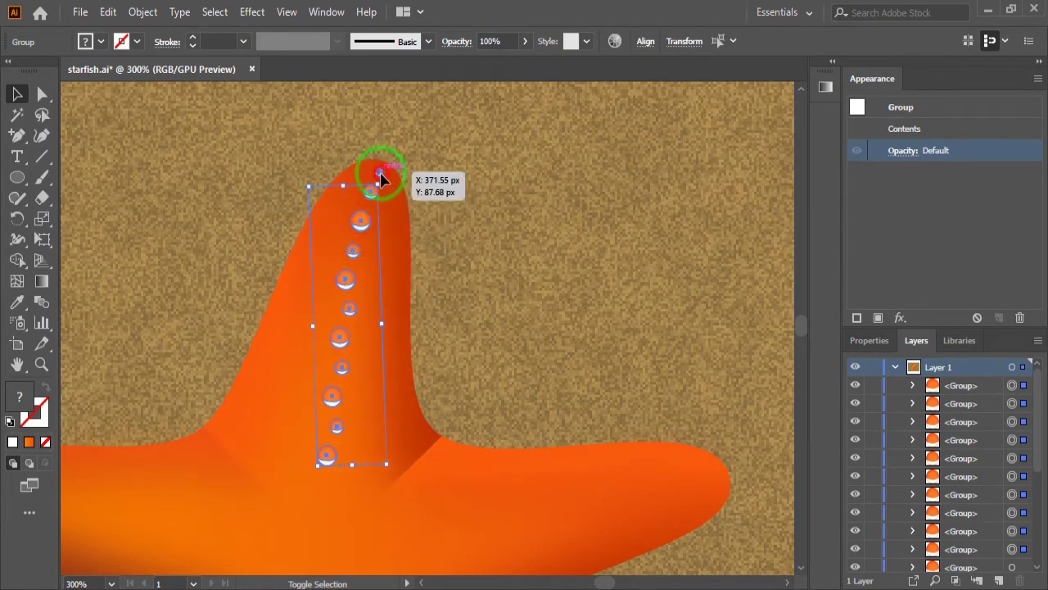
- Set the selected beads' blend mode to Color Dodge, then deselect them
left_click(905, 151)
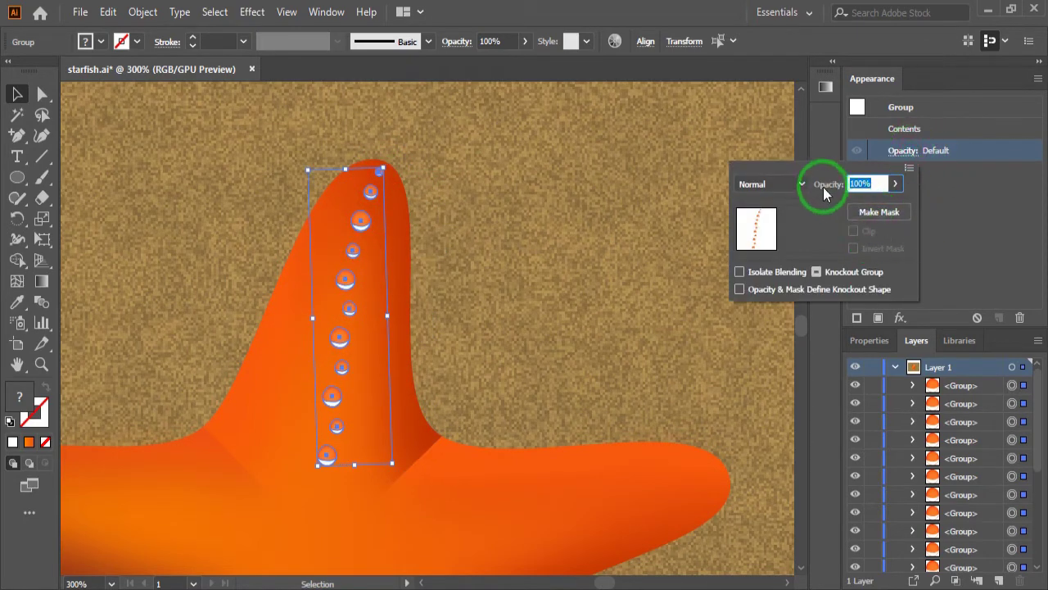
left_click(803, 183)
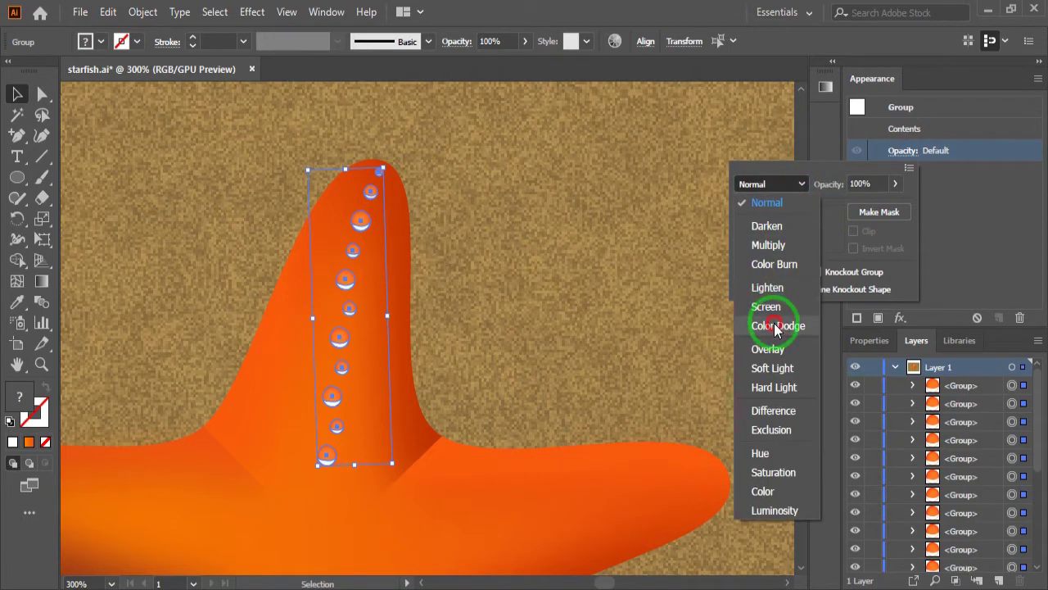
left_click(777, 326)
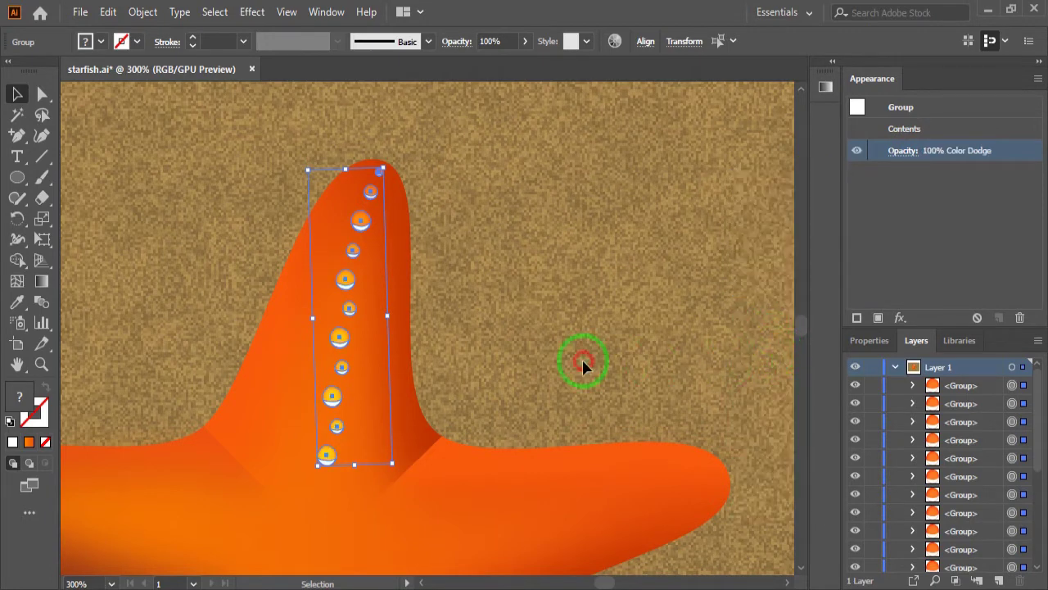
left_click(530, 375)
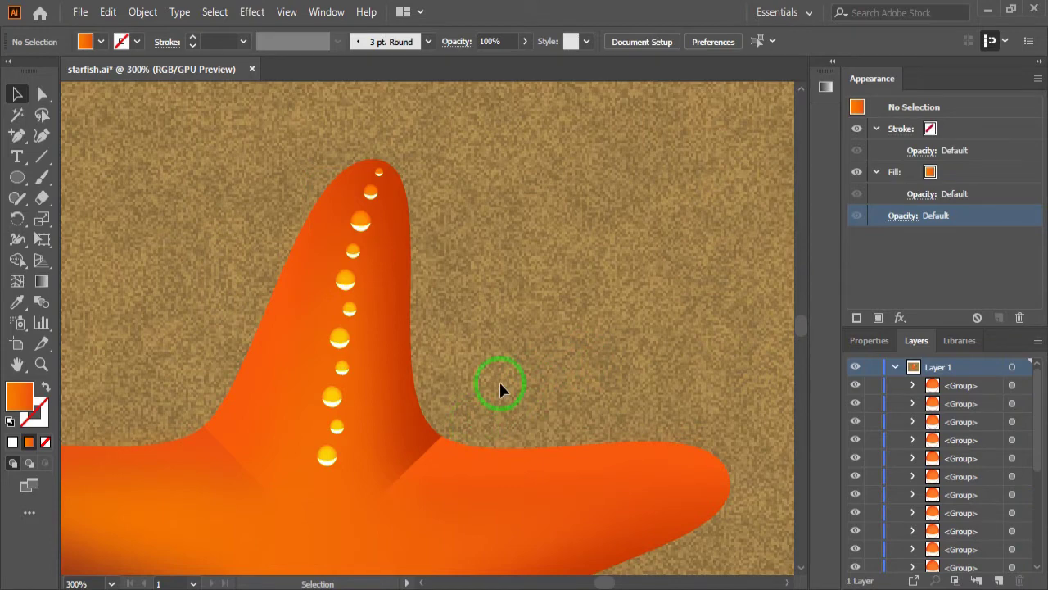
- Reposition the top dot so it sits snugly at the arm tip
scroll(499, 381, "down", 1)
scroll(501, 381, "down", 1)
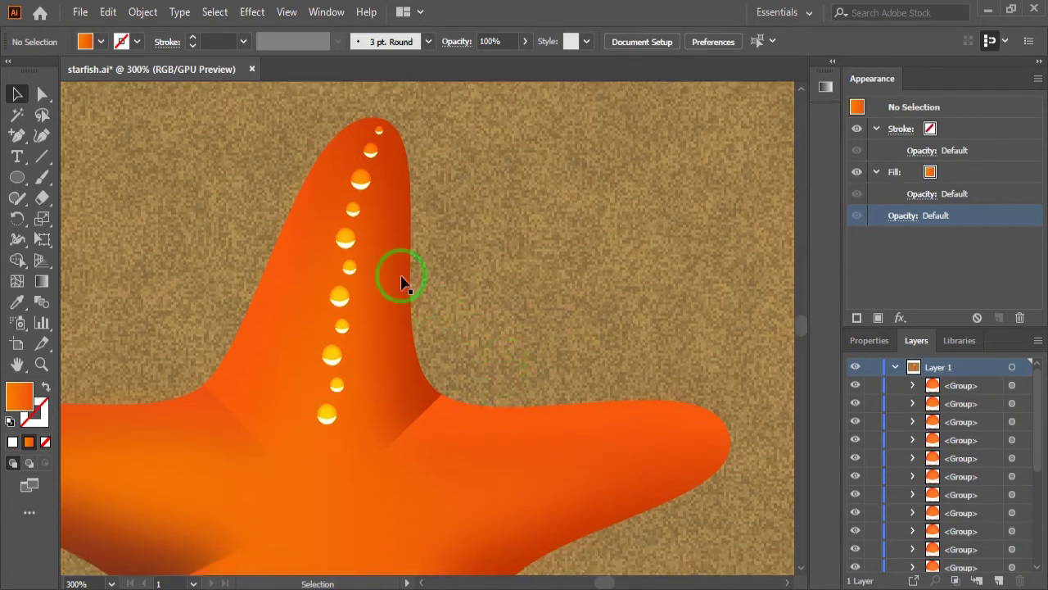
key("a")
left_click(378, 131)
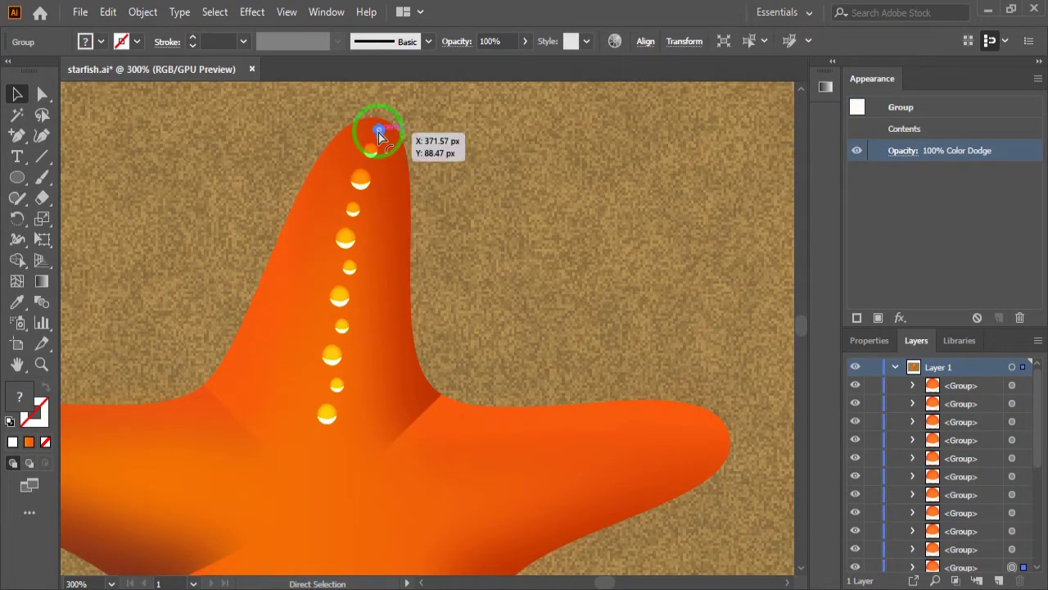
left_click_drag(378, 134, 393, 546)
- Move the small dot down the arm to rest just below the lowest bead
scroll(382, 132, "up", 4)
mouse_move(536, 465)
left_mouse_down()
mouse_move(543, 230)
mouse_move(548, 270)
left_mouse_up()
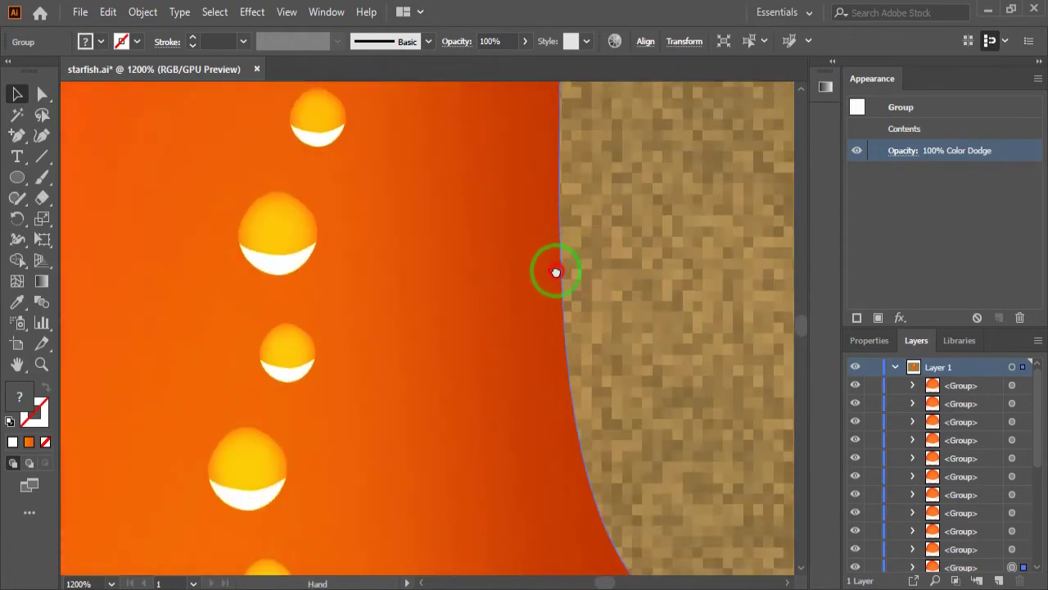
scroll(508, 189, "up", 2)
mouse_move(467, 92)
left_mouse_down()
mouse_move(444, 402)
mouse_move(409, 475)
left_mouse_up()
mouse_move(543, 489)
left_mouse_down()
mouse_move(633, 269)
mouse_move(621, 161)
left_mouse_up()
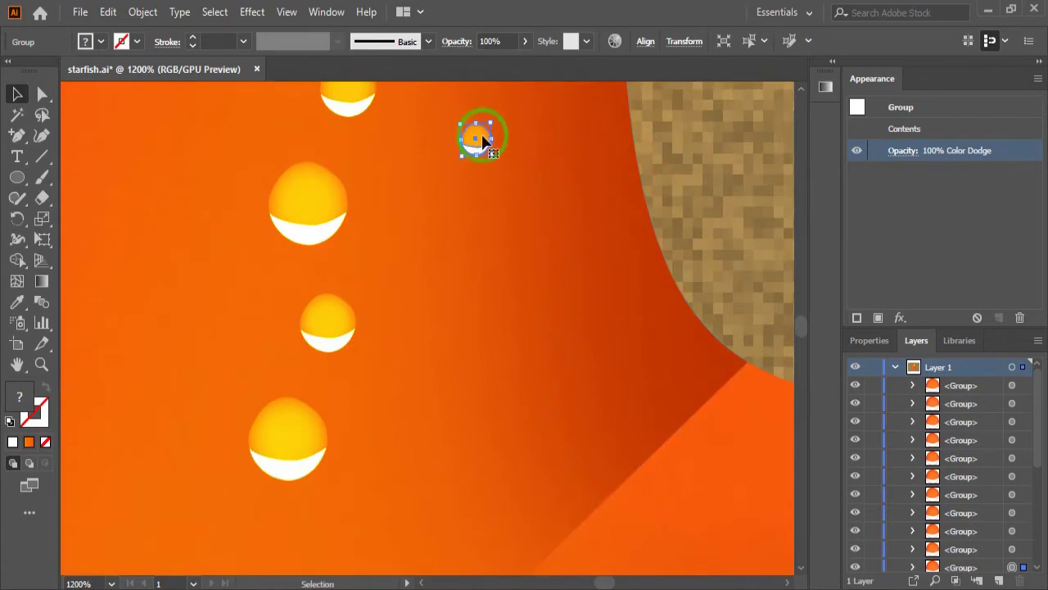
mouse_move(478, 137)
left_mouse_down()
mouse_move(445, 426)
mouse_move(398, 524)
mouse_move(389, 520)
left_mouse_up()
mouse_move(522, 428)
left_mouse_down()
mouse_move(573, 199)
mouse_move(615, 281)
mouse_move(603, 356)
left_mouse_up()
scroll(472, 227, "down", 2)
scroll(472, 227, "down", 2)
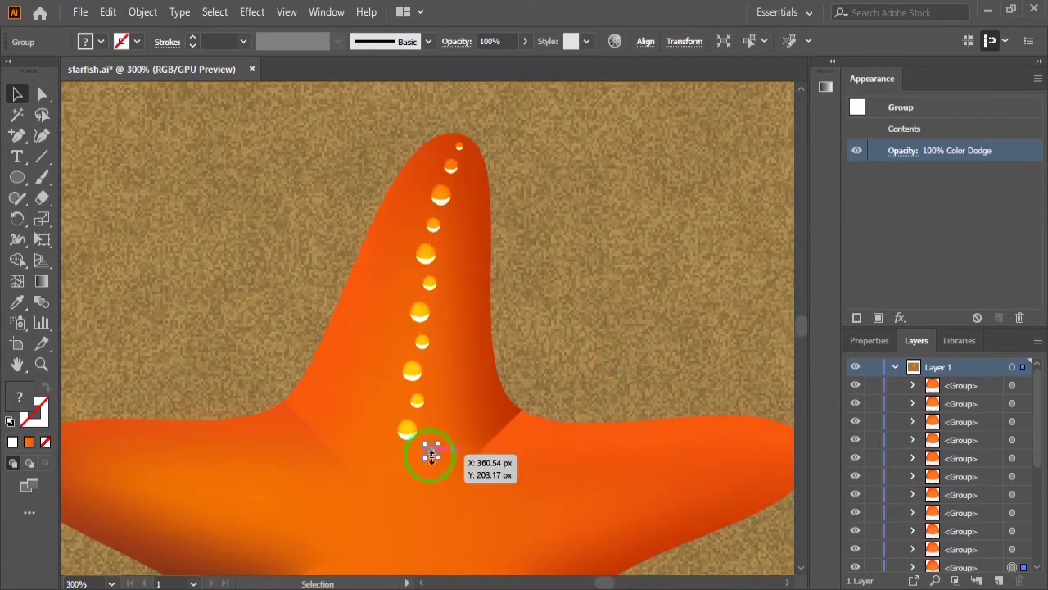
left_click_drag(430, 449, 406, 463)
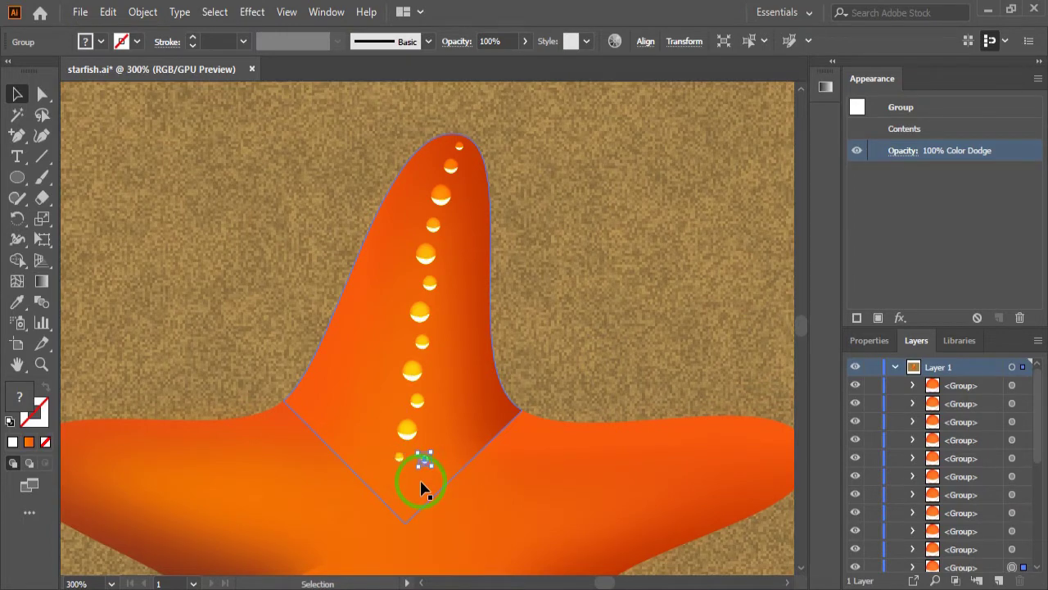
- Select a small dot at the arm base and nudge a copy of it up and left
key("ctrl")
key("ctrl")
key("ctrl+alt+bracketright")
key("ctrl")
key("ctrl")
left_click(421, 487, "ctrl")
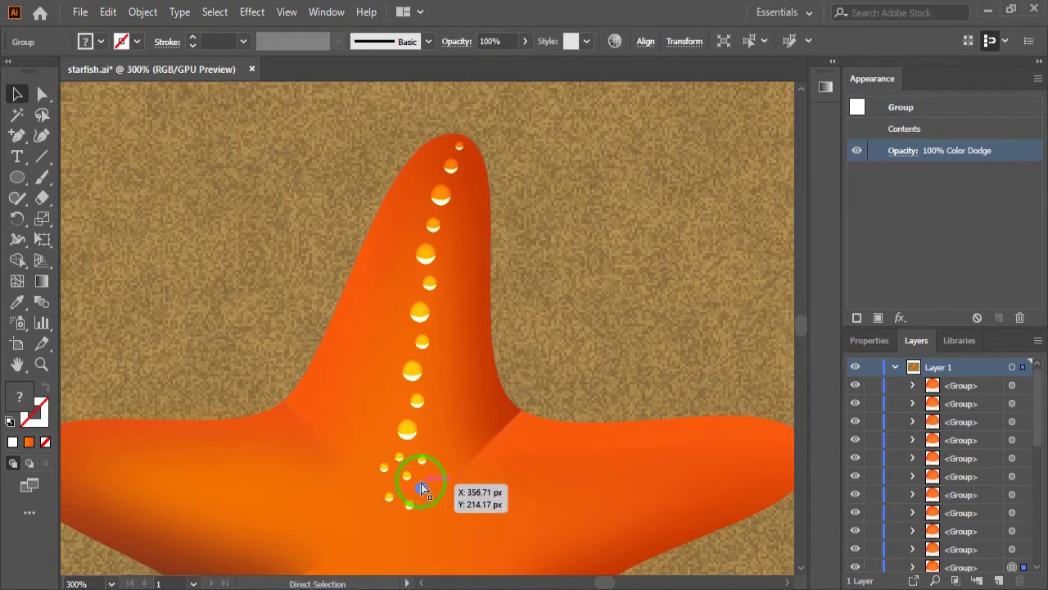
key("Left")
key("Up")
key("Left")
key("Left")
key("Up")
key("Up")
key("Left")
key("Left")
key("Up")
key("Up")
- Repeat the transform to add more dots in an arc at the arm base, then deselect
key("Up")
key("Right")
key("Up")
key("Up")
key("Up")
key("ctrl+alt+bracketleft")
key("ctrl+d")
key("ctrl+d")
key("ctrl+d")
key("Up")
key("Up")
key("Up")
key("Right")
key("Right")
key("Right")
left_click(572, 349)
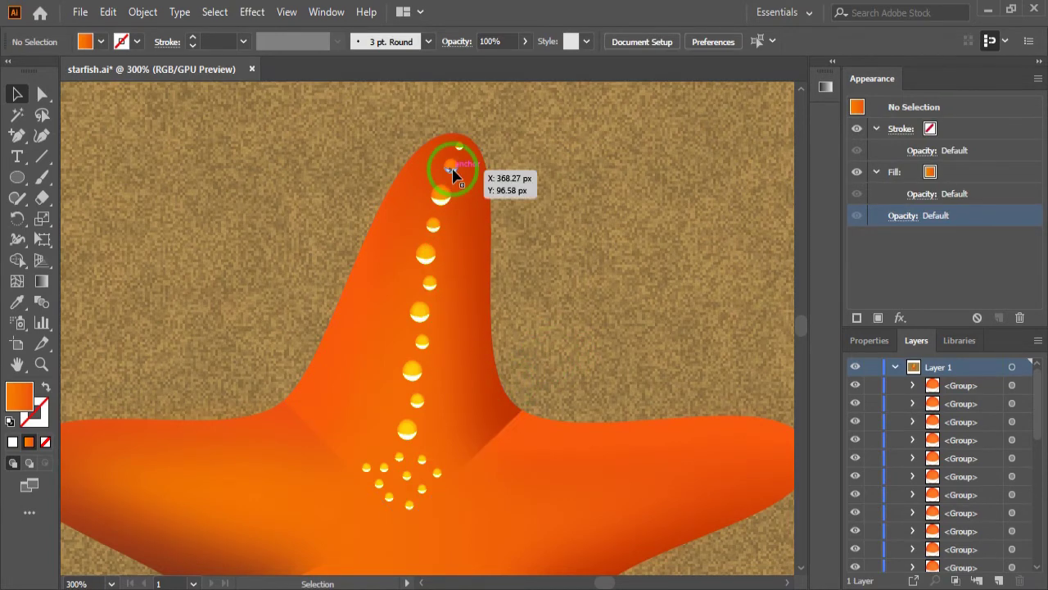
- Raise the tip dot slightly, then move the bottom dot to the arm's left base, rotated along the edge
left_click_drag(453, 172, 459, 148)
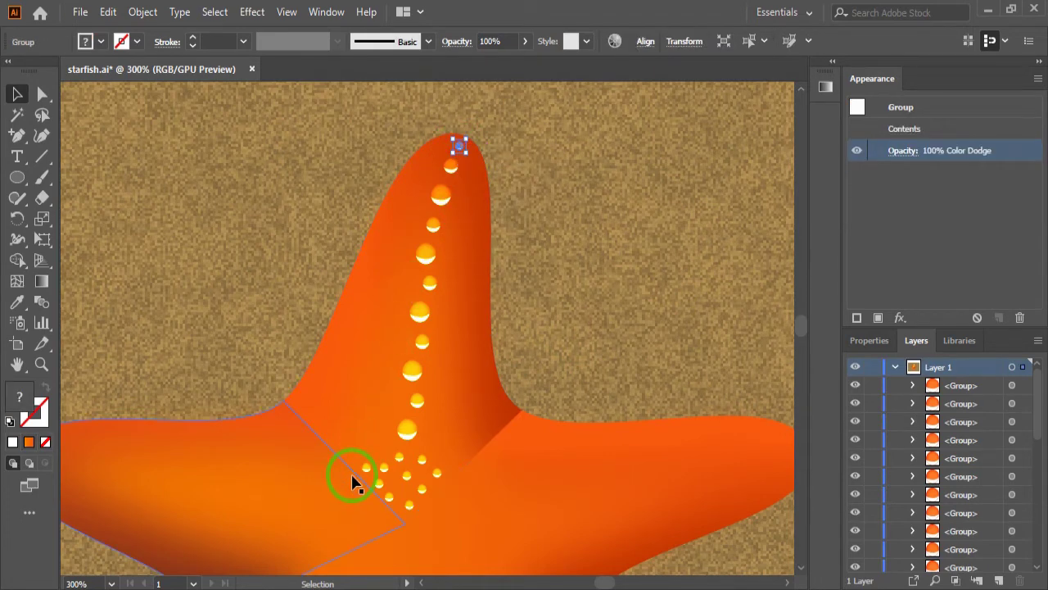
key("a")
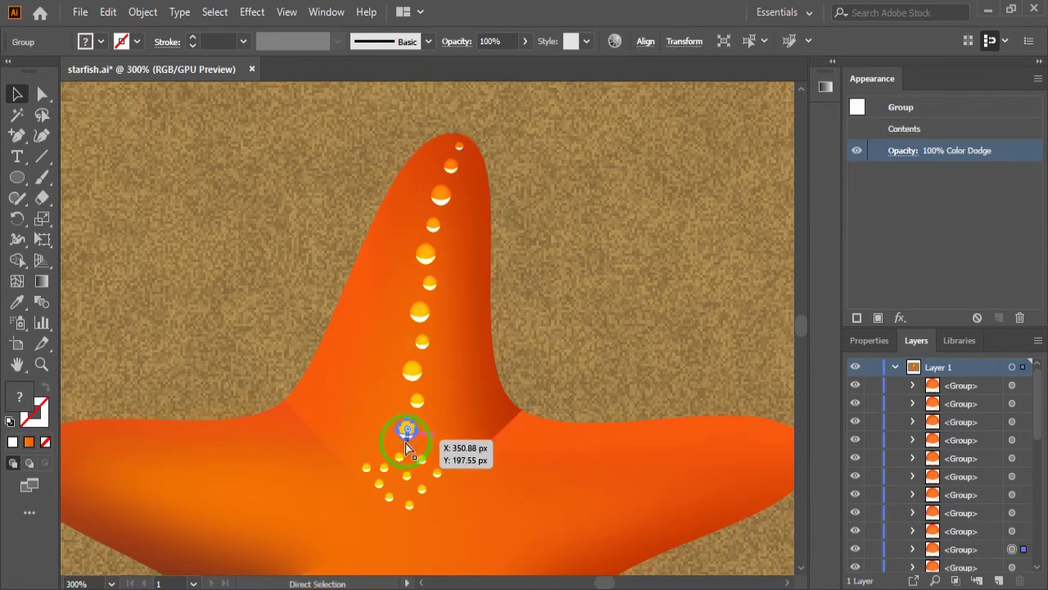
left_click(407, 432)
key("v")
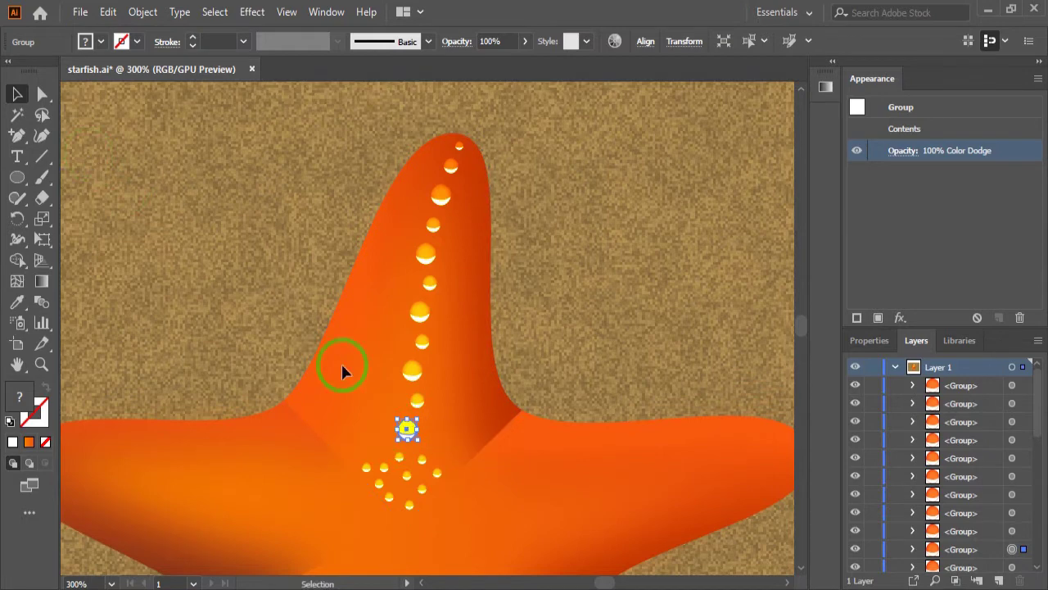
left_click_drag(411, 431, 319, 404)
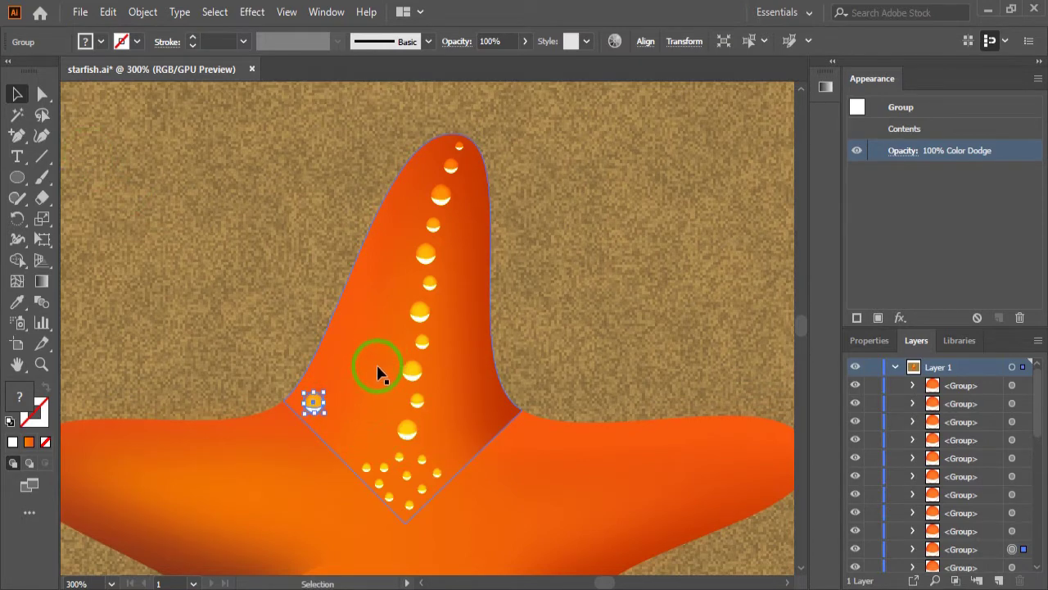
mouse_move(323, 419)
left_mouse_down()
mouse_move(333, 398)
mouse_move(332, 435)
mouse_move(316, 403)
left_mouse_up()
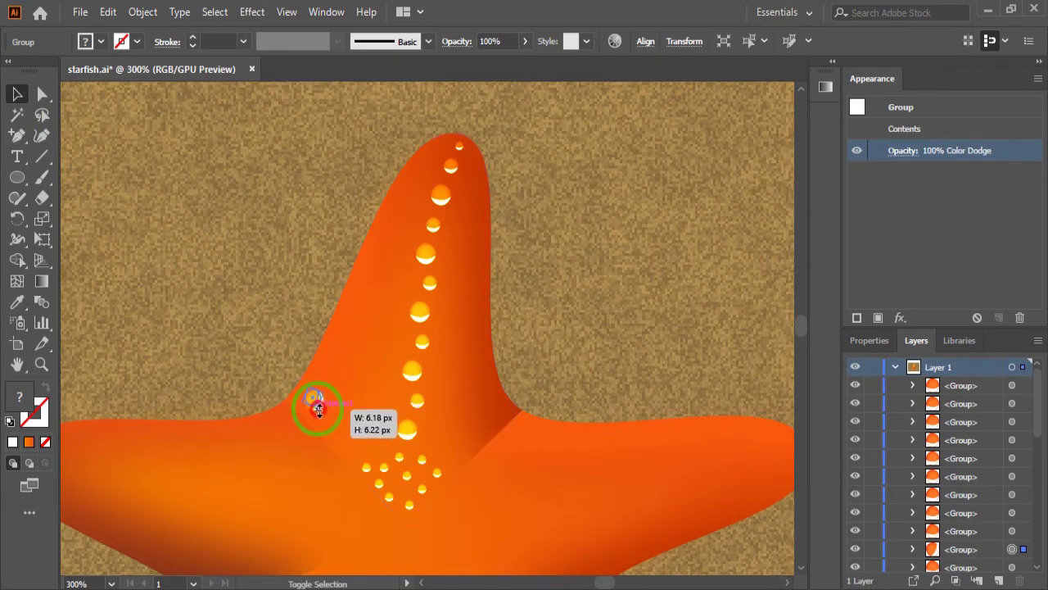
- Copy the arm-tip dot to the tip's left side and nudge it into place
left_click(557, 340)
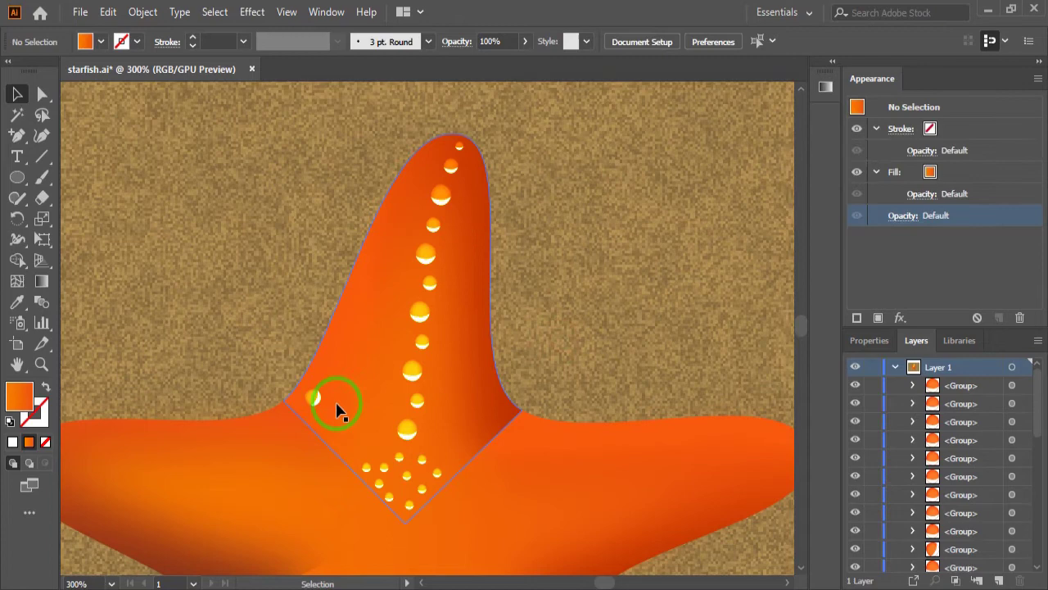
left_click(460, 152)
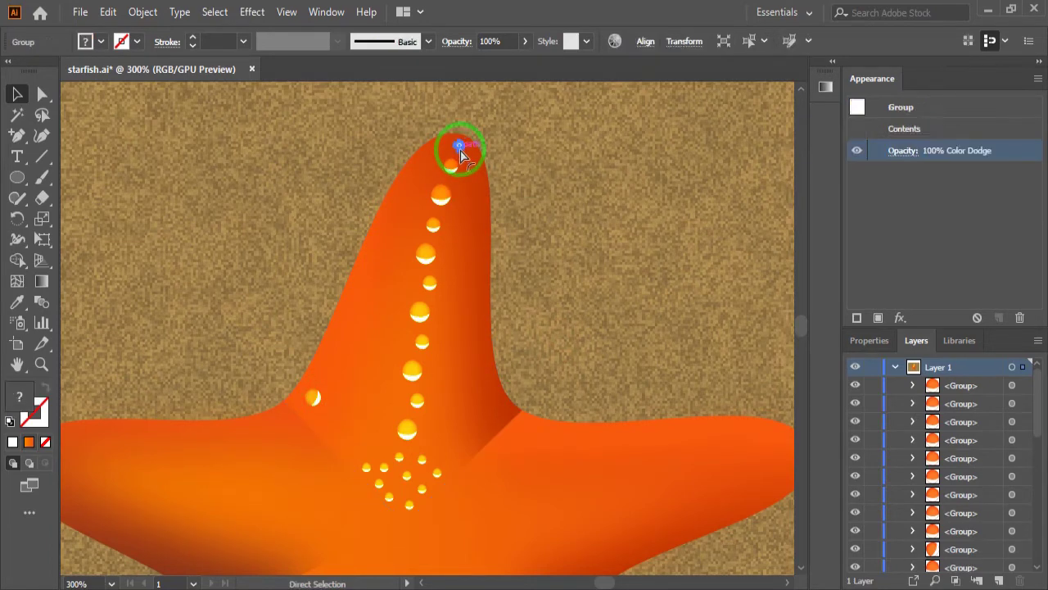
left_click_drag(316, 398, 434, 158)
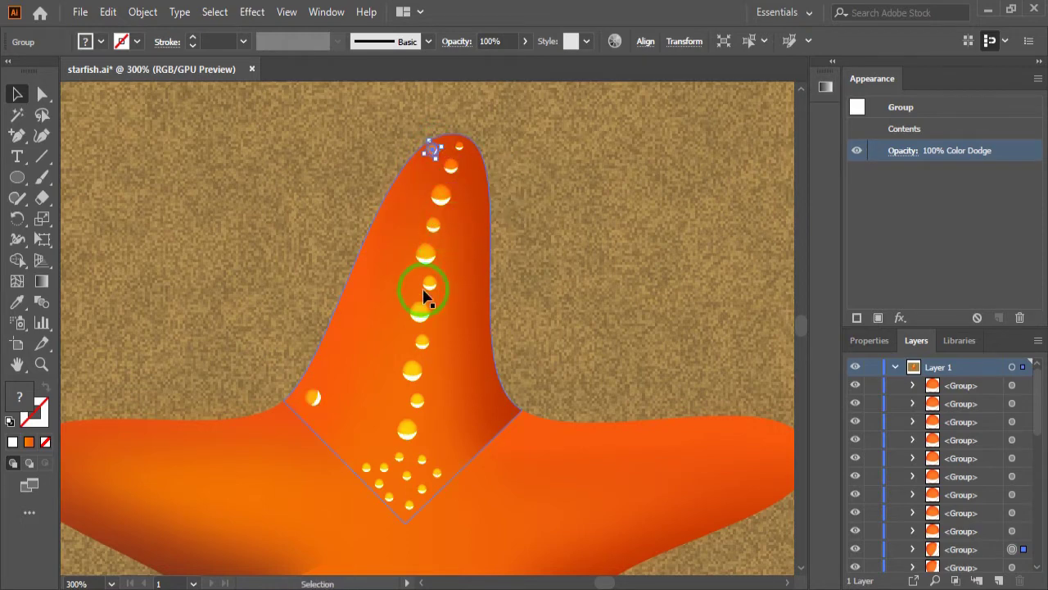
left_click_drag(313, 398, 306, 405)
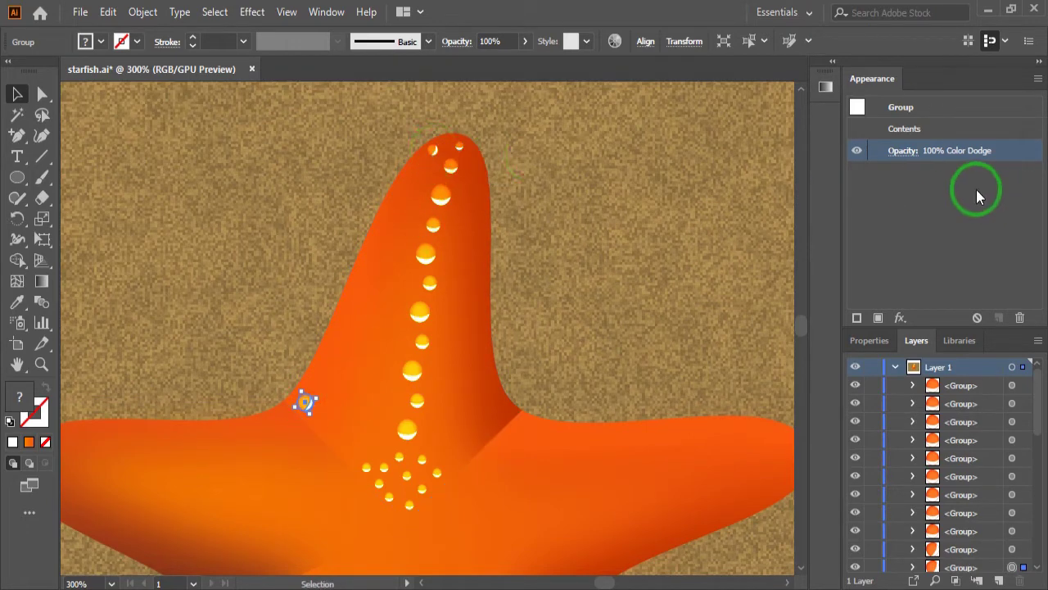
- Set the left base dot's blend mode to Hard Light
left_click(903, 151)
left_click(803, 184)
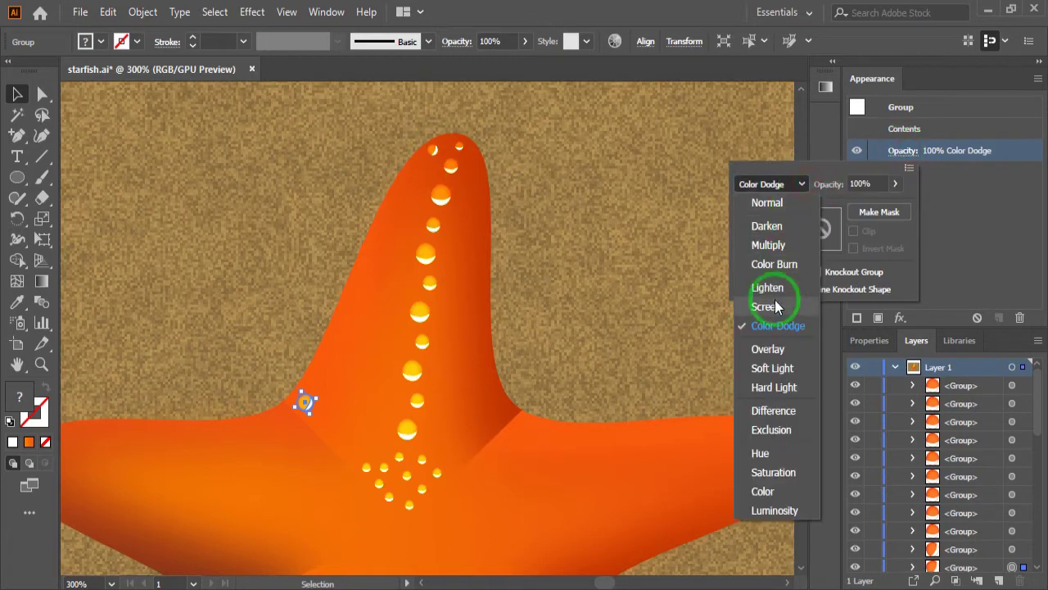
left_click(782, 386)
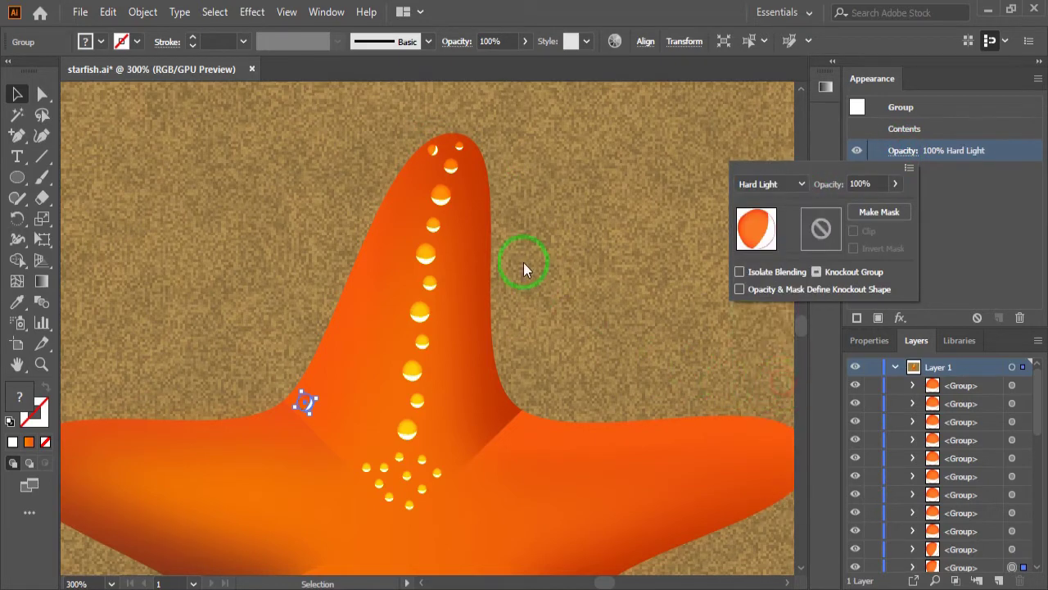
left_click(434, 152)
- Set the arm-tip dot to Hard Light as well and select it together with the left base dot
left_click(434, 152)
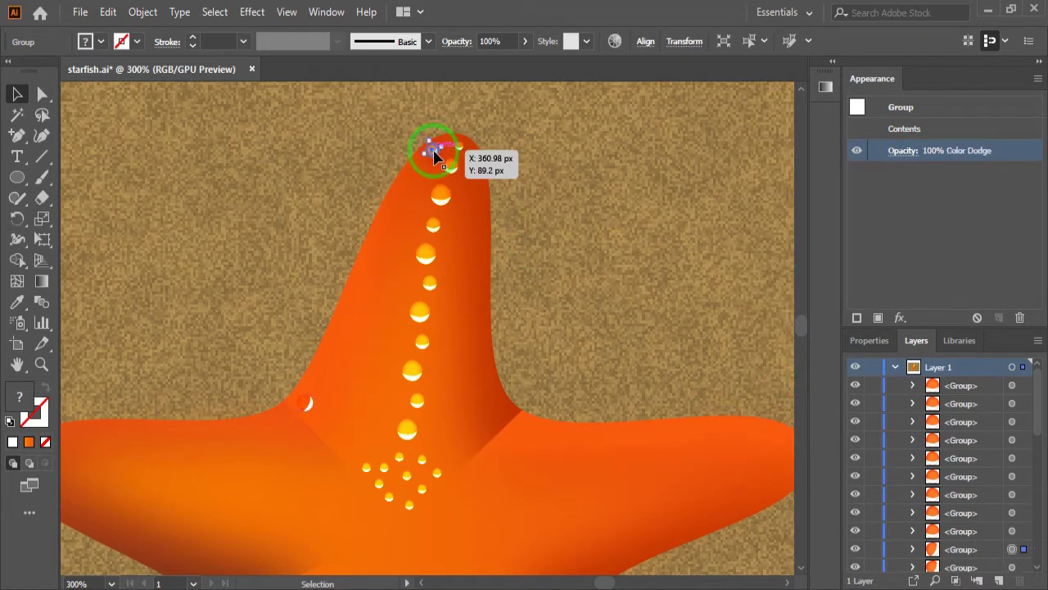
left_click(894, 158)
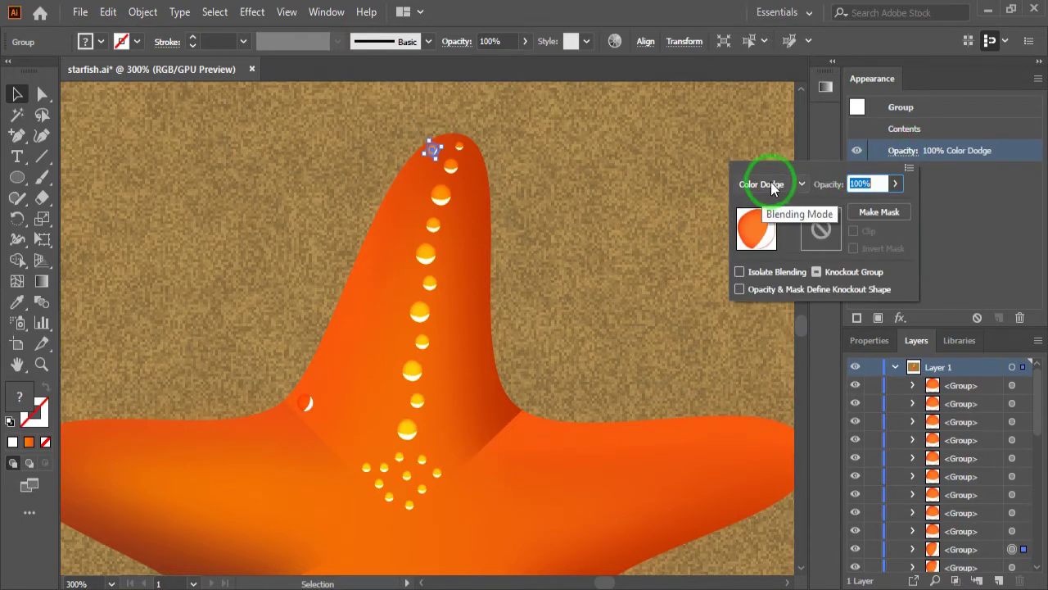
left_click(771, 183)
left_click(770, 388)
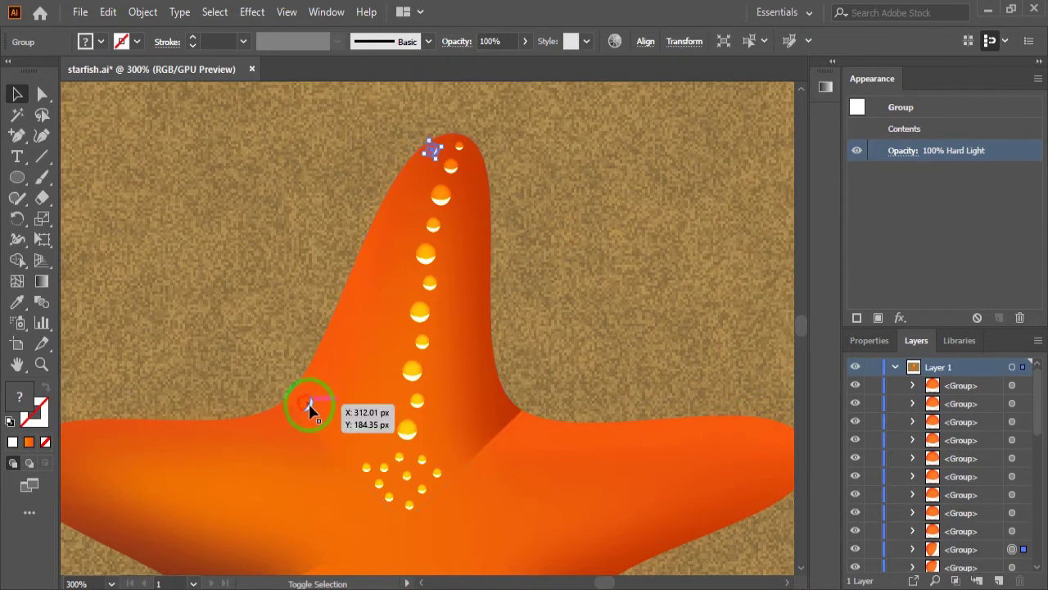
left_click(308, 406, "shift")
left_click(142, 12)
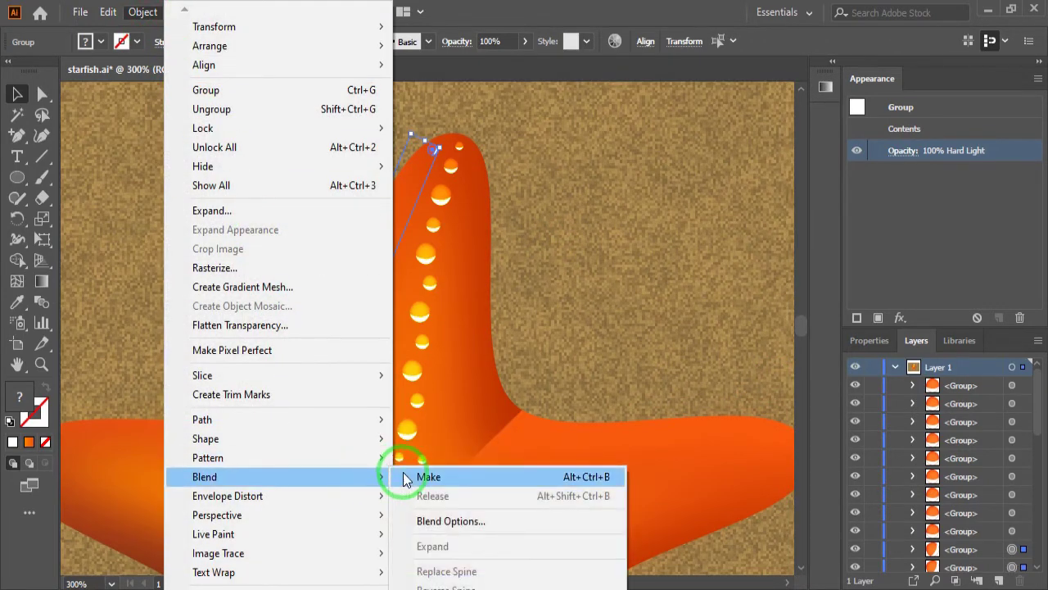
- Blend the two Hard Light dots, spacing the blend at a Specified Distance of 10 px
left_click(405, 476)
left_click(144, 12)
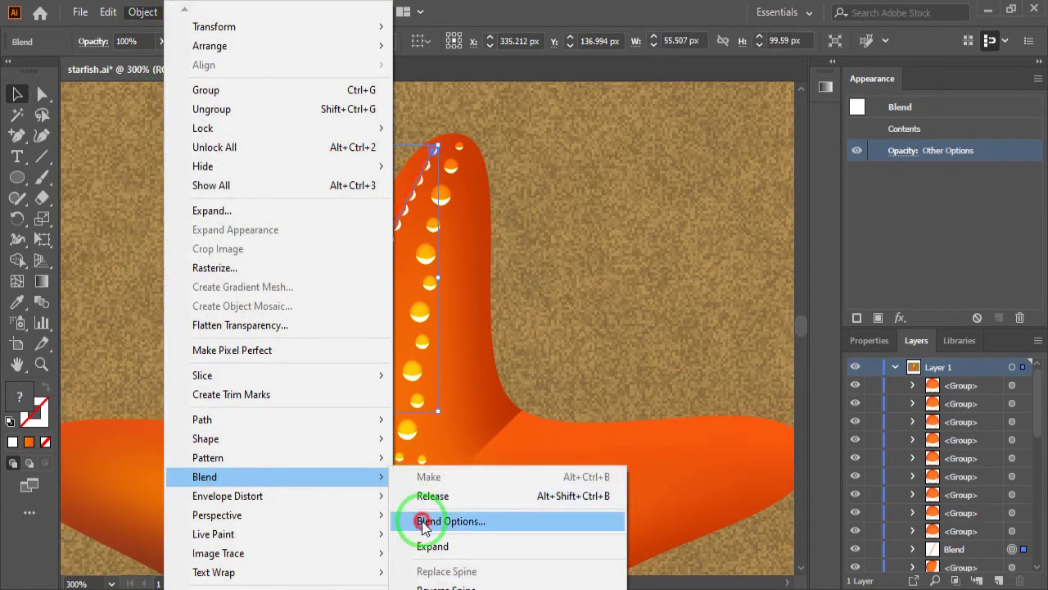
left_click(409, 514)
left_click(578, 321)
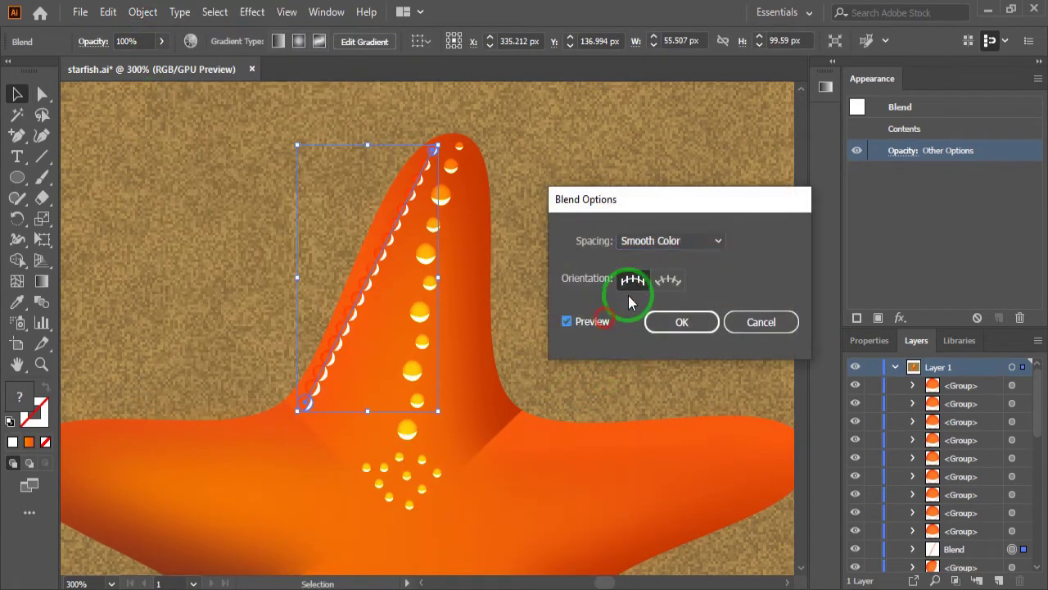
left_click(666, 241)
left_click(669, 297)
left_click(757, 241)
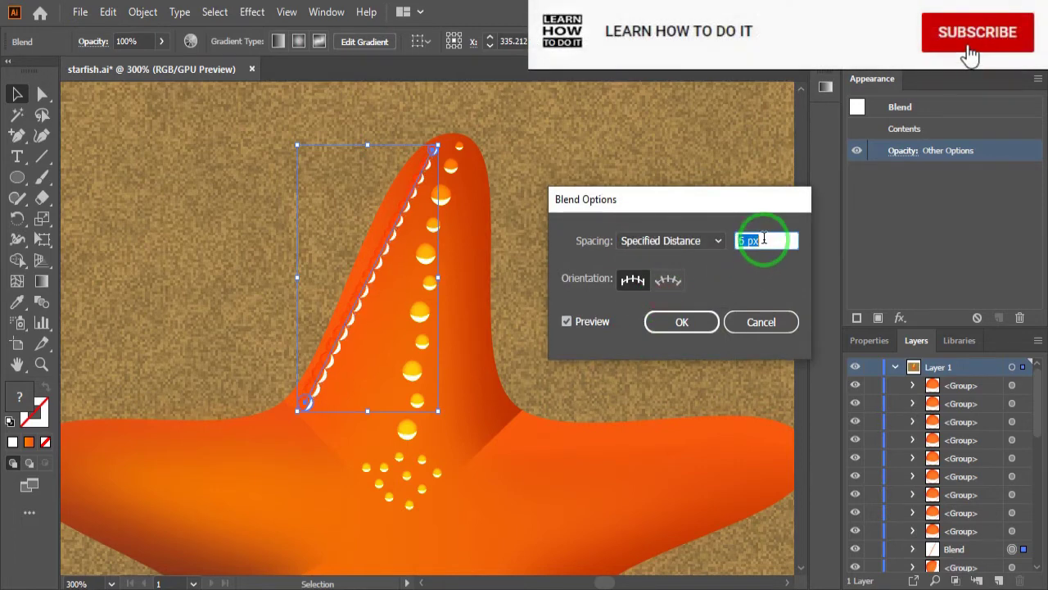
key("Up")
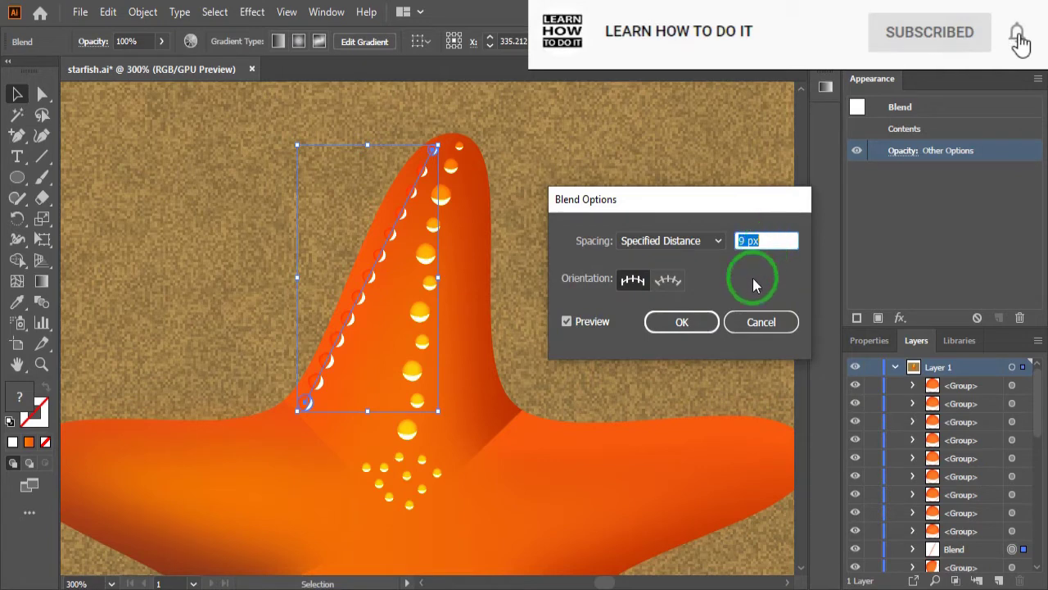
key("Up")
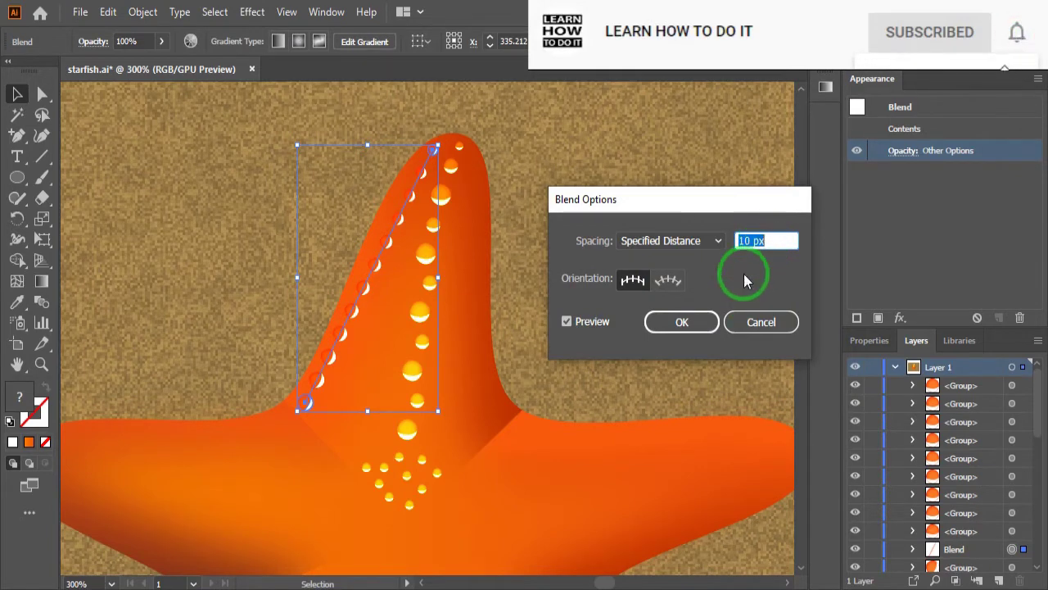
left_click(691, 322)
- Add a midpoint anchor to the dot blend's spine
left_click(14, 137)
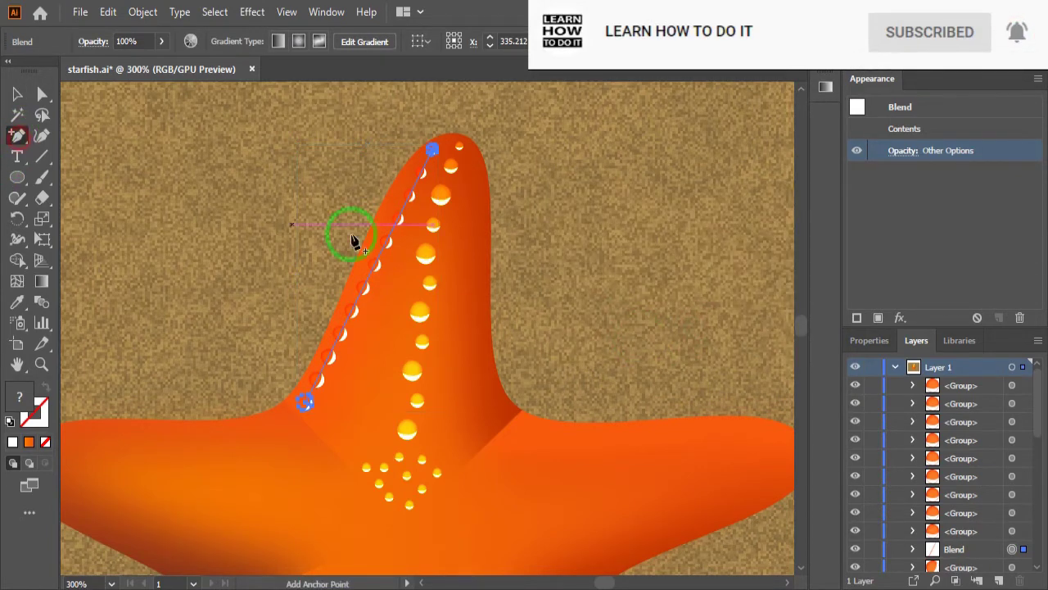
left_click(405, 204)
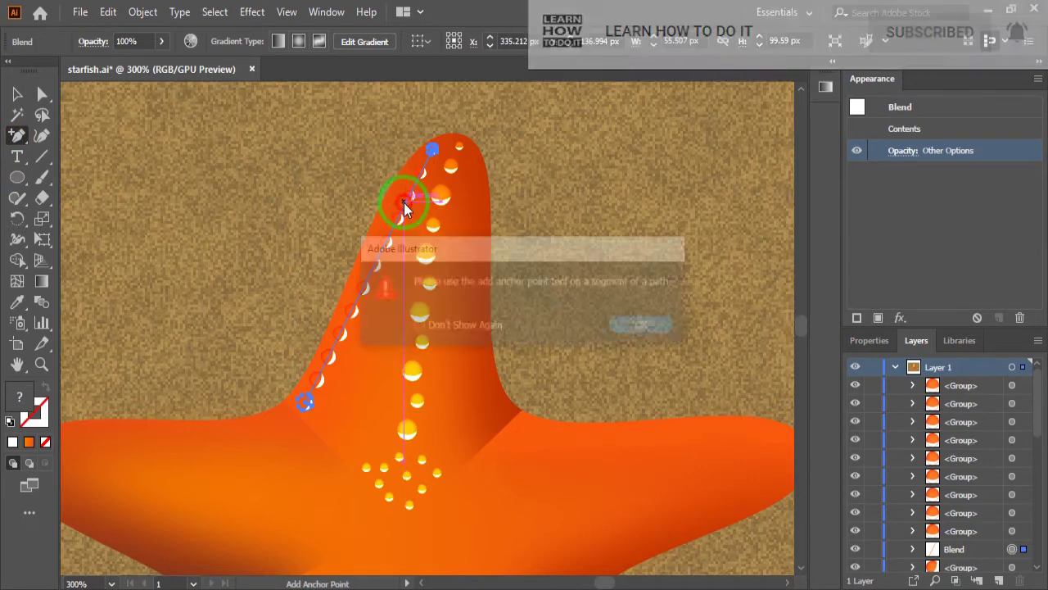
key("Return")
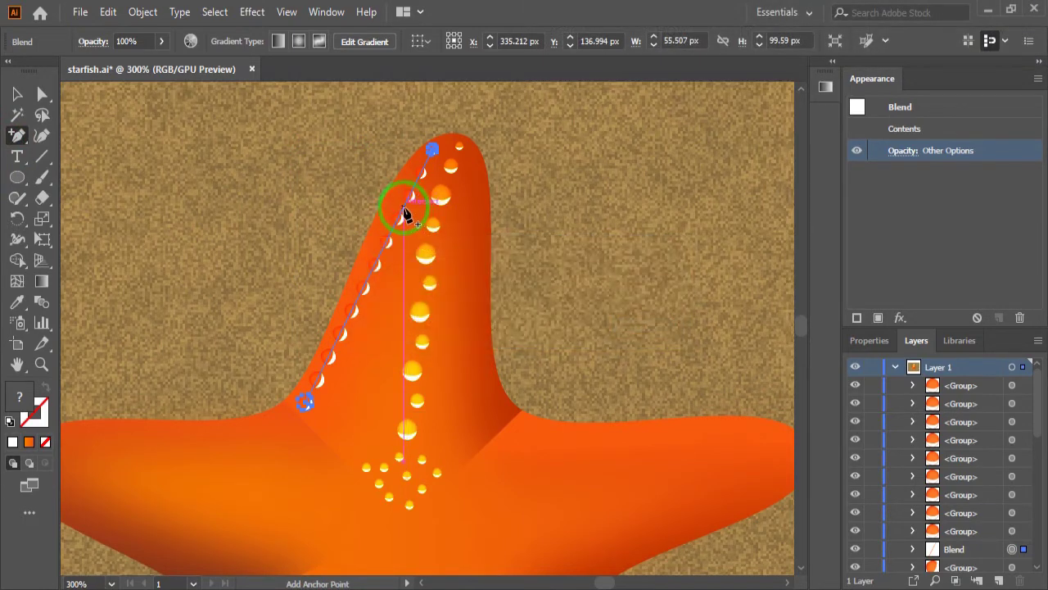
left_click(404, 212)
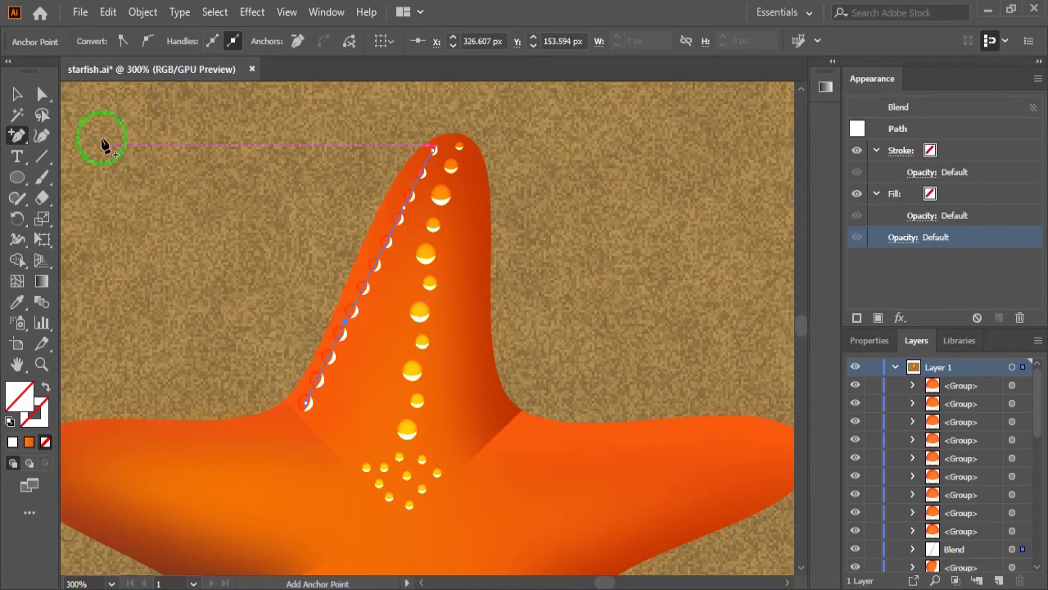
- Drag the spine anchors to bend the dot row toward the arm's curved left edge
left_click(43, 95)
left_click_drag(406, 213, 396, 206)
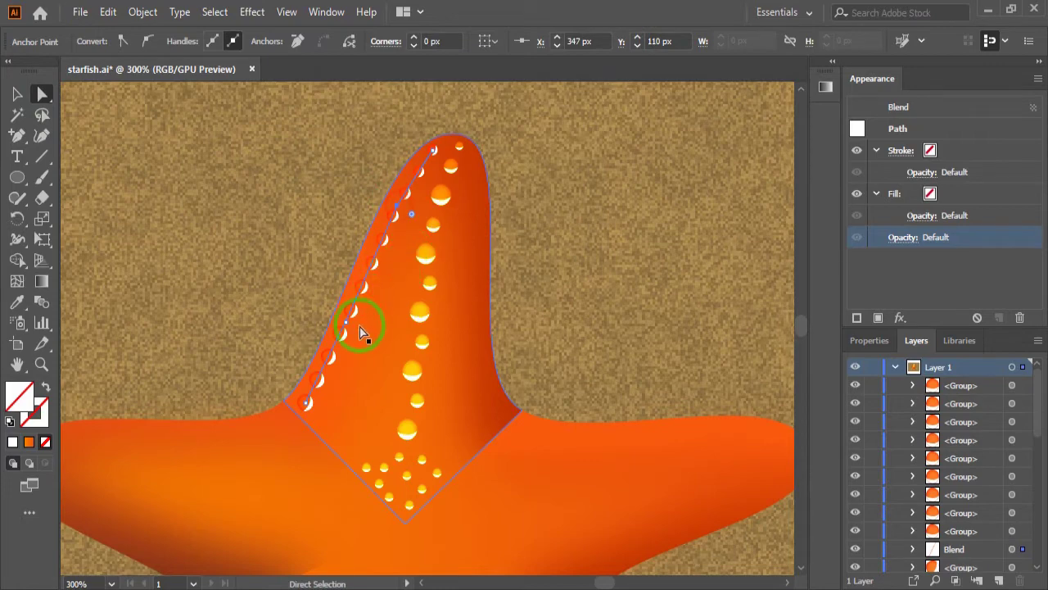
left_click_drag(348, 327, 352, 330)
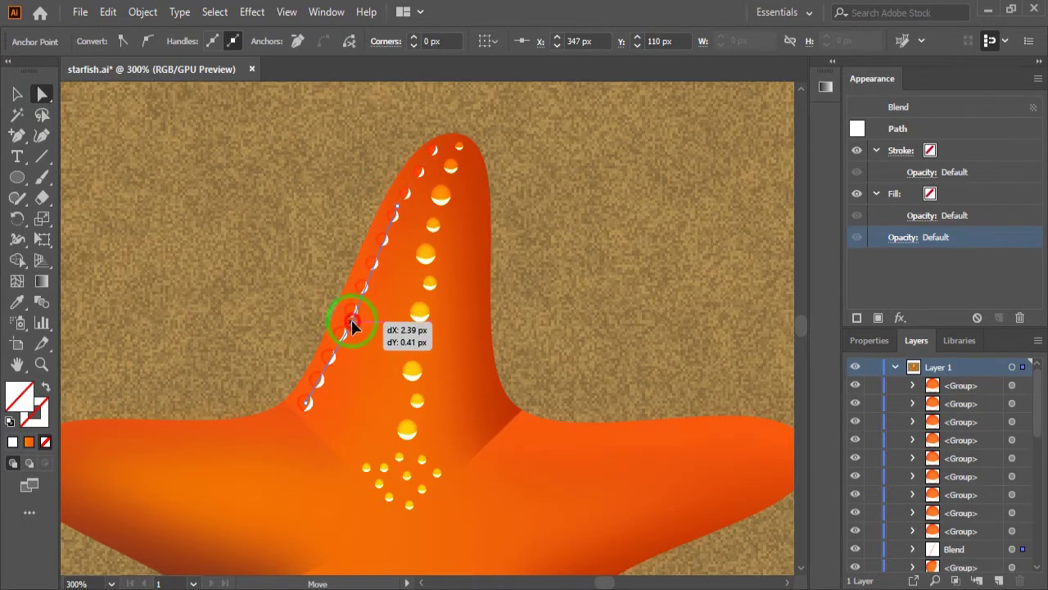
left_click_drag(353, 330, 347, 316)
left_click_drag(308, 403, 312, 402)
- Fine-tune the upper spine anchor so the dots fit the arm edge
left_click(308, 404)
left_click(337, 364)
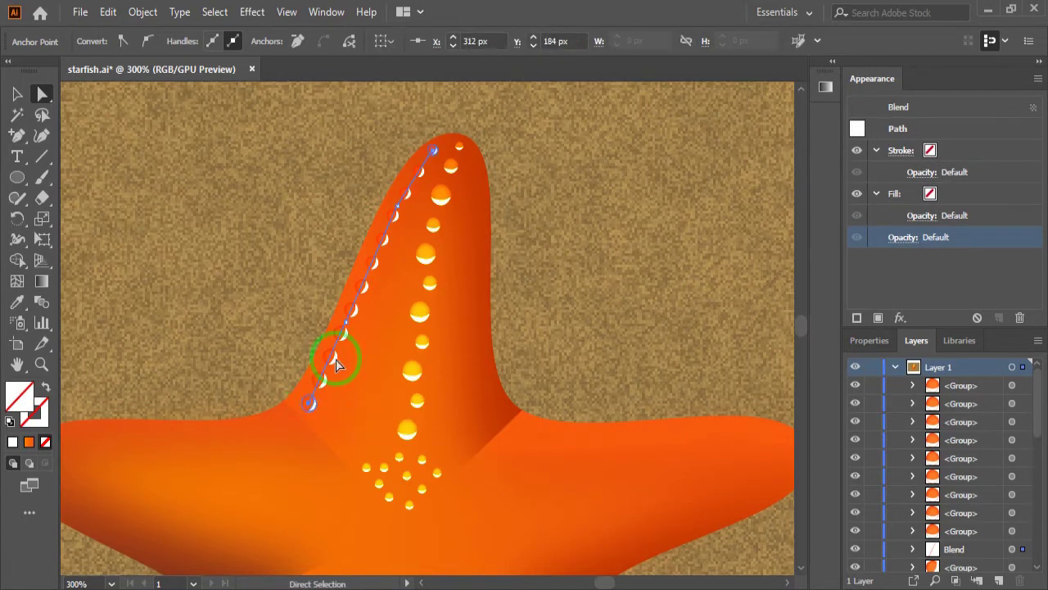
left_click_drag(348, 331, 350, 329)
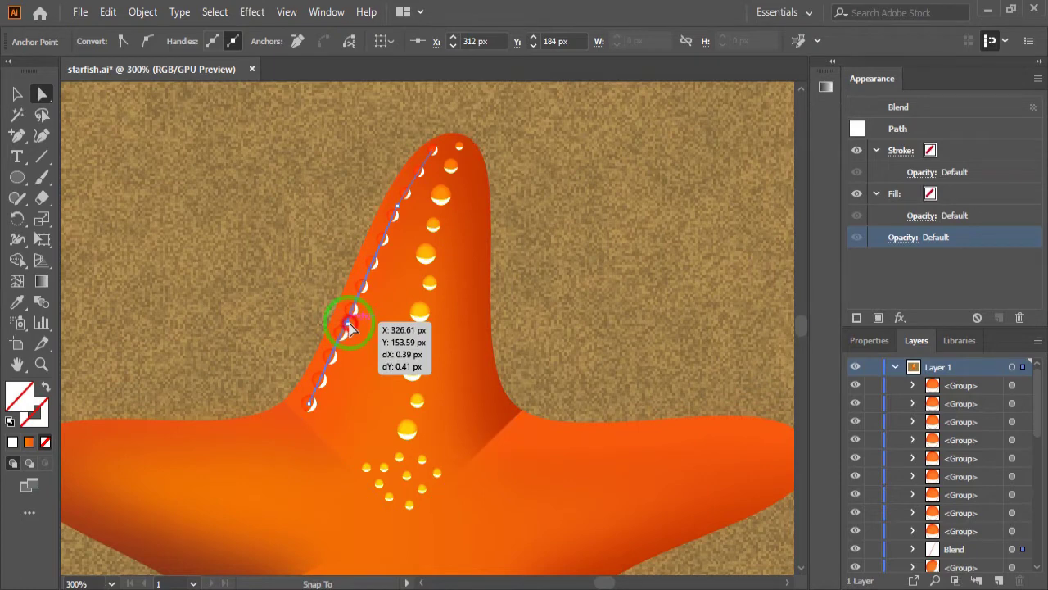
left_click_drag(350, 326, 350, 321)
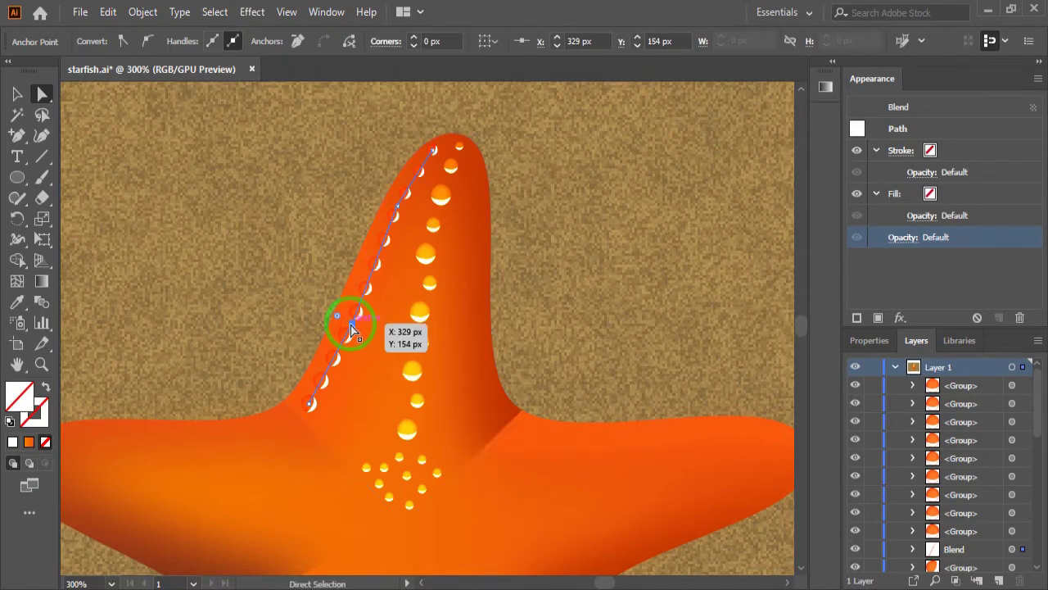
left_click(580, 236)
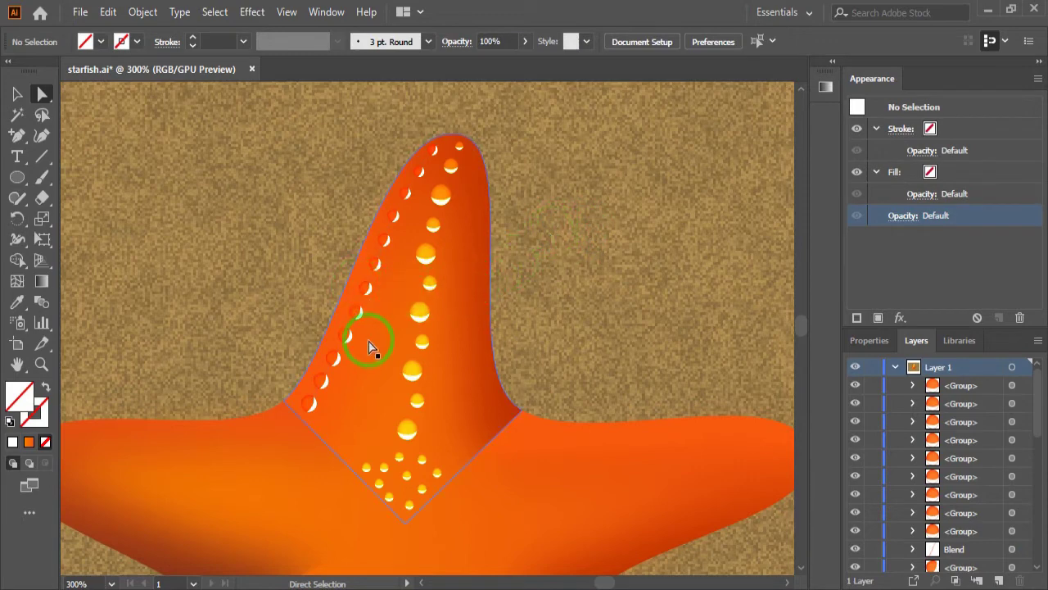
left_click(343, 347)
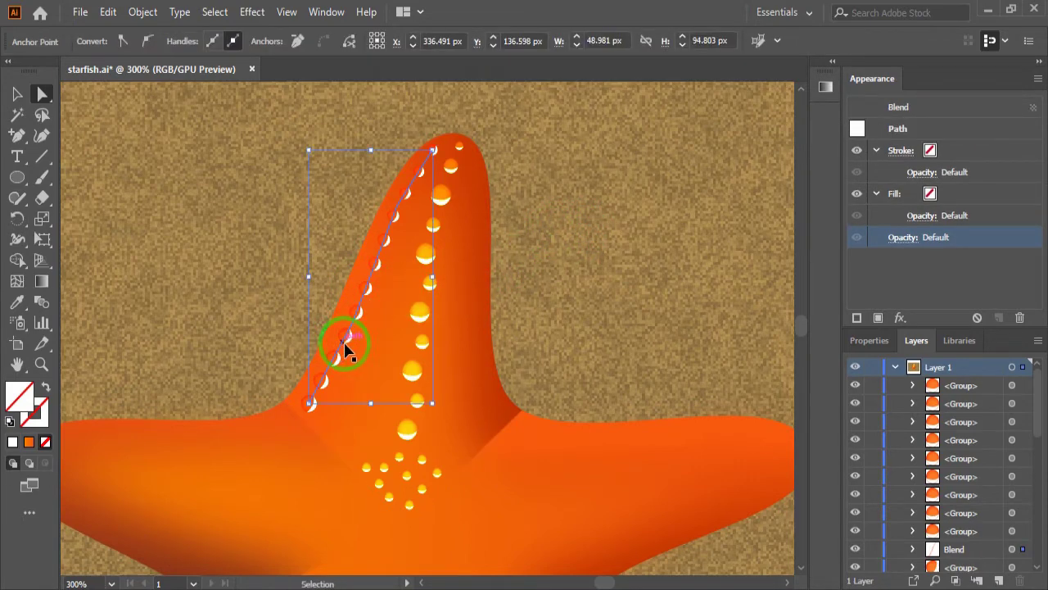
- Undo a stray pasted spine copy and reselect the whole dot blend on the arm's left edge
key("ctrl+c")
key("ctrl+f")
left_click_drag(344, 348, 423, 348)
key("ctrl+z")
key("ctrl+z")
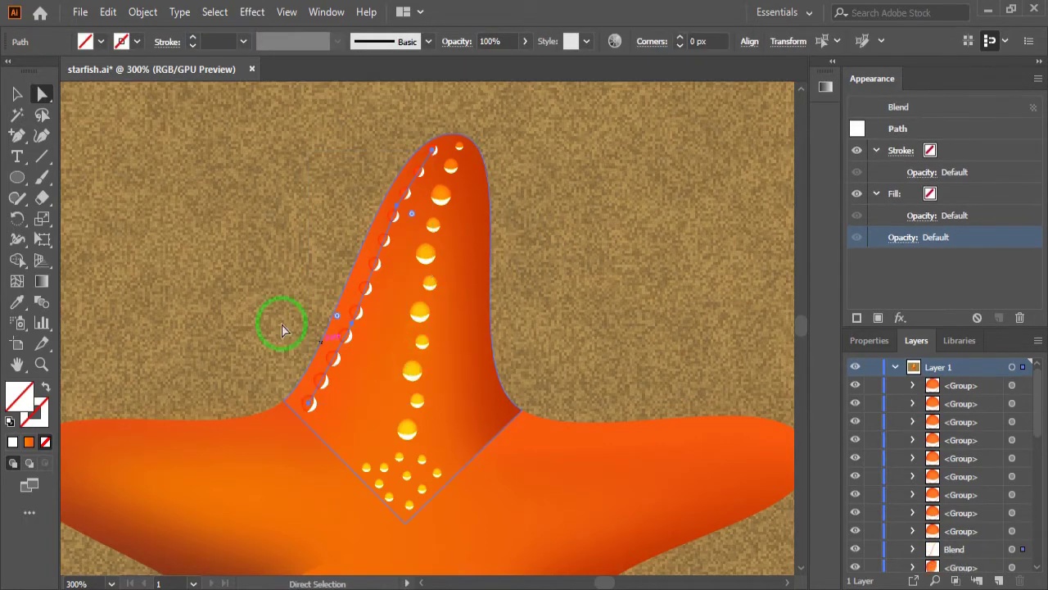
left_click(12, 93)
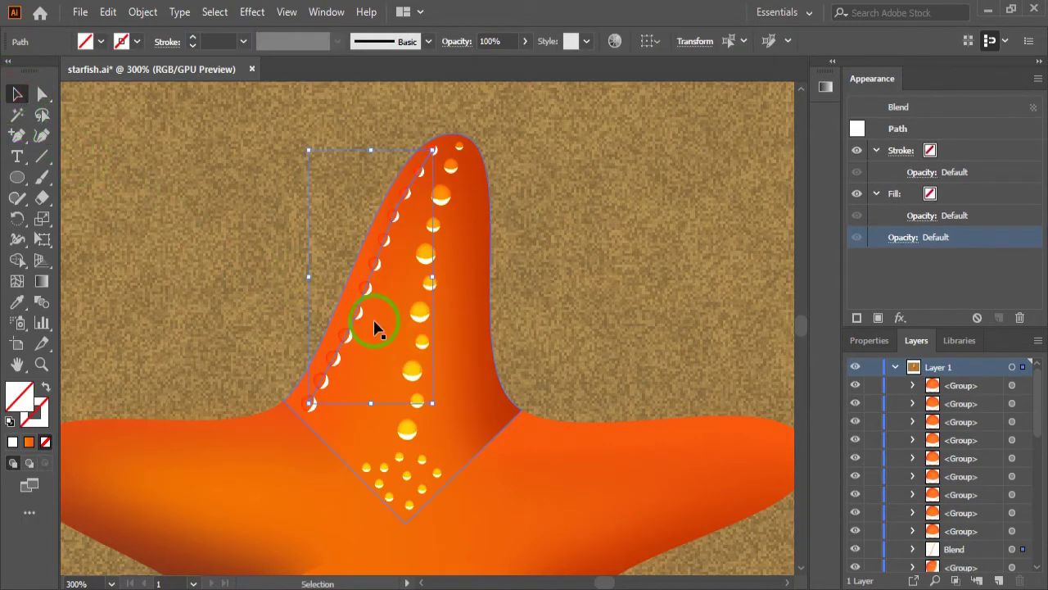
left_click(320, 385)
left_click(241, 367)
left_click(331, 393)
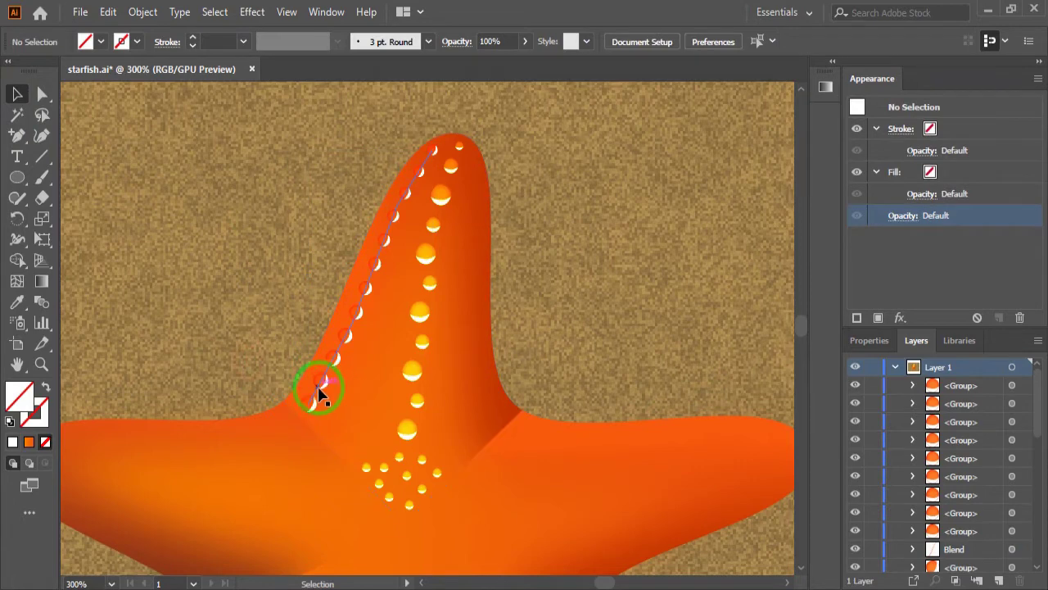
left_click(319, 395)
- Paste a copy of the dot blend in front and nudge it right and down
key("a")
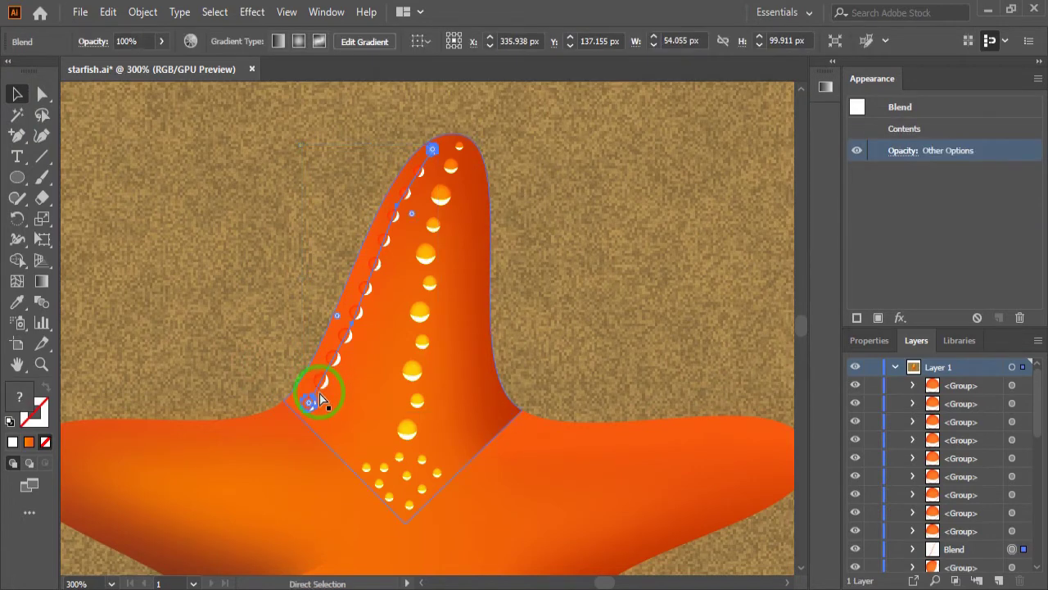
key("ctrl+c")
key("ctrl+f")
left_click(333, 405)
key("Right")
key("Right")
key("Right")
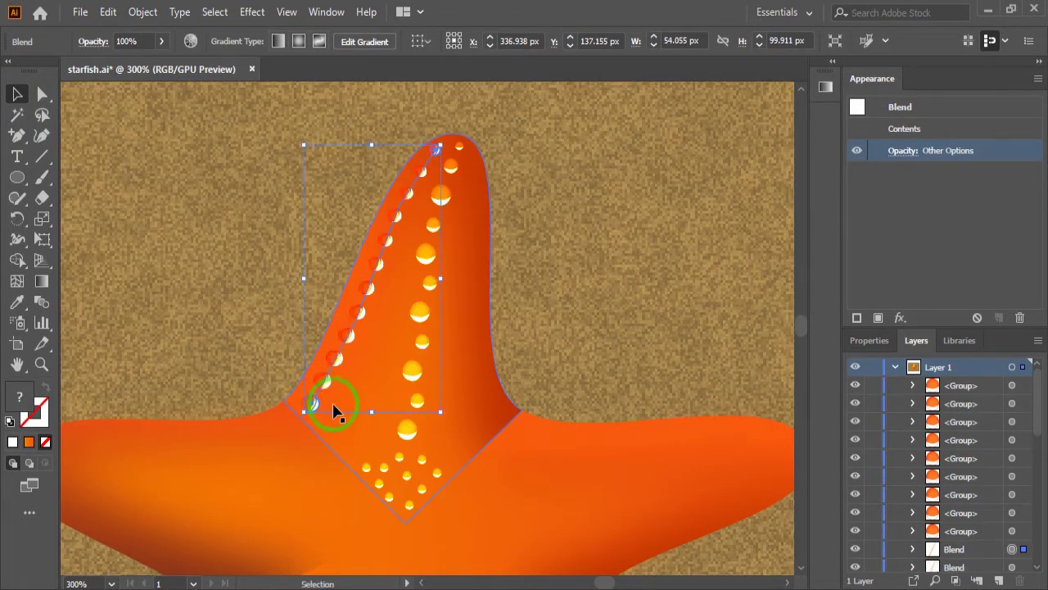
key("Right")
key("Right")
key("Down")
key("Down")
key("Down")
key("Down")
key("Left")
key("Left")
key("Left")
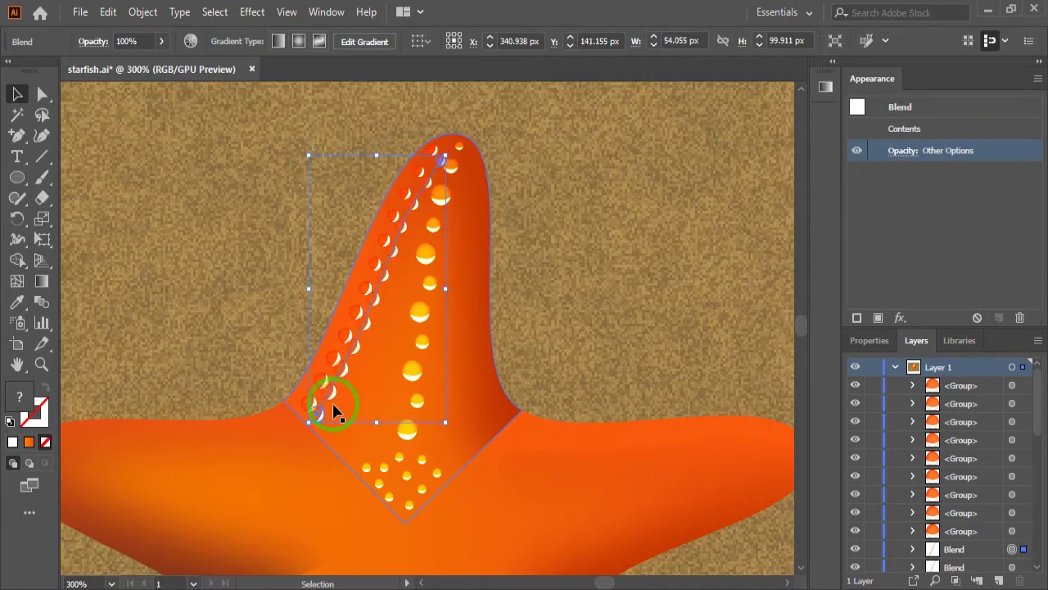
key("Down")
key("Down")
key("Down")
key("Down")
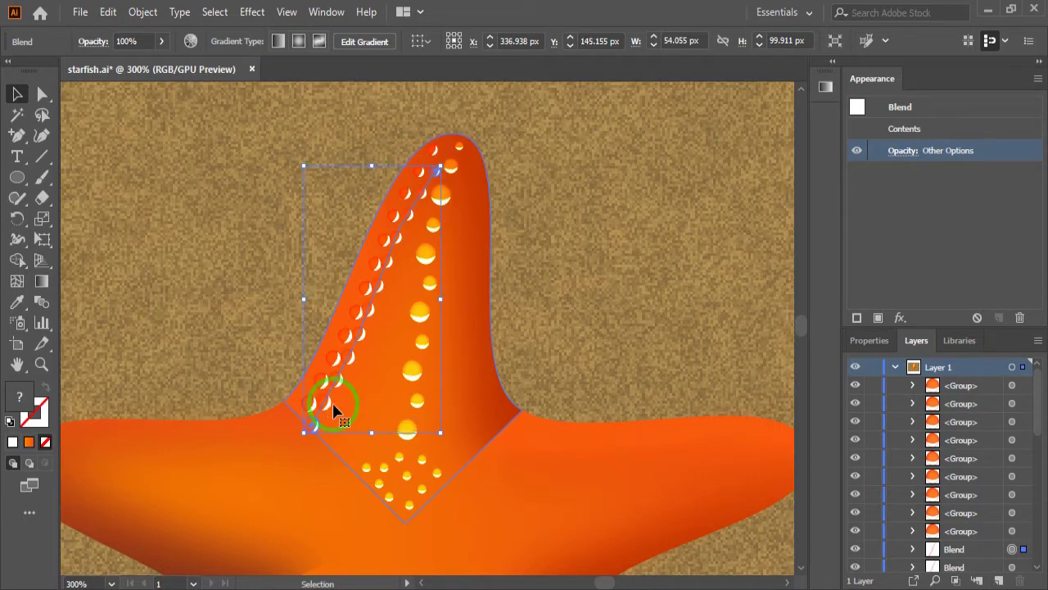
- Reposition the copy's spine anchors and bottom endpoint near the arm base
left_click(42, 94)
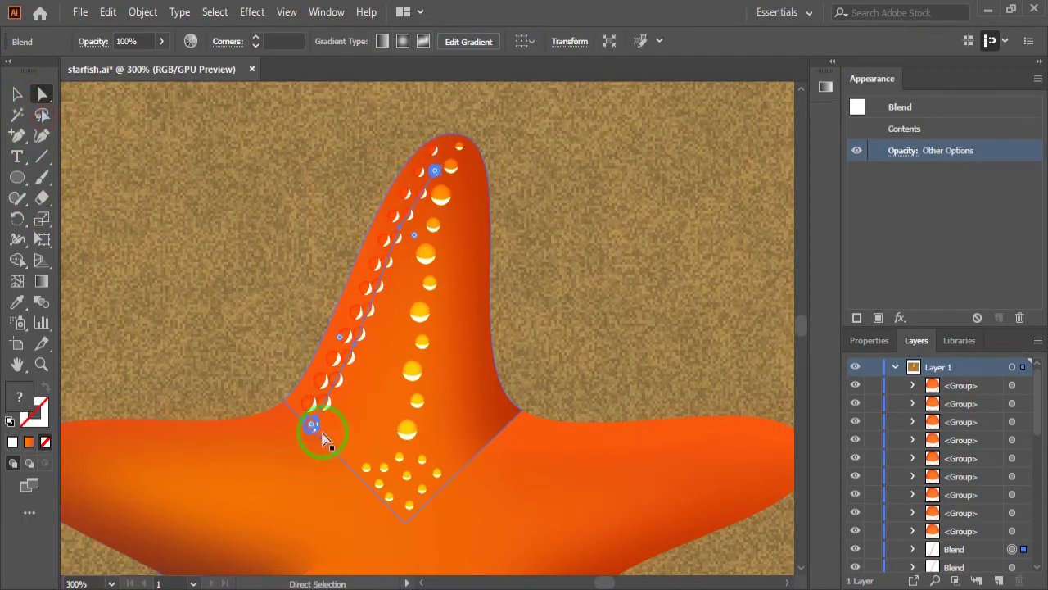
left_click_drag(326, 410, 360, 344)
left_click_drag(437, 173, 445, 197)
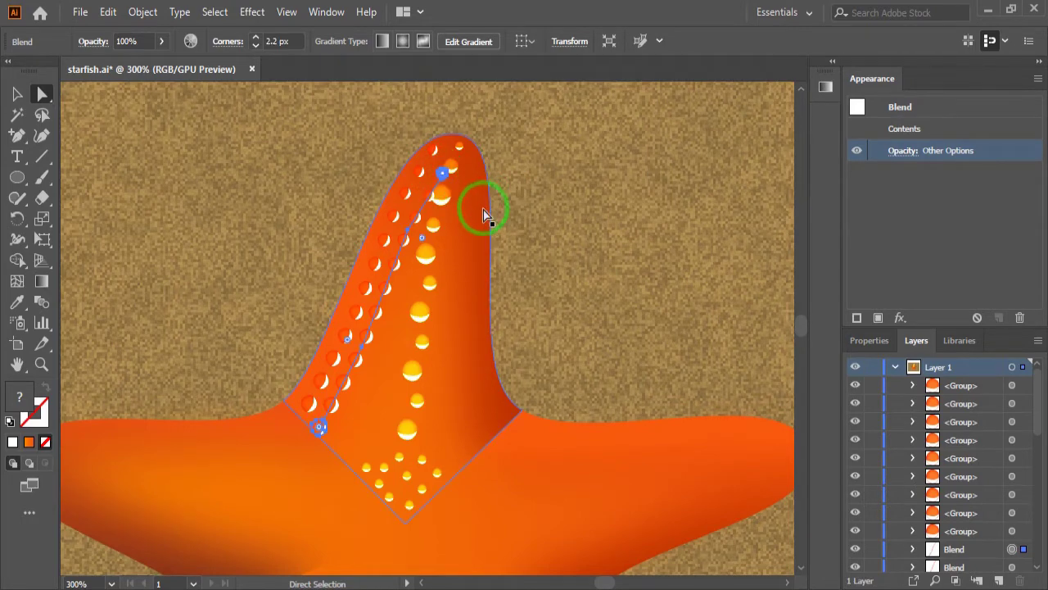
key("ctrl+equal")
key("ctrl+equal")
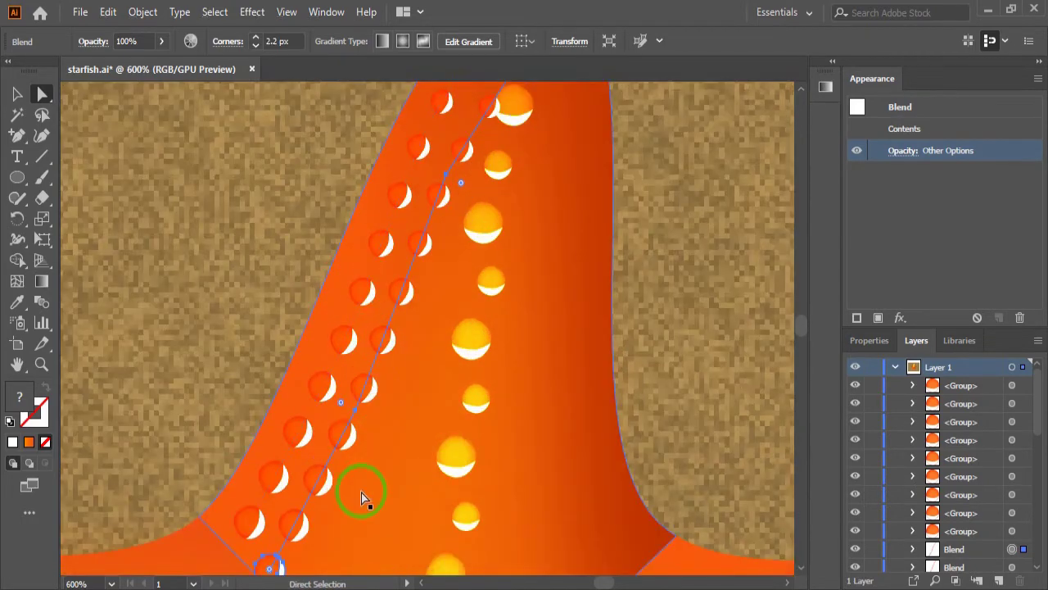
left_click_drag(363, 465, 391, 355)
left_click(297, 457)
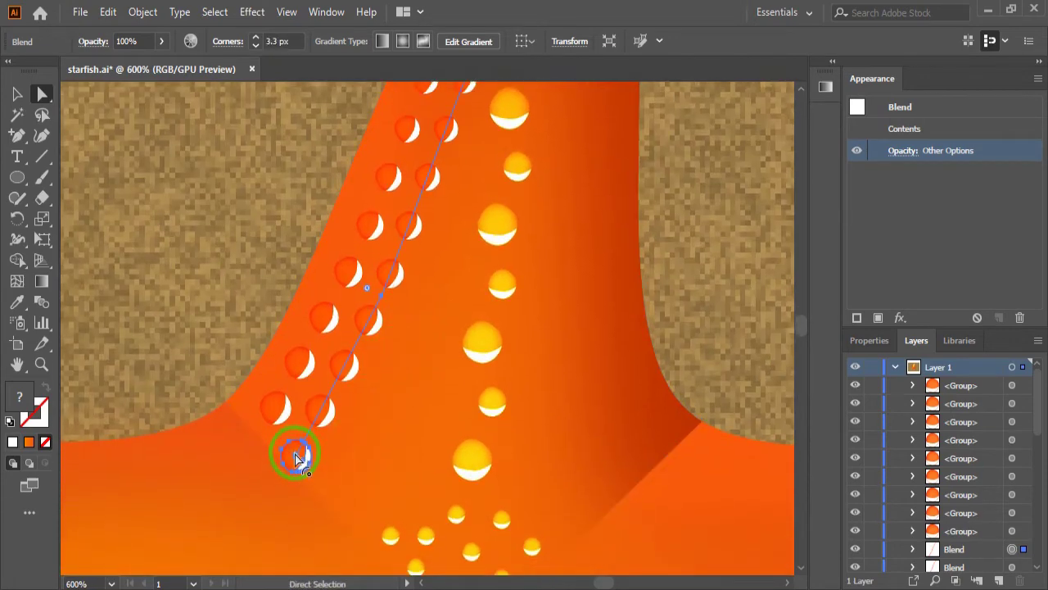
left_click_drag(296, 457, 316, 440)
left_click_drag(389, 288, 390, 287)
left_click(296, 463)
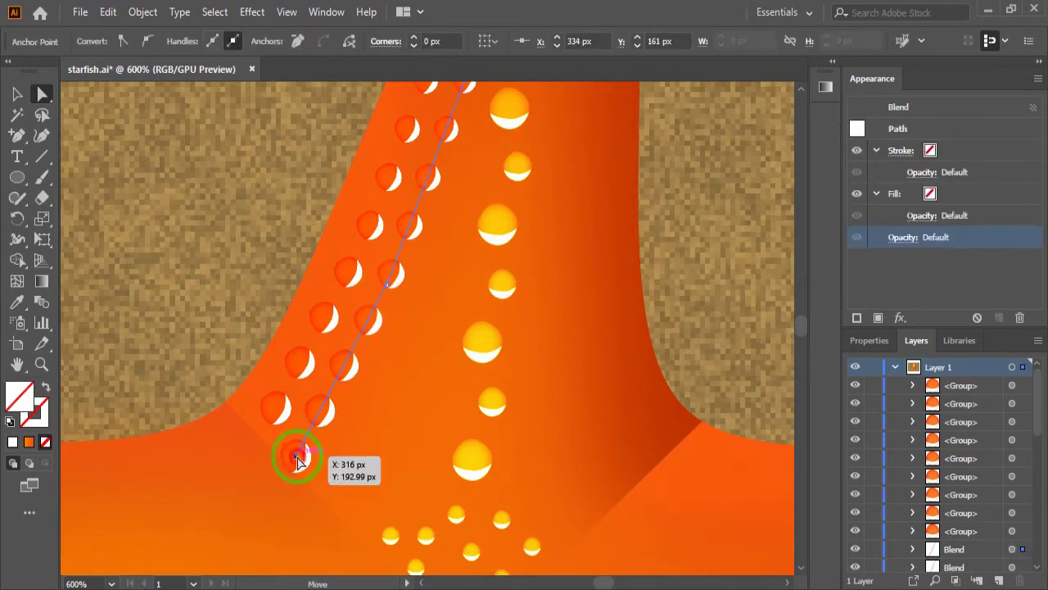
mouse_move(296, 462)
left_mouse_down()
mouse_move(306, 451)
mouse_move(307, 473)
left_mouse_up()
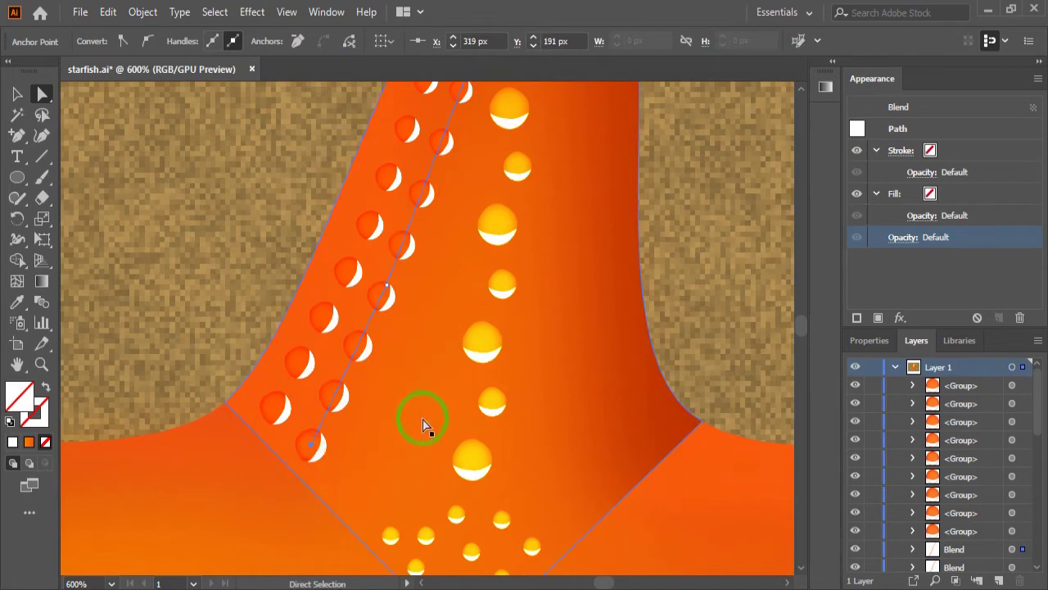
- Pull the copy's top end up toward the arm tip so the double row hugs the arm
left_click_drag(486, 227, 394, 480)
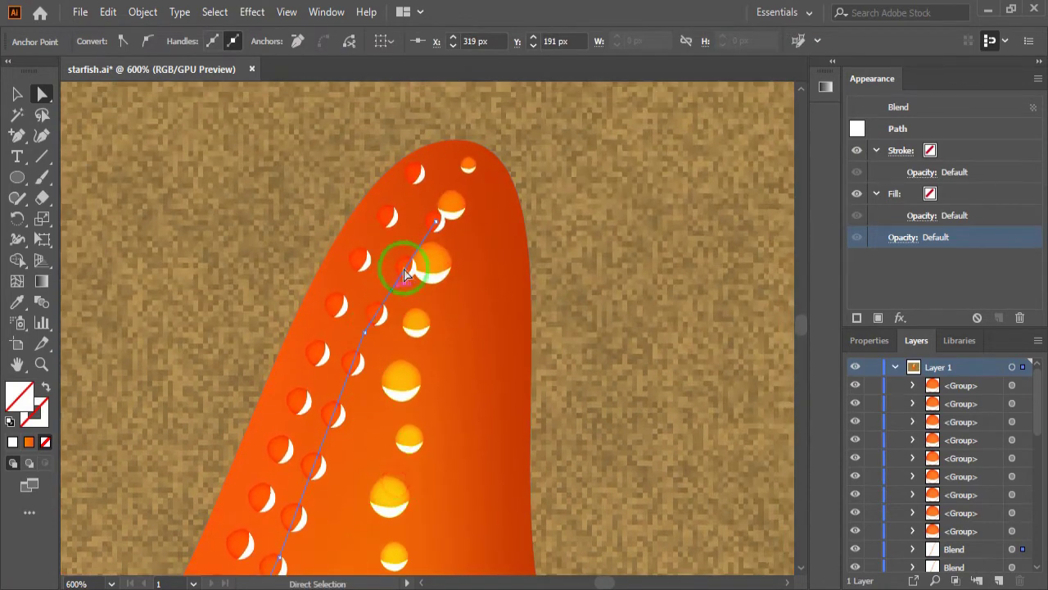
left_click_drag(436, 232, 412, 269)
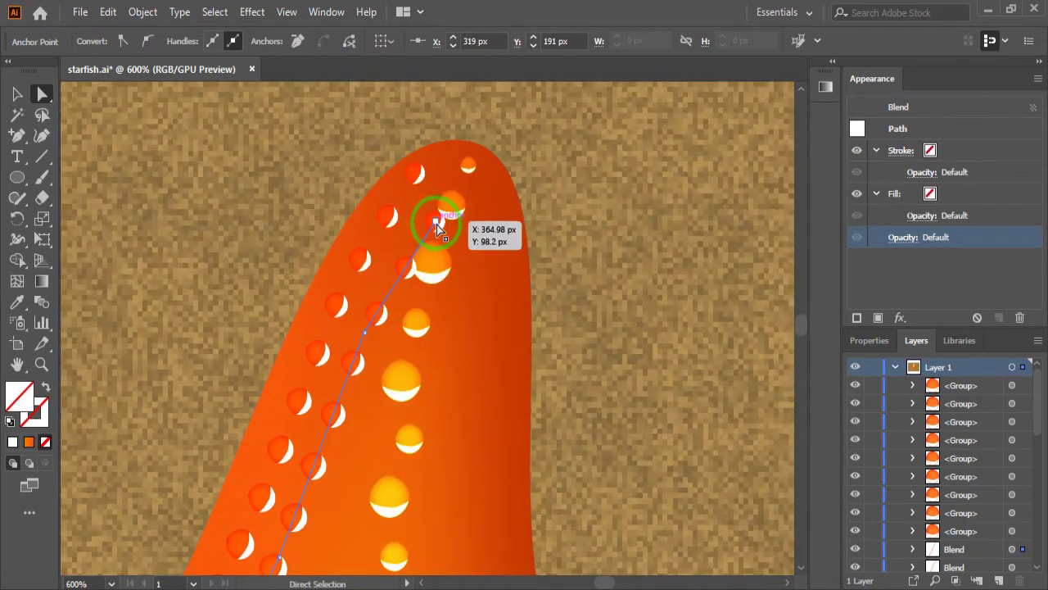
left_click(366, 335)
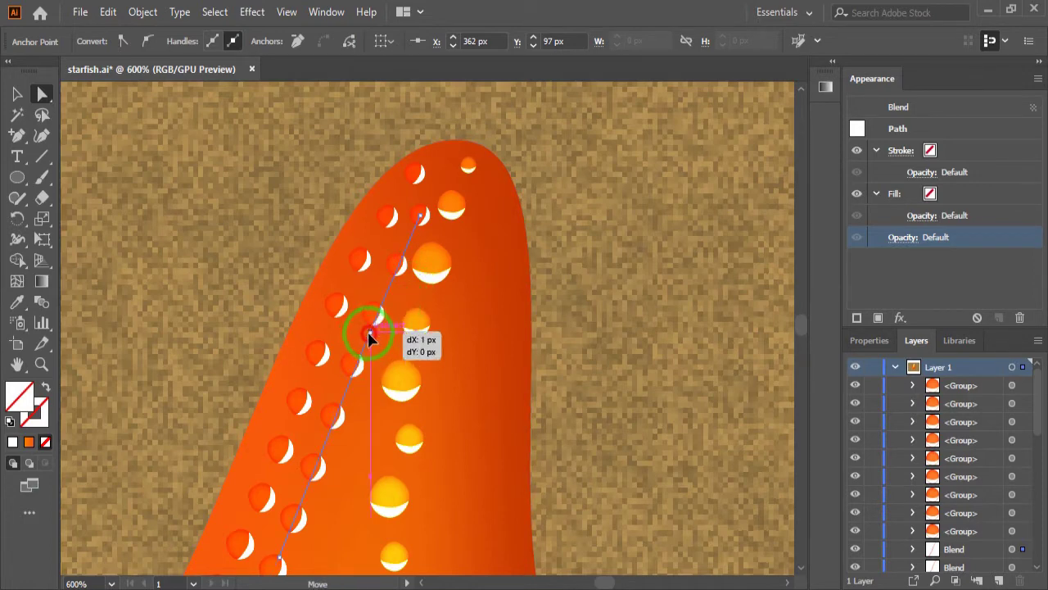
left_click_drag(473, 428, 477, 385)
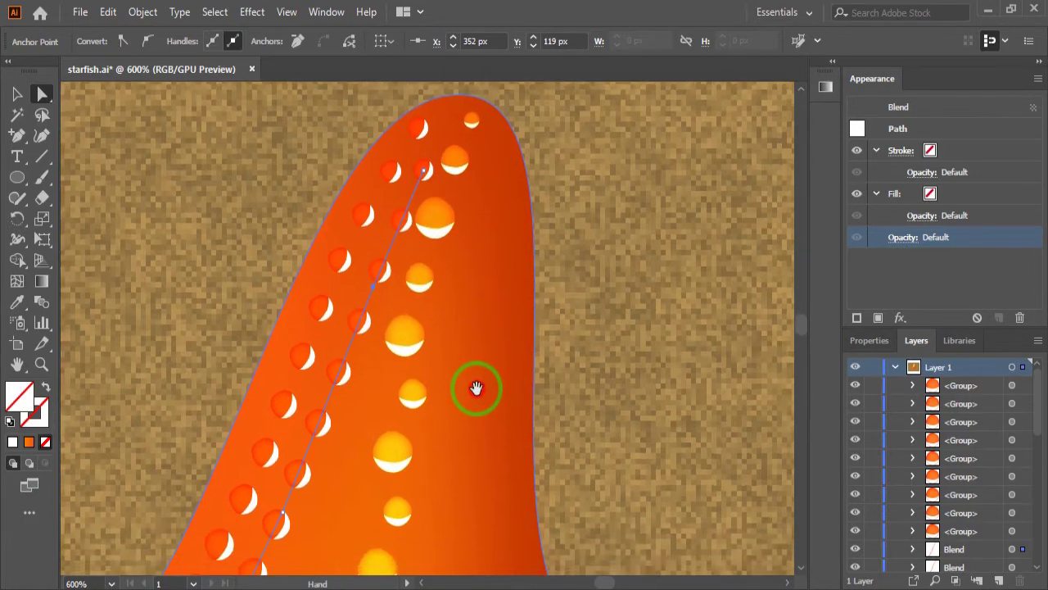
mouse_move(467, 428)
left_mouse_down()
mouse_move(470, 216)
mouse_move(490, 236)
left_mouse_up()
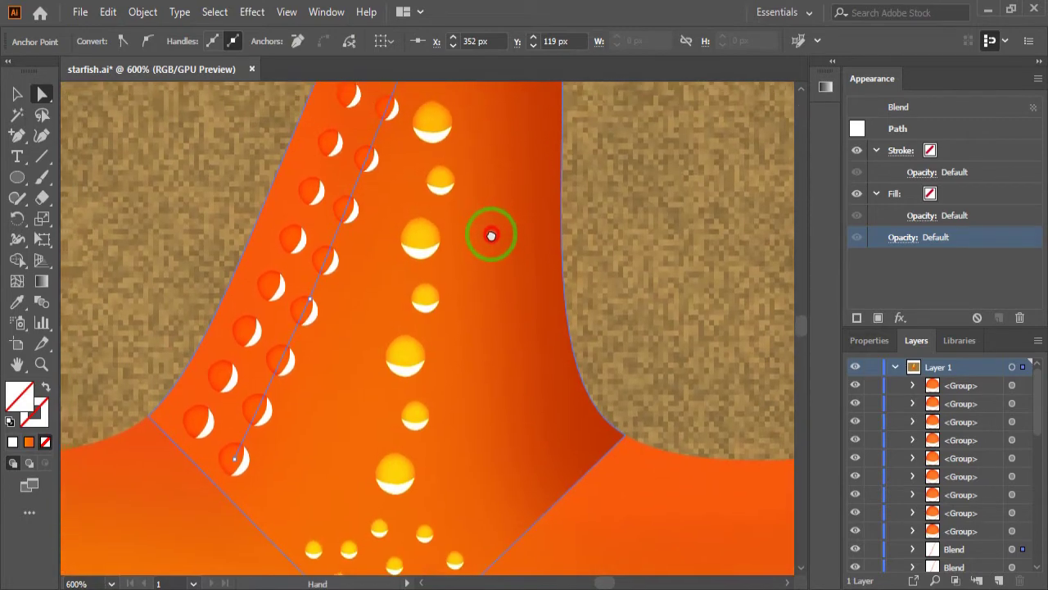
mouse_move(502, 321)
left_mouse_down()
mouse_move(468, 281)
mouse_move(437, 354)
left_mouse_up()
scroll(441, 324, "down", 3)
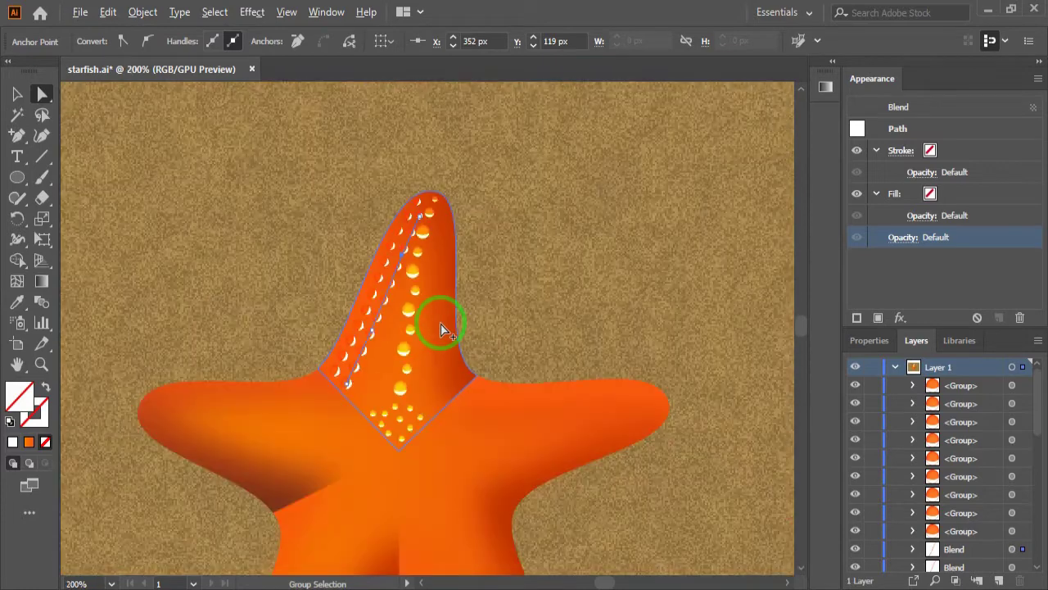
left_click_drag(441, 239, 441, 209)
- Move the small Color Dodge dot to the base of the upper arm and rotate it
left_click(17, 95)
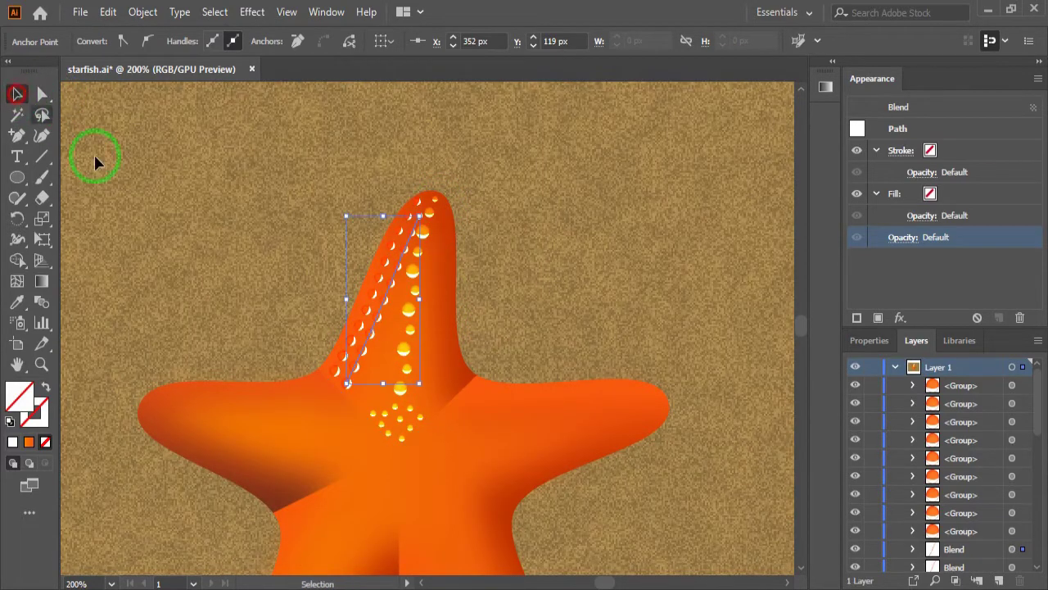
left_click(394, 391)
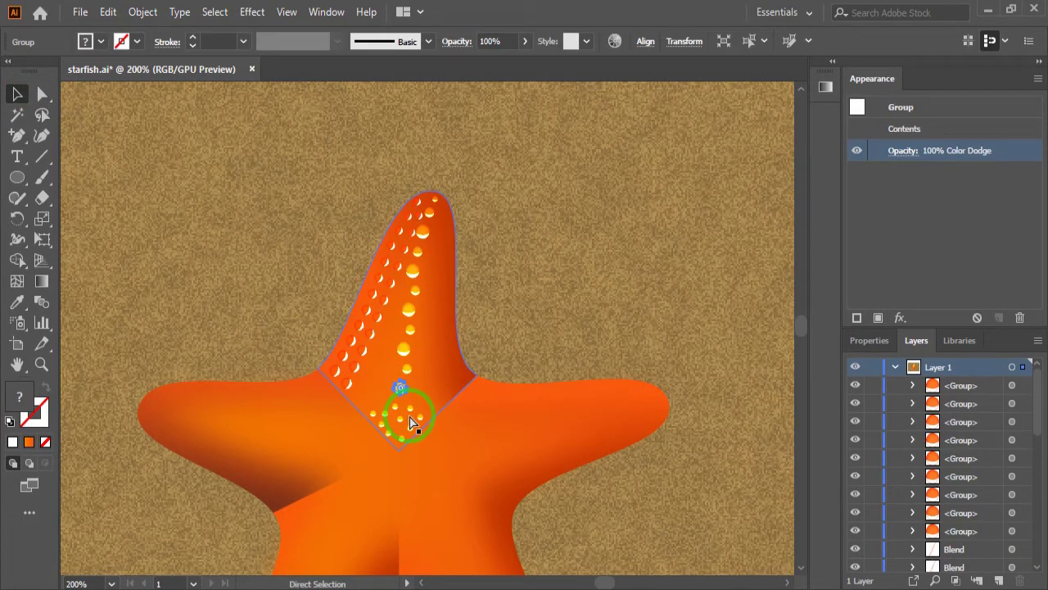
left_click_drag(412, 422, 430, 332)
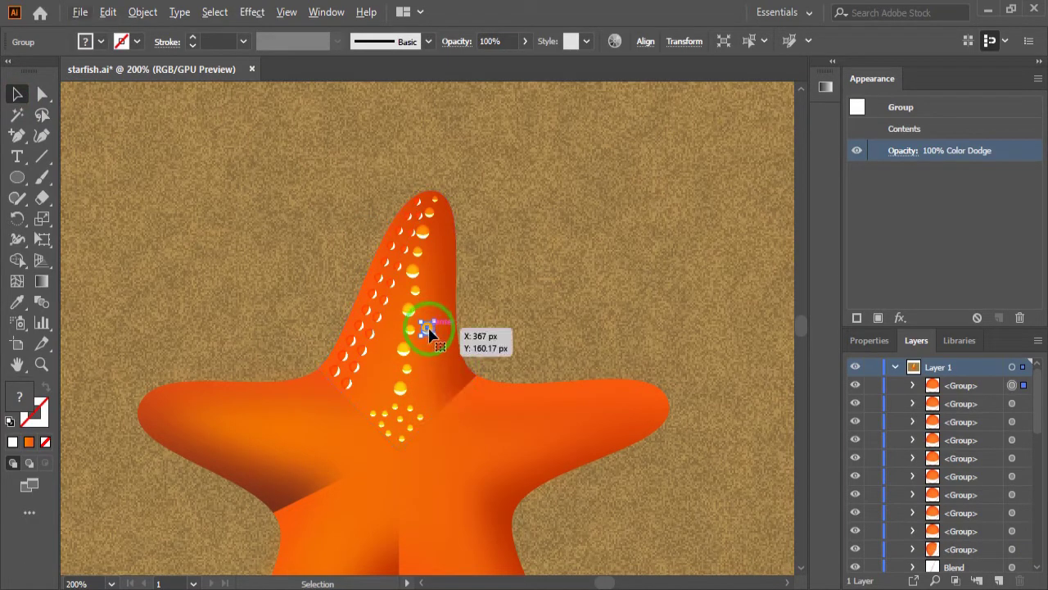
left_click_drag(430, 332, 392, 409)
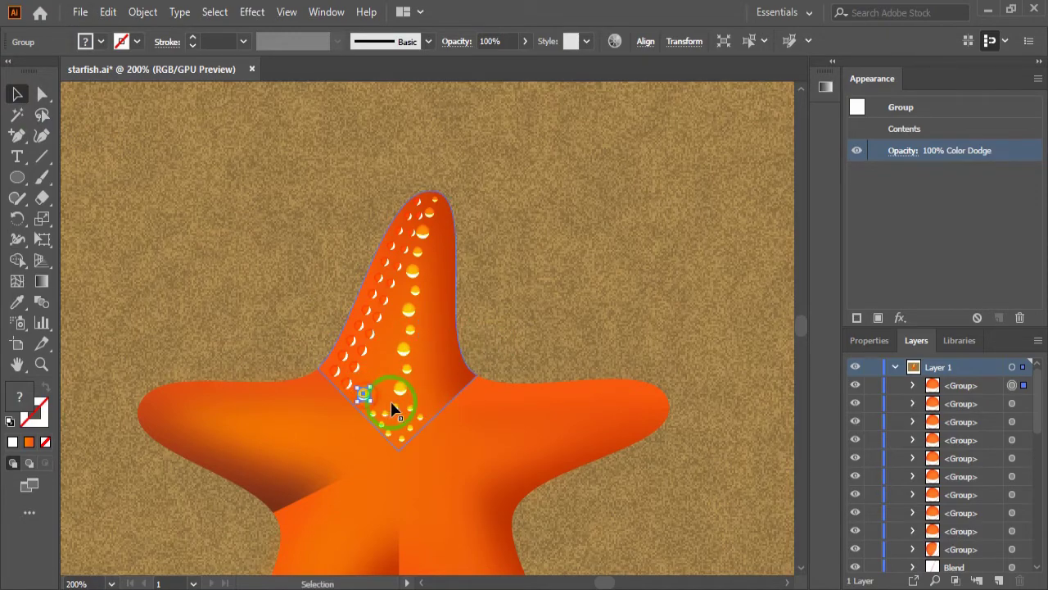
scroll(392, 409, "up", 2)
scroll(399, 421, "up", 2)
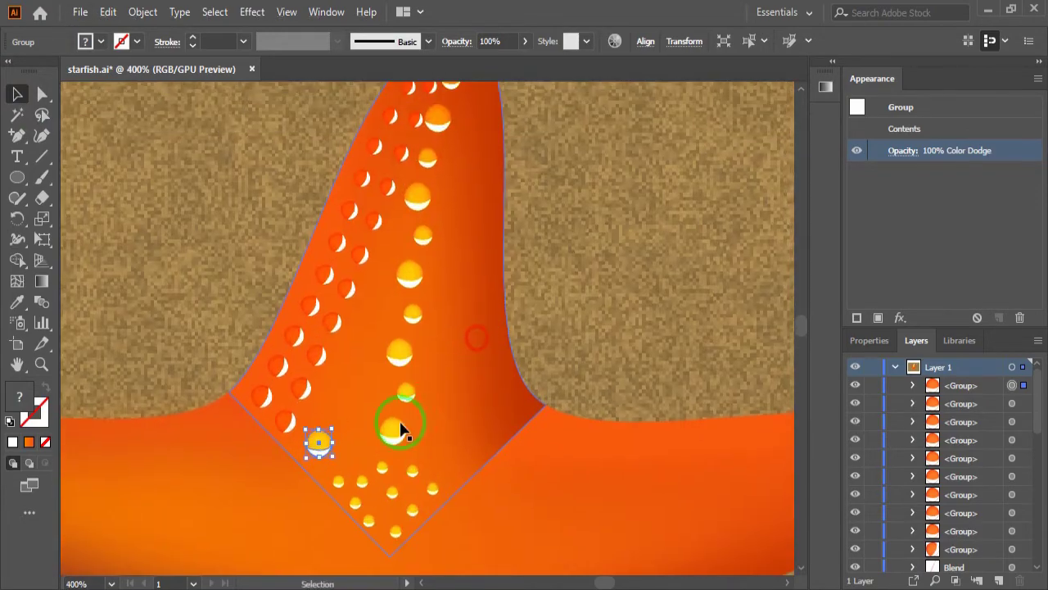
left_click_drag(334, 463, 343, 443)
- Change the dot's blend mode to Hard Light, rotate it about 74°, and shift it slightly down
left_click(897, 156)
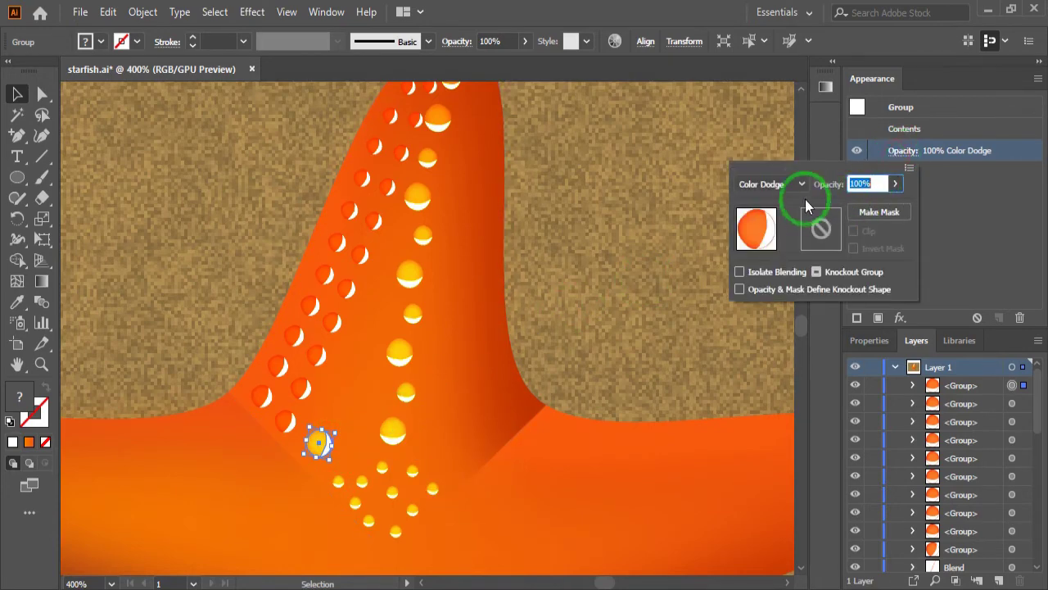
left_click(801, 185)
left_click(772, 387)
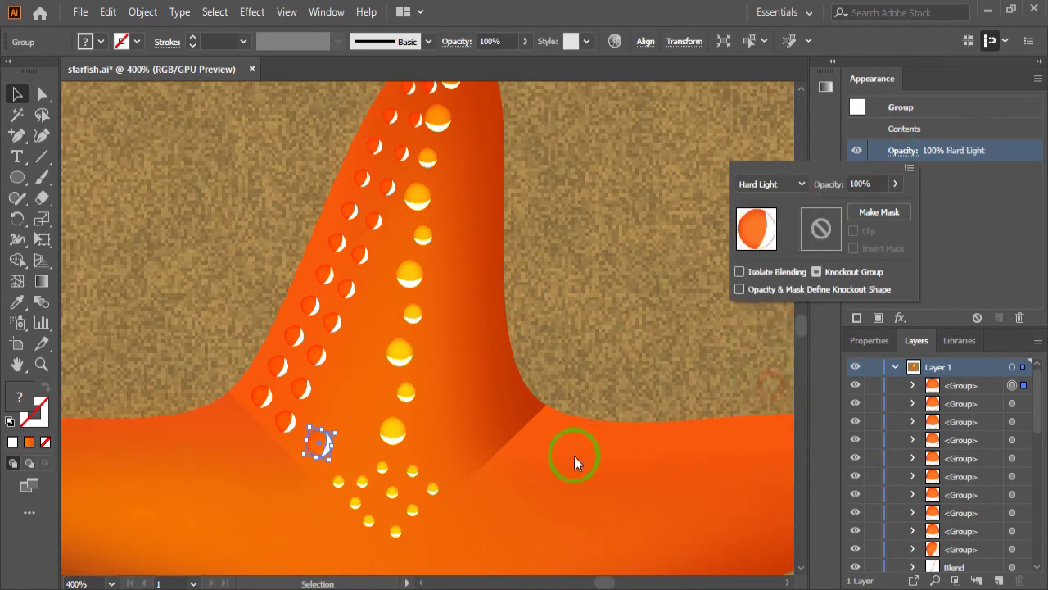
left_click(335, 444)
left_click_drag(337, 427, 339, 448)
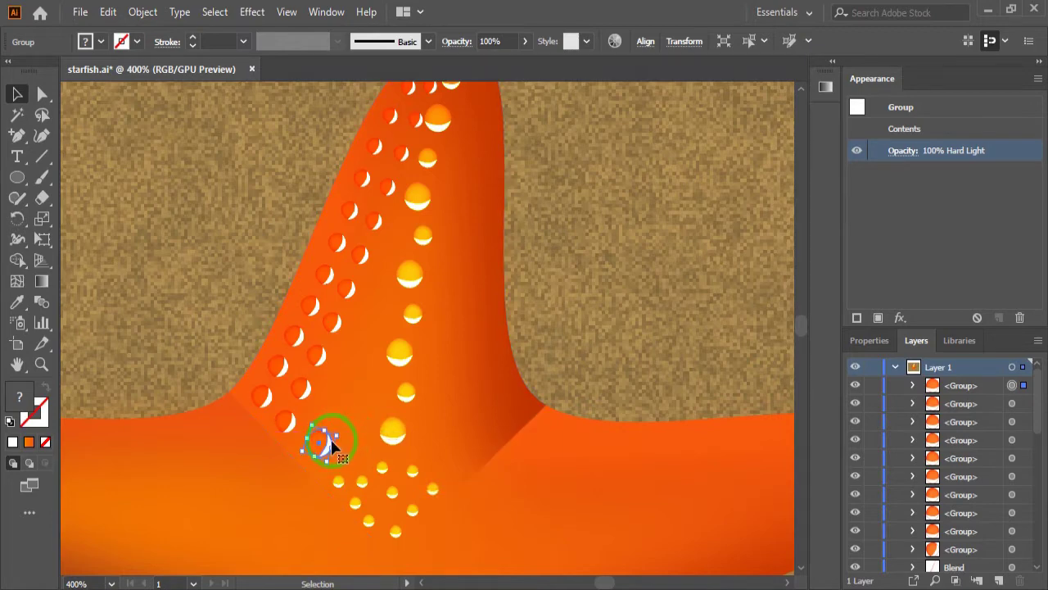
mouse_move(331, 445)
left_mouse_down()
mouse_move(381, 282)
mouse_move(389, 290)
mouse_move(370, 297)
mouse_move(403, 219)
left_mouse_up()
key("ctrl")
key("ctrl+equal")
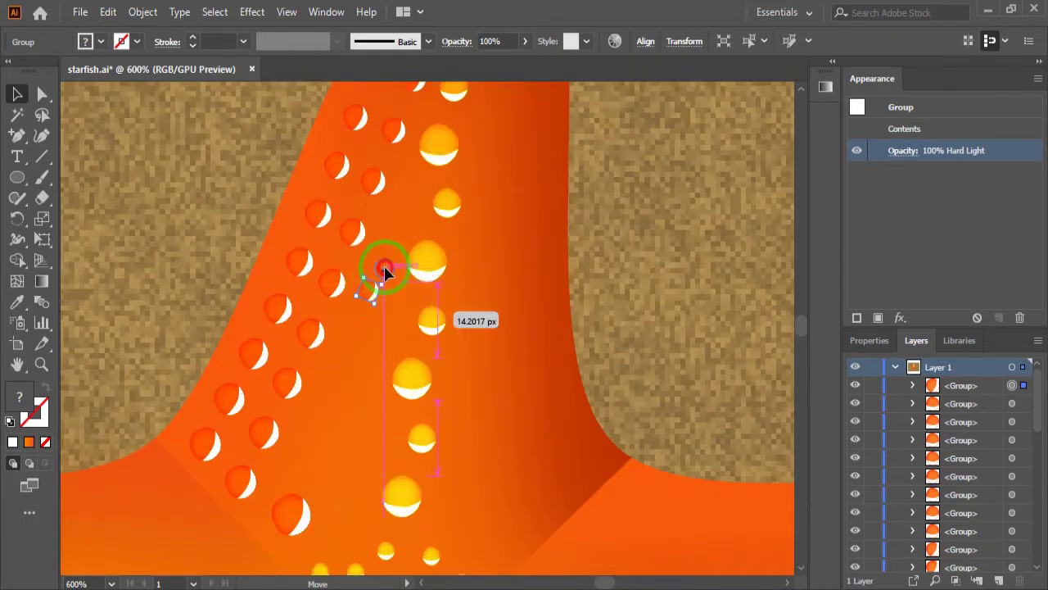
- Select the larger bottom spot and the small upper spot and blend them together
left_click(288, 512)
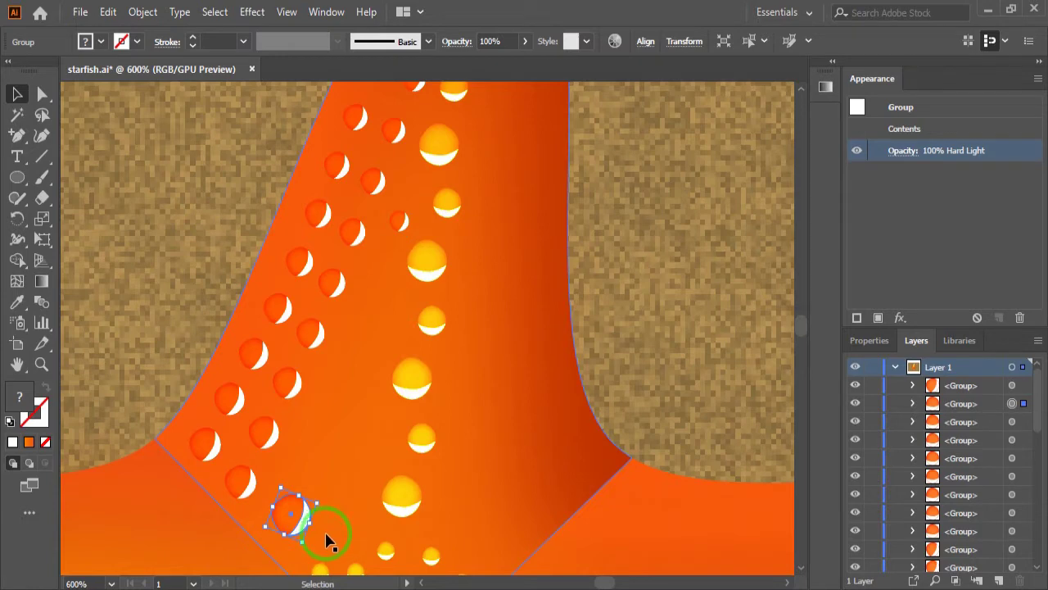
key("Down")
key("Down")
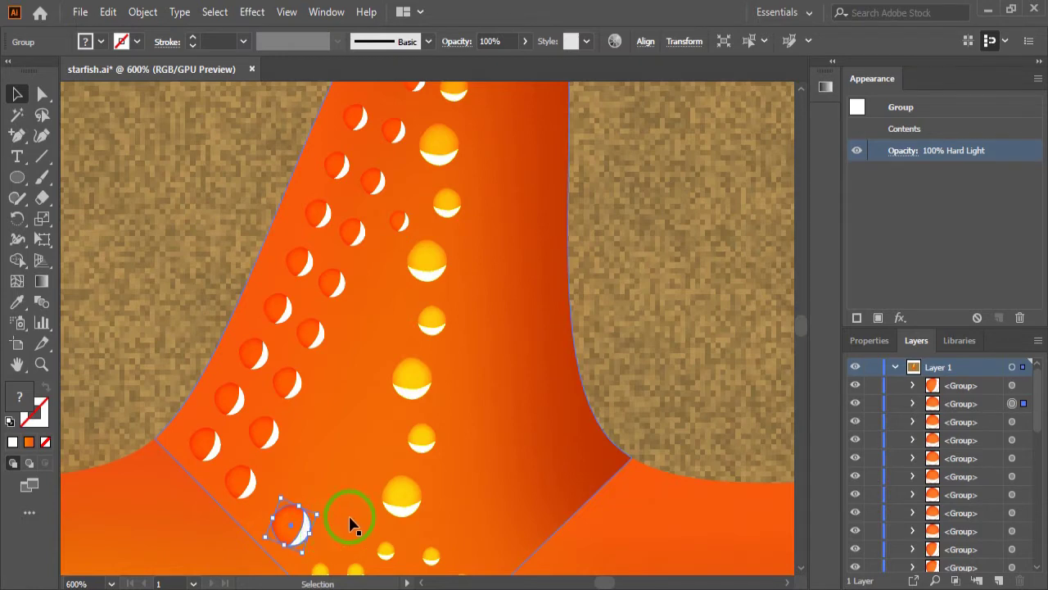
left_click(399, 221, "shift")
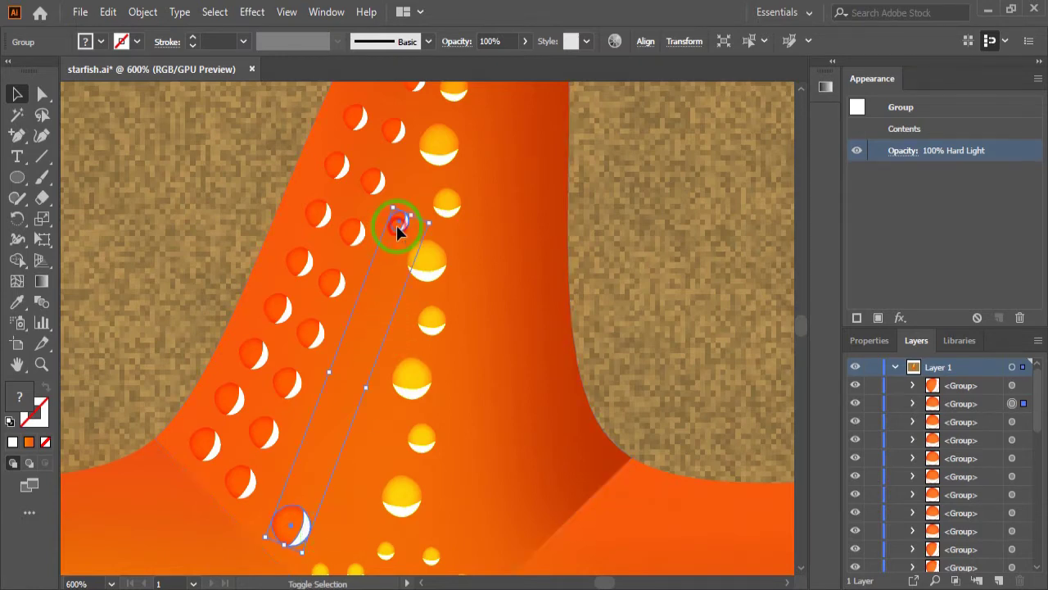
left_click(148, 16)
mouse_move(205, 476)
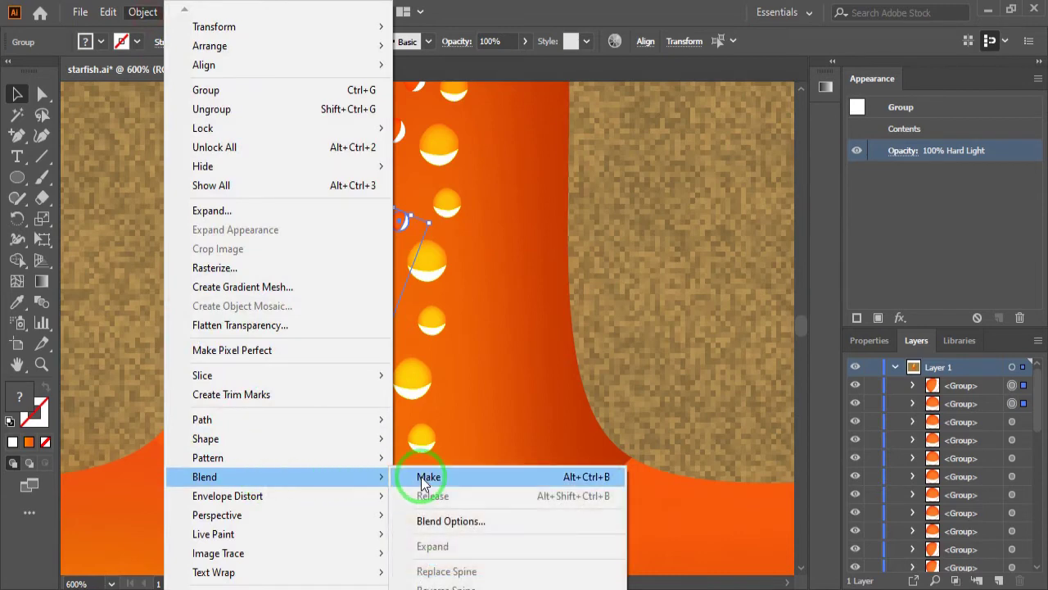
left_click(423, 479)
- Set the new blend's spacing to a Specified Distance of 9 px
left_click(143, 15)
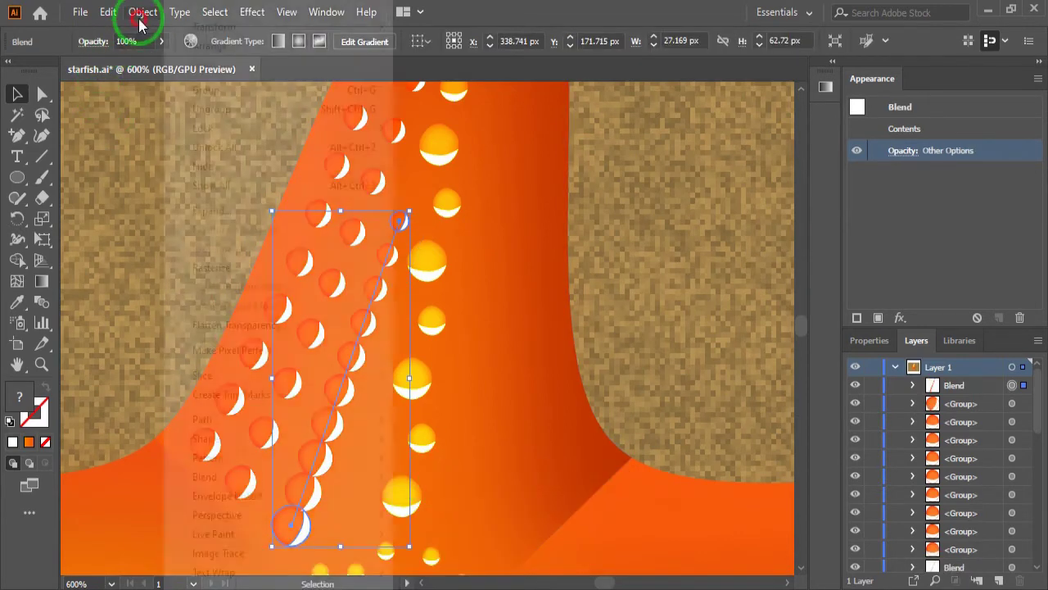
mouse_move(208, 457)
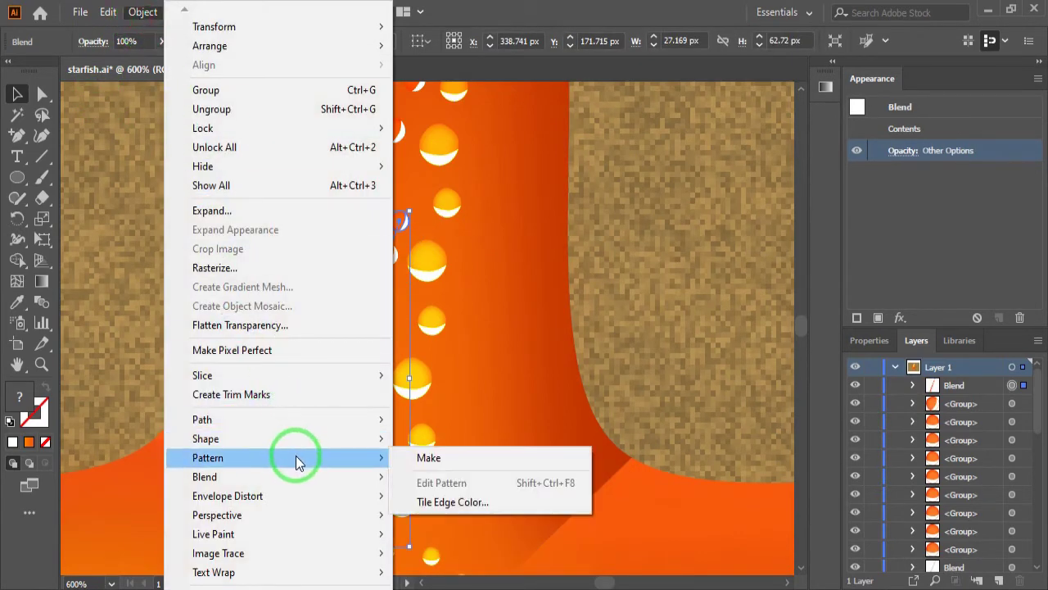
mouse_move(204, 476)
left_click(430, 519)
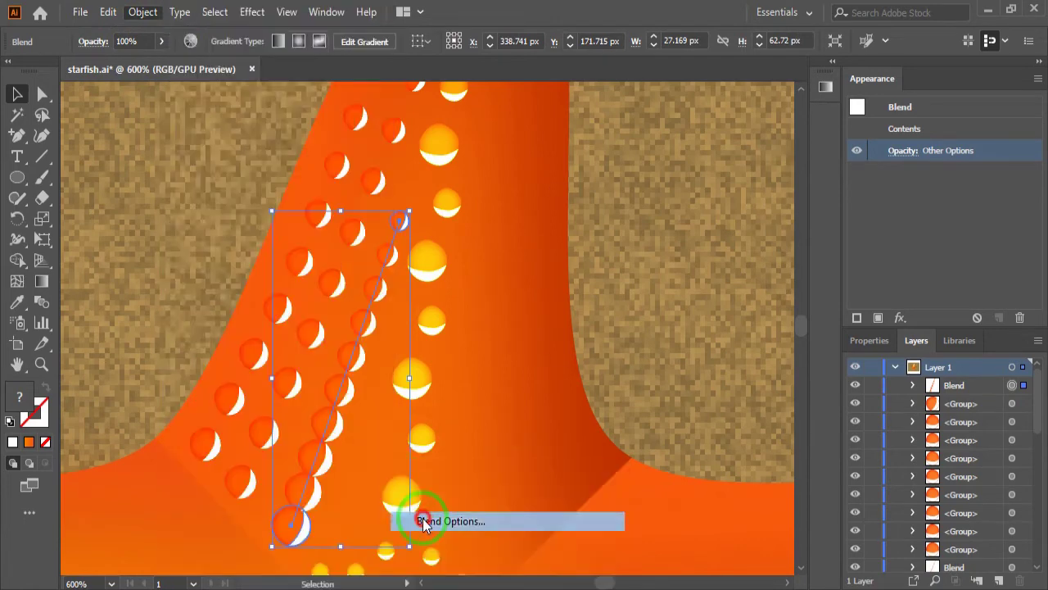
left_click(601, 321)
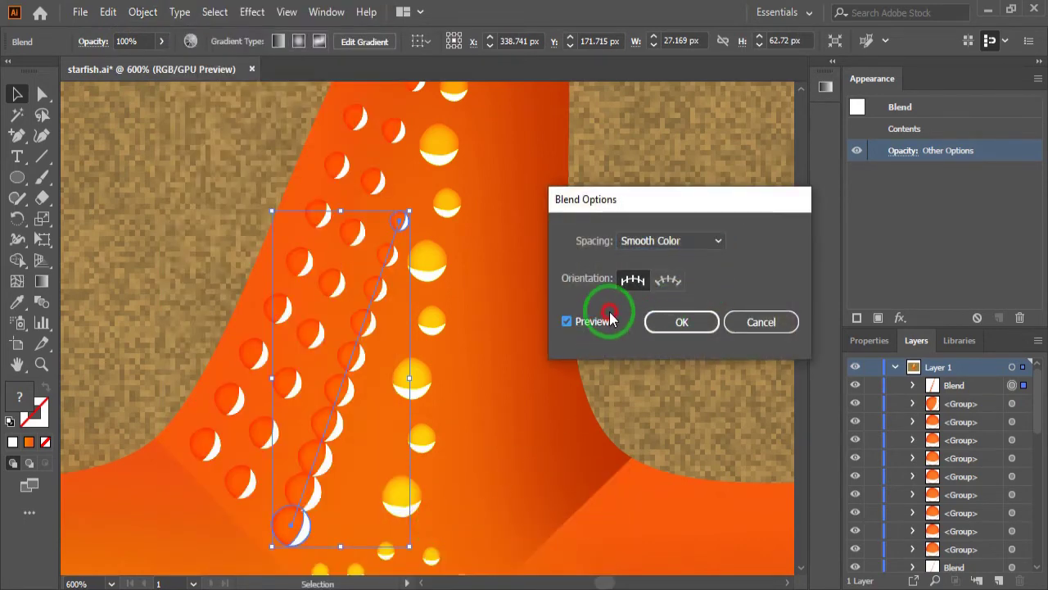
left_click(695, 240)
left_click(682, 298)
left_click(768, 240)
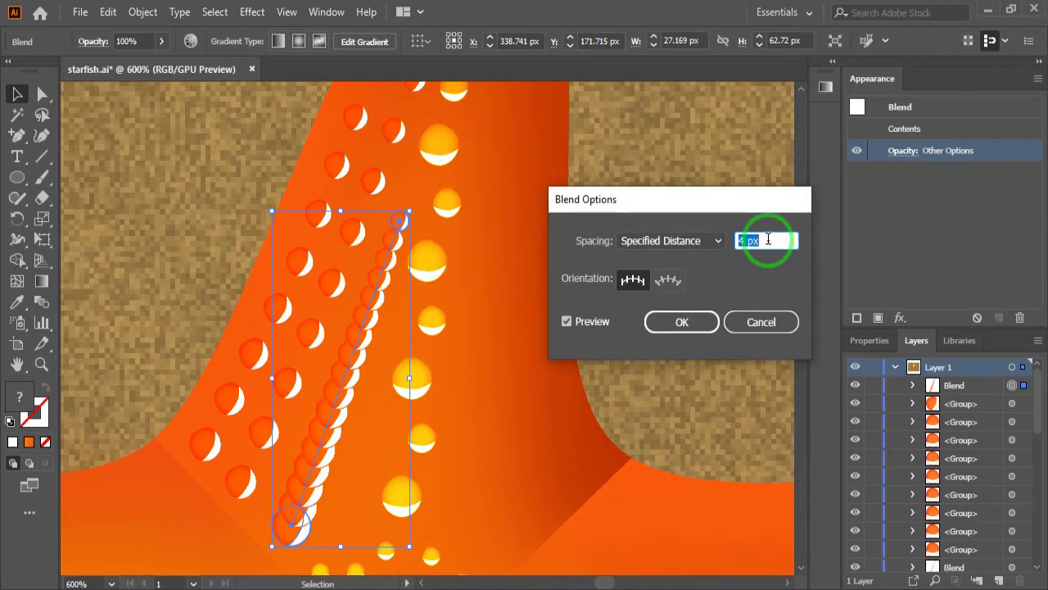
key("Up")
key("Up")
key("Up")
key("Up")
key("Up")
key("Up")
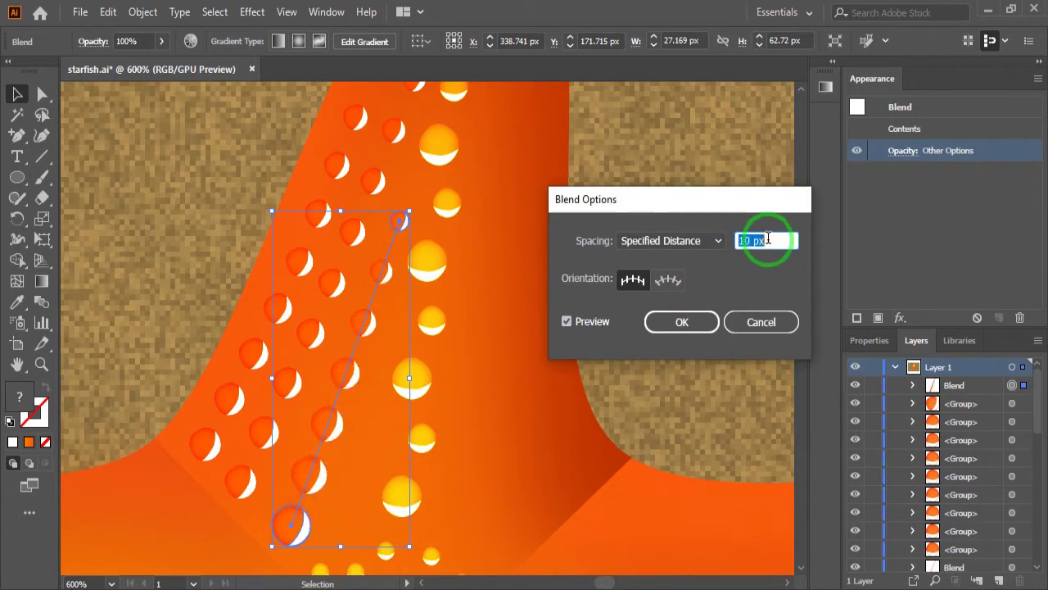
key("Down")
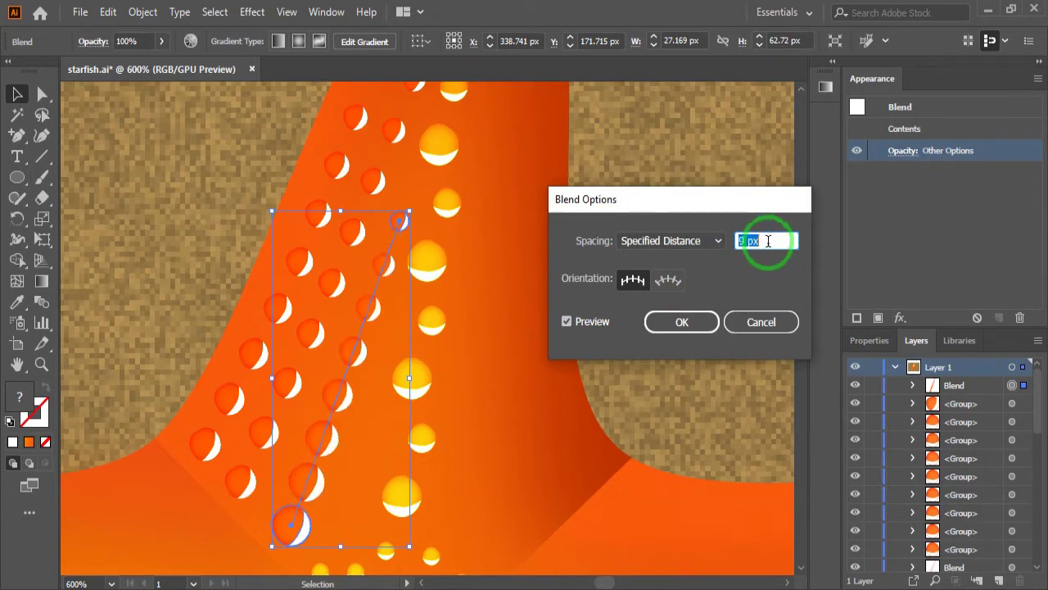
left_click(693, 322)
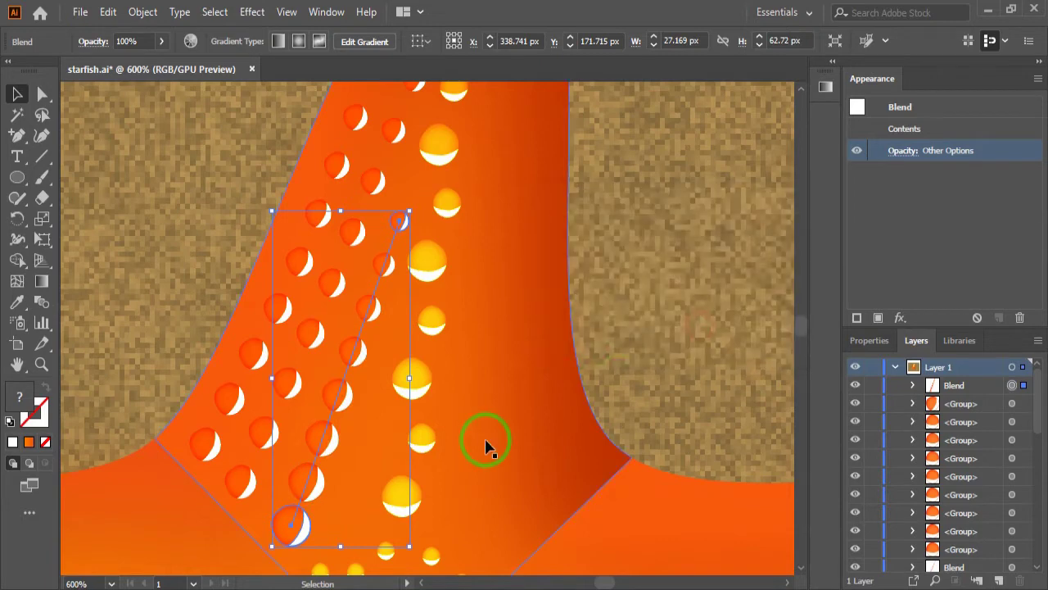
scroll(486, 410, "down", 2)
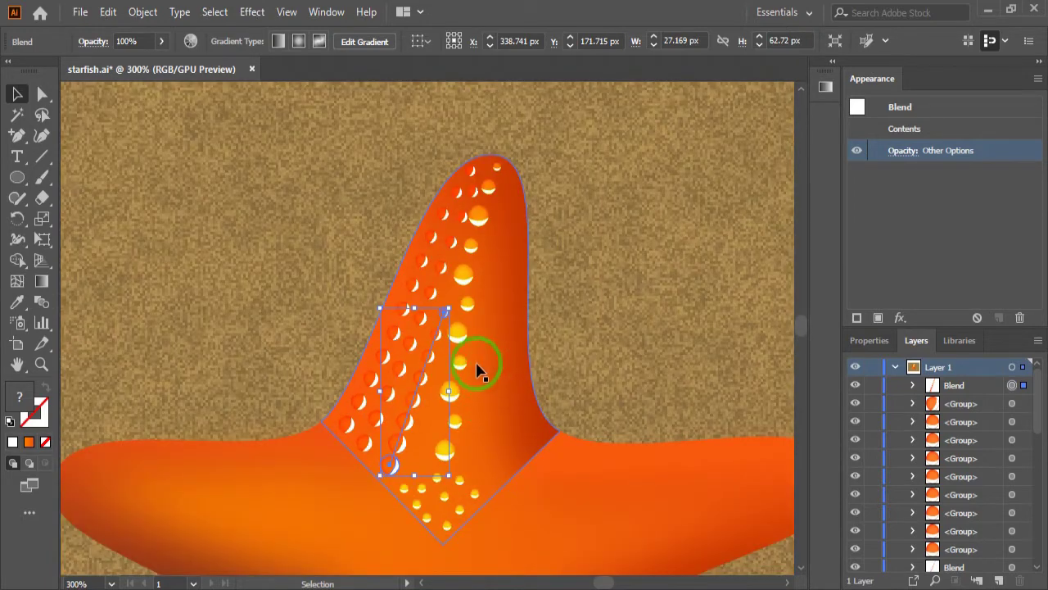
- Add a midpoint anchor to the third blend's spine and pull it up-left to curve the dots
left_click(17, 136)
scroll(456, 357, "up", 3)
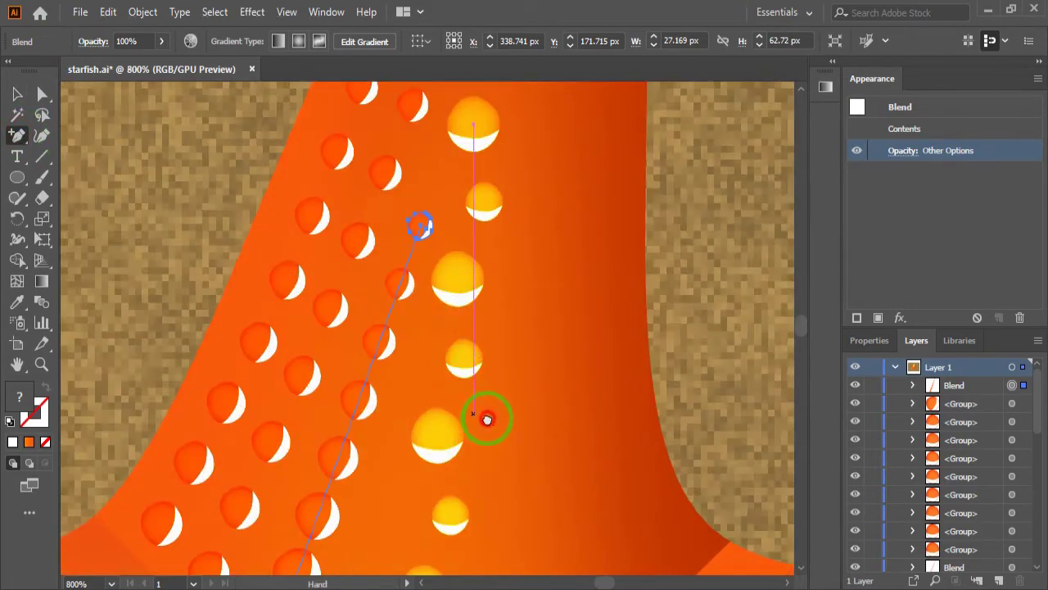
scroll(491, 376, "down", 3)
left_click(399, 237)
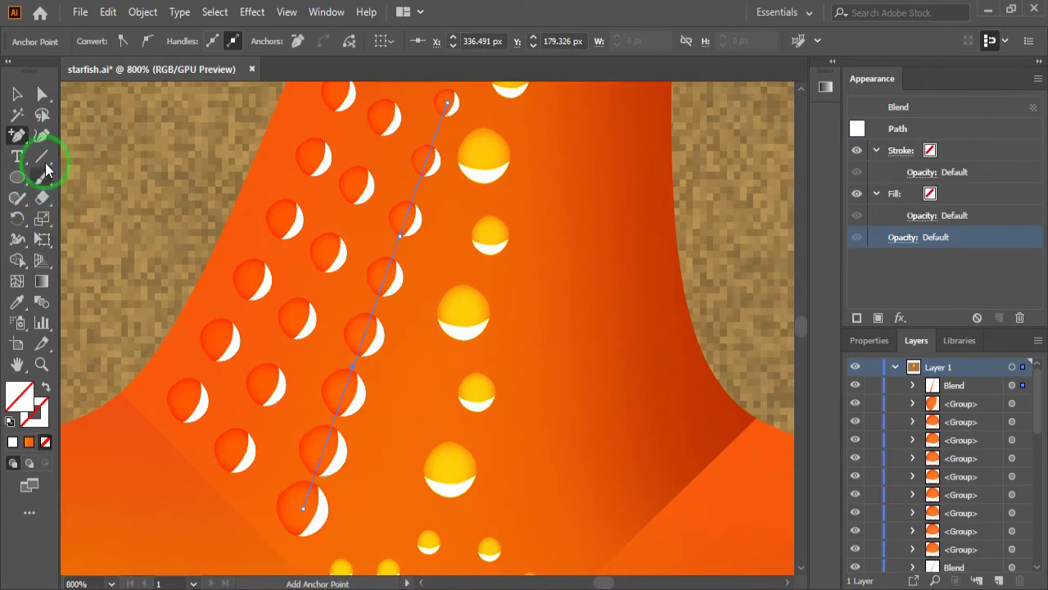
left_click(43, 96)
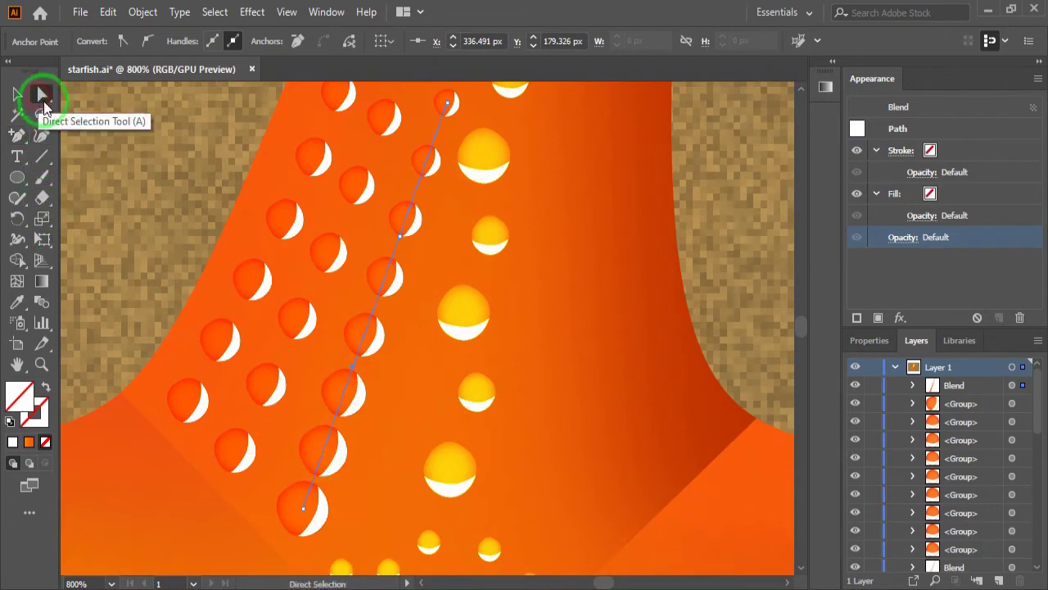
left_click(354, 372)
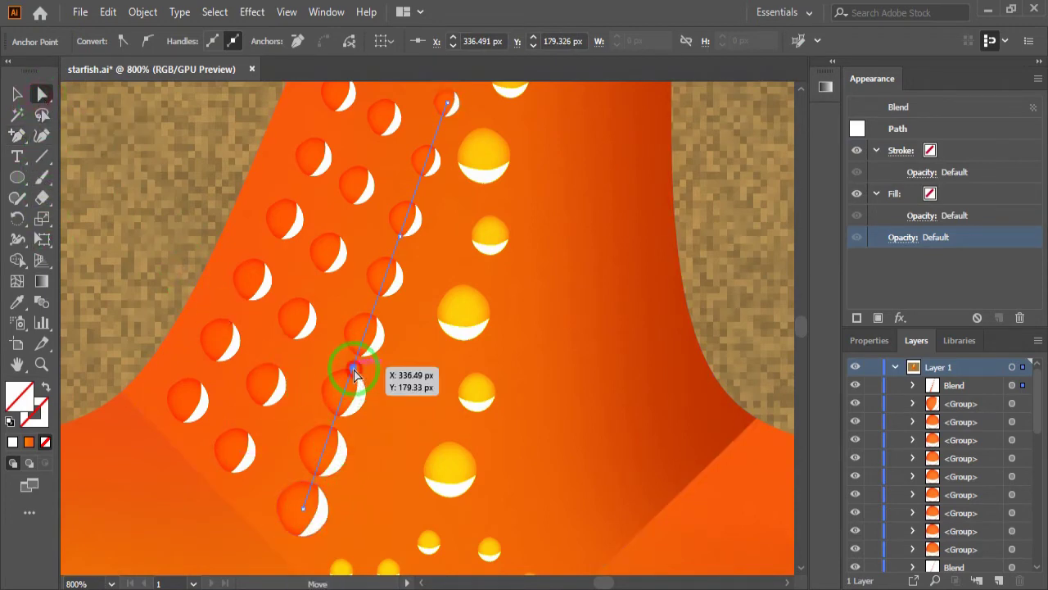
left_click_drag(354, 373, 349, 358)
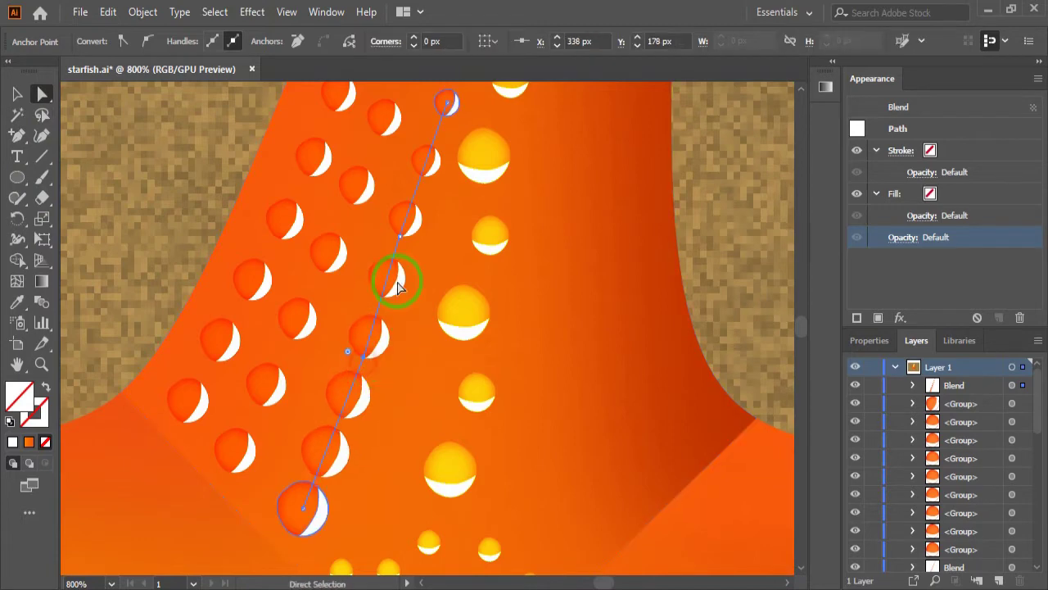
left_click_drag(400, 243, 410, 222)
scroll(536, 286, "down", 1)
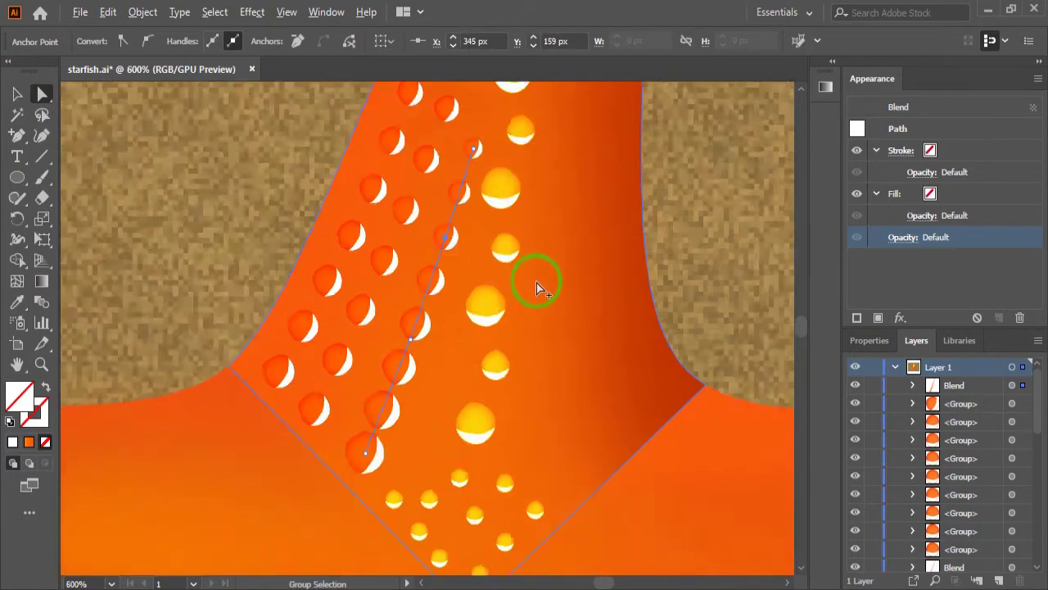
scroll(536, 287, "down", 2)
scroll(534, 281, "down", 1)
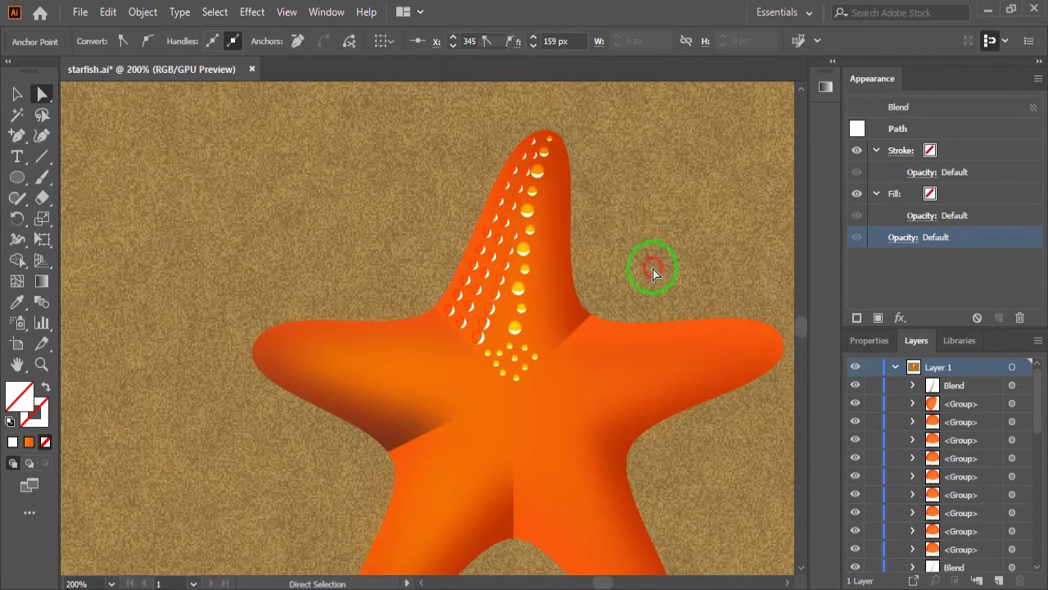
- Nudge the small circle near the upper arm's tip left and lift one of its anchors
left_click(652, 267)
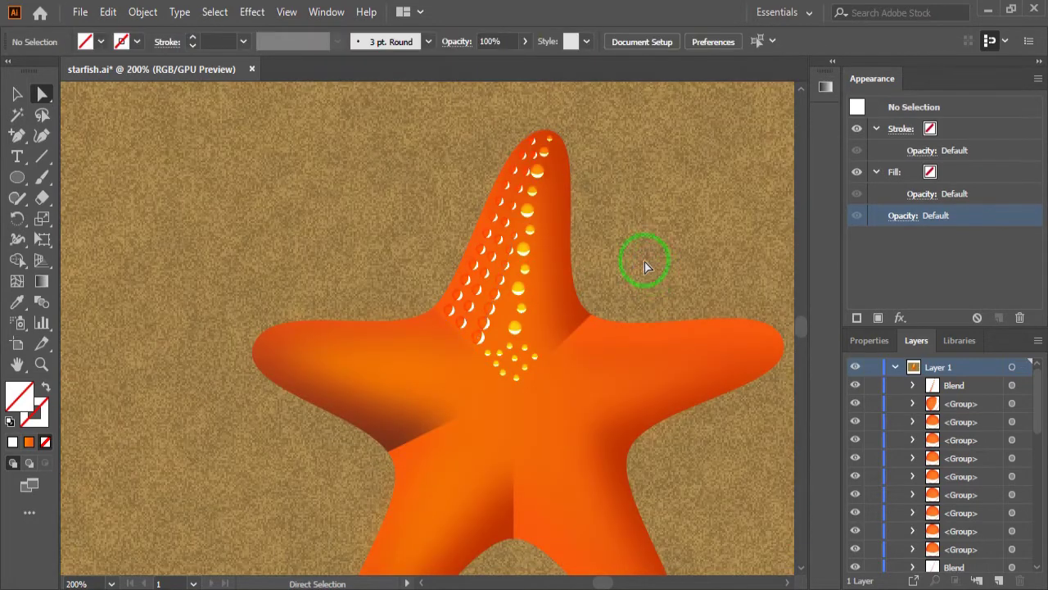
left_click(537, 170)
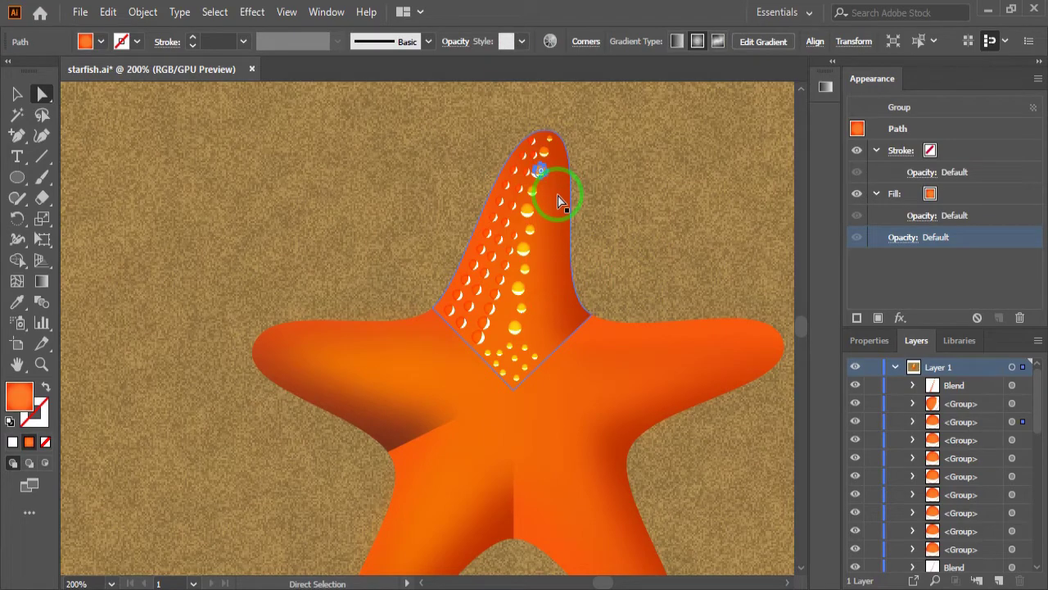
left_click(615, 220)
key("ctrl+z")
scroll(590, 214, "up", 2)
key("Left")
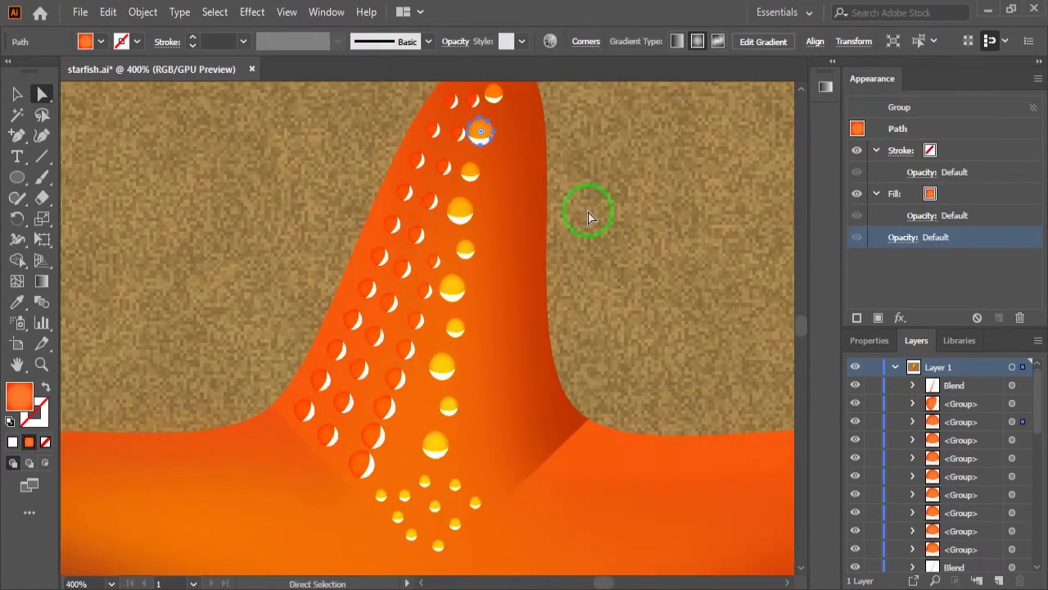
left_click_drag(481, 146, 533, 288)
scroll(512, 151, "up", 4)
- Select the glossy dot group on the upper arm and nudge it right
left_click(38, 94)
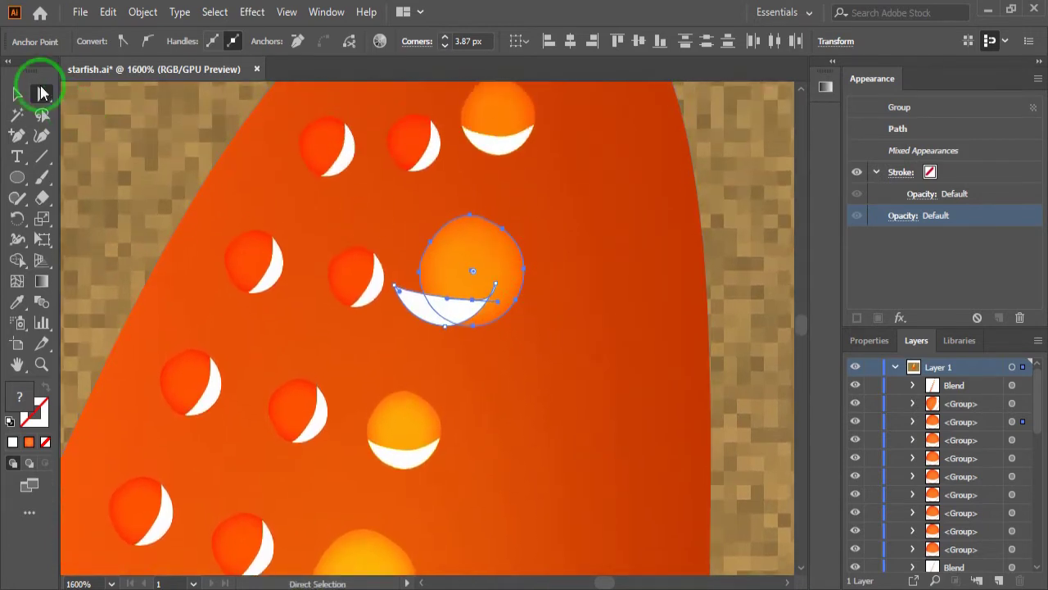
left_click(17, 93)
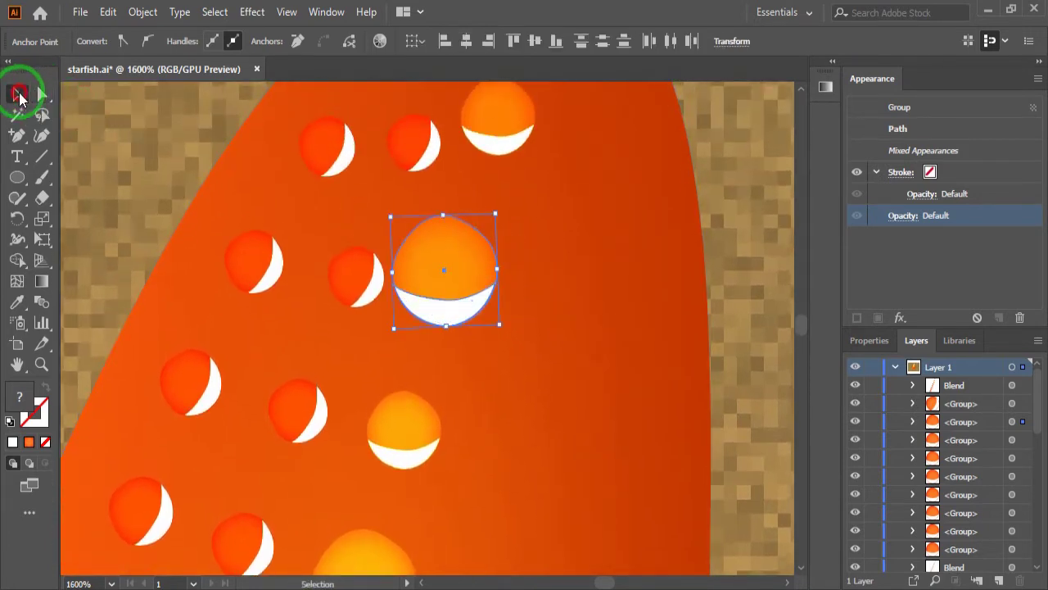
left_click(395, 274)
left_click(451, 296)
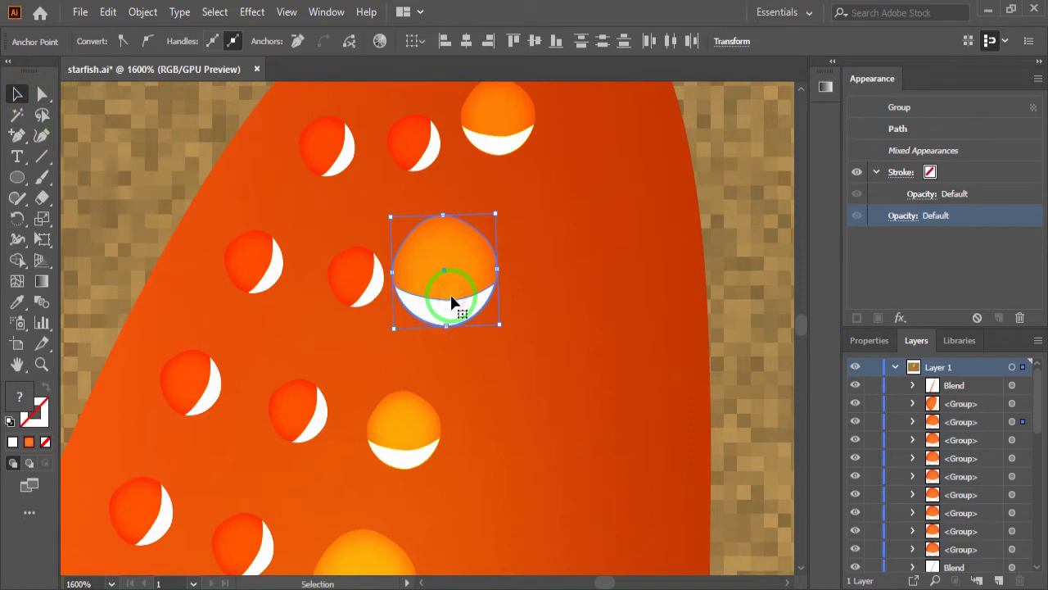
key("a")
left_click(452, 300)
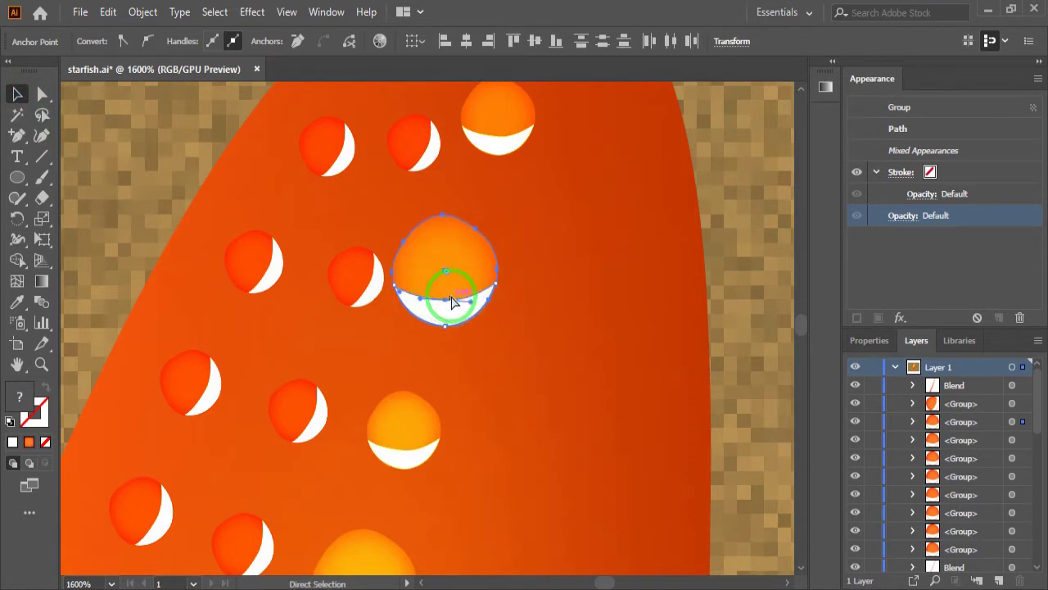
key("v")
left_click(160, 171)
left_click(426, 305)
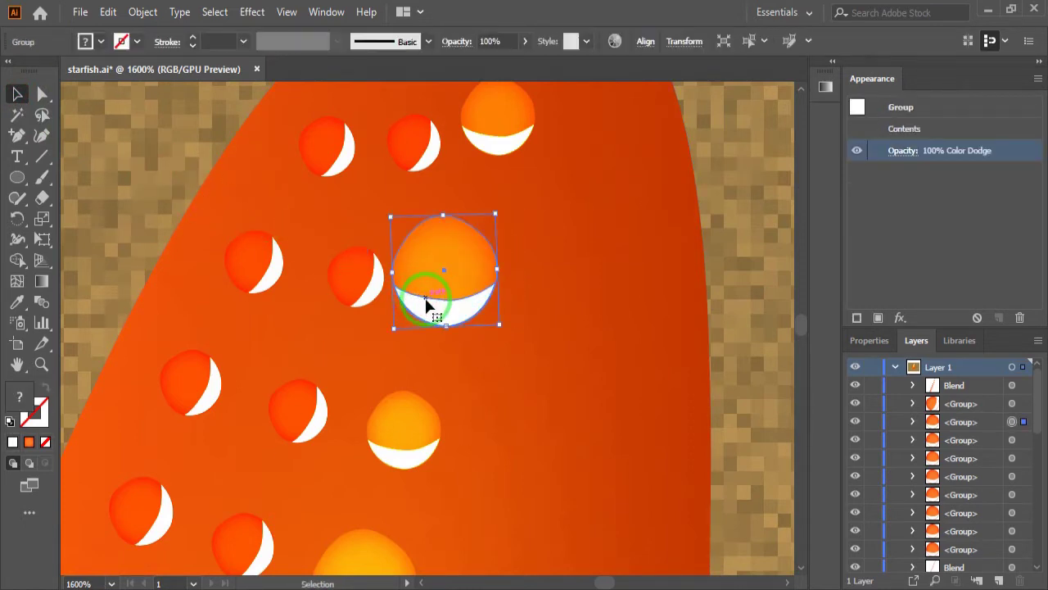
key("Right")
key("Right")
- Move two small dots up the central row to even their spacing
key("ctrl+minus")
key("ctrl+minus")
key("ctrl+minus")
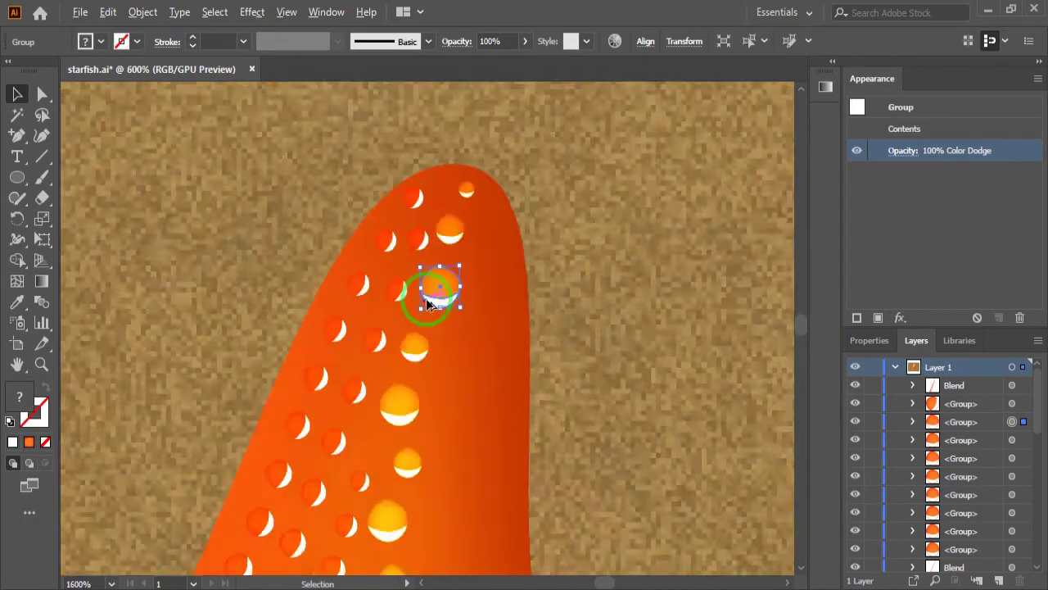
key("ctrl+minus")
key("ctrl+minus")
left_click_drag(446, 300, 453, 271)
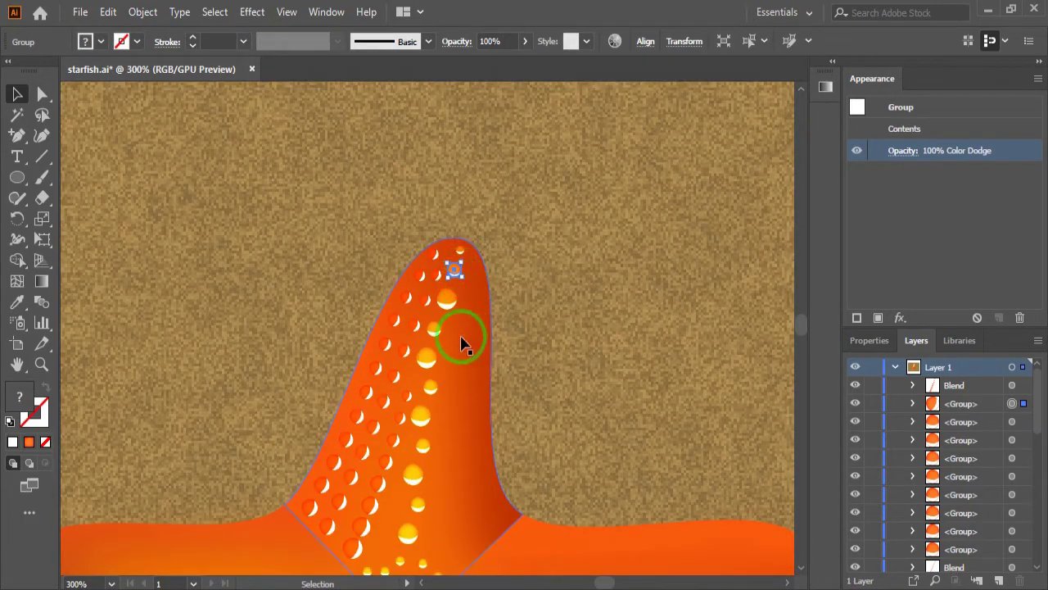
left_click(430, 361)
left_click_drag(430, 360, 436, 331)
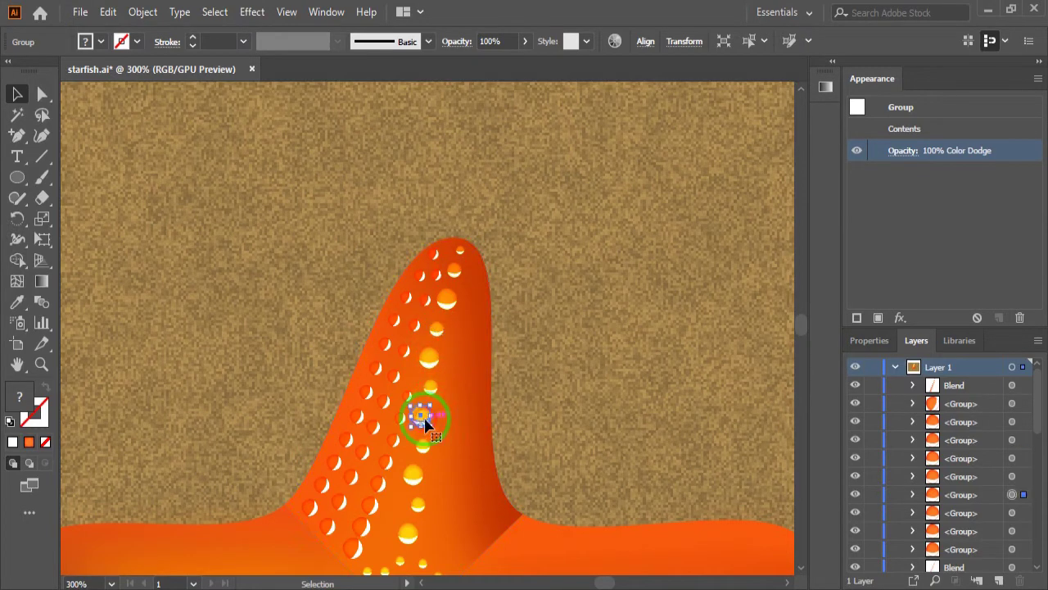
left_click(415, 478)
scroll(566, 462, "down", 1)
scroll(551, 449, "down", 2)
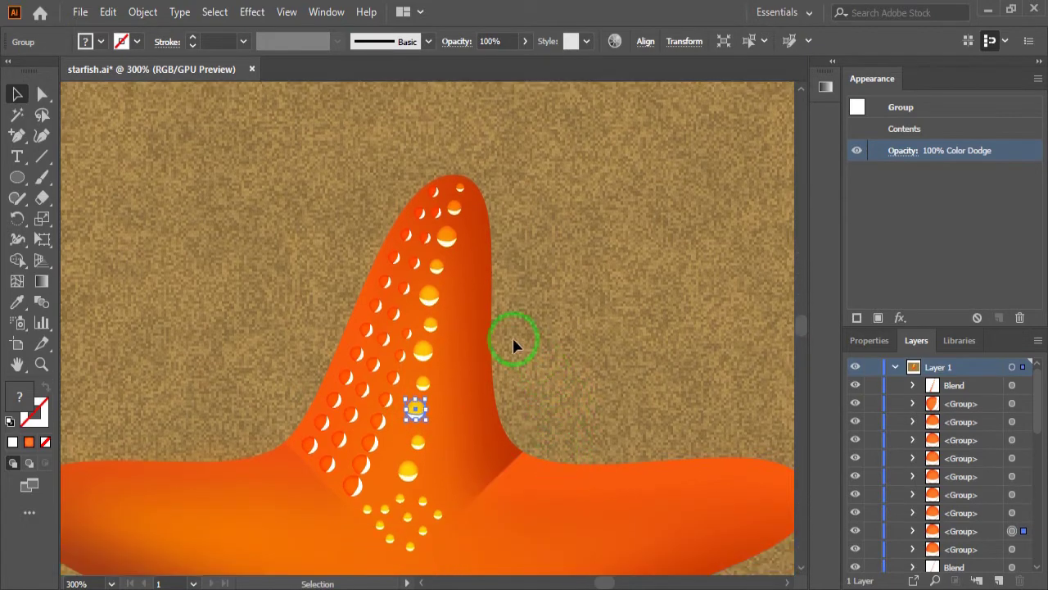
left_click(429, 296)
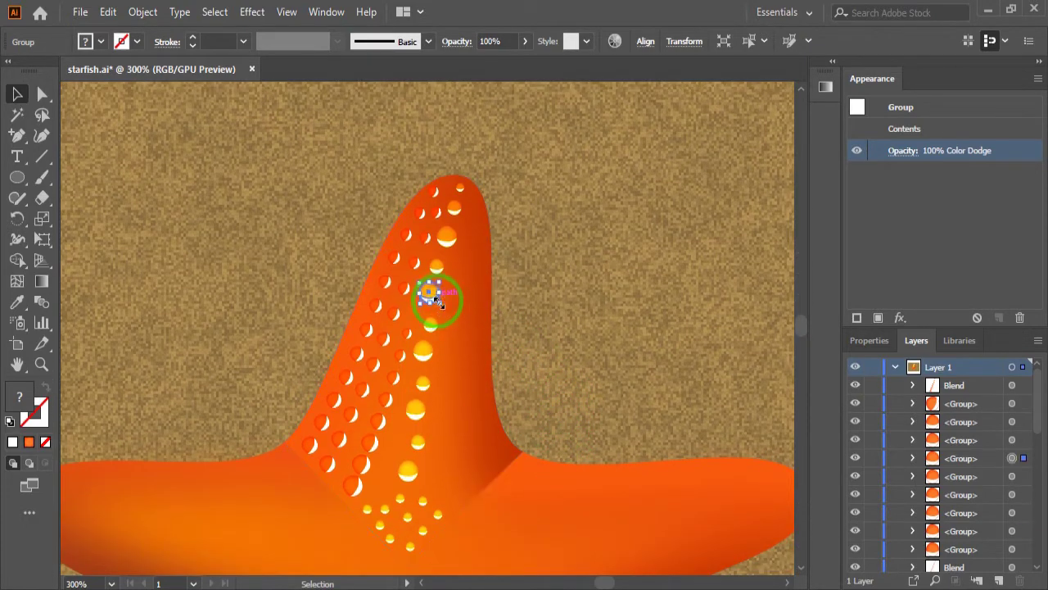
left_click(548, 323)
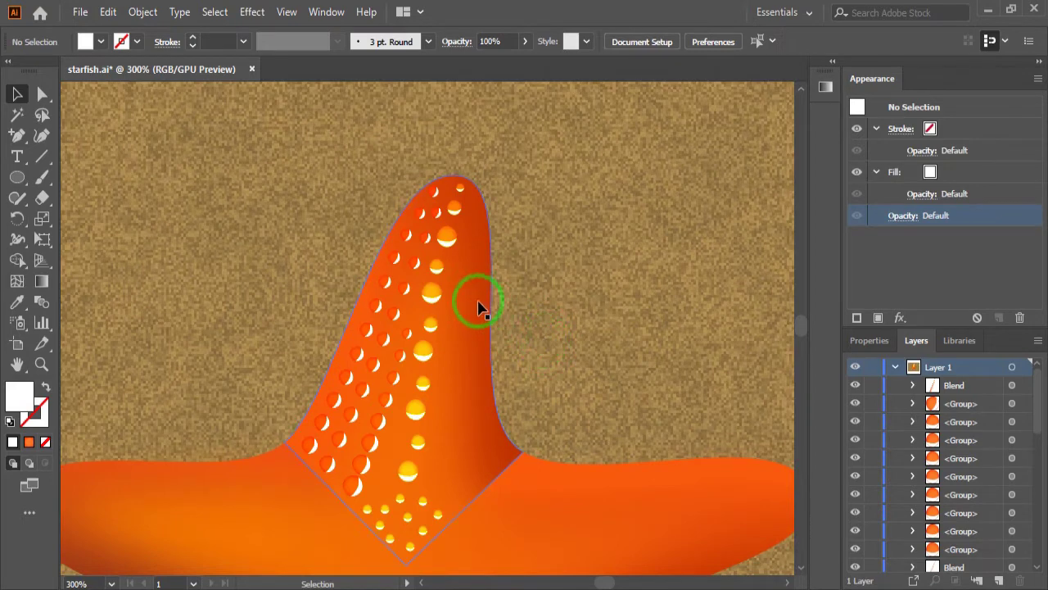
- Shrink the small dot near the tip and enlarge a lower one to match its neighbours
left_click(453, 243)
left_click_drag(458, 248, 452, 238)
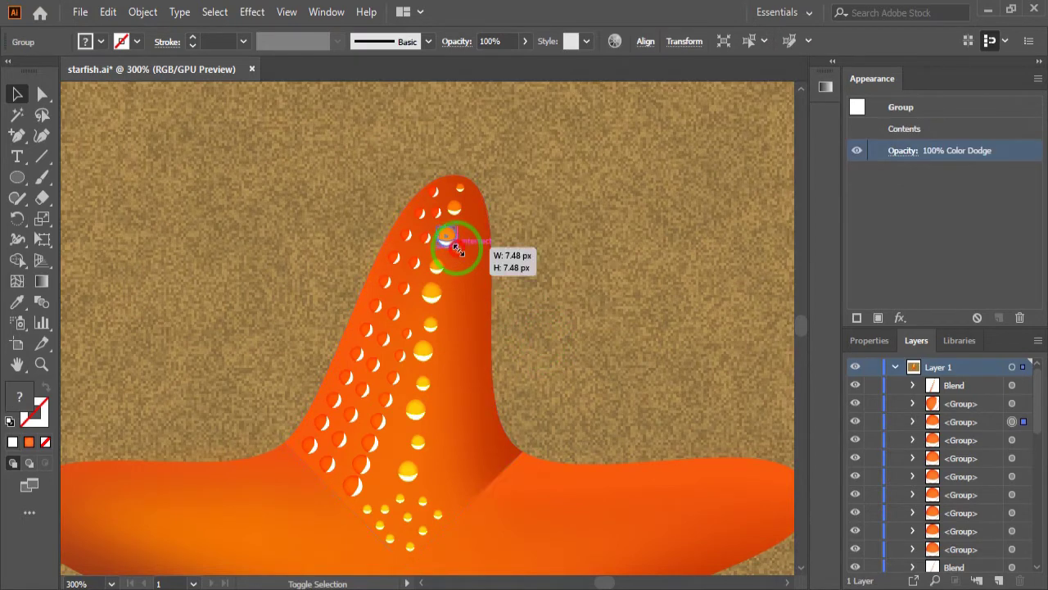
left_click(517, 262)
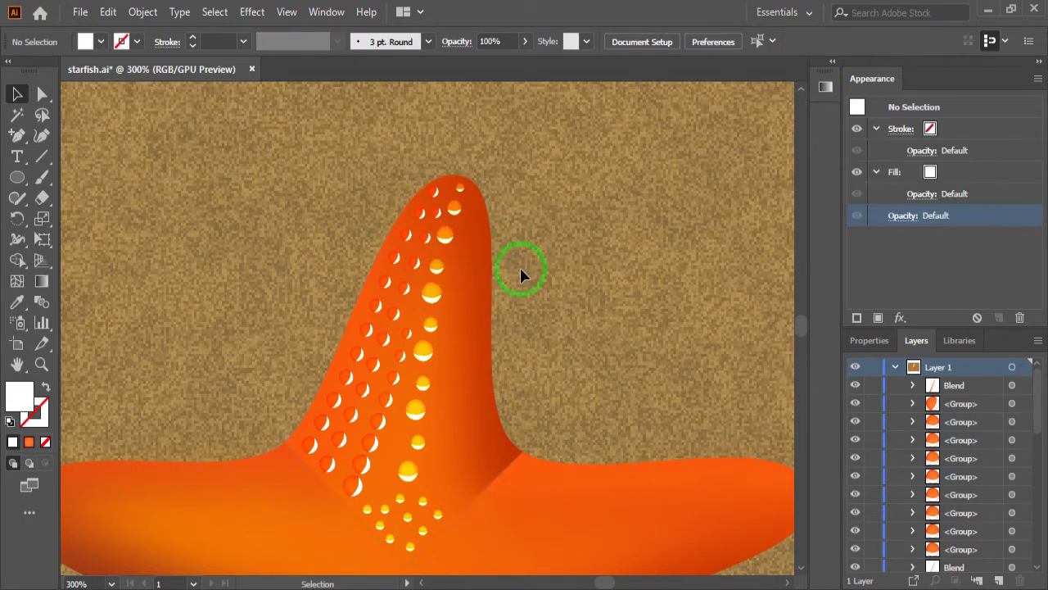
left_click(434, 294)
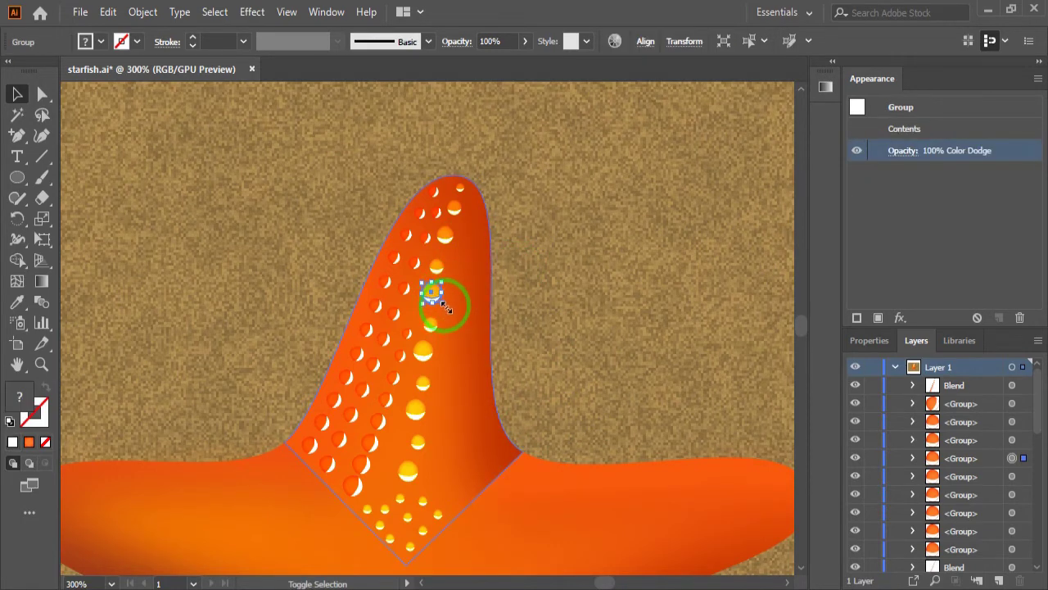
left_click_drag(443, 303, 447, 308)
left_click(539, 319)
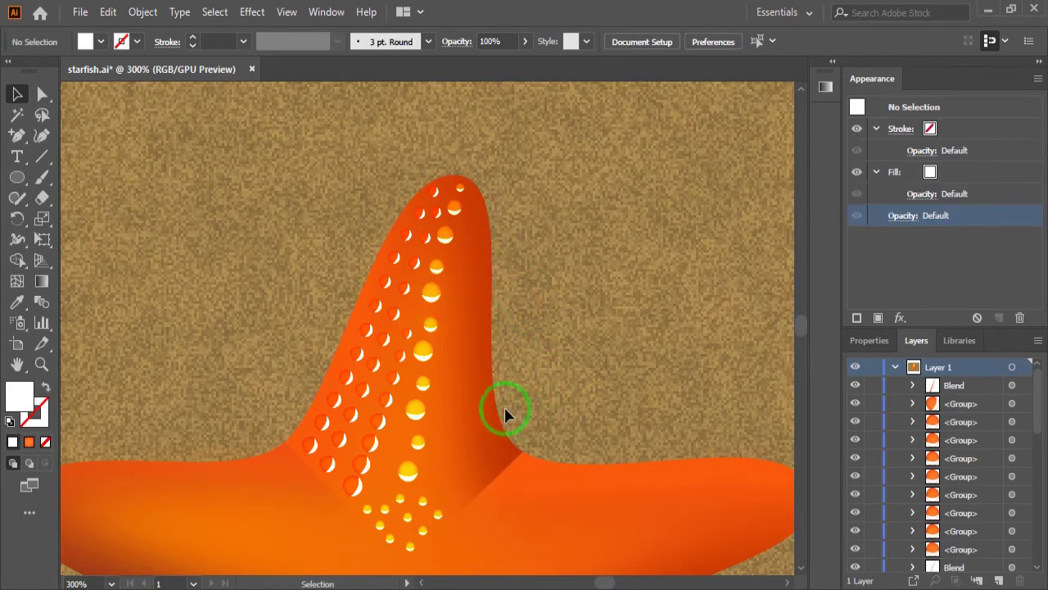
- Resize two more dots to about 6.31 and 6.52 px, then move the base dot into line
left_click(434, 350)
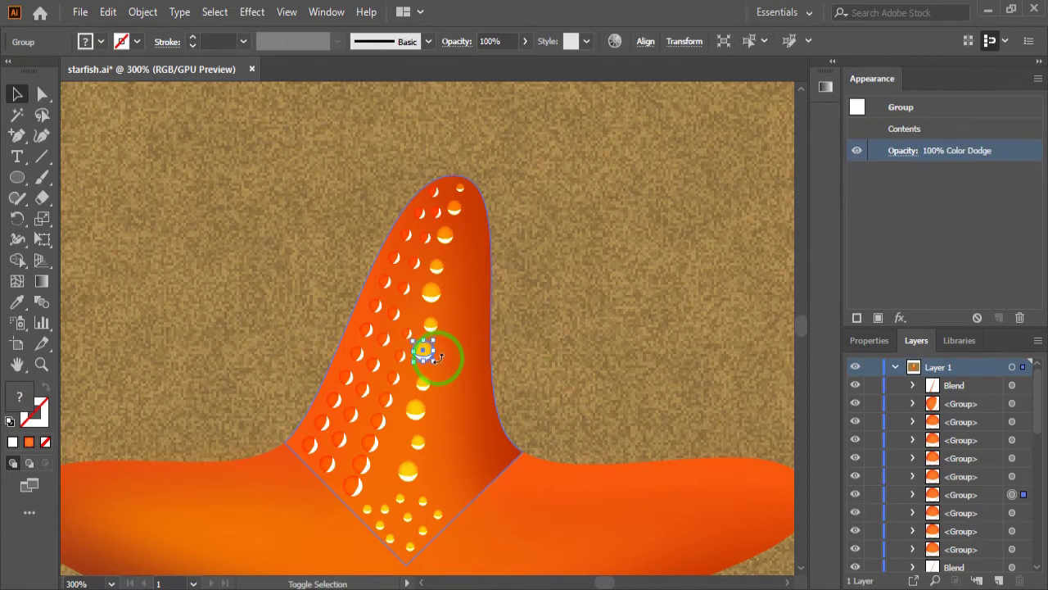
left_click_drag(434, 358, 429, 357)
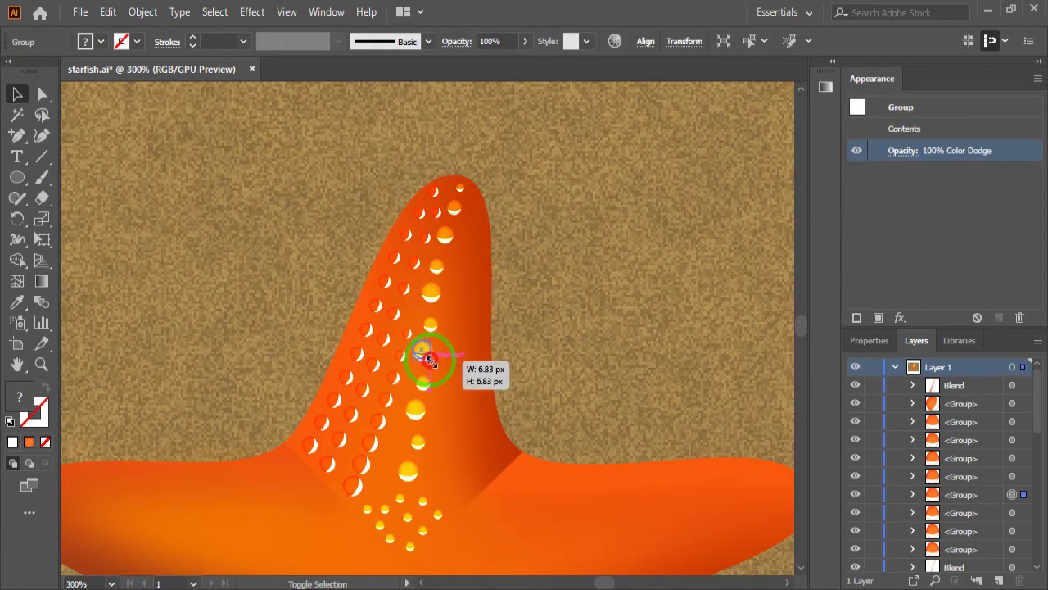
left_click(528, 293)
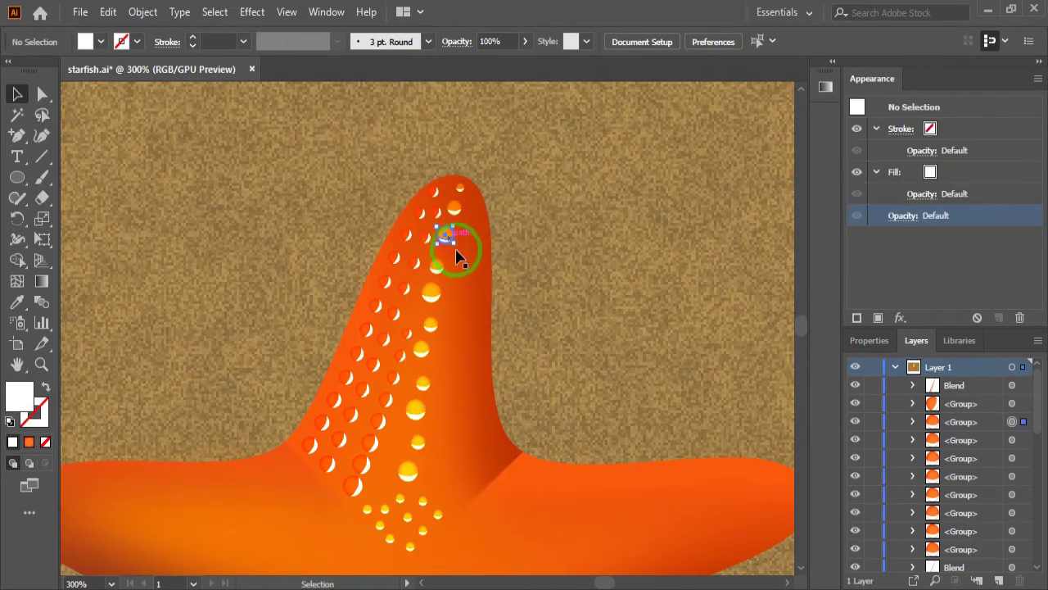
left_click(449, 240)
left_click_drag(449, 242, 449, 242)
left_click(561, 253)
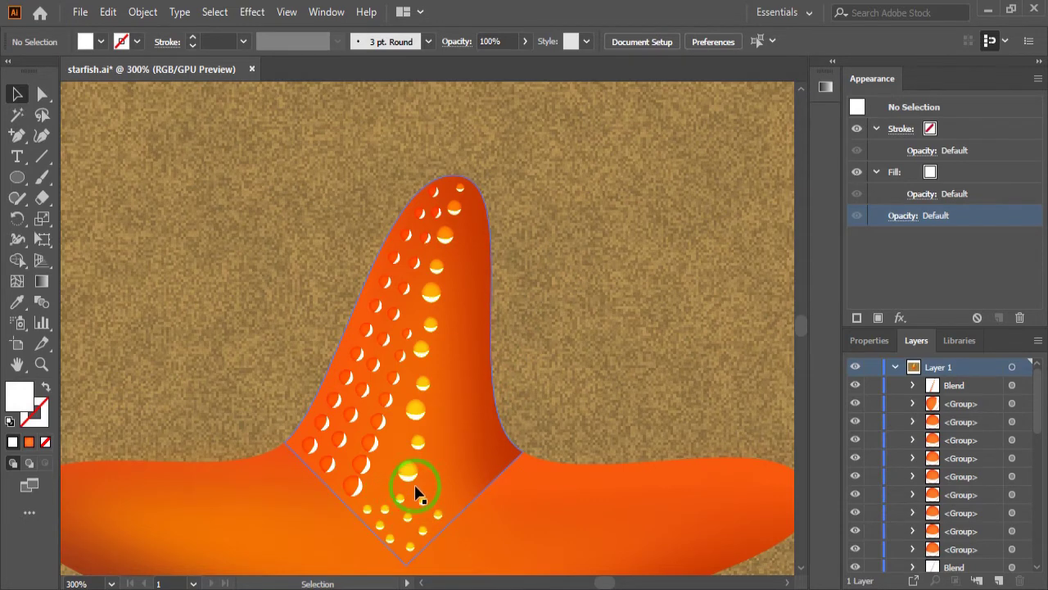
left_click(418, 445)
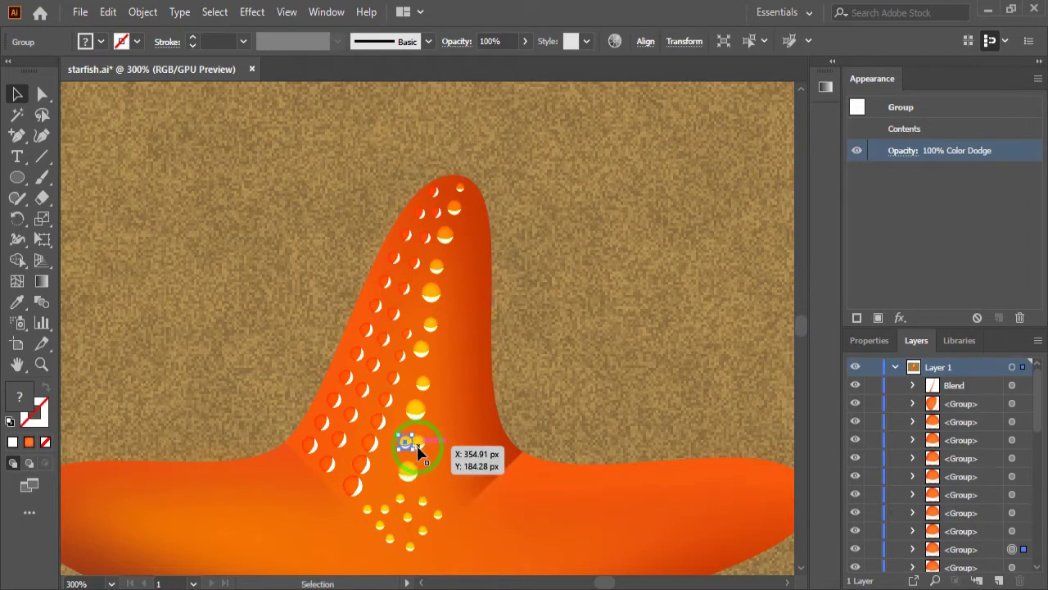
left_click_drag(418, 445, 400, 434)
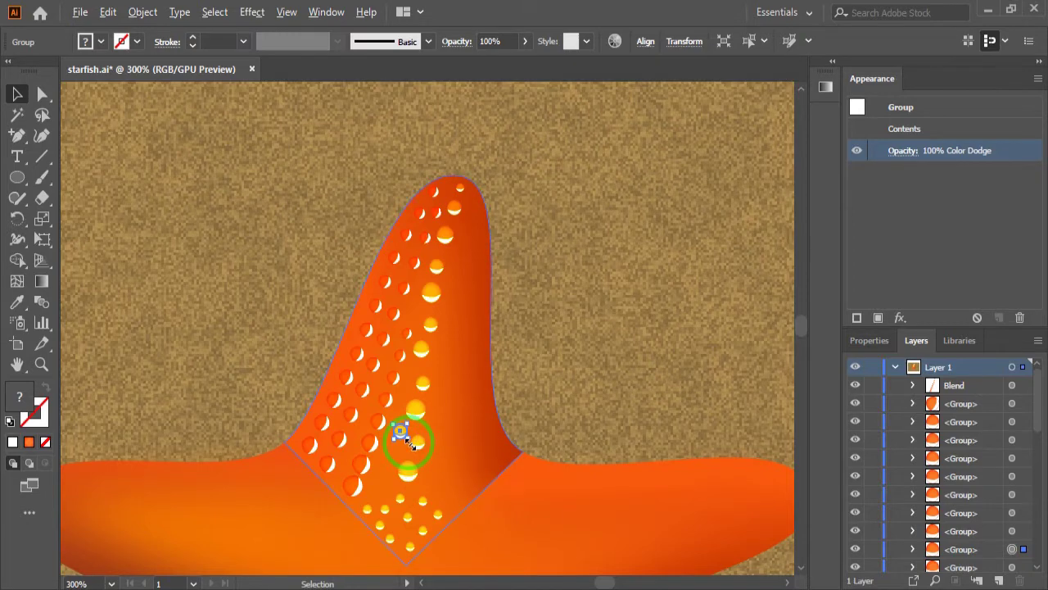
- Rotate the dot near the arm's base, set it to Hard Light, and shrink it to about 4.3 px
scroll(408, 443, "up", 3)
left_click_drag(410, 445, 416, 398)
left_click(923, 130)
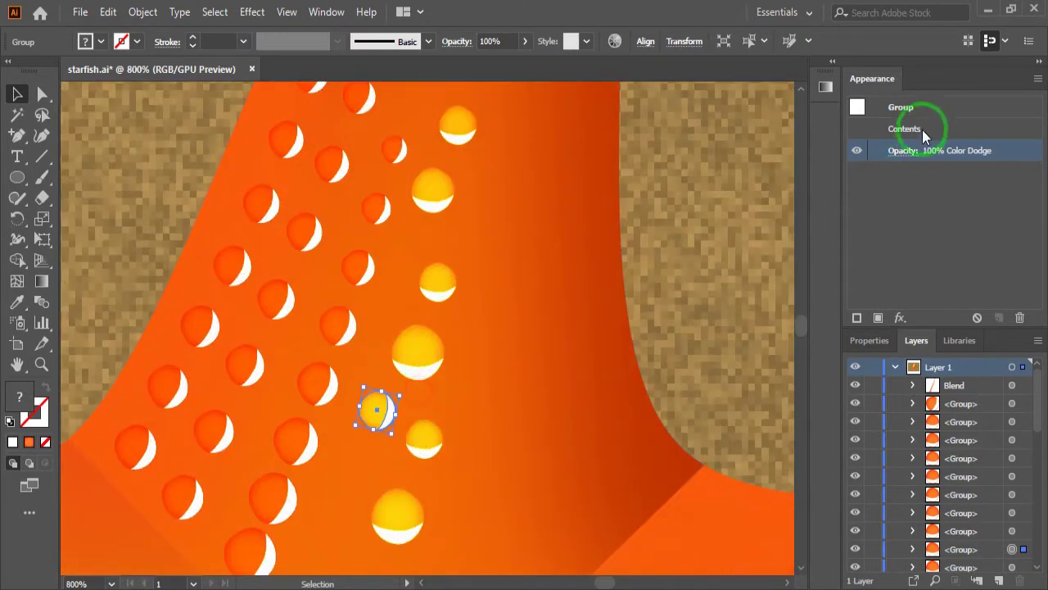
left_click(907, 152)
left_click(802, 183)
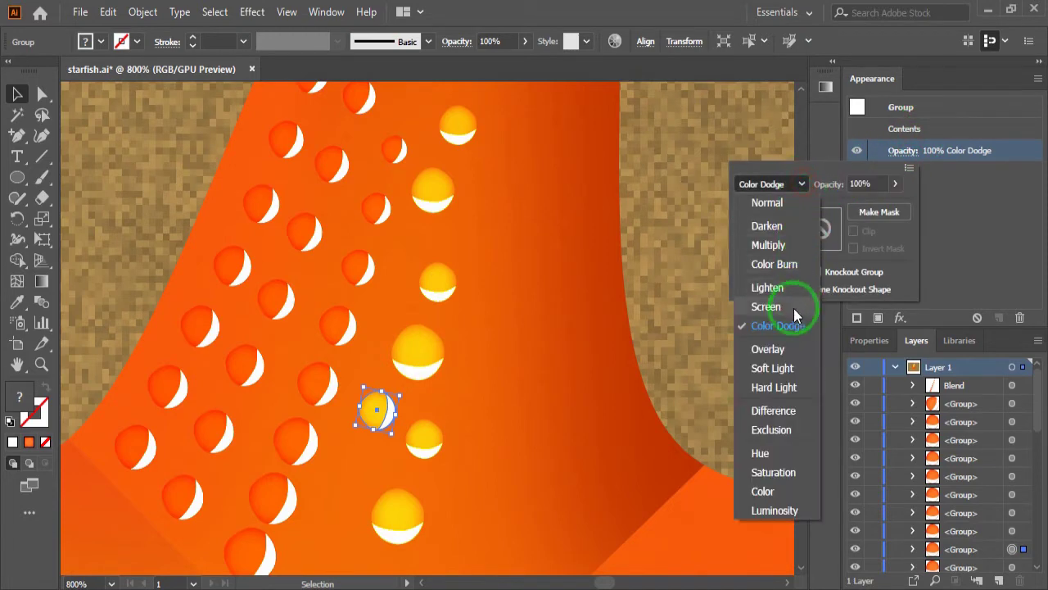
left_click(774, 386)
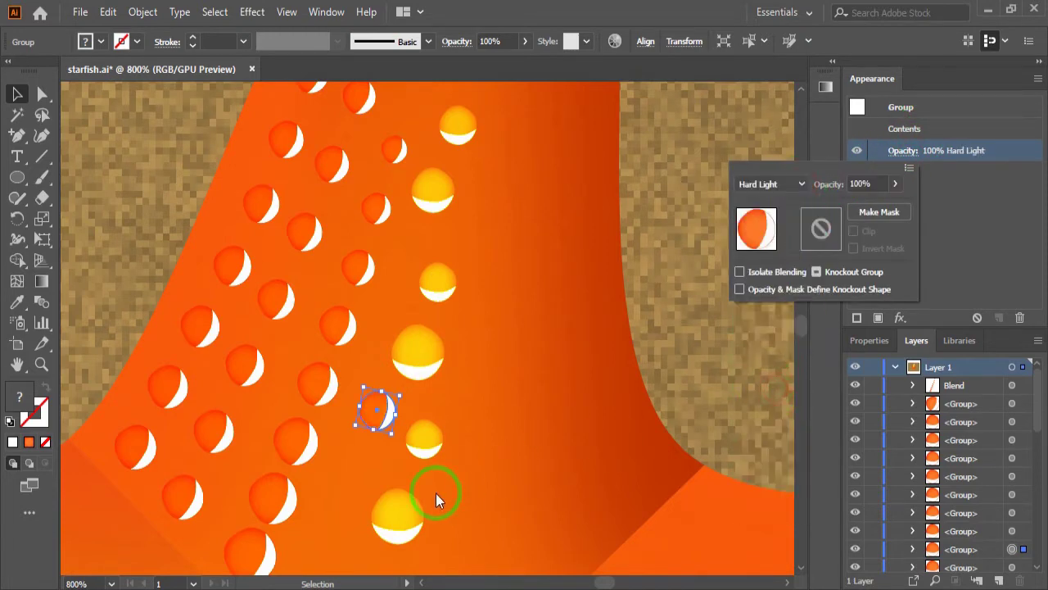
left_click(391, 435)
left_click_drag(392, 428, 386, 422)
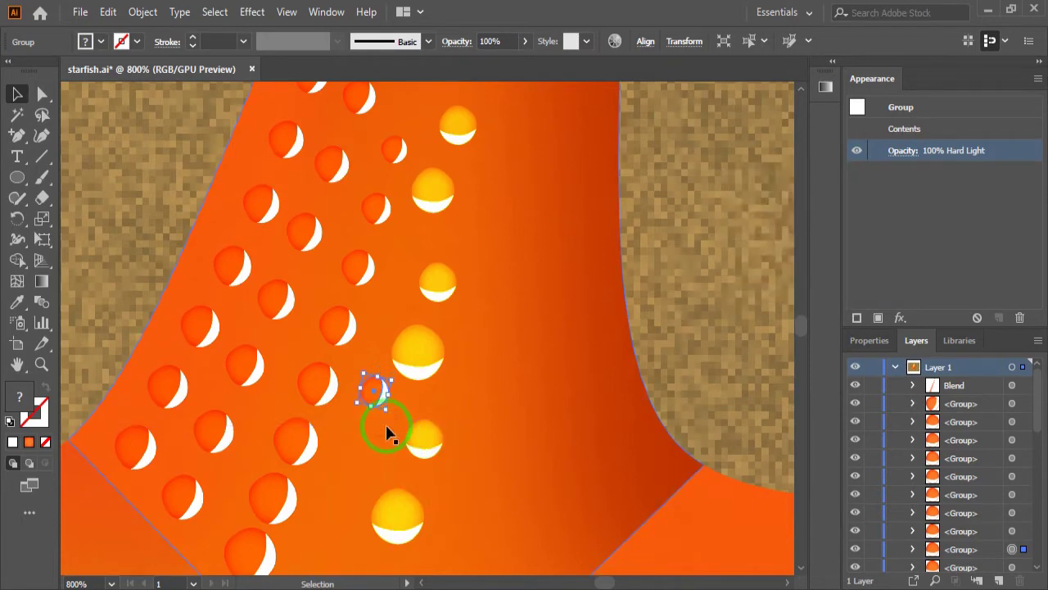
scroll(387, 428, "down", 1)
scroll(386, 428, "down", 2)
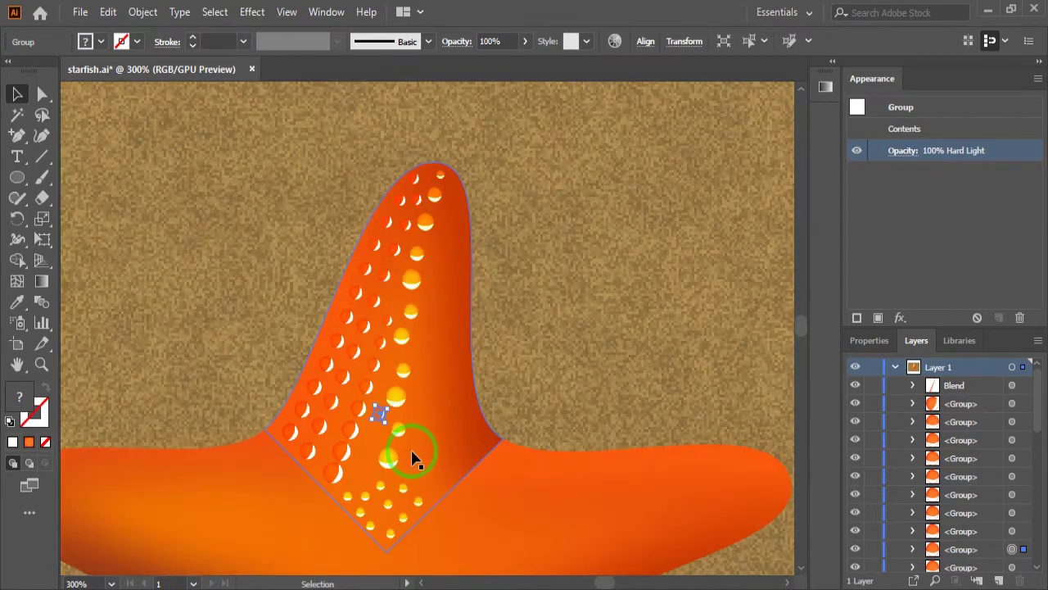
- Nudge the Hard Light dot down-left with the arrow keys, then back up-right
key("a")
key("v")
key("a")
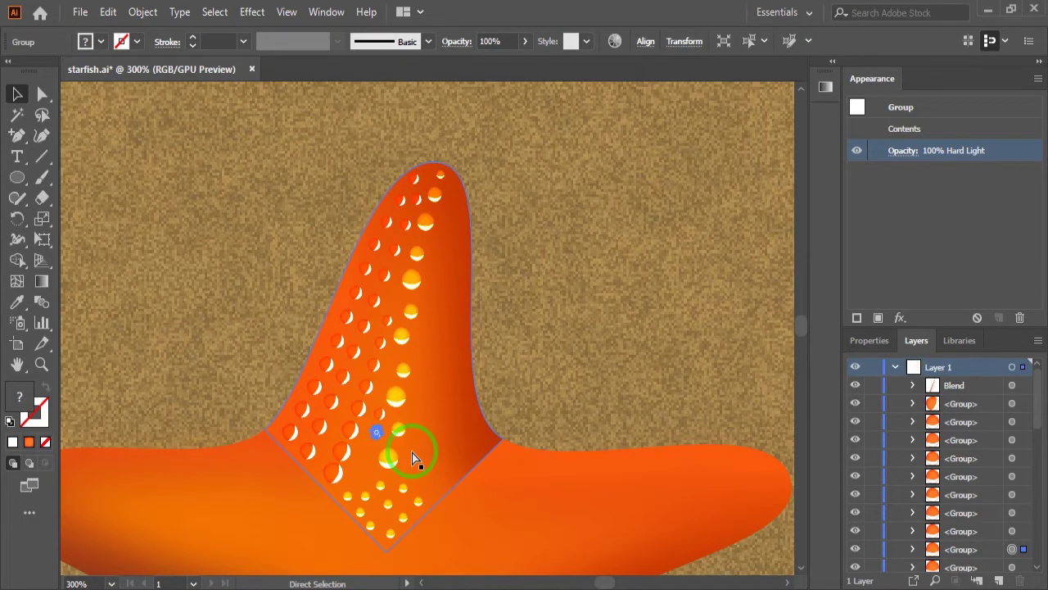
key("v")
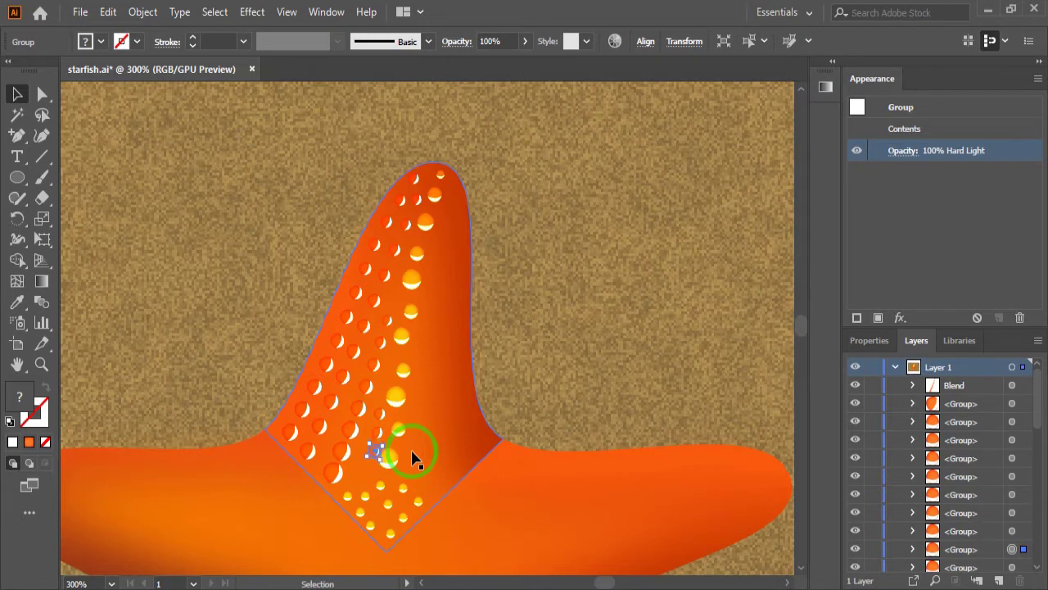
key("Down")
key("Down")
key("Down")
key("Left")
key("Left")
key("Down")
key("Down")
key("Left")
key("Down")
key("Down")
key("Left")
key("Down")
key("Down")
key("a")
key("v")
key("Up")
key("Up")
key("Up")
key("Right")
key("Right")
- Drag the Hard Light dot up and right into position on the arm
left_click(433, 410)
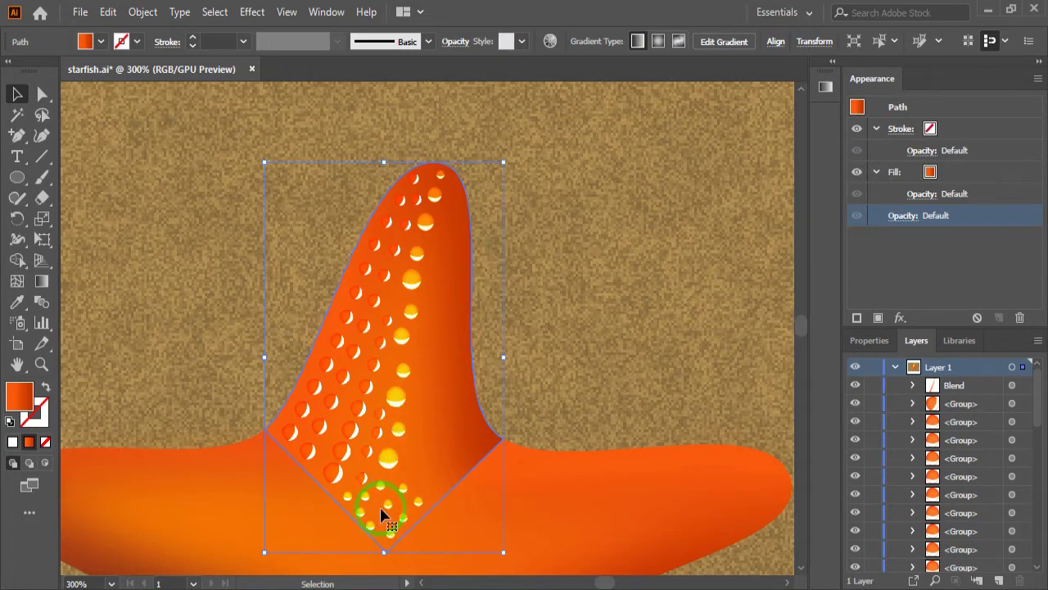
left_click_drag(386, 421, 383, 418)
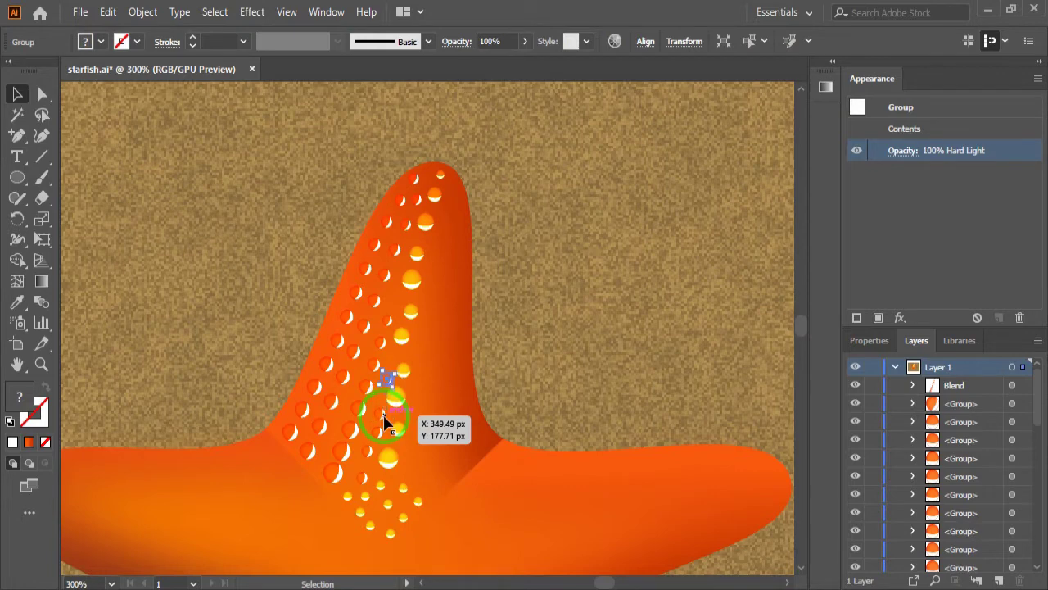
left_click_drag(383, 414, 388, 381)
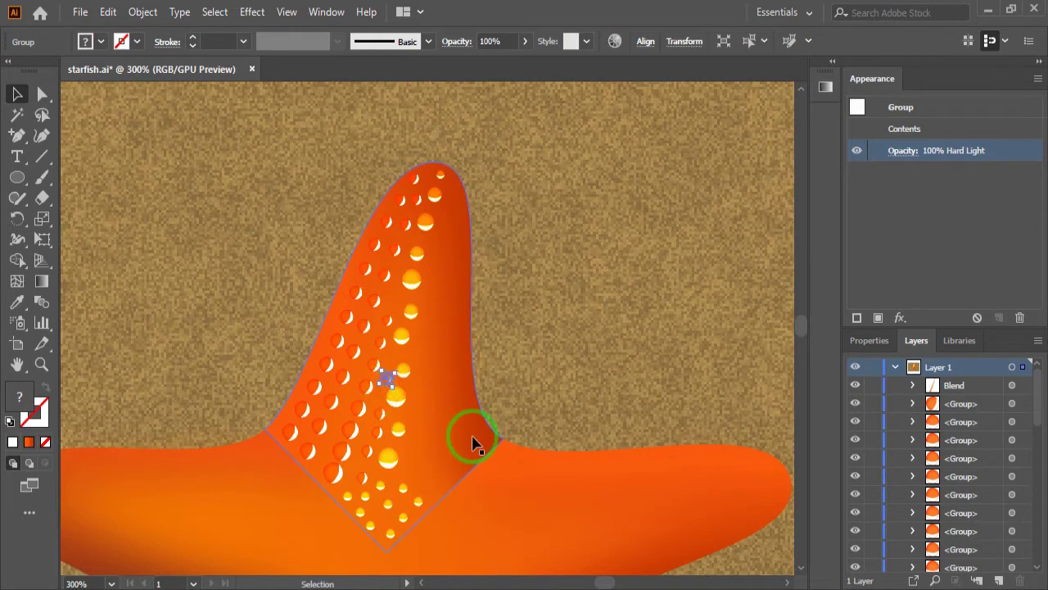
left_click(524, 364)
left_click(383, 376)
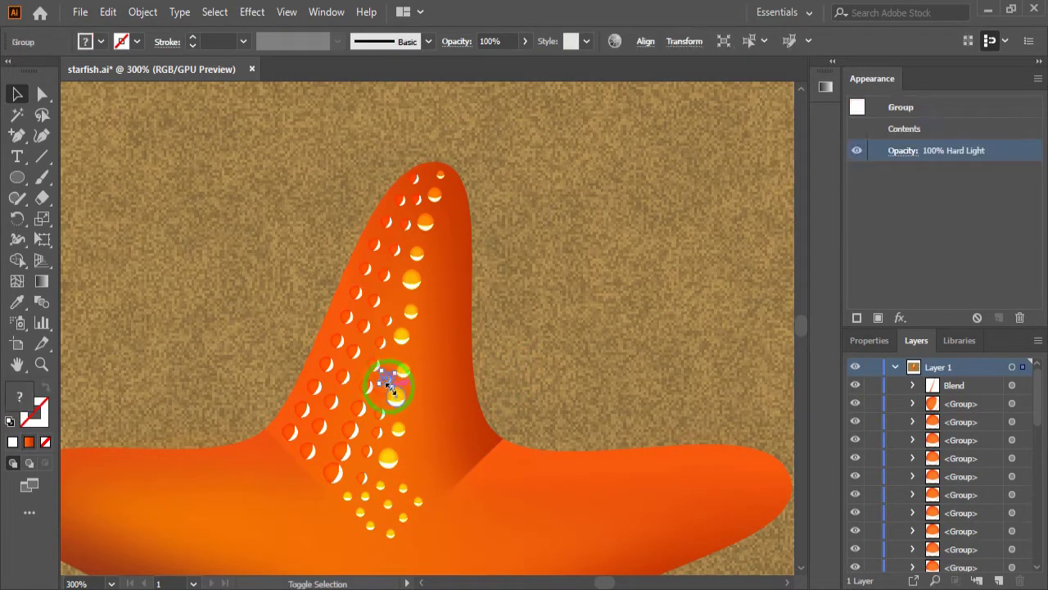
left_click_drag(390, 385, 385, 379)
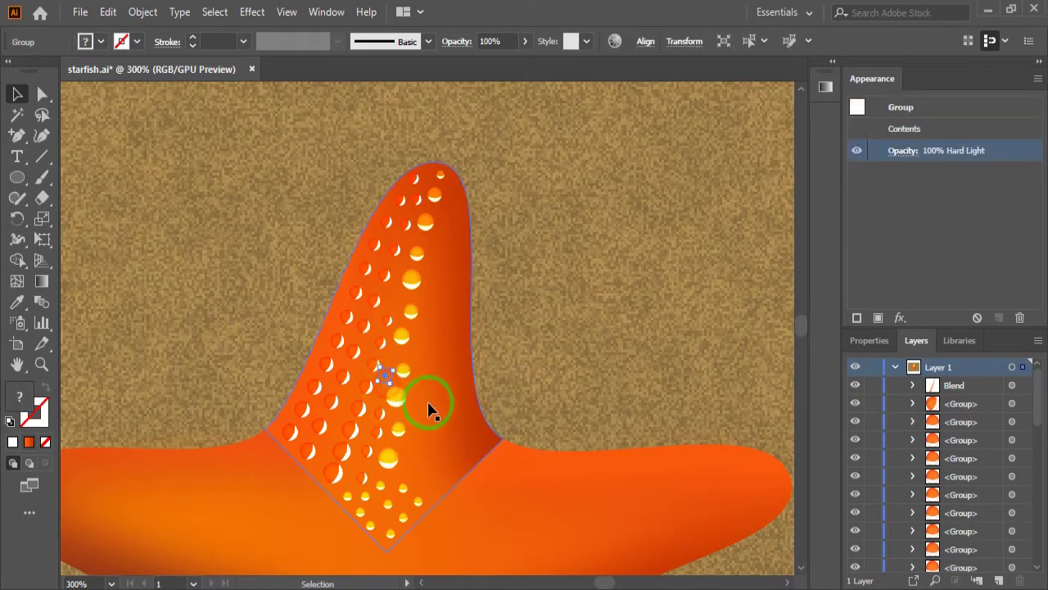
left_click(507, 364)
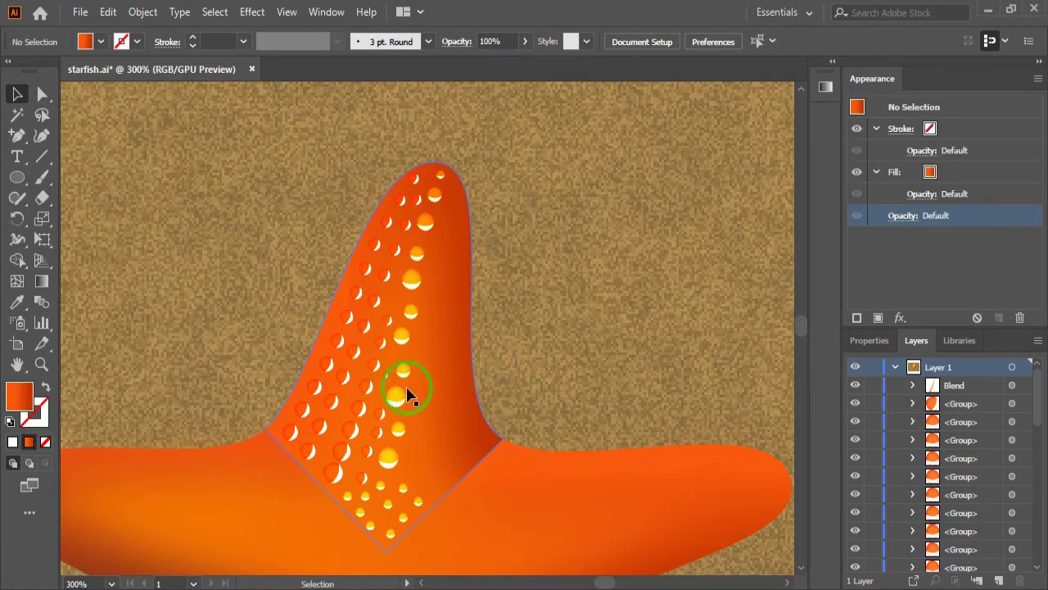
- Nudge the small dot inside the Hard Light group slightly upward
left_click(384, 377)
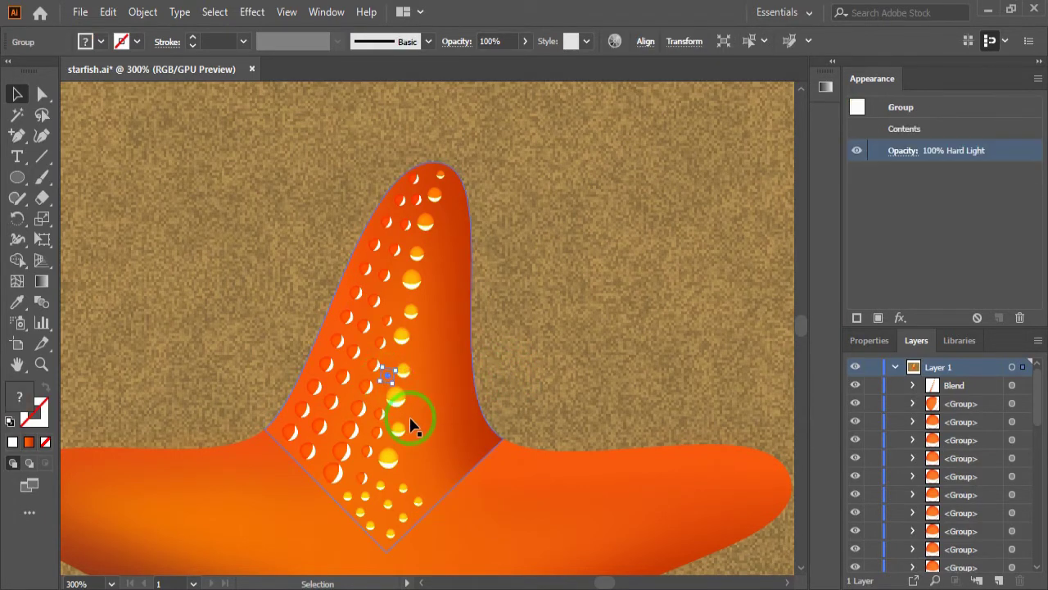
key("ctrl")
key("Up")
key("Up")
key("Up")
key("Up")
key("Up")
key("Up")
key("ctrl")
left_click(594, 340)
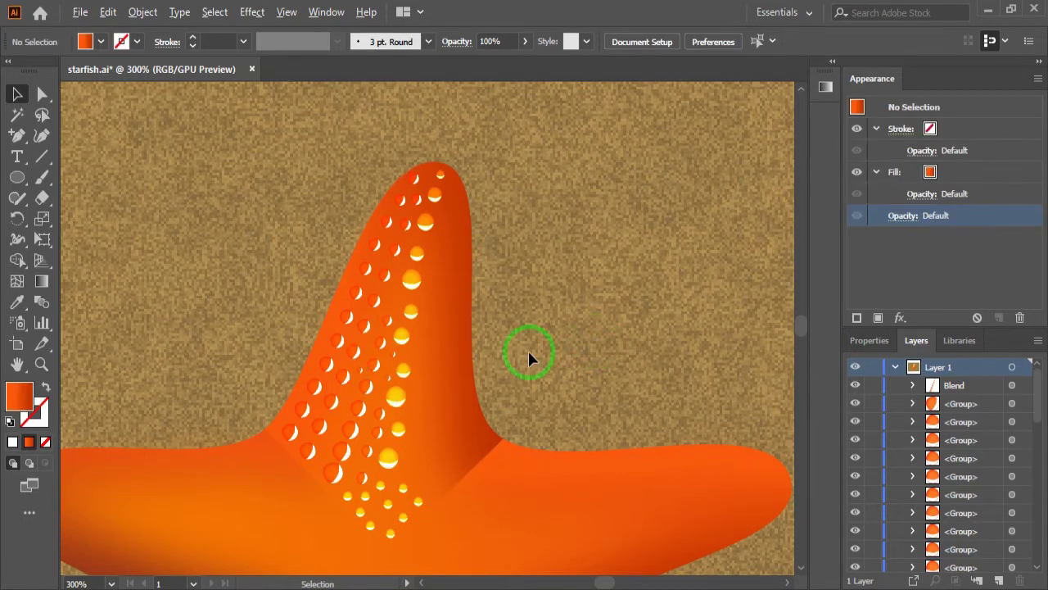
- Drag the blend spine's small end point down-left to reshape the inner dot row
scroll(528, 351, "down", 2)
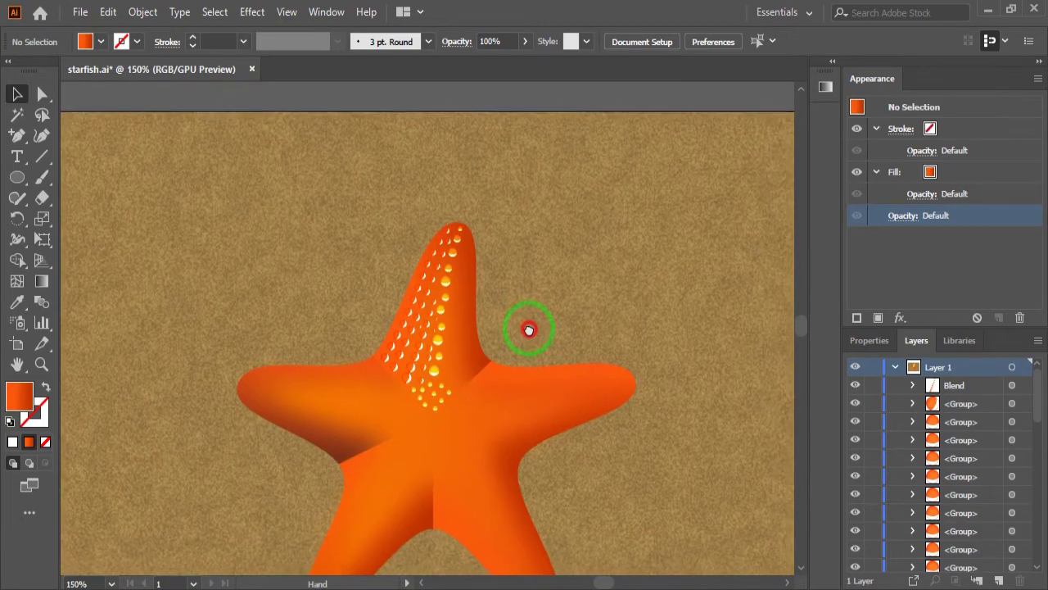
scroll(530, 331, "up", 1)
scroll(491, 323, "up", 1)
scroll(475, 317, "up", 1)
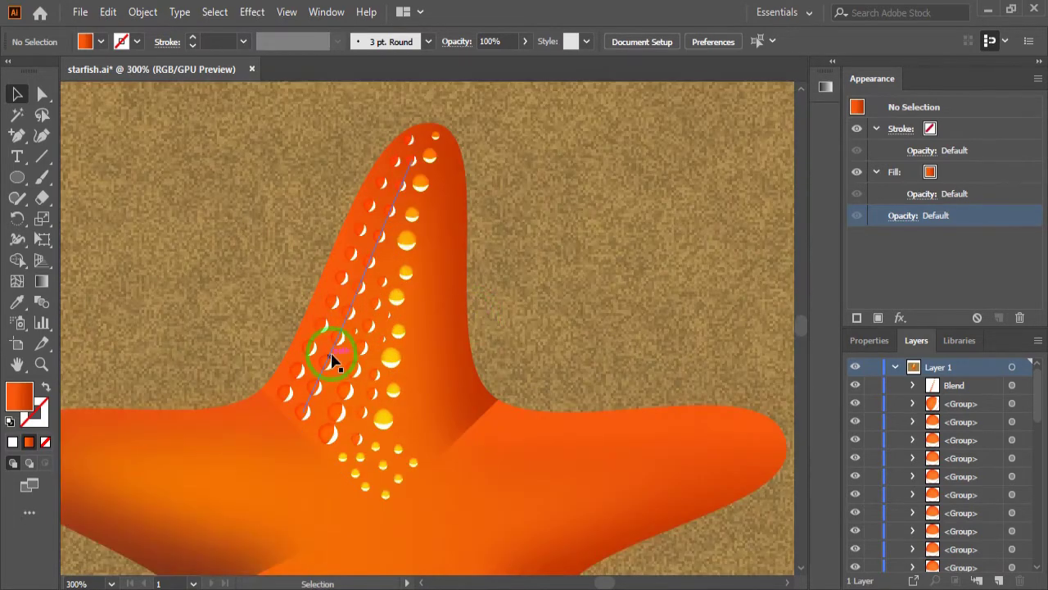
left_click(353, 330)
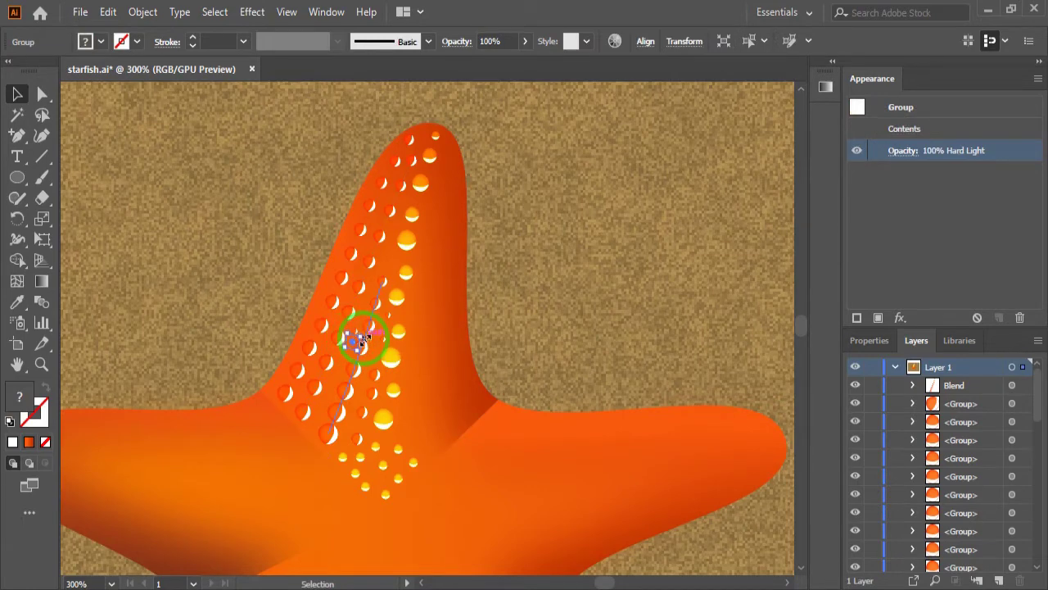
left_click_drag(363, 337, 366, 348)
key("ctrl")
left_click(540, 324)
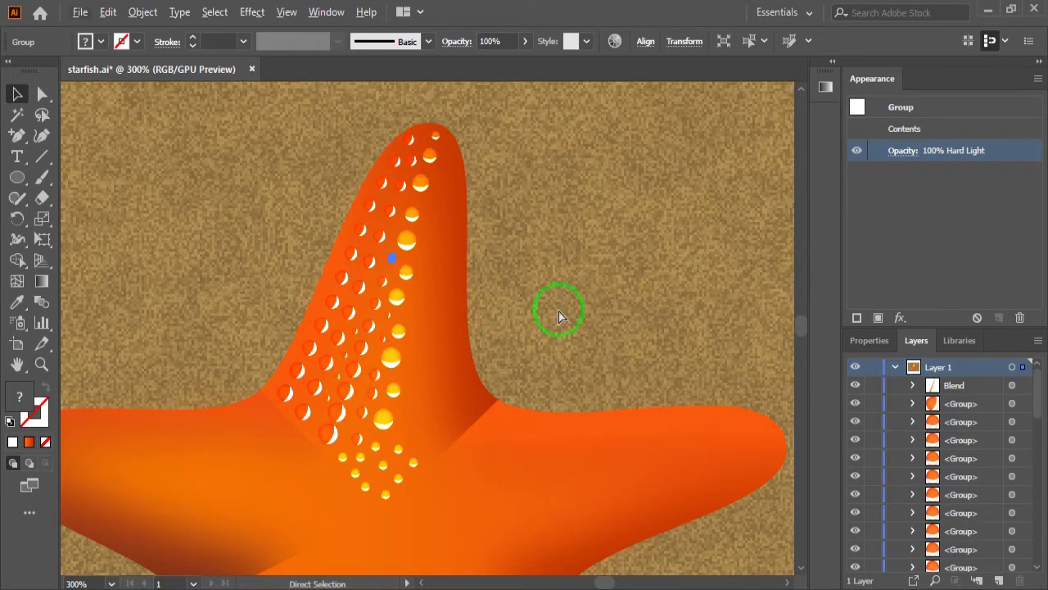
- Fit the artboard in view, deselect, and save starfish.ai
key("ctrl+0")
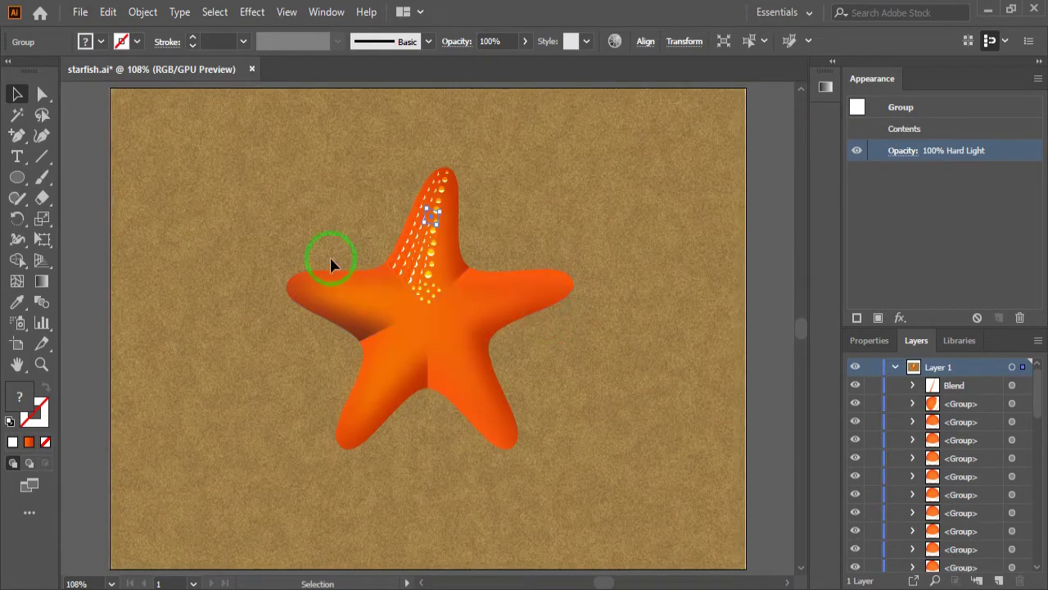
left_click(296, 222)
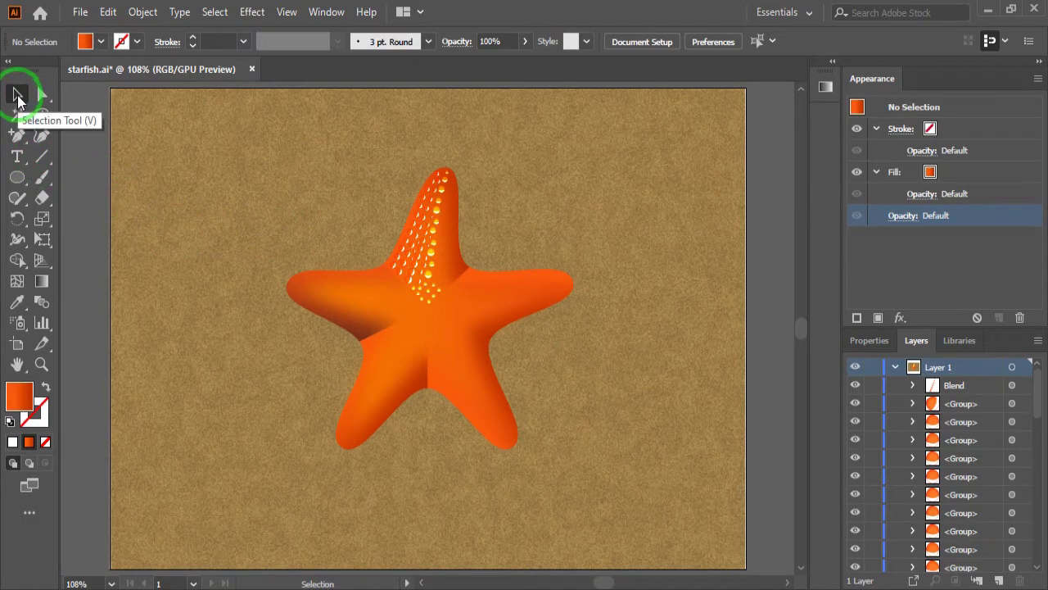
key("ctrl+s")
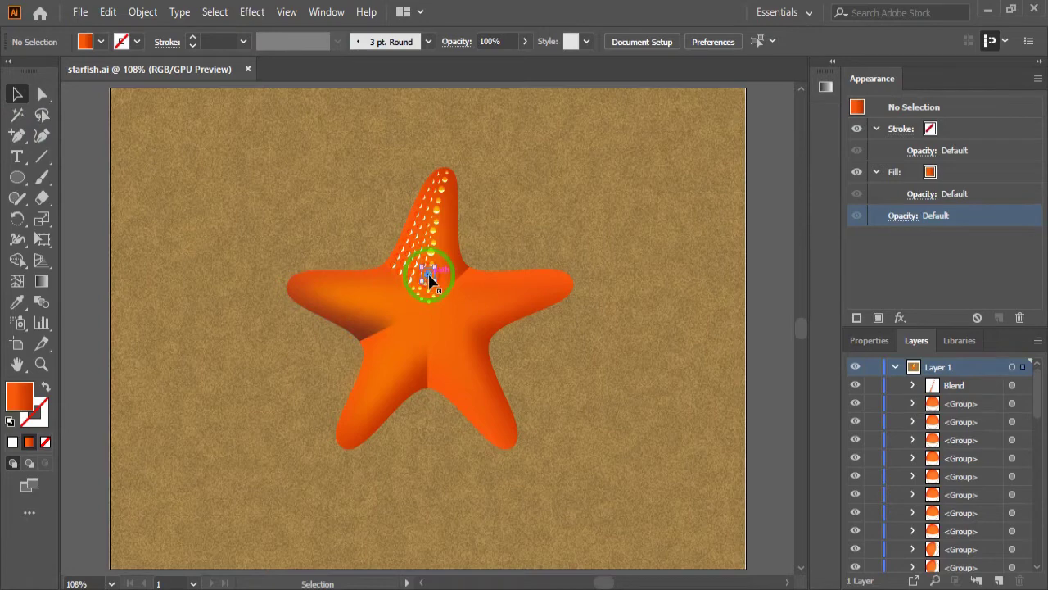
- Alt-drag a copy of the small glow dot pair to the starfish's centre at the right arm's base
left_click_drag(428, 279, 433, 254)
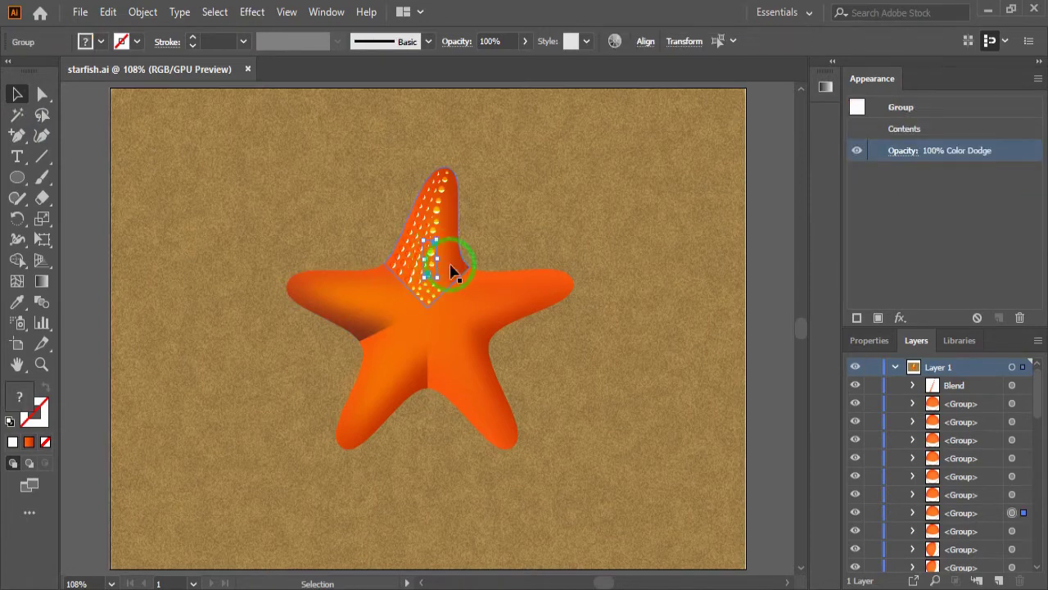
left_click(483, 235)
scroll(440, 287, "up", 5)
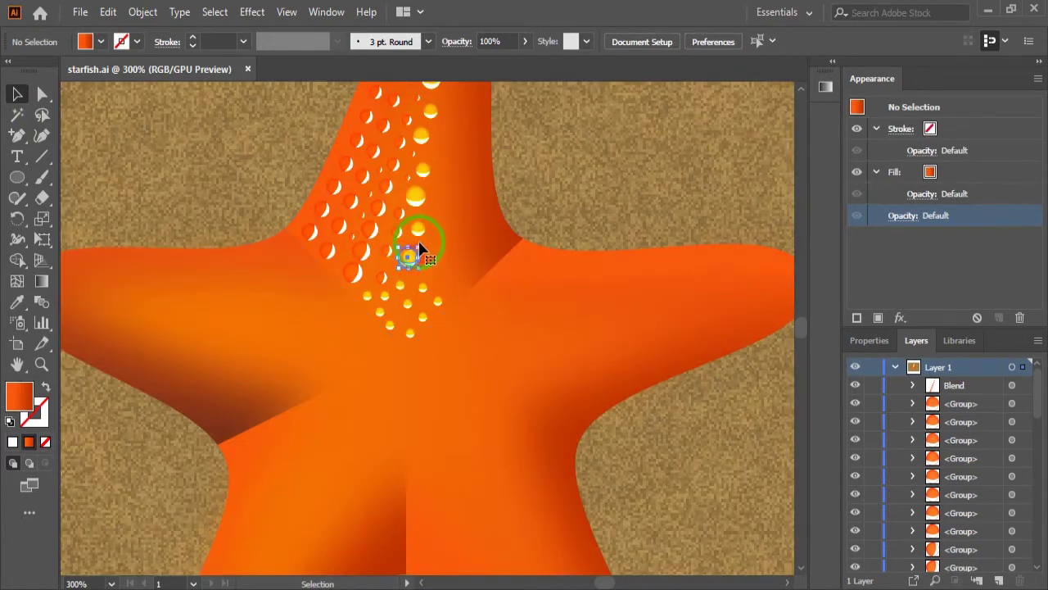
left_click_drag(418, 241, 417, 232)
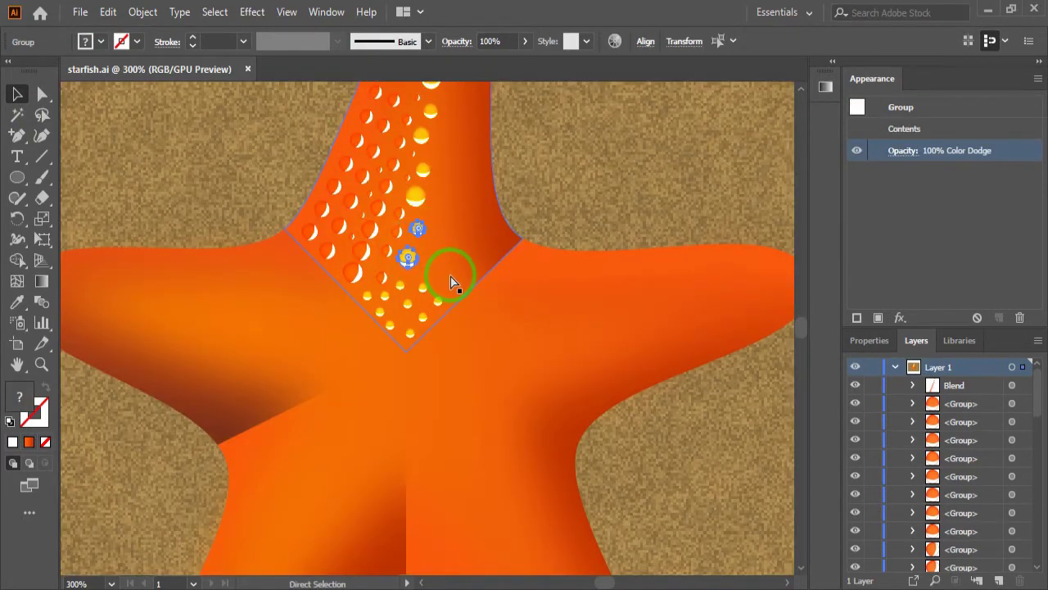
left_click_drag(422, 260, 473, 355)
key("ctrl+z")
left_click(409, 248)
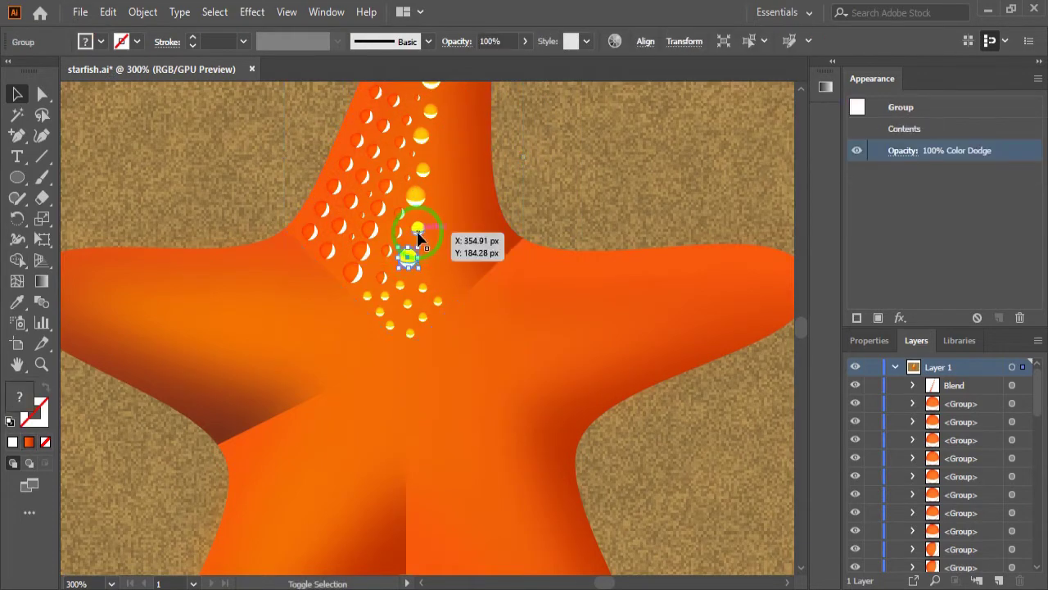
mouse_move(419, 236)
left_mouse_down()
mouse_move(468, 348)
mouse_move(493, 338)
mouse_move(498, 371)
mouse_move(452, 352)
mouse_move(483, 356)
mouse_move(469, 350)
left_mouse_up()
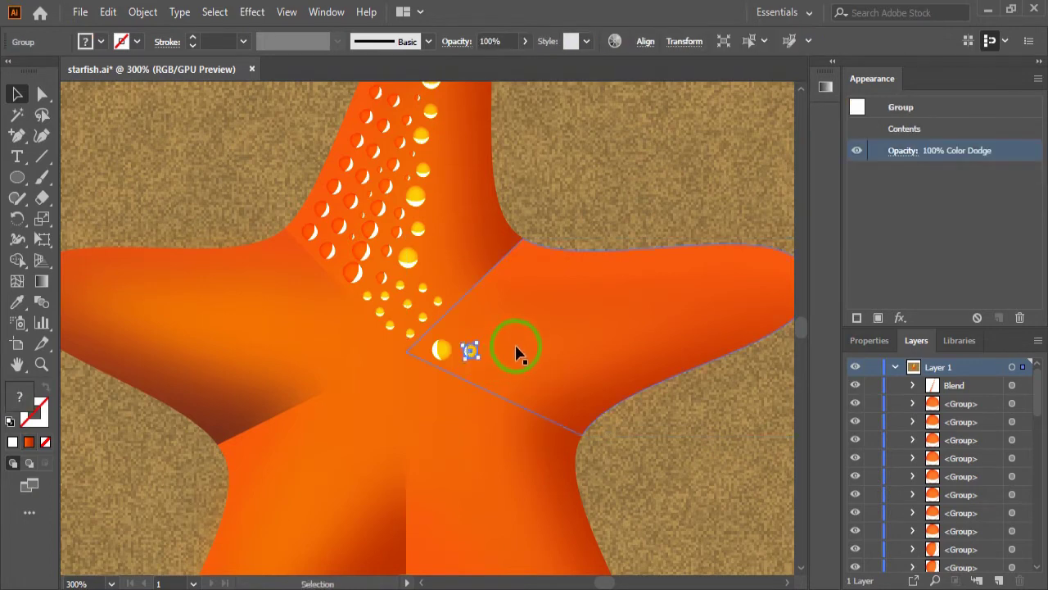
- Copy the dot pair outward twice along the right arm
left_click_drag(530, 335, 422, 335)
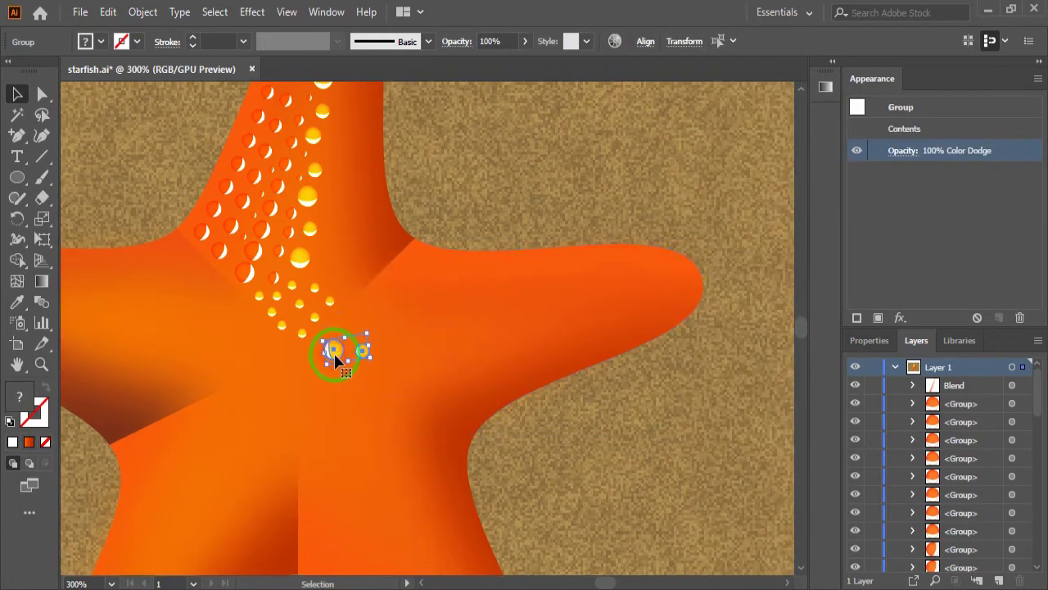
mouse_move(363, 352)
left_mouse_down()
mouse_move(423, 347)
mouse_move(418, 339)
left_mouse_up()
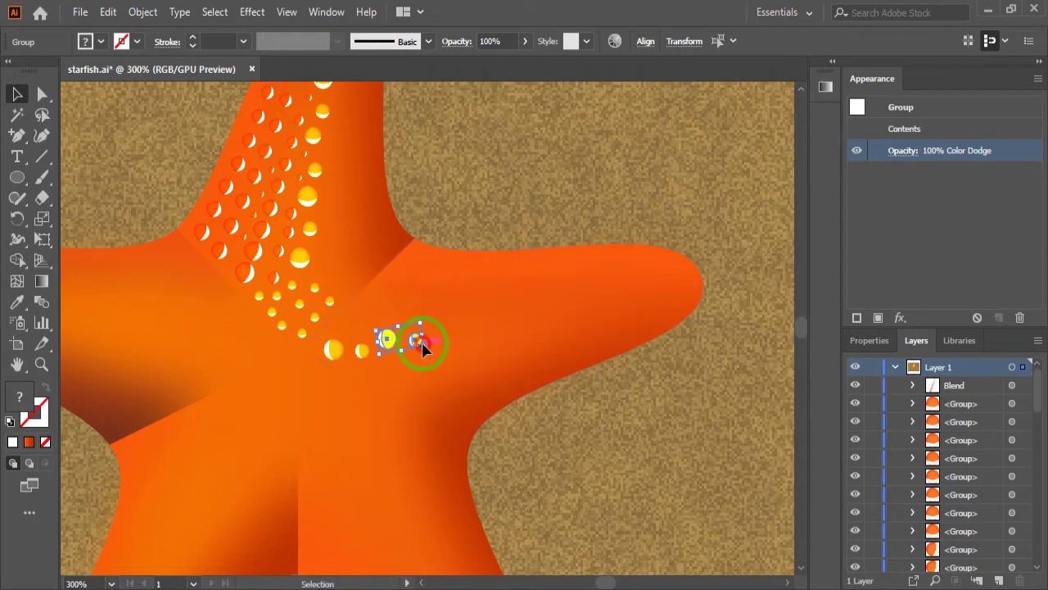
mouse_move(419, 343)
left_mouse_down()
mouse_move(528, 319)
mouse_move(568, 325)
mouse_move(576, 306)
mouse_move(664, 286)
left_mouse_up()
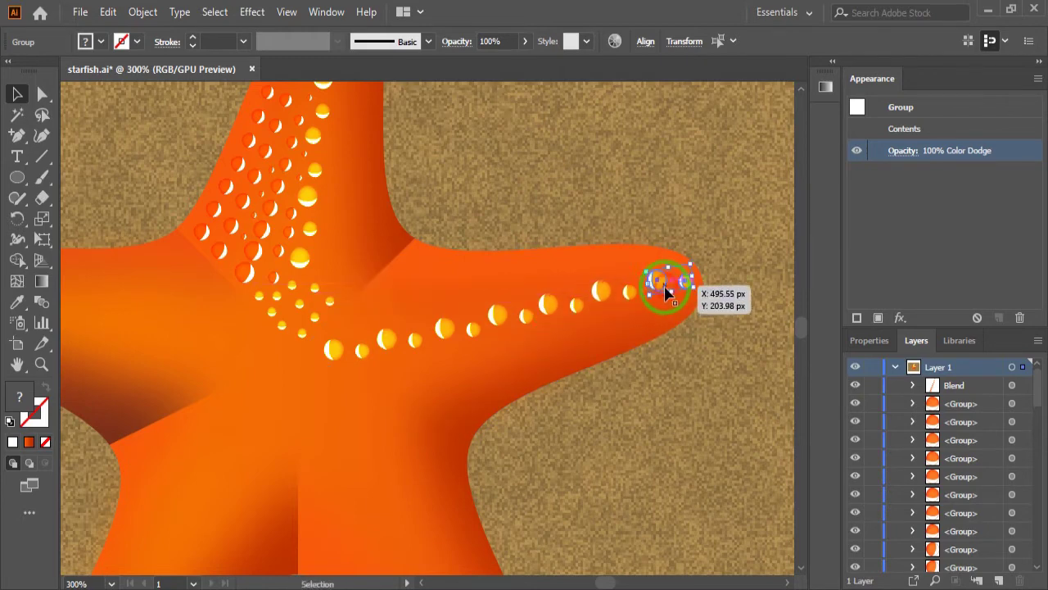
left_click_drag(480, 435, 621, 289)
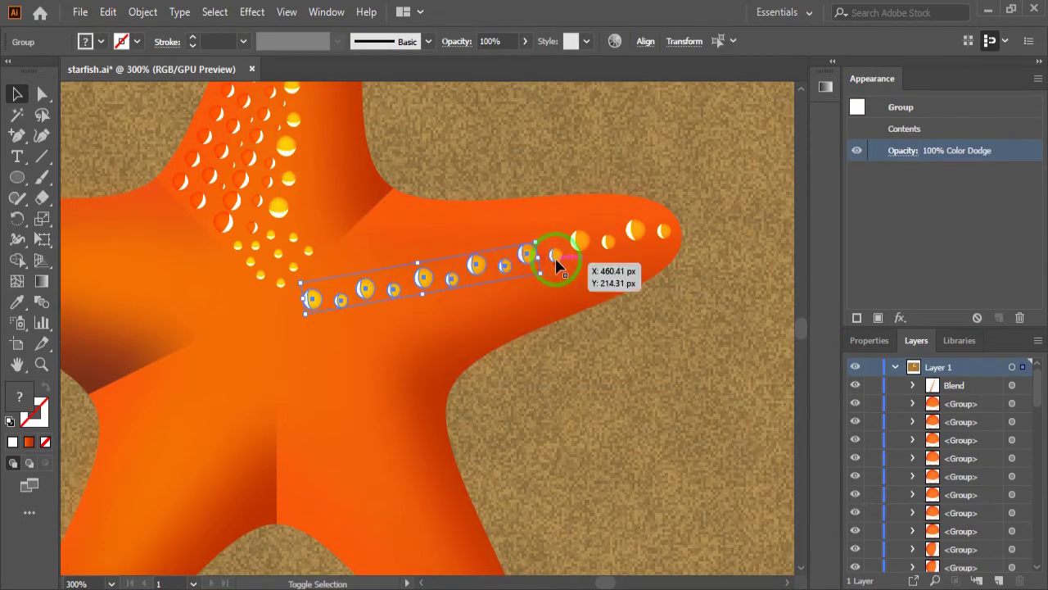
- Copy and rotate the dot row onto the lower-right arm, adding dots at its tip and centre
left_click_drag(556, 258, 642, 233)
left_click_drag(627, 286, 479, 367)
left_click_drag(530, 468, 530, 324)
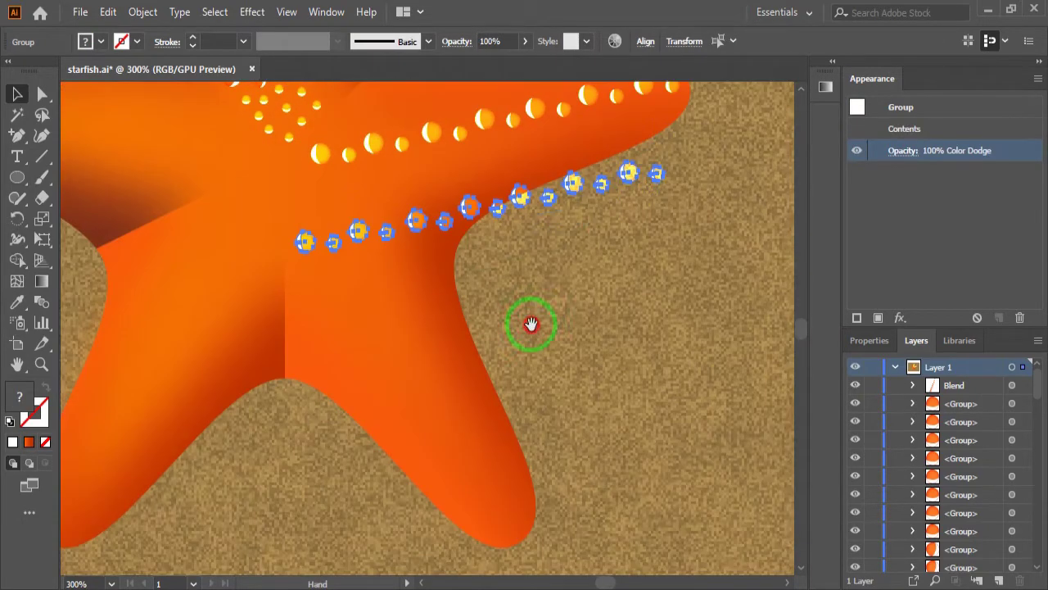
mouse_move(659, 176)
left_mouse_down()
mouse_move(604, 369)
mouse_move(510, 423)
left_mouse_up()
left_click_drag(578, 475, 540, 507)
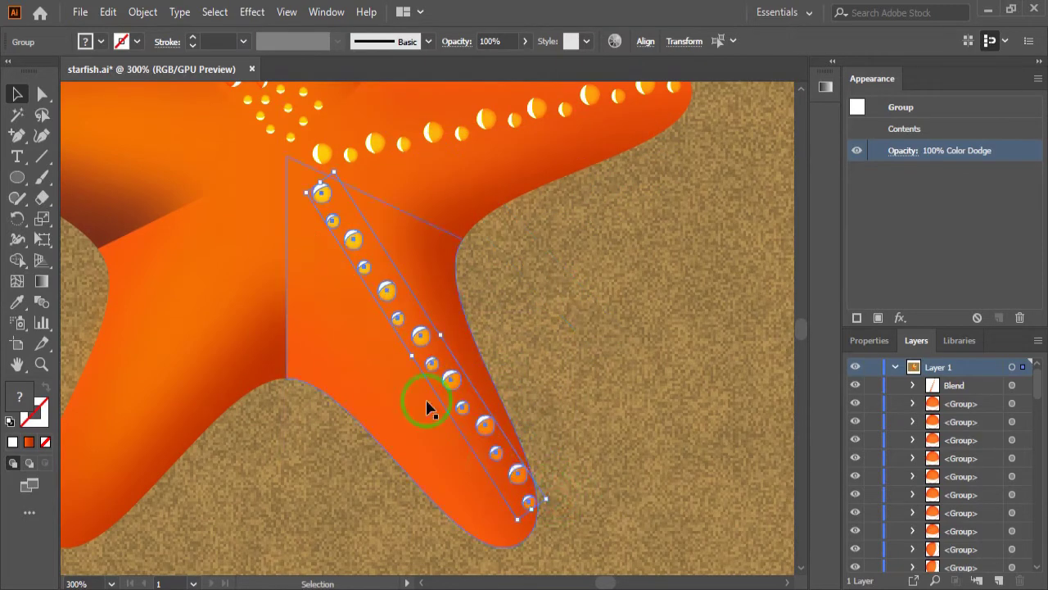
left_click_drag(426, 329, 407, 345)
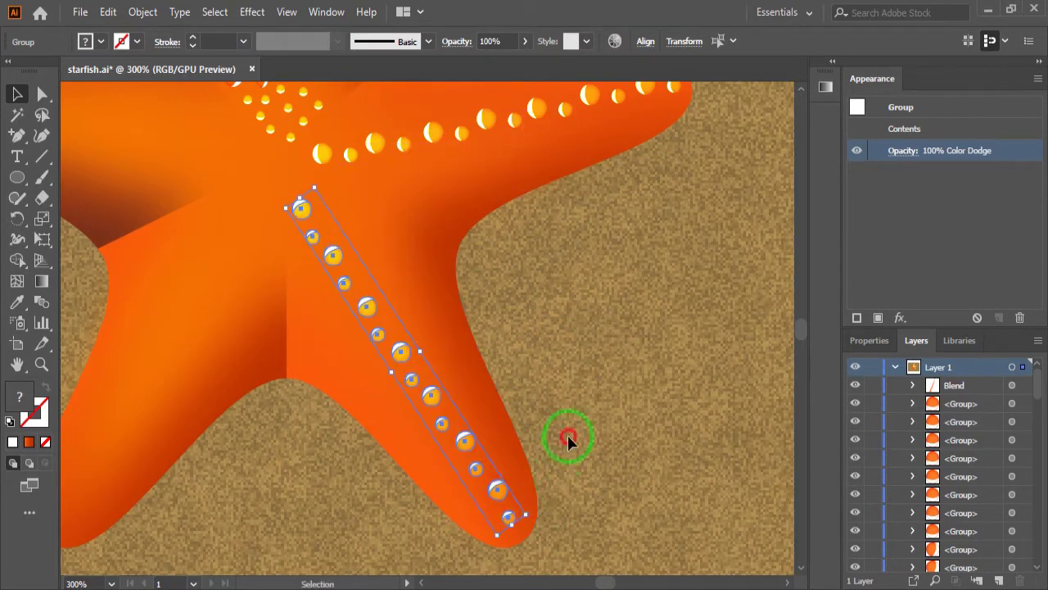
left_click(569, 440)
left_click(314, 240)
mouse_move(334, 258)
left_mouse_down()
mouse_move(380, 343)
mouse_move(446, 421)
left_mouse_up()
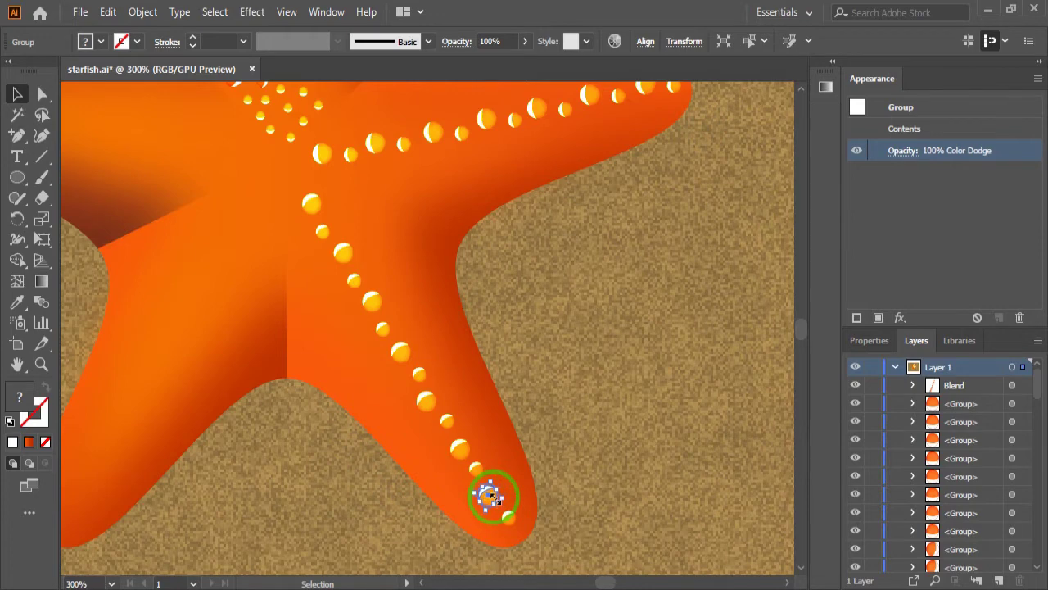
left_click_drag(492, 497, 510, 521)
left_click_drag(385, 330, 359, 279)
left_click_drag(327, 225, 358, 279)
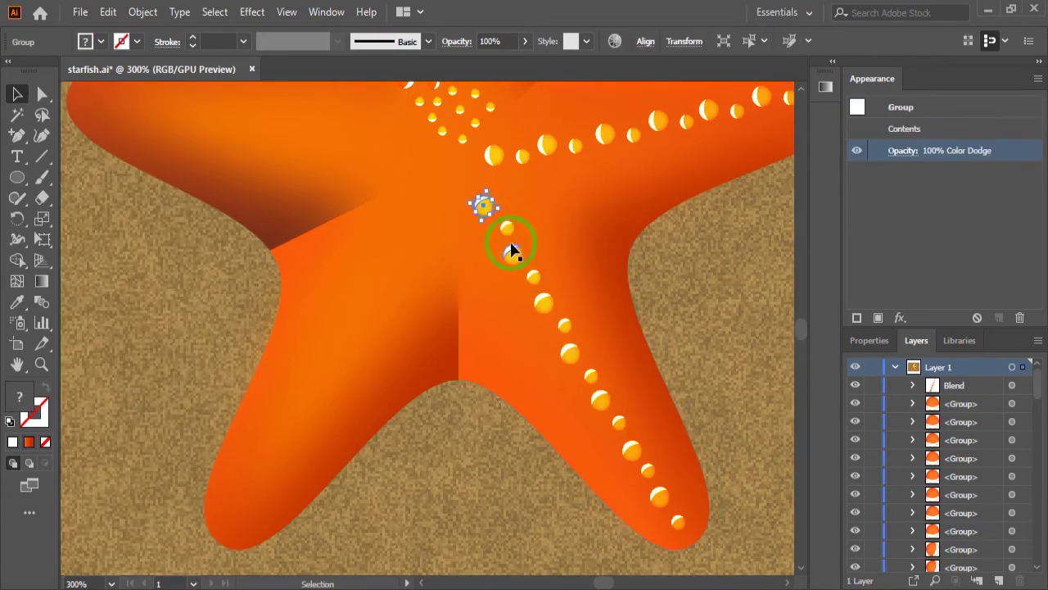
- Rotate a row copy onto the lower-left arm and line up its tip dot
left_click(604, 293)
mouse_move(614, 327)
left_mouse_down()
mouse_move(362, 437)
mouse_move(370, 492)
left_mouse_up()
left_click(370, 491)
left_click_drag(245, 518, 258, 537)
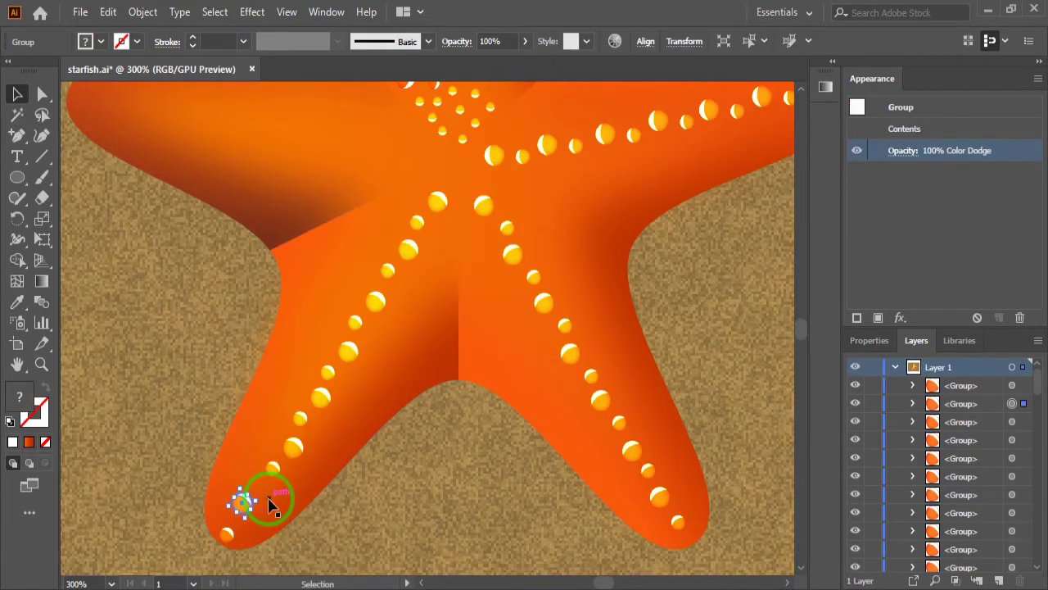
left_click_drag(278, 475, 398, 258)
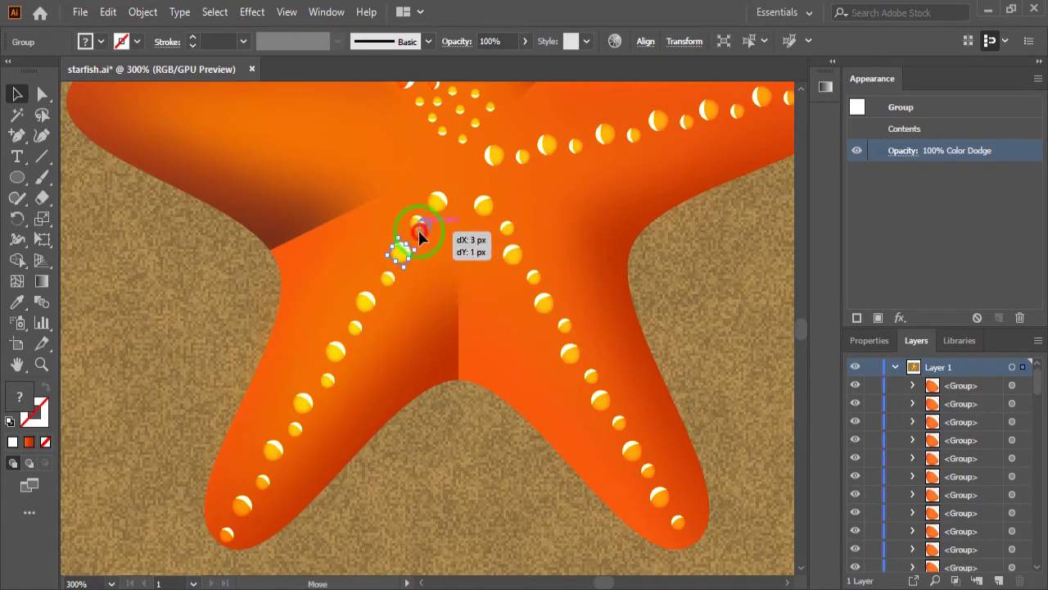
- Rotate a row copy to about 82° onto the upper-left arm and align stray dots
left_click_drag(434, 468, 527, 578)
mouse_move(486, 468)
left_mouse_down()
mouse_move(627, 320)
mouse_move(445, 402)
mouse_move(534, 328)
left_mouse_up()
left_click_drag(310, 284, 239, 190)
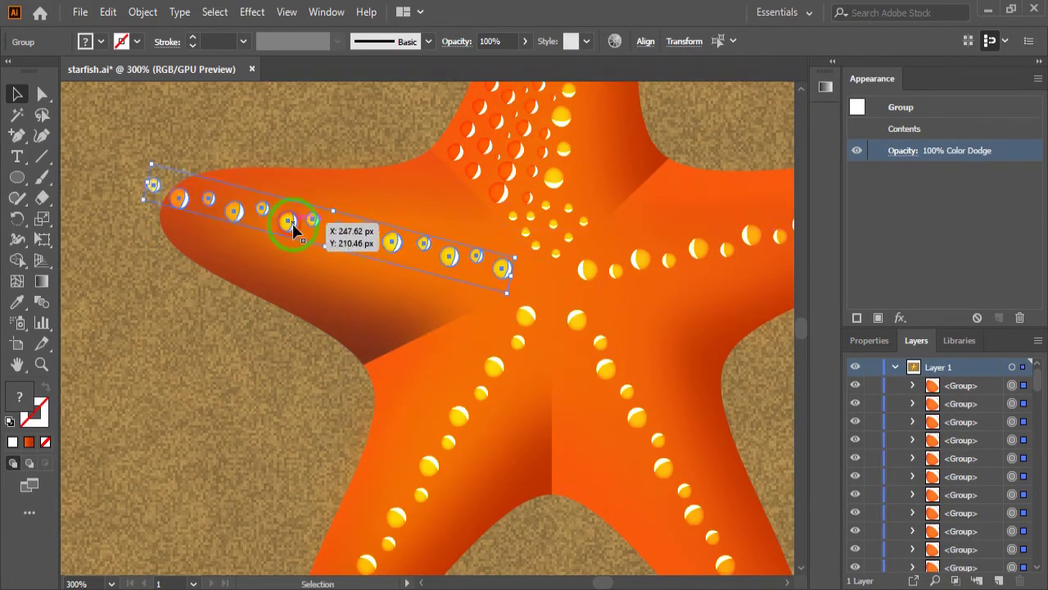
left_click_drag(168, 224, 287, 227)
left_click(345, 288)
left_click(442, 260)
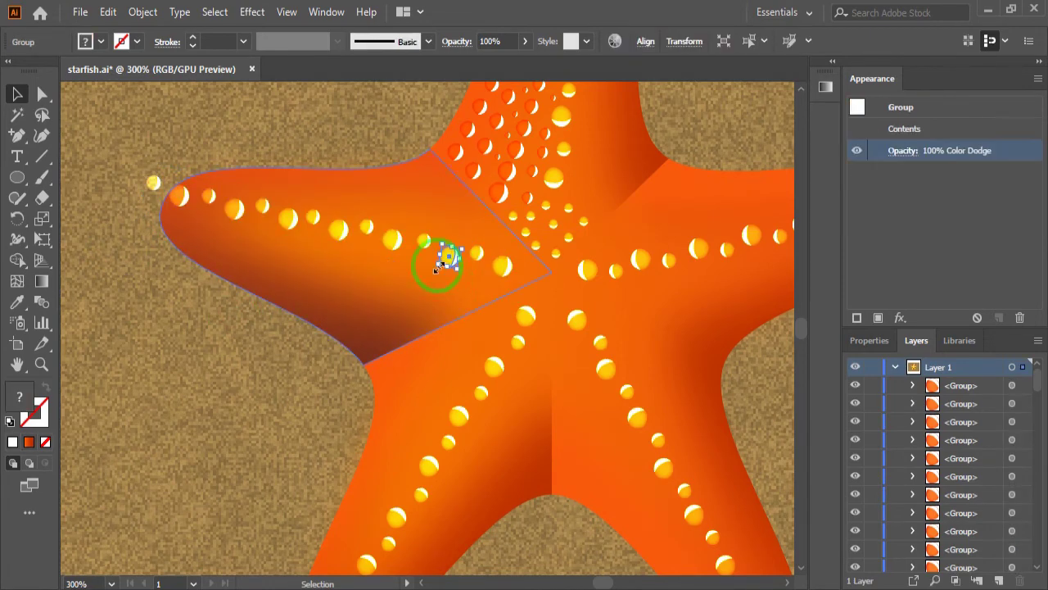
left_click_drag(434, 260, 374, 236)
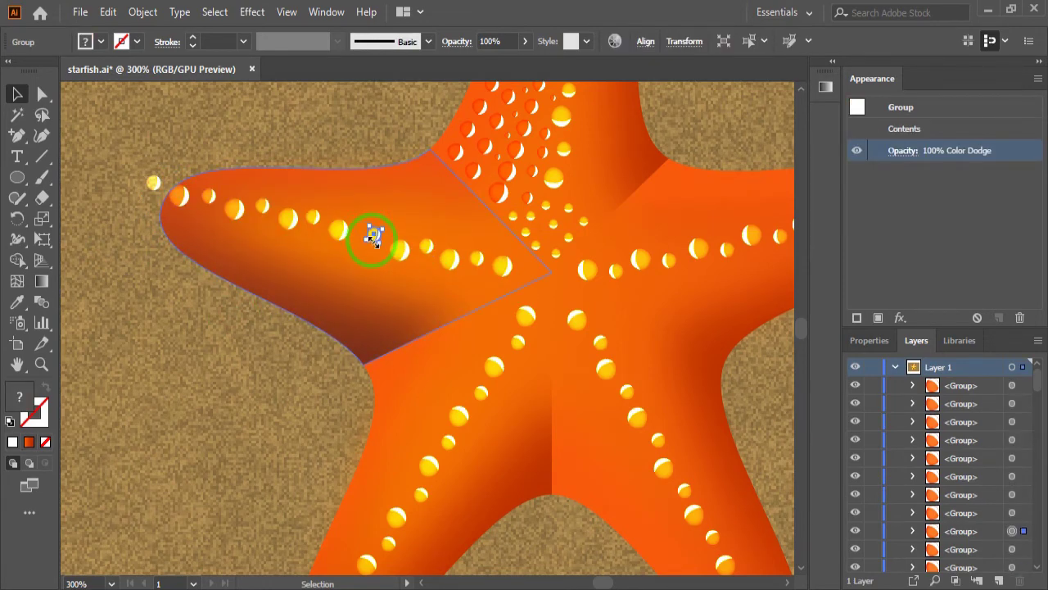
mouse_move(314, 218)
left_mouse_down()
mouse_move(328, 216)
mouse_move(264, 217)
mouse_move(189, 200)
left_mouse_up()
- Curve the top arm's left-edge dot row by reshaping its blend spine anchors along the arm
key("ctrl+0")
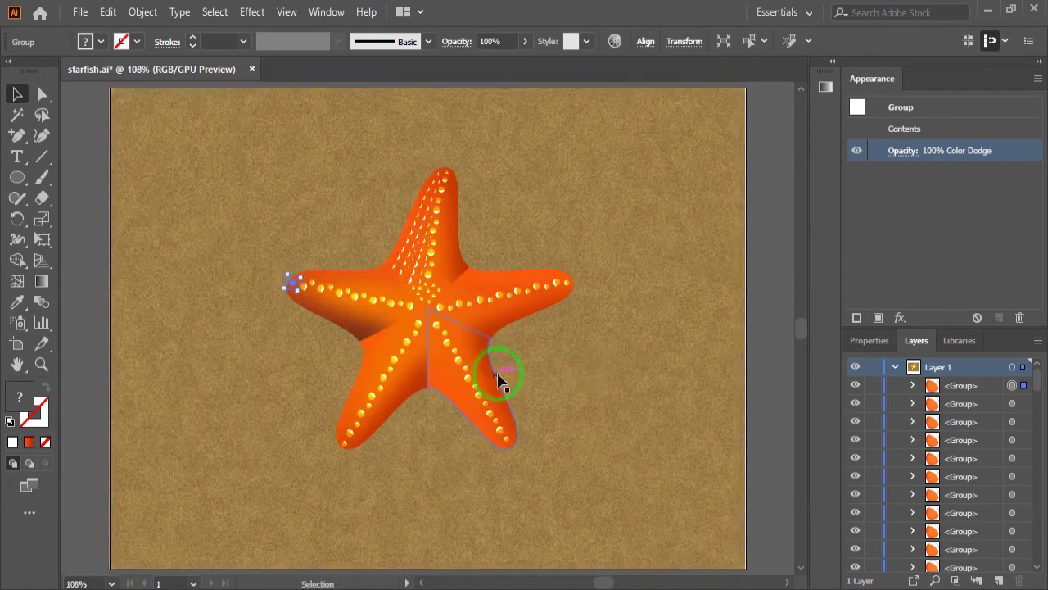
key("ctrl+shift+a")
scroll(420, 223, "up", 5)
scroll(614, 213, "down", 1)
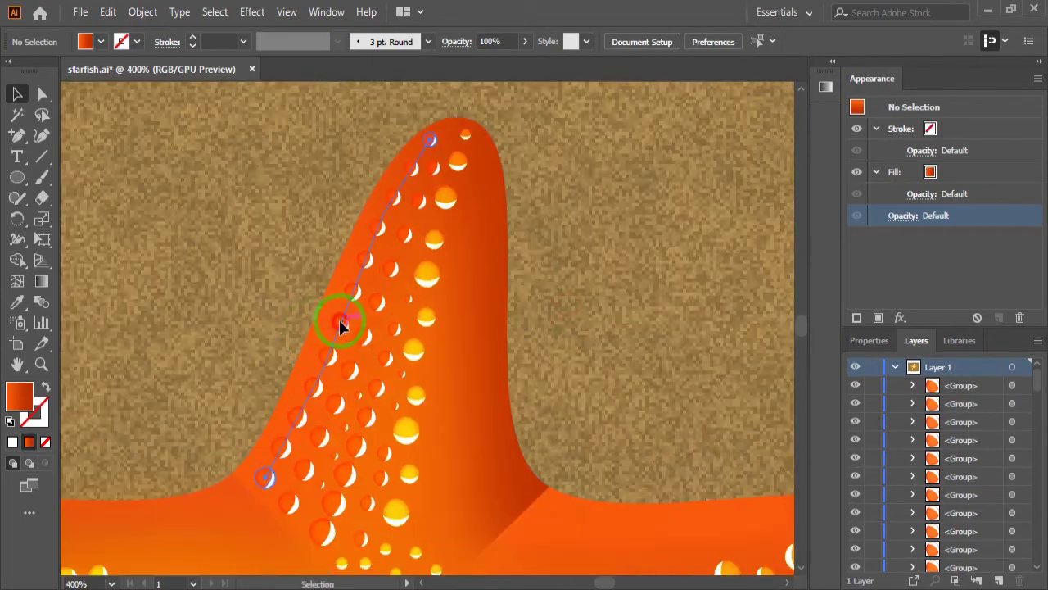
key("a")
left_click_drag(323, 368, 310, 362)
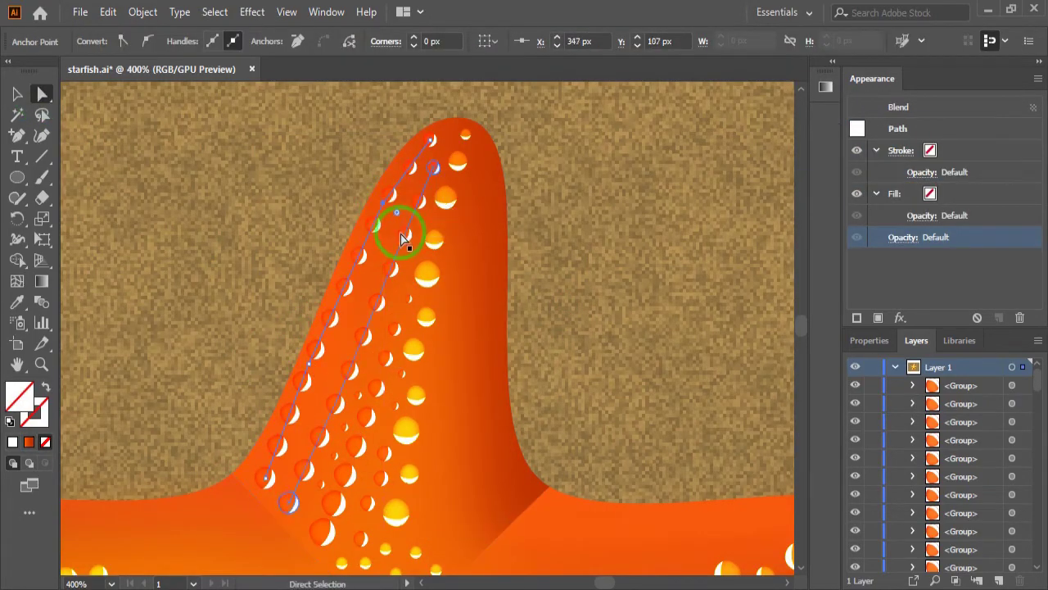
left_click_drag(398, 235, 424, 229)
left_click(430, 159)
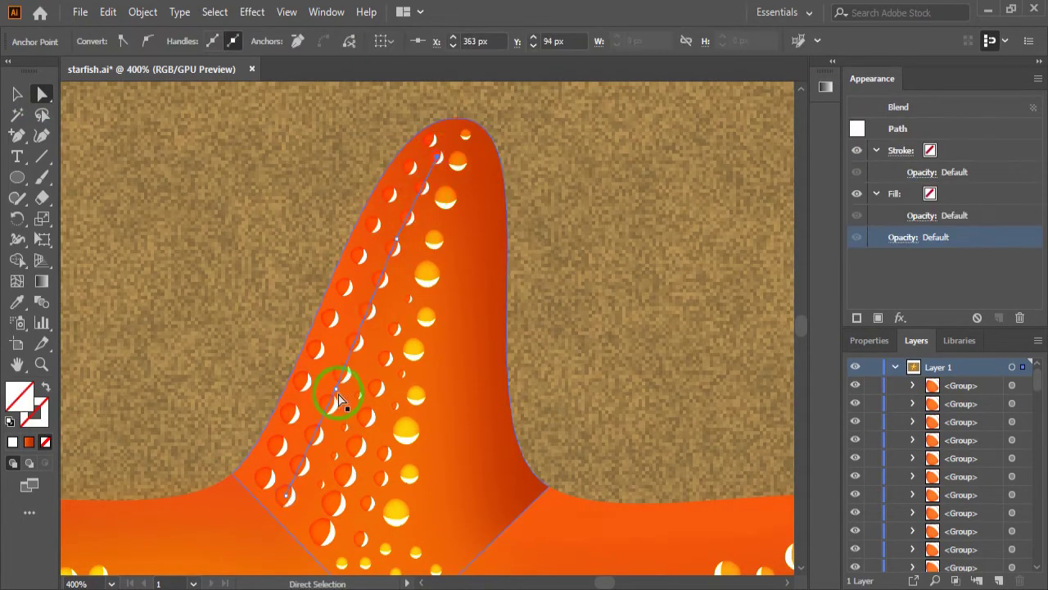
left_click_drag(410, 346, 393, 334)
left_click(327, 337)
left_click(393, 334)
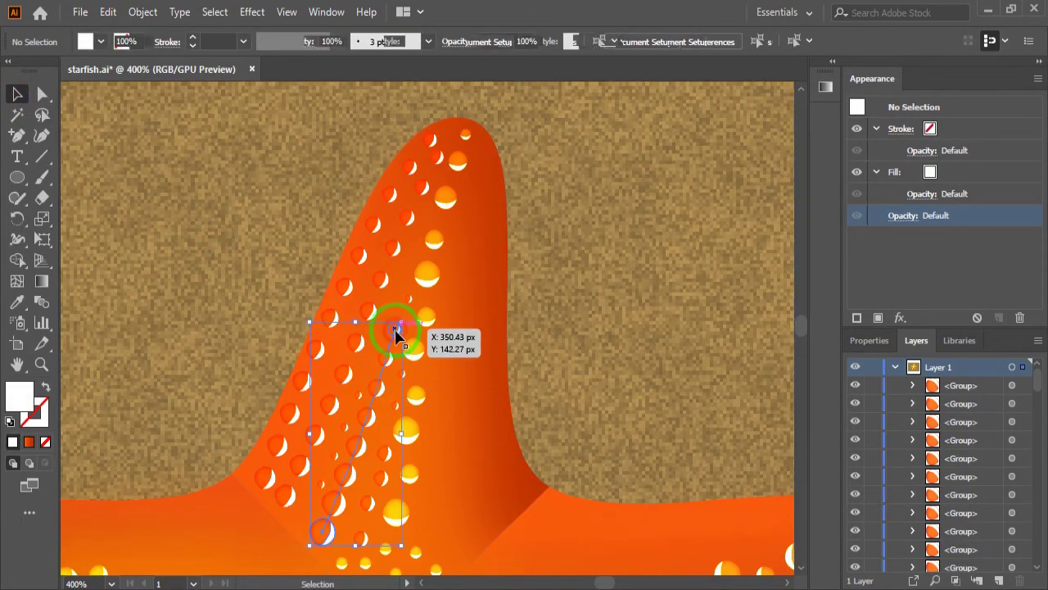
left_click(346, 312)
left_click(397, 334)
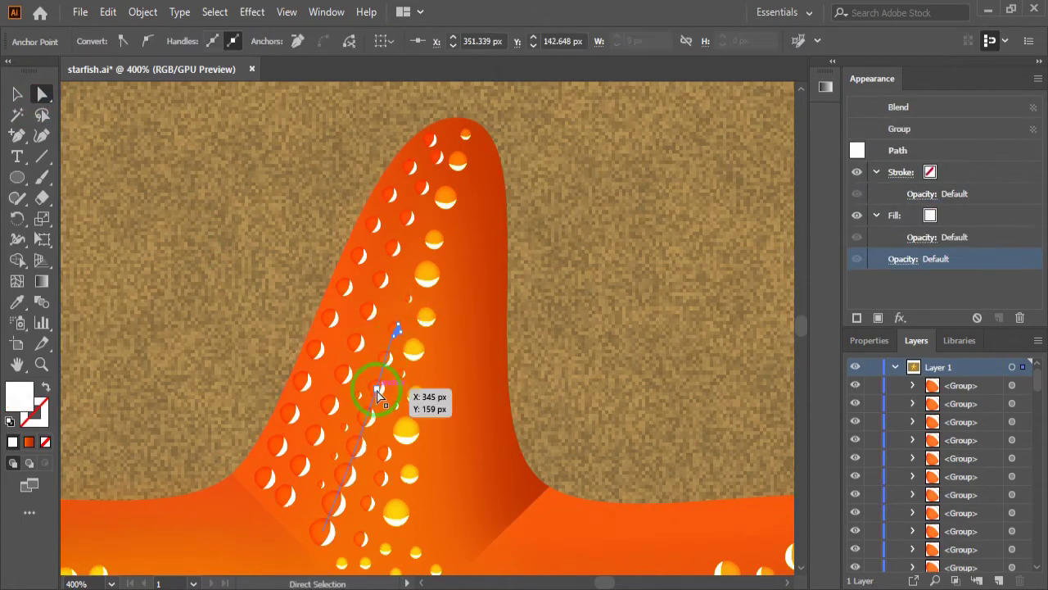
- Change the first dot group's blend mode from Color Dodge to Hard Light
left_click(17, 93)
left_click(412, 308)
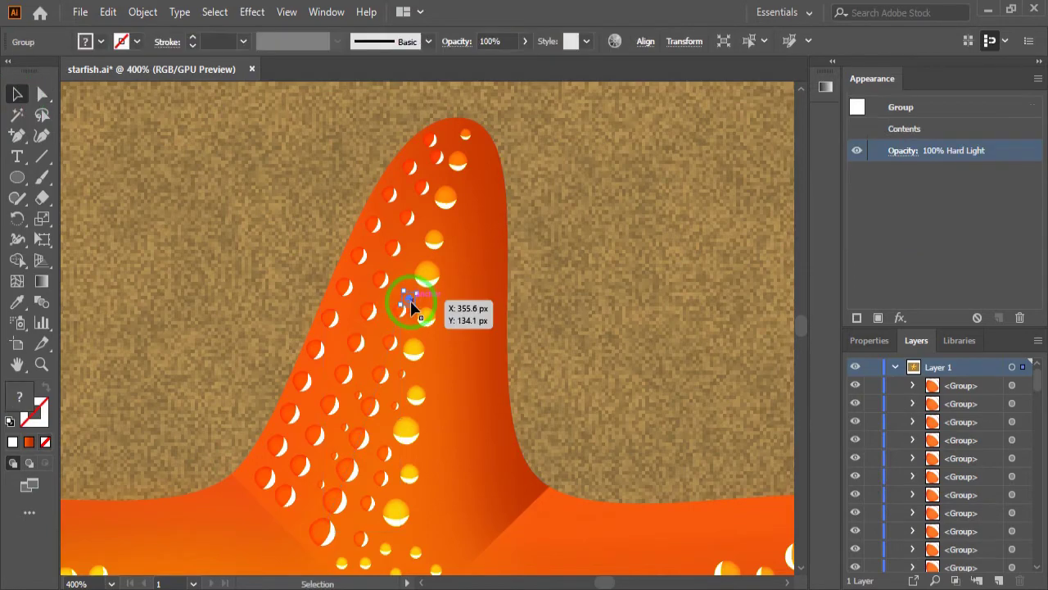
key("ctrl+0")
left_click(551, 245)
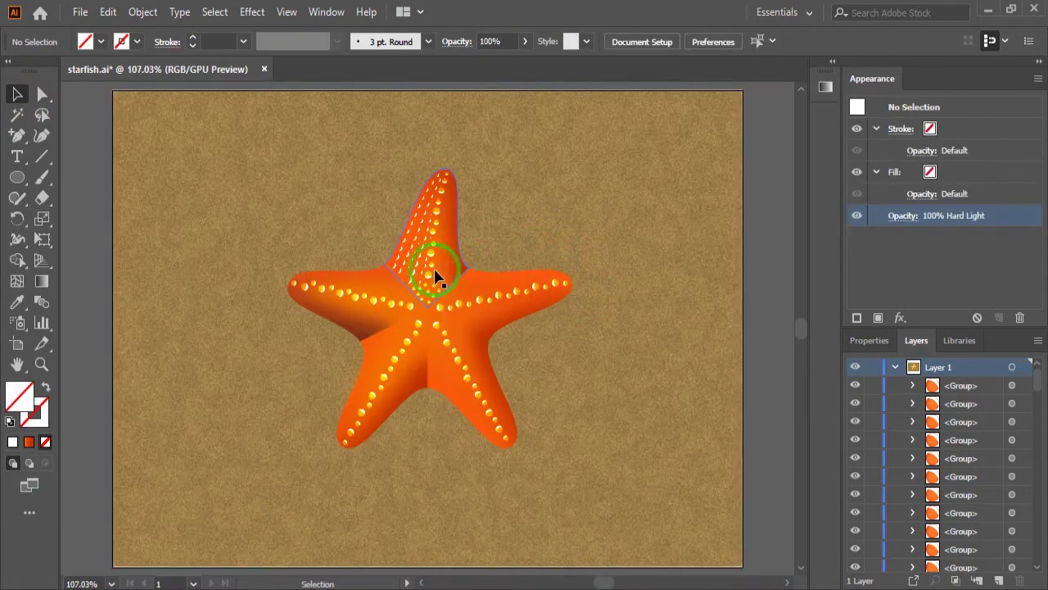
scroll(438, 303, "up", 3)
left_click(393, 286)
left_click(904, 144)
left_click(786, 183)
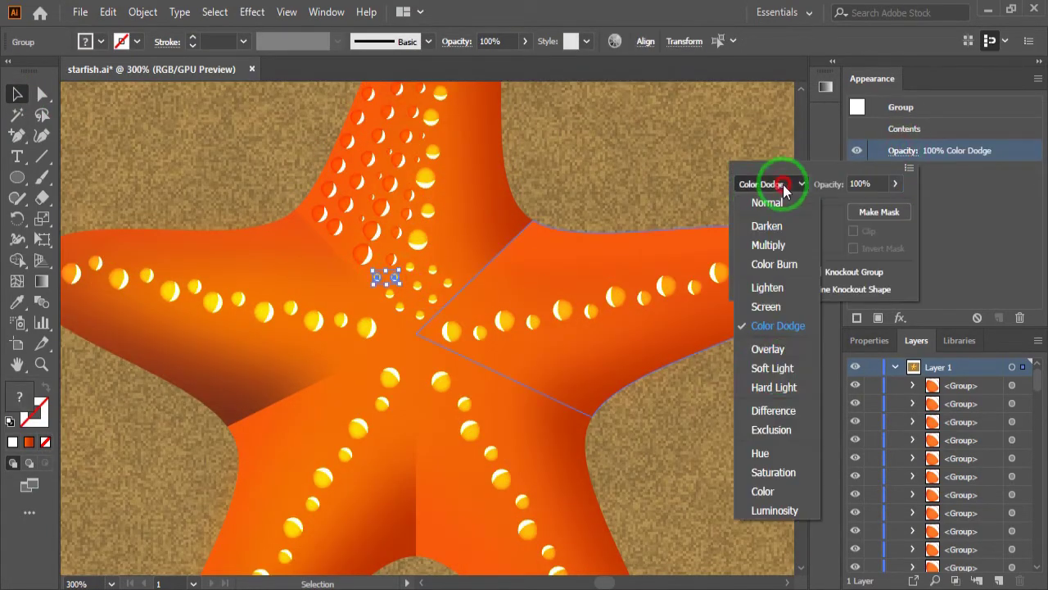
left_click(773, 386)
- Set two more Color Dodge dot groups to Hard Light
left_click(386, 287)
left_click(903, 150)
left_click(801, 184)
left_click(774, 386)
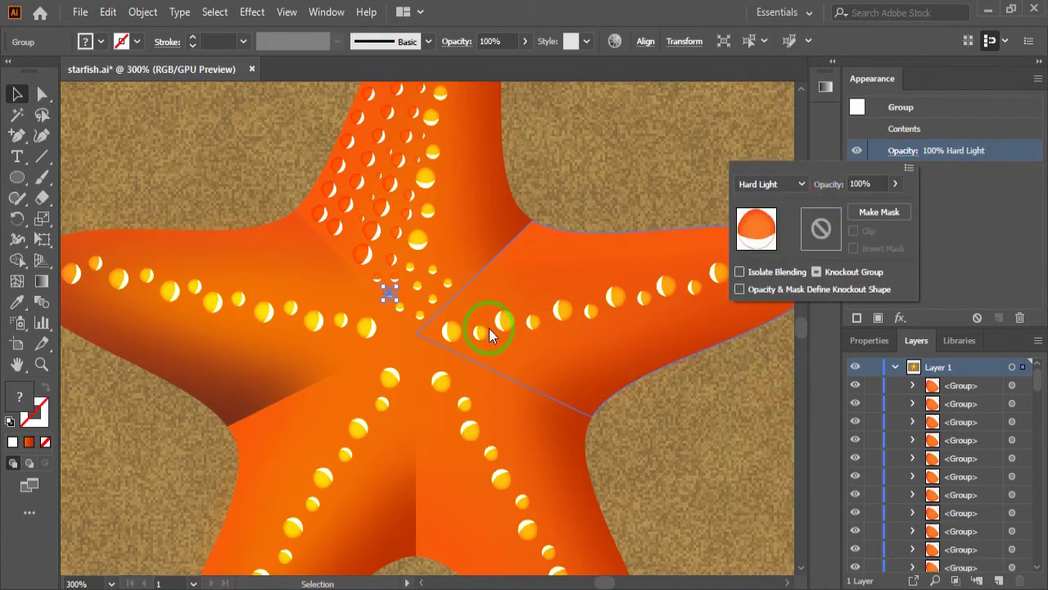
left_click(431, 276)
left_click(903, 150)
left_click(801, 184)
left_click(773, 386)
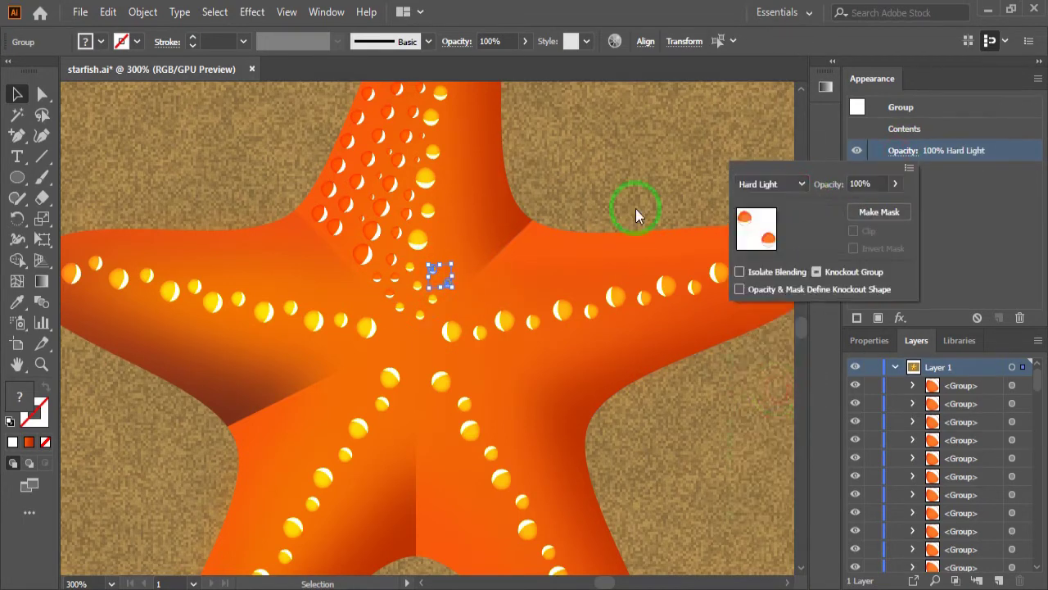
left_click(598, 219)
scroll(598, 177, "down", 3)
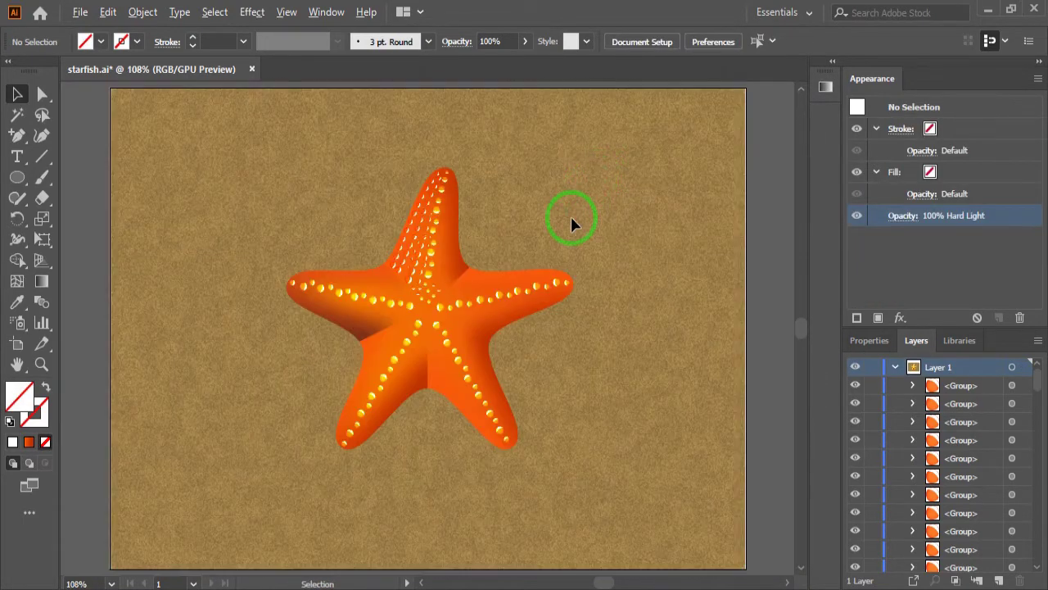
scroll(571, 216, "up", 2)
- Move the left-edge dot blend onto the top arm's right edge and adjust its spine anchors
scroll(511, 242, "up", 2)
left_click_drag(484, 217, 517, 315)
left_click(342, 301)
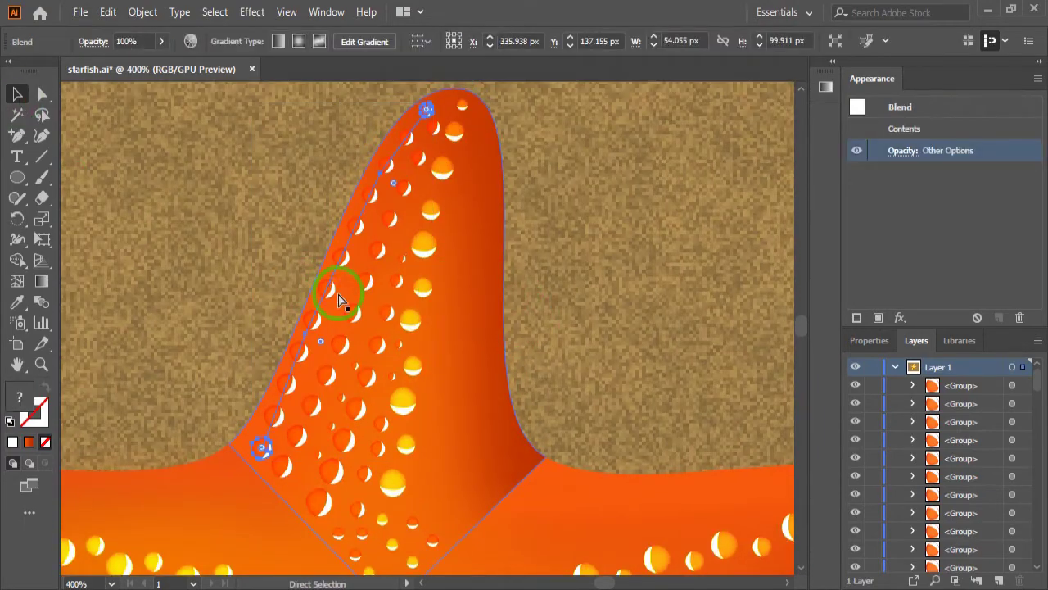
left_click_drag(326, 296, 565, 135)
left_click_drag(535, 443, 474, 438)
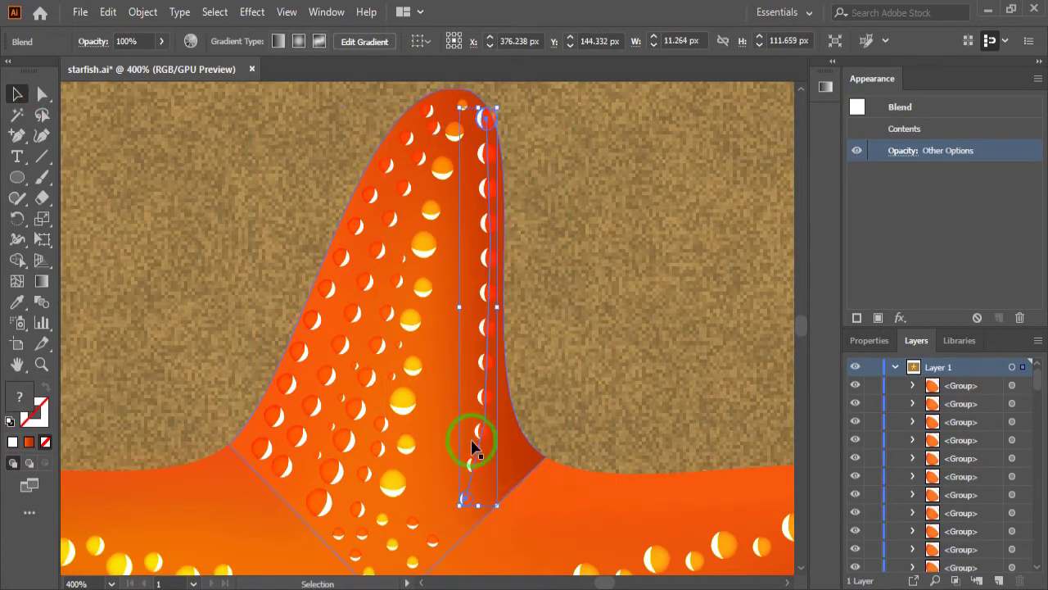
key("a")
left_click_drag(463, 497, 518, 468)
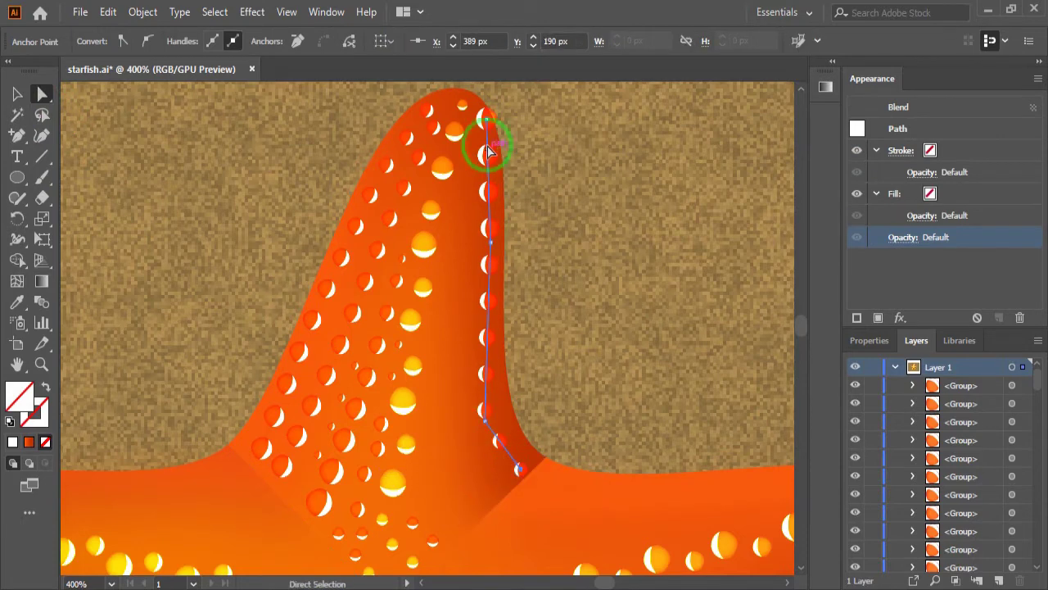
left_click_drag(488, 127, 486, 136)
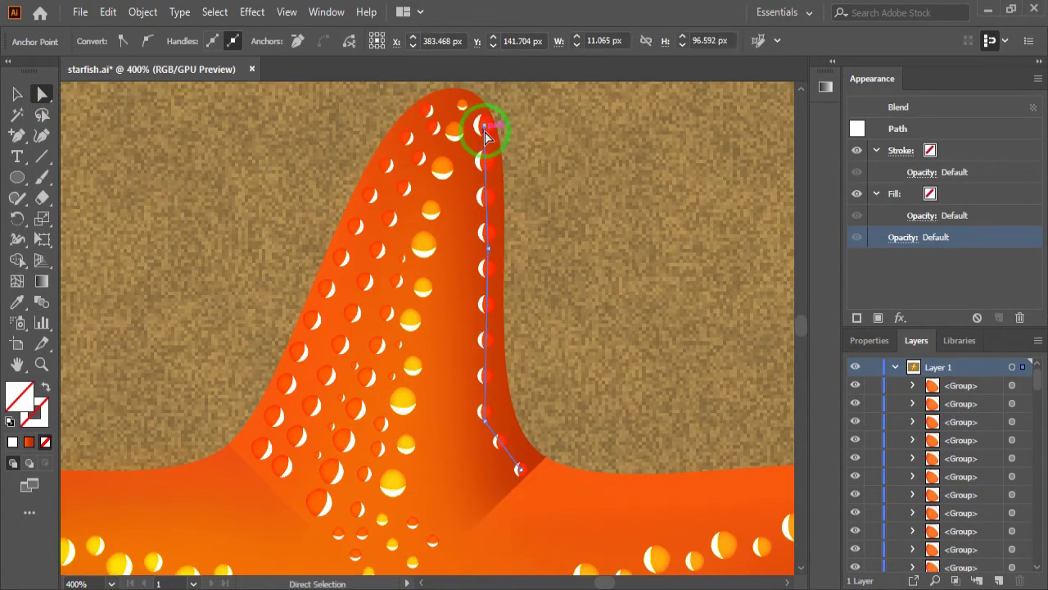
- Delete the moved right-edge dot blend
left_click(17, 95)
left_click(549, 293)
left_click(491, 230)
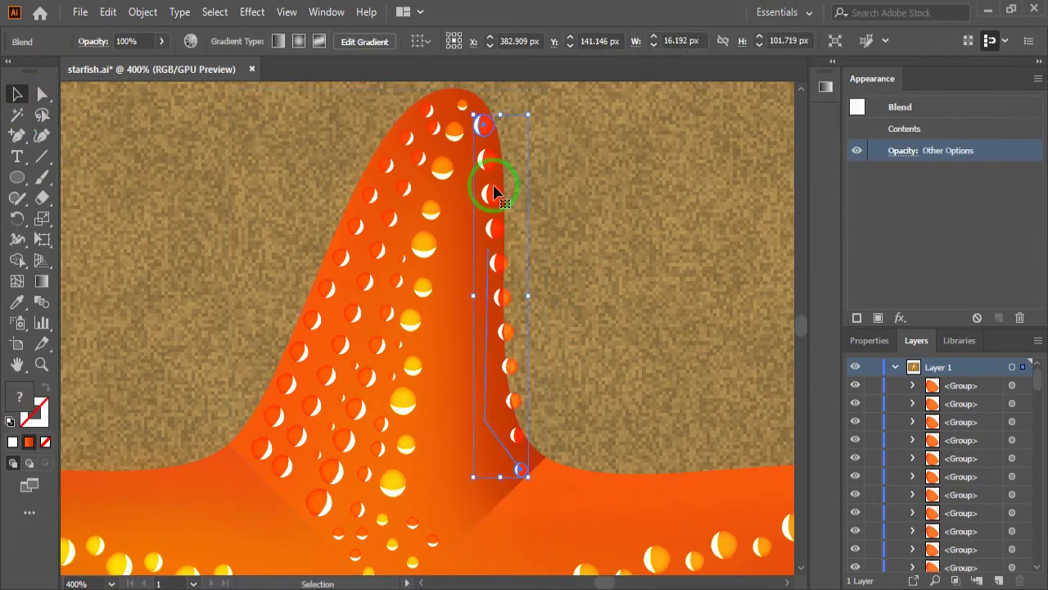
key("Delete")
left_click(416, 547)
- Place glossy dot copies at the right edge's tip and base, rotating the tip dot to face the edge
left_click(475, 507)
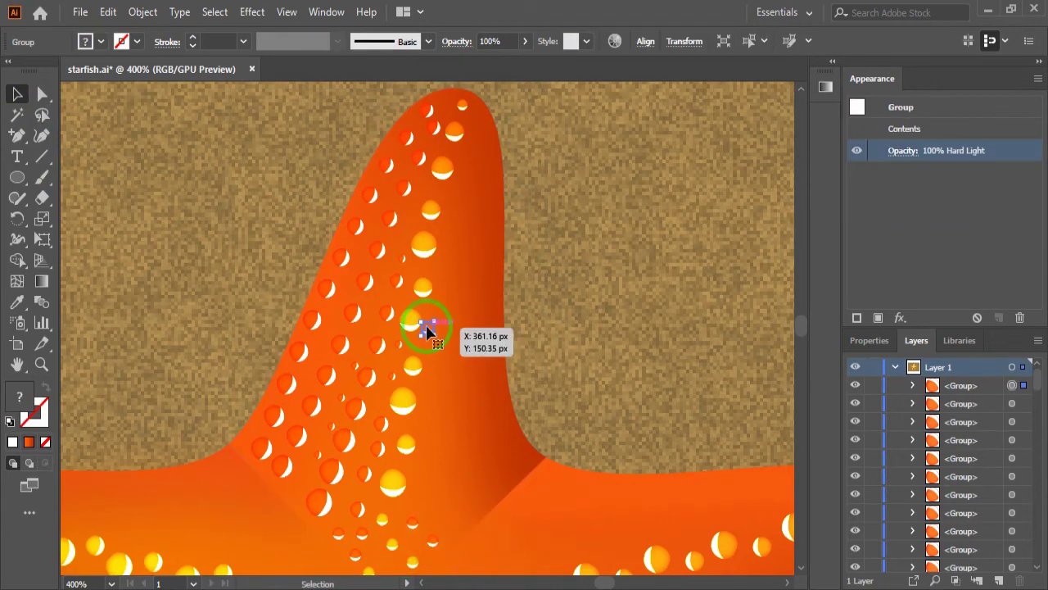
left_click_drag(426, 324, 485, 127)
left_click_drag(428, 328, 520, 455)
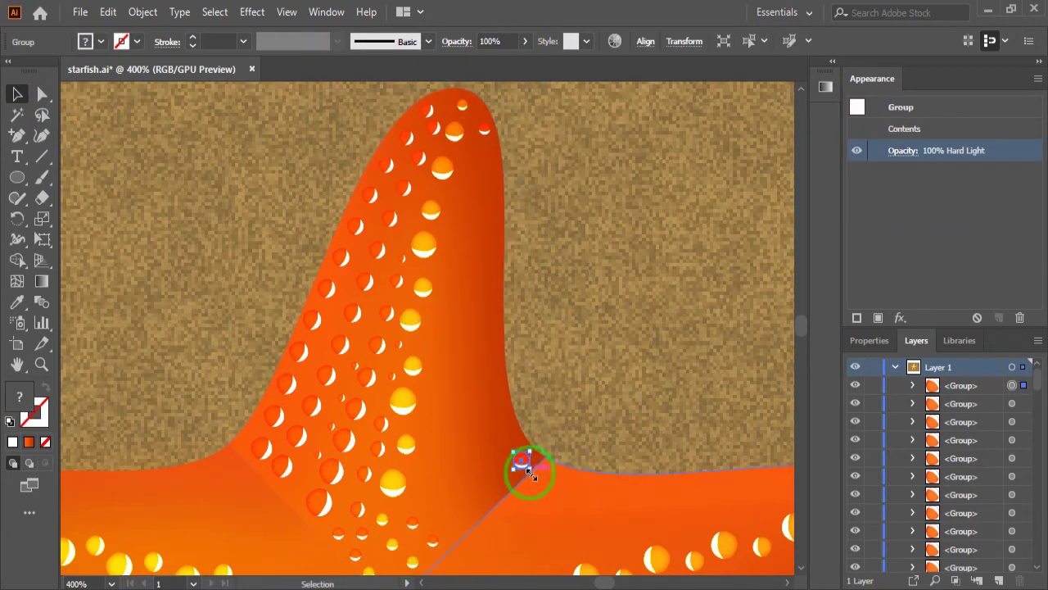
scroll(528, 471, "up", 2)
scroll(491, 491, "up", 10)
mouse_move(477, 207)
left_mouse_down()
mouse_move(474, 221)
mouse_move(456, 221)
left_mouse_up()
scroll(524, 311, "down", 5)
scroll(530, 251, "down", 2)
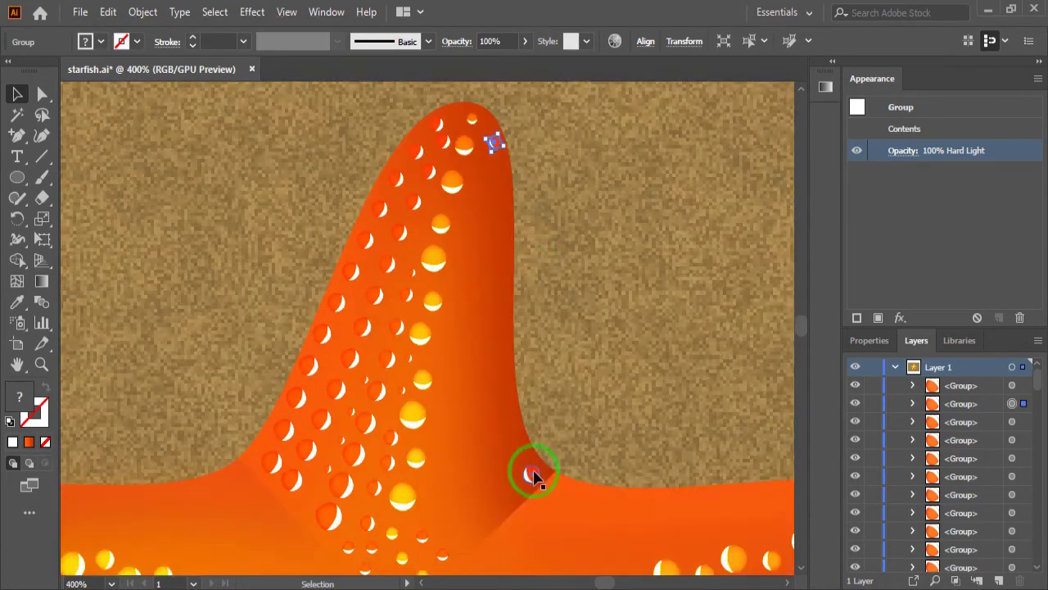
left_click(532, 475, "shift")
left_click(141, 12)
- Blend the two right-edge dots into a row spaced by Specified Distance
left_click(426, 491)
left_click(108, 12)
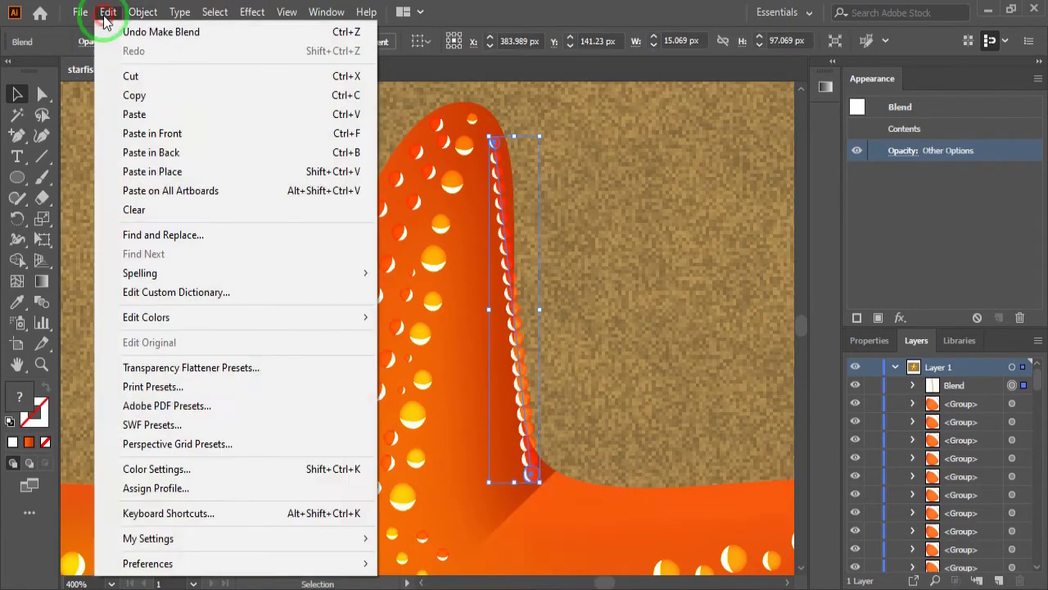
left_click(455, 517)
left_click(567, 321)
left_click(671, 240)
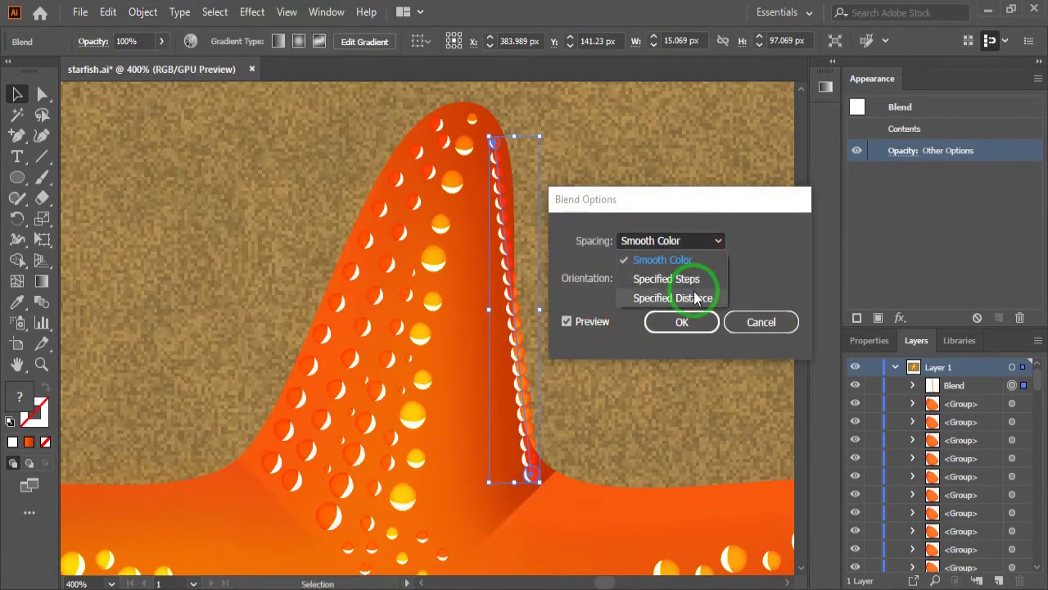
left_click(696, 278)
left_click(672, 240)
left_click(671, 297)
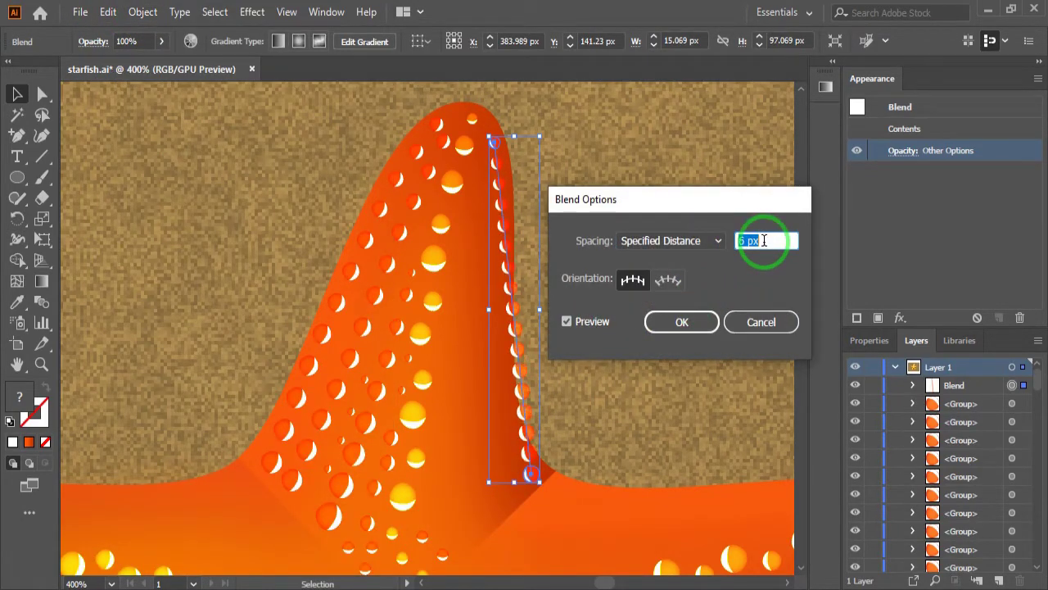
left_click(684, 326)
- Add a midpoint anchor to the blend spine and drag anchors to curve the row along the right edge
left_click(17, 136)
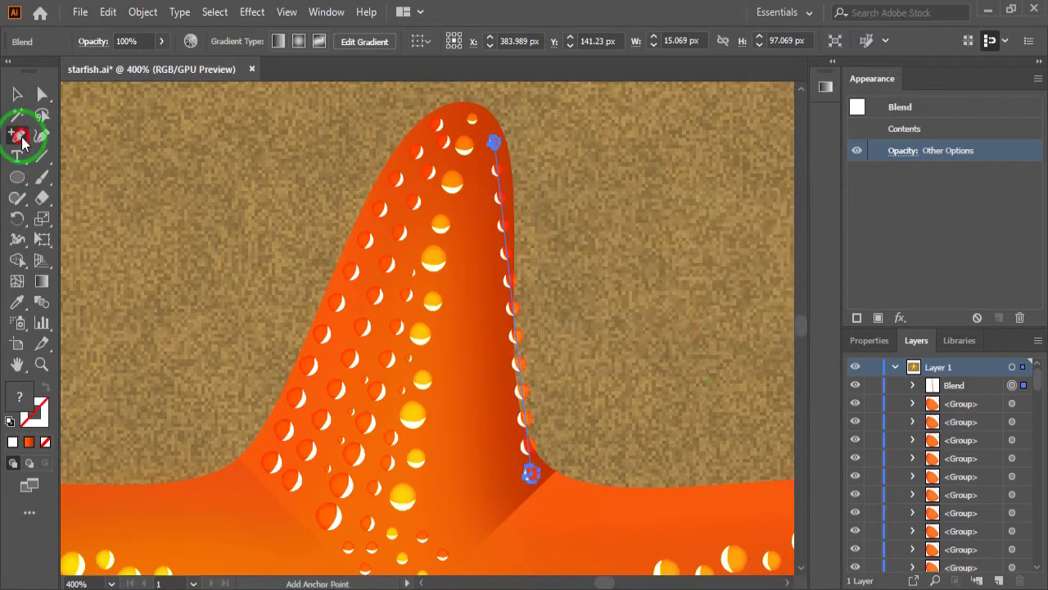
left_click(503, 215)
key("a")
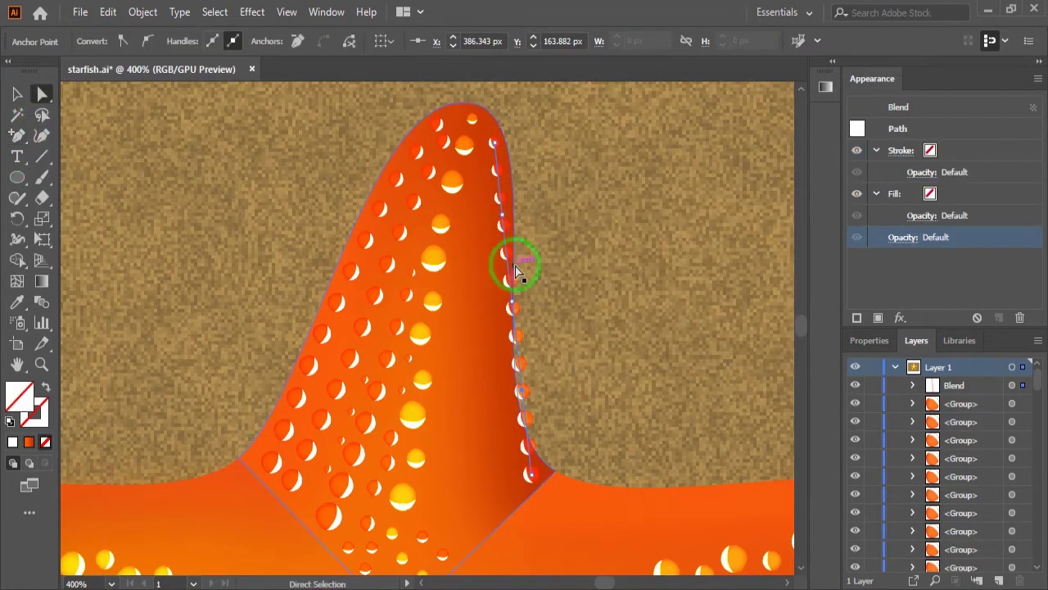
left_click_drag(493, 144, 490, 120)
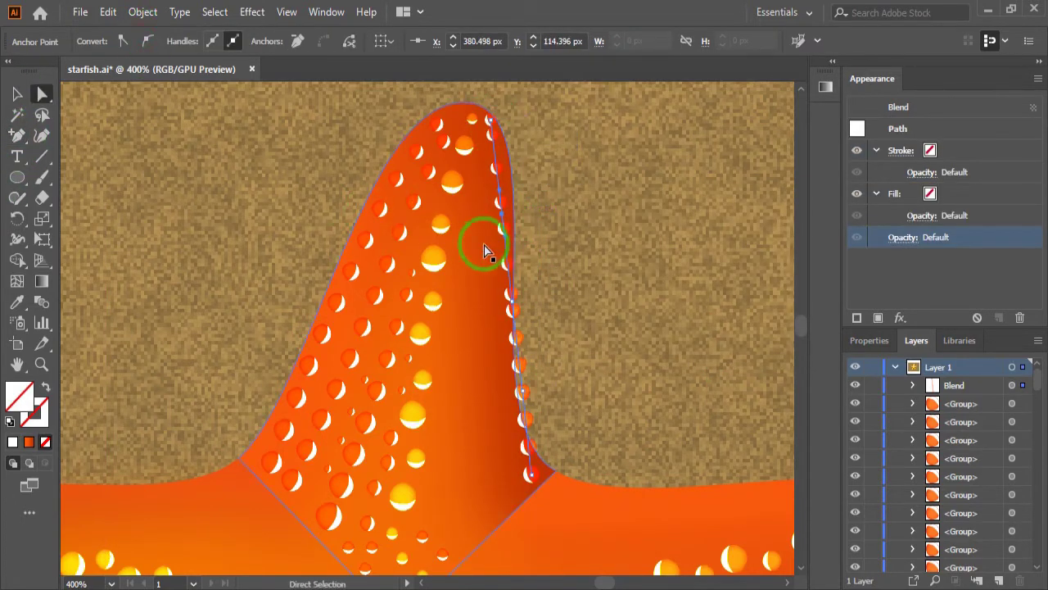
left_click_drag(507, 221, 511, 402)
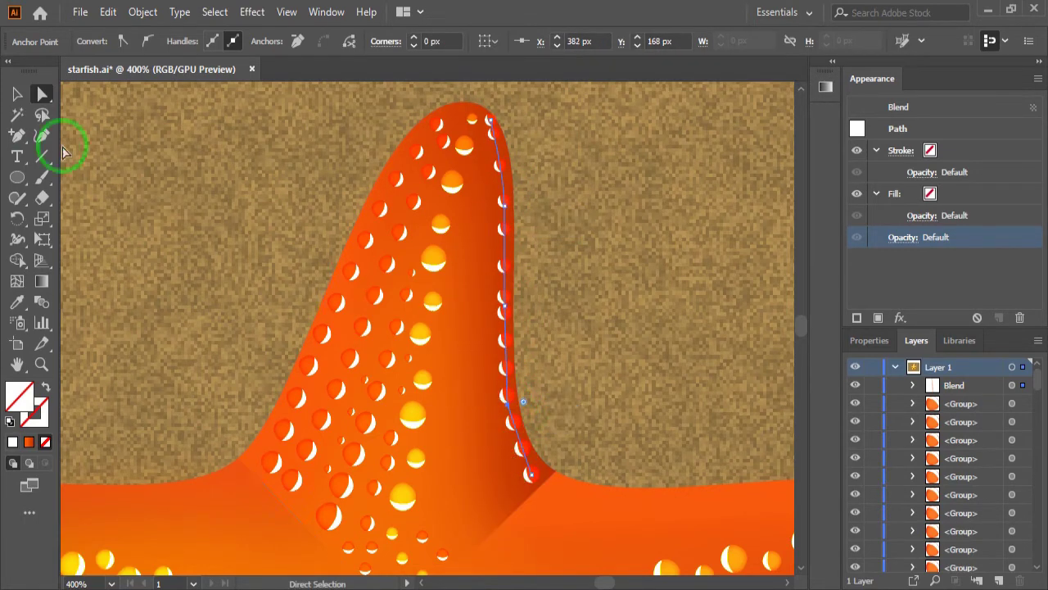
left_click(218, 253)
left_click(467, 112)
left_click(551, 135)
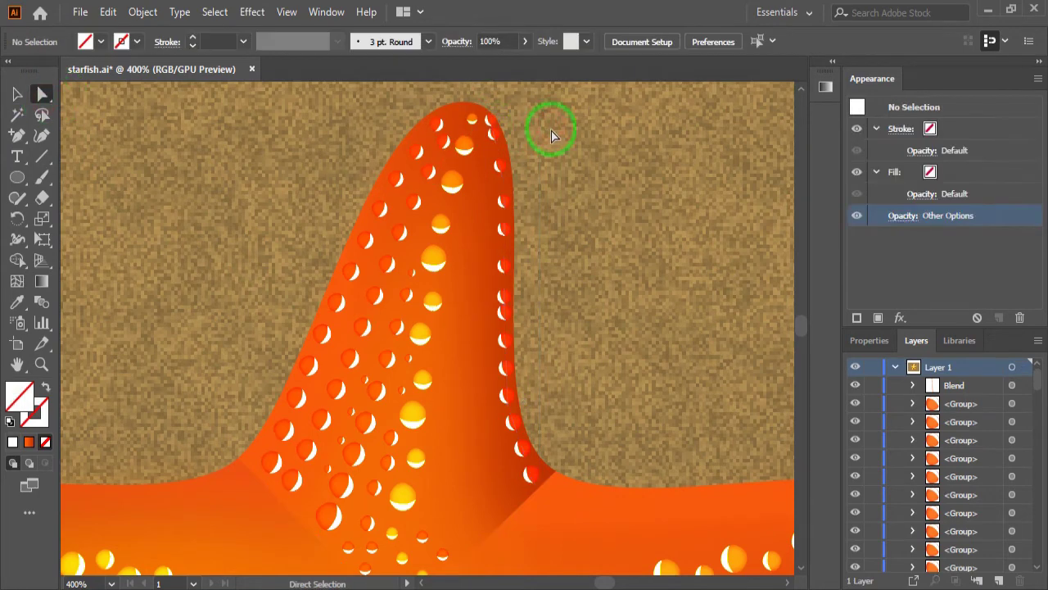
scroll(565, 270, "down", 2)
scroll(491, 414, "up", 1)
left_click(17, 94)
left_click(421, 515)
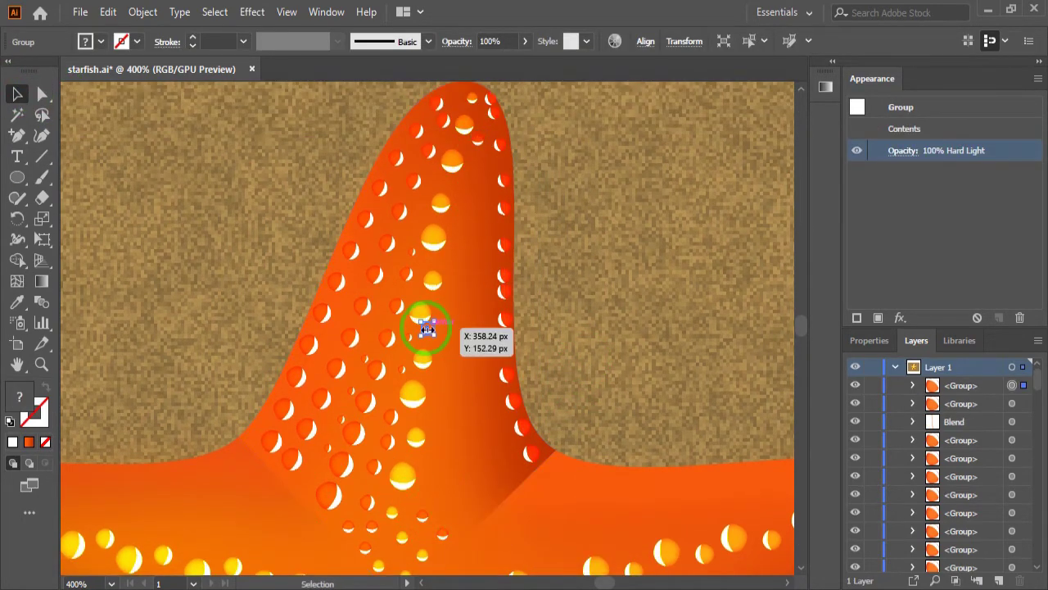
- Move a glossy dot to the arm's base and rotate the end drop to match the arm's curve
mouse_move(428, 332)
left_mouse_down()
mouse_move(518, 481)
mouse_move(511, 475)
left_mouse_up()
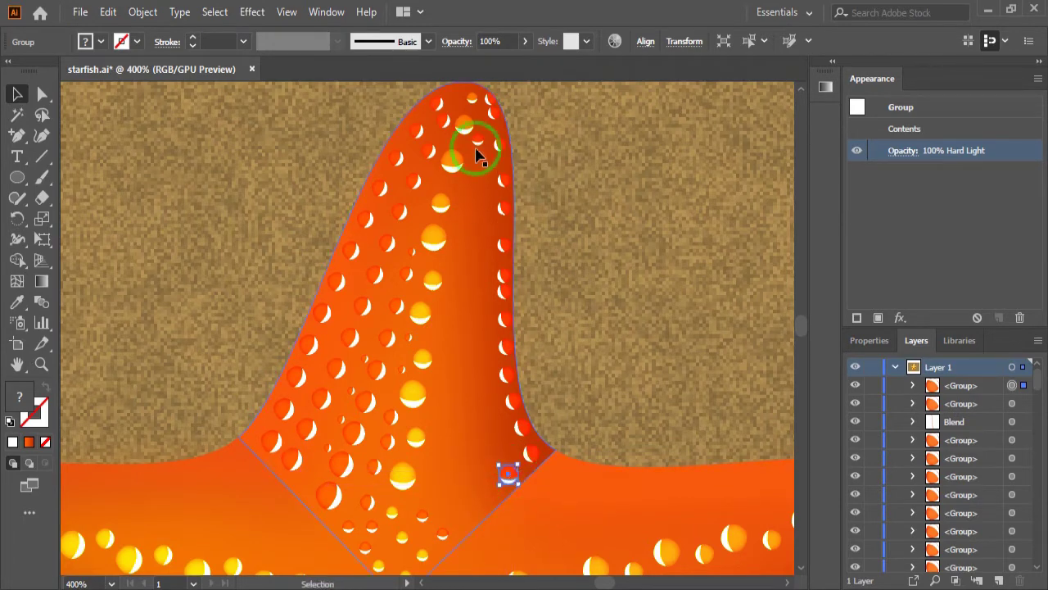
scroll(518, 489, "up", 2)
scroll(524, 426, "up", 3)
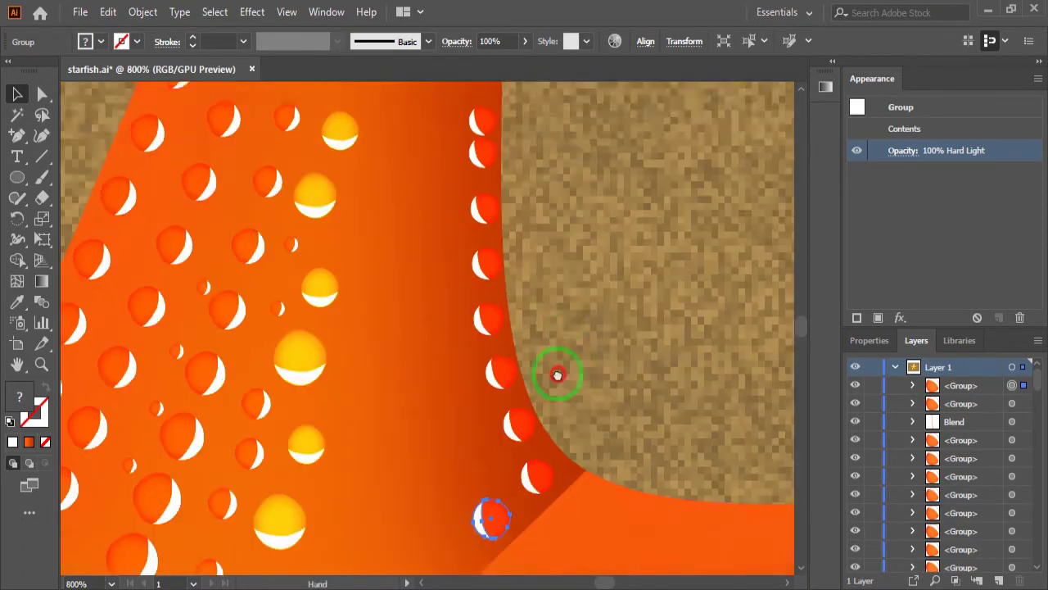
scroll(507, 270, "up", 5)
left_click_drag(461, 162, 443, 191)
scroll(585, 253, "down", 1)
scroll(585, 355, "down", 2)
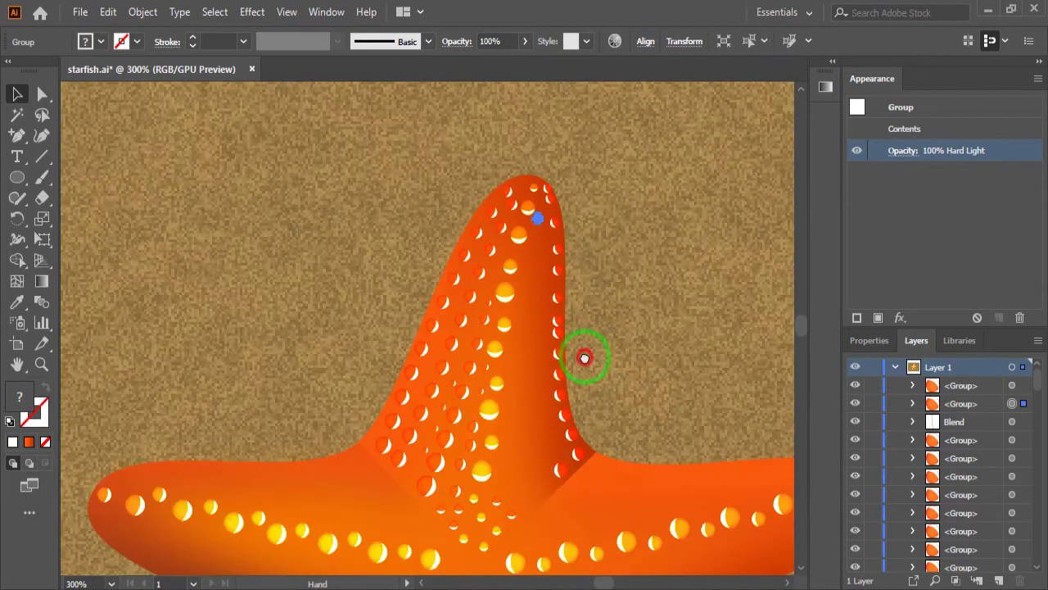
- Blend the two end drops into a row with Specified Distance spacing
left_click(143, 11)
left_click(422, 482)
left_click(143, 11)
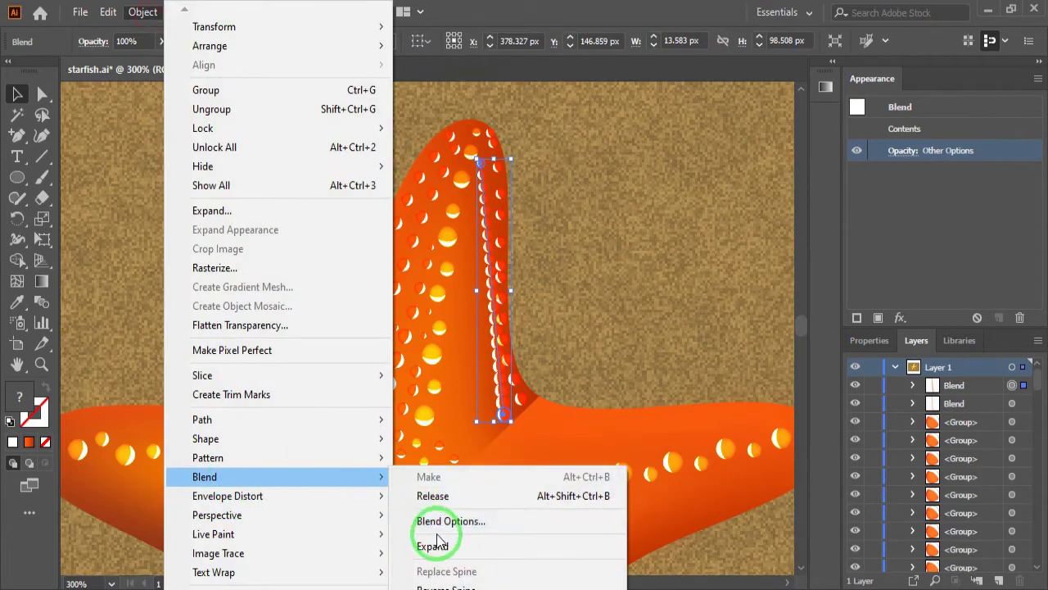
left_click(562, 522)
left_click(718, 240)
left_click(672, 283)
scroll(766, 242, "up", 2)
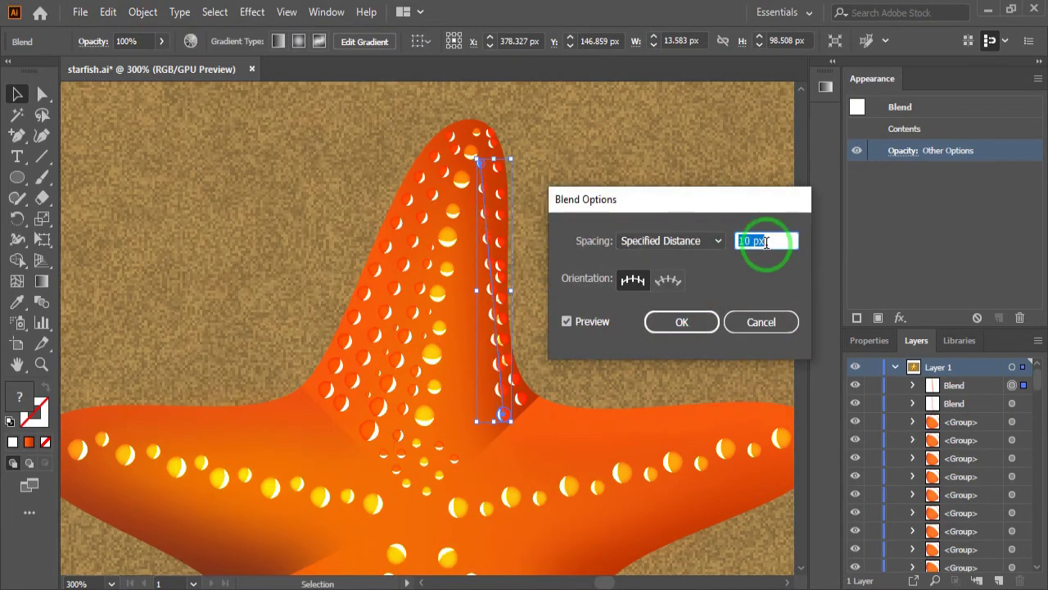
left_click(715, 317)
- Curve the row's spine to the arm's base via an added midpoint, and duplicate a drop
scroll(533, 248, "up", 2)
key("plus")
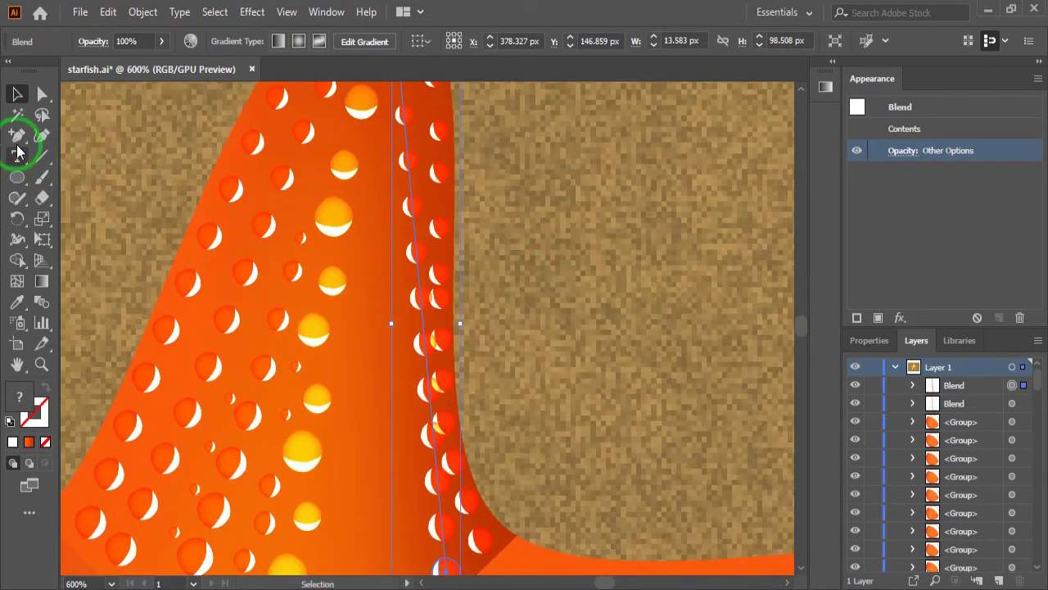
left_click(442, 345)
key("a")
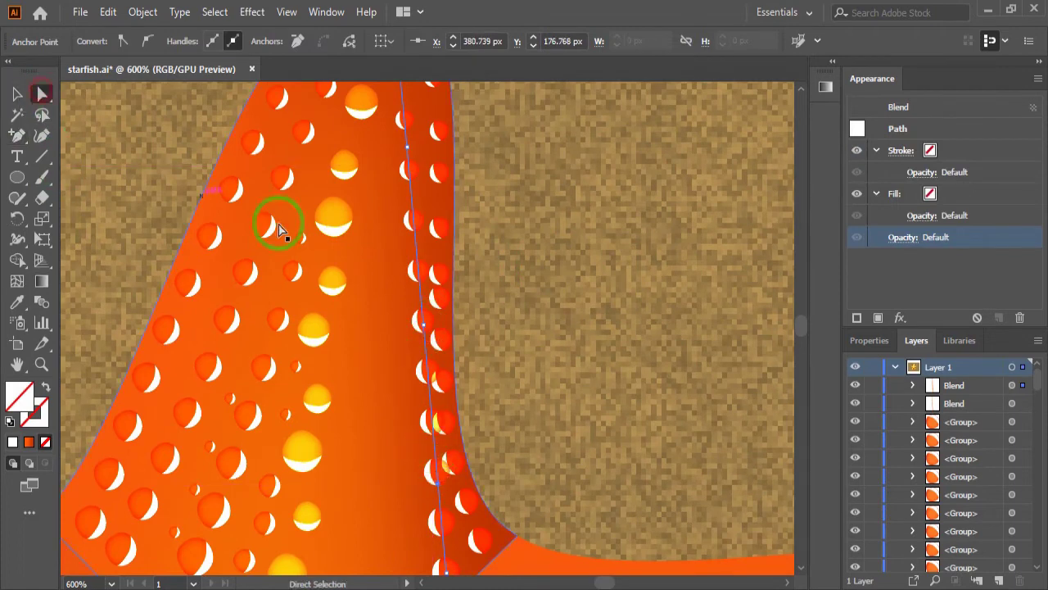
key("ctrl+minus")
left_click_drag(456, 163, 446, 111)
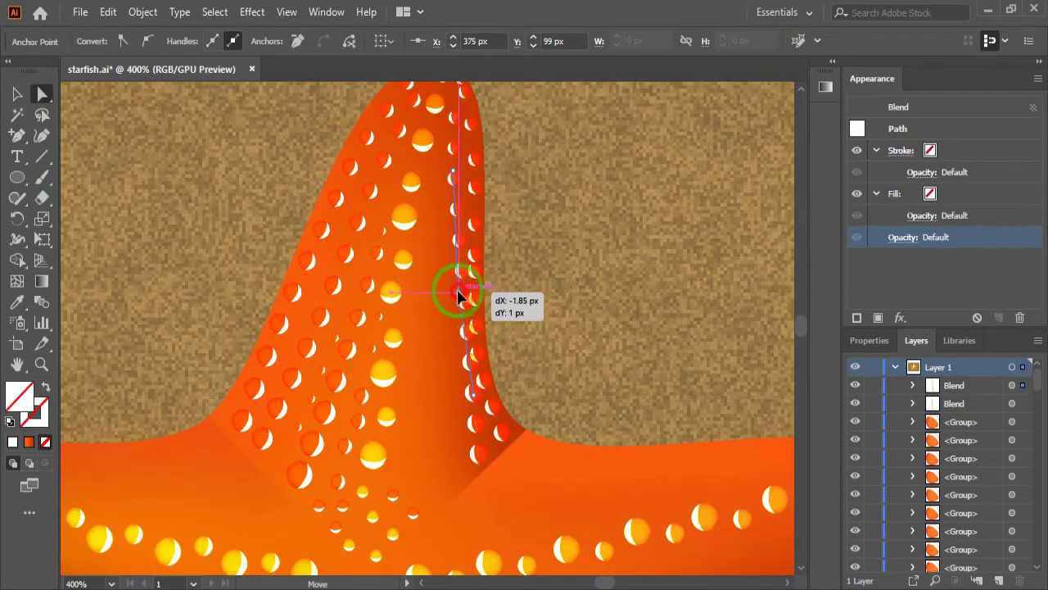
left_click_drag(470, 296, 478, 465)
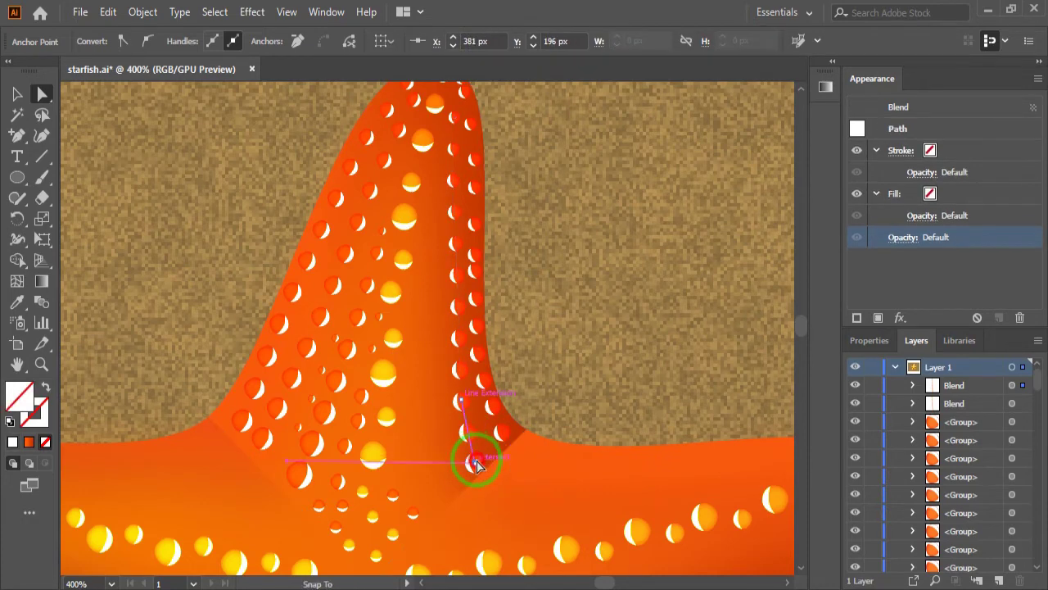
left_click_drag(464, 283, 391, 299)
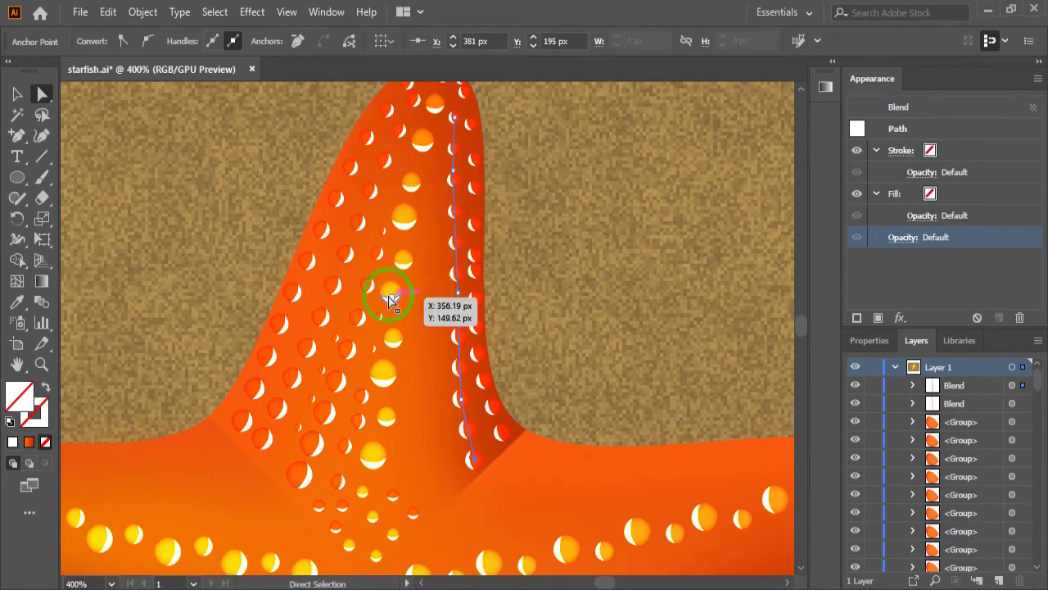
left_click(21, 96)
left_click(249, 209)
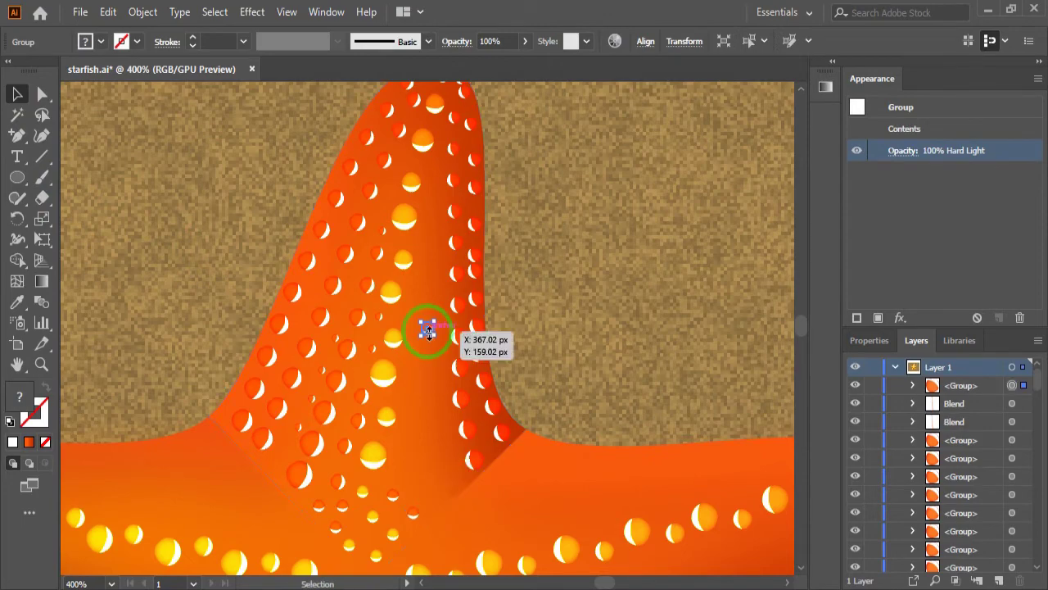
left_click_drag(421, 509, 434, 167)
- Position the copied drop at the top arm's base and enlarge it slightly
left_click_drag(426, 329, 456, 497)
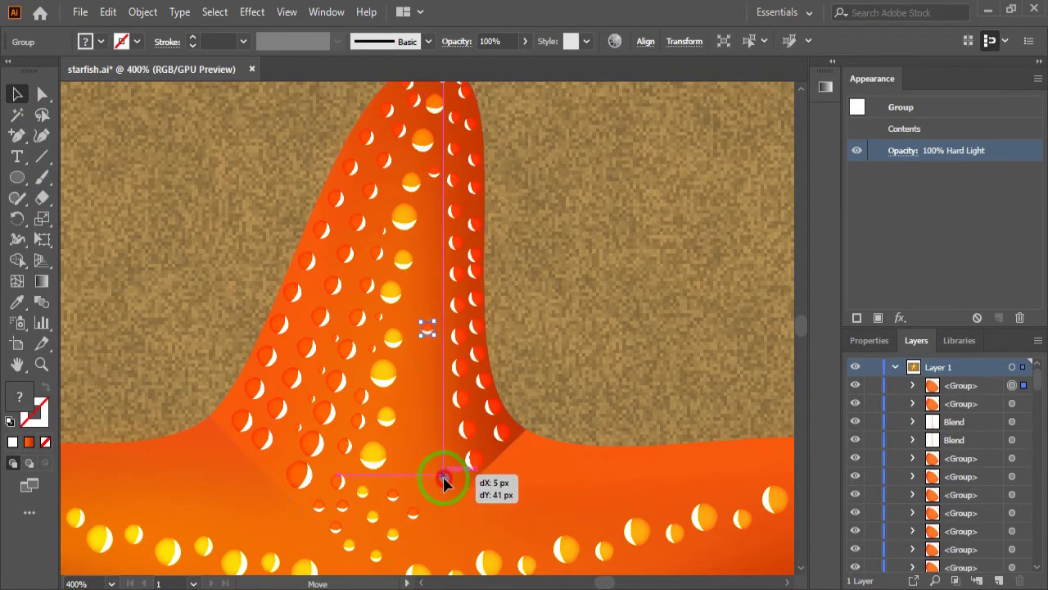
scroll(454, 498, "up", 1, "alt")
scroll(432, 513, "down", 1)
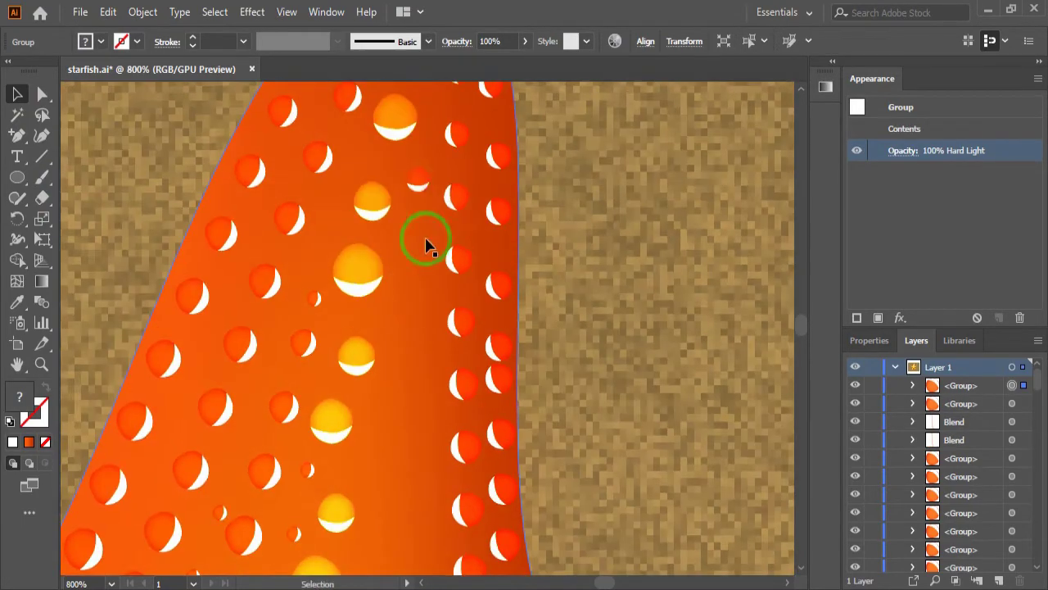
left_click_drag(426, 241, 417, 177)
left_click_drag(495, 292, 497, 317)
scroll(498, 317, "down", 3)
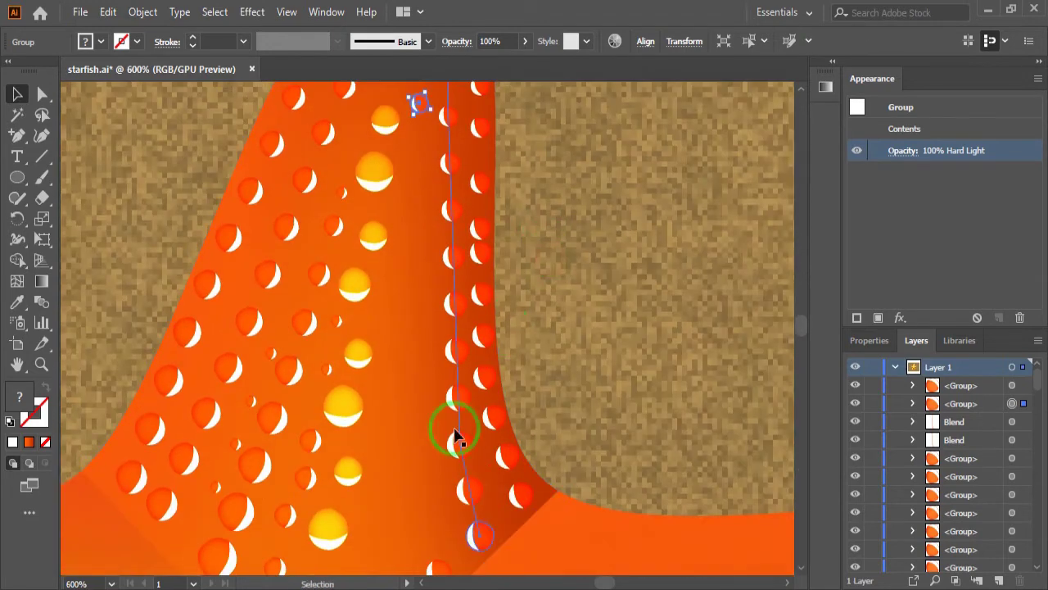
scroll(460, 521, "down", 1, "alt")
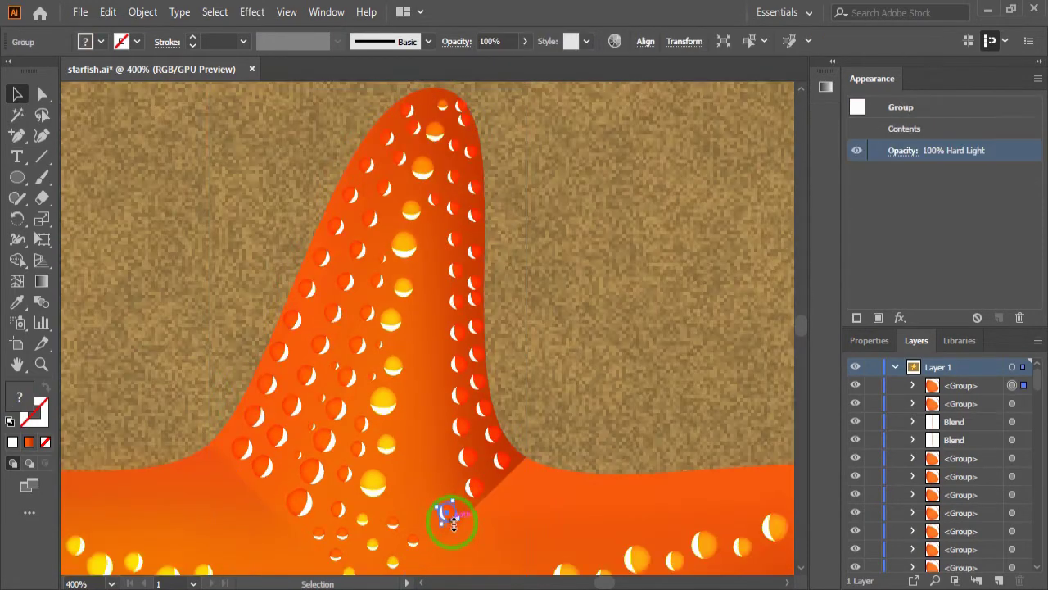
left_click_drag(461, 517, 464, 522)
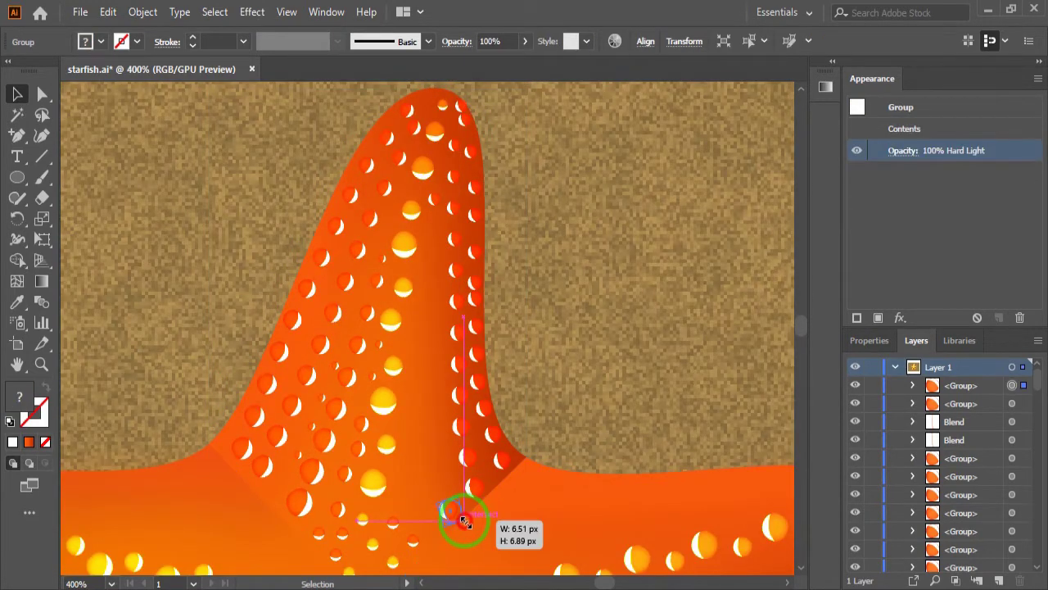
- Blend the two drops into a vertical centre column spaced by Specified Distance
left_click(142, 12)
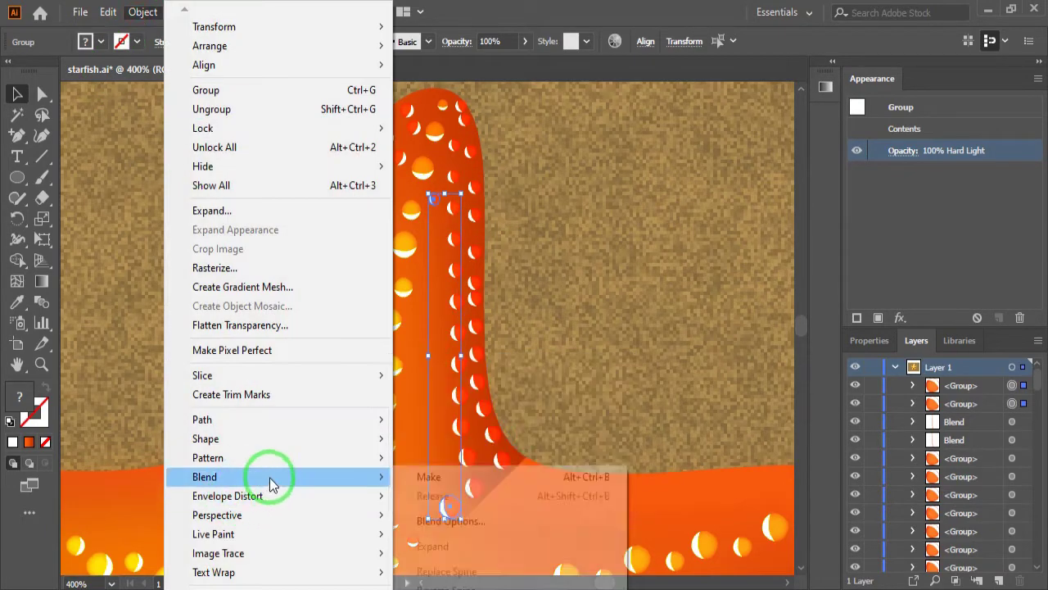
left_click(434, 473)
left_click(143, 11)
left_click(456, 454)
left_click(717, 241)
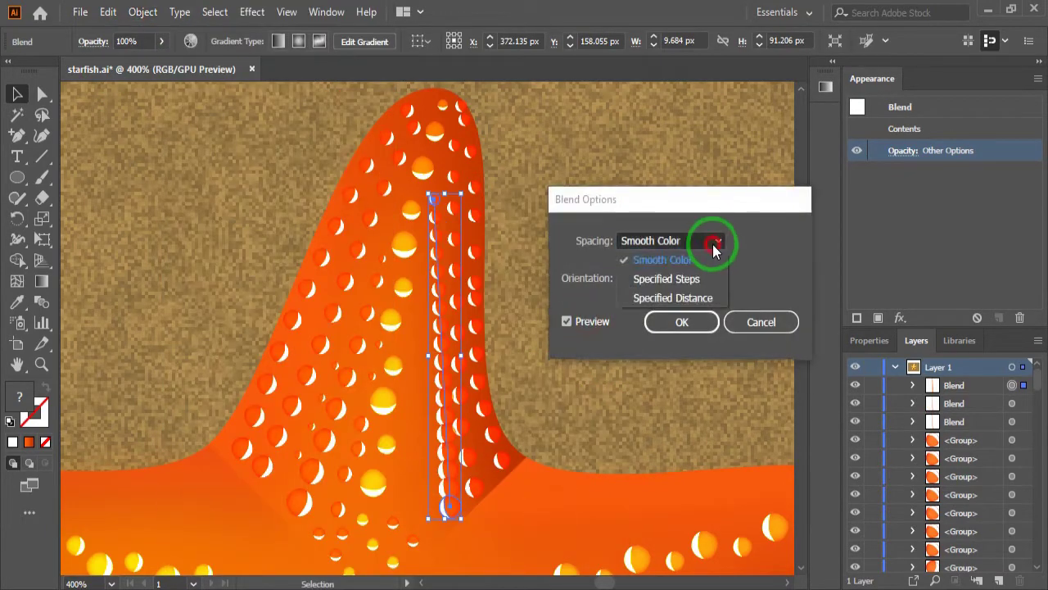
left_click(676, 297)
left_click(681, 322)
- Add a spine midpoint and nudge the anchors to straighten the centre column
key("plus")
left_click(461, 401)
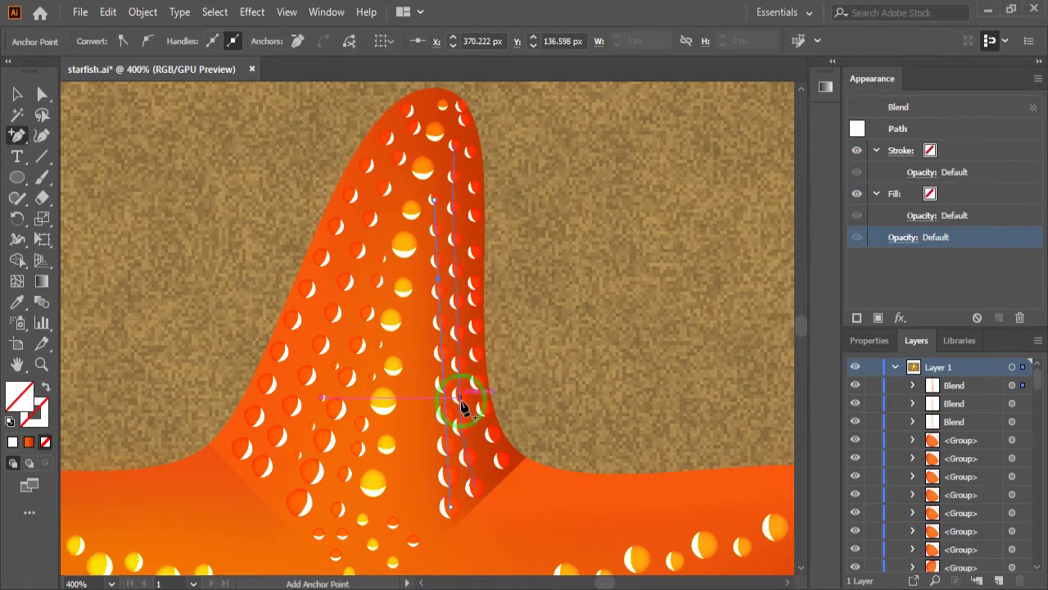
left_click(43, 96)
left_click_drag(434, 286, 434, 290)
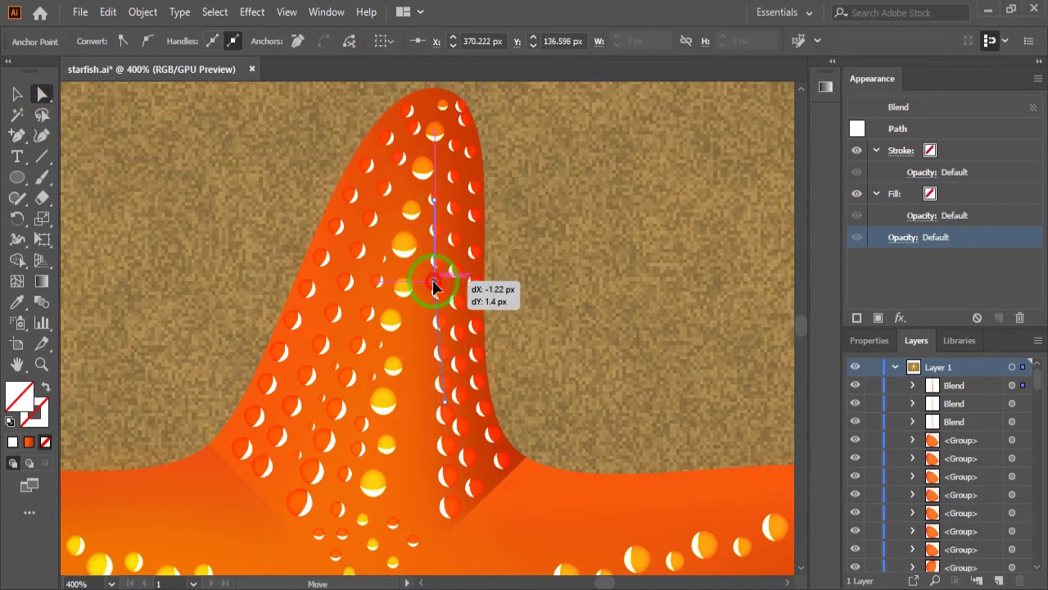
left_click_drag(443, 401, 439, 410)
left_click(550, 390)
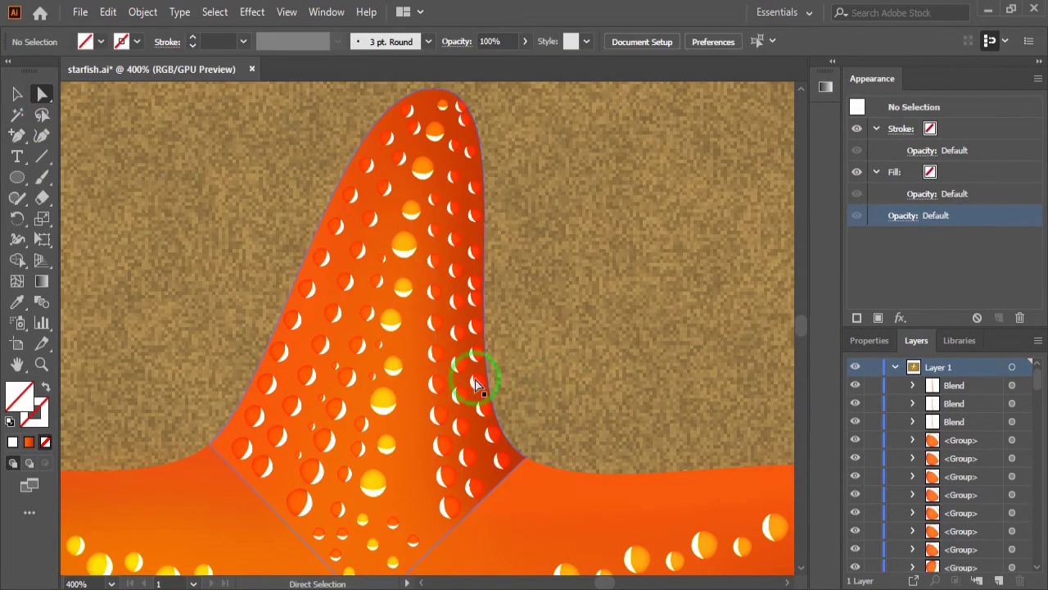
- Alt-drag copies of a small single dot into gaps along the arm
left_click(393, 525)
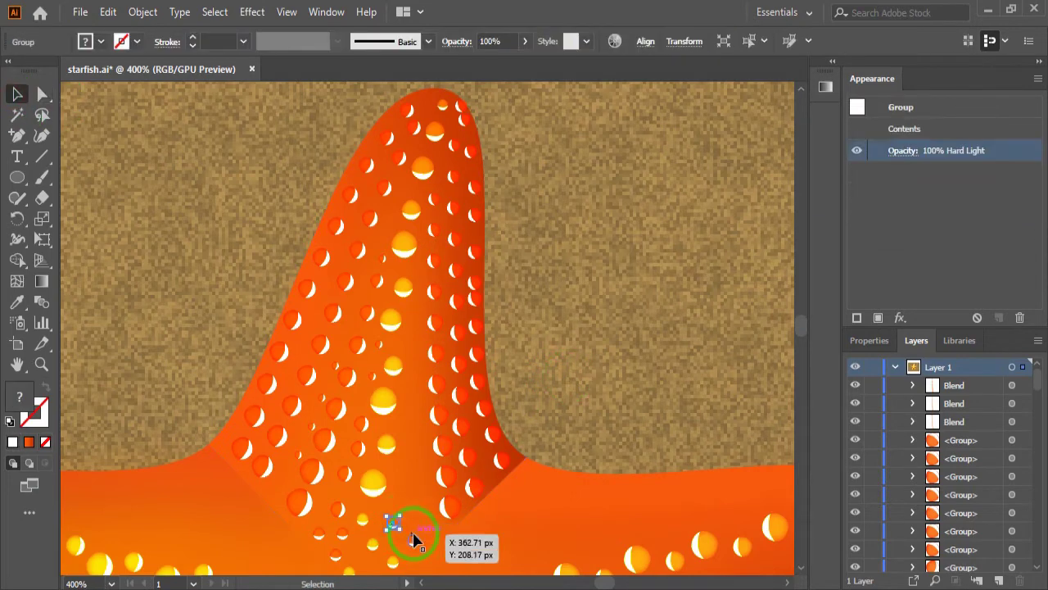
mouse_move(395, 524)
left_mouse_down()
mouse_move(428, 329)
mouse_move(414, 340)
left_mouse_up()
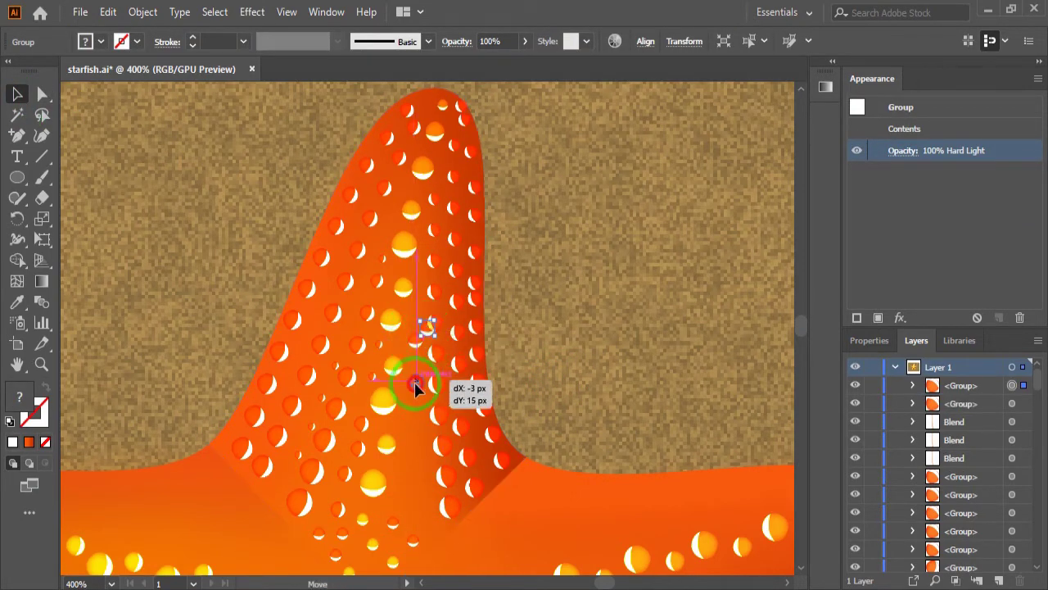
mouse_move(424, 402)
left_mouse_down()
mouse_move(429, 327)
mouse_move(413, 463)
mouse_move(421, 491)
mouse_move(418, 439)
mouse_move(399, 483)
left_mouse_up()
scroll(544, 426, "down", 1)
left_click_drag(384, 309, 405, 310)
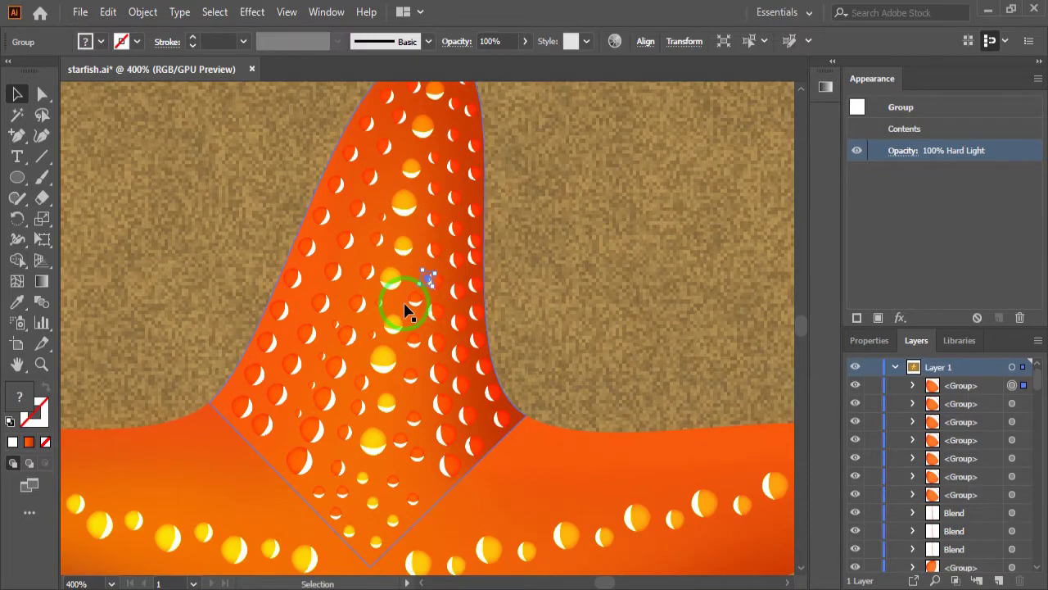
- Fit the artboard in view and move the dot blend onto the right arm's lower edge
scroll(573, 398, "down", 2)
key("ctrl+shift+a")
scroll(571, 368, "down", 3)
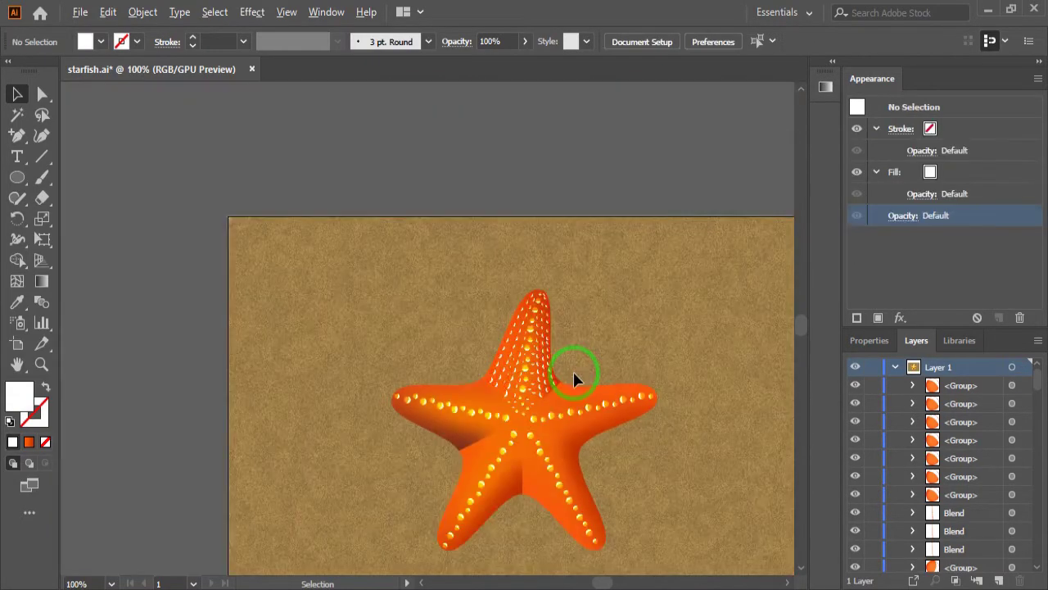
key("ctrl+0")
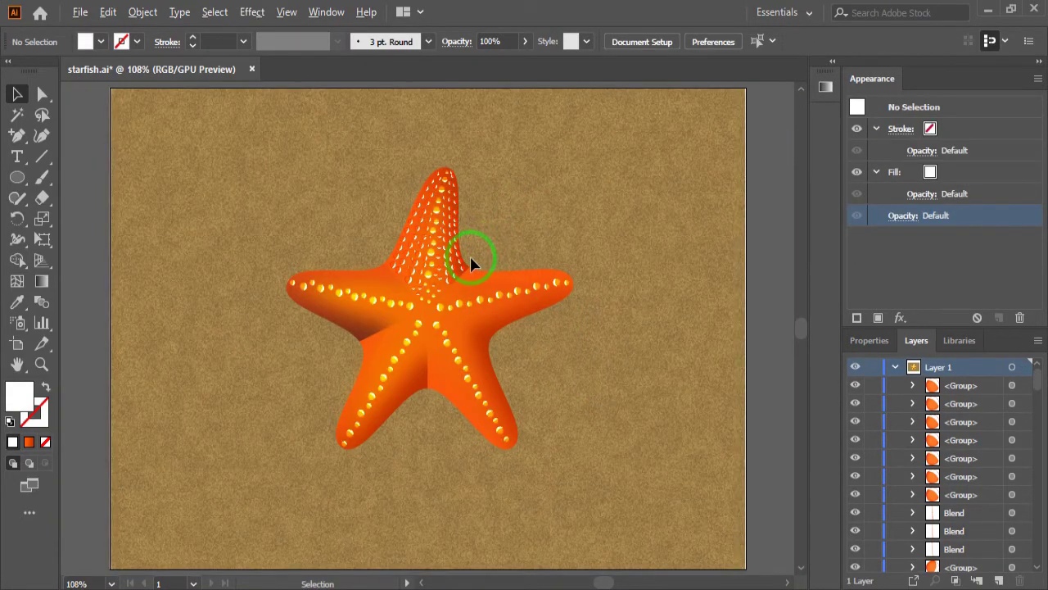
scroll(470, 261, "up", 2)
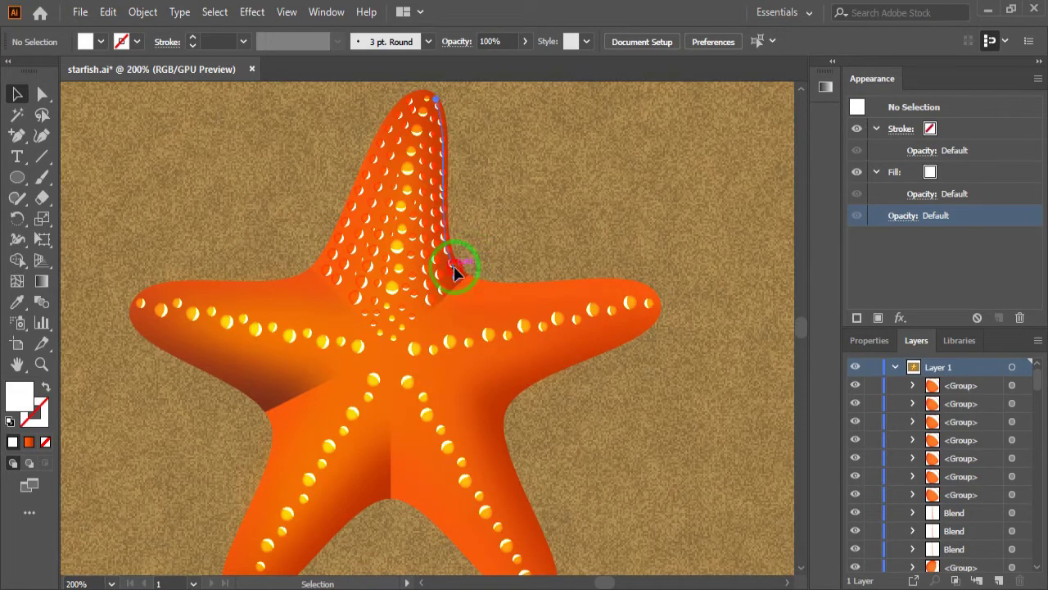
left_click(454, 265)
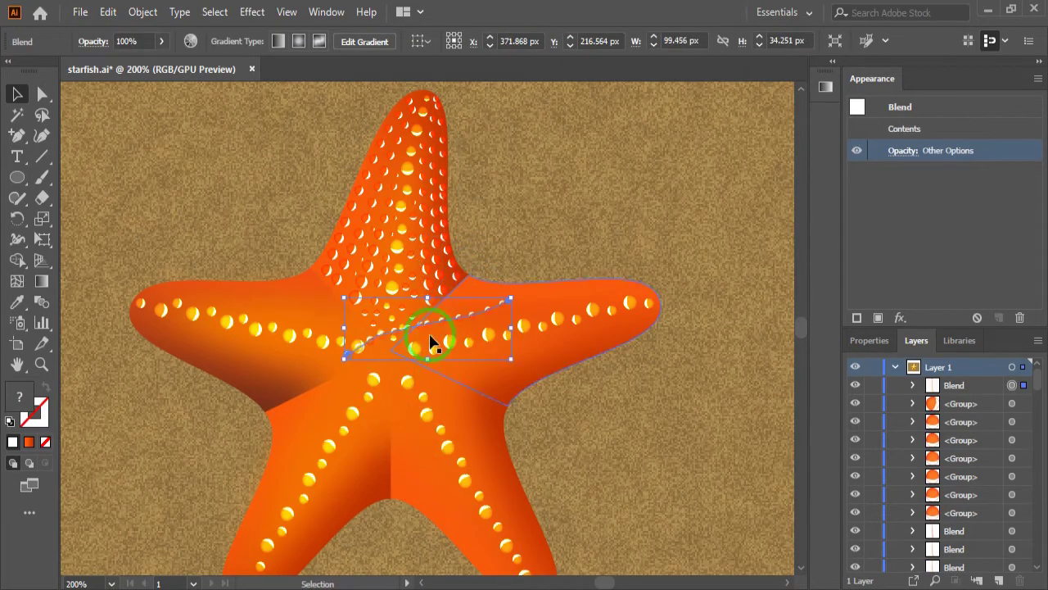
left_click_drag(570, 339, 570, 339)
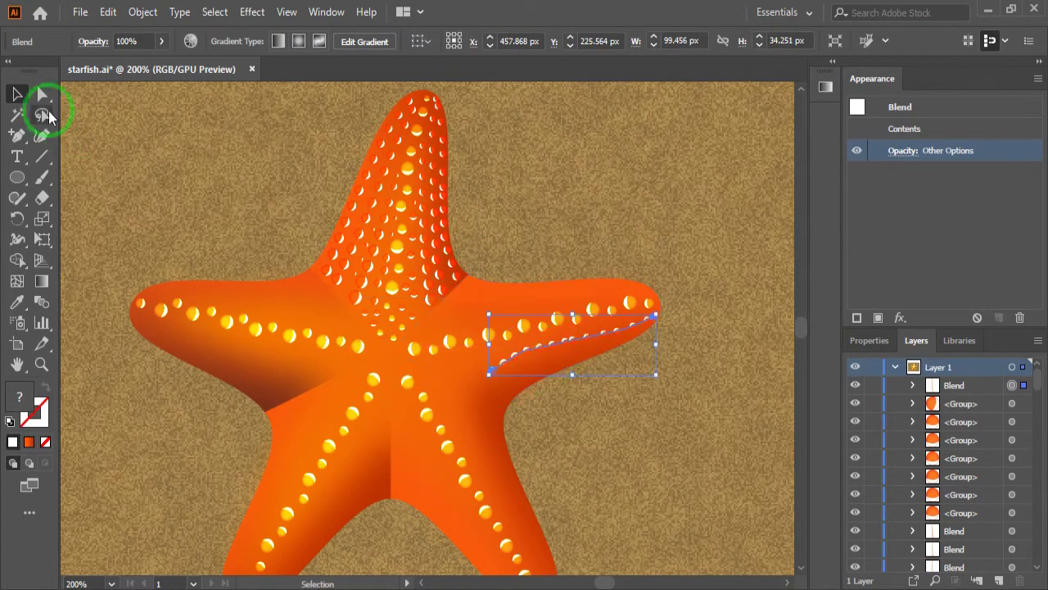
- Reshape the blend spine's anchors so the dot row follows the arm's lower edge
left_click(43, 94)
scroll(611, 369, "up", 2)
left_click(374, 374)
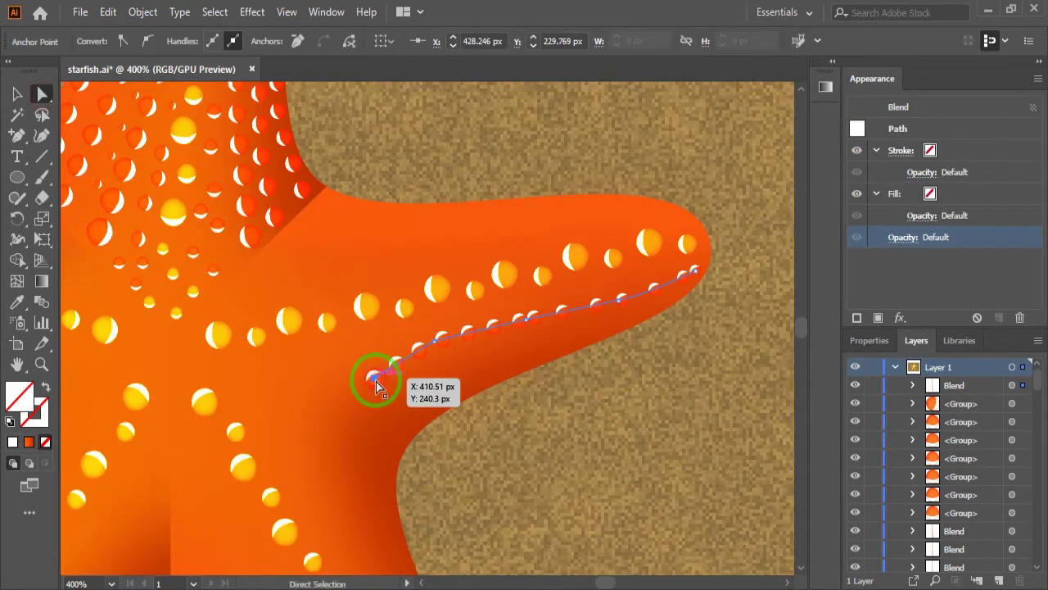
mouse_move(374, 374)
left_mouse_down()
mouse_move(426, 379)
mouse_move(573, 340)
left_mouse_up()
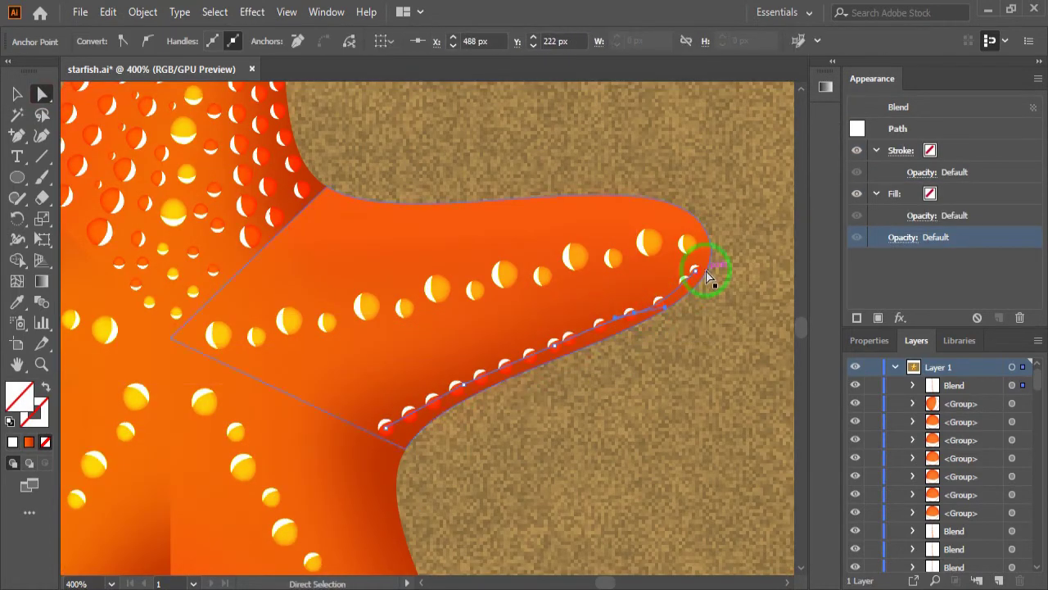
left_click_drag(698, 270, 706, 257)
left_click_drag(385, 426, 398, 424)
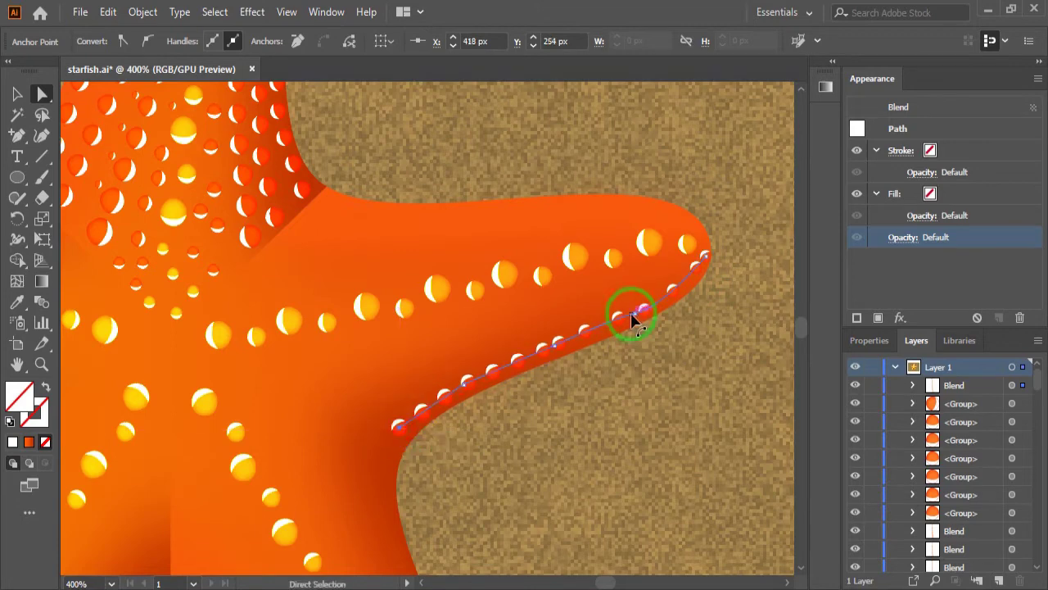
key("ctrl+shift+a")
- Alt-drag a copy of the dot row to sit inside the arm
left_click(331, 274)
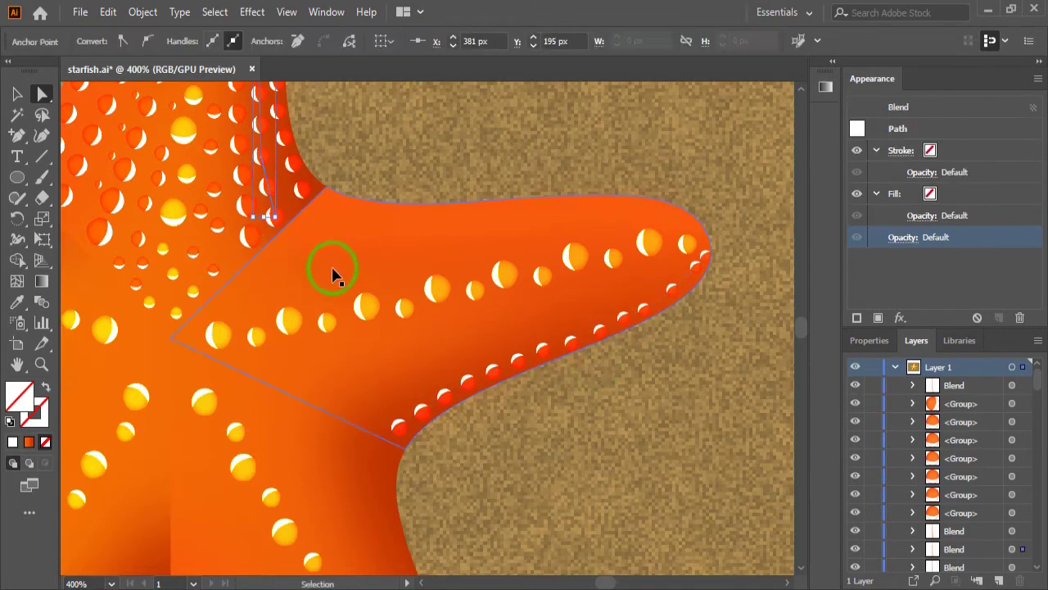
left_click(320, 186)
left_click(543, 316)
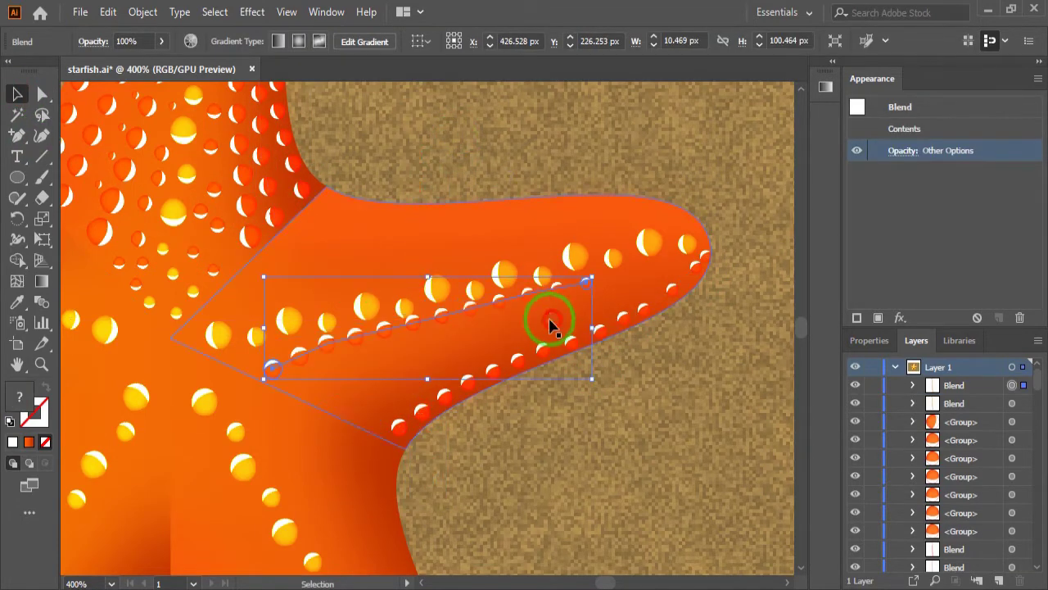
left_click_drag(413, 331, 497, 307)
- Stretch the copied row's spine along the length of the arm
left_click(42, 94)
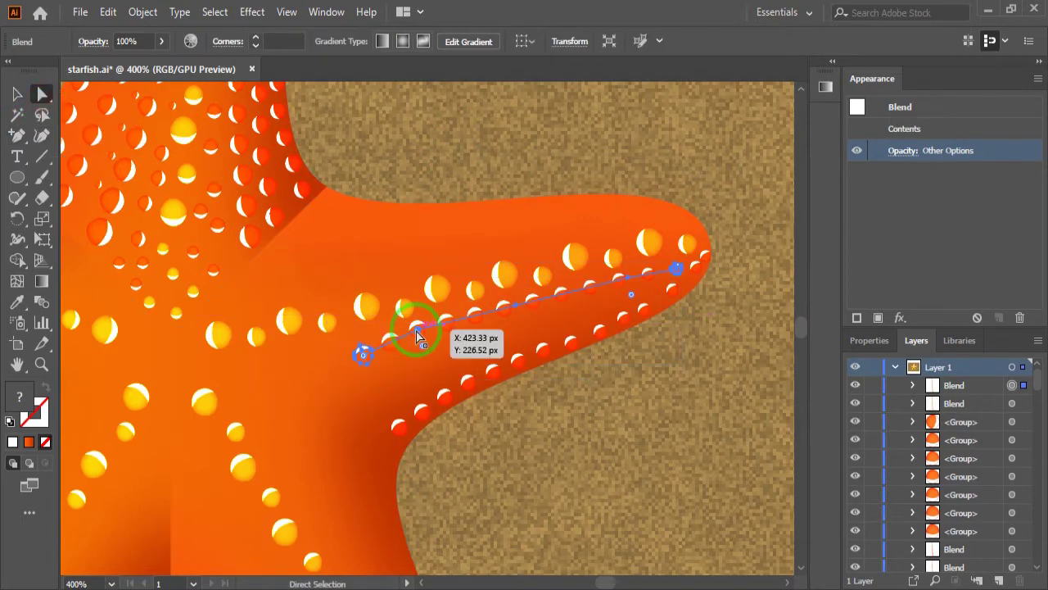
left_click_drag(365, 363, 356, 416)
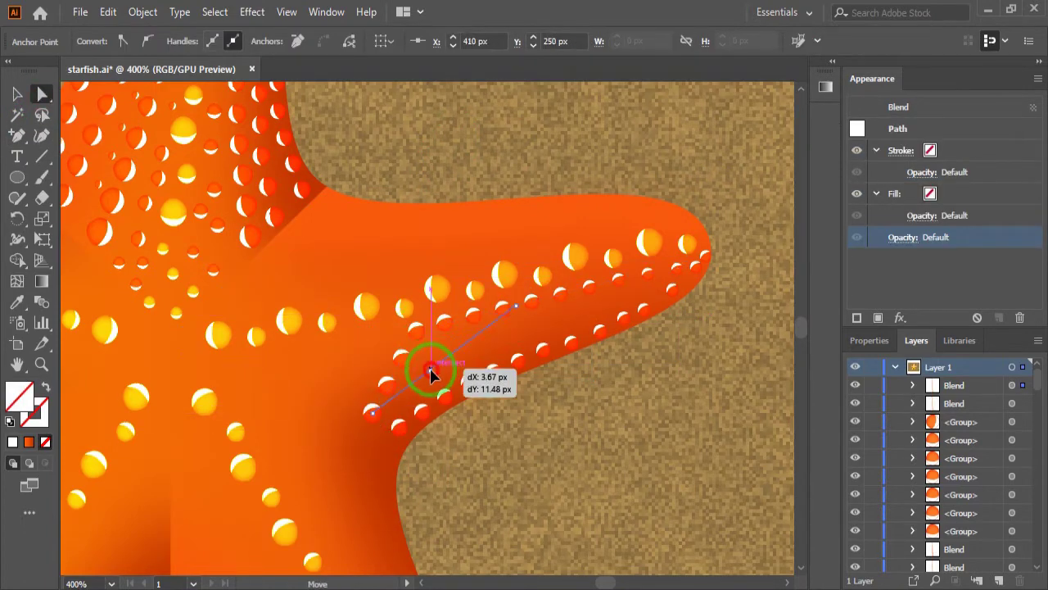
left_click_drag(372, 412, 677, 269)
left_click(372, 411)
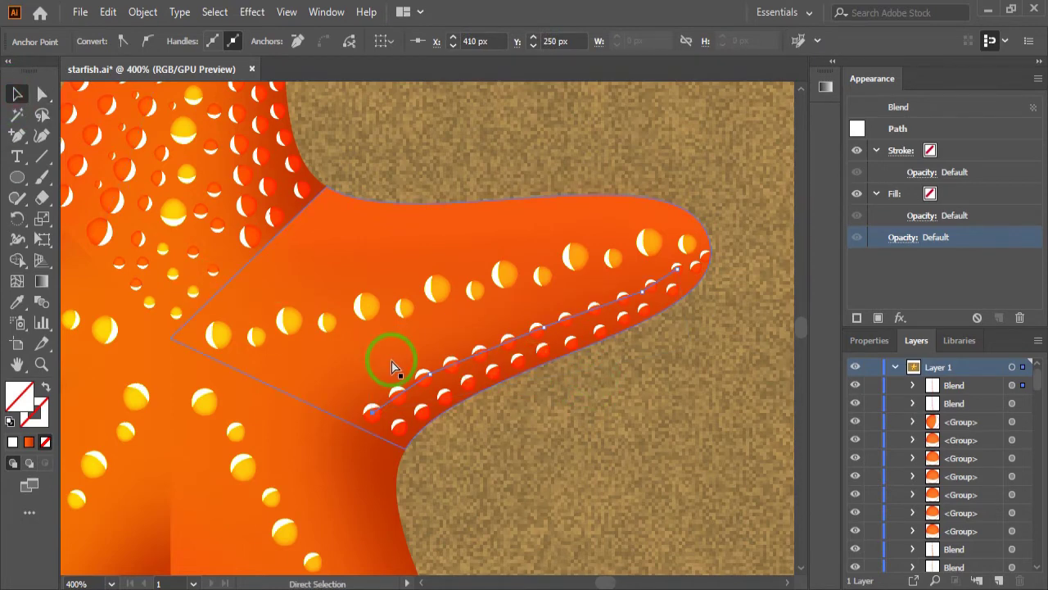
- Adjust the copied row's start point so it begins near the arm base
key("v")
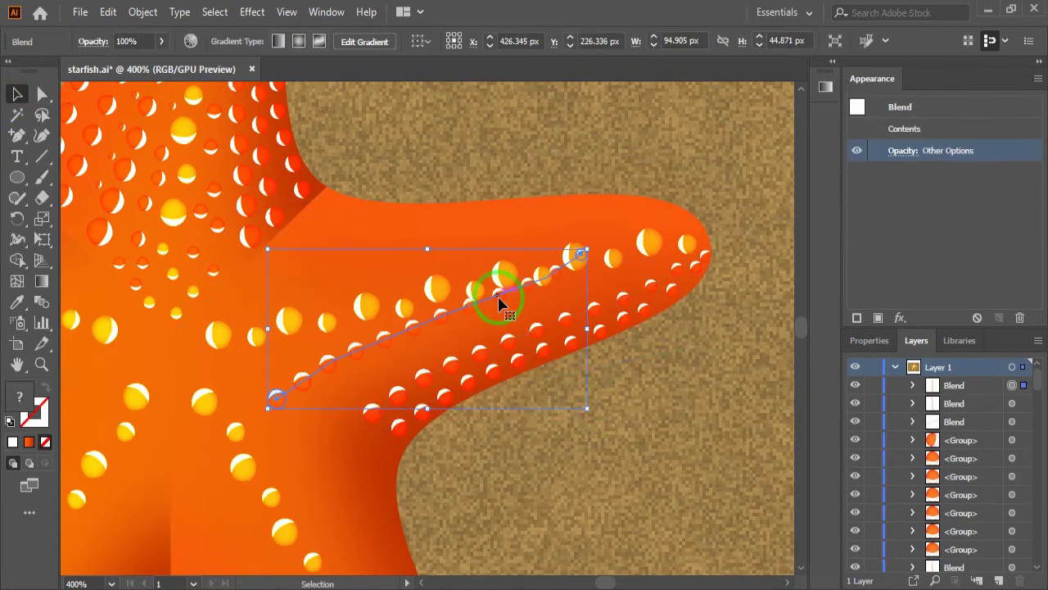
left_click(43, 94)
left_click(618, 286)
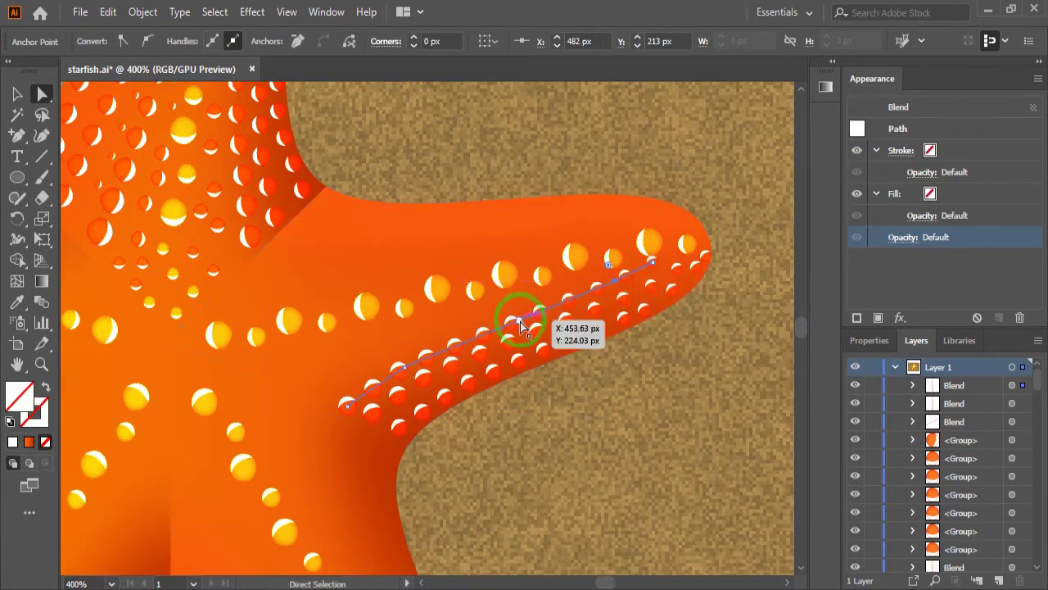
left_click_drag(347, 402, 412, 368)
left_click_drag(339, 396, 333, 408)
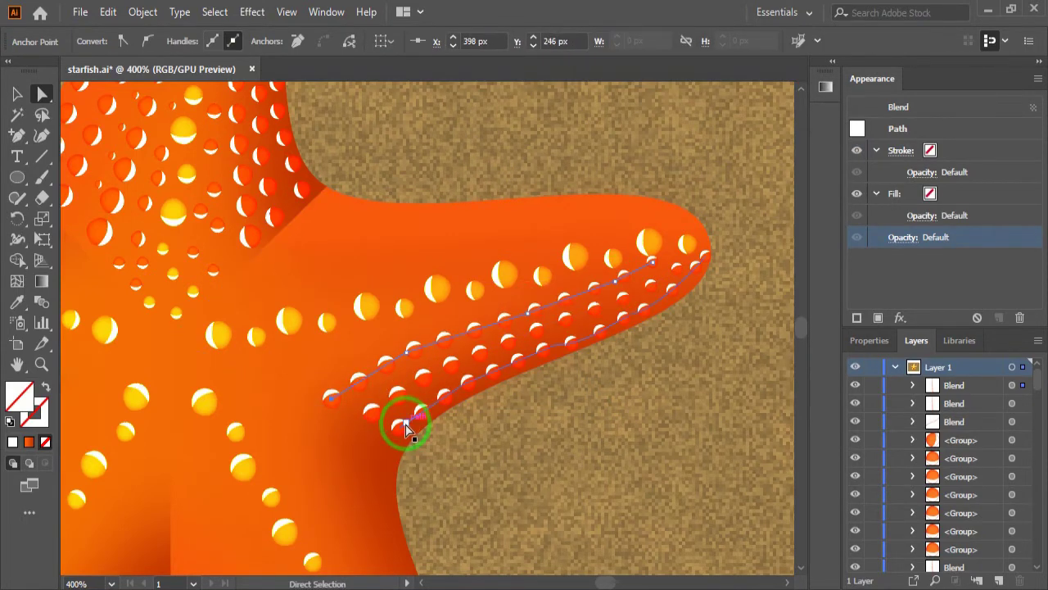
- Position two small dot groups at either end of a new row on the arm
left_click(19, 95)
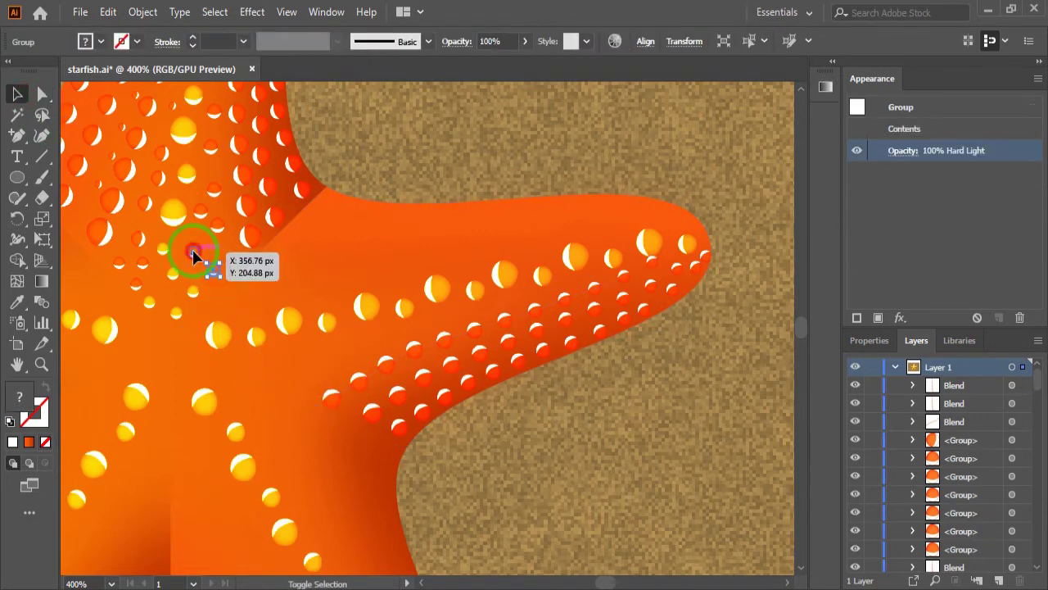
left_click(407, 344)
left_click_drag(321, 352, 319, 353)
left_click_drag(329, 347, 305, 307)
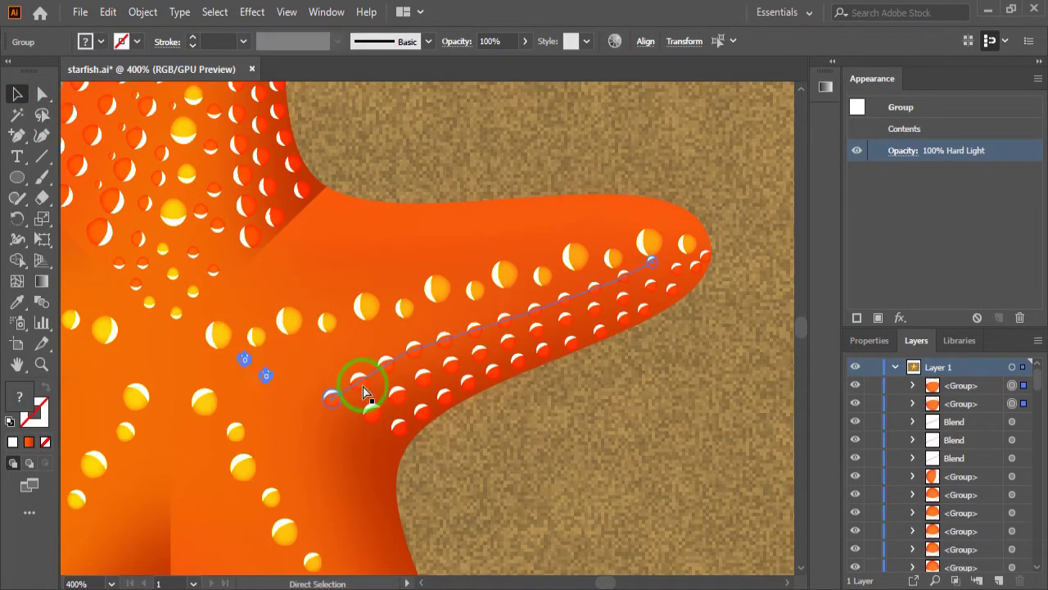
left_click_drag(366, 393, 316, 355)
left_click(439, 153)
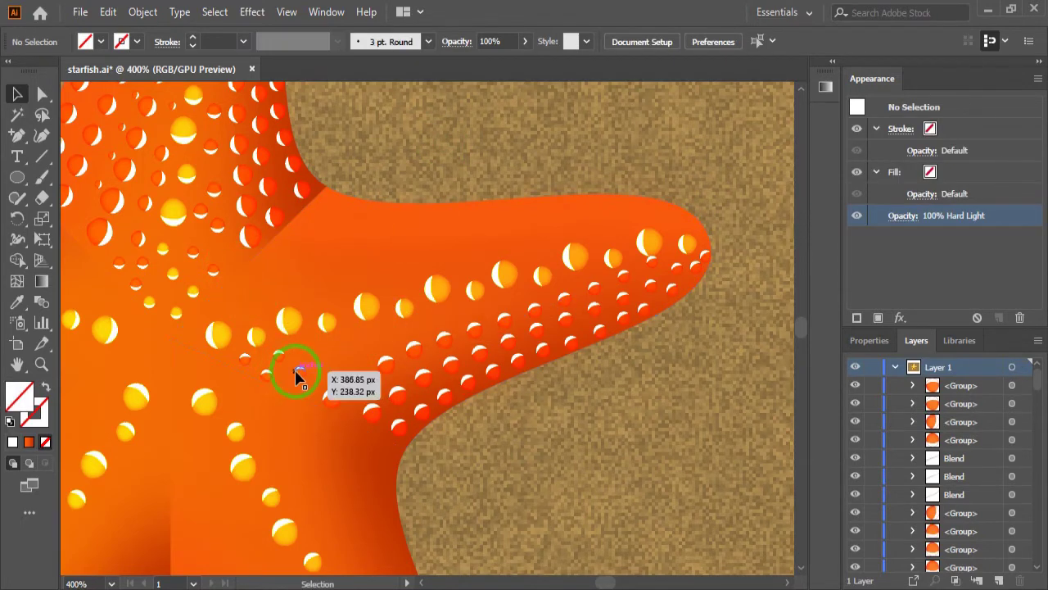
mouse_move(430, 332)
left_mouse_down()
mouse_move(311, 385)
mouse_move(303, 375)
left_mouse_up()
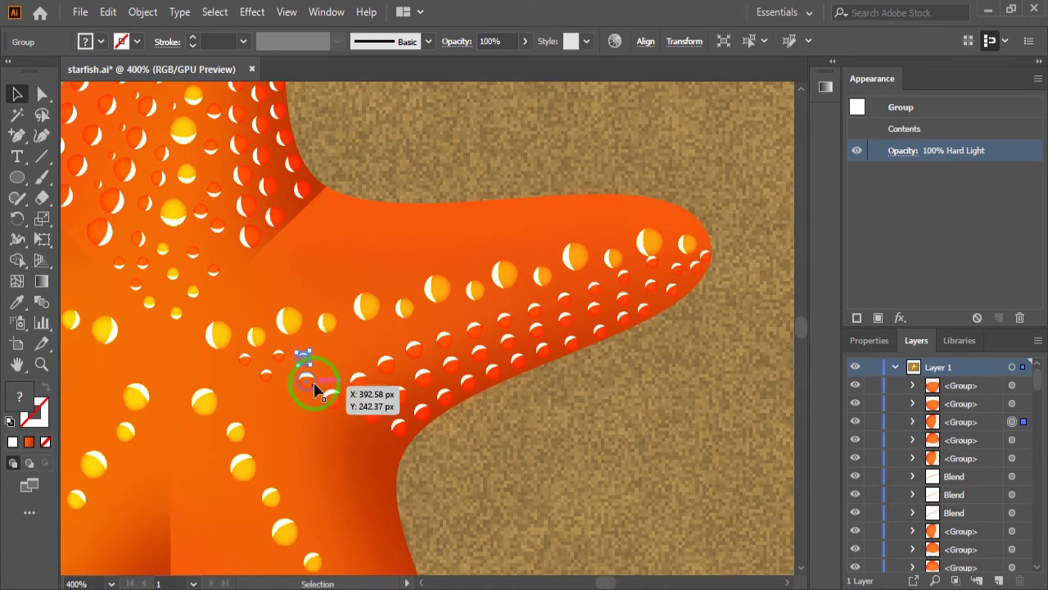
left_click_drag(304, 380, 425, 323)
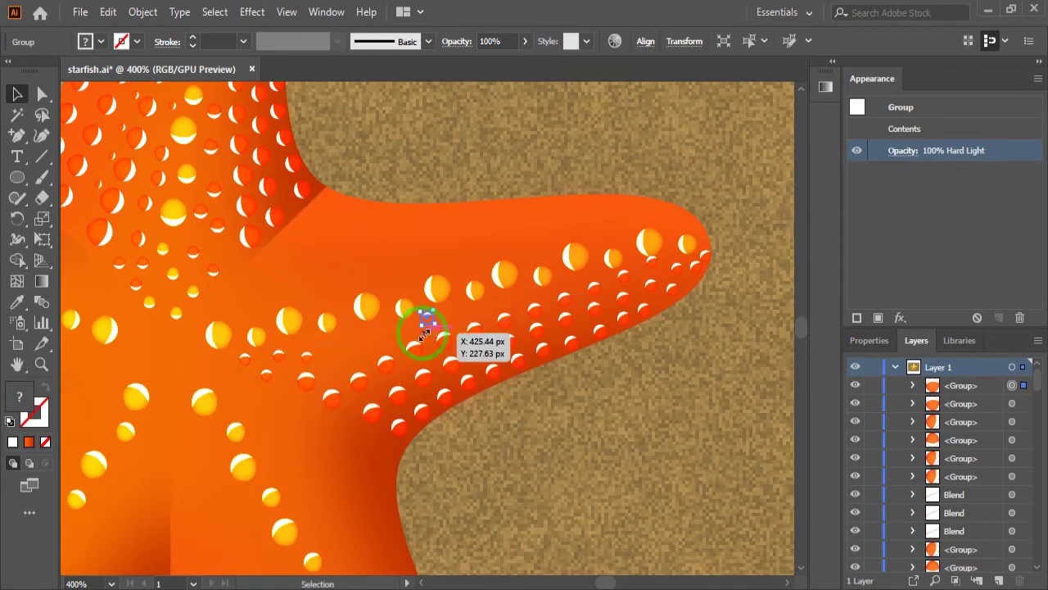
- Blend the two dots with Blend Options spacing set to Specified Distance
left_click(305, 388, "shift")
left_click(142, 12)
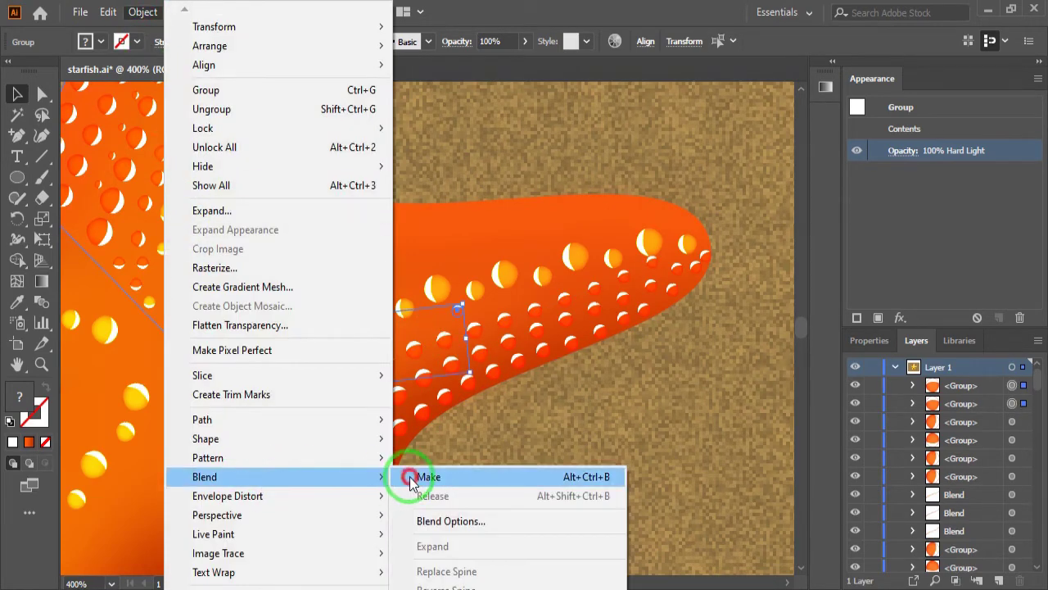
left_click(409, 409)
left_click(446, 519)
left_click(672, 240)
left_click(695, 298)
left_click(761, 240)
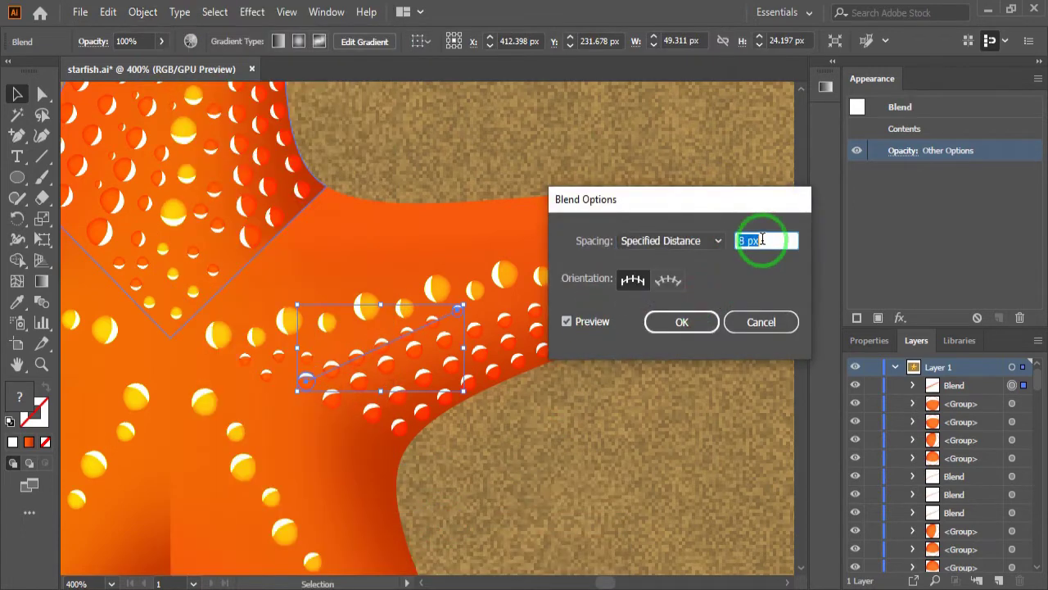
left_click(720, 321)
key("plus")
left_click(425, 334)
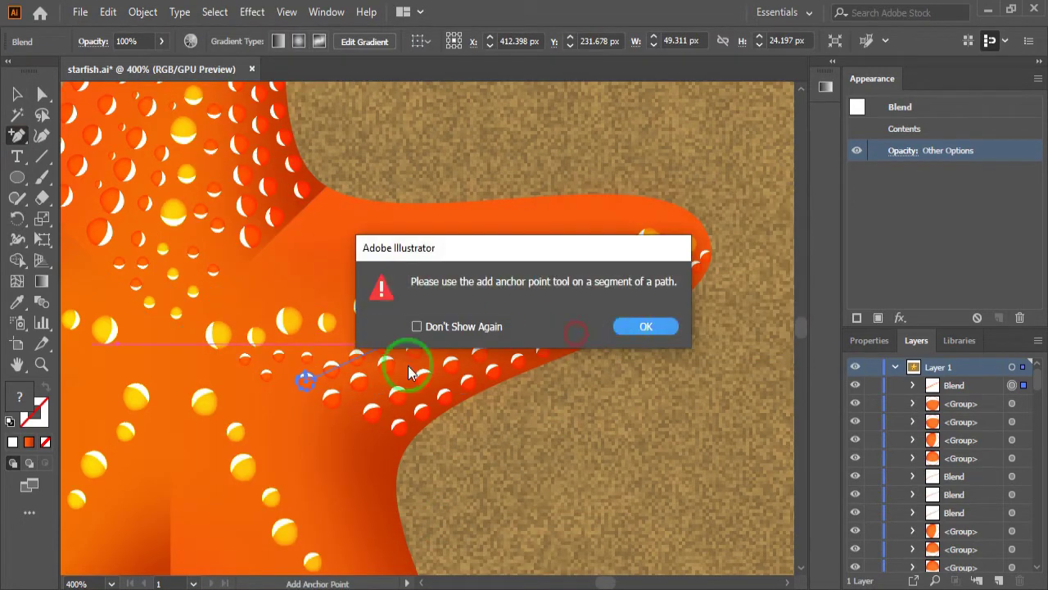
key("Return")
- Extend the new blend's spine up the arm and move its left-end dot toward the arm base
left_click(39, 96)
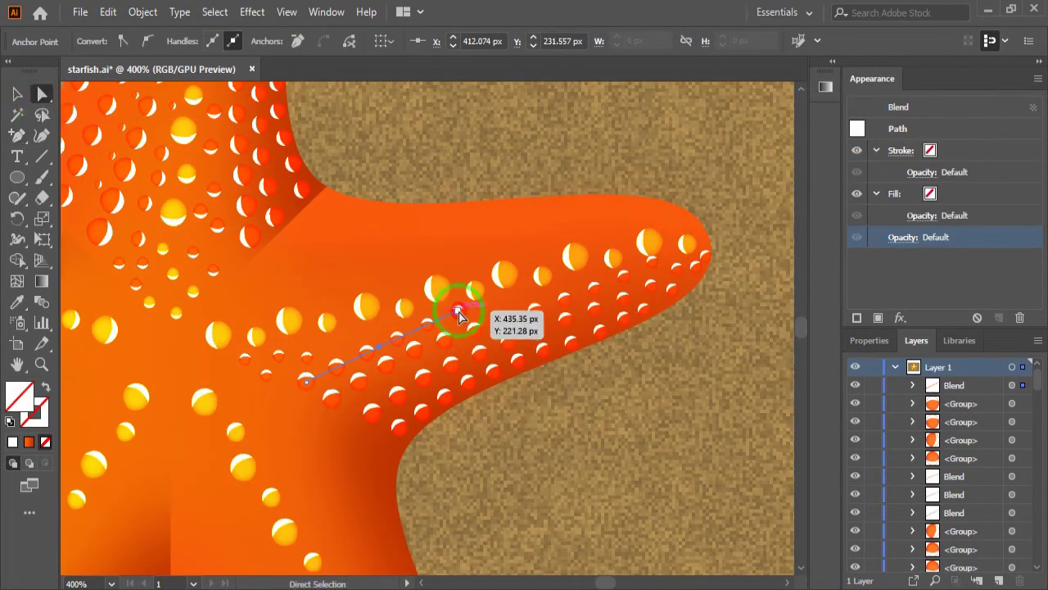
left_click_drag(457, 309, 503, 299)
key("v")
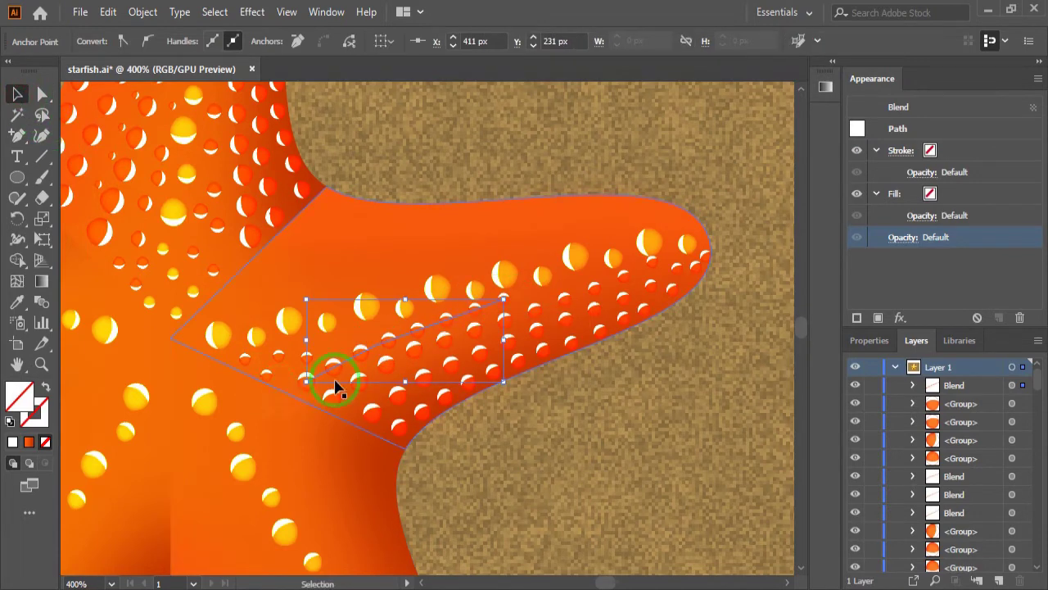
left_click(311, 385)
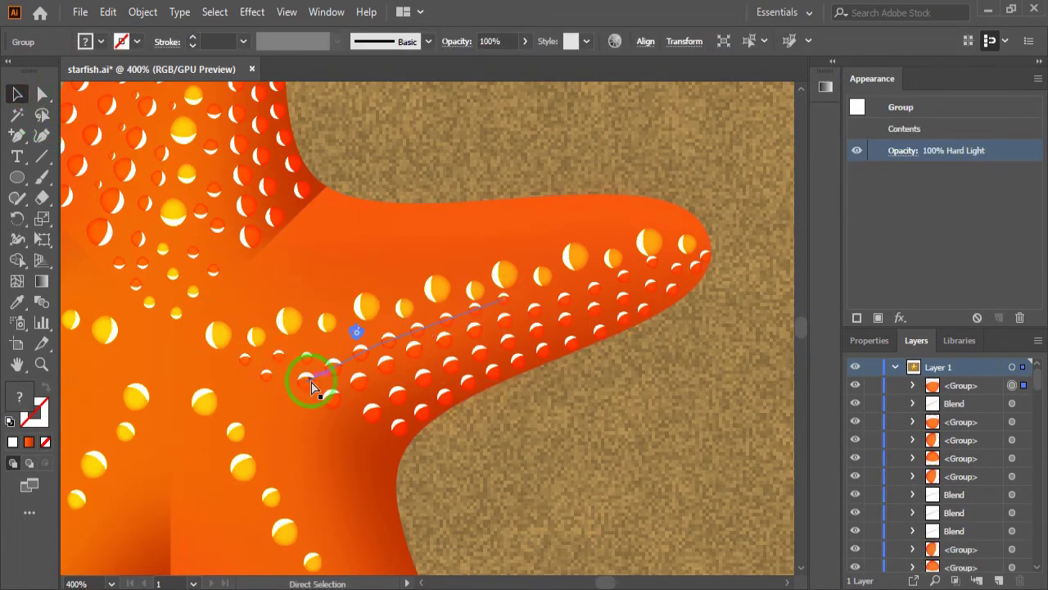
left_click_drag(194, 344, 211, 344)
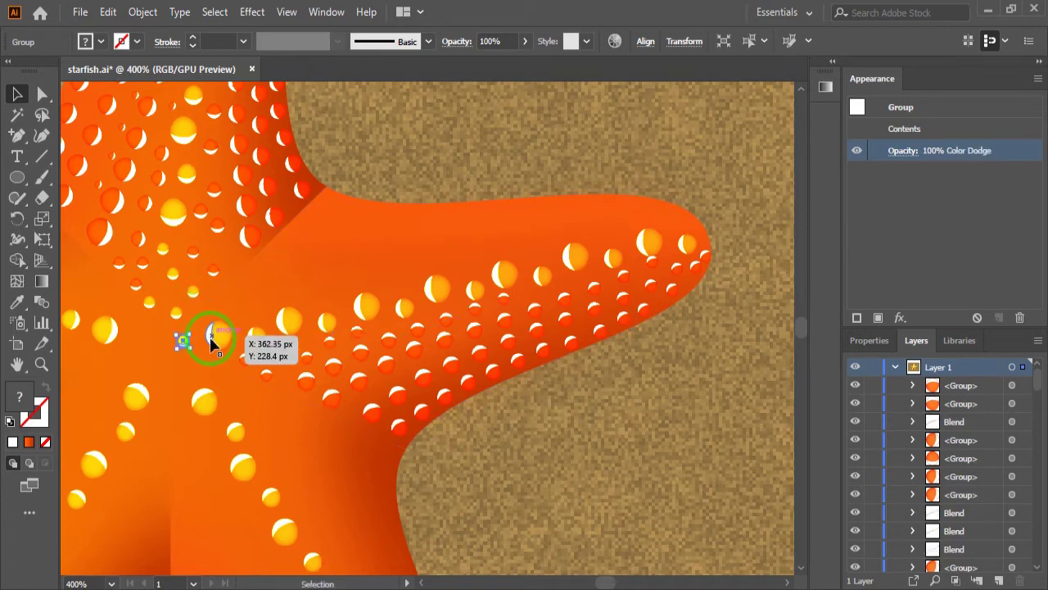
left_click_drag(209, 337, 187, 347)
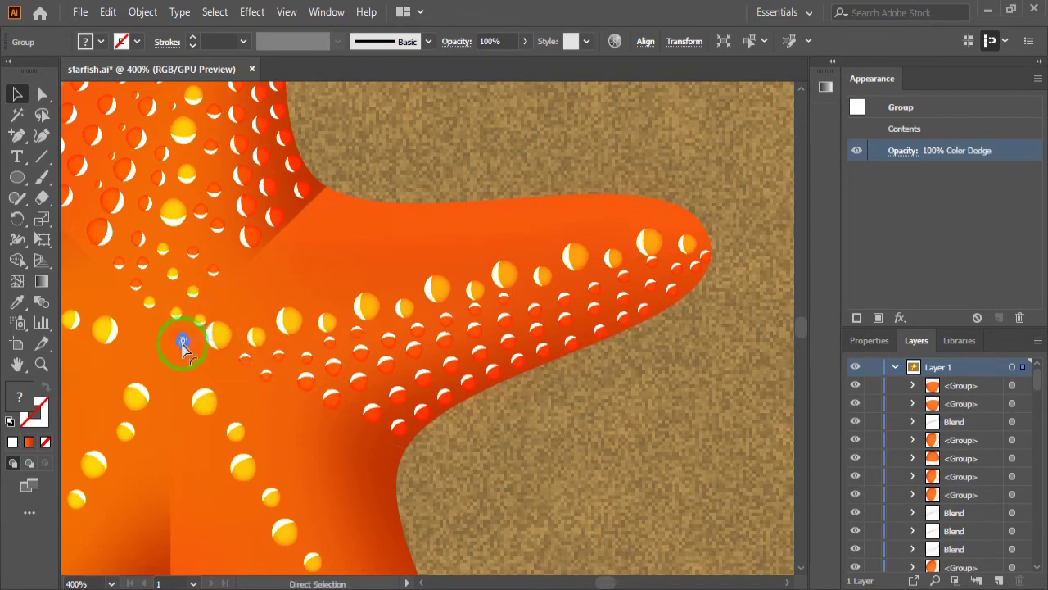
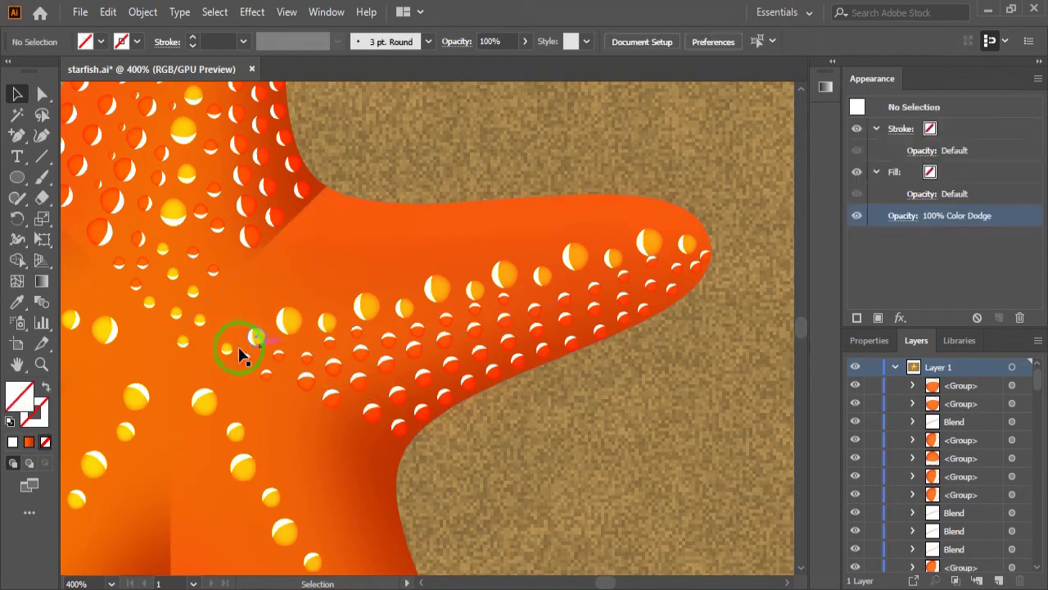
- Place small bubble dots at the base and tip of the right arm's upper edge
left_click_drag(234, 343, 189, 343)
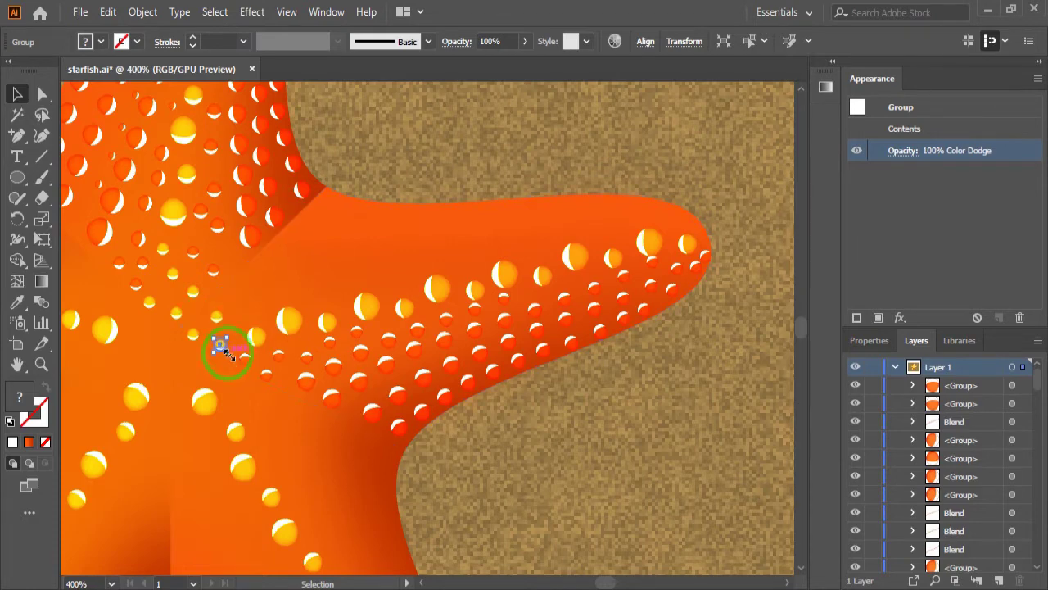
left_click_drag(216, 344, 255, 336)
left_click(305, 368, "shift")
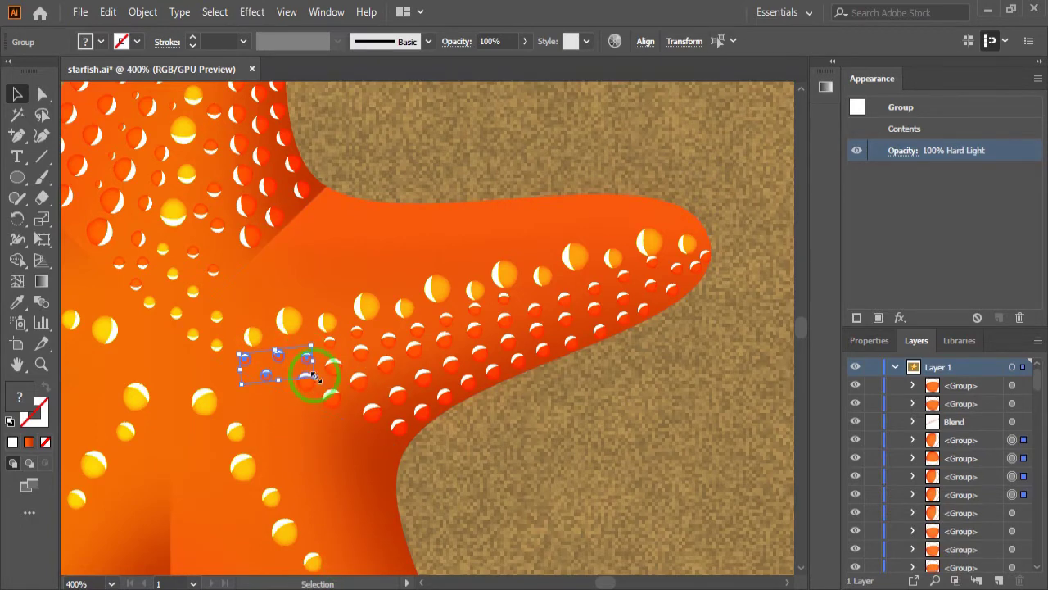
mouse_move(287, 373)
left_mouse_down()
mouse_move(288, 276)
mouse_move(281, 284)
mouse_move(331, 211)
mouse_move(679, 217)
left_mouse_up()
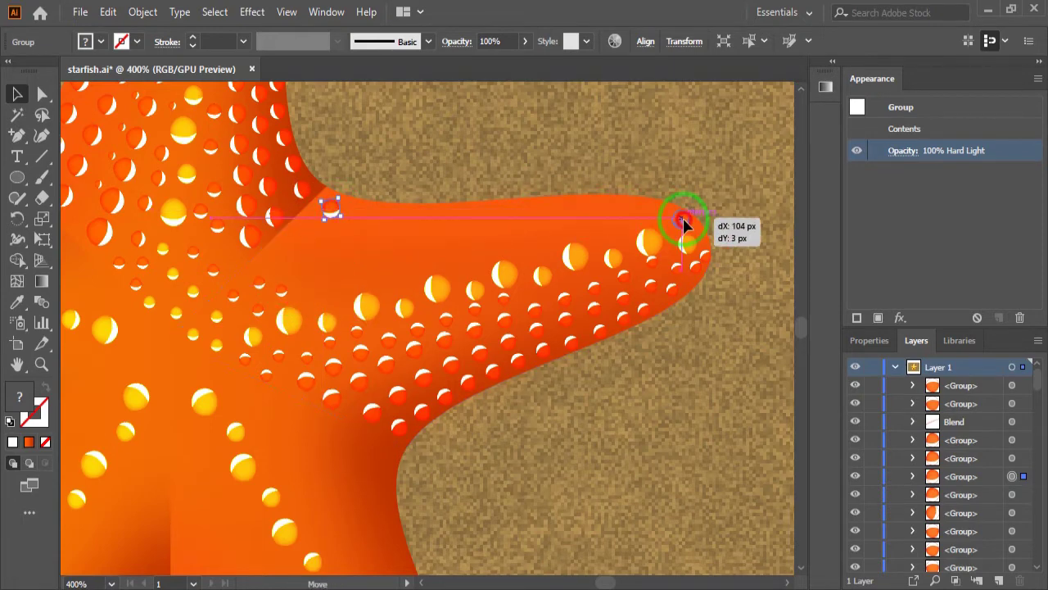
left_click(679, 210, "shift")
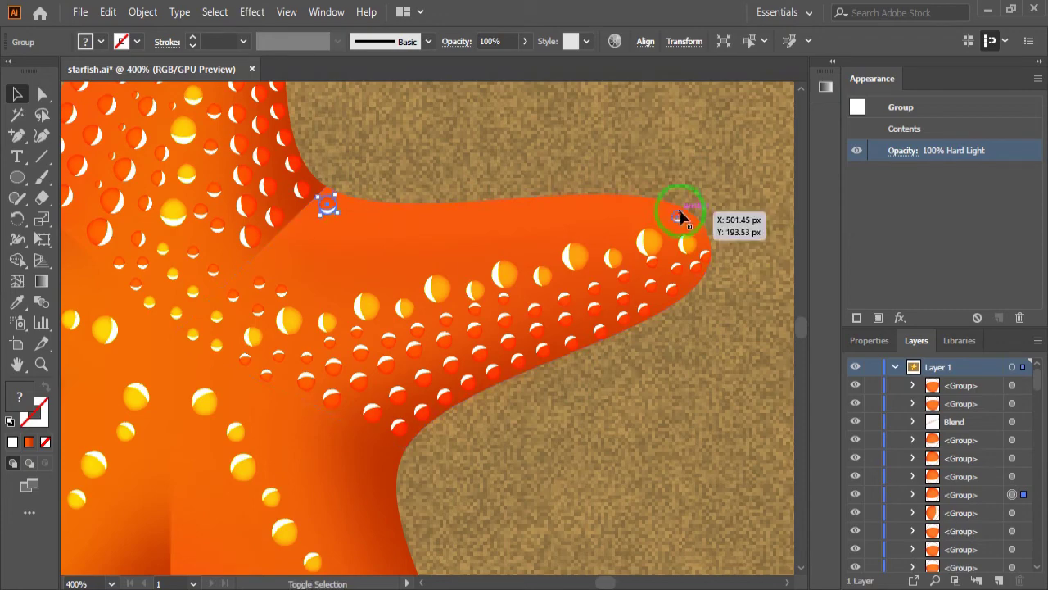
left_click(107, 11)
- Blend the two dots into a row spaced by Specified Distance
left_click(429, 476)
left_click(143, 11)
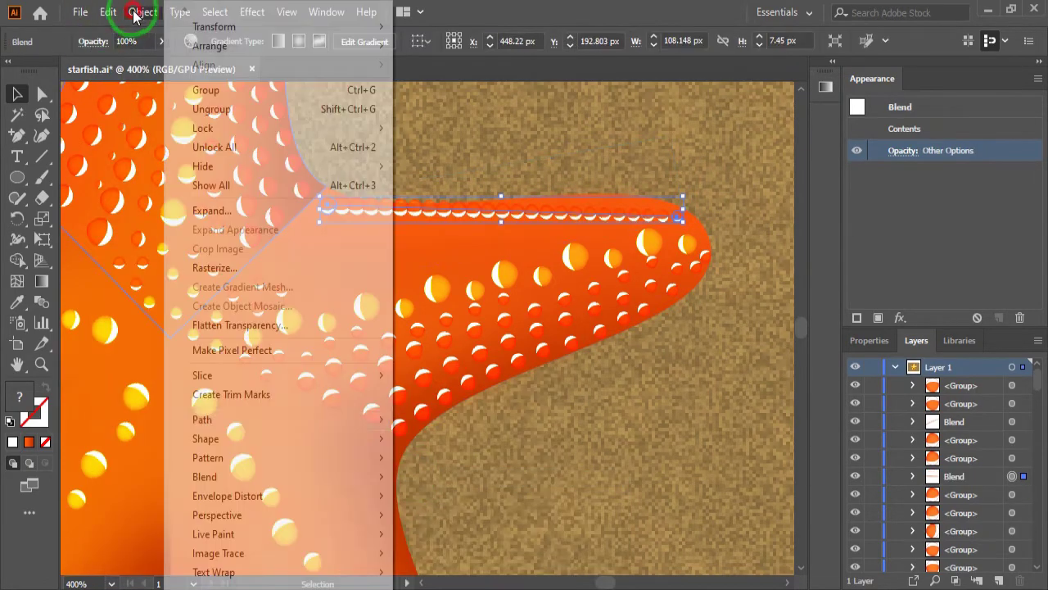
left_click(451, 521)
left_click(566, 321)
left_click(717, 240)
left_click(673, 298)
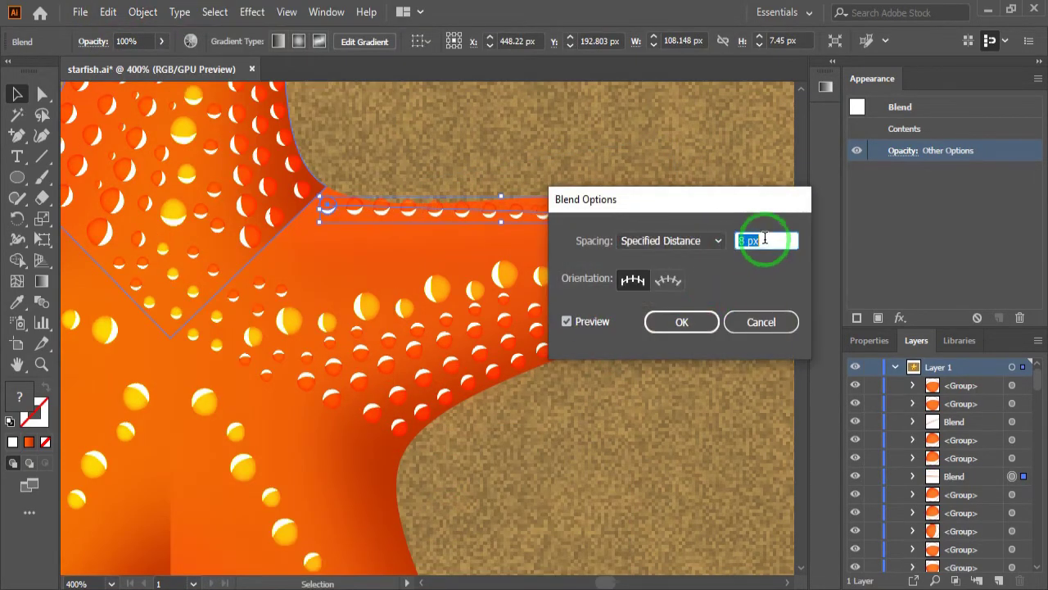
key("Return")
- Add two anchors to the blend spine and bend it along the arm's upper edge
key("plus")
left_click(407, 209)
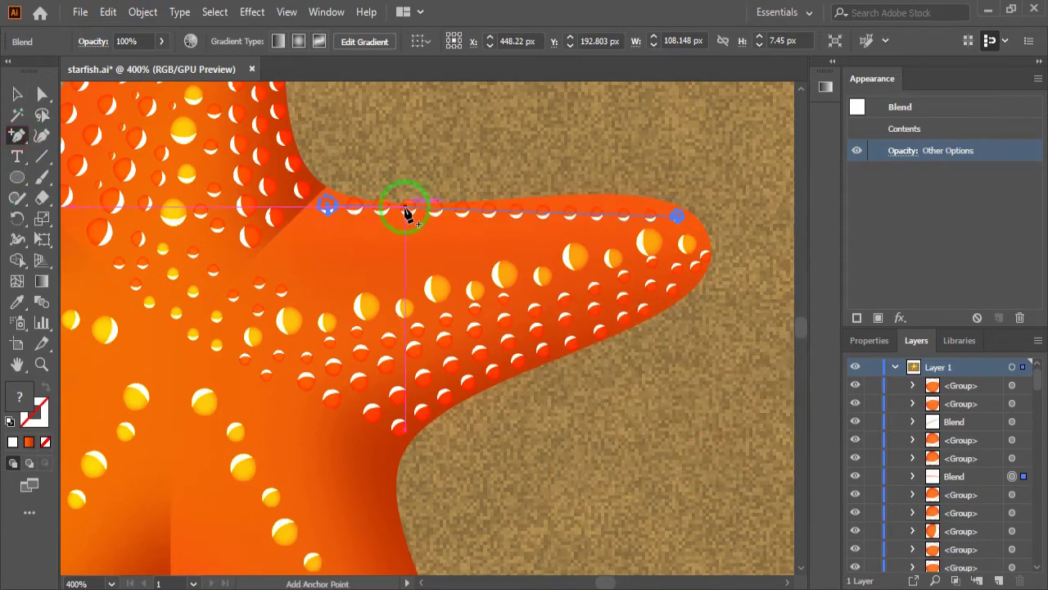
left_click(569, 211)
key("a")
left_click_drag(407, 210, 402, 218)
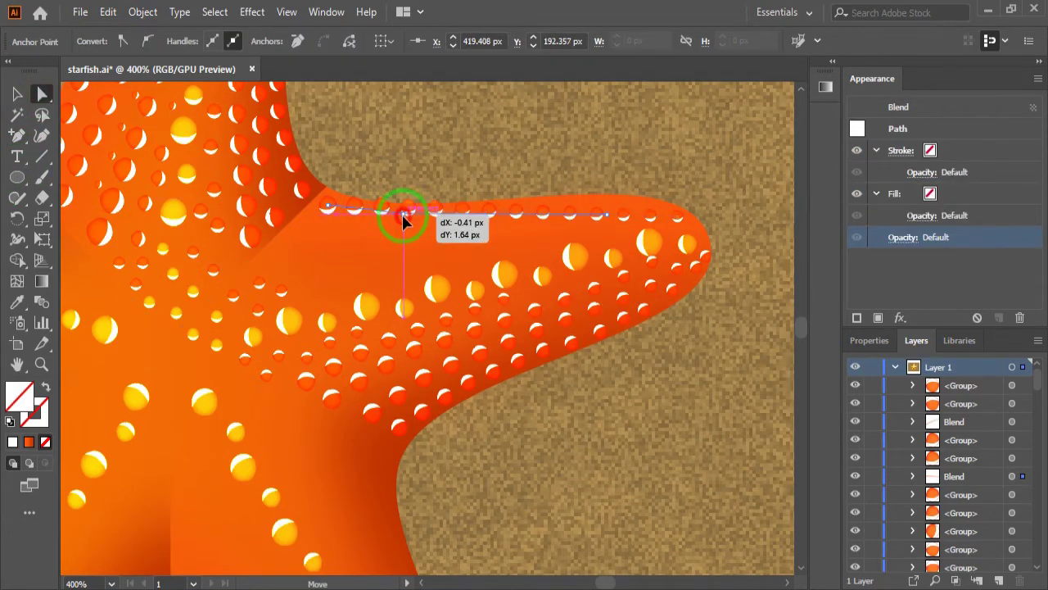
left_click_drag(601, 218, 608, 211)
mouse_move(681, 223)
left_mouse_down()
mouse_move(669, 215)
mouse_move(679, 218)
left_mouse_up()
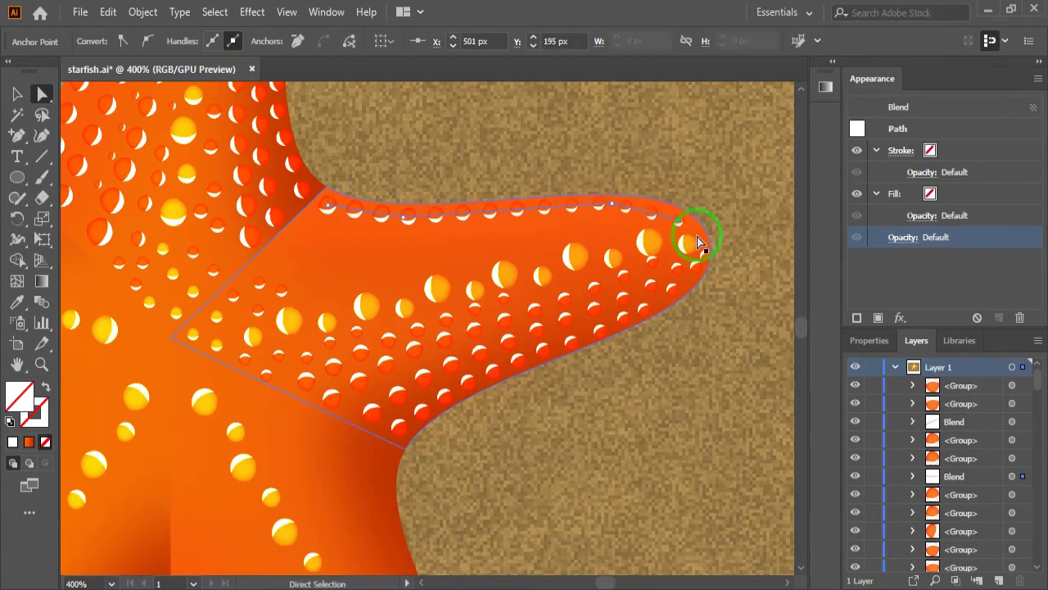
left_click(687, 242)
- Copy the dot row lower across the arm as a second row
key("v")
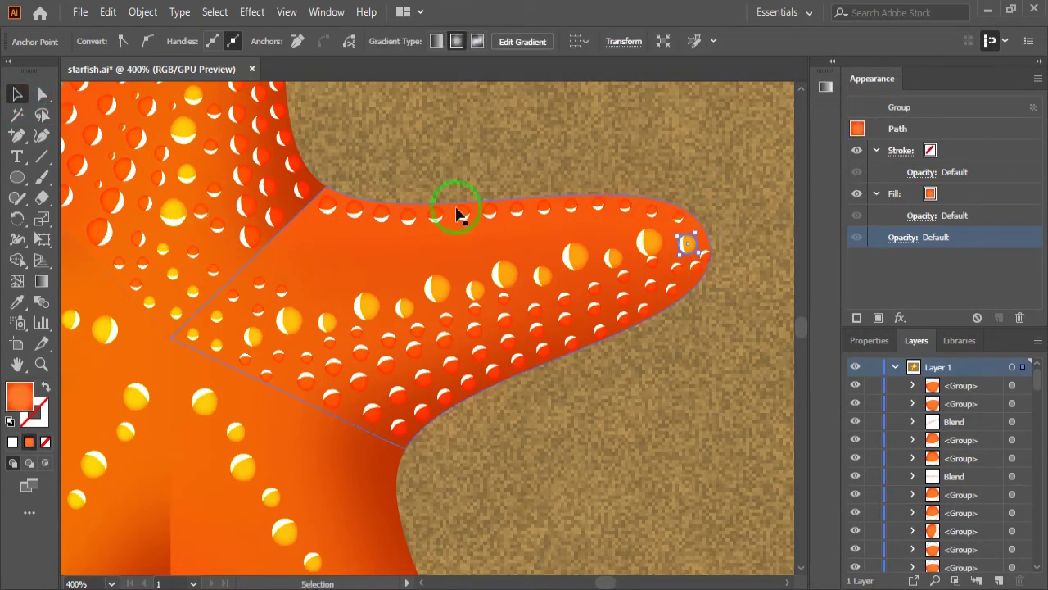
left_click(698, 269)
left_click(339, 216)
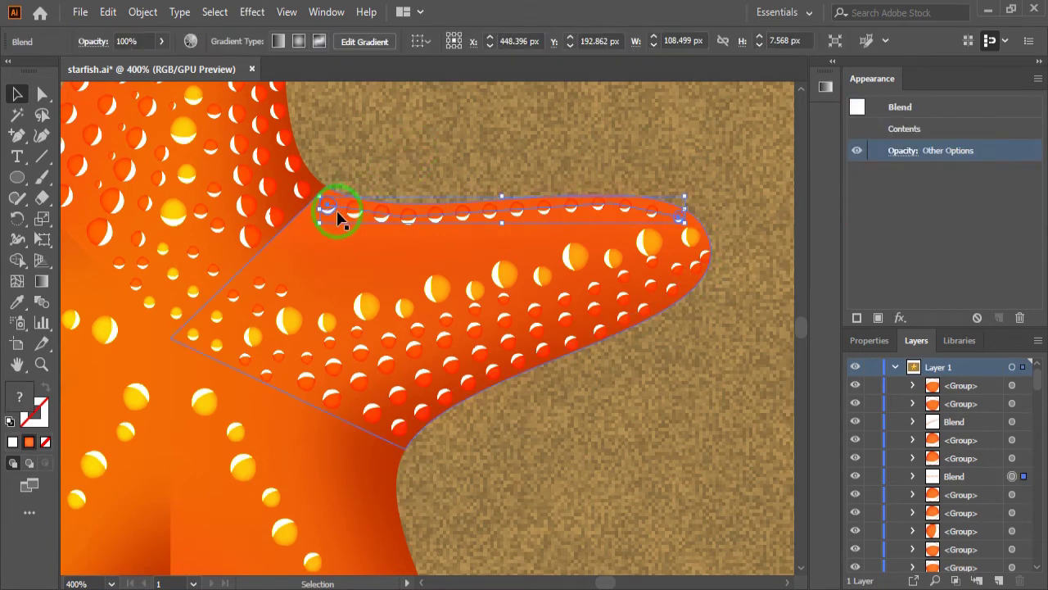
left_click_drag(339, 215, 407, 360)
key("Right")
key("Right")
key("Right")
key("Up")
key("Up")
key("Up")
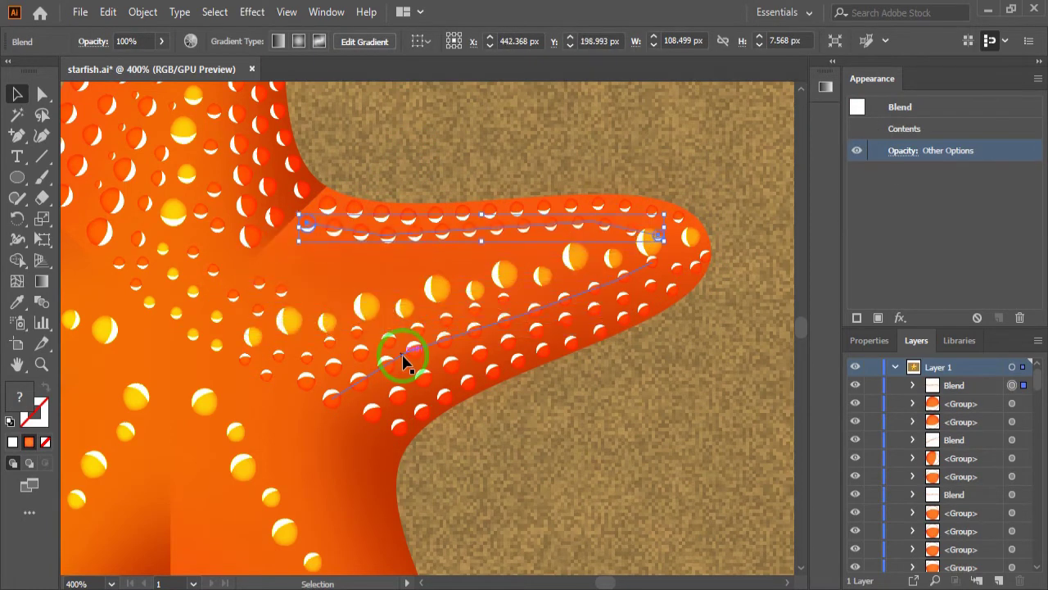
- Curve the second row's spine, pulling its right end toward the arm tip
key("a")
left_click(657, 235)
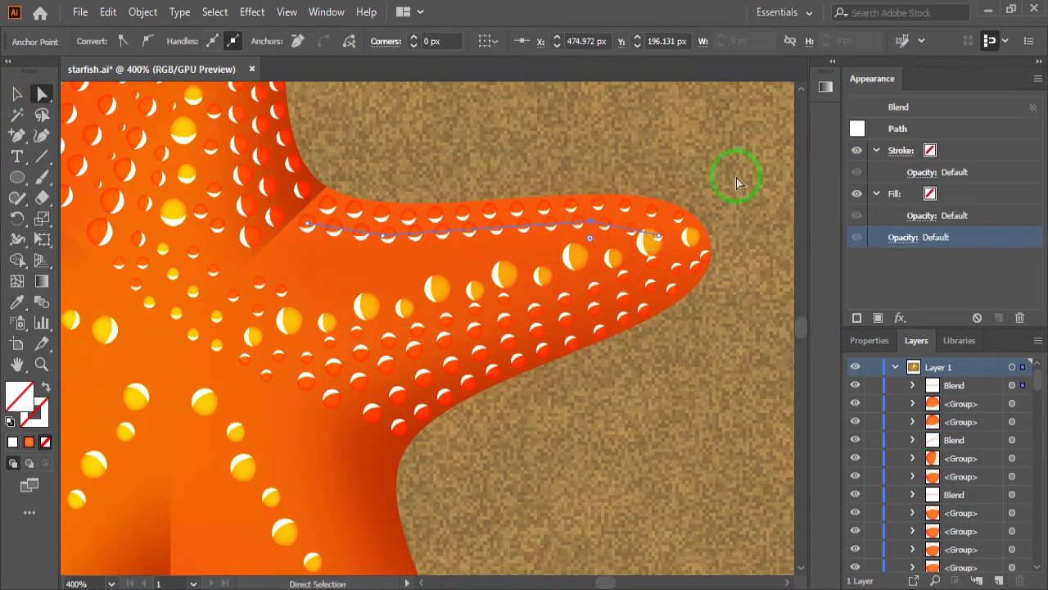
left_click_drag(659, 240, 635, 224)
left_click(17, 135)
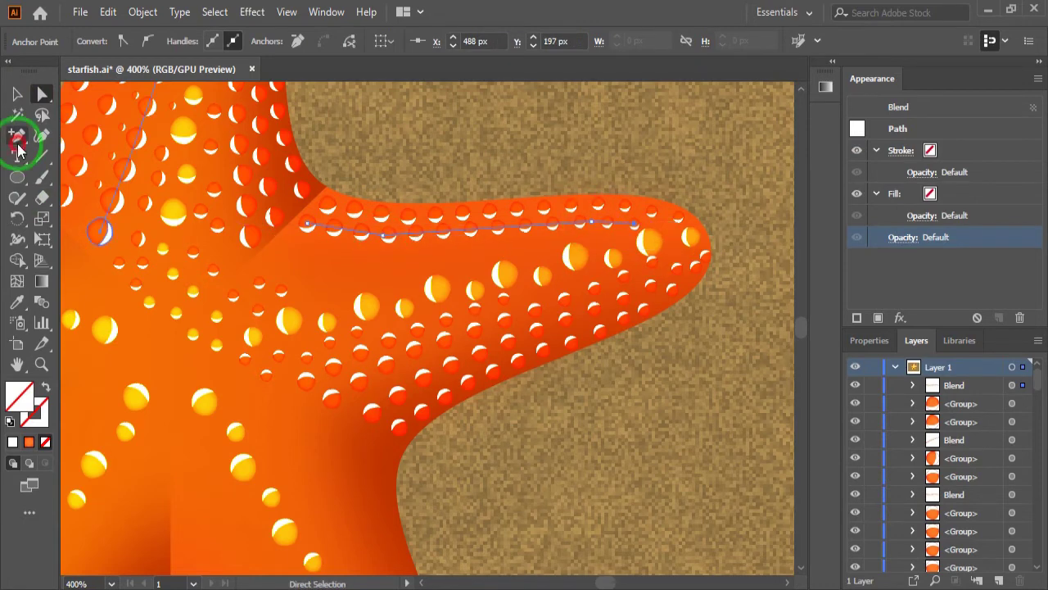
key("a")
left_click_drag(466, 235, 462, 228)
left_click(429, 175)
- Copy a dot row to the arm's middle and pull its right end leftward
key("v")
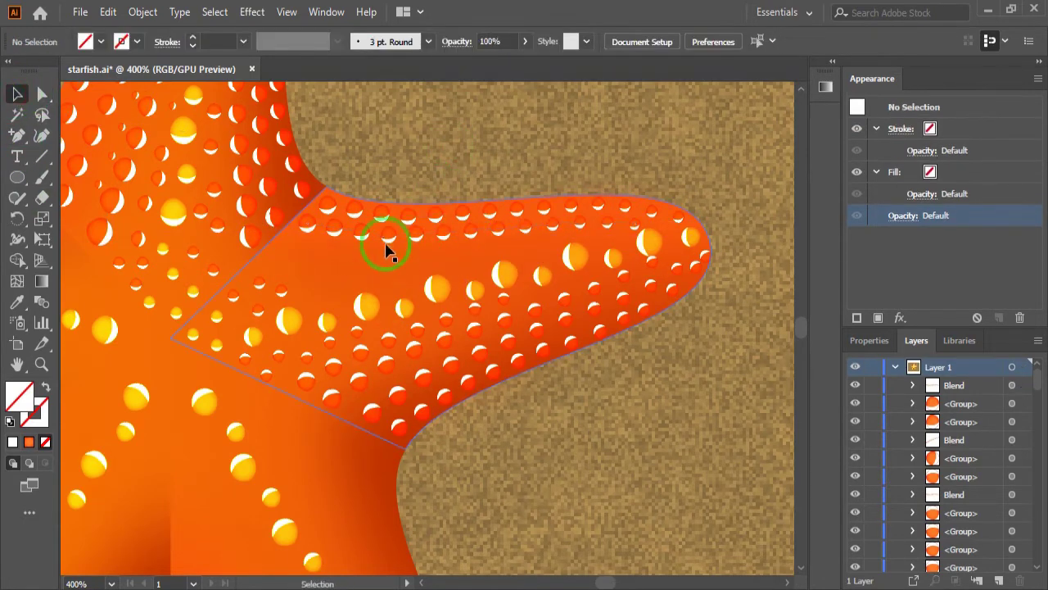
left_click(391, 249)
left_click_drag(391, 248, 365, 274)
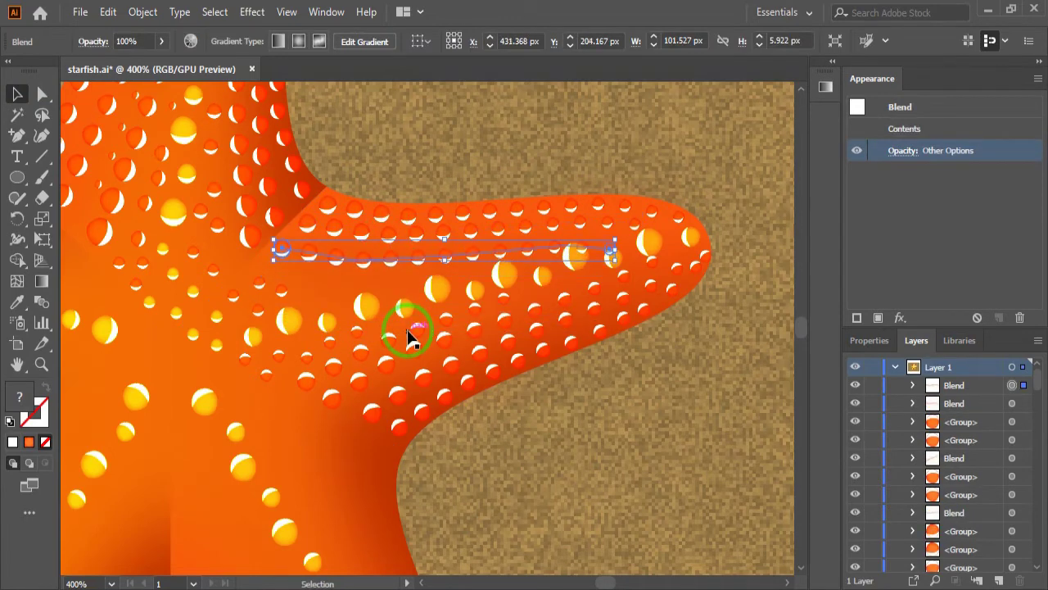
left_click(43, 93)
mouse_move(609, 247)
left_mouse_down()
mouse_move(575, 269)
mouse_move(497, 228)
left_mouse_up()
key("ctrl+equal")
scroll(475, 262, "down", 2)
scroll(366, 319, "up", 1)
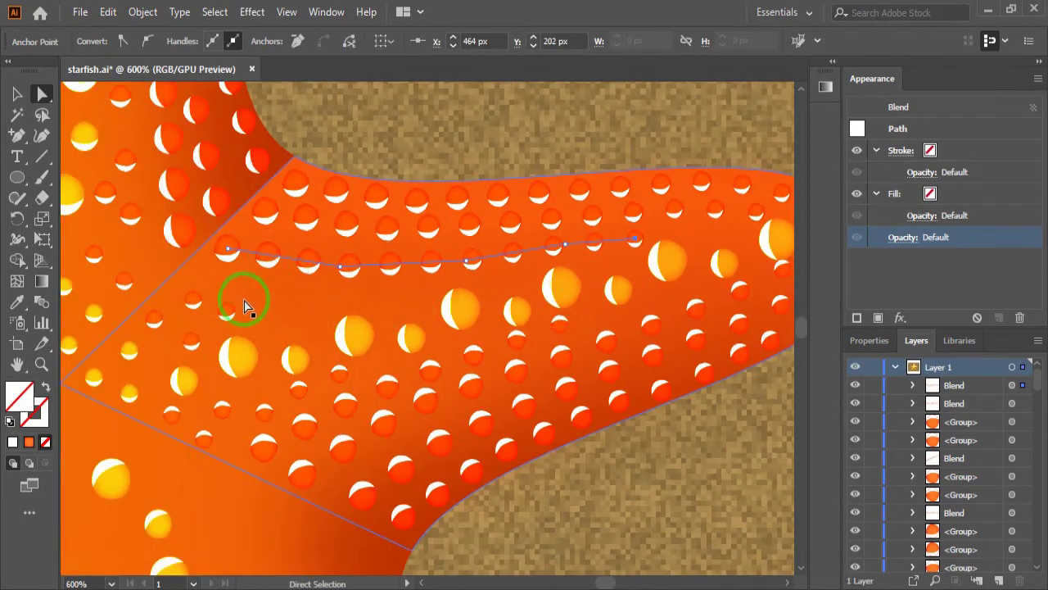
- Move a loose bubble dot to the right and reposition the middle dot row
key("v")
left_click(355, 327)
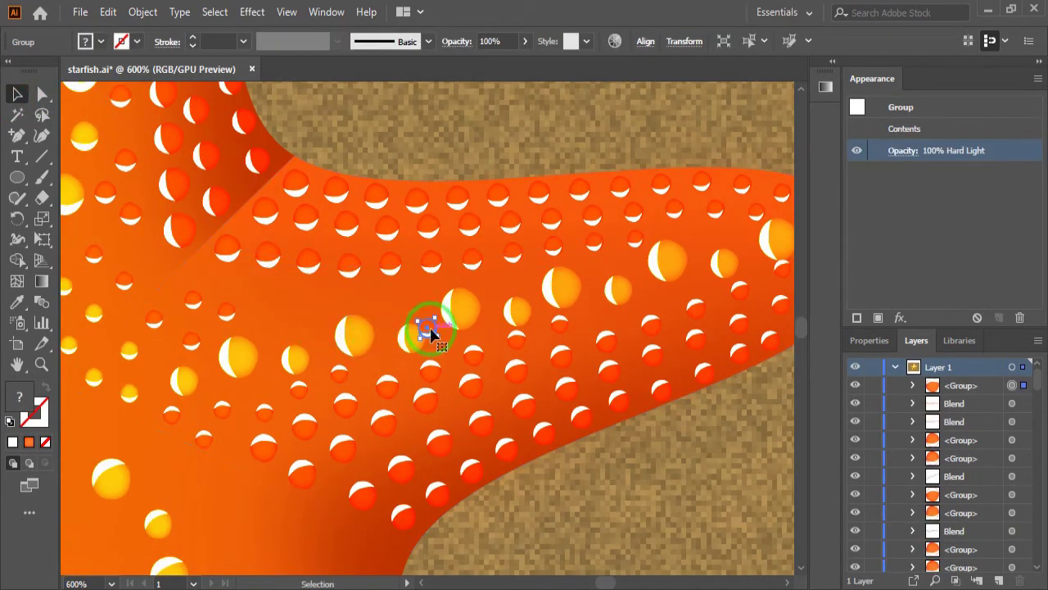
left_click_drag(428, 327, 708, 250)
mouse_move(429, 356)
left_mouse_down()
mouse_move(234, 253)
mouse_move(381, 318)
left_mouse_up()
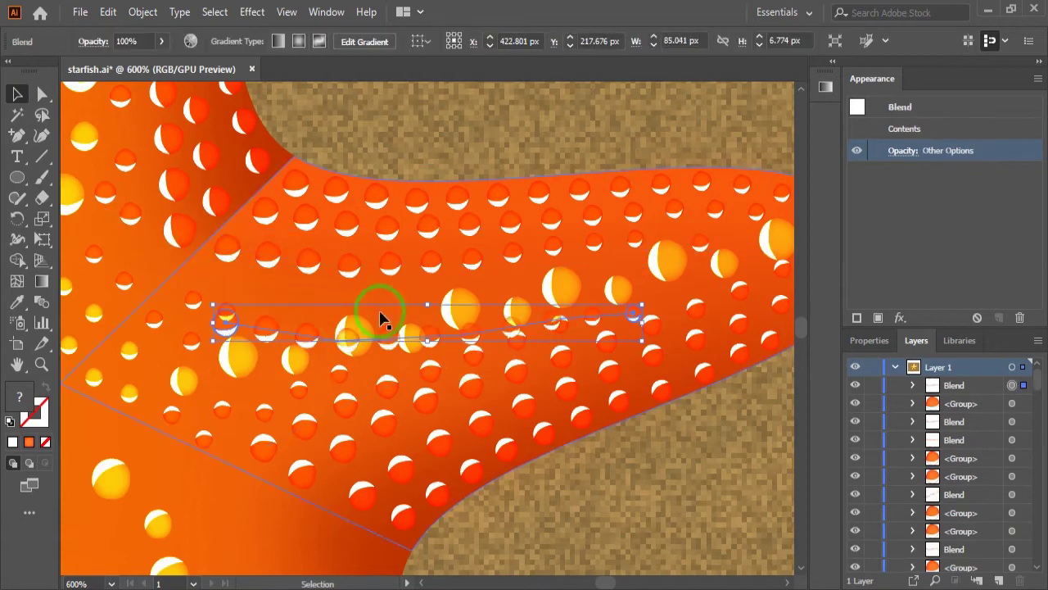
left_click_drag(308, 339, 276, 292)
- Reshape the middle row's spine, adjusting its end and adding an anchor
left_click(43, 94)
left_click(604, 268)
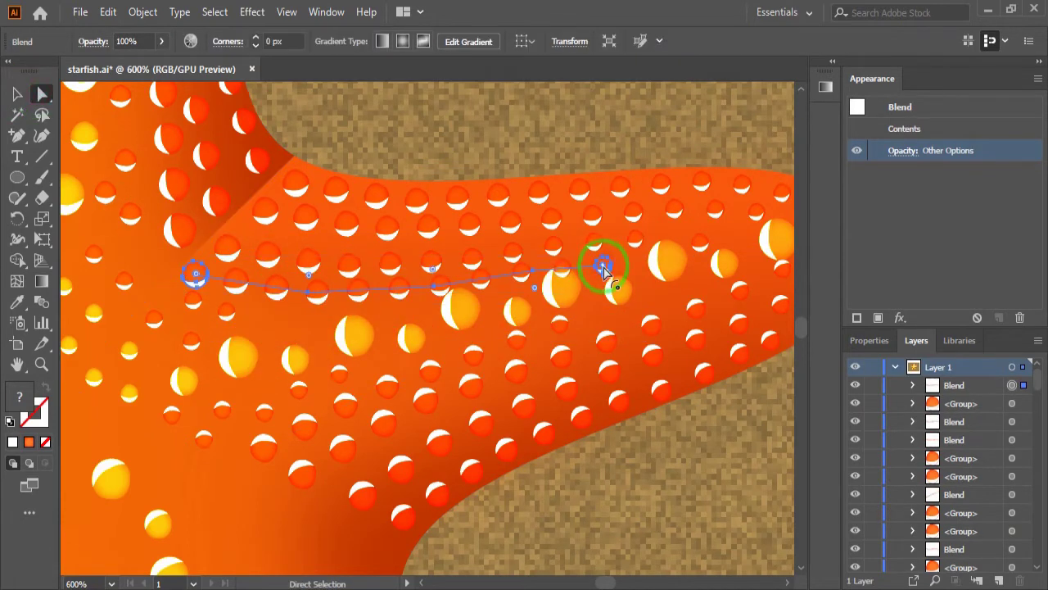
left_click_drag(606, 272, 526, 272)
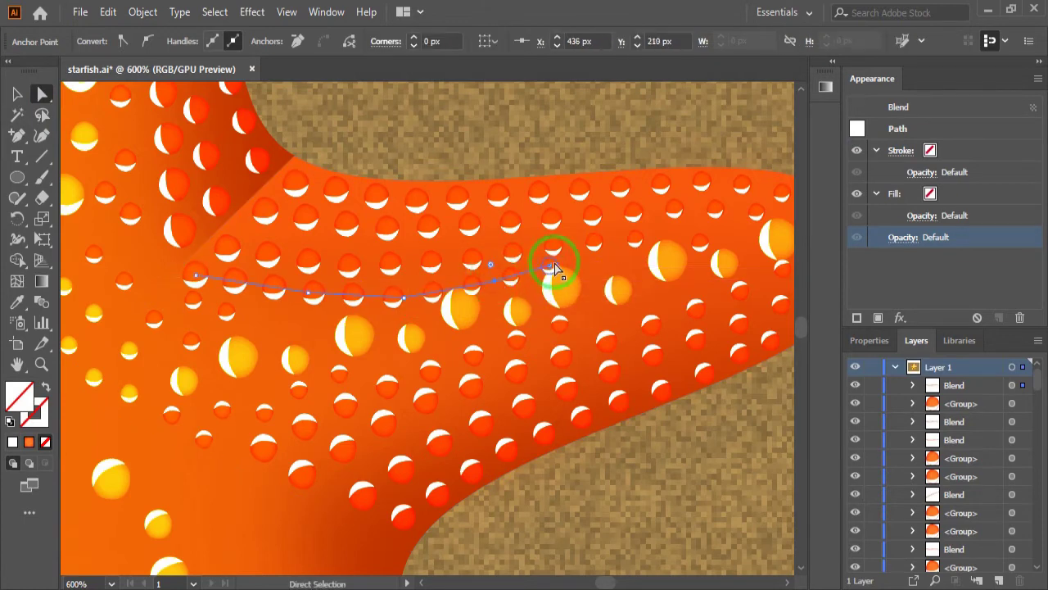
mouse_move(402, 297)
left_mouse_down()
mouse_move(382, 299)
mouse_move(438, 291)
left_mouse_up()
left_click(41, 135)
left_click(438, 289)
key("a")
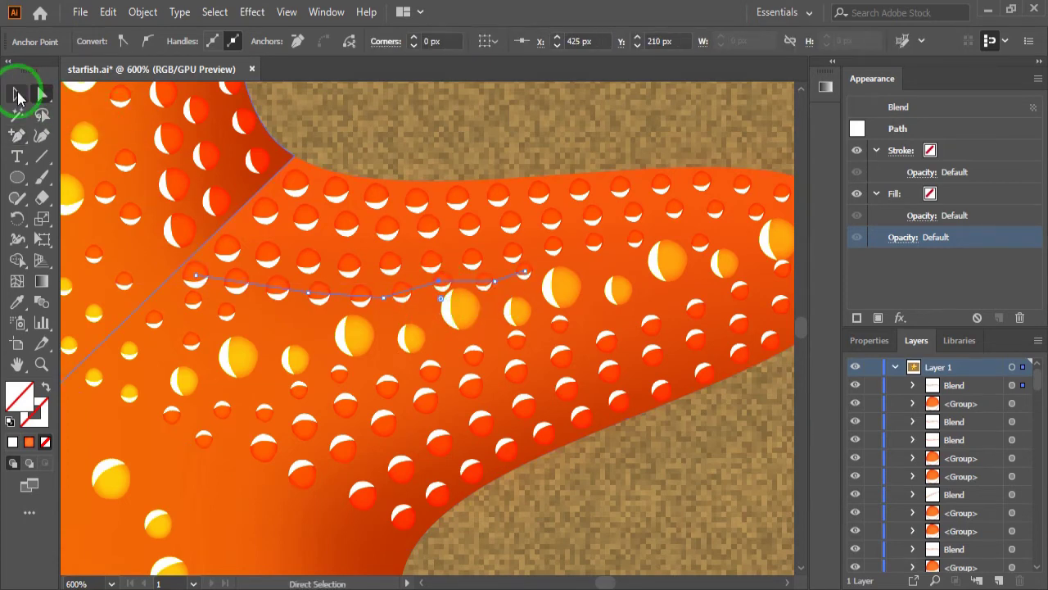
- Shift loose small dots into the remaining gaps and view the whole starfish
left_click(18, 97)
left_click(455, 285)
left_click_drag(196, 305, 199, 311)
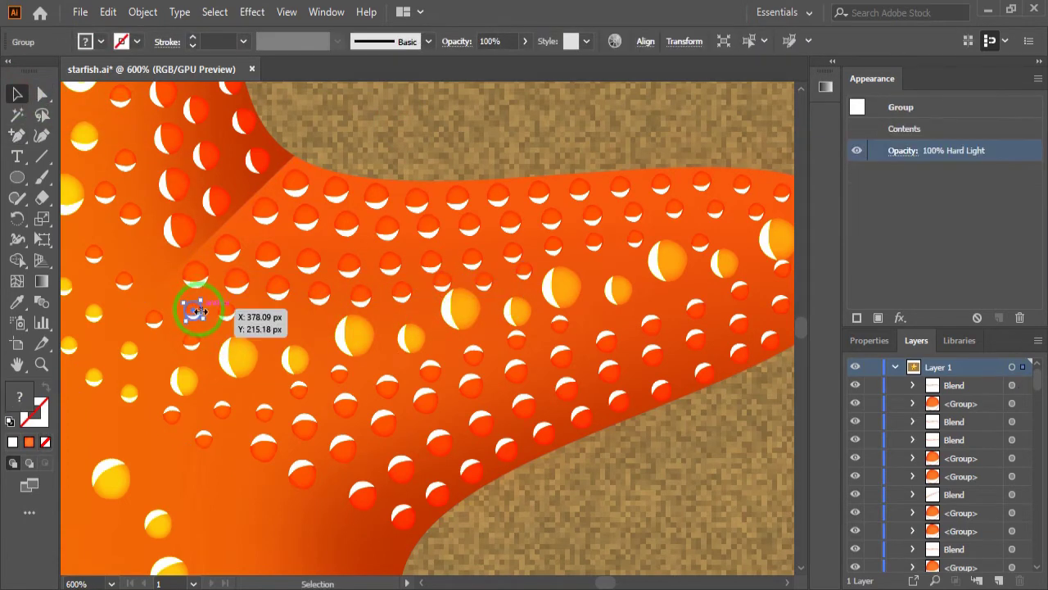
left_click_drag(427, 328, 308, 320)
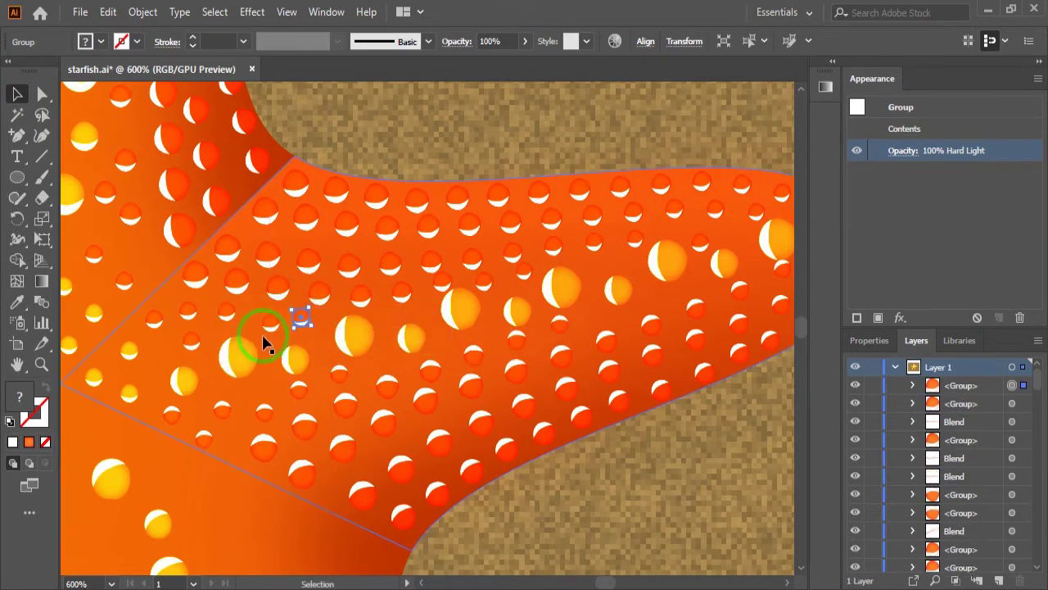
left_click_drag(308, 319, 299, 317)
left_click(162, 363)
left_click_drag(617, 284, 607, 269)
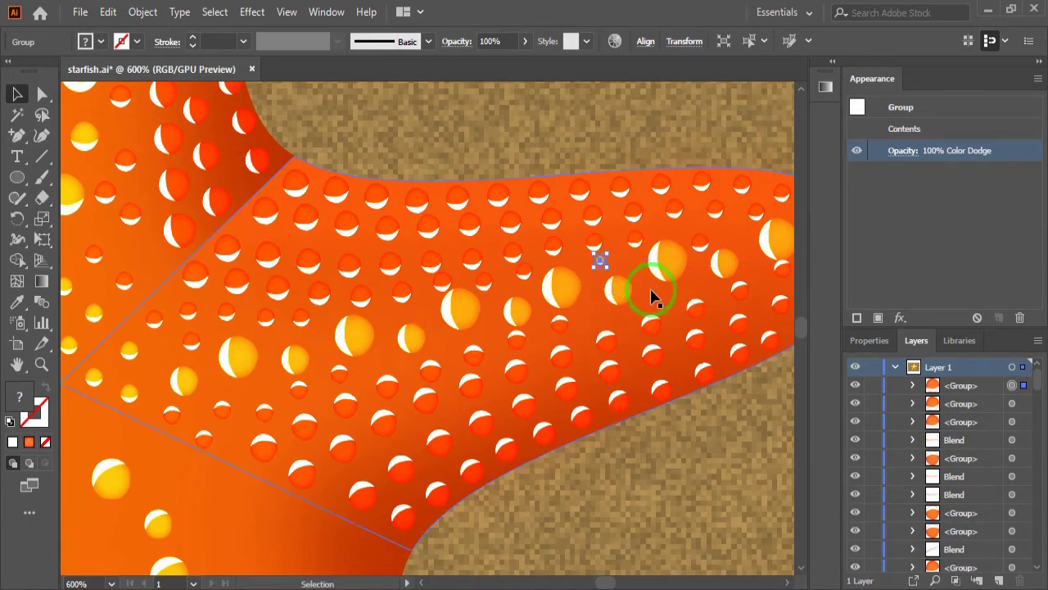
key("ctrl+shift+a")
key("ctrl+1")
- Copy a dot row onto the lower arm's inner edge
key("ctrl+equal")
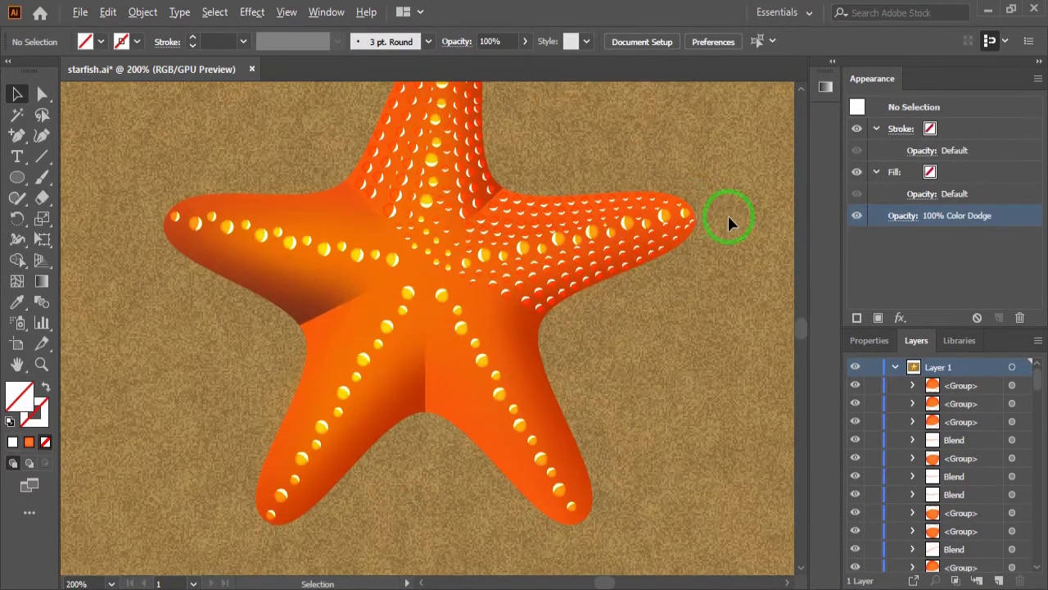
key("ctrl+equal")
scroll(704, 206, "up", 1)
scroll(655, 354, "down", 1)
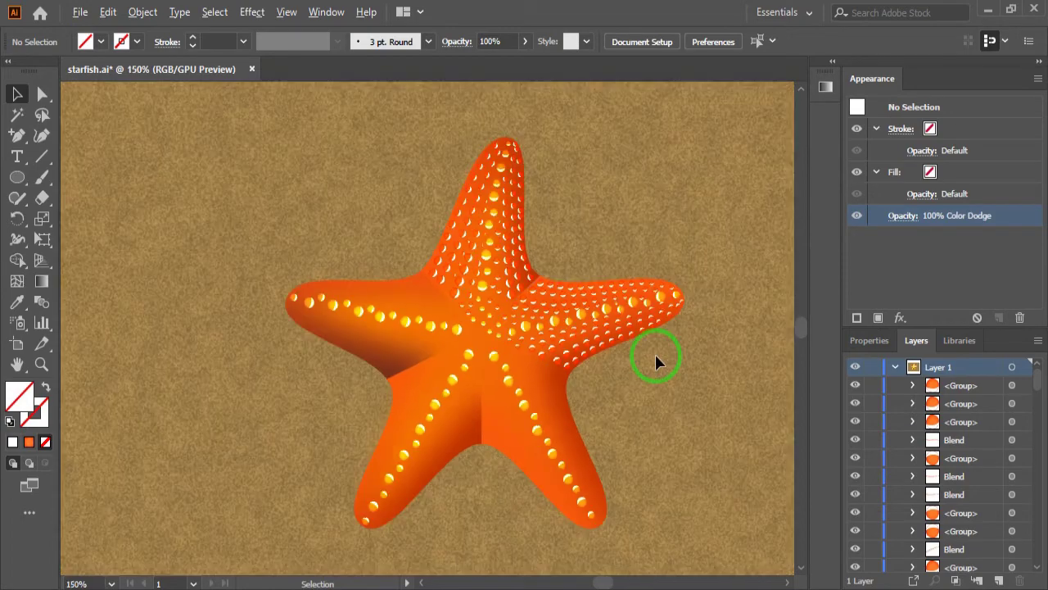
scroll(654, 354, "up", 2)
scroll(654, 354, "down", 4)
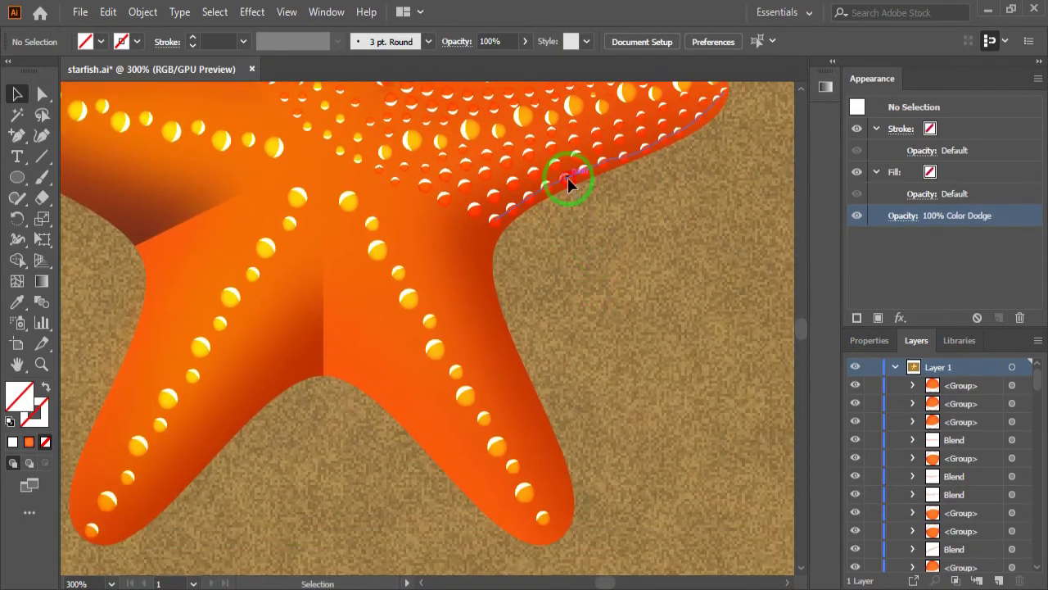
left_click(571, 185, "ctrl")
left_click_drag(571, 184, 540, 515)
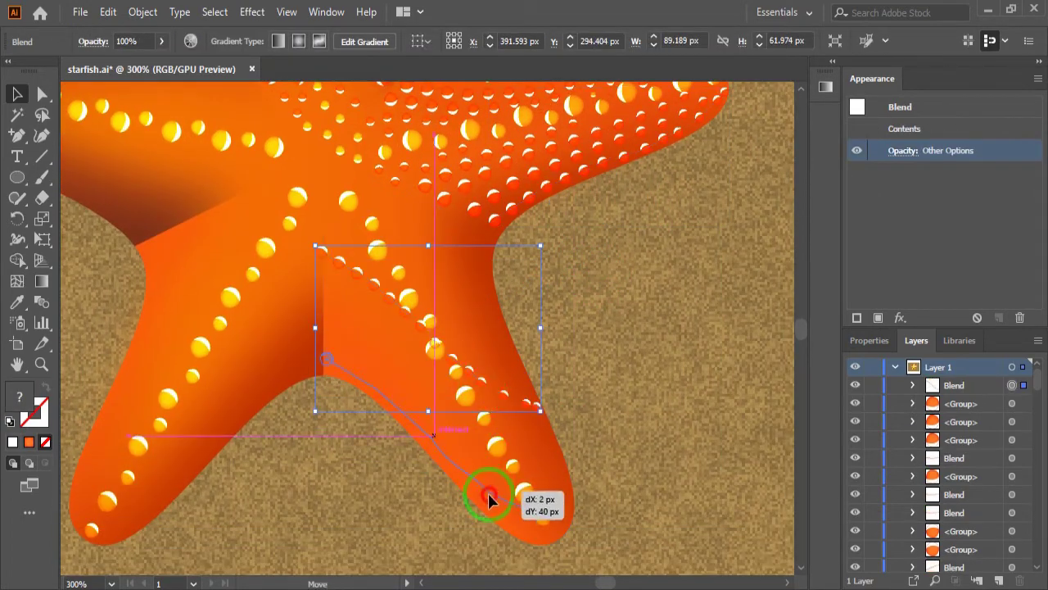
- Drag the new row's spine anchors so the dots follow the lower arm
left_click(41, 114)
left_click(478, 489)
scroll(478, 489, "up", 3)
scroll(555, 472, "down", 2)
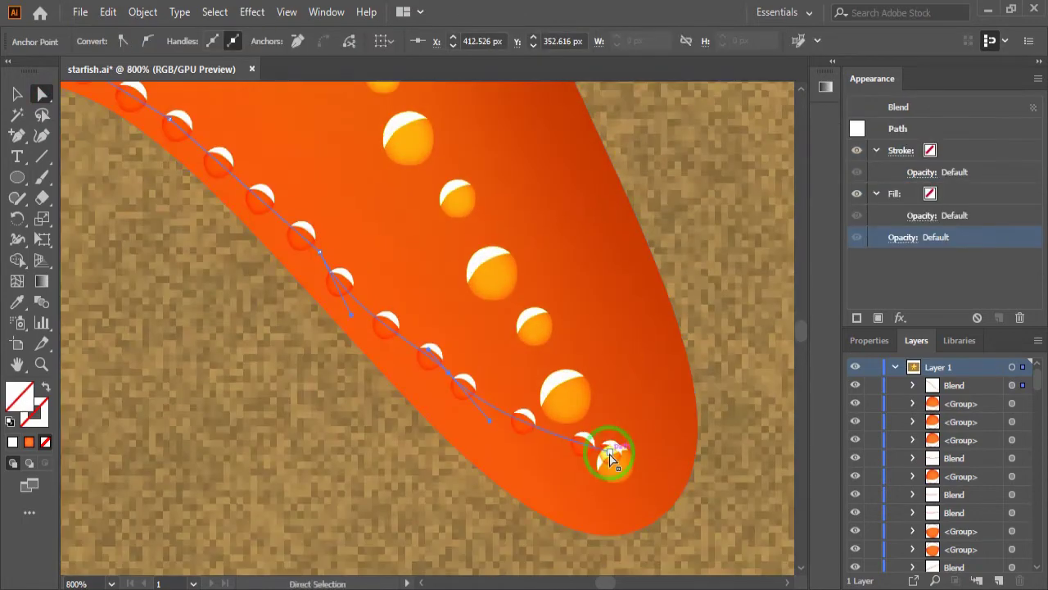
left_click_drag(449, 373, 451, 412)
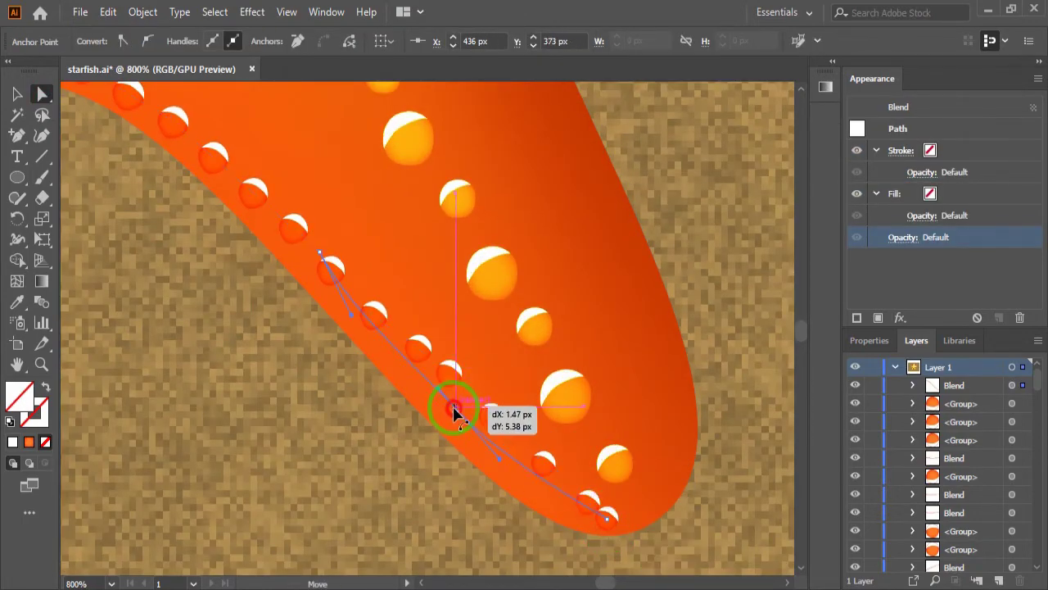
left_click_drag(311, 253, 318, 273)
left_click_drag(458, 411, 475, 429)
left_click_drag(179, 245, 393, 404)
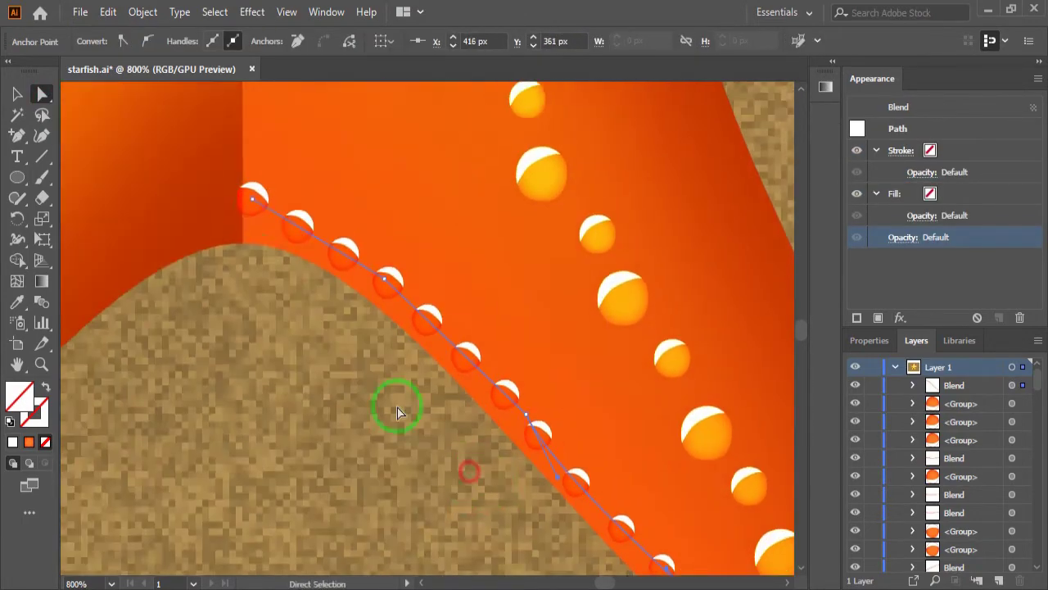
left_click_drag(250, 193, 265, 205)
left_click_drag(463, 473, 258, 267)
left_click(483, 383)
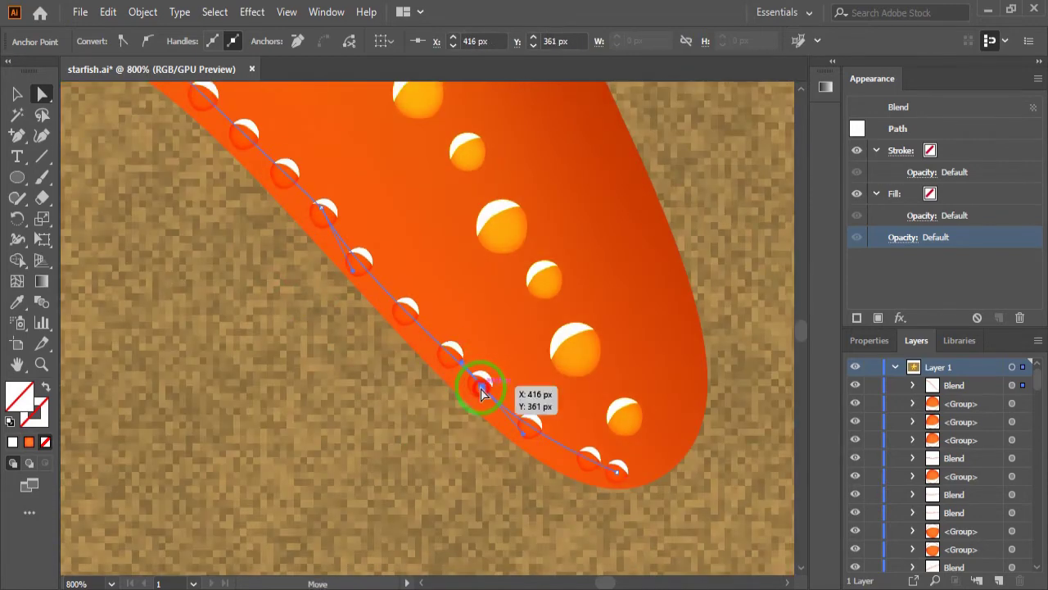
left_click_drag(482, 391, 481, 397)
- Move the lower-arm row up-left and bend its path along the edge
key("ctrl+minus")
key("ctrl+minus")
scroll(432, 398, "down", 1)
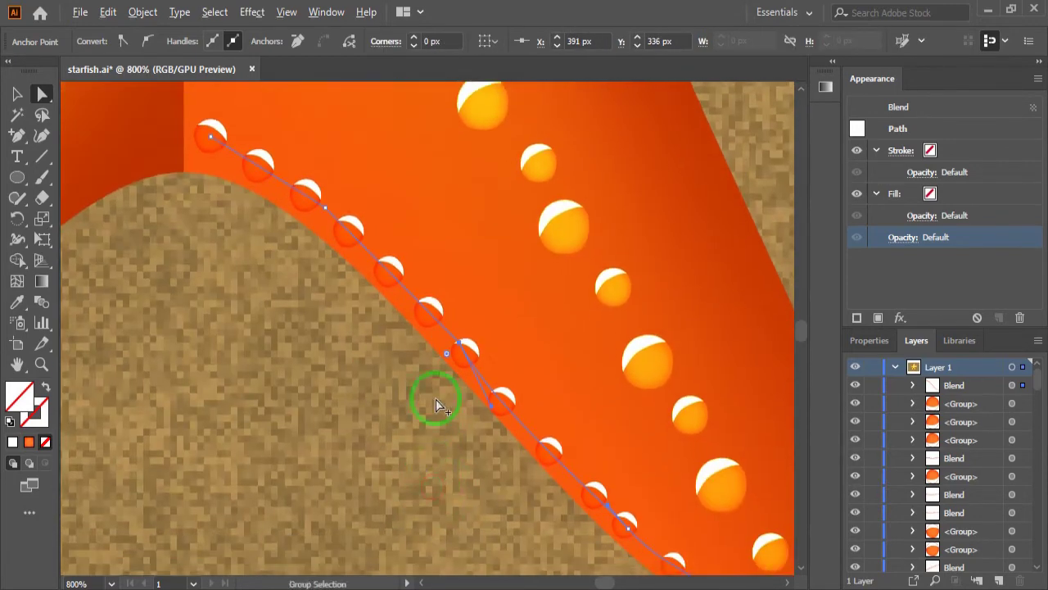
key("ctrl+minus")
key("v")
mouse_move(484, 398)
left_mouse_down()
mouse_move(421, 326)
mouse_move(450, 352)
left_mouse_up()
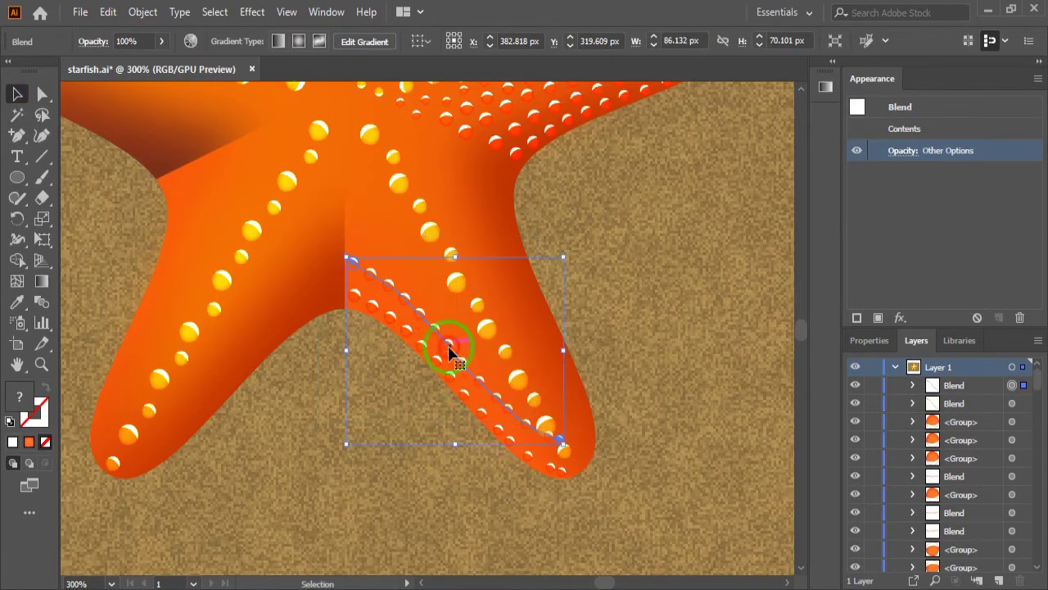
key("a")
scroll(537, 398, "up", 2)
left_click(458, 400)
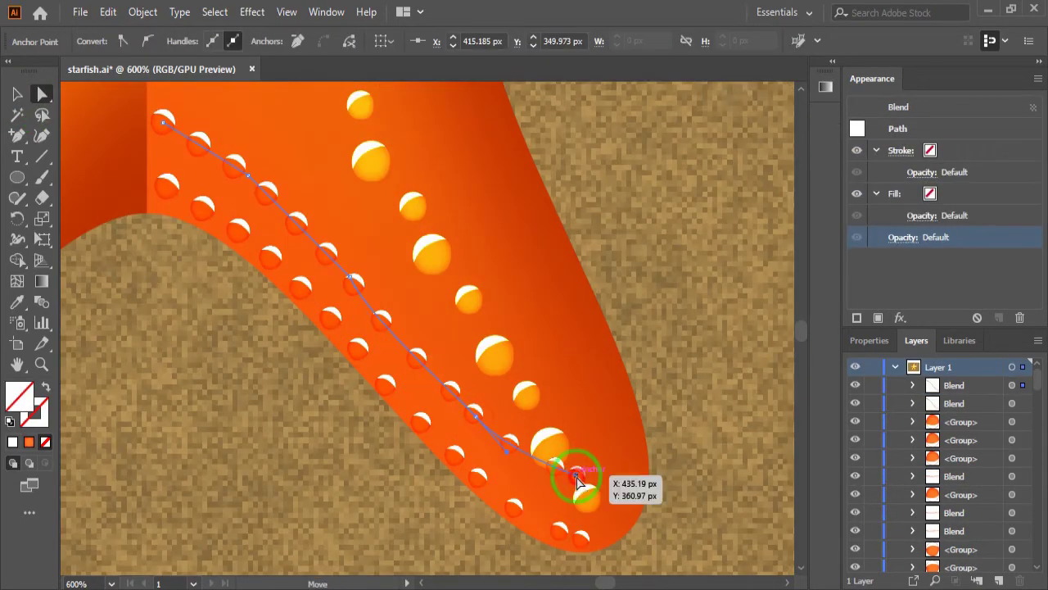
left_click_drag(505, 467, 164, 122)
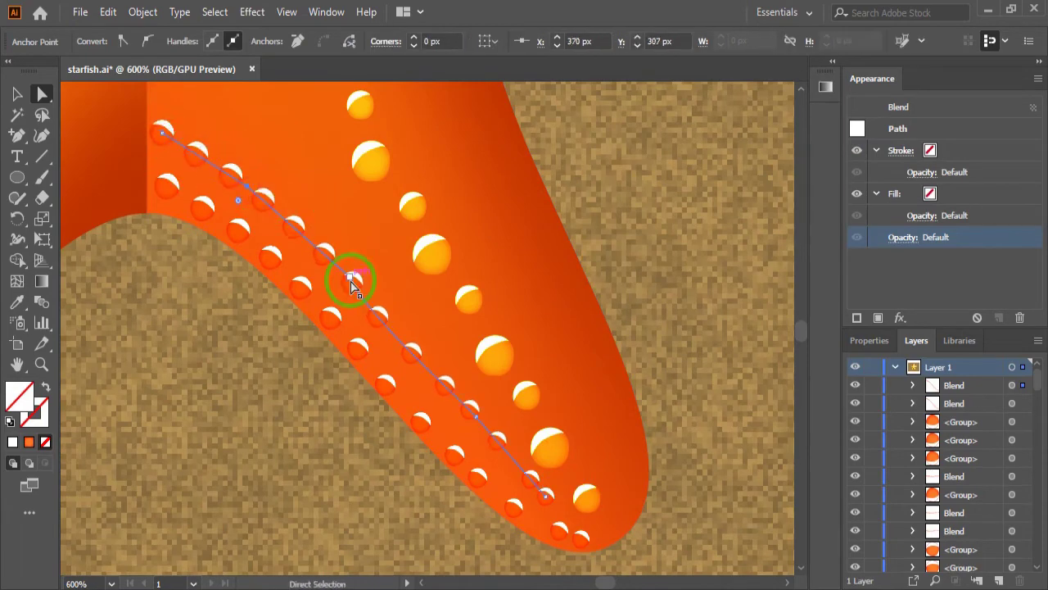
left_click(477, 422)
left_click_drag(477, 422, 417, 410)
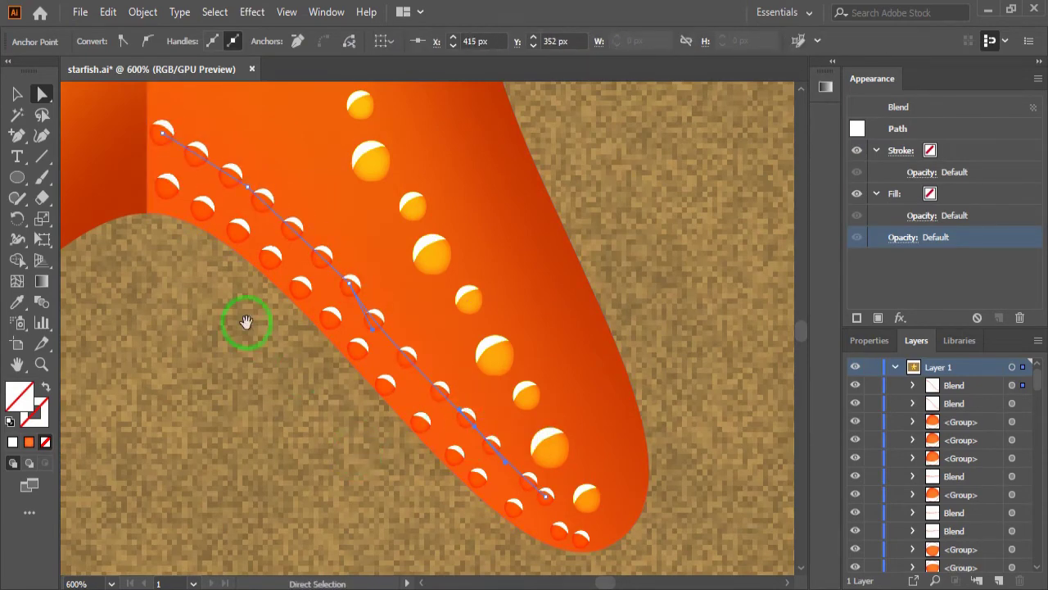
- Shift the whole lower-arm dot row up slightly
left_click_drag(246, 321, 234, 438)
left_click(17, 94)
left_click(152, 242)
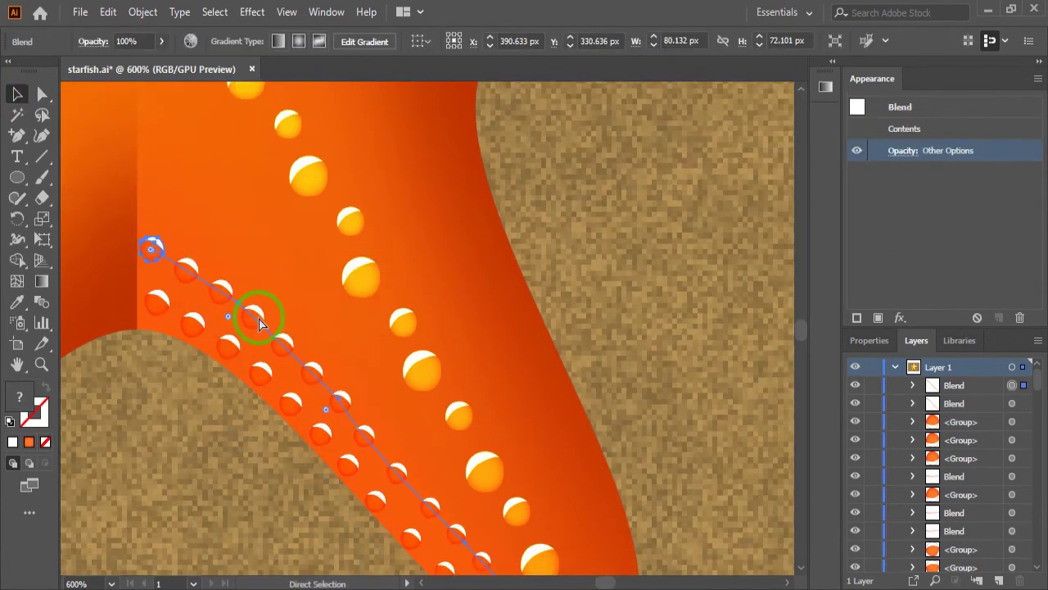
left_click_drag(259, 324, 255, 264)
key("ctrl+minus")
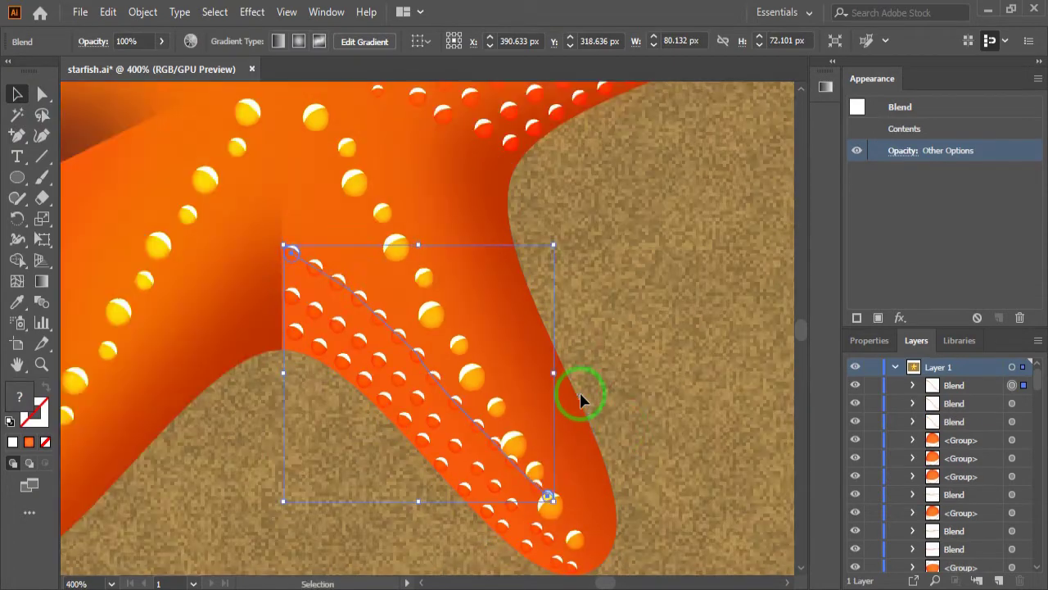
scroll(580, 394, "down", 2)
- Curve the lower-arm row by moving its top, middle and lower anchors
left_click(42, 94)
scroll(537, 385, "up", 1)
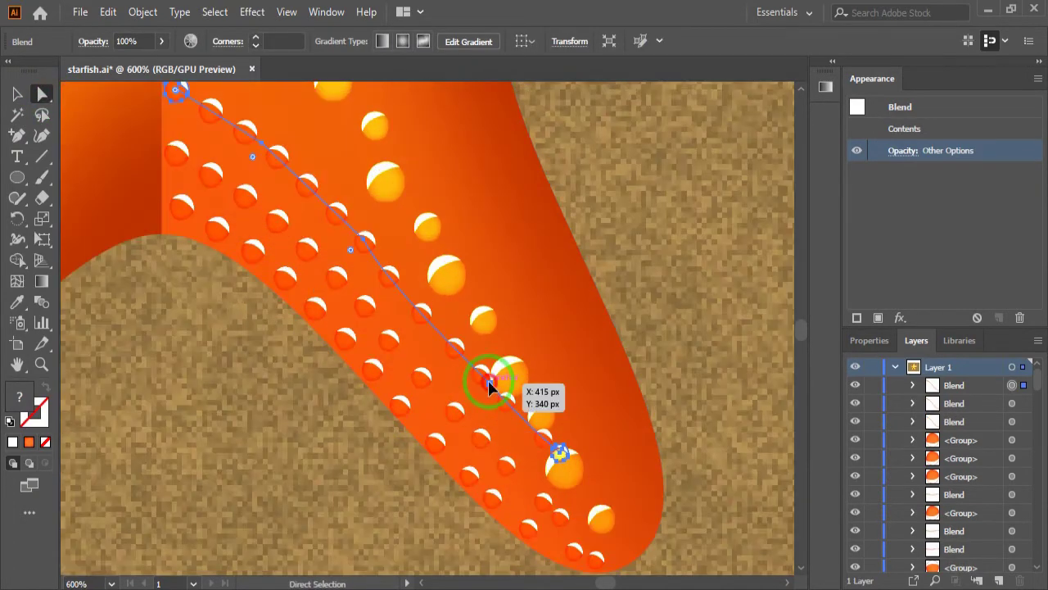
left_click(178, 88)
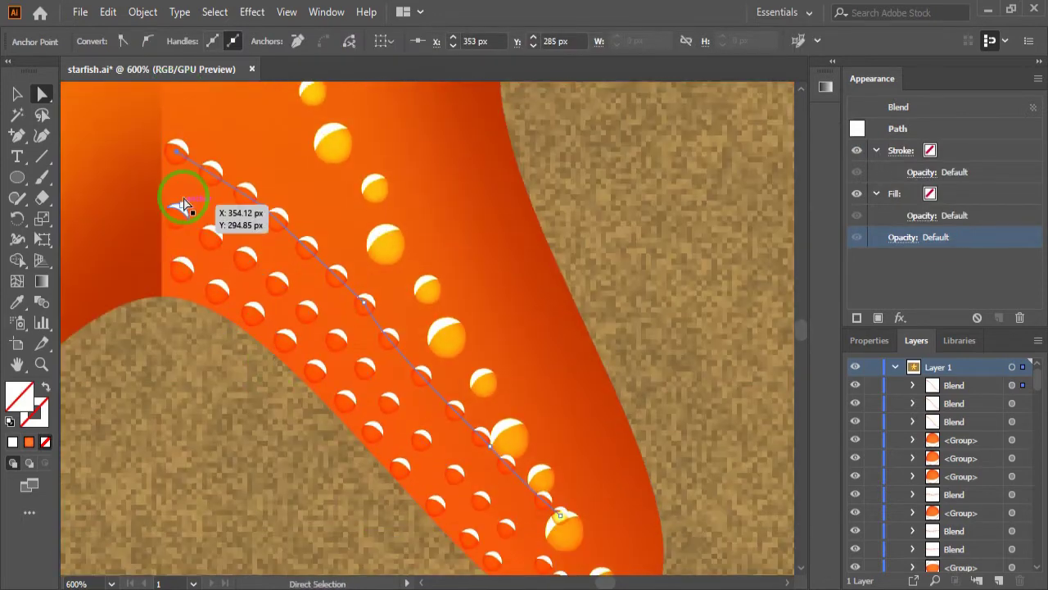
left_click_drag(178, 88, 178, 156)
left_click_drag(262, 205, 375, 304)
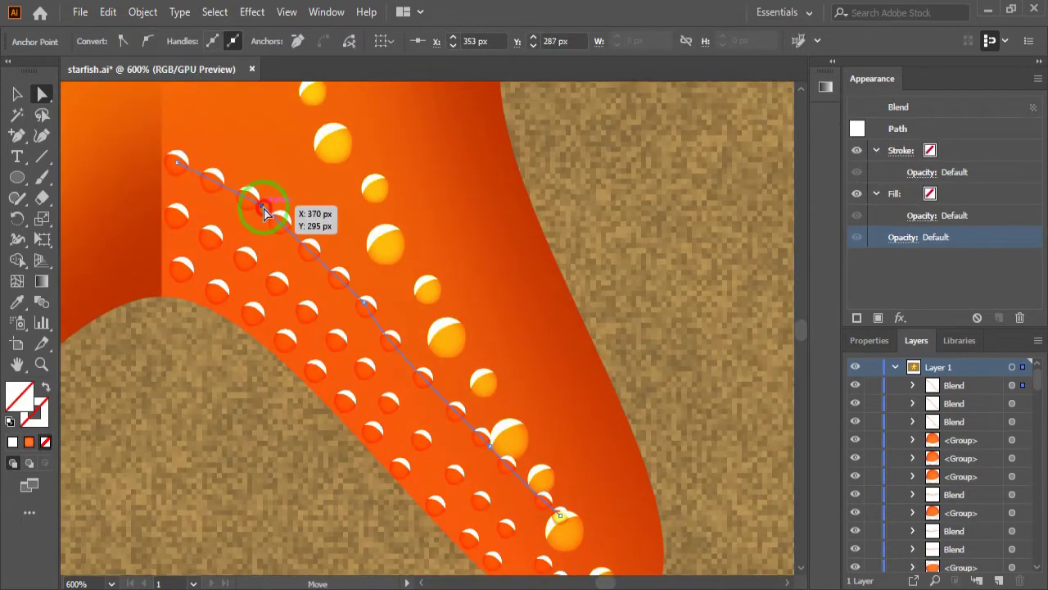
left_click_drag(491, 455, 529, 520)
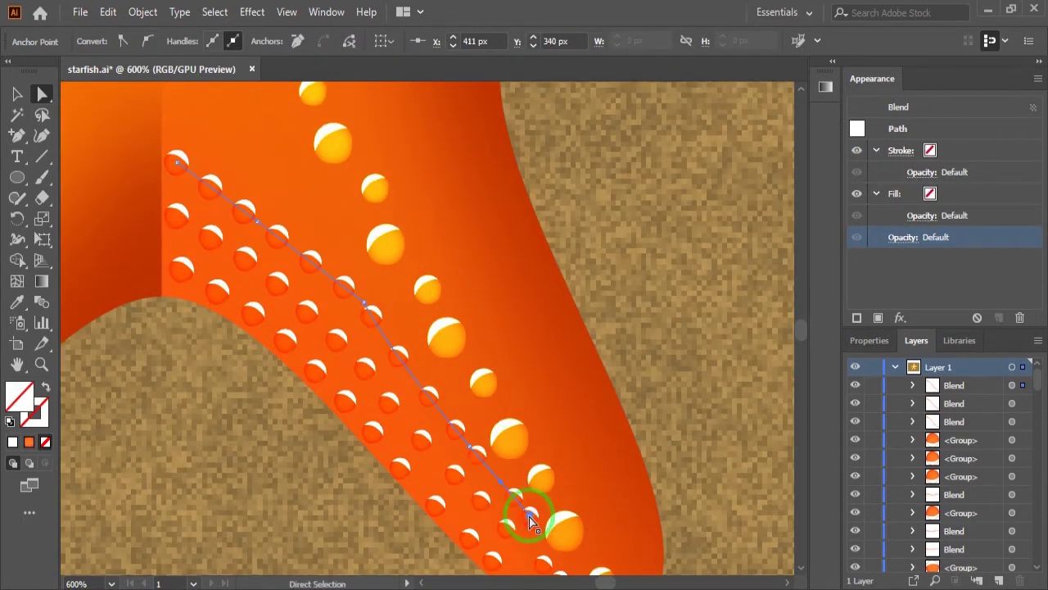
key("ctrl+minus")
key("ctrl+minus")
- Move a small glossy dot group up-left onto the lower arm
key("ctrl+shift+a")
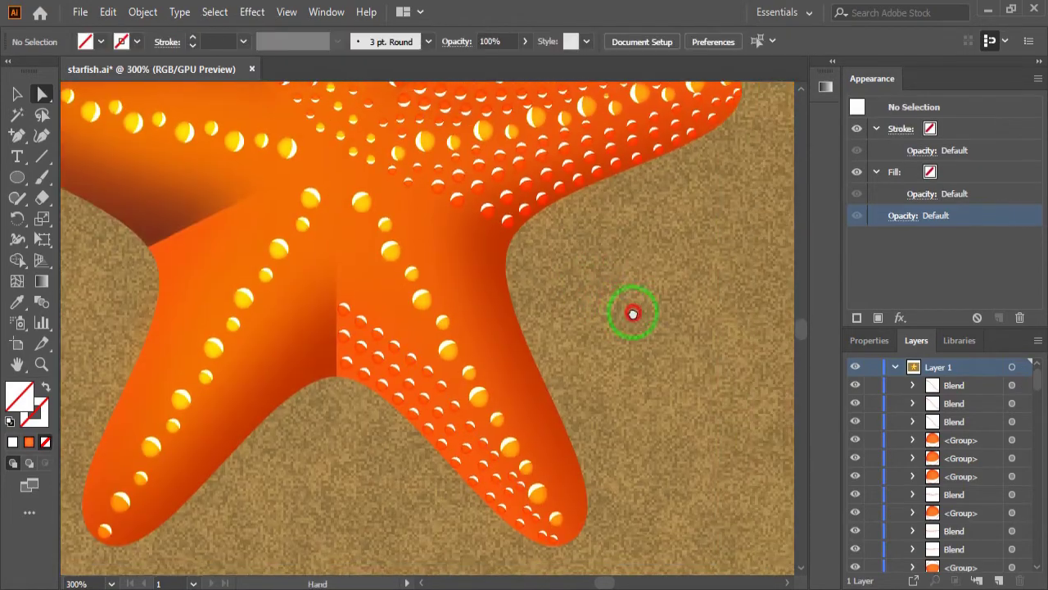
left_click_drag(567, 263, 587, 335)
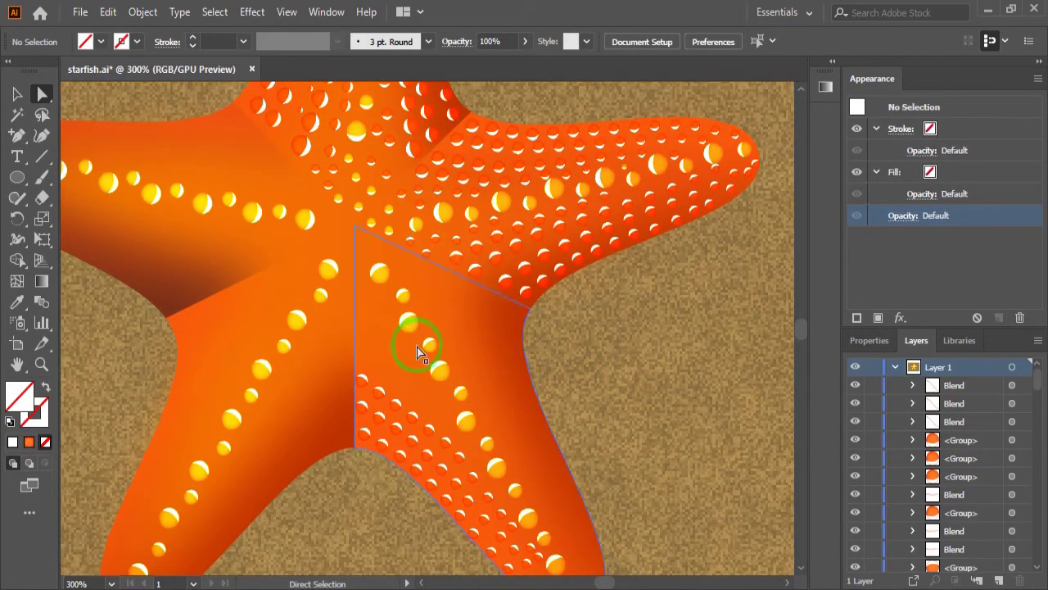
left_click(383, 221)
key("v")
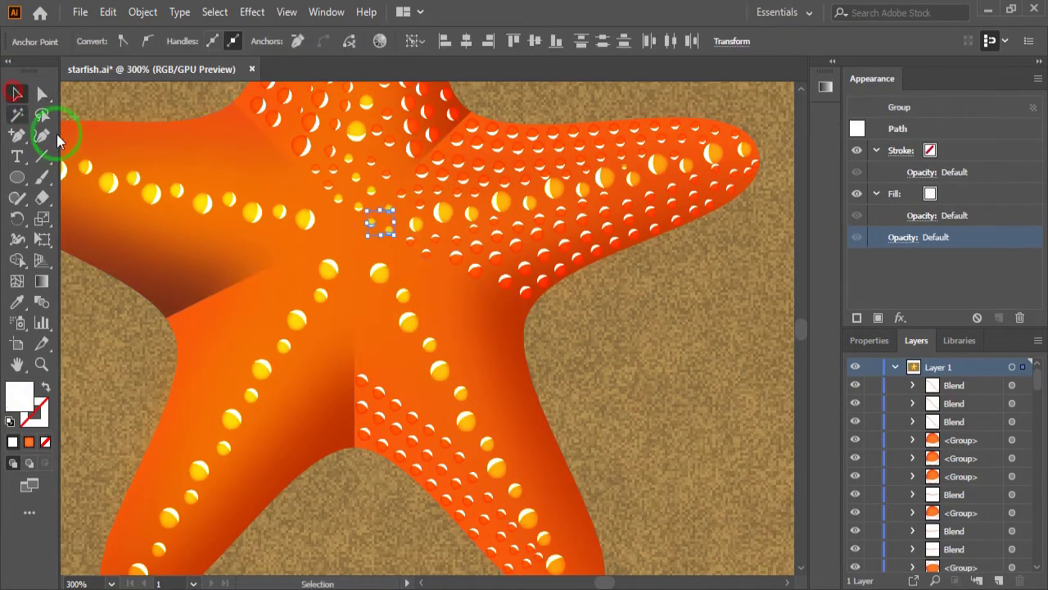
left_click(389, 237)
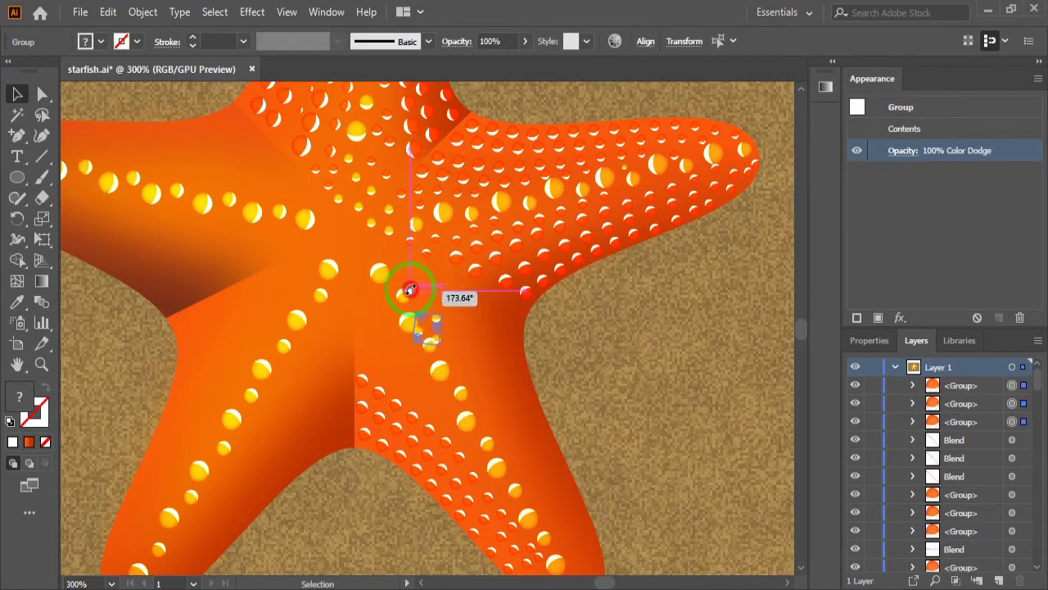
left_click_drag(418, 327, 384, 266)
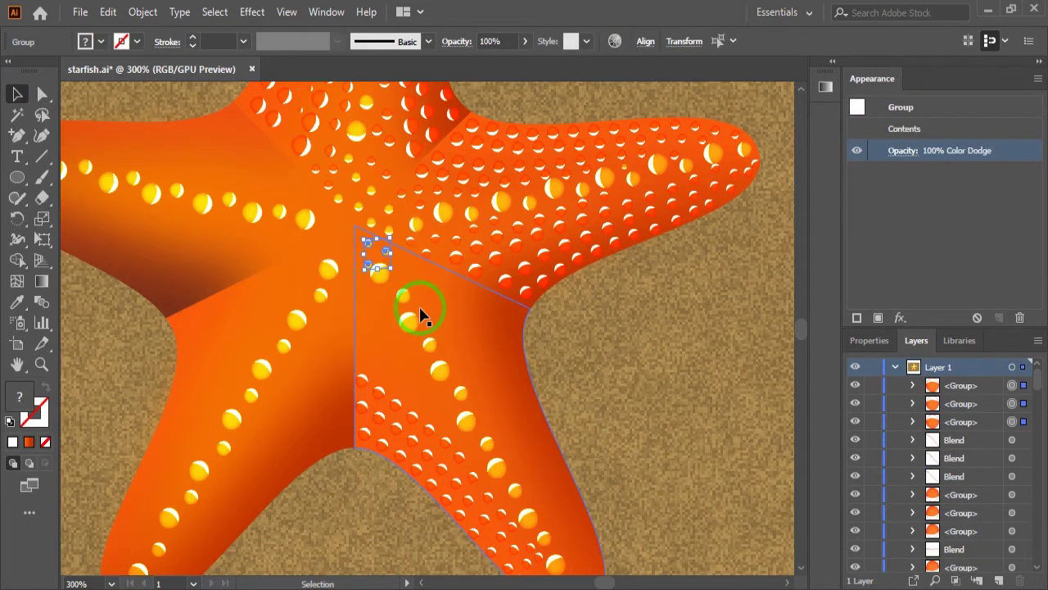
left_click(616, 401)
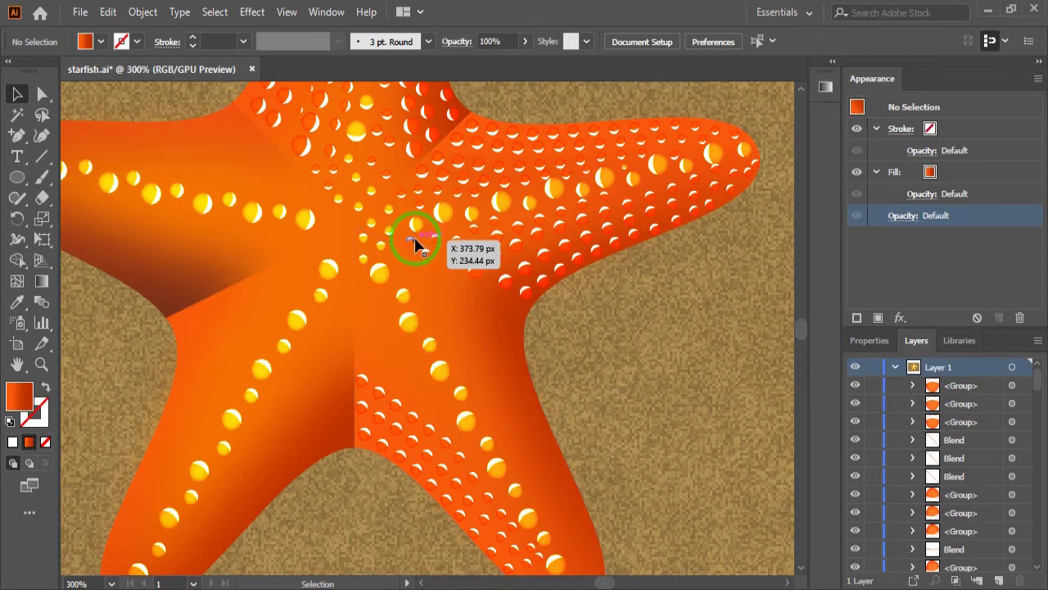
- Reposition the Hard Light dot group down the arm among the bubble rows
mouse_move(416, 240)
left_mouse_down()
mouse_move(437, 348)
mouse_move(388, 335)
left_mouse_up()
left_click(603, 369)
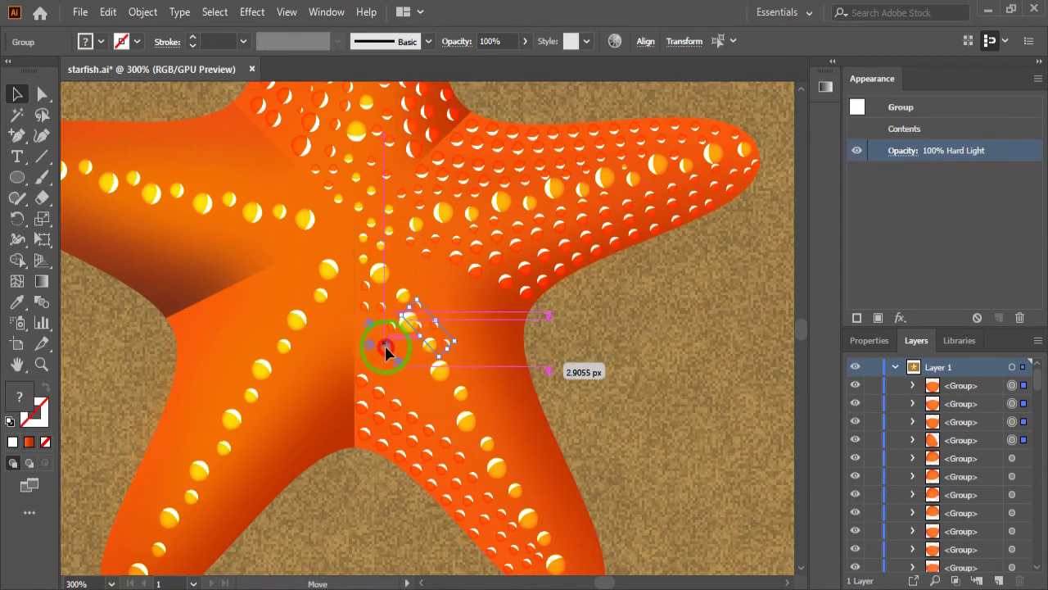
left_click(600, 360)
left_click(450, 338)
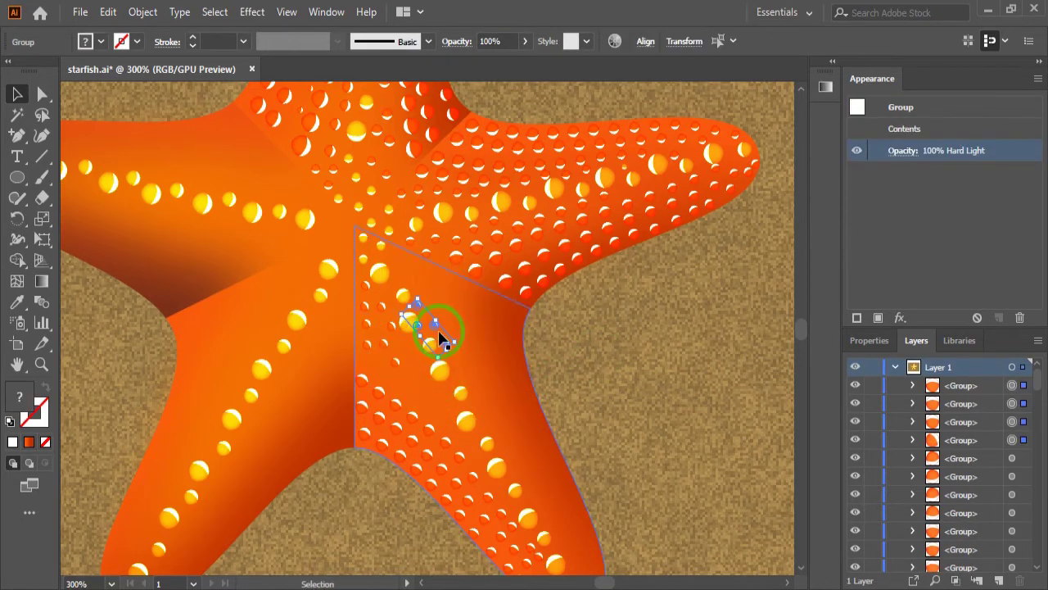
left_click(580, 393)
mouse_move(439, 338)
left_mouse_down()
mouse_move(432, 323)
mouse_move(388, 378)
left_mouse_up()
left_click(461, 340)
key("ctrl+shift+a")
- Check the remaining Hard Light dot groups near the arm's base, then deselect
left_click(420, 416)
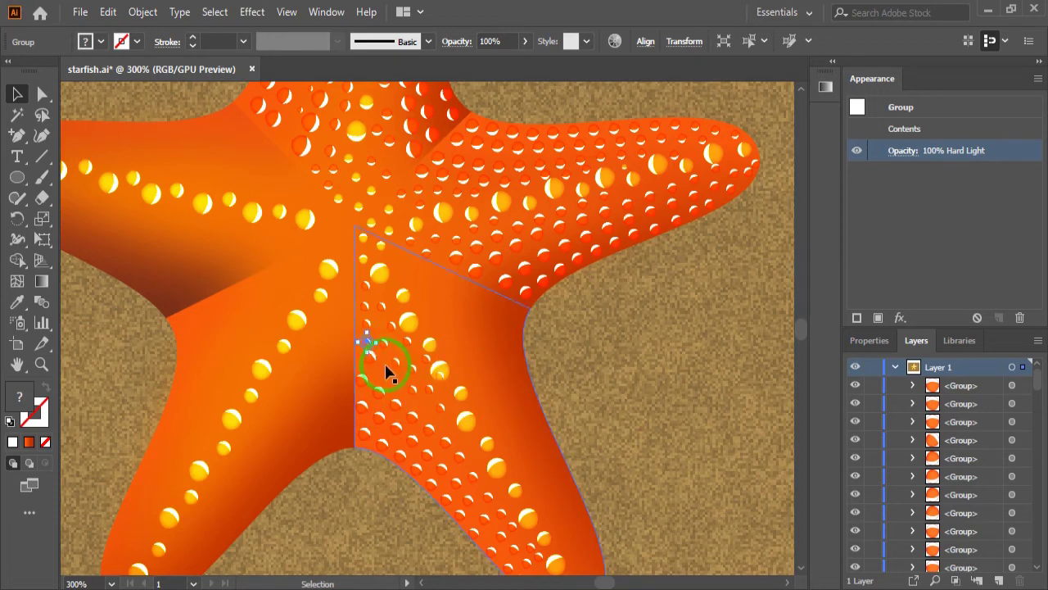
left_click(402, 386)
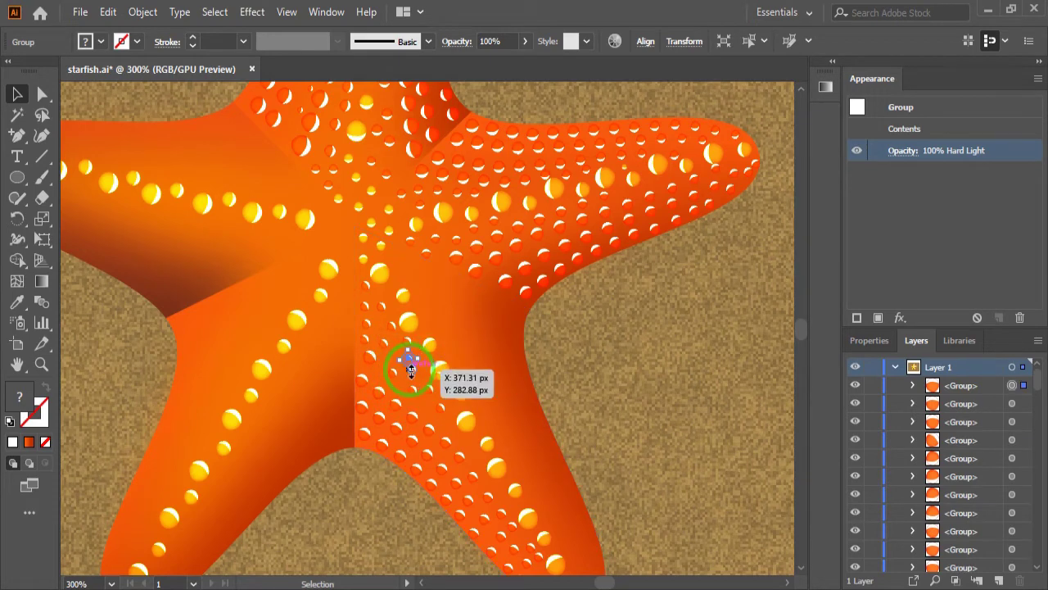
left_click(422, 411)
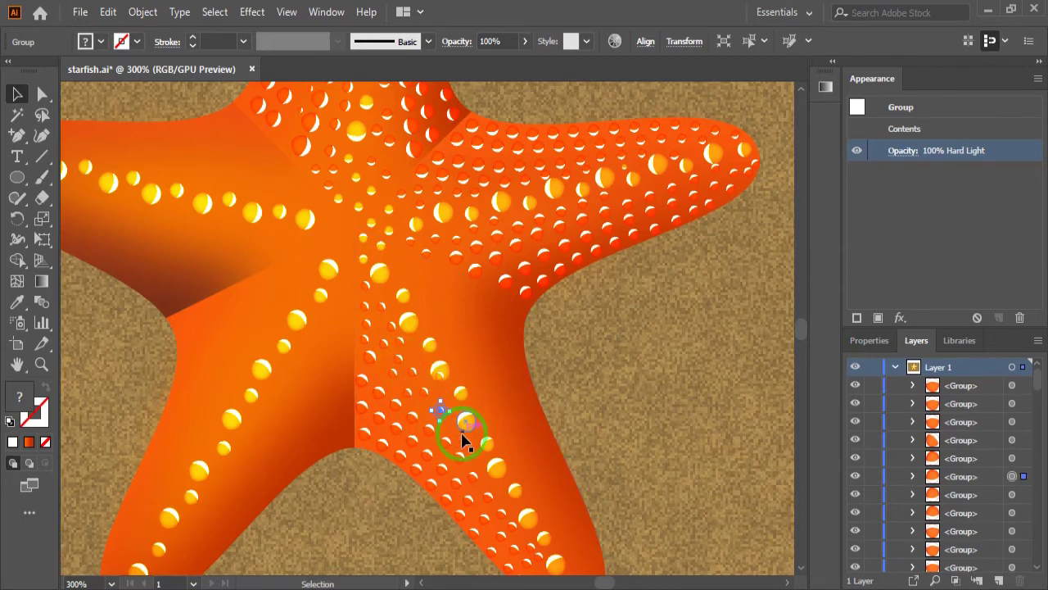
left_click(620, 410)
scroll(620, 409, "up", 2)
- Curve the dot-row blend's spine along the lower arm's edge, smoothing its lower anchor
scroll(620, 410, "down", 5)
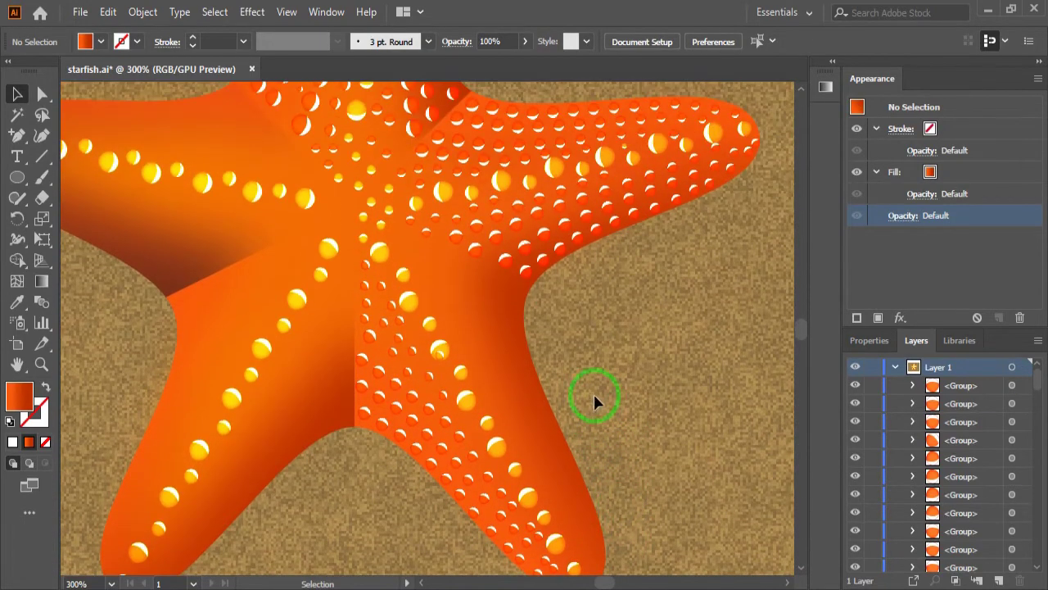
scroll(594, 394, "up", 4)
left_click(533, 200)
left_click_drag(478, 376, 631, 468)
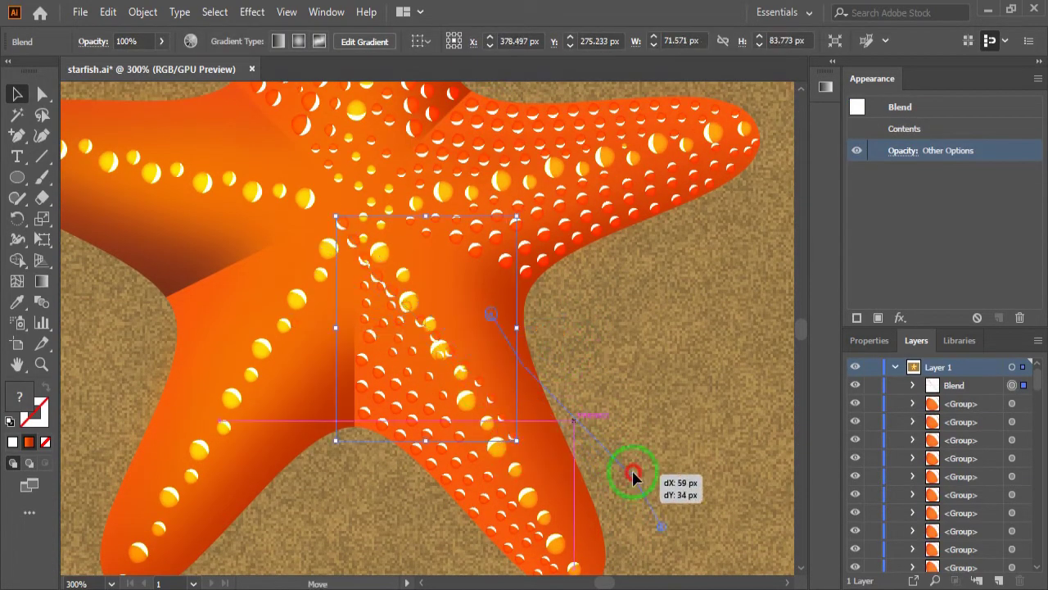
left_click_drag(656, 394, 655, 391)
left_click_drag(607, 439, 524, 386)
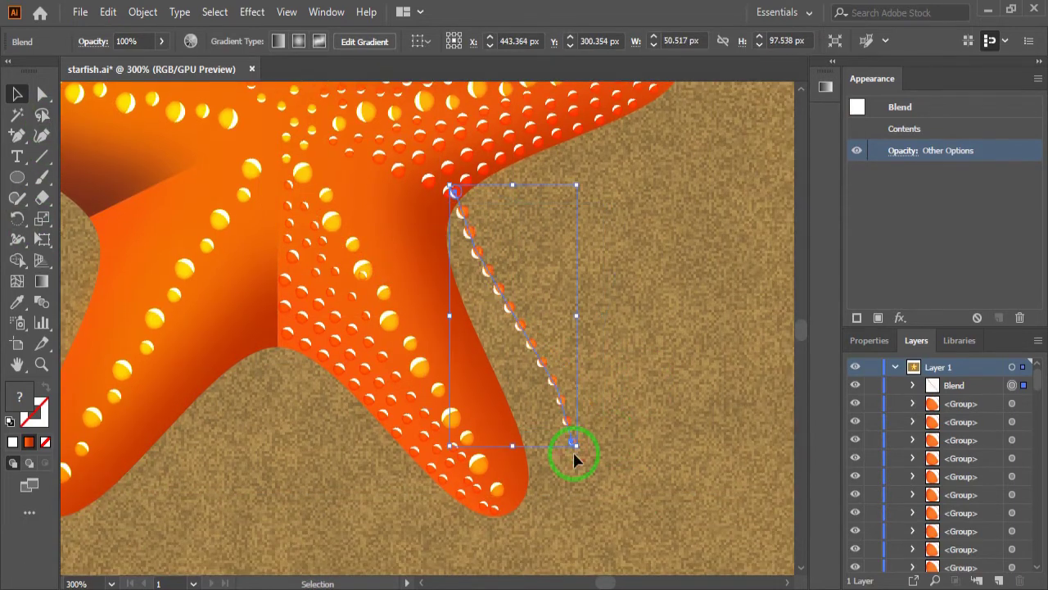
left_click(51, 98)
left_click_drag(472, 259, 443, 268)
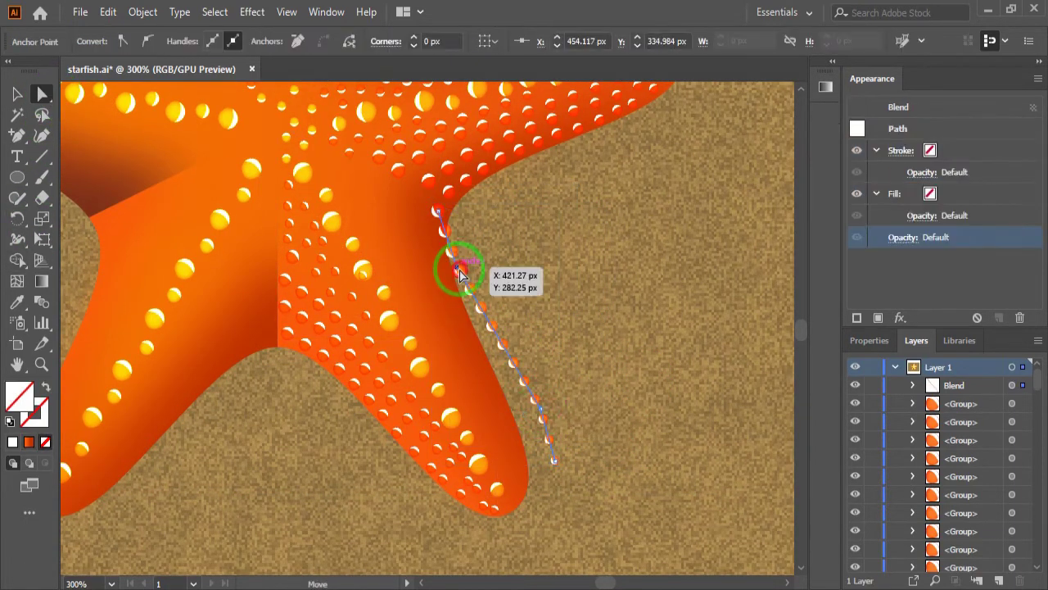
mouse_move(514, 412)
left_mouse_down()
mouse_move(503, 413)
mouse_move(516, 489)
mouse_move(529, 468)
left_mouse_up()
left_click(147, 43)
left_click(578, 477)
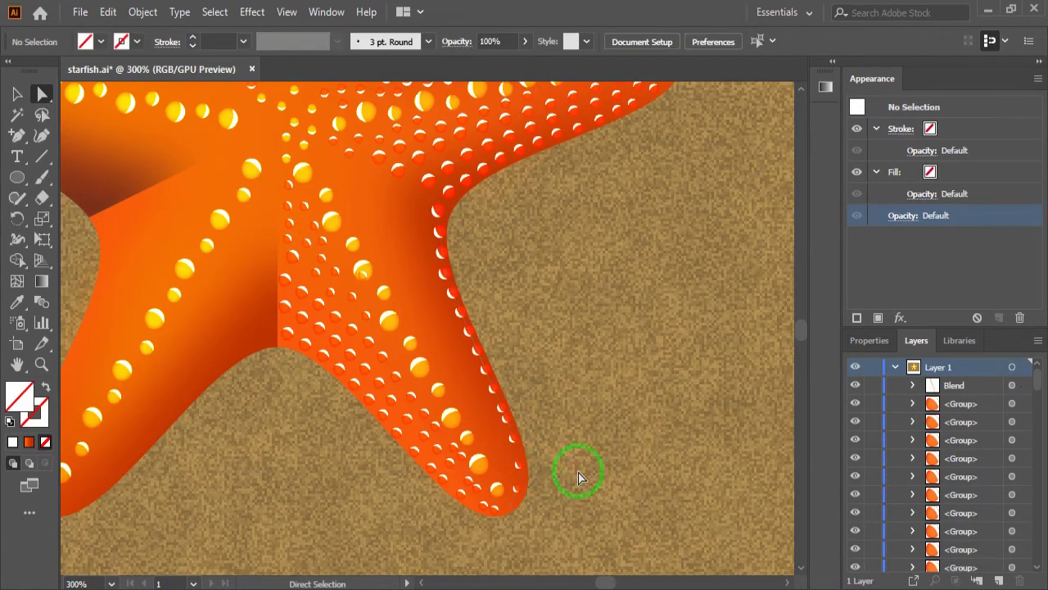
- Bring the Color Dodge highlight group to the front and move it toward the arm tip
left_click(288, 162)
key("v")
left_click(308, 145)
key("ctrl+shift+bracketright")
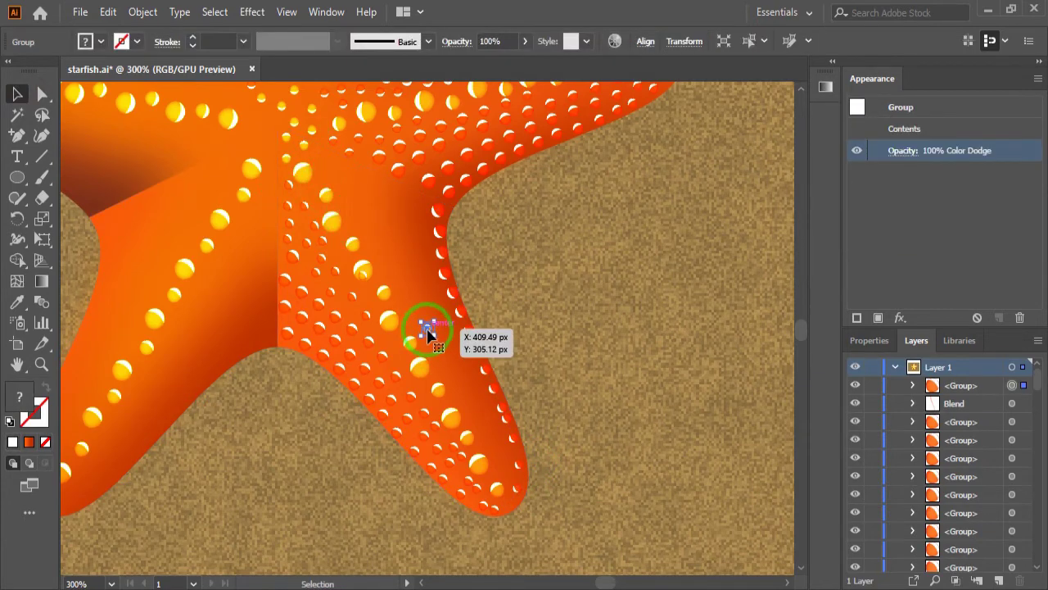
left_click_drag(427, 334, 510, 491)
left_click(597, 463)
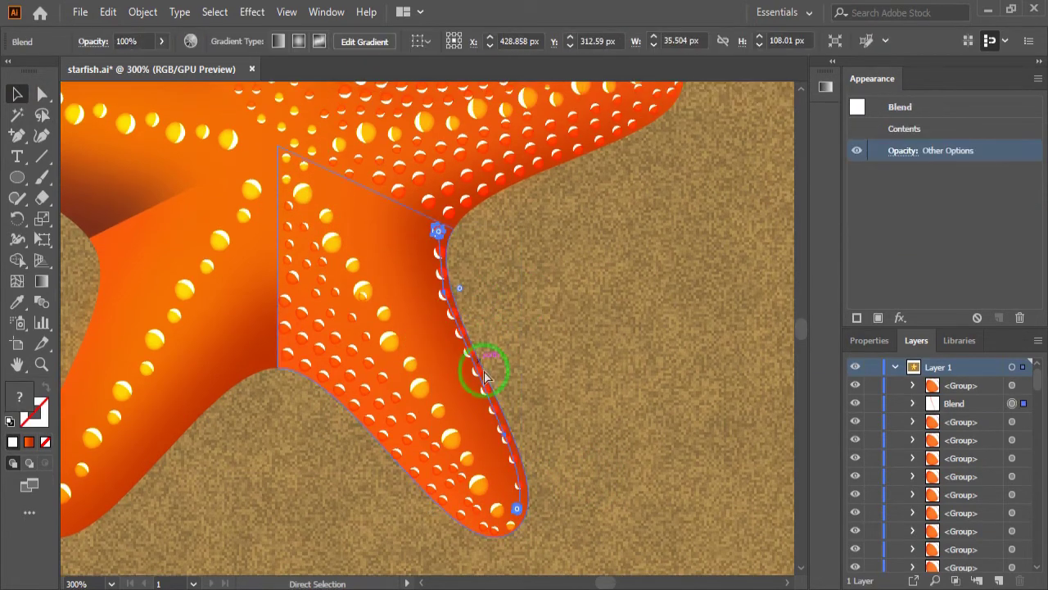
- Nudge the dot row up and left and shift its tip anchor slightly
key("Left")
key("Left")
key("Left")
key("Left")
key("Left")
key("Left")
key("Left")
key("Left")
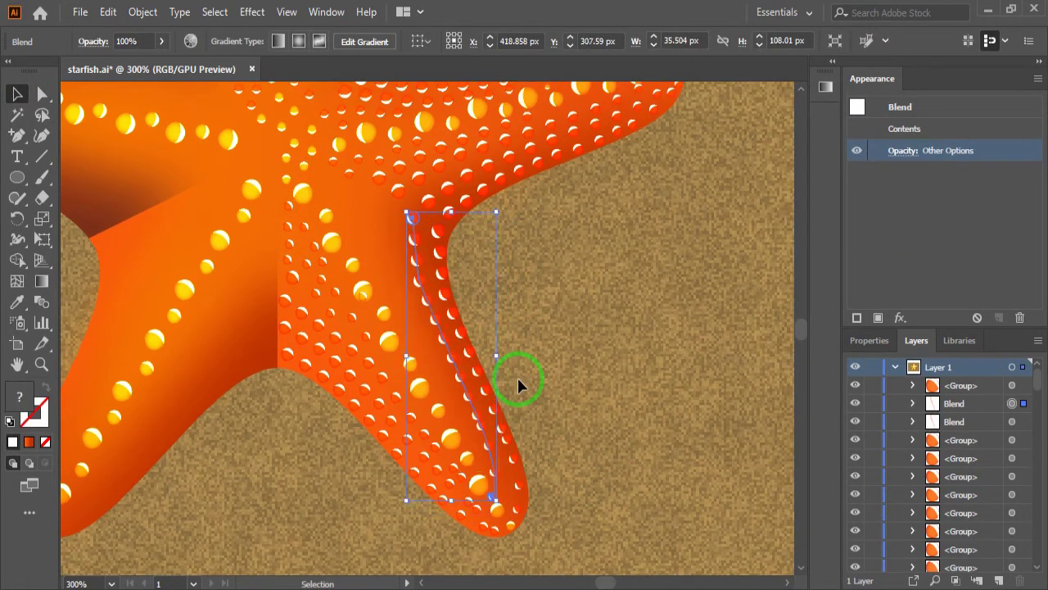
key("Left")
key("Up")
key("Up")
key("Up")
left_click(43, 93)
left_click_drag(495, 498, 501, 497)
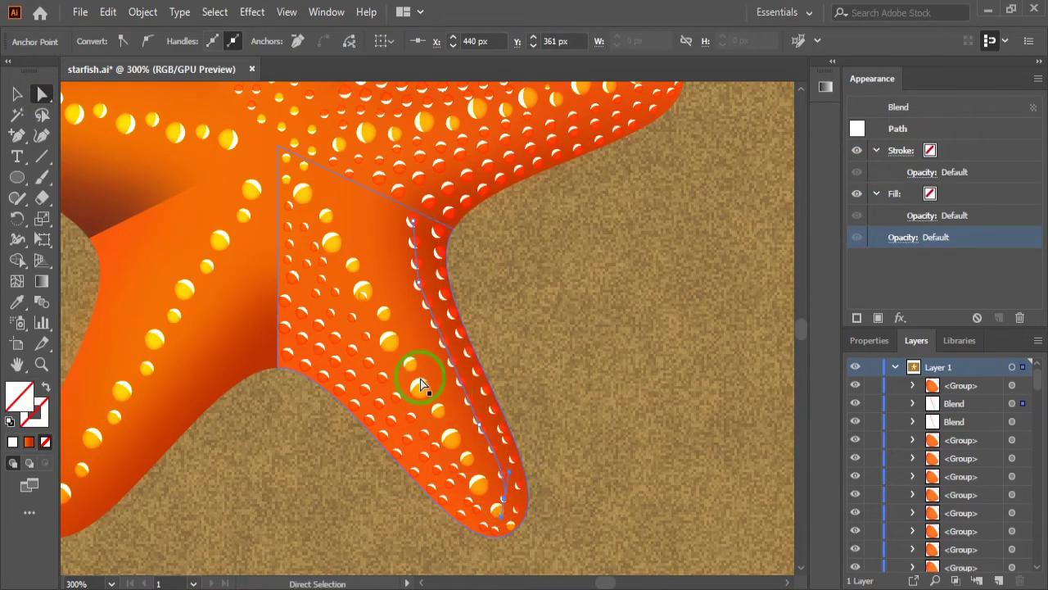
- Set the dot row's blend spacing to a specified distance of 8 px
left_click(108, 12)
left_click(422, 519)
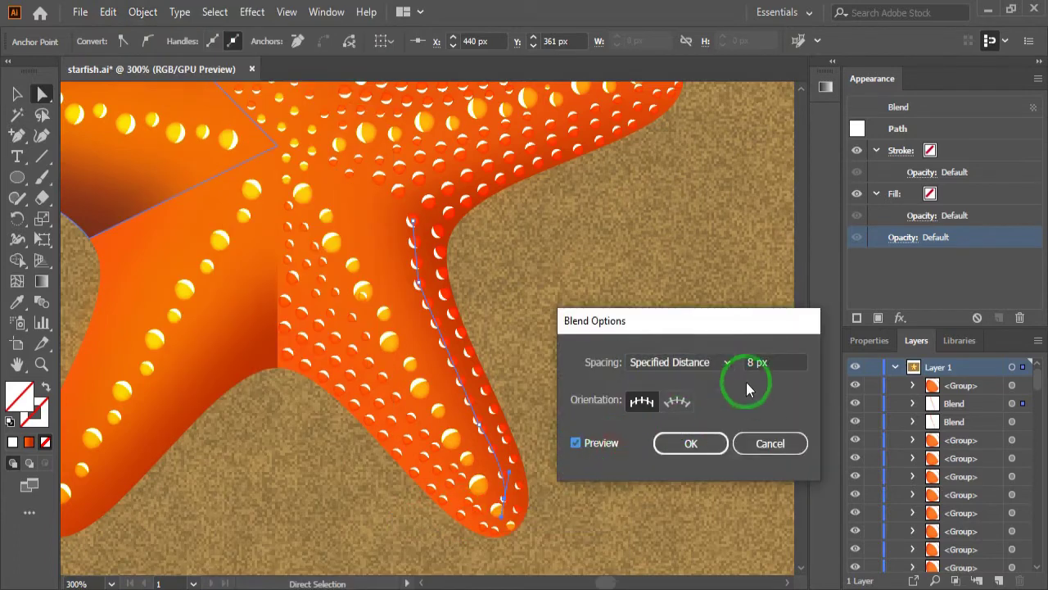
left_click(735, 436)
left_click(422, 332)
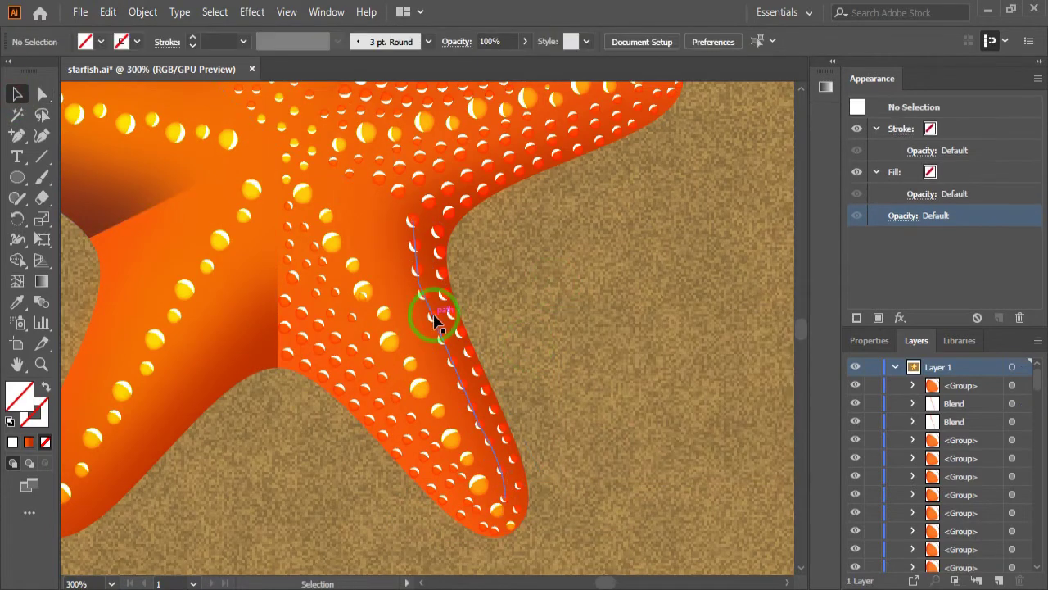
- Nudge the dot row again and reshape its spine so it bends along the arm
left_click(469, 334)
key("Left")
key("Left")
key("Left")
key("Up")
key("Up")
key("Up")
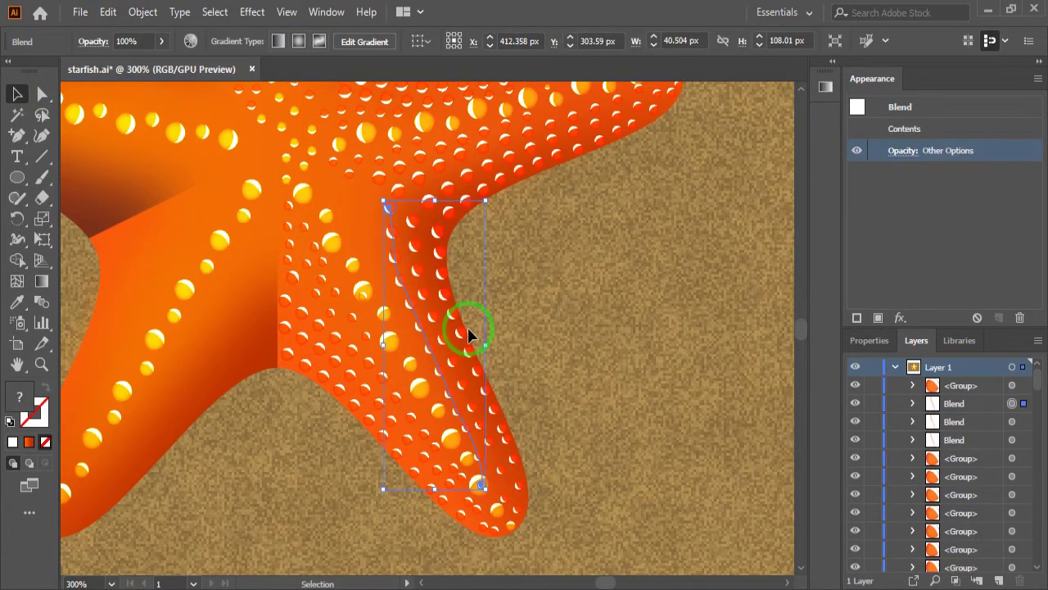
left_click(42, 97)
left_click(483, 488)
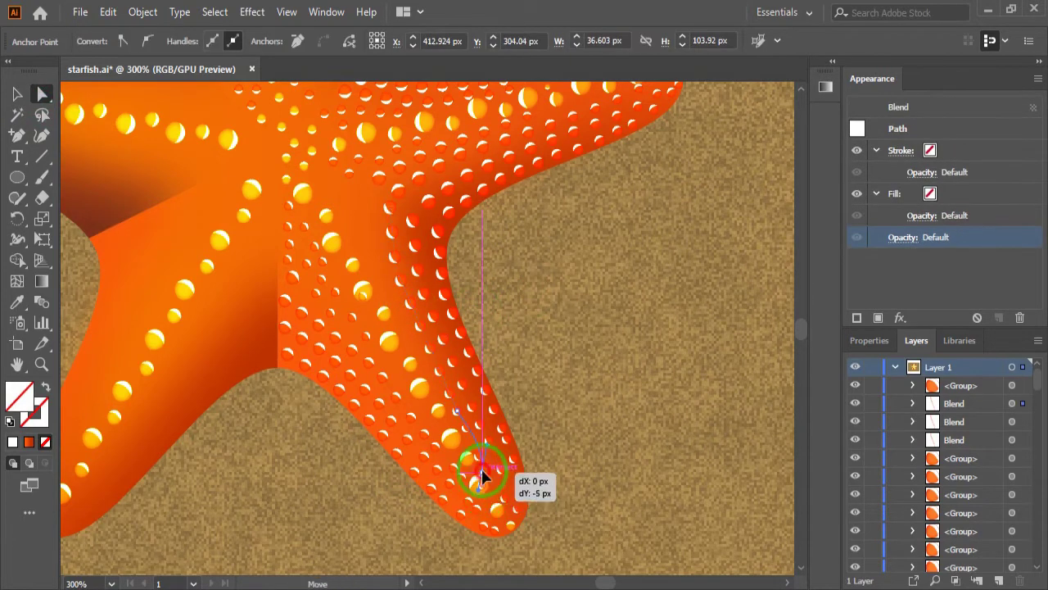
left_click_drag(481, 475, 483, 469)
mouse_move(468, 428)
left_mouse_down()
mouse_move(396, 274)
mouse_move(416, 311)
left_mouse_up()
key("ctrl+shift+a")
- Move a small dot cluster up along the arm and resize it
left_click(18, 98)
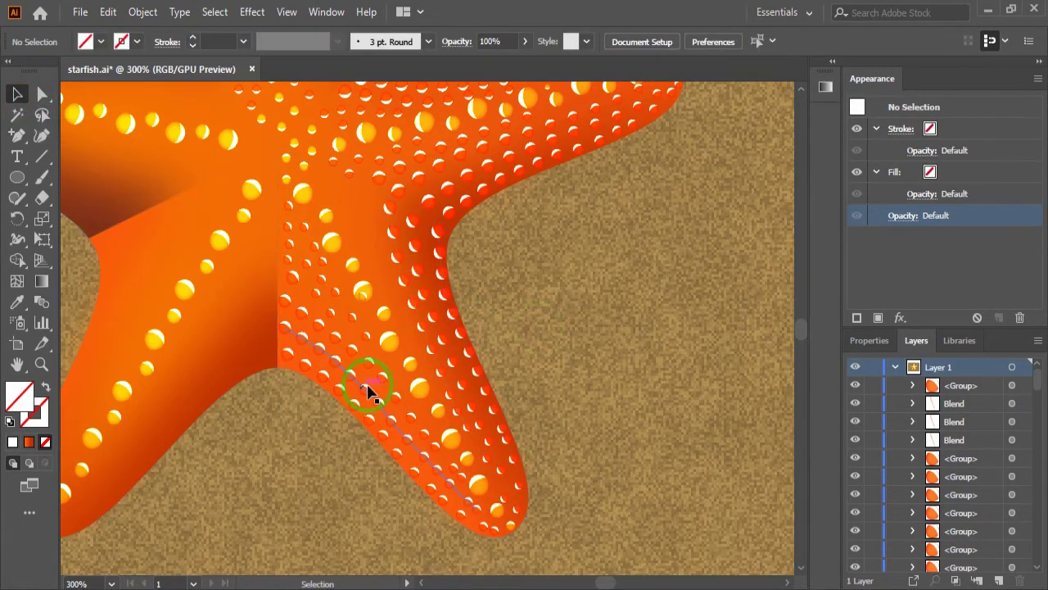
left_click(328, 300)
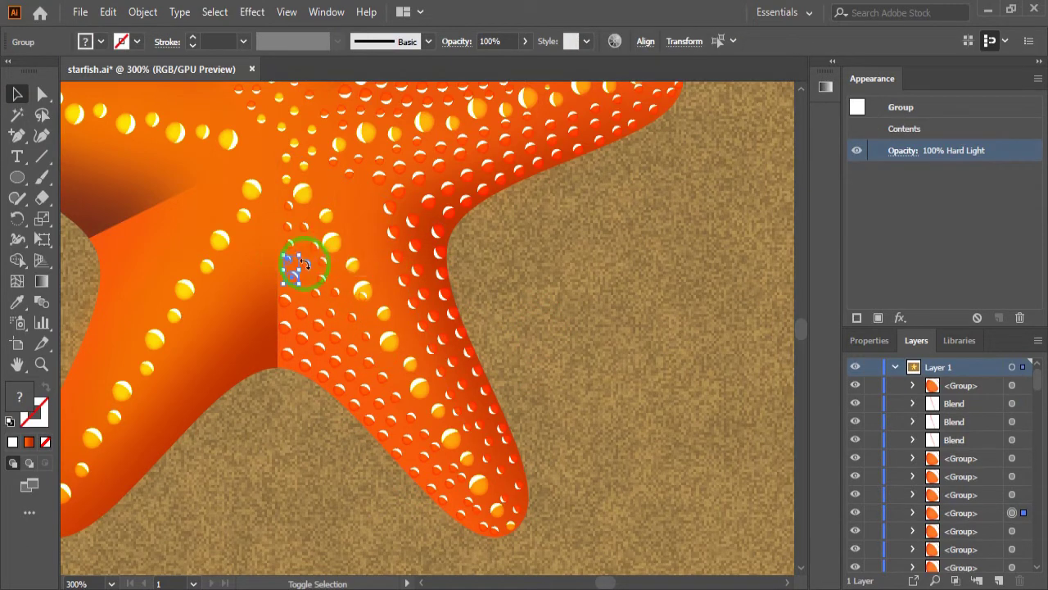
left_click_drag(321, 301, 321, 324)
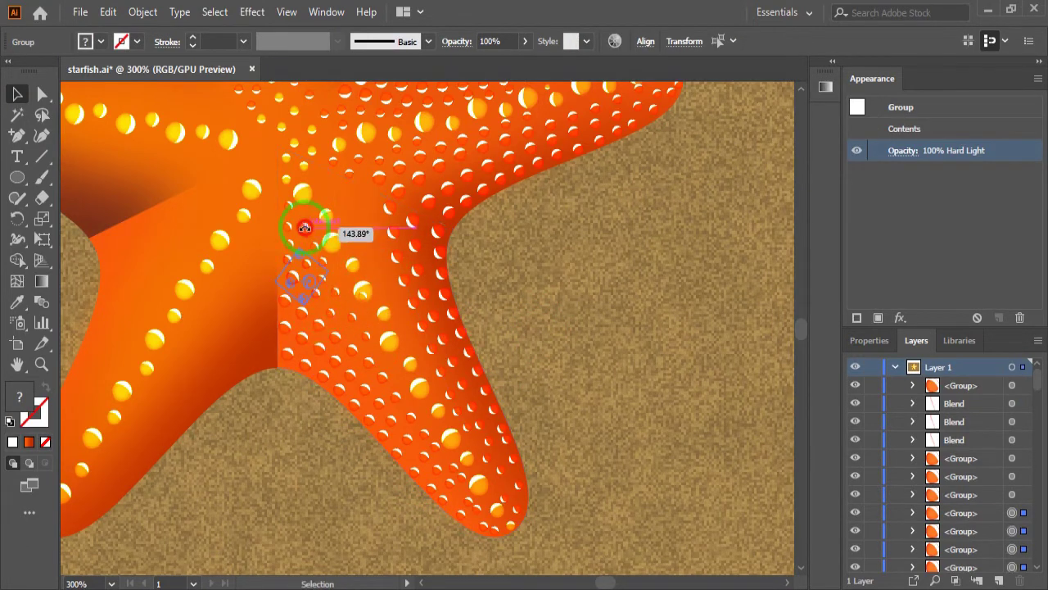
left_click_drag(314, 286, 373, 233)
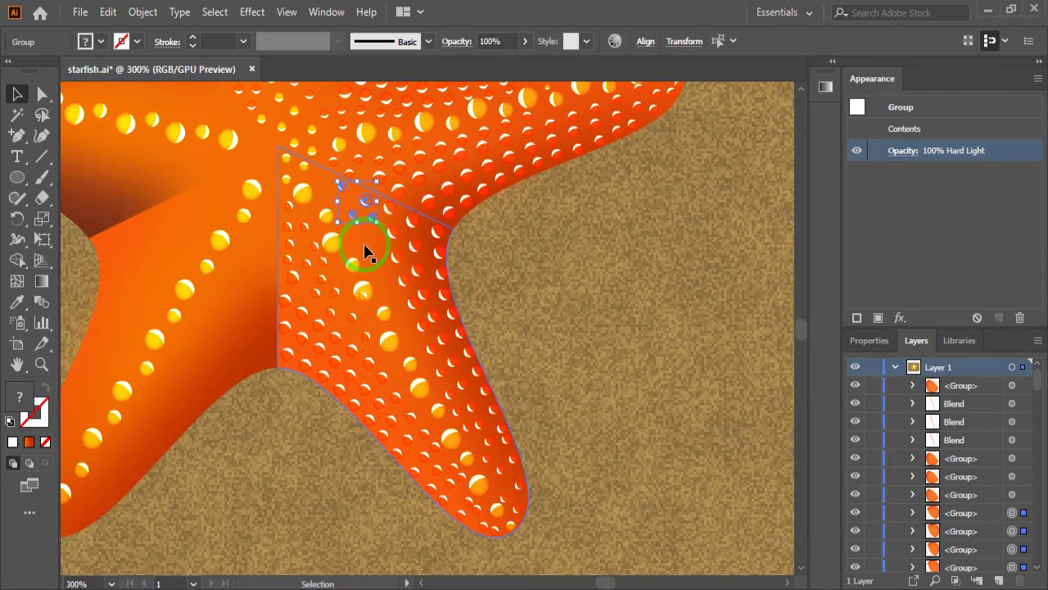
left_click(366, 250)
left_click(367, 212)
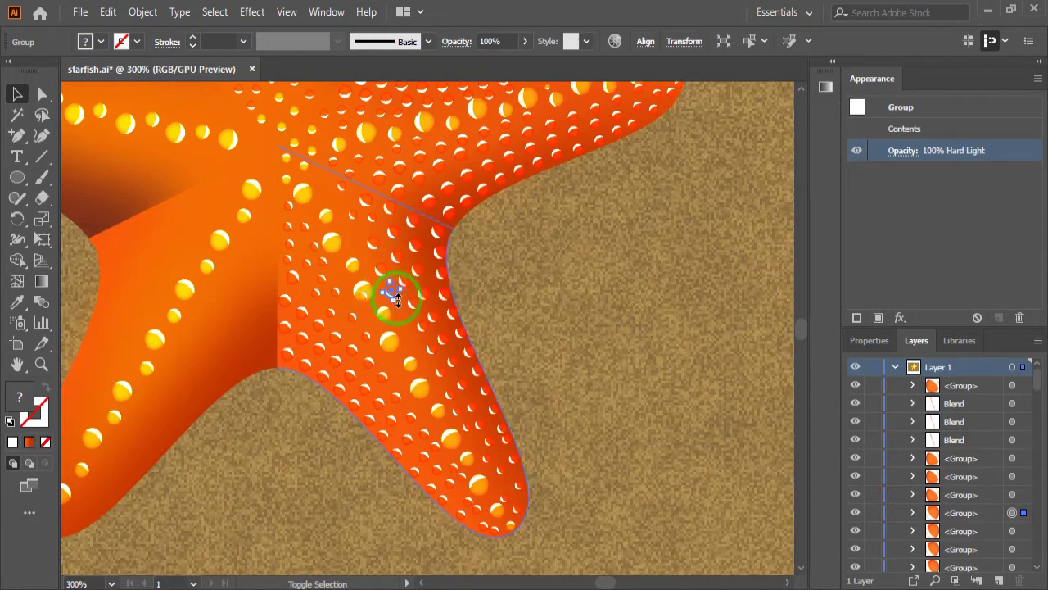
left_click_drag(401, 300, 396, 313)
- Move another dot cluster up-left into a gap, then fit the starfish in view
left_click(429, 380)
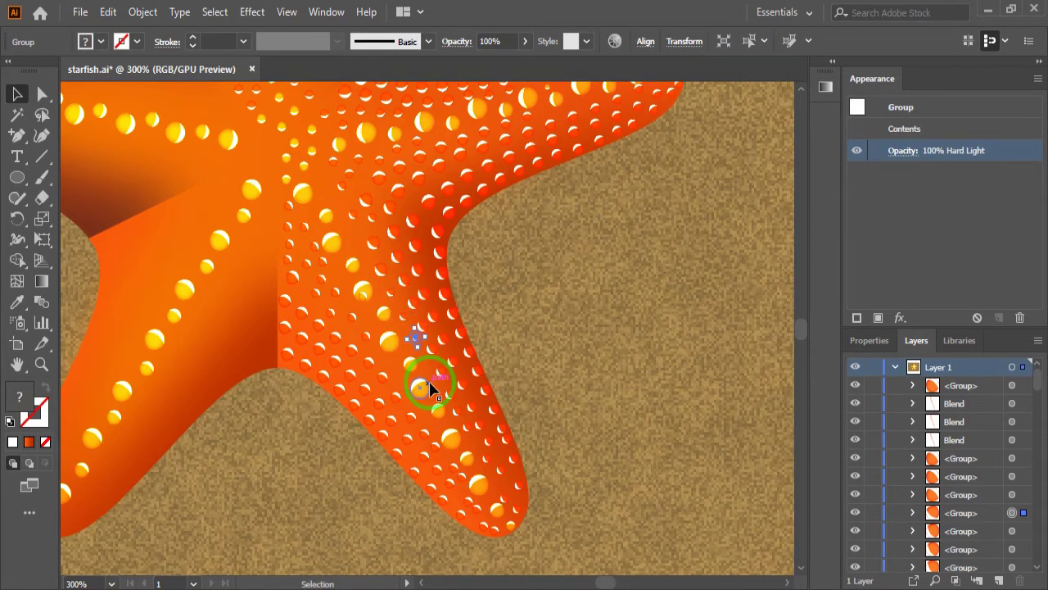
key("ctrl+shift+a")
left_click_drag(379, 235, 343, 197)
left_click_drag(343, 198, 343, 204)
key("ctrl+shift+a")
key("ctrl+0")
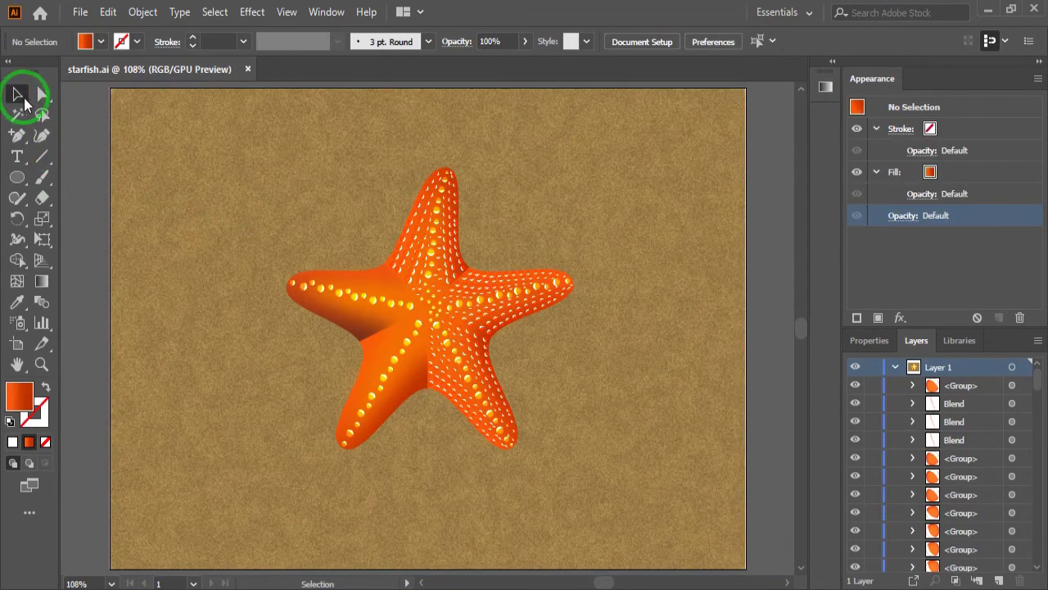
- Rotate and reposition a small Hard Light dot cluster to fill a gap near the centre
left_click(442, 262)
mouse_move(436, 281)
left_mouse_down()
mouse_move(424, 258)
mouse_move(435, 276)
left_mouse_up()
scroll(435, 276, "up", 3)
left_click_drag(466, 237, 463, 216)
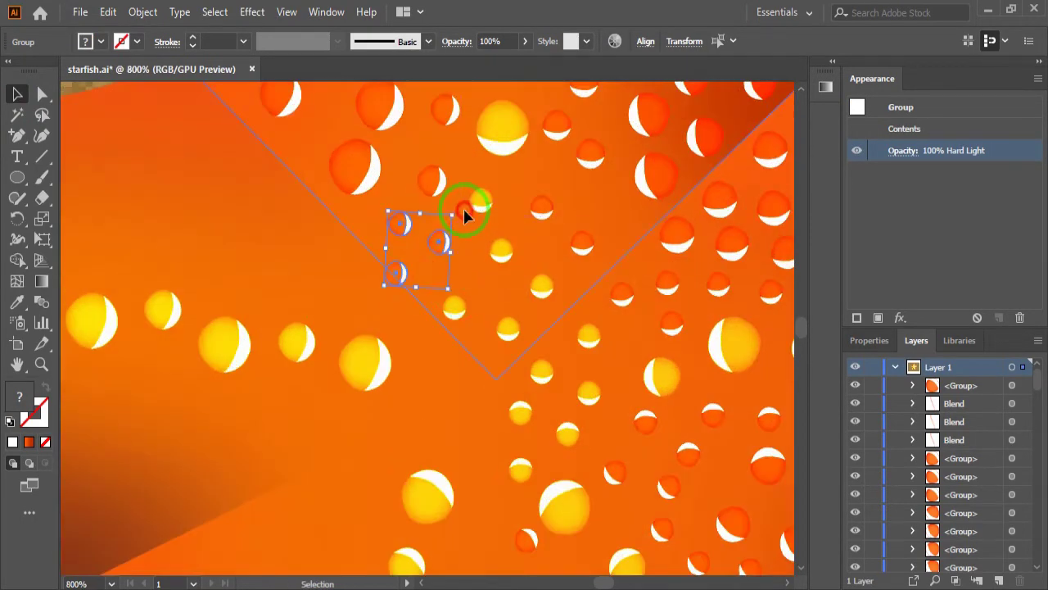
left_click_drag(395, 271, 453, 235)
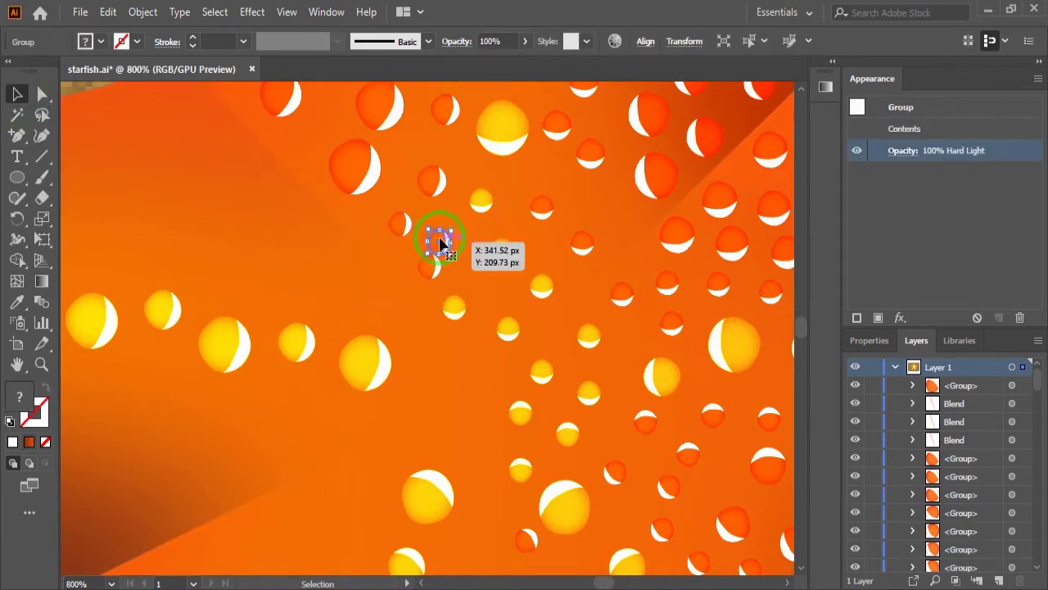
key("ctrl+0")
left_click(17, 93)
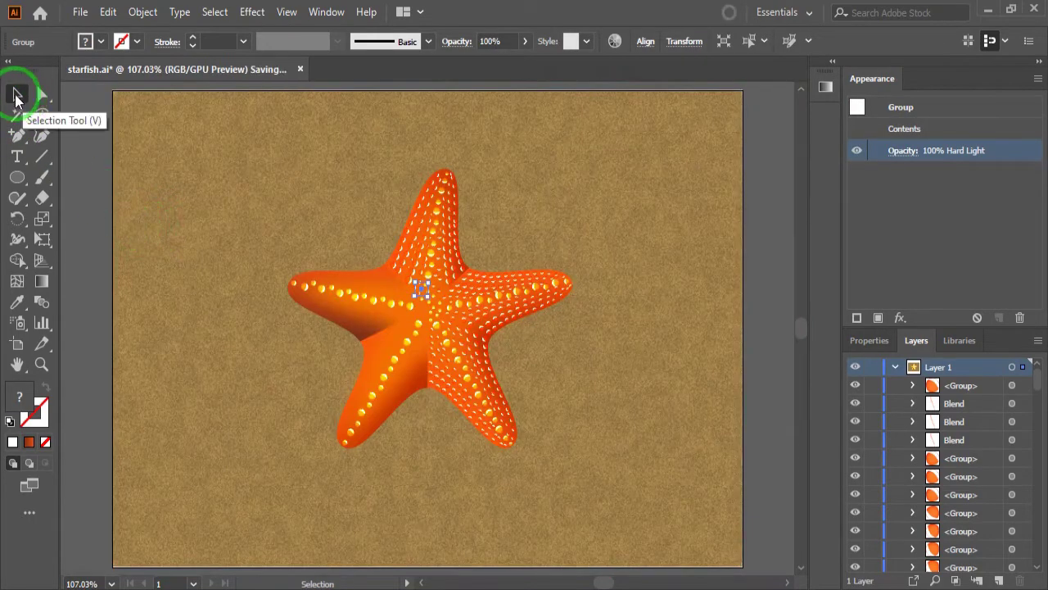
left_click(178, 266)
scroll(390, 350, "up", 5)
- Place a copy of the dot-row blend along the lower-left arm's left edge
scroll(562, 402, "down", 1)
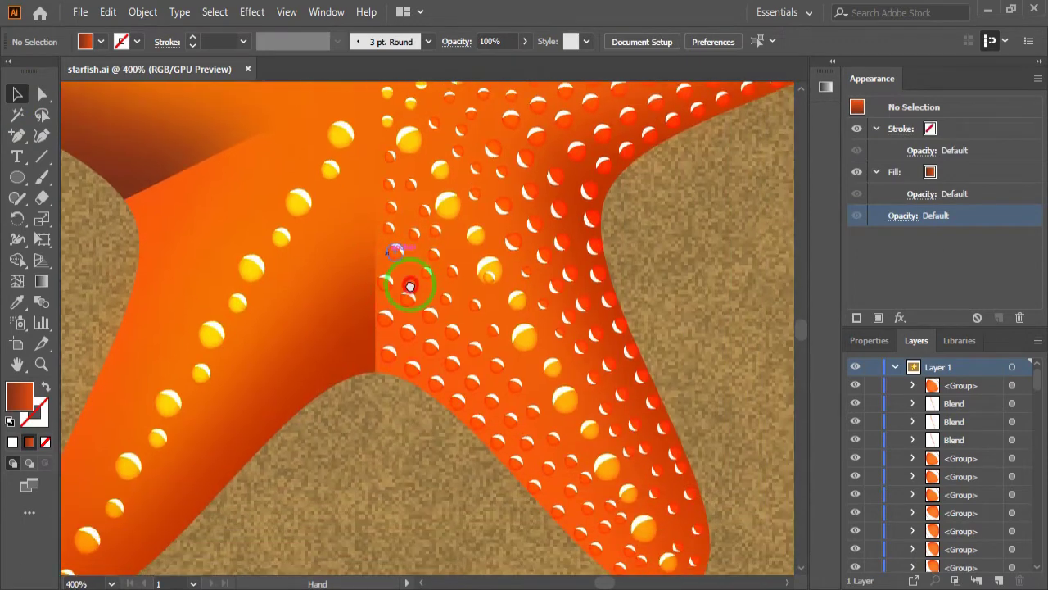
left_click(446, 312)
key("a")
left_click_drag(449, 304, 360, 340)
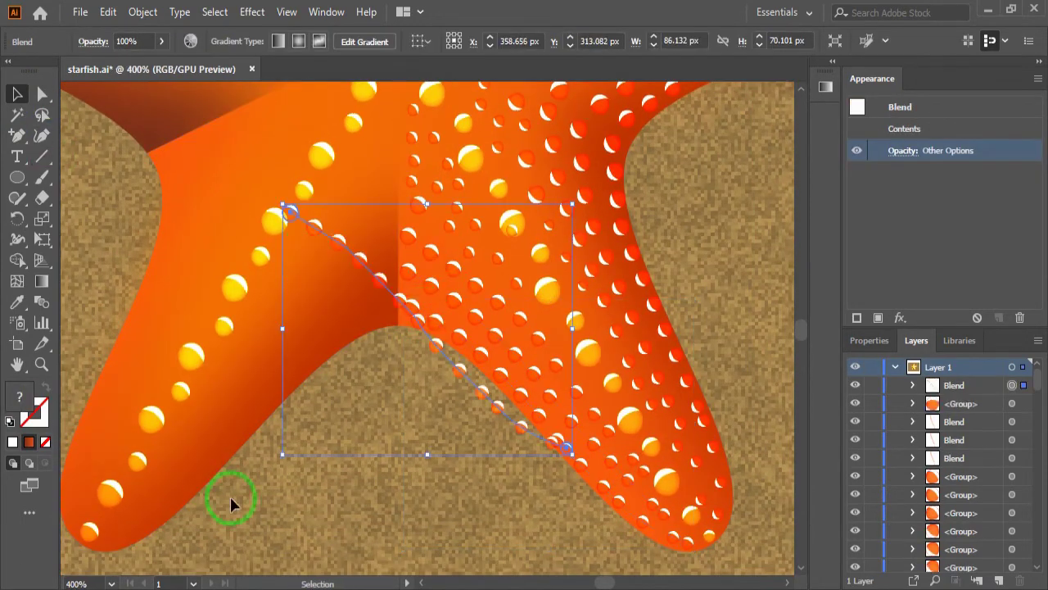
mouse_move(290, 215)
left_mouse_down()
mouse_move(241, 227)
mouse_move(147, 367)
mouse_move(257, 381)
left_mouse_up()
- Bend the copied row's spine to follow the arm's edge
left_click(217, 424)
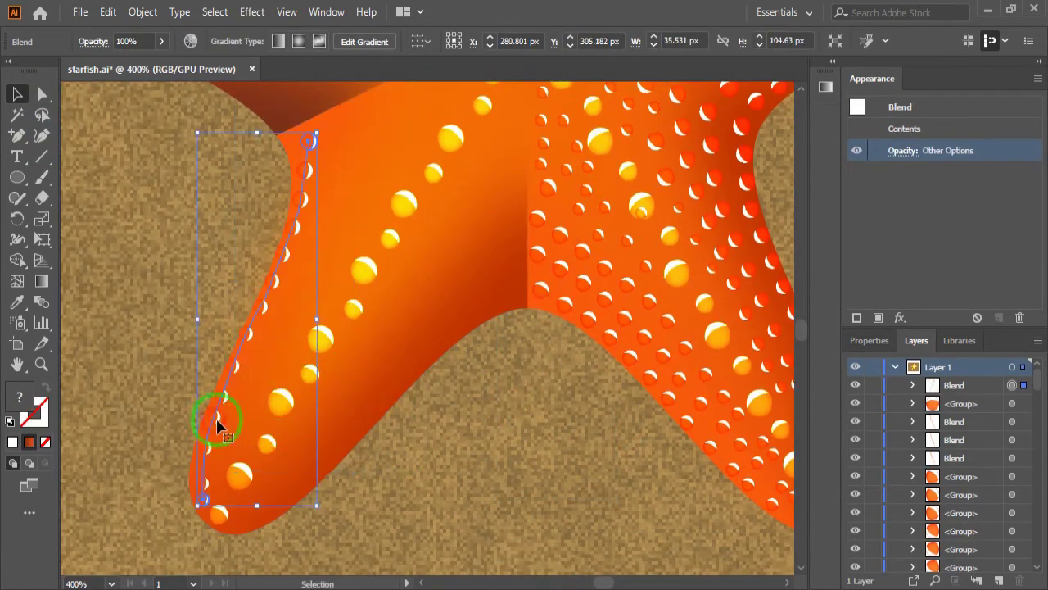
key("a")
left_click(265, 304)
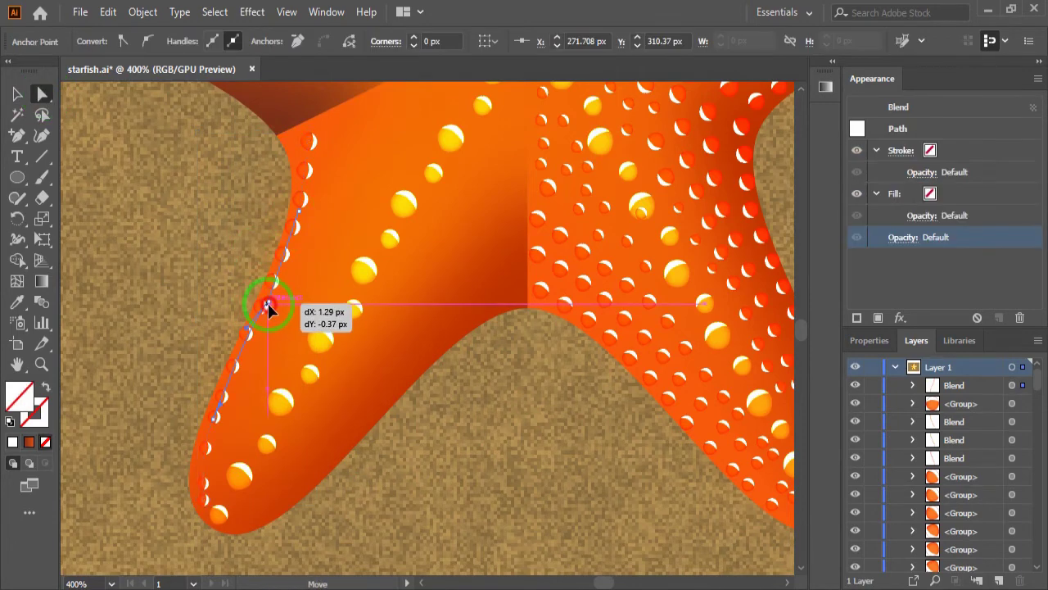
left_click_drag(310, 146, 304, 132)
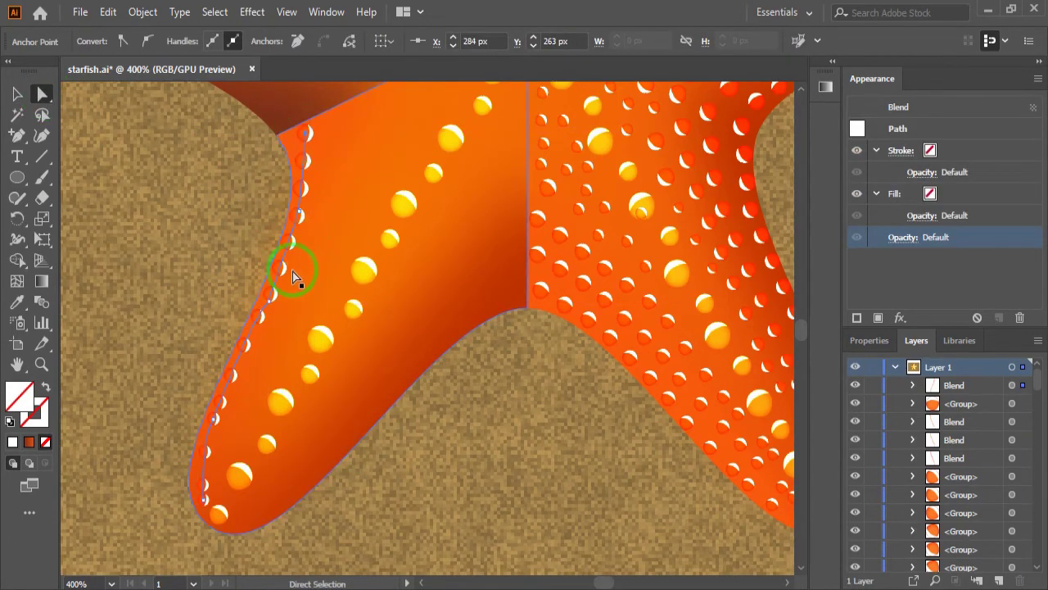
left_click(276, 275)
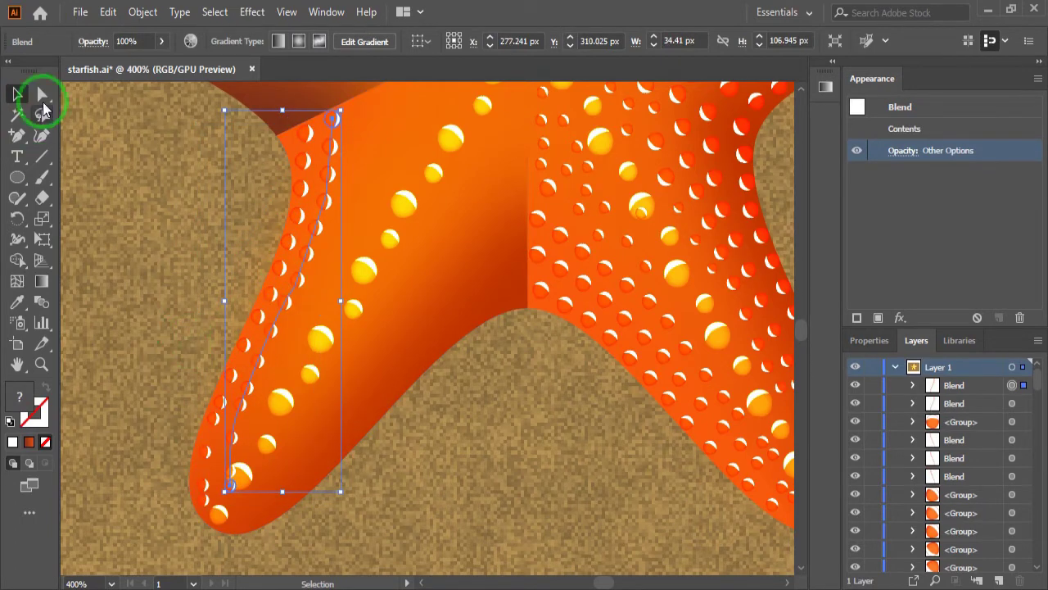
left_click(43, 100)
left_click_drag(232, 484, 219, 475)
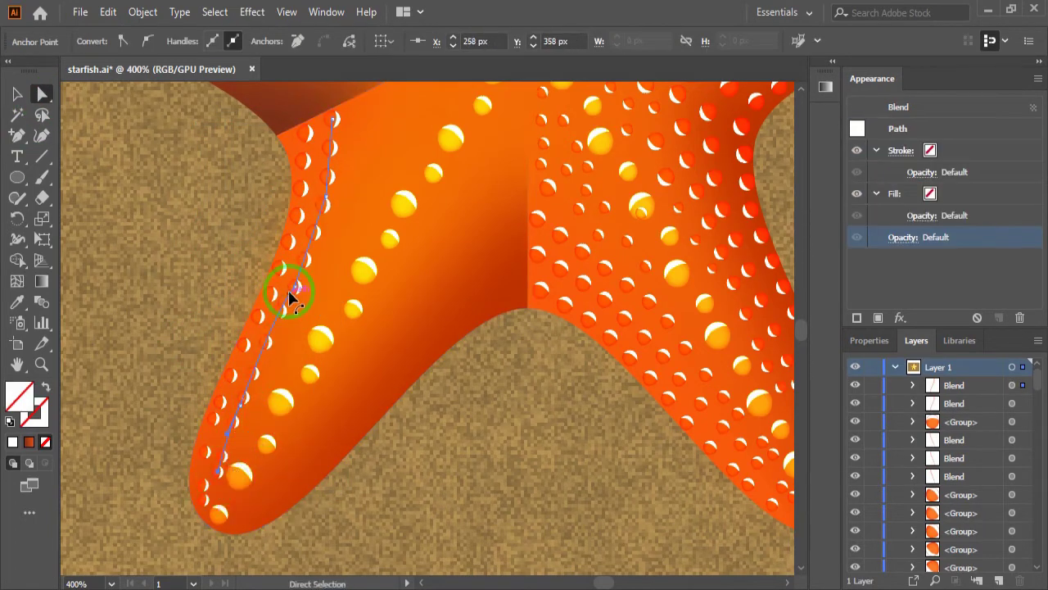
left_click_drag(291, 299, 299, 290)
left_click(331, 150)
left_click(185, 250)
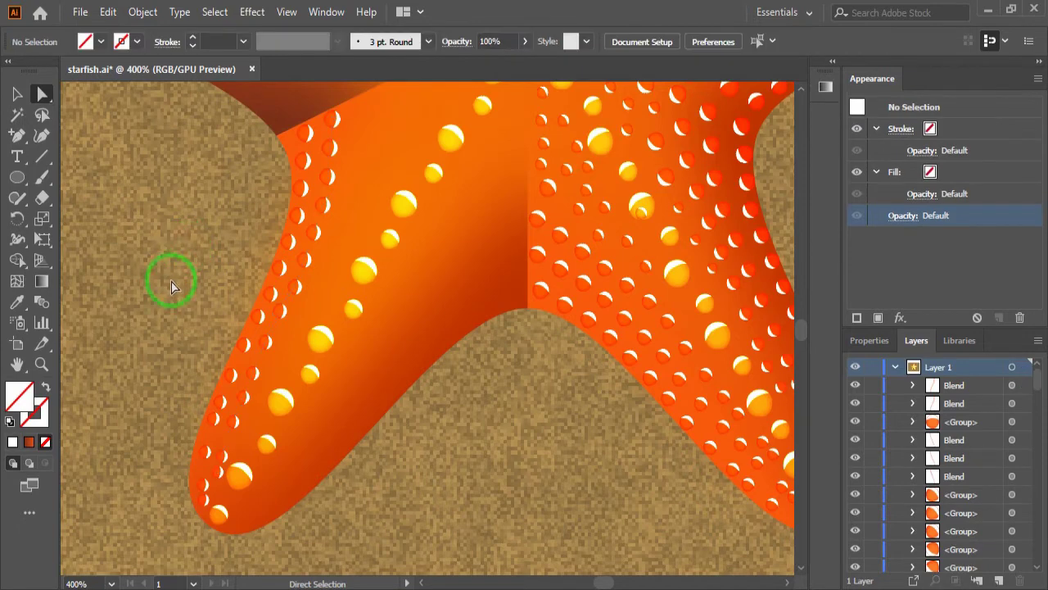
- Reshape the inner dot row's spine anchors so it follows the arm
left_click(370, 301)
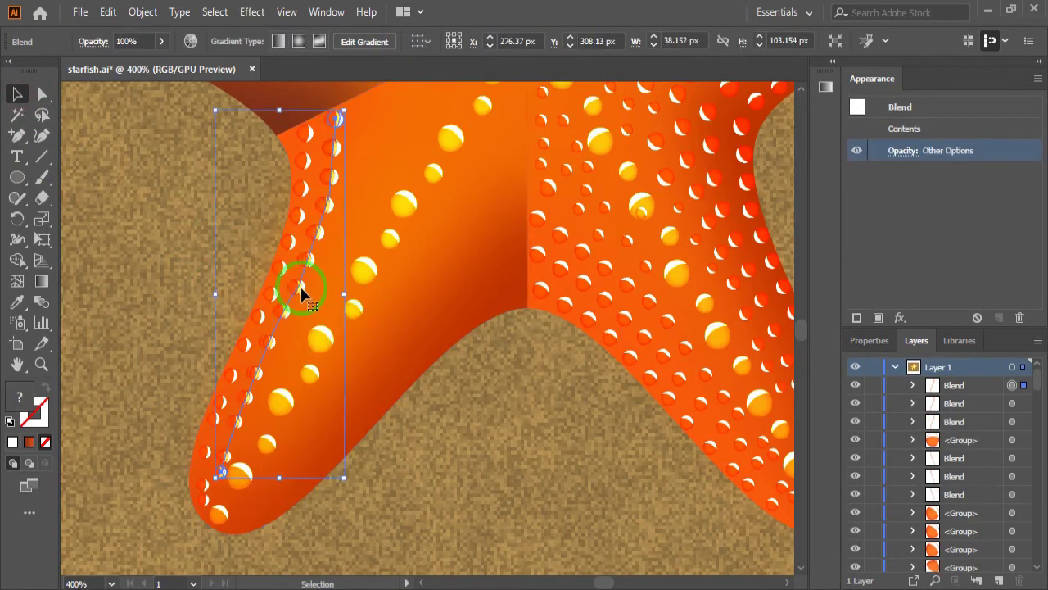
key("a")
left_click_drag(264, 433, 250, 460)
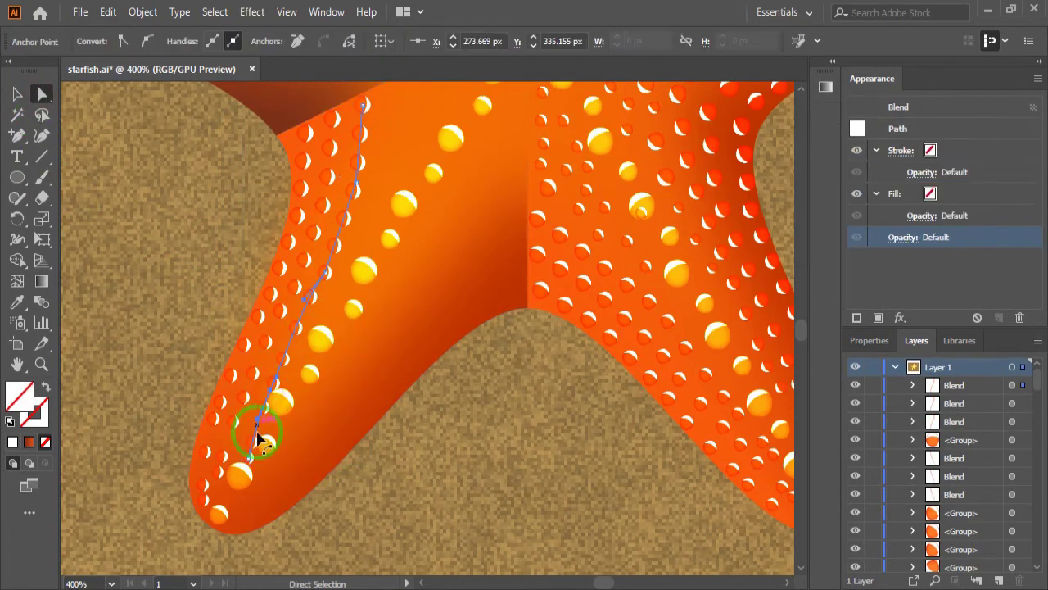
left_click_drag(271, 393, 312, 296)
left_click(312, 295)
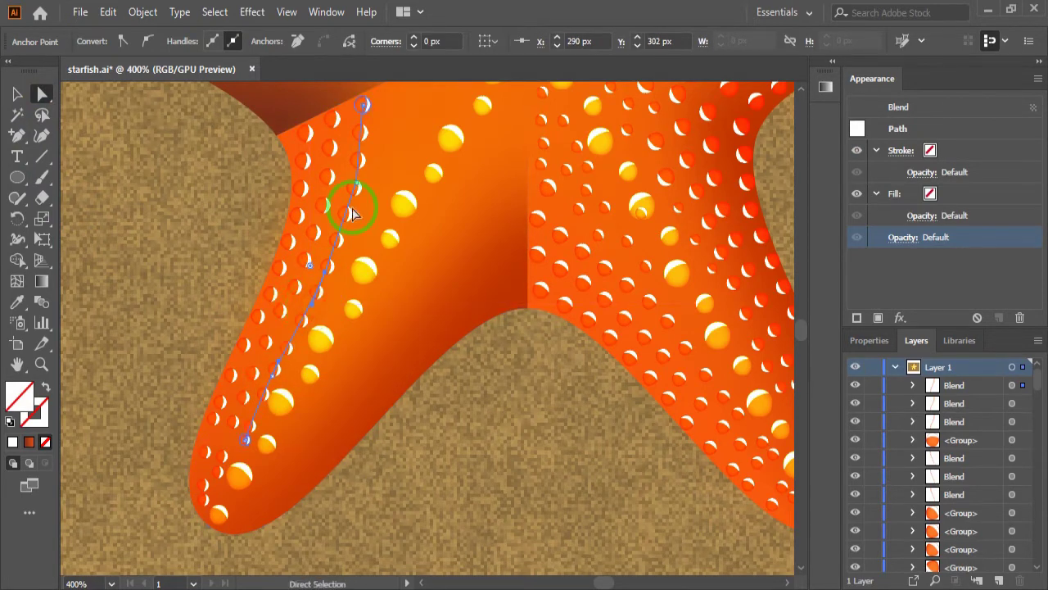
left_click(269, 395)
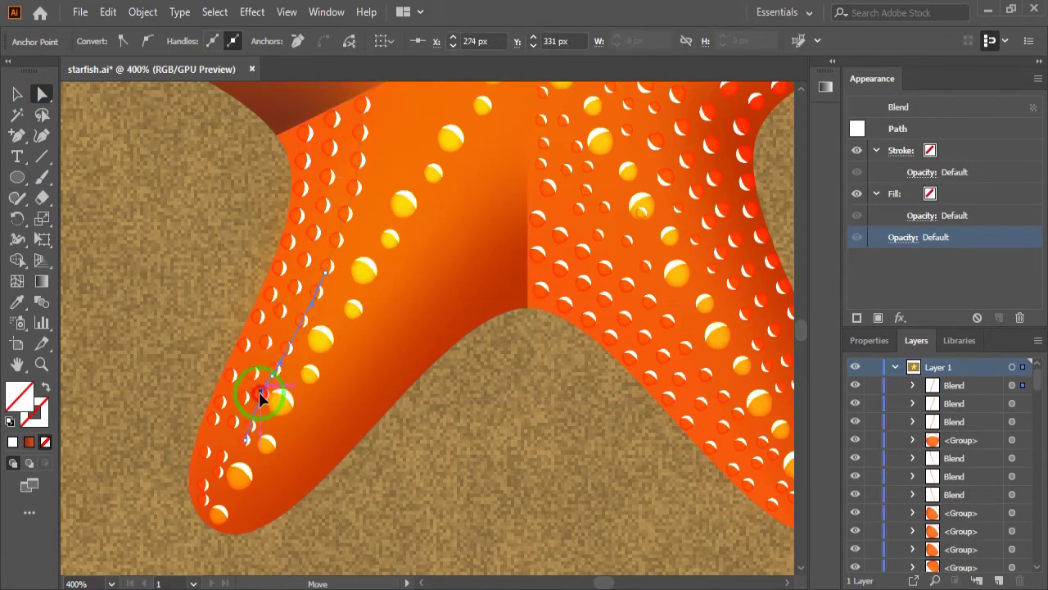
left_click(435, 467)
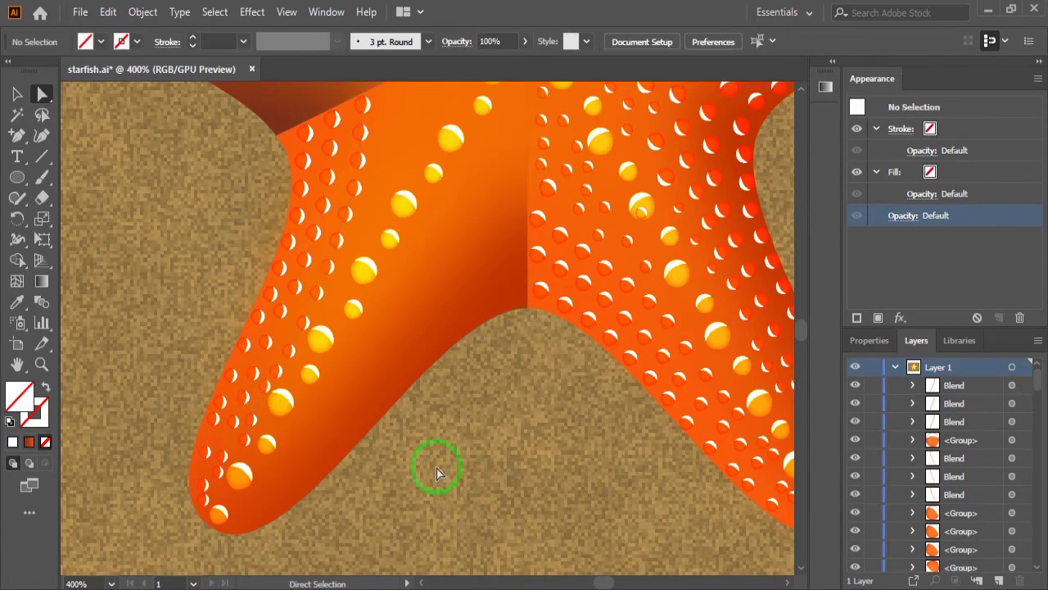
mouse_move(435, 467)
left_mouse_down()
mouse_move(452, 478)
mouse_move(398, 462)
left_mouse_up()
- Copy a small dot group into a gap on the arm and move dots into empty spots
left_click(434, 262)
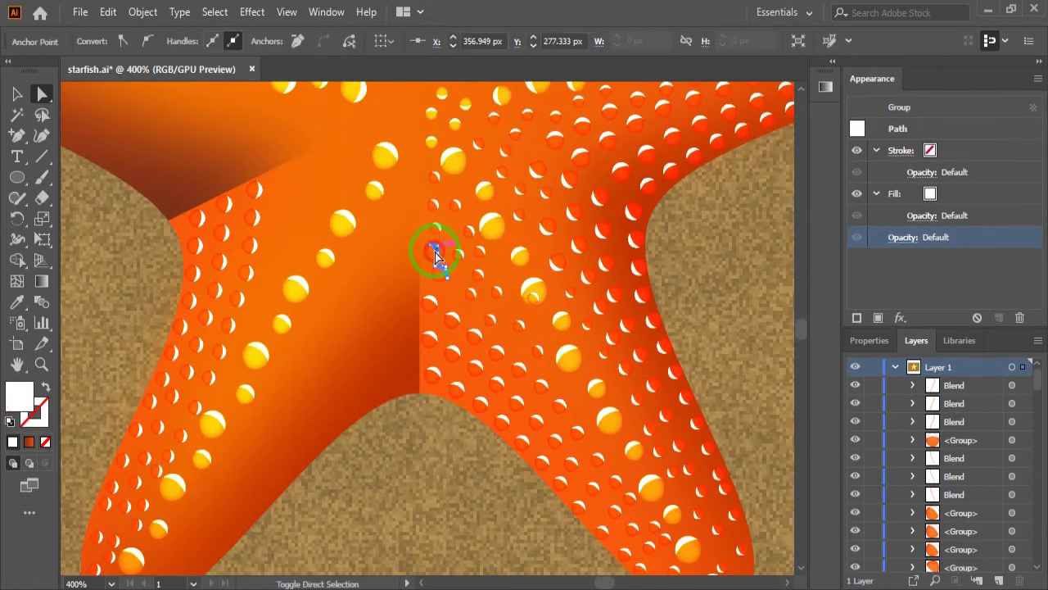
key("v")
left_click(435, 252)
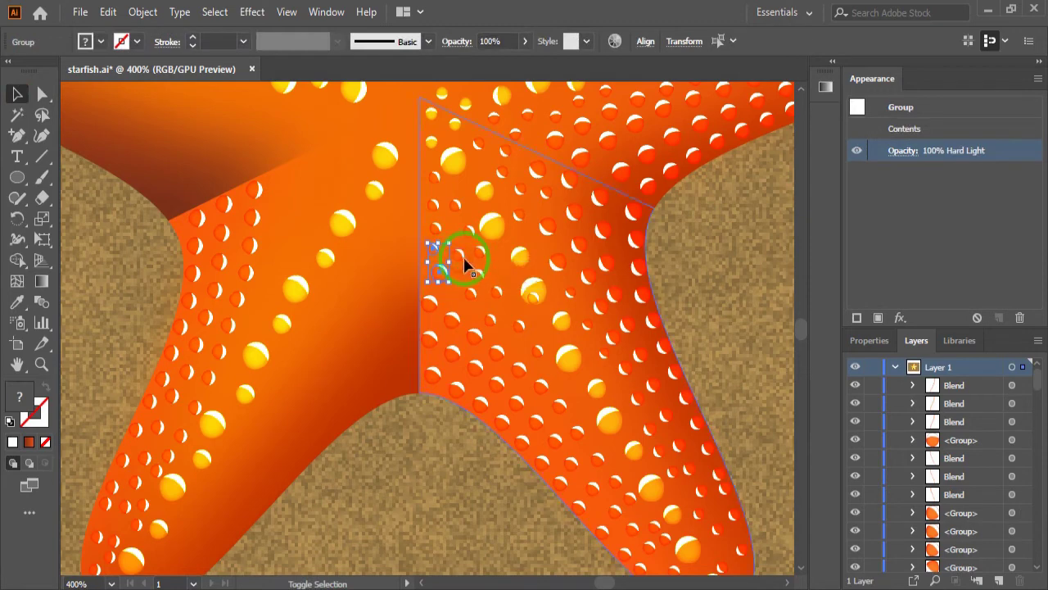
mouse_move(481, 282)
left_mouse_down()
mouse_move(409, 344)
mouse_move(319, 275)
mouse_move(294, 215)
mouse_move(325, 168)
left_mouse_up()
left_click(297, 178)
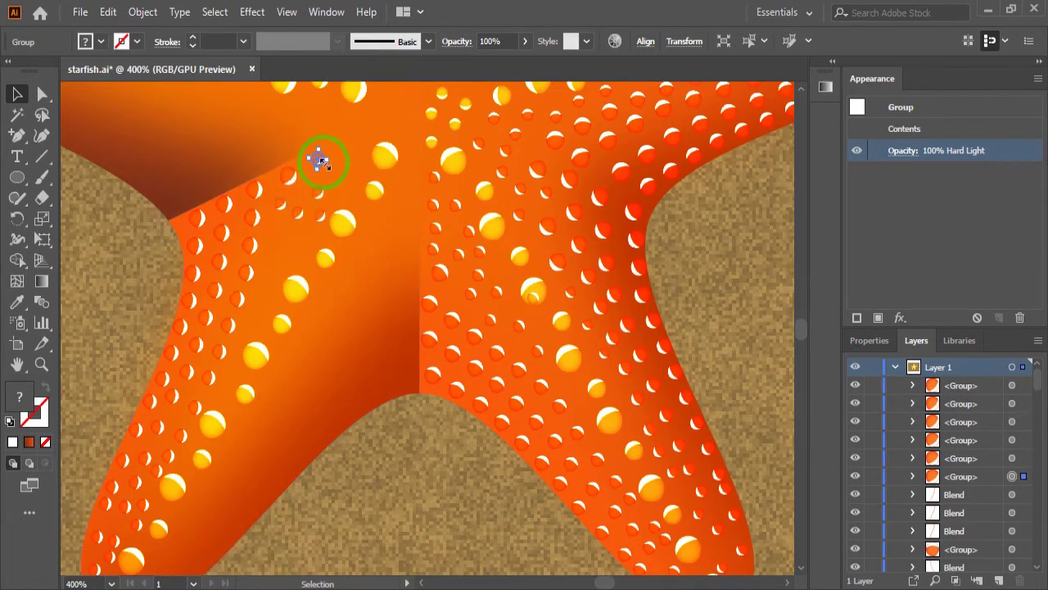
left_click_drag(319, 205, 319, 187)
left_click_drag(298, 245, 300, 210)
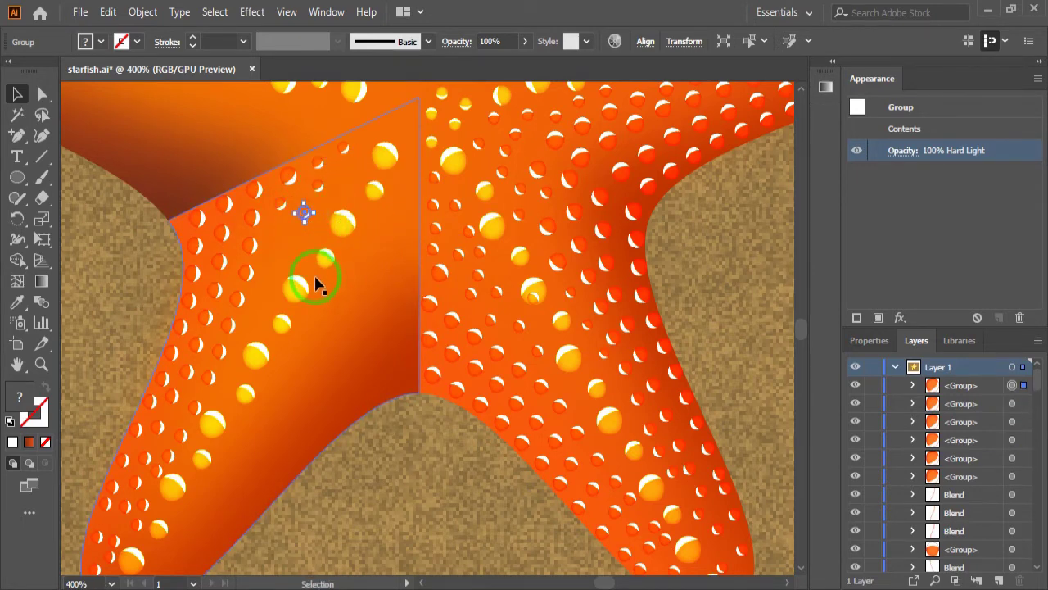
left_click_drag(316, 281, 286, 183)
mouse_move(393, 328)
left_mouse_down()
mouse_move(287, 250)
mouse_move(303, 214)
mouse_move(340, 187)
left_mouse_up()
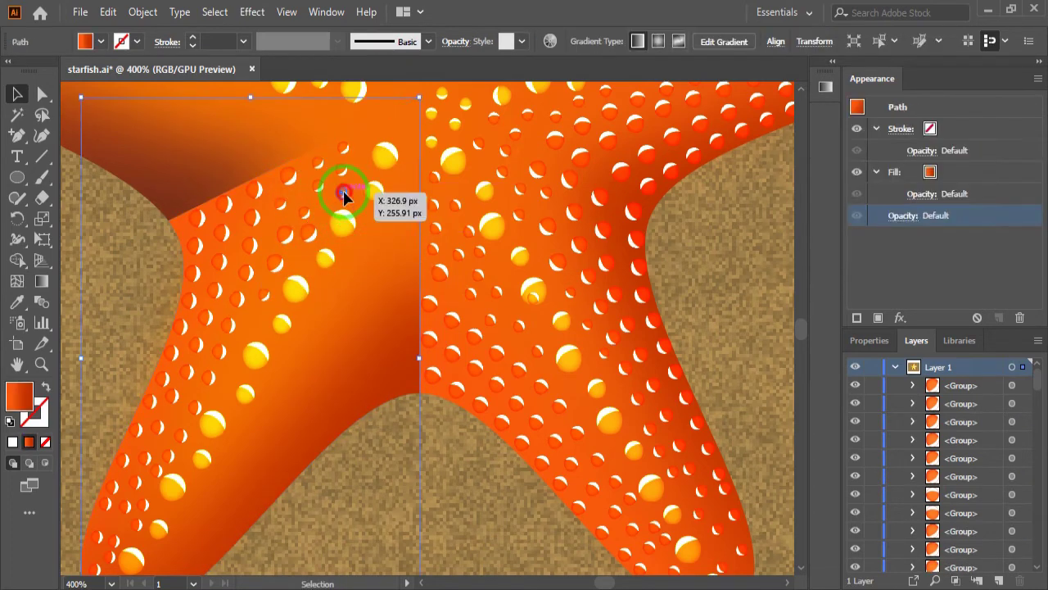
- Reposition more glossy dots, then move three selected dots left into the arm joint
left_click(263, 295)
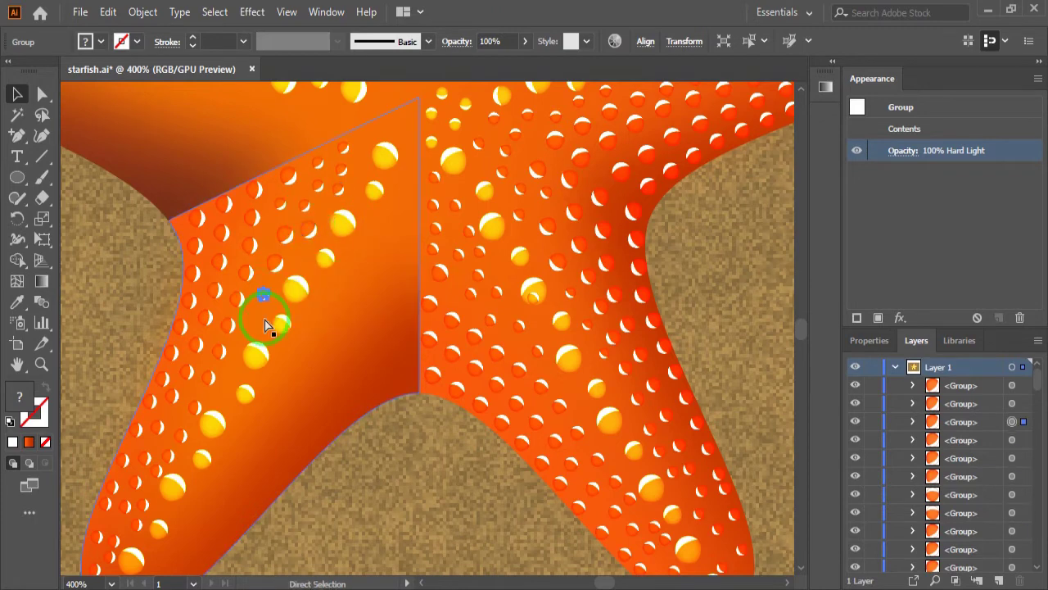
scroll(333, 345, "up", 3)
left_click_drag(300, 243, 303, 251)
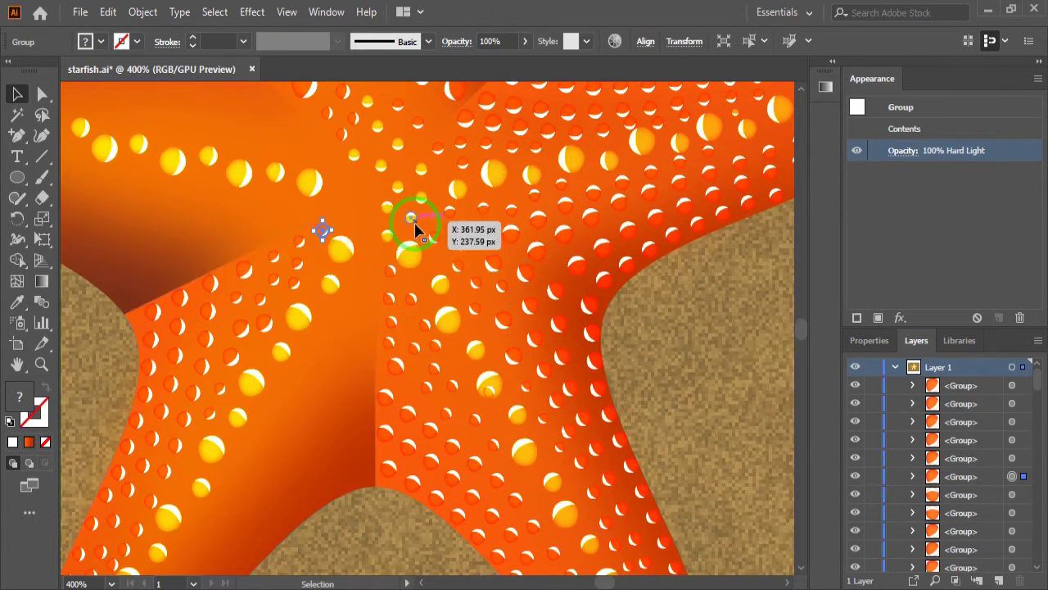
left_click_drag(418, 245, 418, 184)
scroll(421, 205, "up", 2)
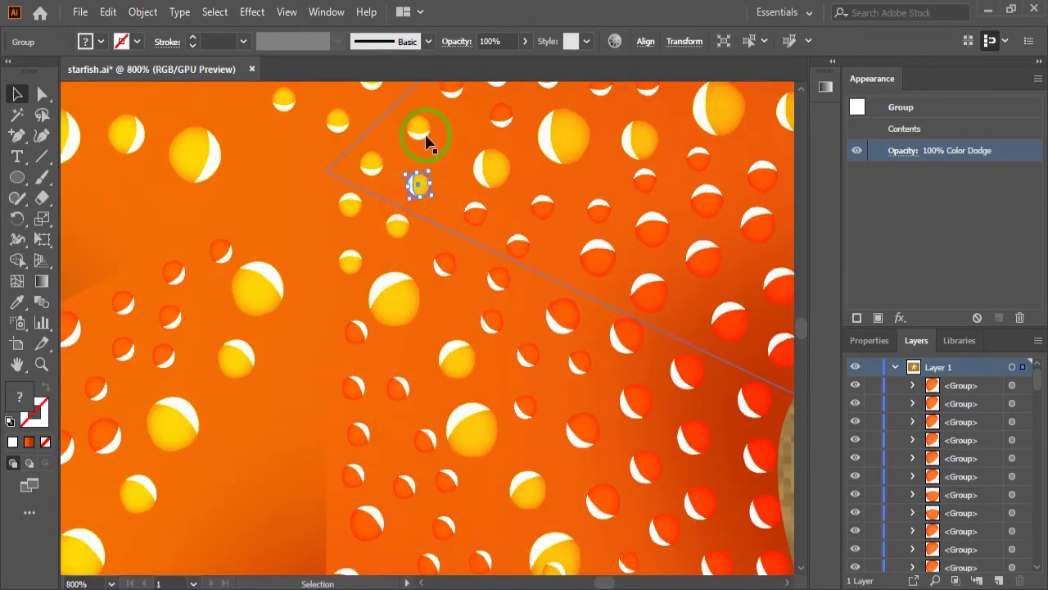
left_click_drag(396, 229, 417, 233)
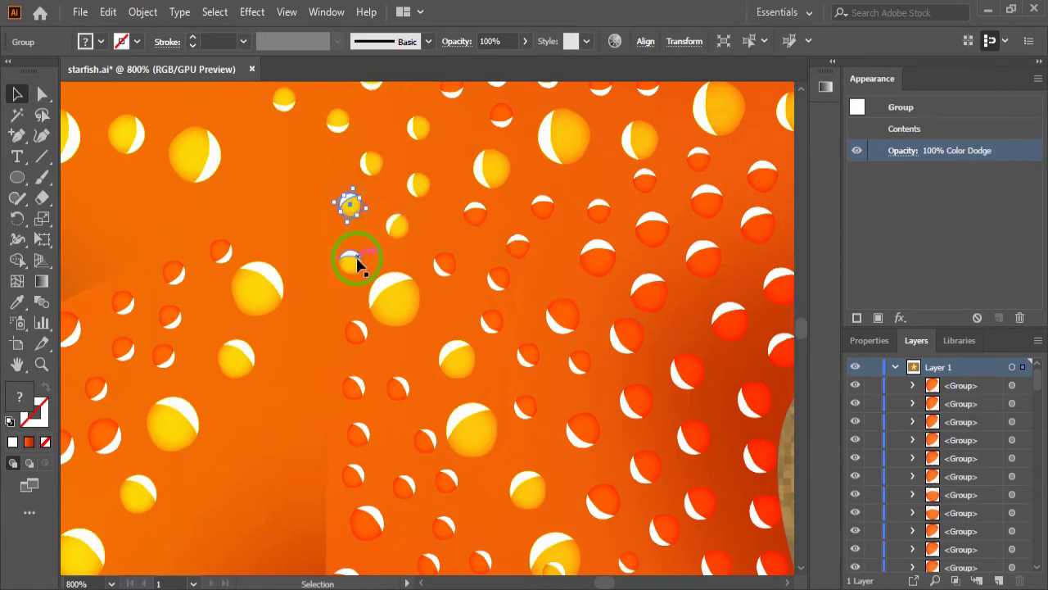
left_click(397, 226, "shift")
left_click(350, 205, "shift")
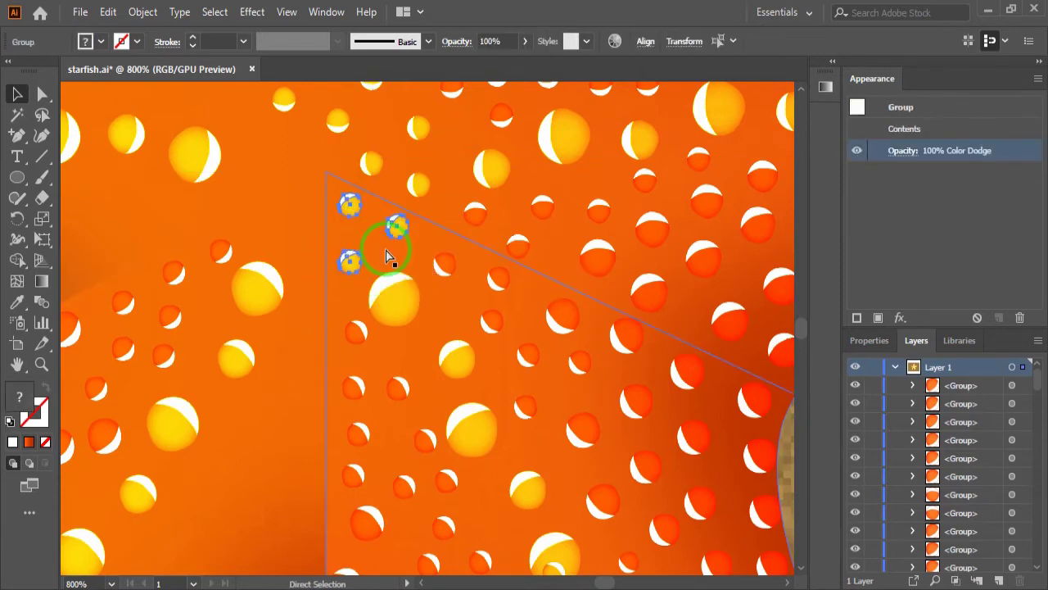
mouse_move(409, 283)
left_mouse_down()
mouse_move(328, 285)
mouse_move(325, 322)
left_mouse_up()
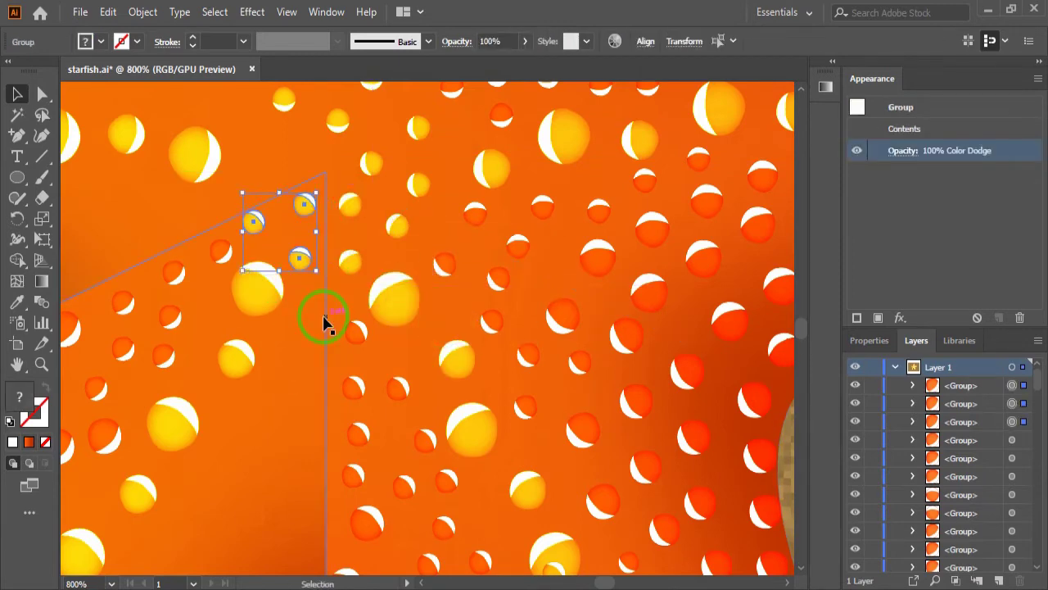
left_click(321, 323)
scroll(323, 311, "down", 5)
- Rotate a dot-row blend onto the lower-left arm and bend its spine along the lower edge
scroll(360, 327, "down", 3)
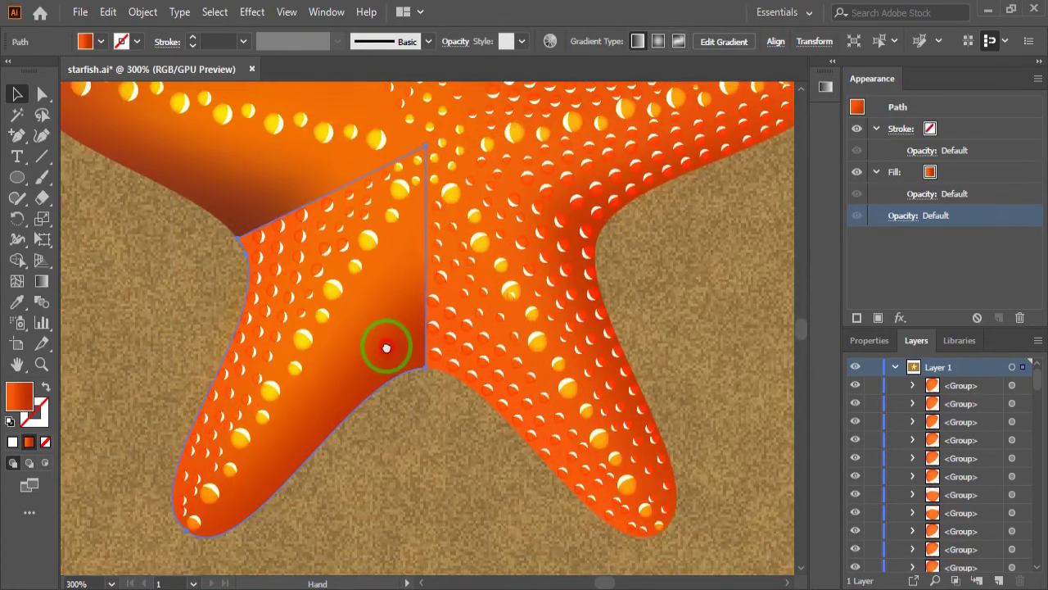
left_click(587, 252)
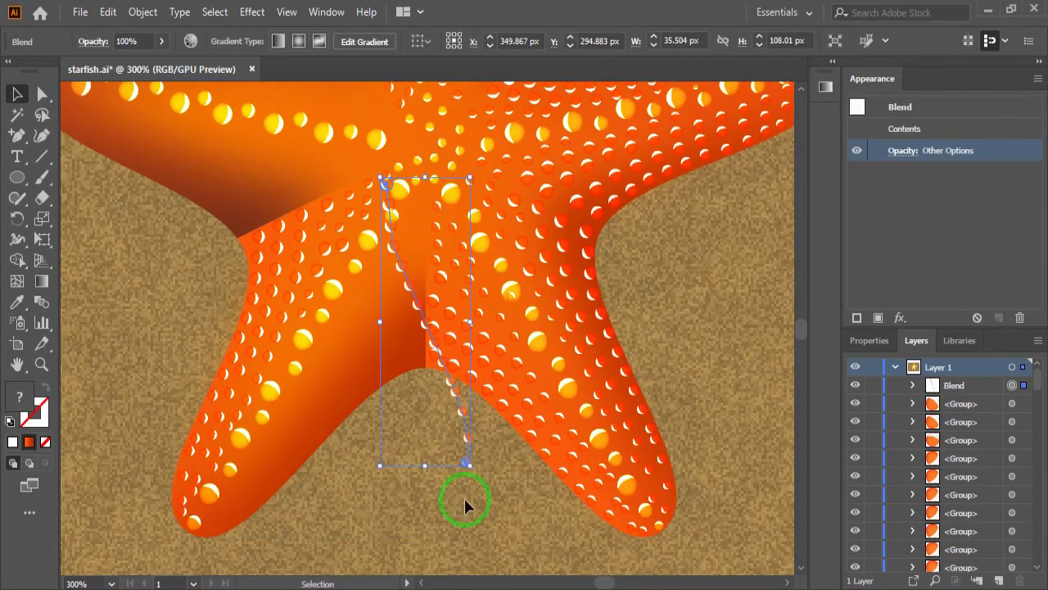
mouse_move(365, 465)
left_mouse_down()
mouse_move(352, 447)
mouse_move(304, 461)
left_mouse_up()
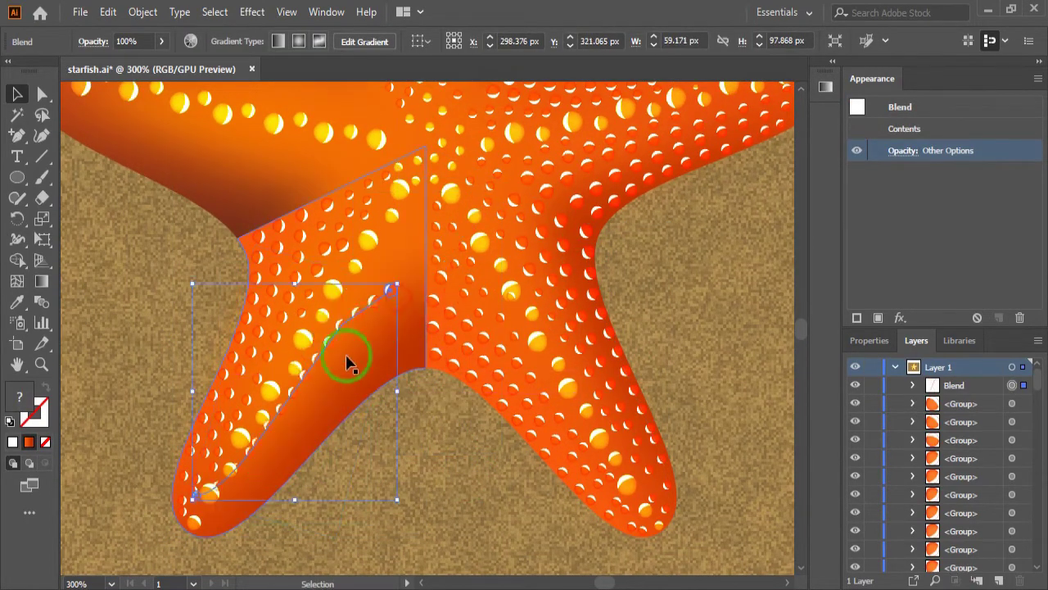
left_click_drag(328, 386, 332, 397)
left_click(43, 93)
left_click(273, 480)
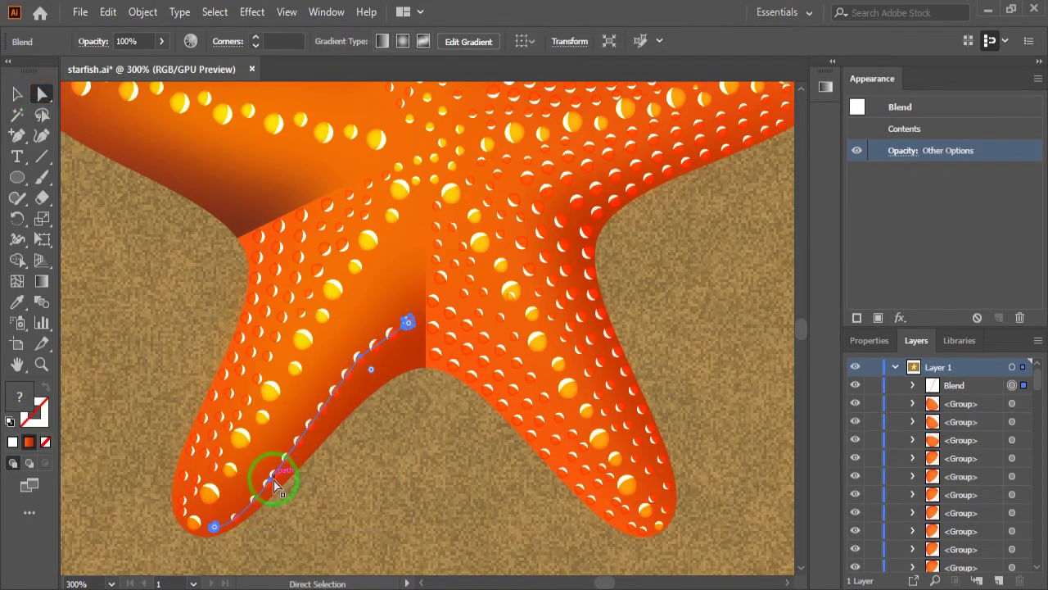
scroll(379, 499, "up", 1)
scroll(375, 464, "up", 1)
left_click(145, 543)
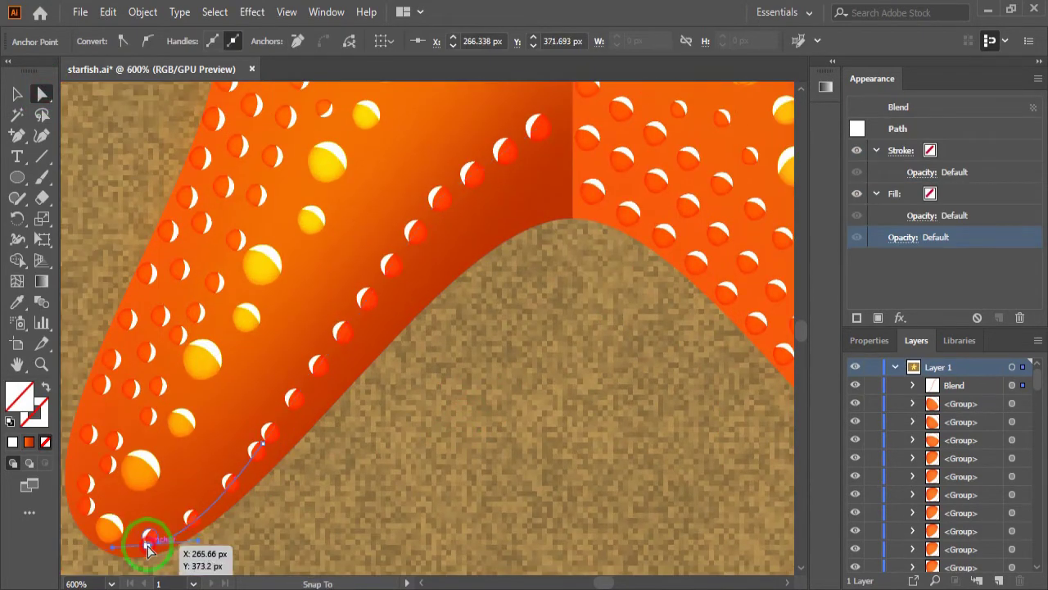
left_click_drag(264, 452, 277, 450)
left_click_drag(447, 237, 468, 234)
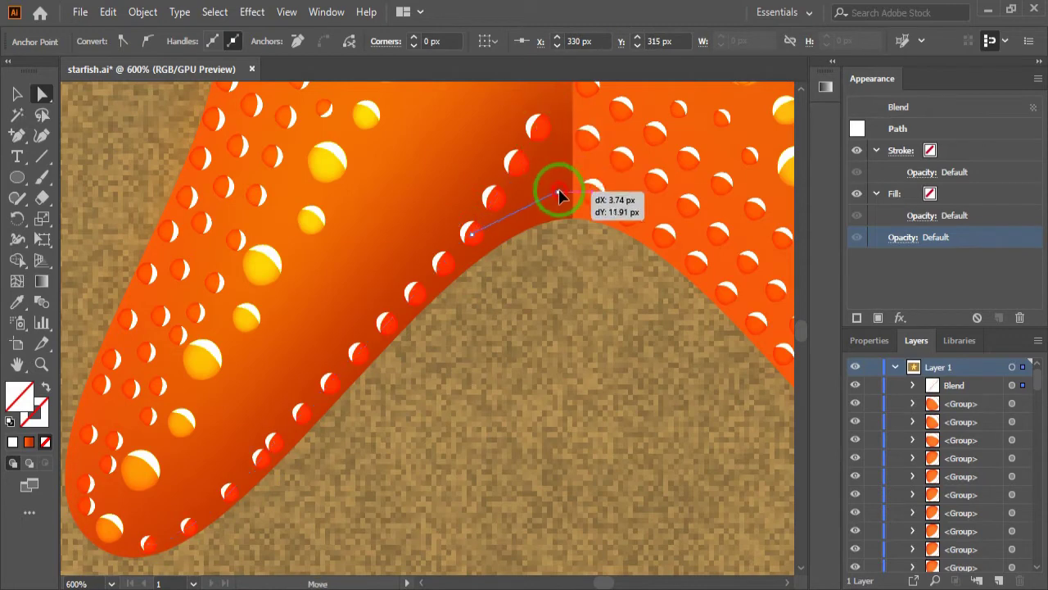
left_click_drag(538, 129, 556, 191)
- Duplicate the dot row slightly higher and reshape the copy's spine to follow the arm
key("v")
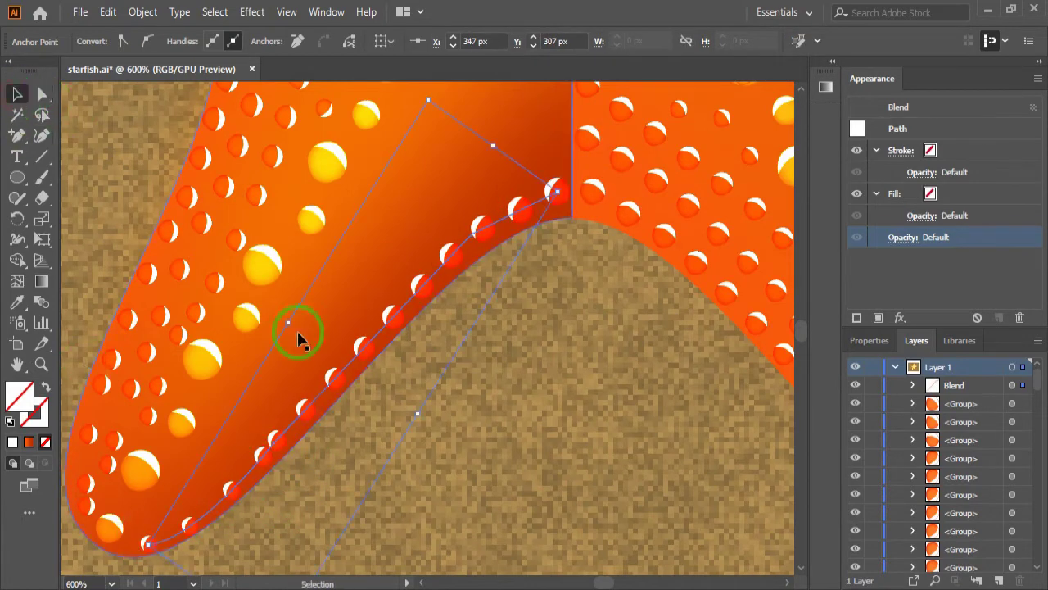
left_click(395, 323)
key("ctrl+c")
key("ctrl+f")
key("Up")
key("Up")
key("Up")
key("Right")
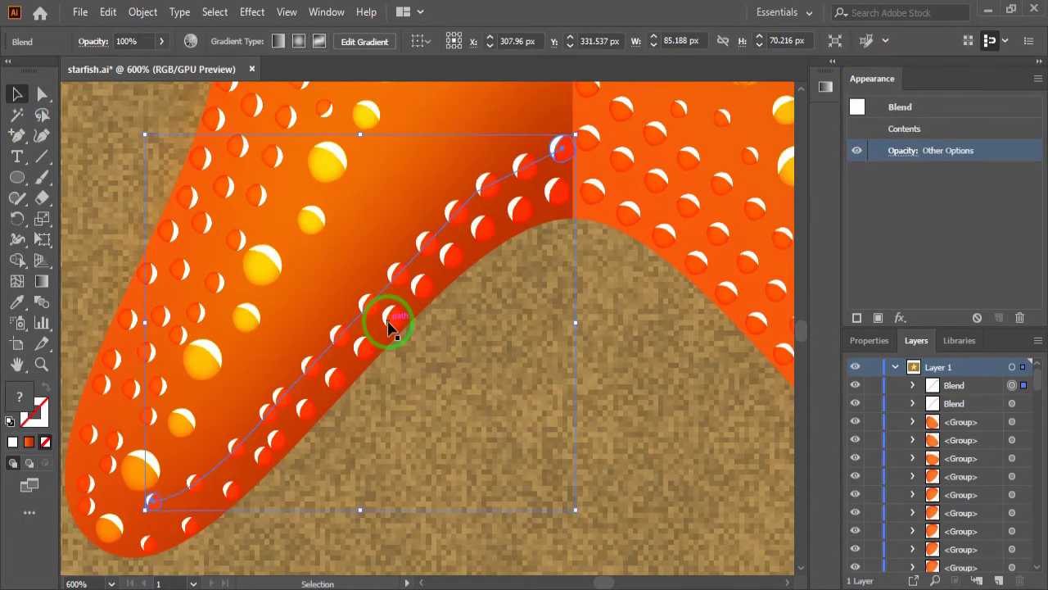
key("a")
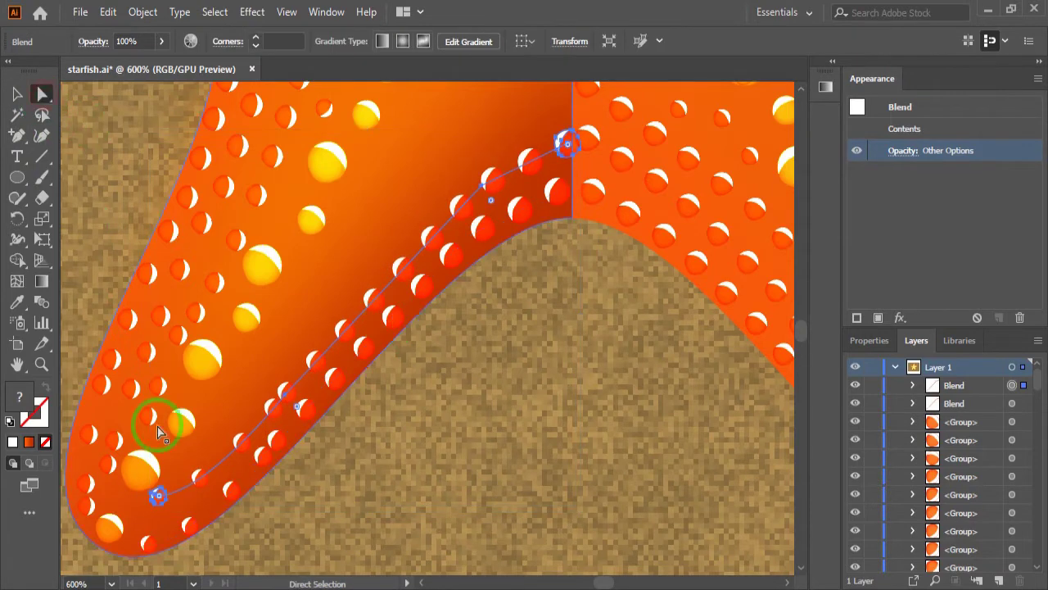
left_click(285, 398)
left_click_drag(565, 145, 550, 131)
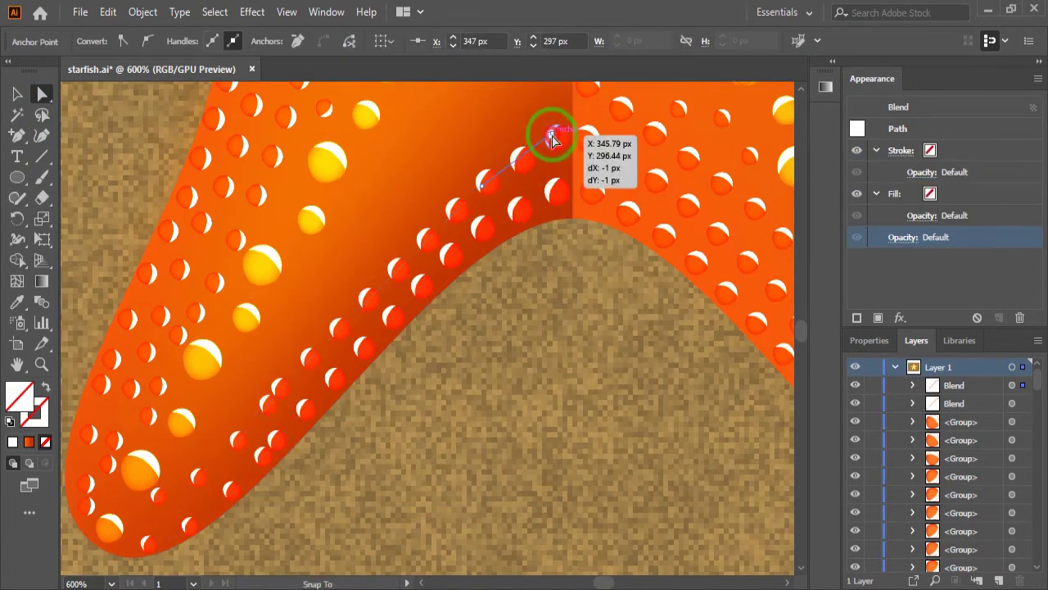
left_click_drag(161, 504, 154, 506)
left_click_drag(279, 390, 279, 378)
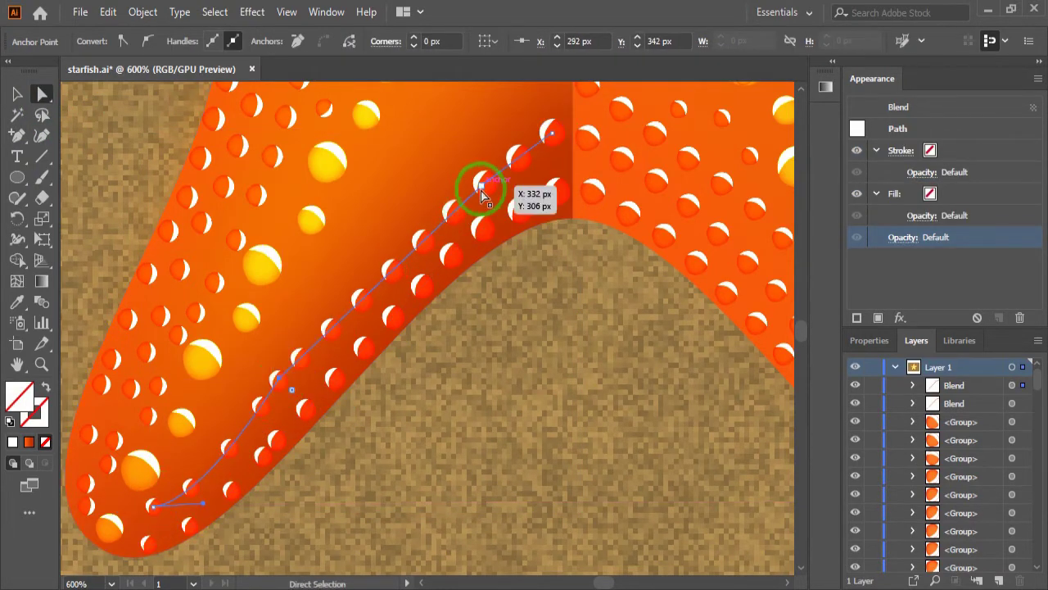
left_click_drag(481, 185, 479, 182)
left_click(355, 468)
- Add an anchor to the dot row's spine and pull it down-left to bend the row
key("v")
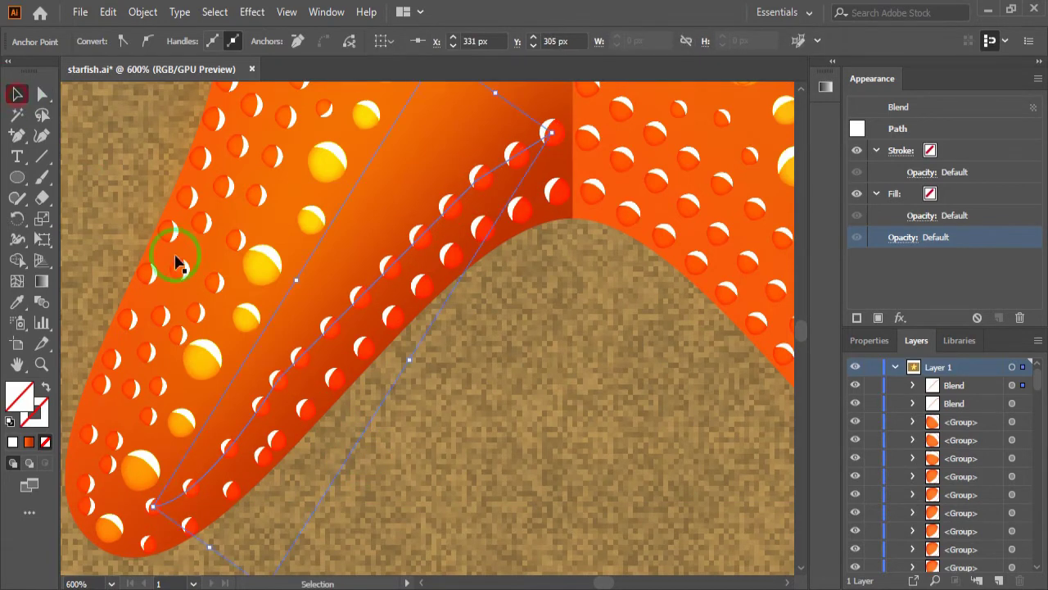
left_click(327, 326)
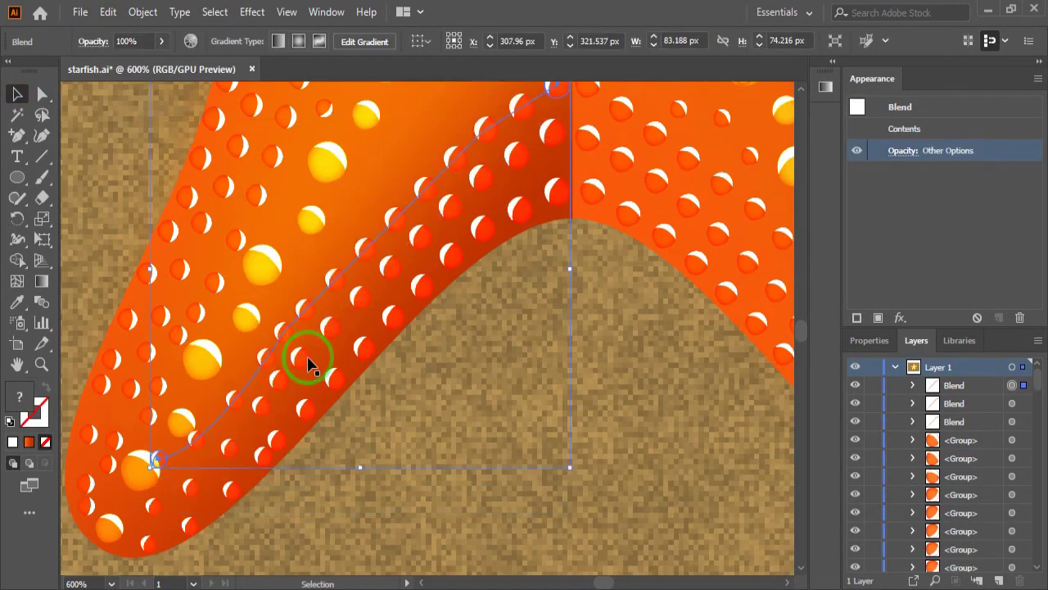
left_click(43, 94)
left_click_drag(154, 463, 177, 460)
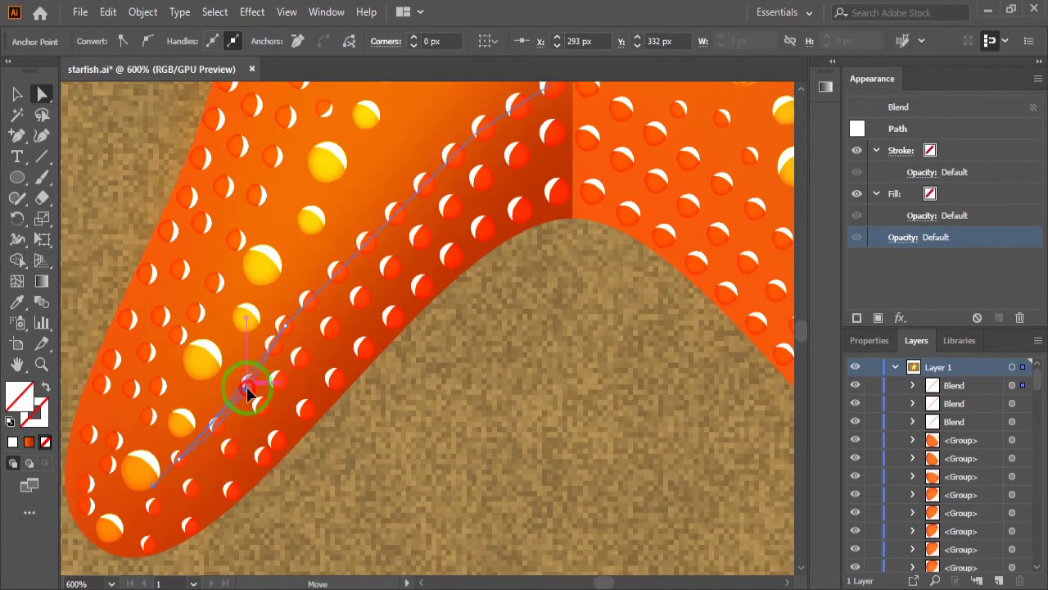
left_click_drag(246, 374, 302, 314)
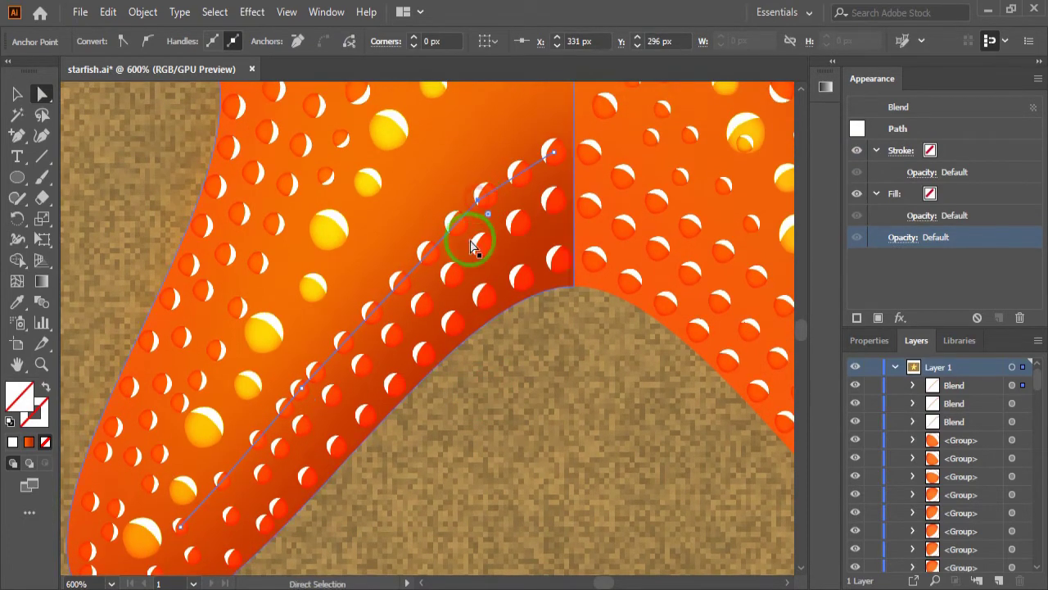
key("plus")
left_click(334, 356)
left_click(42, 95)
left_click(334, 354)
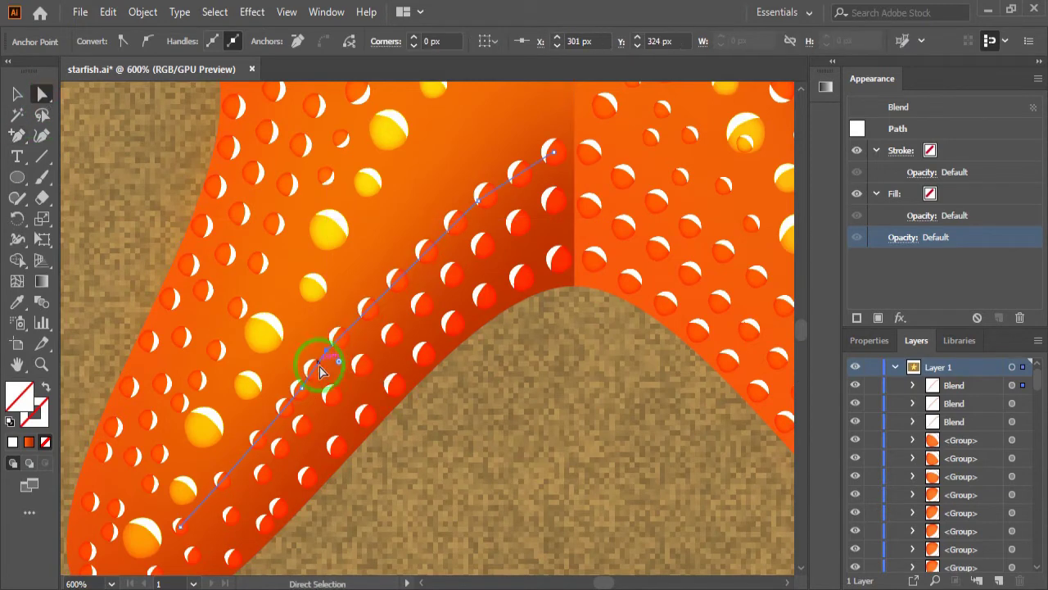
left_click_drag(333, 354, 298, 380)
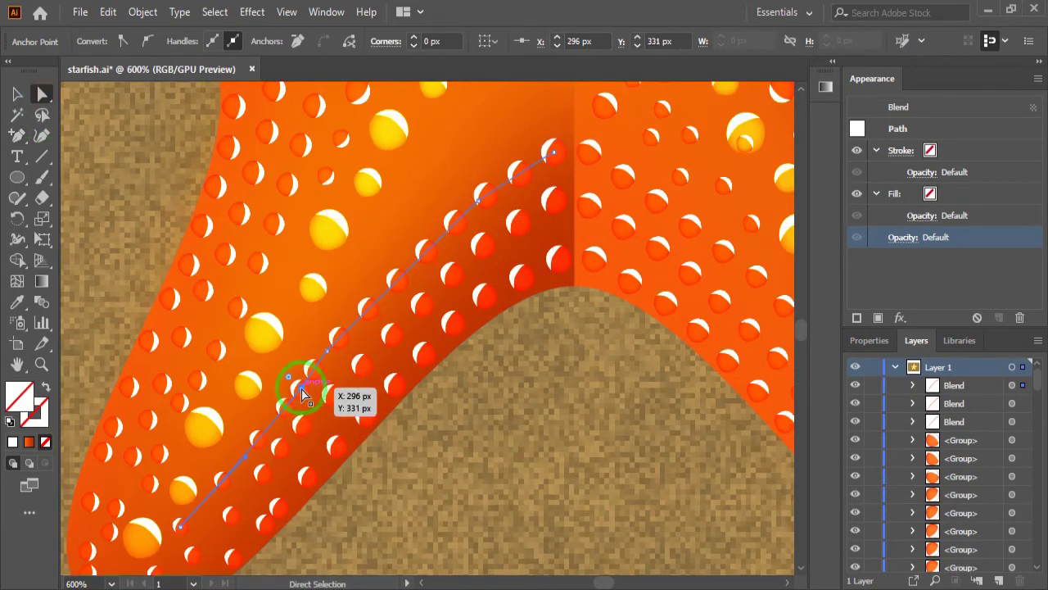
left_click(546, 362)
scroll(163, 221, "up", 3)
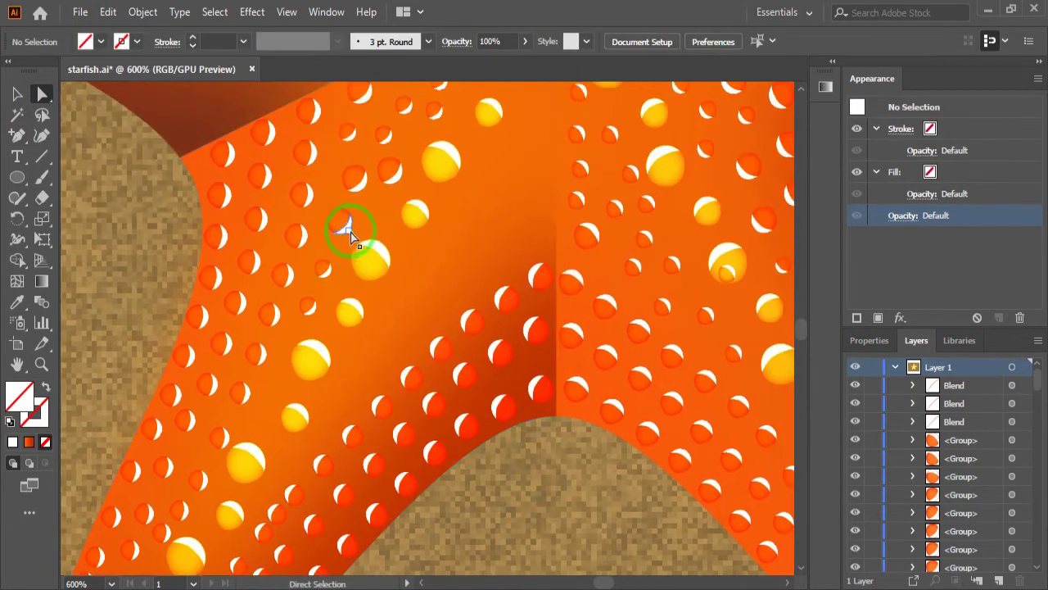
- Rotate the tall vertical dot column to horizontal and move it left across the arm
scroll(350, 236, "right", 5)
key("v")
left_click(625, 238)
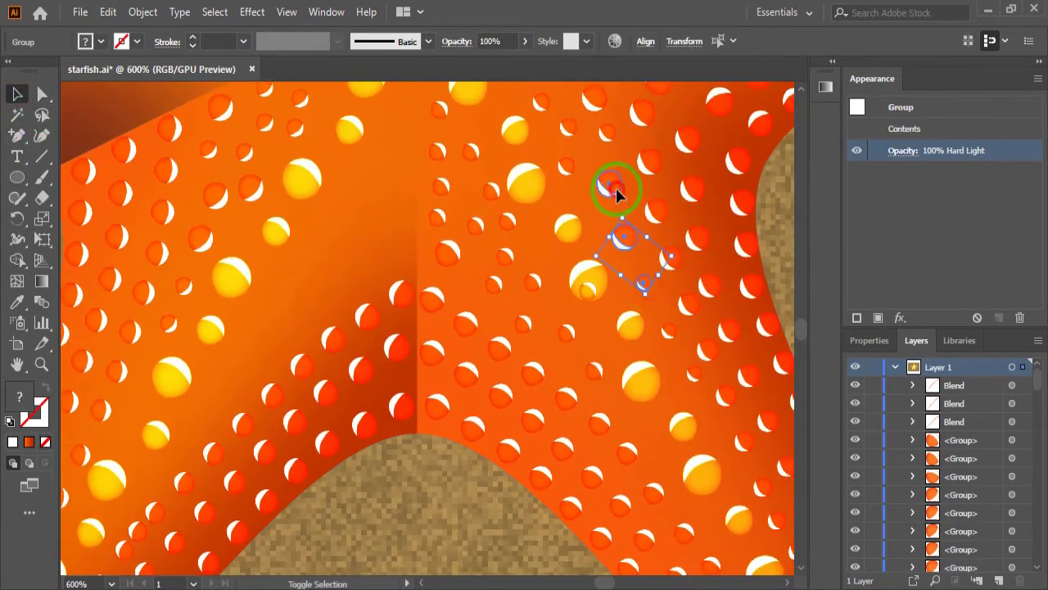
scroll(616, 191, "up", 3)
scroll(585, 246, "right", 2)
left_click(557, 212)
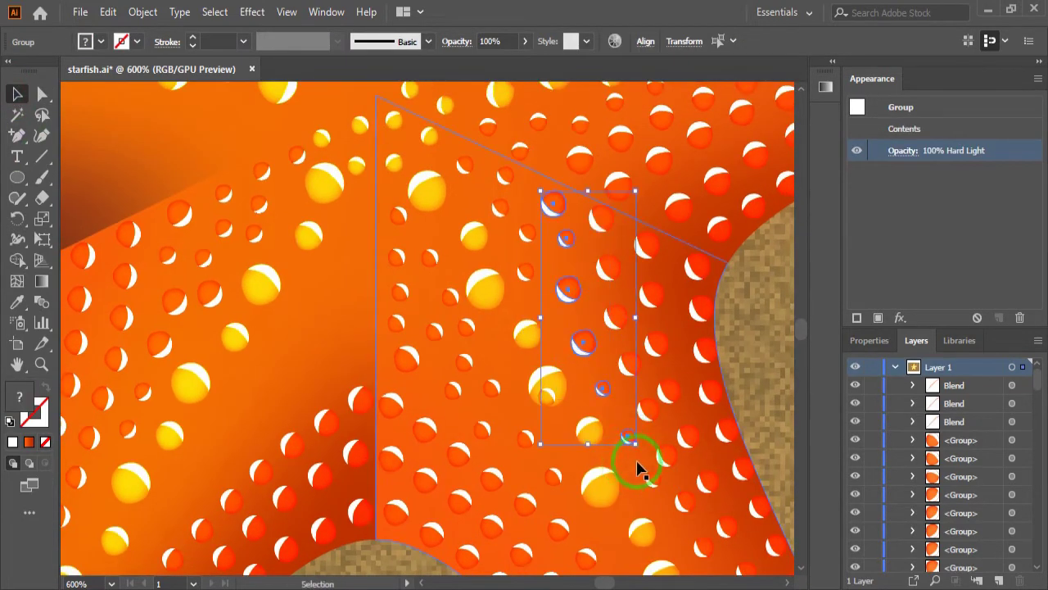
left_click_drag(638, 469, 612, 205)
mouse_move(659, 299)
left_mouse_down()
mouse_move(388, 320)
mouse_move(323, 375)
left_mouse_up()
- Reposition the small dot groups into the bare gaps on the arm
scroll(375, 543, "down", 3)
left_click(375, 542)
left_click_drag(252, 342, 409, 294)
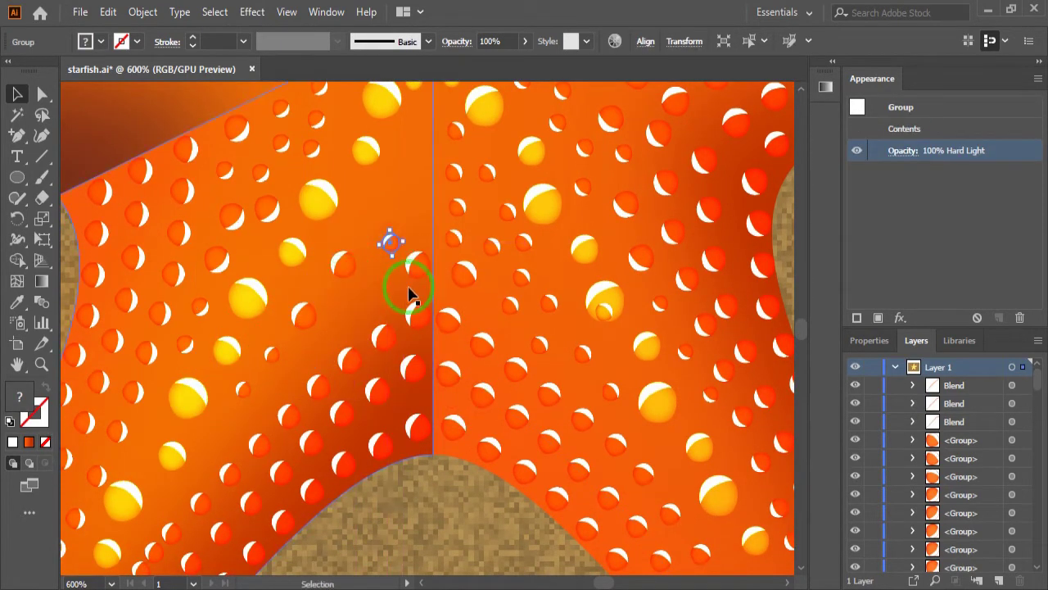
scroll(368, 319, "down", 2)
scroll(322, 343, "left", 1)
left_click_drag(316, 296, 258, 385)
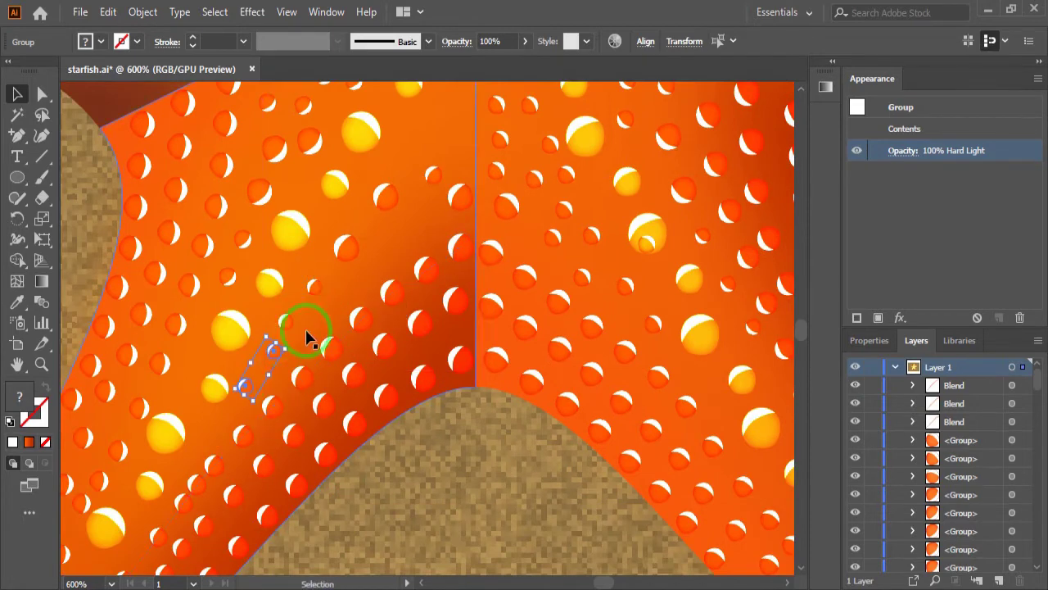
left_click_drag(317, 348, 270, 370)
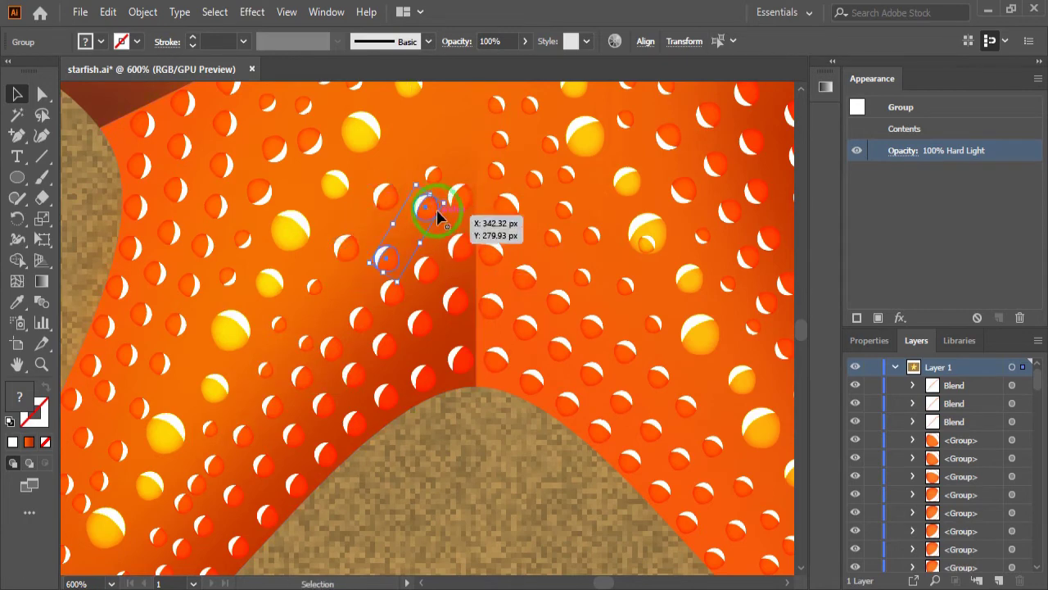
left_click_drag(380, 242, 425, 218)
mouse_move(420, 293)
left_mouse_down()
mouse_move(321, 297)
mouse_move(383, 301)
left_mouse_up()
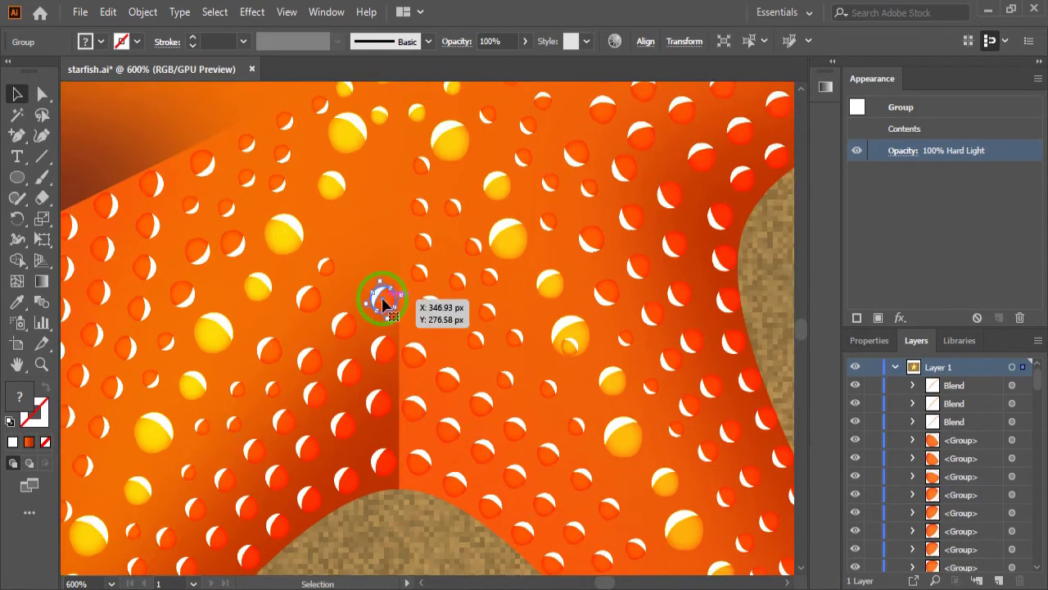
- Drop the small dot pair into an empty gap and nudge a single dot into a free spot
mouse_move(420, 281)
left_mouse_down()
mouse_move(383, 300)
mouse_move(386, 229)
left_mouse_up()
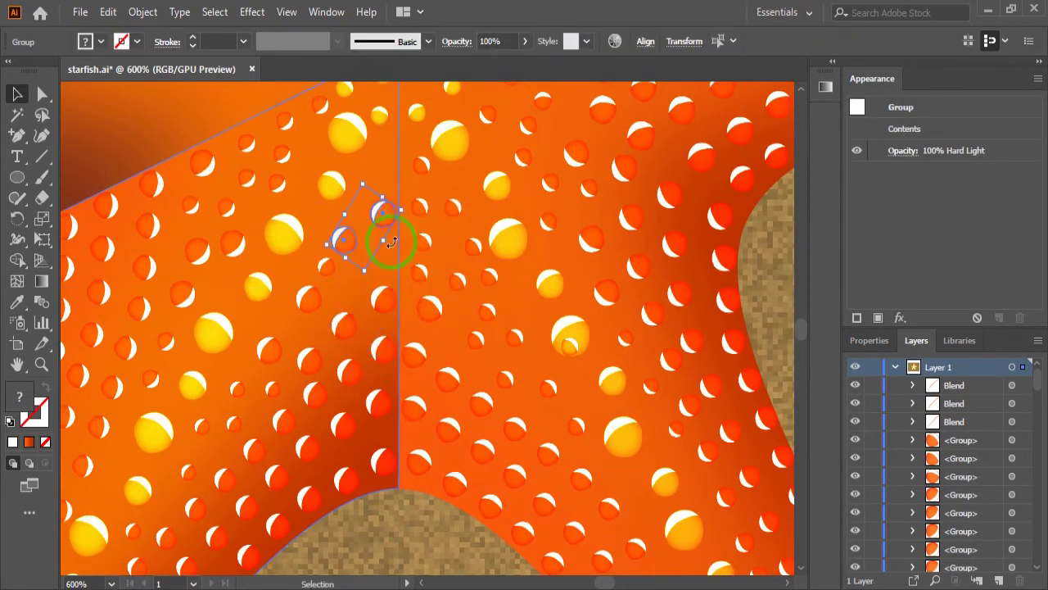
left_click(347, 240)
left_click(385, 228)
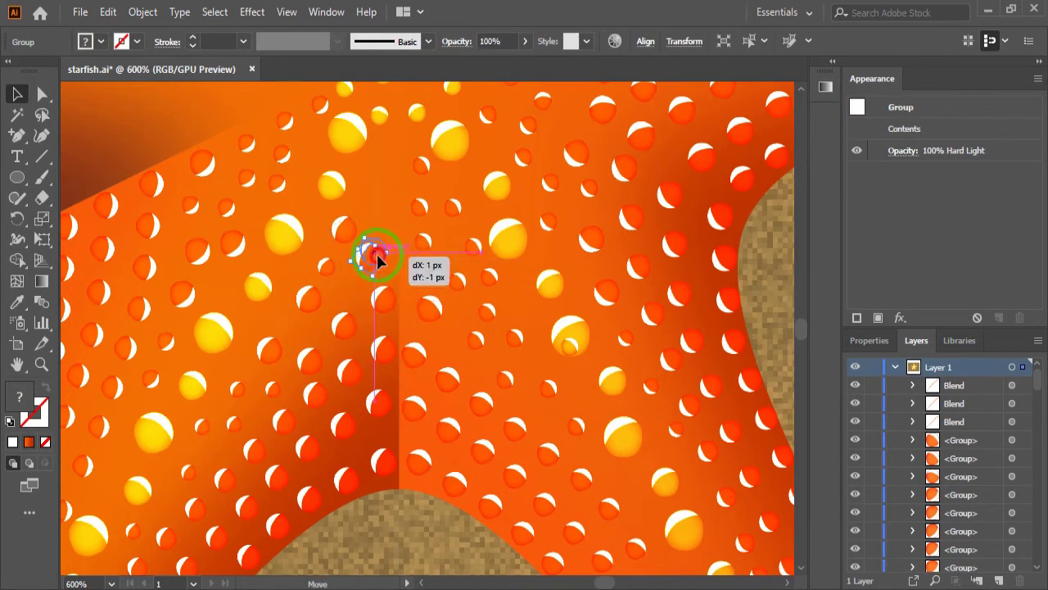
mouse_move(381, 204)
left_mouse_down()
mouse_move(379, 194)
mouse_move(379, 234)
mouse_move(374, 175)
mouse_move(369, 199)
left_mouse_up()
left_click(382, 204)
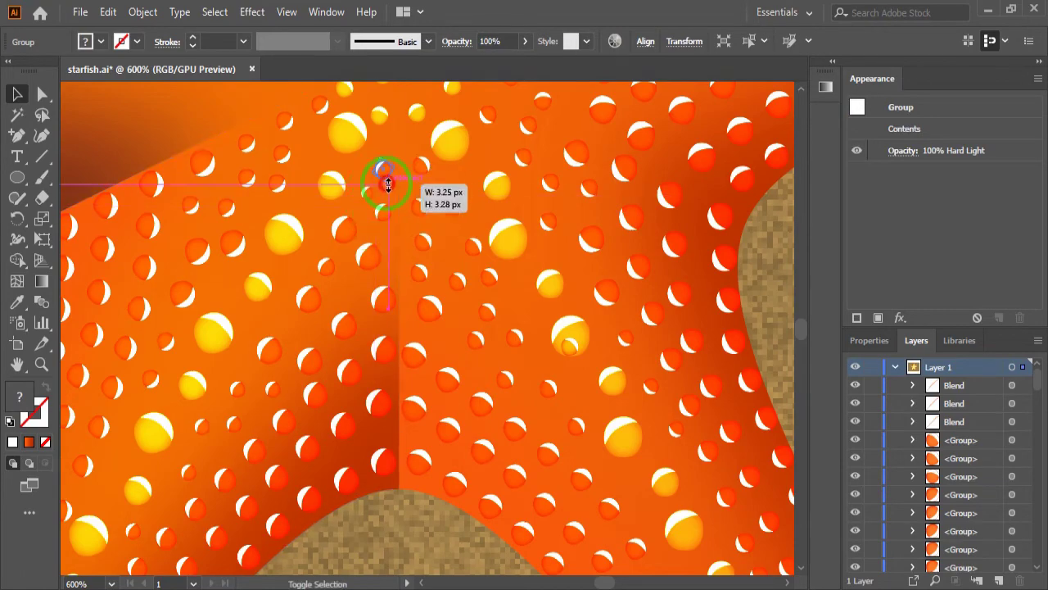
left_click_drag(388, 184, 366, 313)
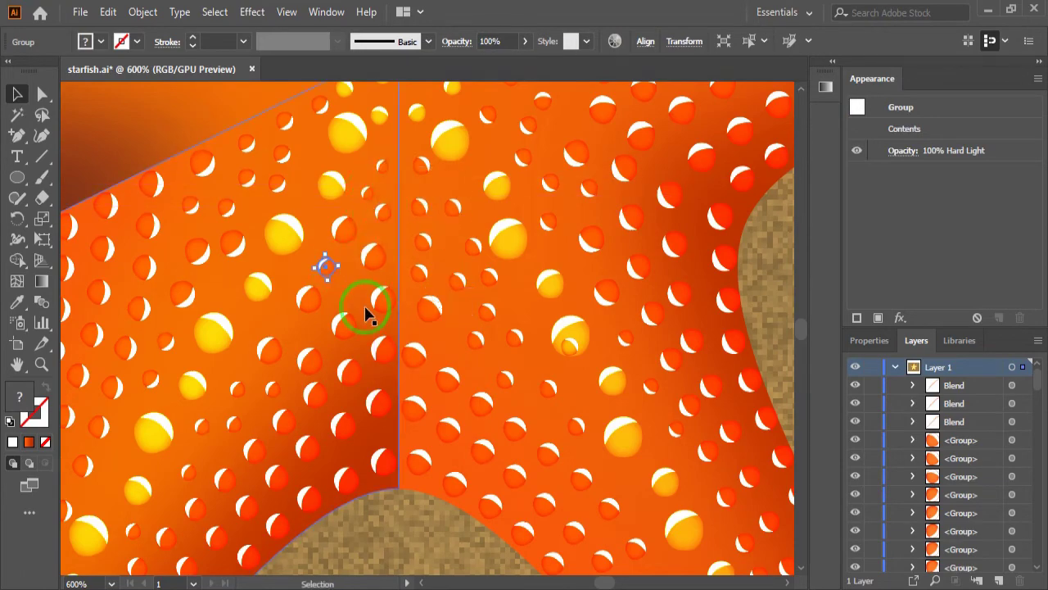
key("Up")
key("Right")
key("Right")
- Rotate the small dot groups where the arms meet and move a copied dot into an empty spot
key("ctrl+0")
key("ctrl+shift+a")
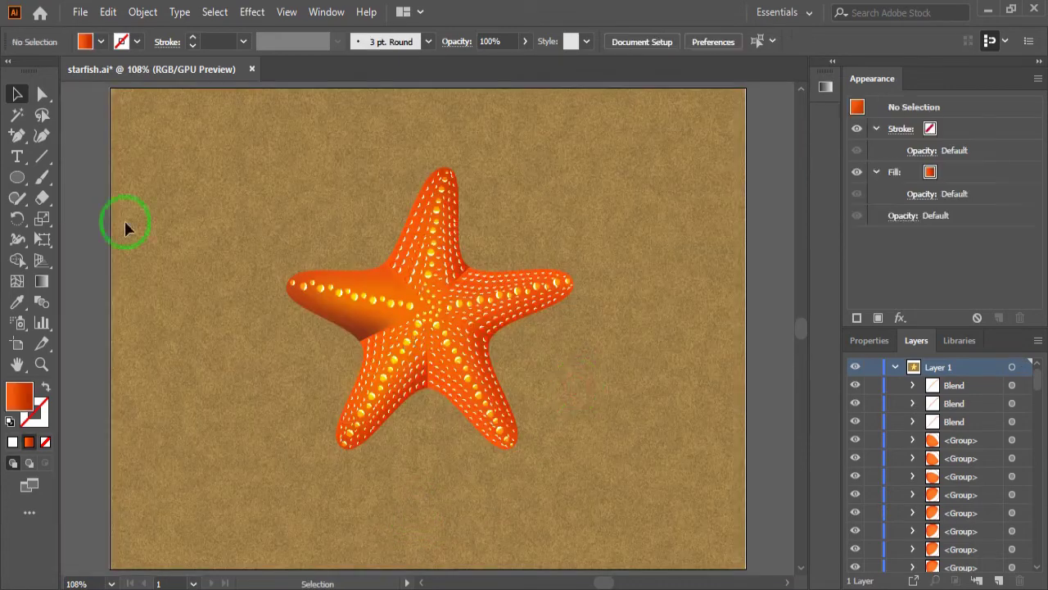
scroll(445, 286, "up", 3)
scroll(524, 262, "up", 1)
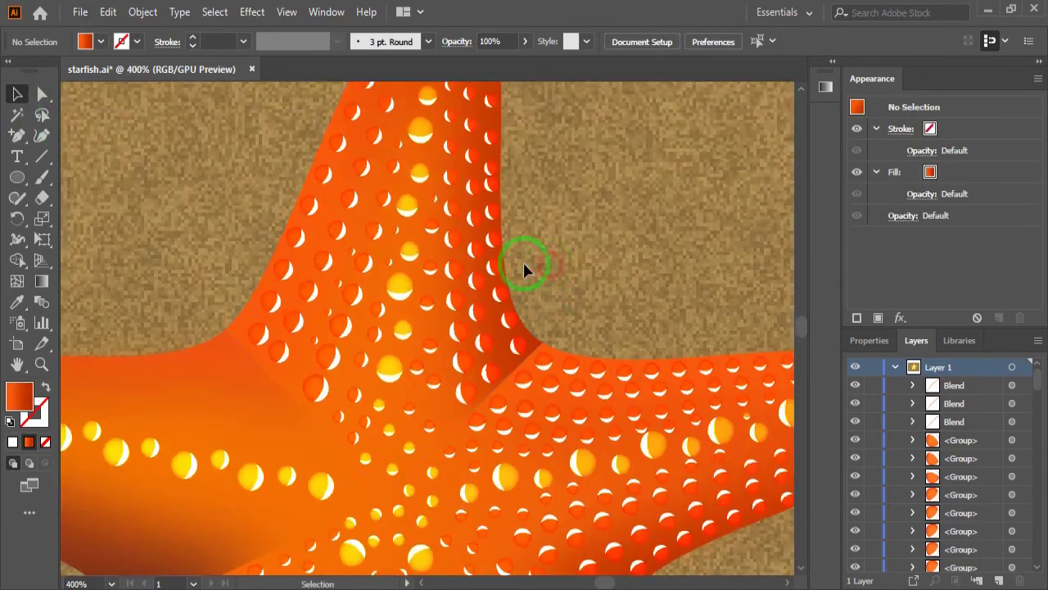
left_click(438, 233)
scroll(438, 234, "up", 2)
left_click_drag(438, 234, 424, 245)
left_click_drag(424, 316, 393, 319)
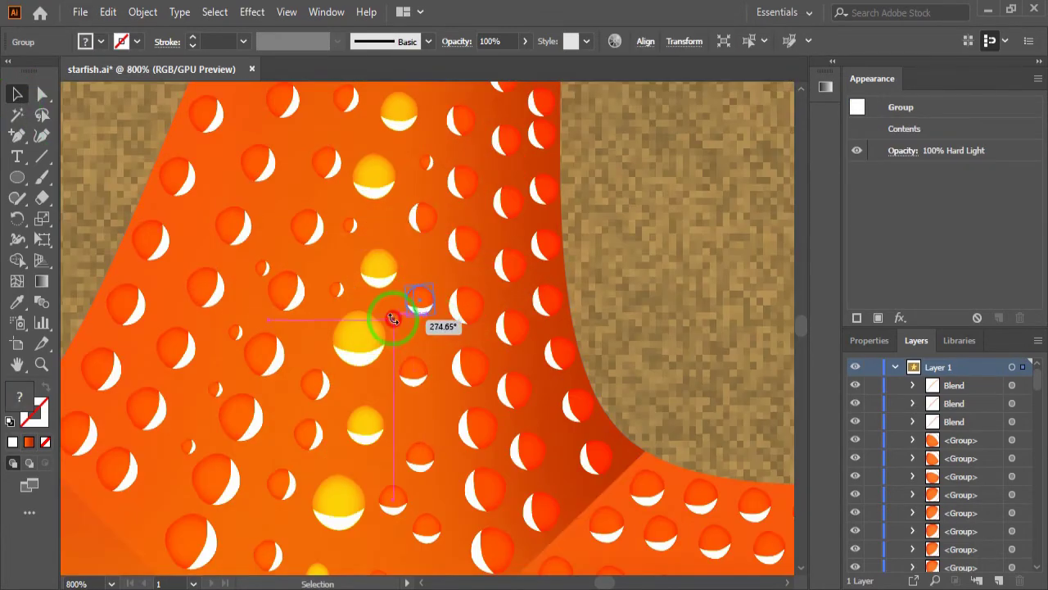
mouse_move(436, 434)
left_mouse_down()
mouse_move(434, 363)
mouse_move(403, 391)
left_mouse_up()
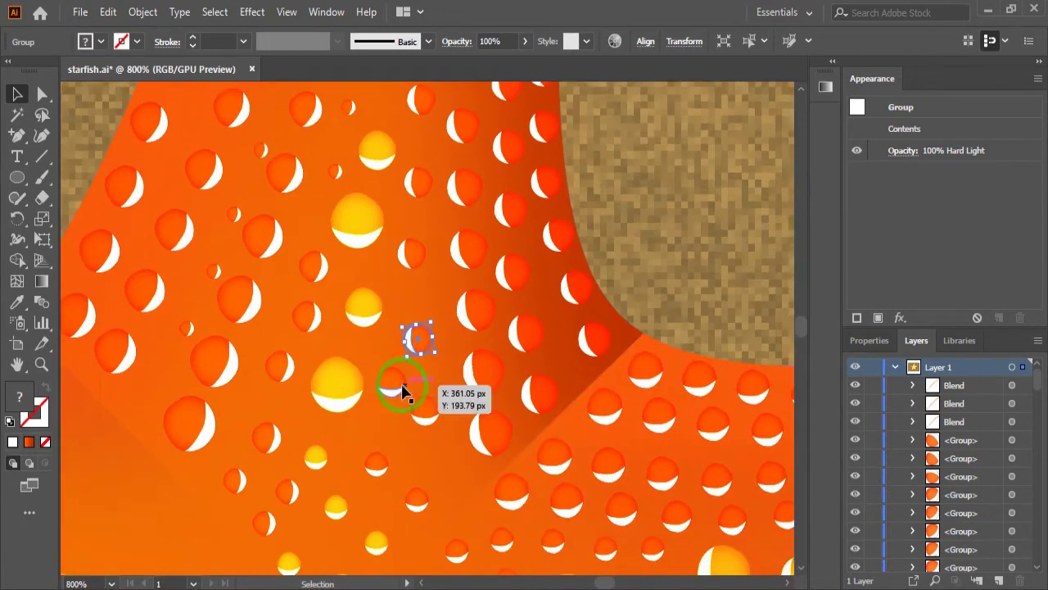
- Bring the upper-left arm into view and direct-select the copied dot row's path
left_click_drag(434, 477, 389, 394)
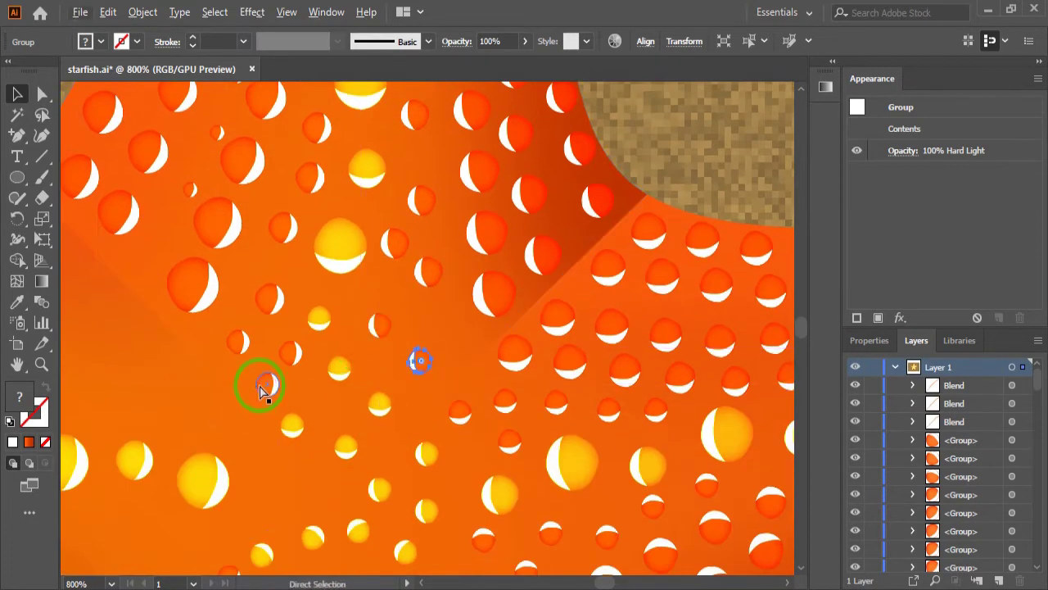
scroll(261, 392, "down", 10)
scroll(391, 402, "up", 5)
mouse_move(390, 402)
left_mouse_down()
mouse_move(316, 351)
mouse_move(324, 327)
mouse_move(215, 130)
left_mouse_up()
key("a")
left_click(345, 378)
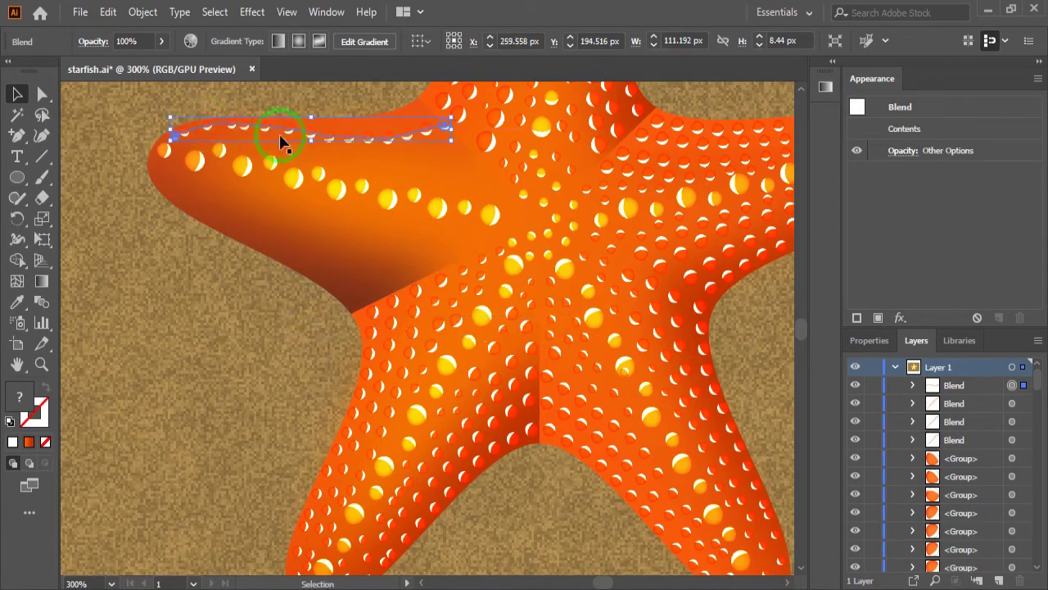
- Move the dot row onto the arm's top edge and reshape its spine anchors to follow it
key("a")
scroll(281, 140, "up", 2)
left_click_drag(379, 159, 700, 351)
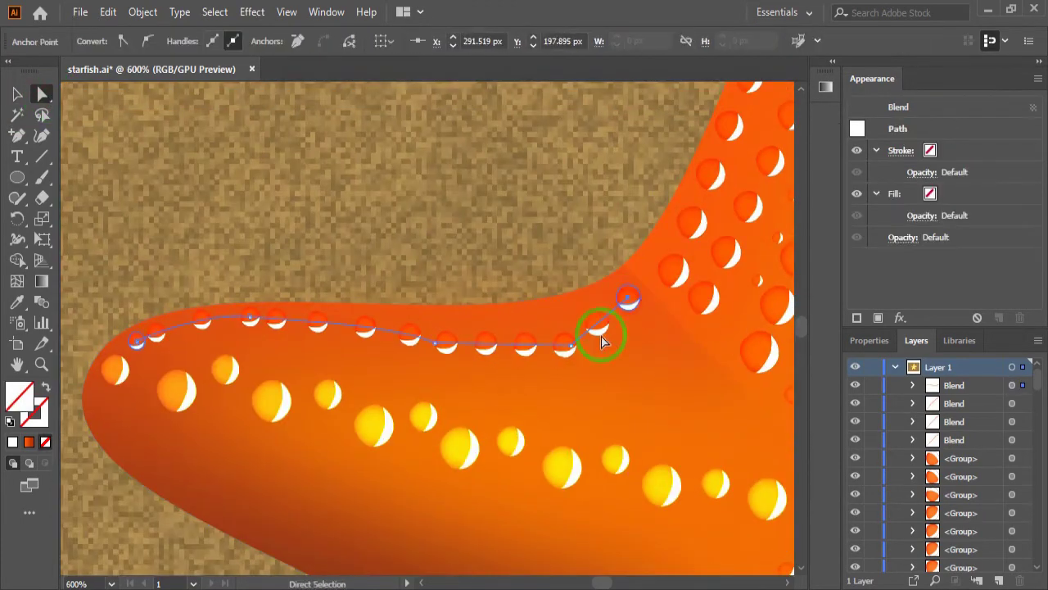
left_click_drag(677, 316, 553, 325)
mouse_move(433, 344)
left_mouse_down()
mouse_move(435, 328)
mouse_move(382, 317)
left_mouse_up()
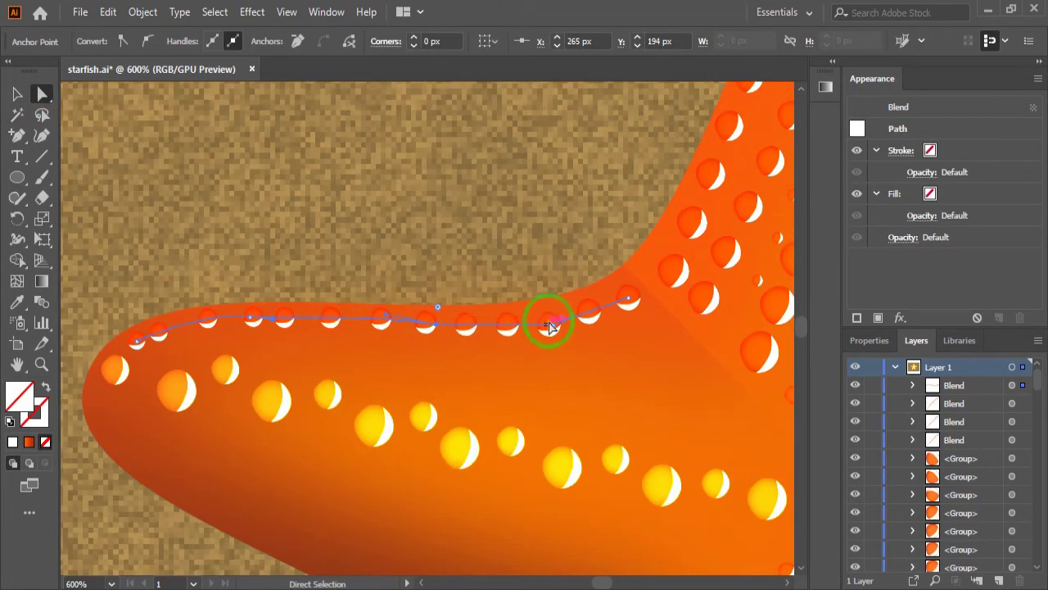
left_click_drag(553, 324, 553, 322)
left_click_drag(624, 301, 622, 293)
left_click_drag(554, 321, 554, 313)
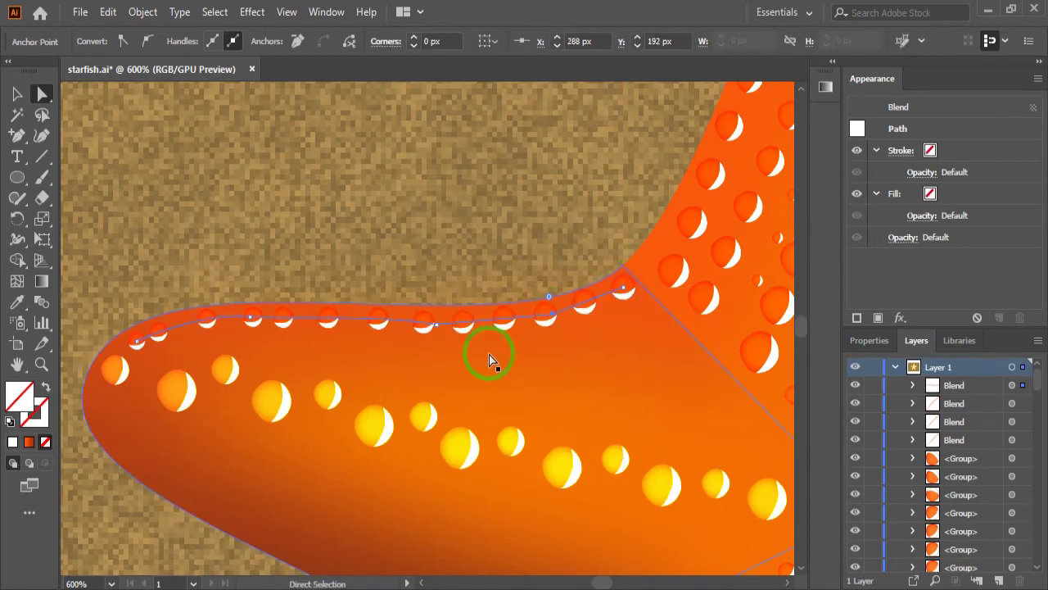
- Alt-drag a second dot row just below and reshape its end and middle anchors
left_click(17, 96)
left_click(388, 342)
left_click_drag(429, 335, 429, 352)
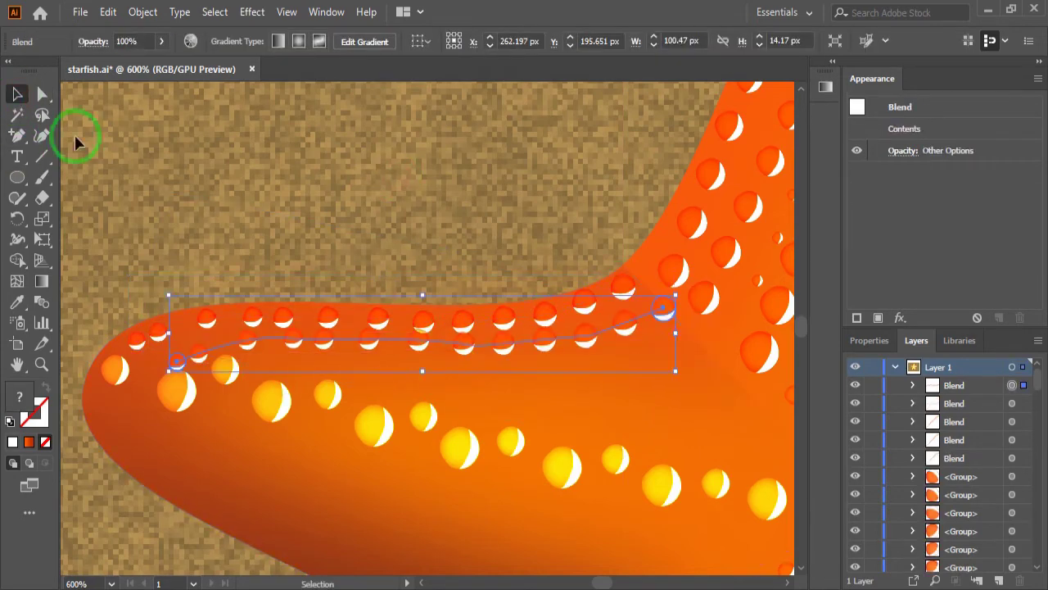
left_click(43, 94)
left_click_drag(174, 365, 173, 359)
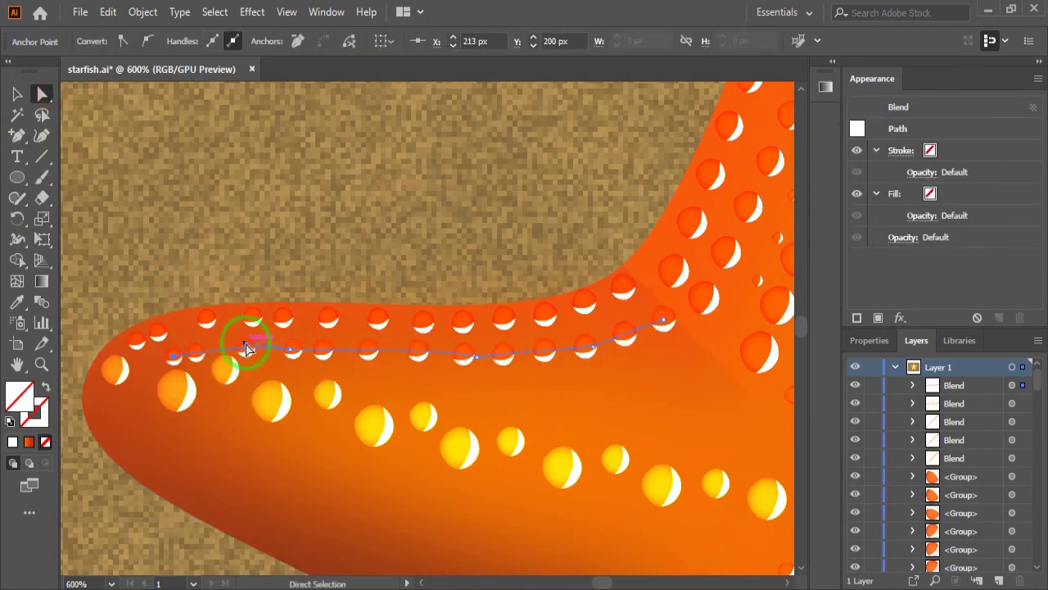
left_click_drag(239, 335, 285, 346)
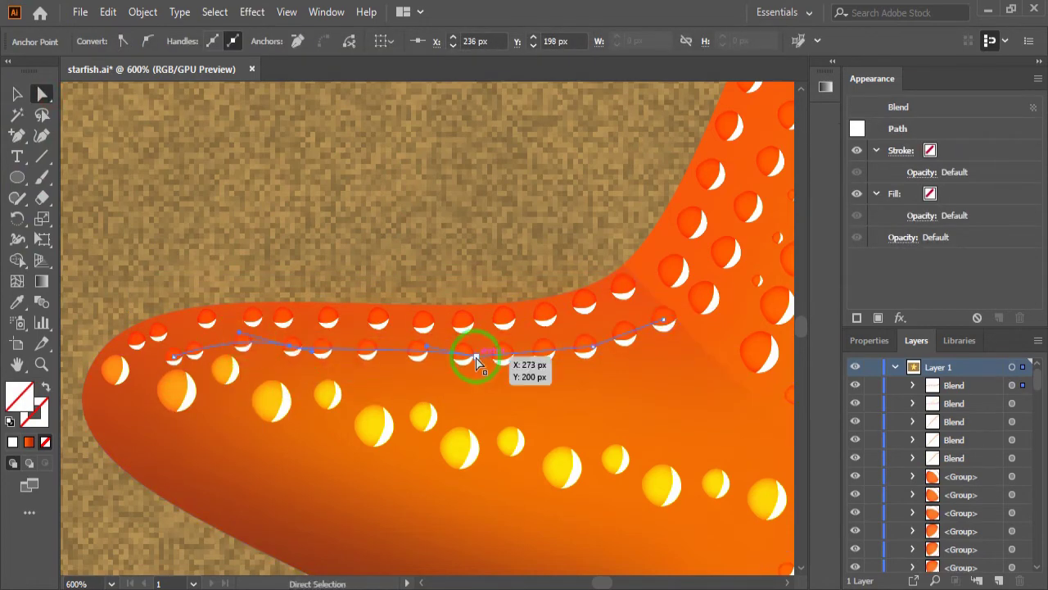
left_click_drag(476, 356, 479, 351)
left_click_drag(591, 348, 652, 325)
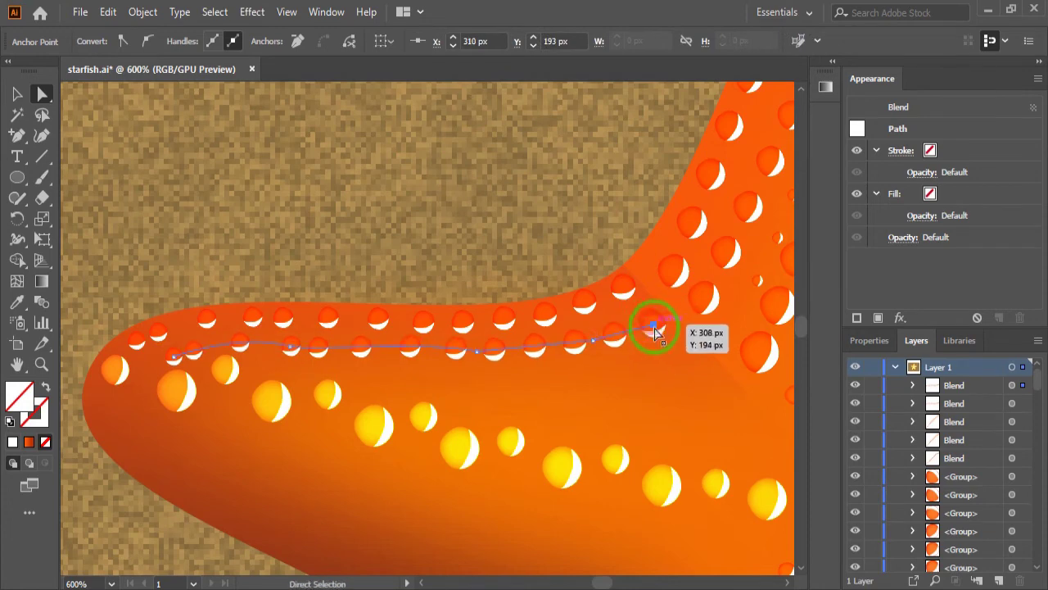
- Shift the row right and smooth its path points along the upper-left arm
left_click(80, 194)
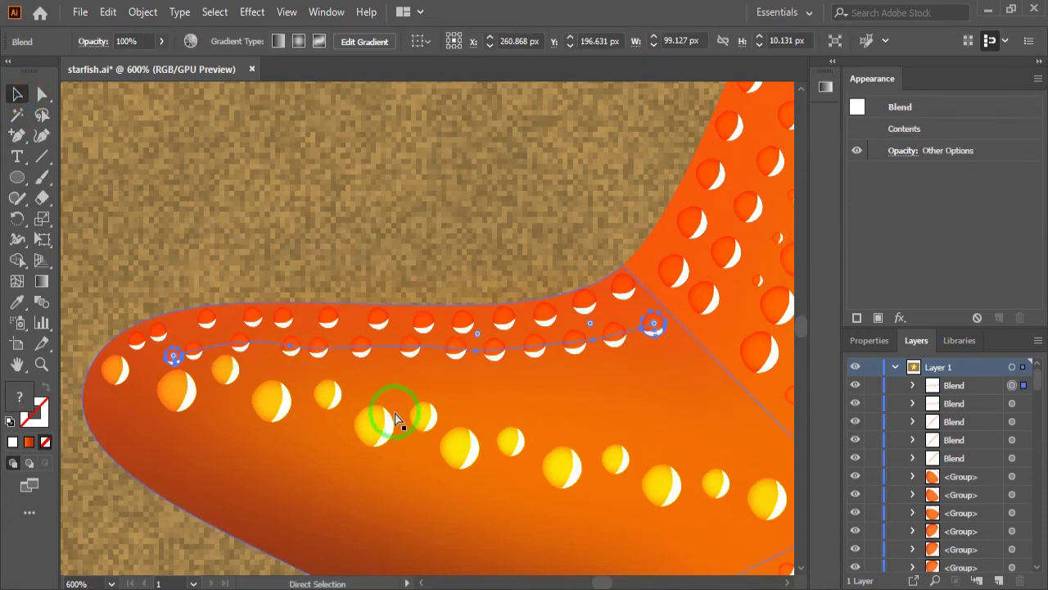
mouse_move(393, 421)
left_mouse_down()
mouse_move(450, 382)
mouse_move(735, 377)
left_mouse_up()
key("a")
left_click(297, 368)
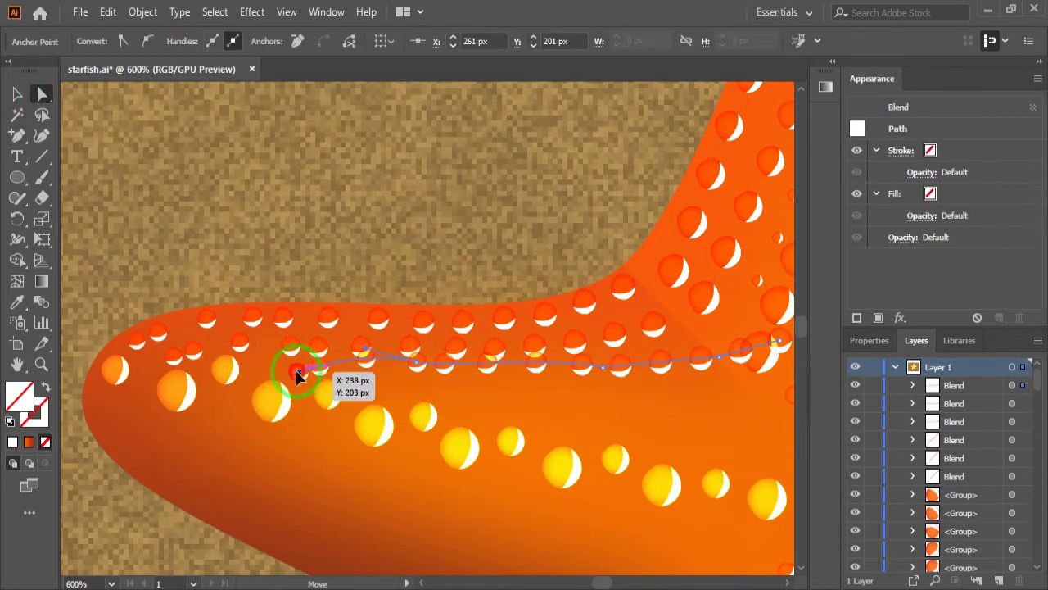
left_click_drag(414, 367, 400, 381)
left_click_drag(298, 360, 414, 381)
left_click_drag(527, 393, 702, 356)
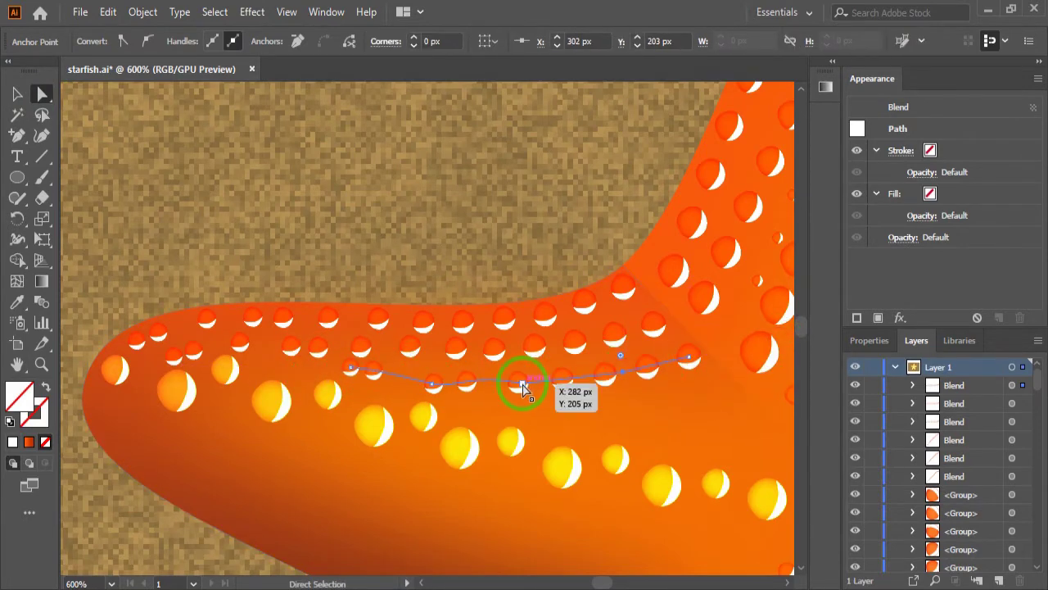
left_click_drag(529, 376, 445, 370)
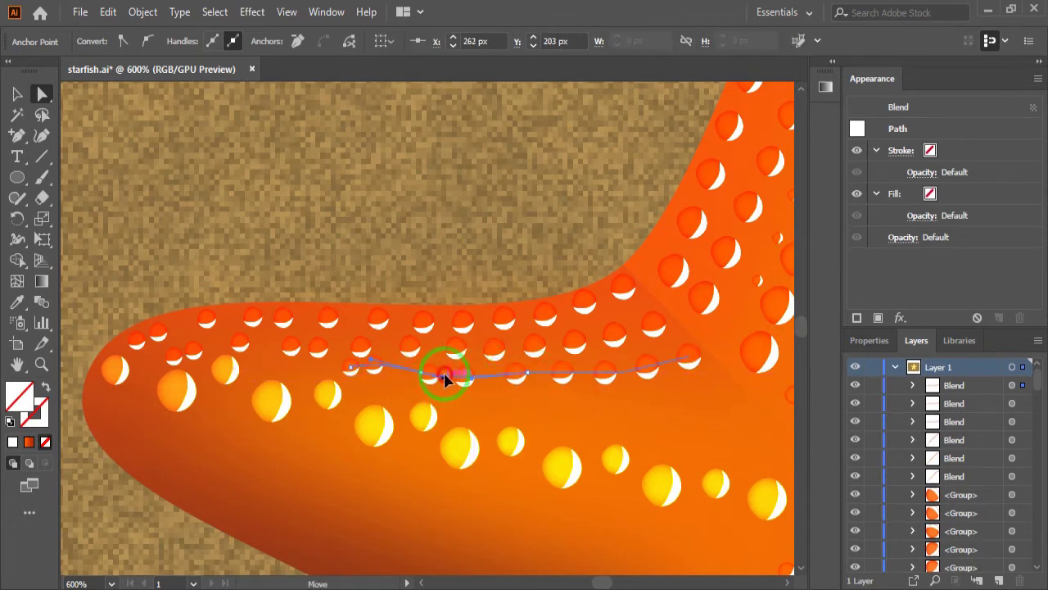
left_click_drag(382, 376, 388, 379)
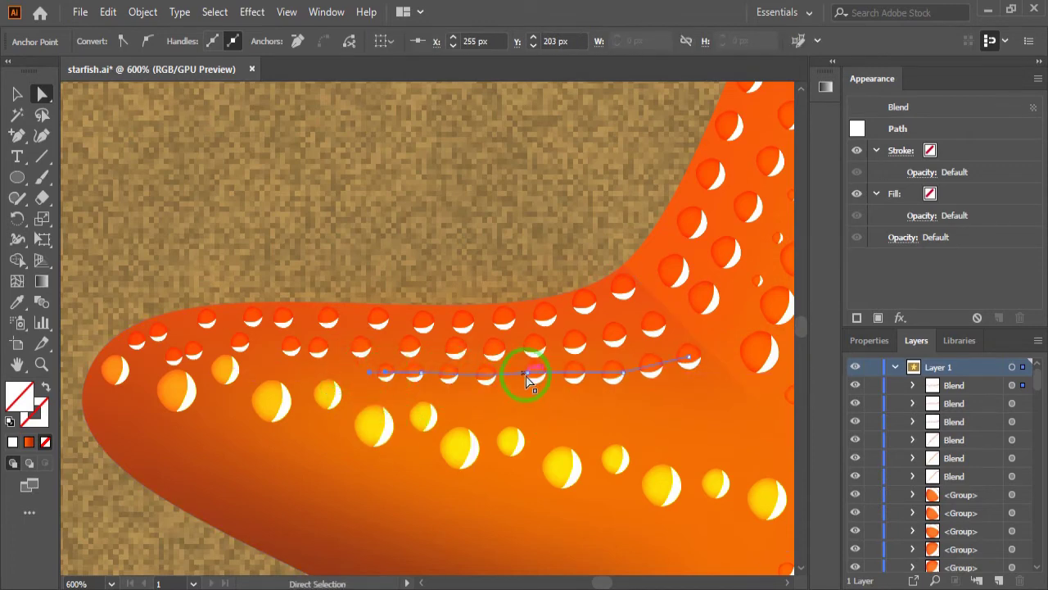
left_click(473, 385)
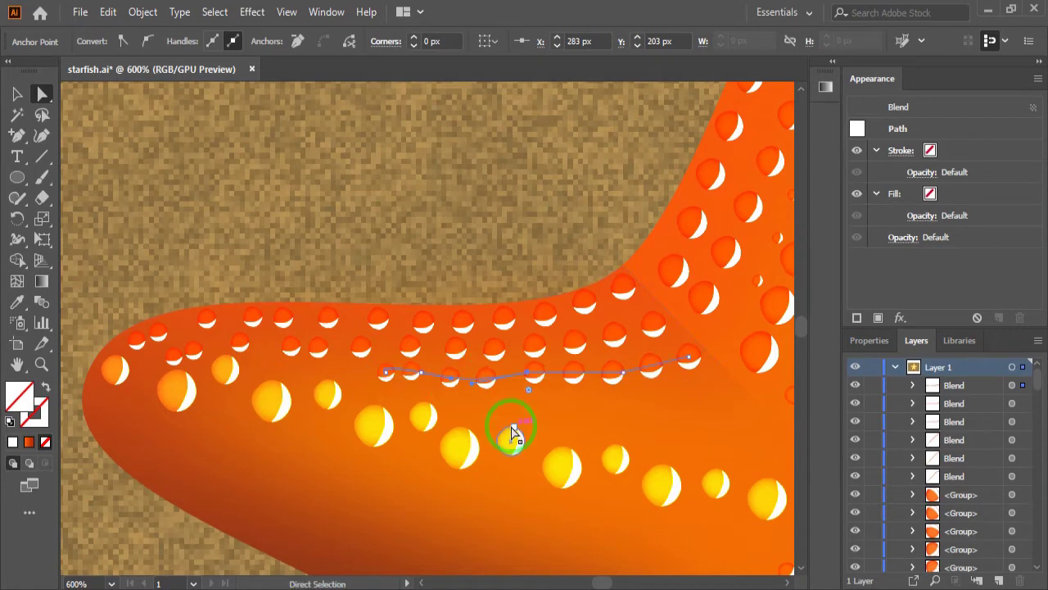
left_click(583, 408)
- Direct-select the small two-dot blend and move one of its dots left
scroll(491, 363, "down", 2)
scroll(491, 363, "right", 5)
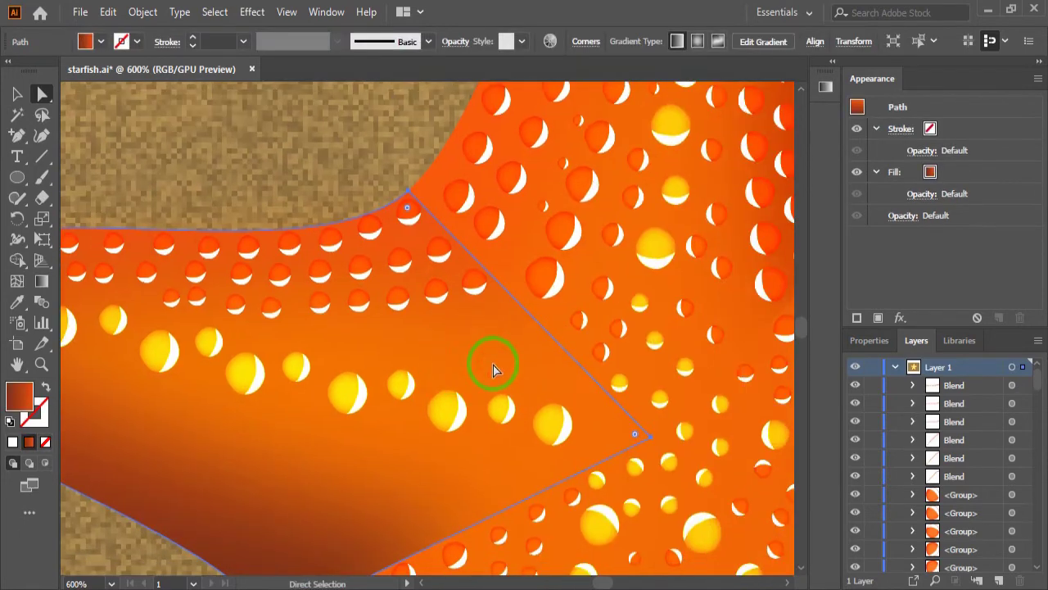
key("ctrl+alt+]")
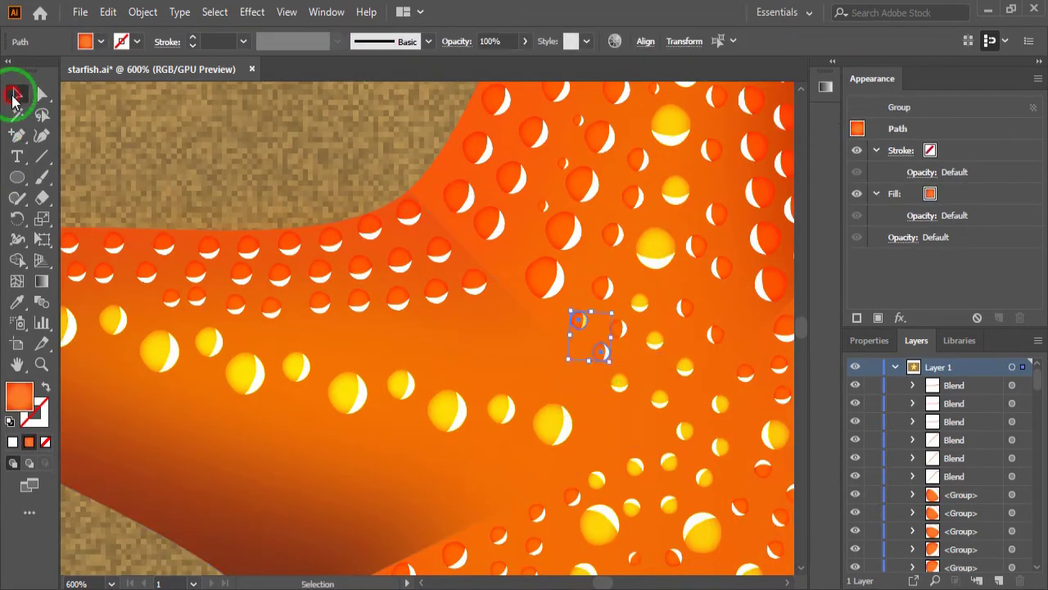
left_click(604, 354)
key("a")
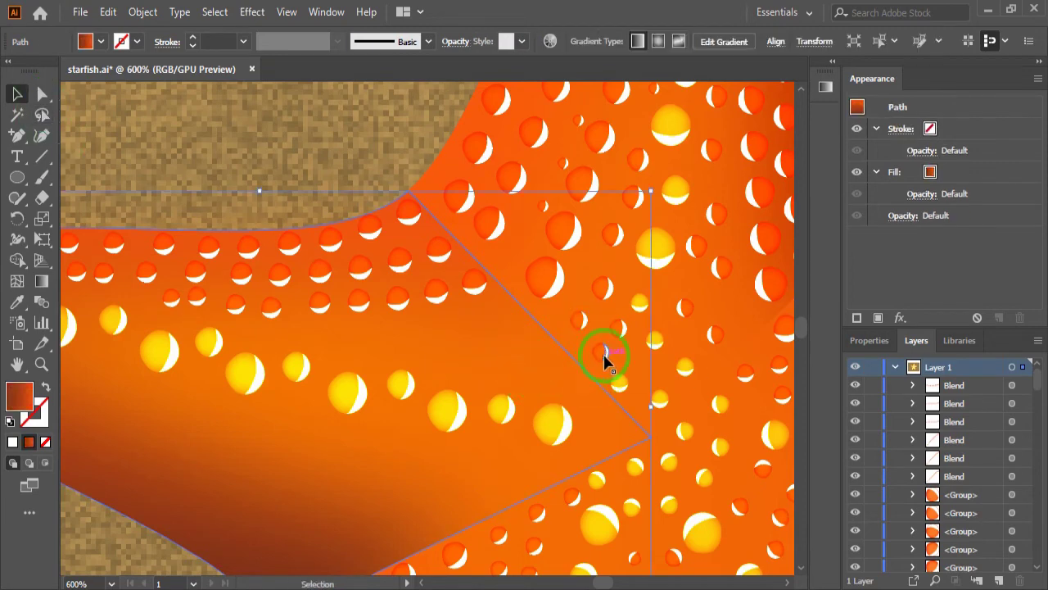
left_click_drag(508, 362, 488, 346)
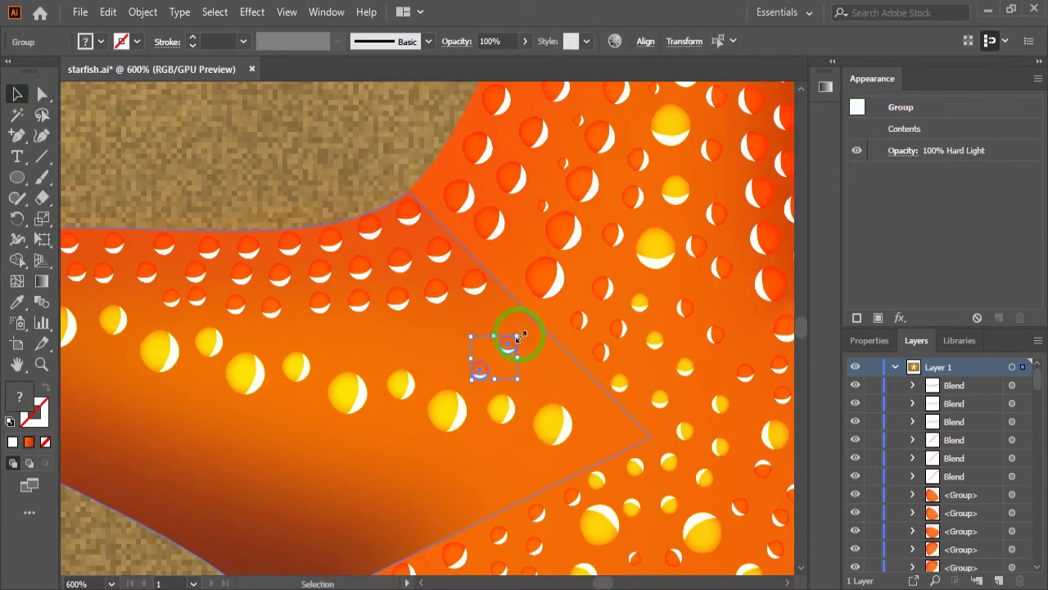
- Lengthen the small blend by moving its end dot and shift a small bubble dot into a gap
left_click(458, 374)
left_click_drag(520, 330, 503, 326)
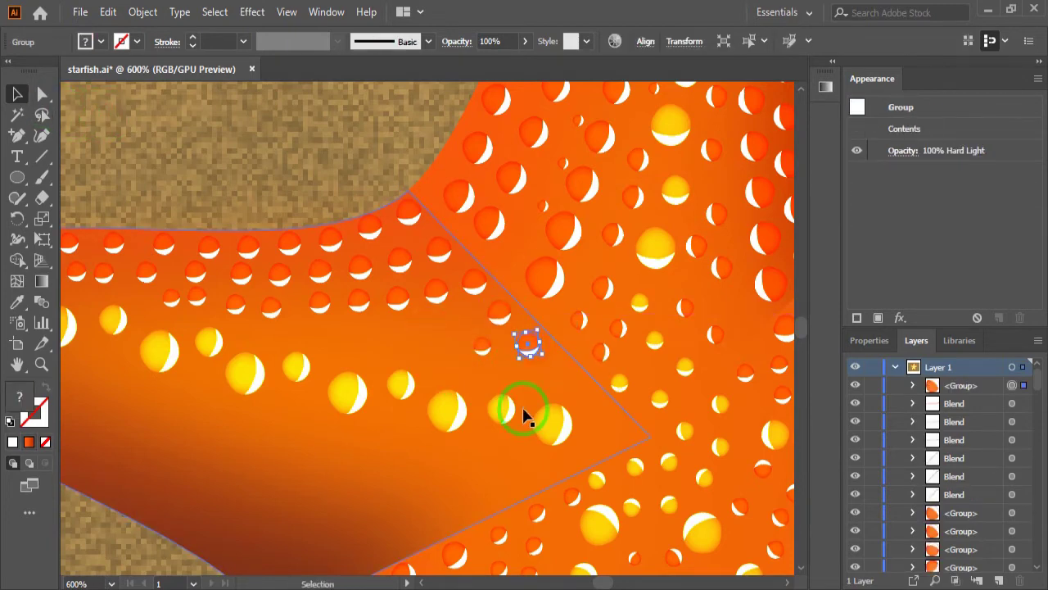
mouse_move(524, 416)
left_mouse_down()
mouse_move(485, 385)
mouse_move(511, 374)
left_mouse_up()
mouse_move(495, 332)
left_mouse_down()
mouse_move(468, 350)
mouse_move(393, 363)
mouse_move(509, 377)
left_mouse_up()
left_click_drag(447, 347, 465, 375)
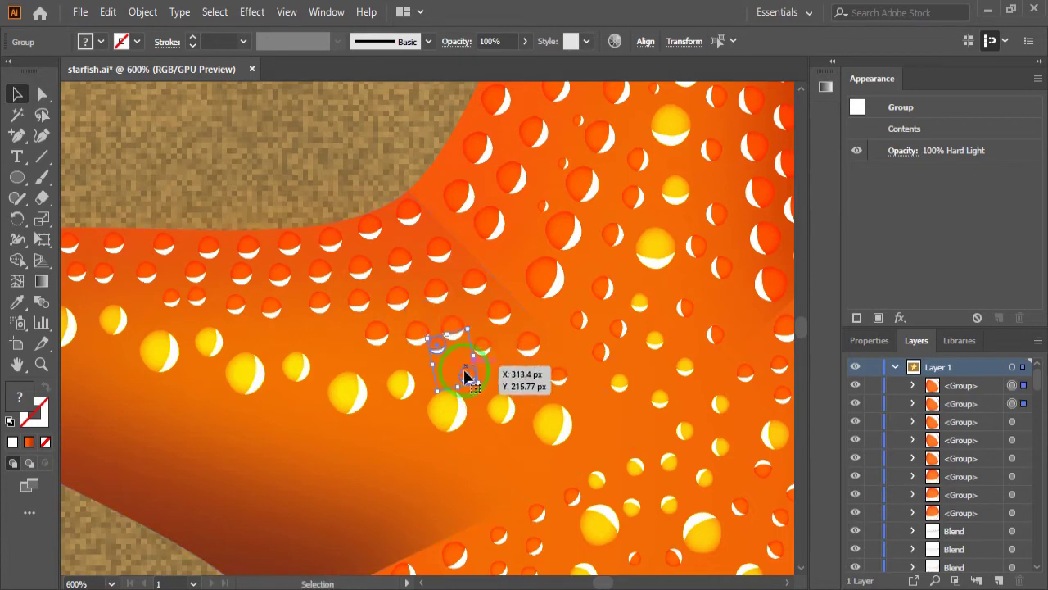
mouse_move(427, 342)
left_mouse_down()
mouse_move(368, 346)
mouse_move(381, 344)
left_mouse_up()
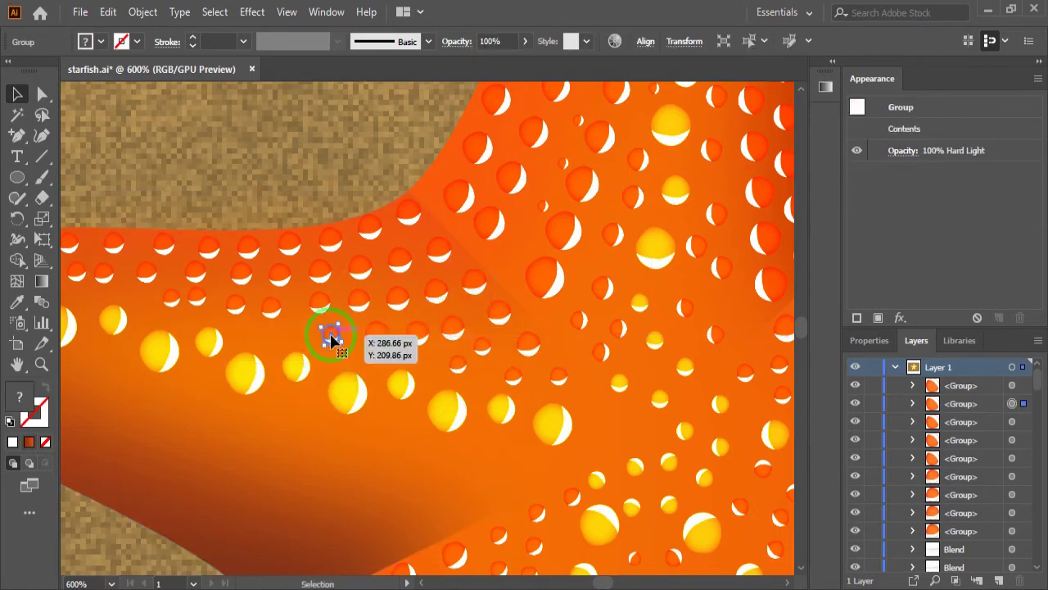
- Move the small dot cluster down-right and rotate it to about 349°
left_click(418, 430)
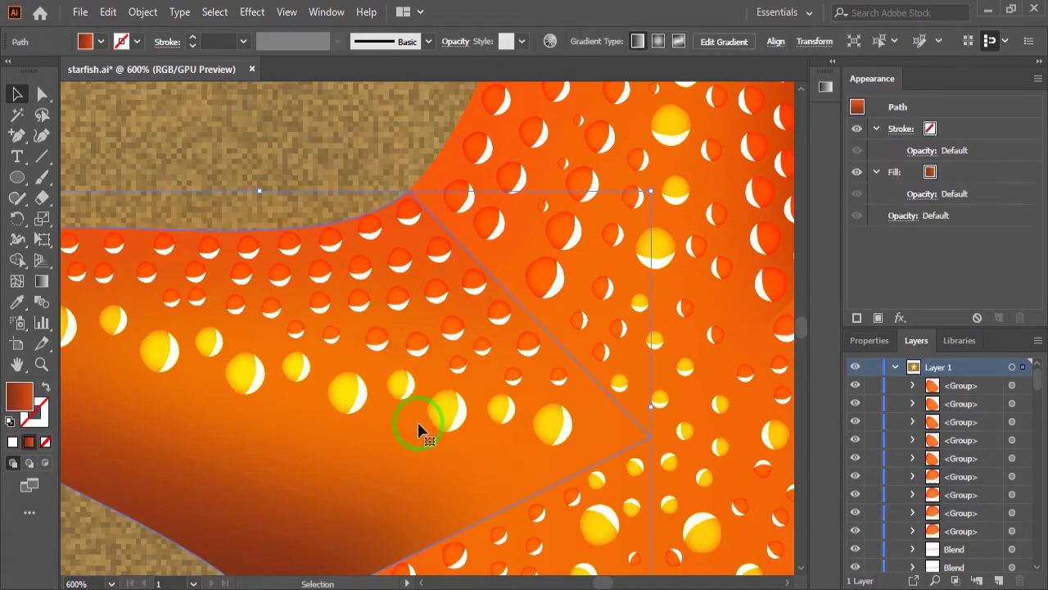
left_click_drag(330, 333, 354, 384)
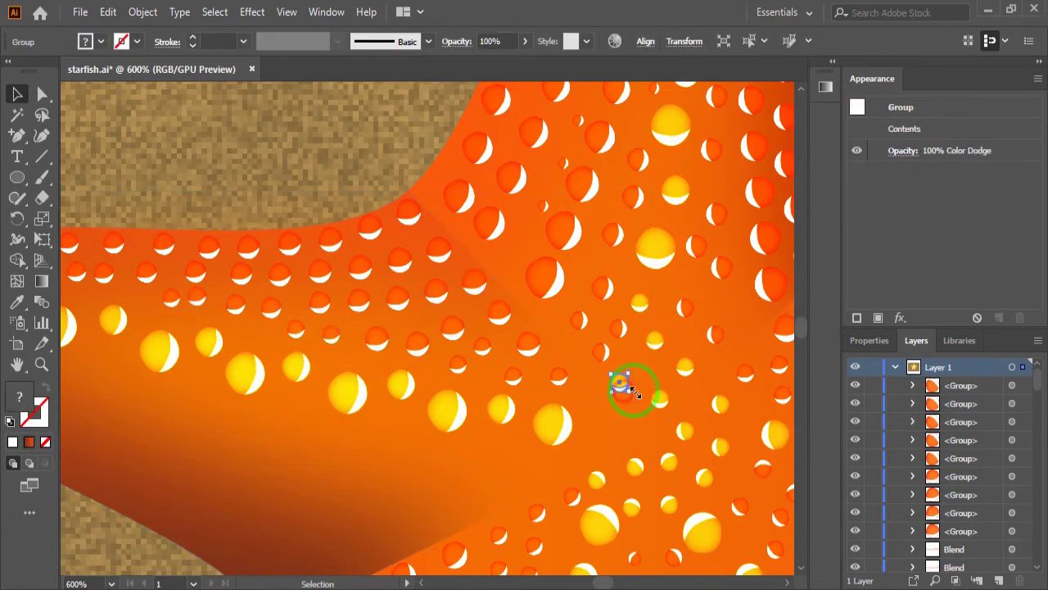
left_click_drag(660, 434, 540, 332)
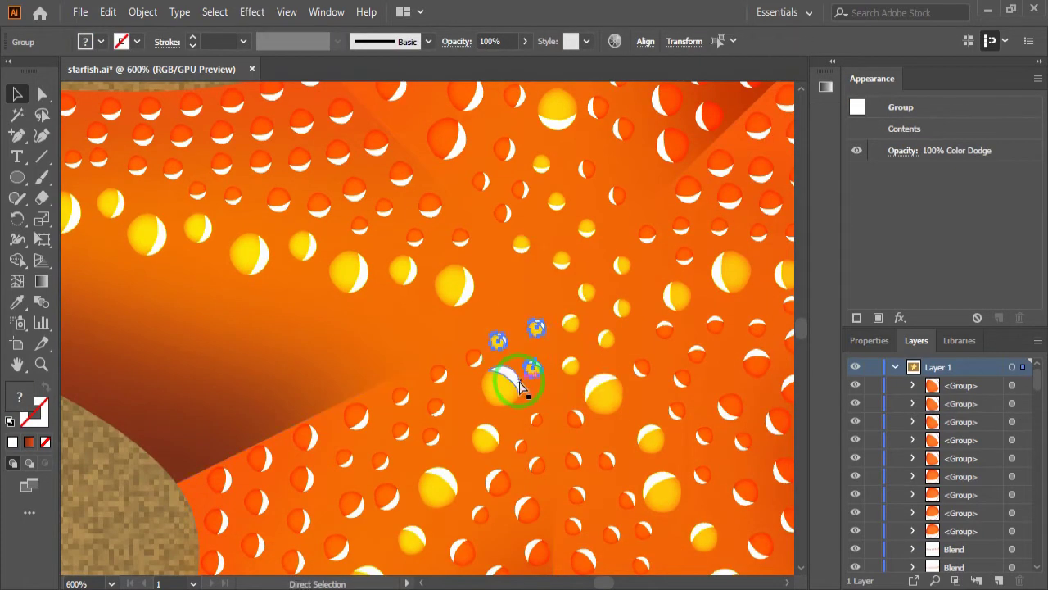
left_click_drag(509, 378, 523, 337)
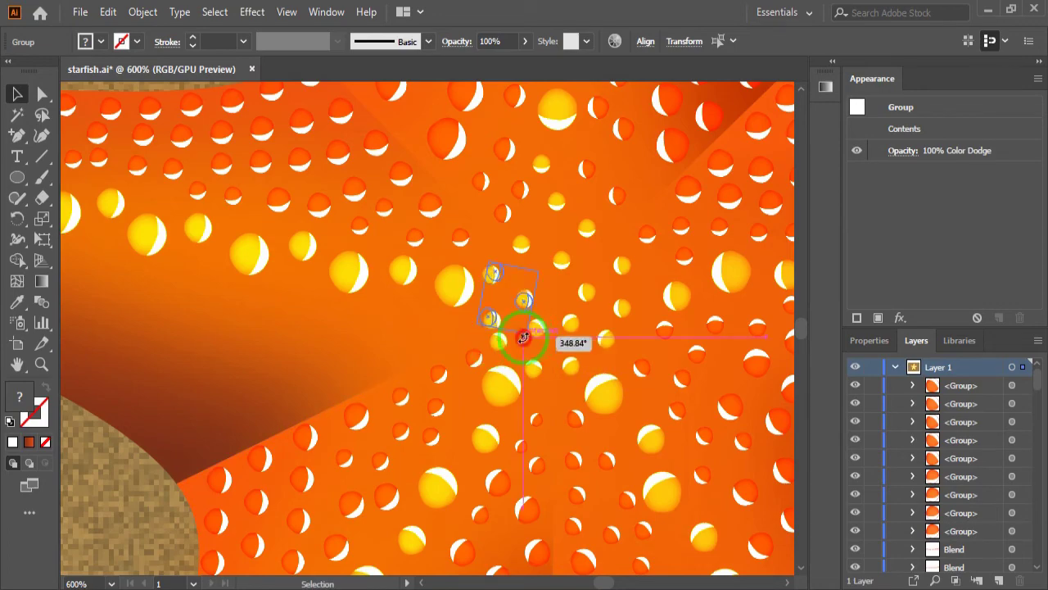
left_click(389, 331)
- Copy the lower-left arm's dot row and paste it onto the upper-left arm's edge
scroll(369, 327, "down", 3)
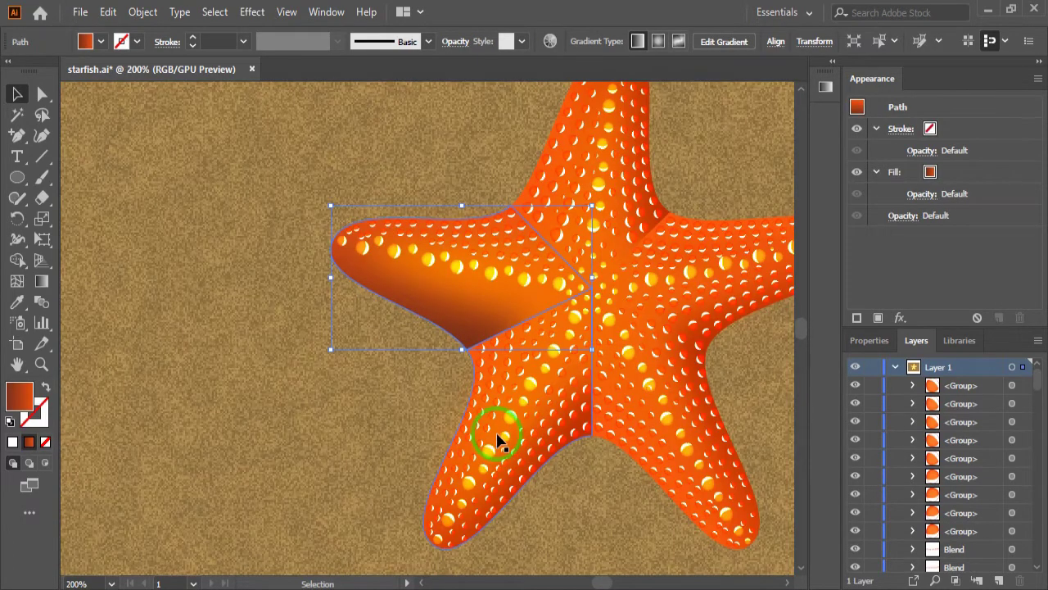
left_click(472, 415)
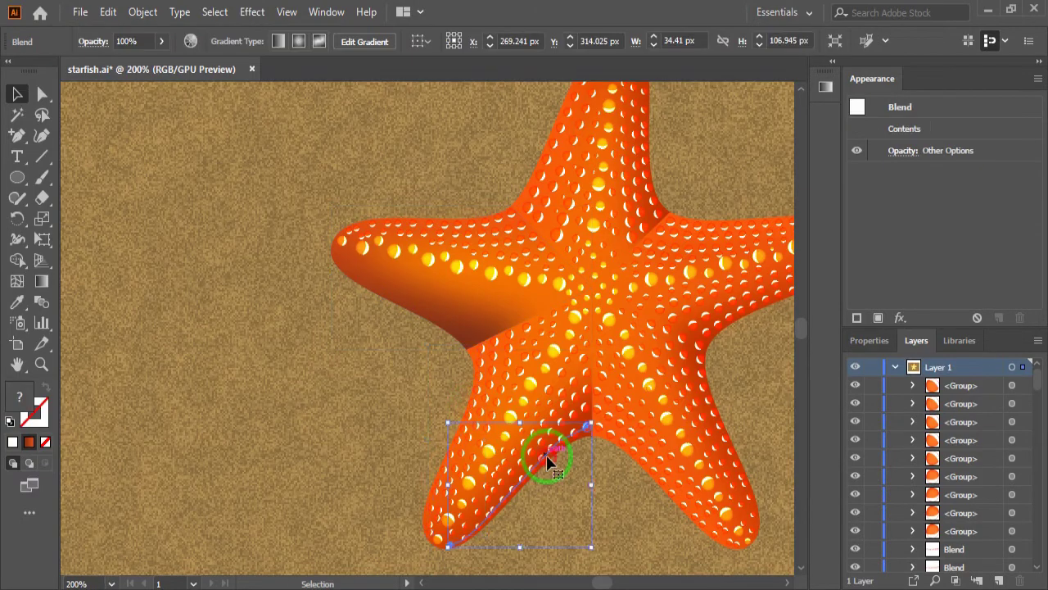
key("ctrl+c")
key("ctrl+v")
left_click_drag(511, 395, 438, 328)
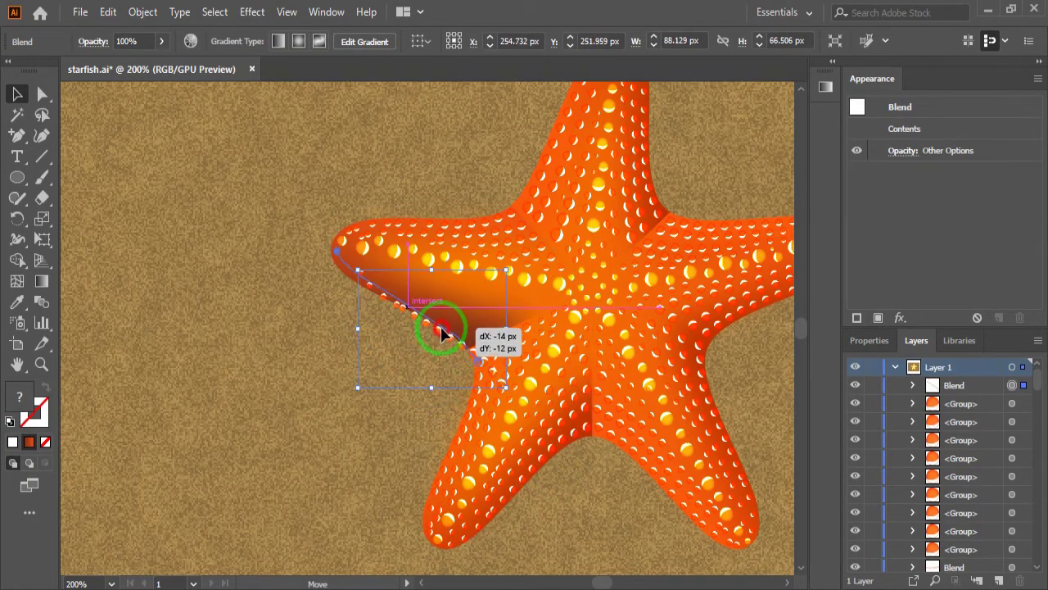
- Drag the pasted row's end anchors out to the upper-left arm's tip and base
scroll(437, 328, "up", 5)
key("a")
mouse_move(187, 183)
left_mouse_down()
mouse_move(188, 209)
mouse_move(169, 211)
left_mouse_up()
left_click_drag(601, 541, 515, 381)
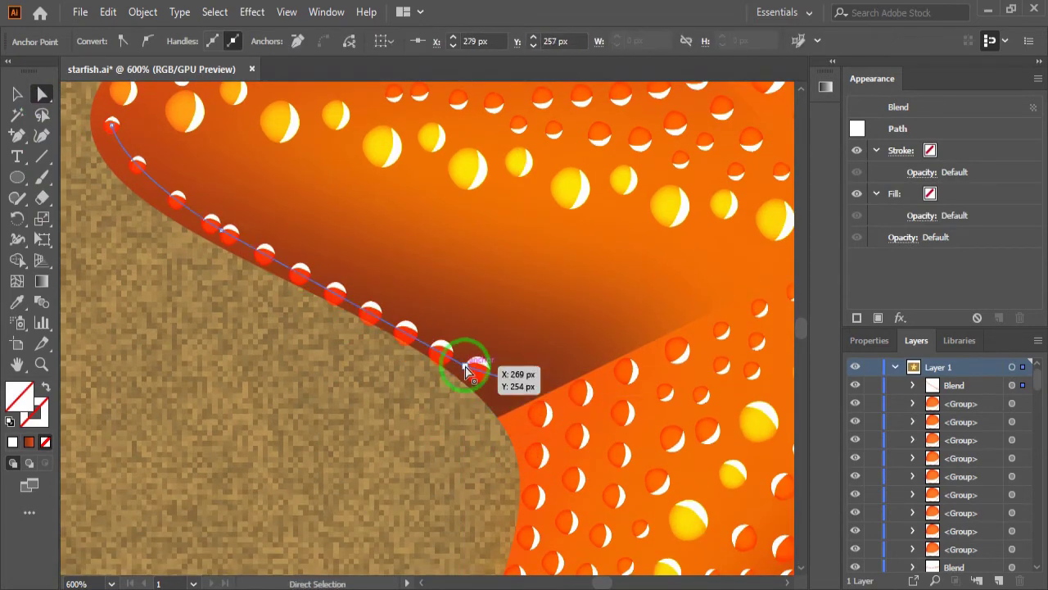
left_click_drag(220, 232, 227, 219)
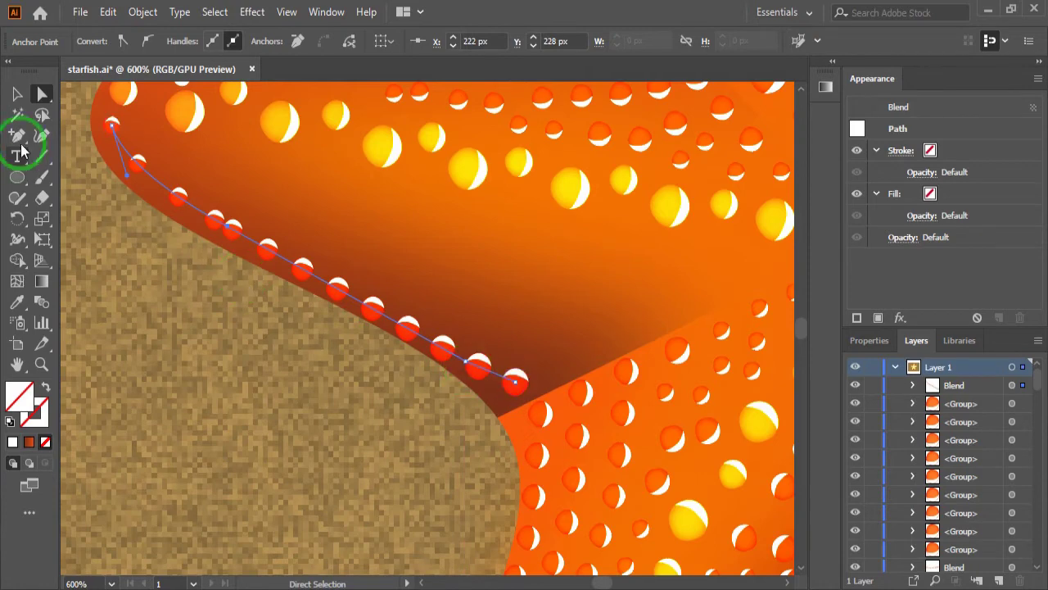
- Add a middle anchor to the row's spine to bend it along the lower edge, then deselect
left_click(363, 303)
left_click(147, 41)
left_click(43, 94)
left_click(360, 305)
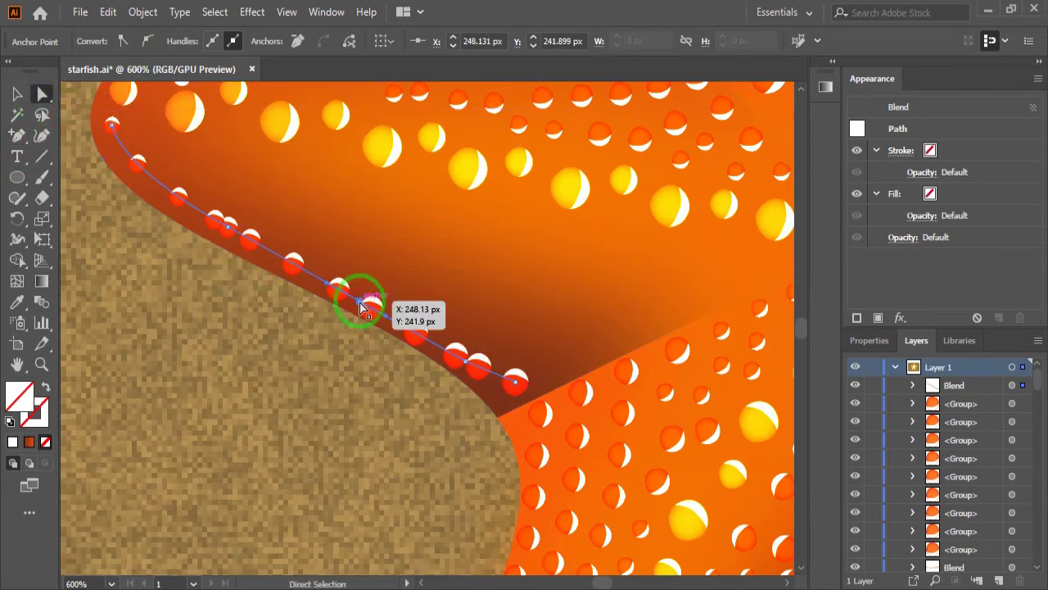
left_click_drag(515, 382, 524, 391)
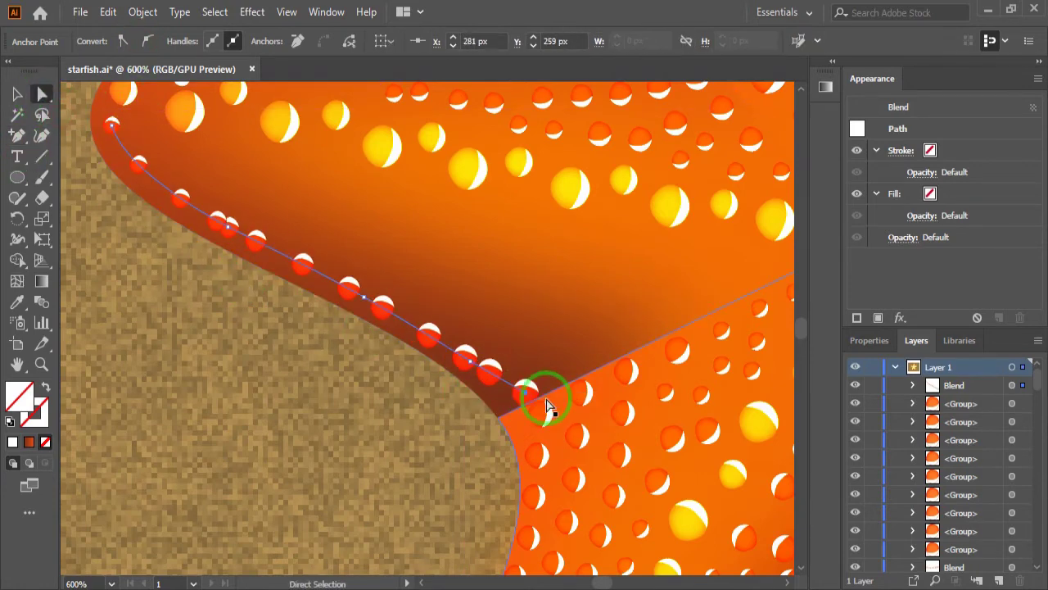
scroll(344, 434, "up", 4)
scroll(303, 439, "up", 1)
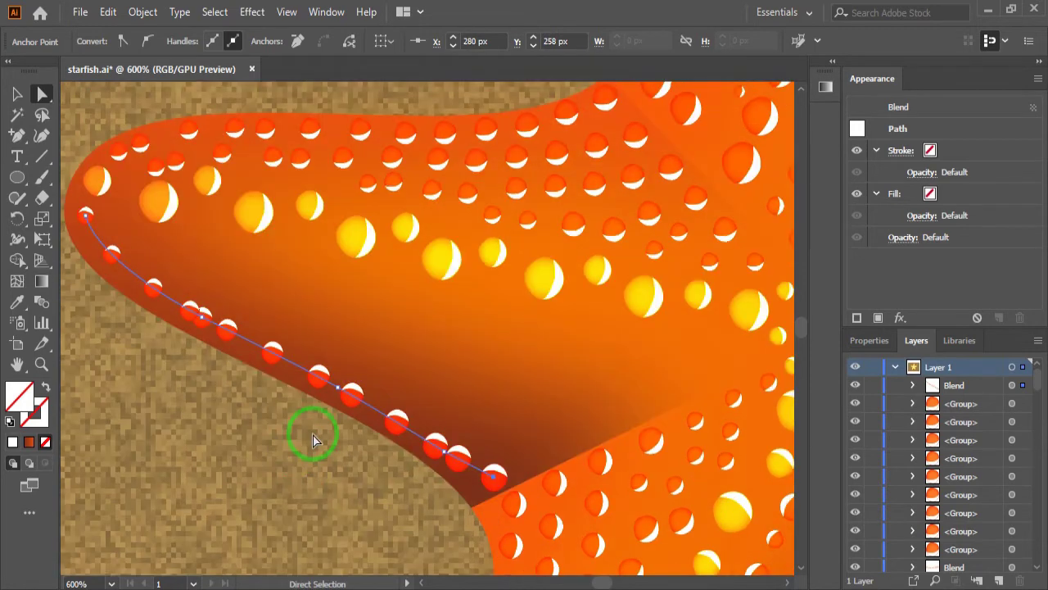
left_click(273, 425)
left_click(84, 146)
- Copy a bubble dot and place the copy beside the arm's lower edge near its base
left_click(653, 250)
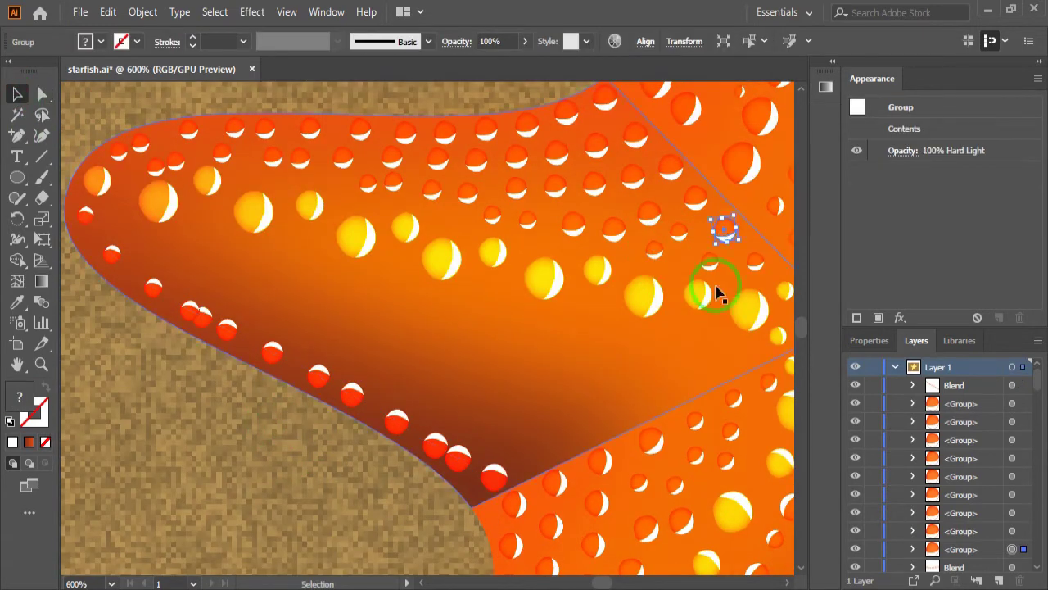
key("ctrl+c")
key("ctrl+v")
mouse_move(428, 329)
left_mouse_down()
mouse_move(436, 303)
mouse_move(529, 455)
left_mouse_up()
scroll(426, 510, "down", 2)
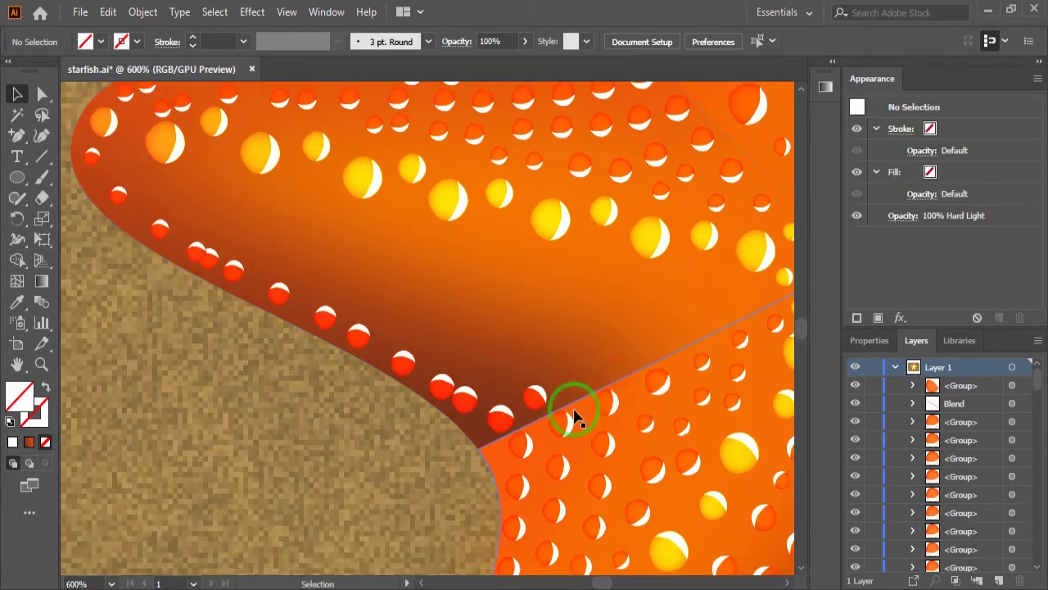
left_click(574, 414)
left_click_drag(537, 398, 543, 392)
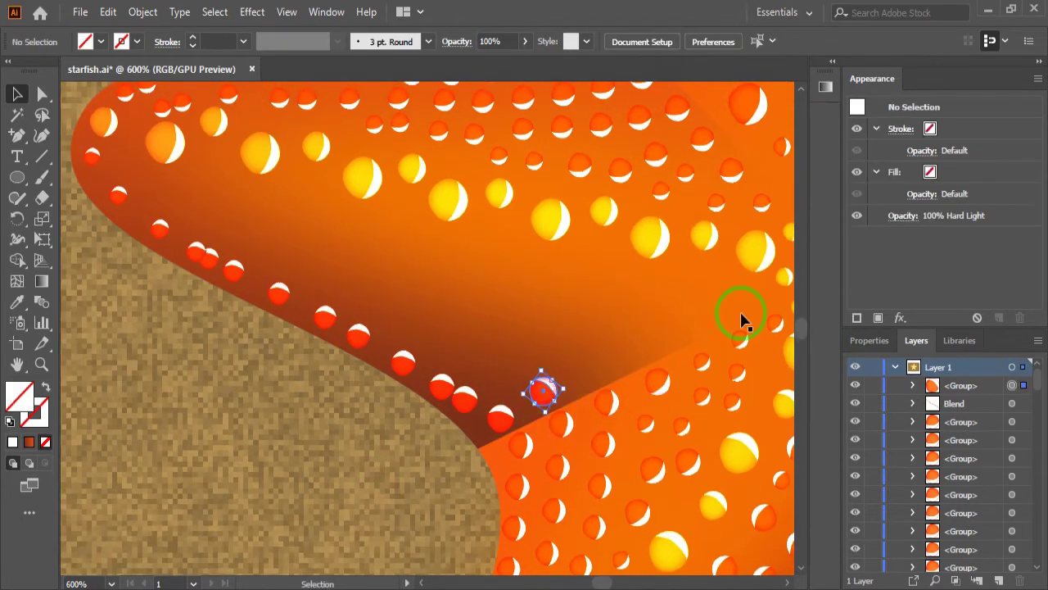
- Paste a second dot at the arm tip and select both end dots
key("ctrl+v")
scroll(440, 320, "up", 2)
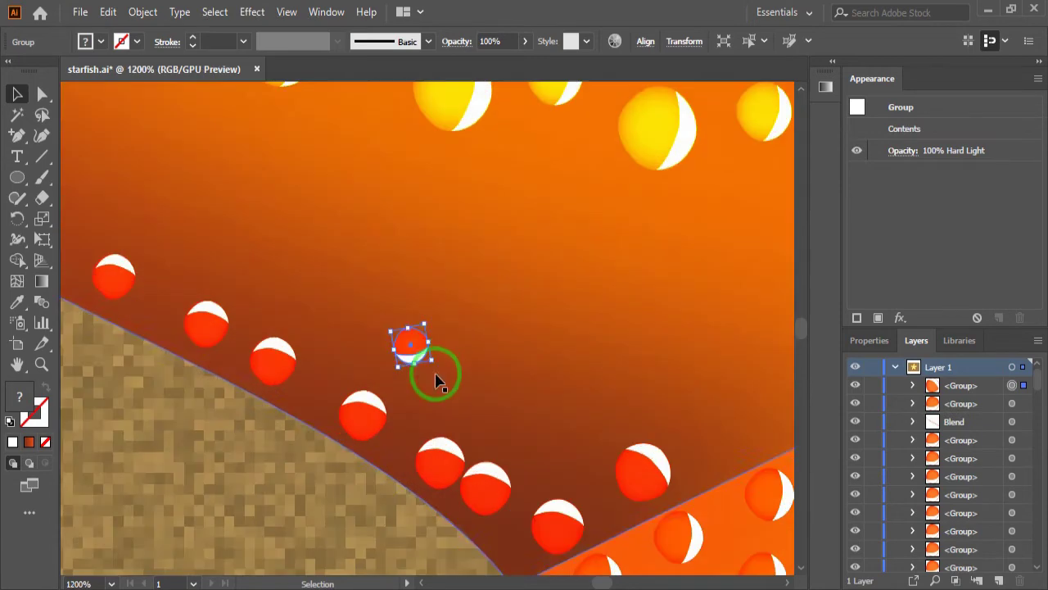
left_click(647, 468)
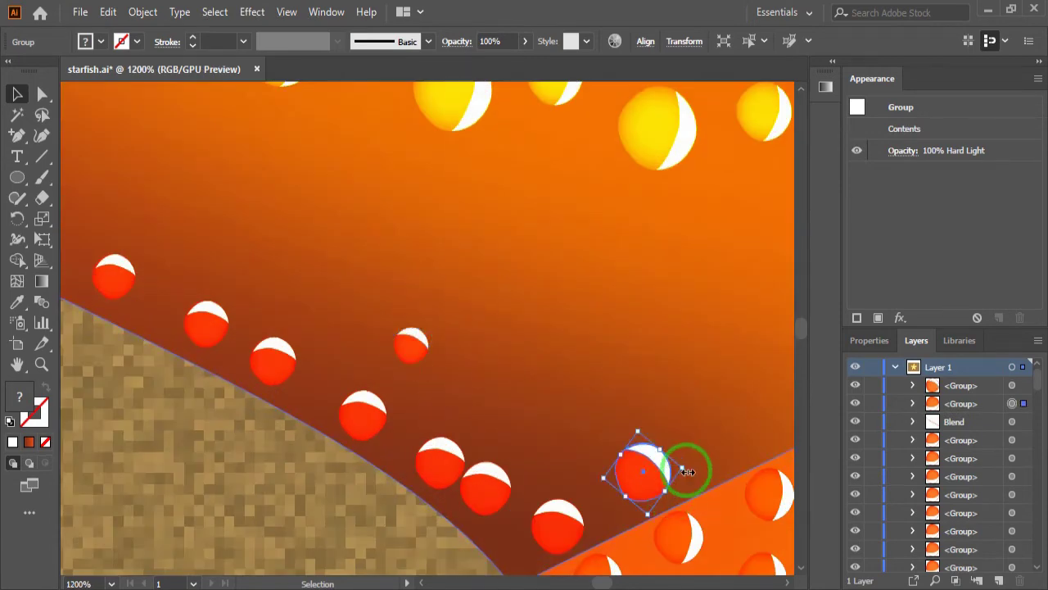
scroll(683, 468, "down", 1)
mouse_move(536, 445)
left_mouse_down()
mouse_move(222, 290)
mouse_move(140, 223)
left_mouse_up()
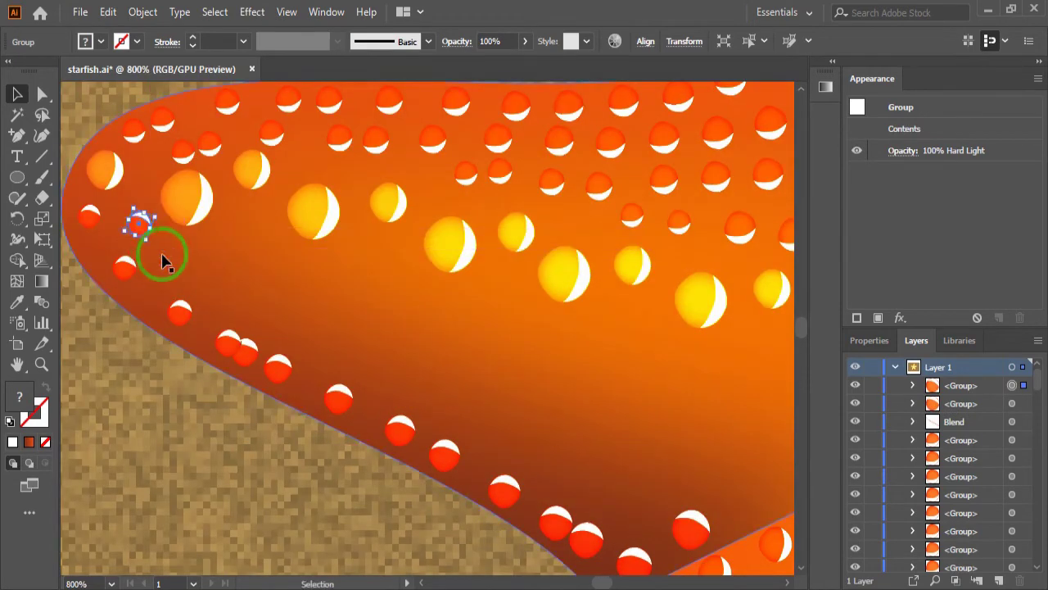
left_click(690, 528, "shift")
- Blend the two dots into a row with Specified Distance spacing of 10 px
left_click(108, 11)
left_click(266, 483)
left_click(429, 476)
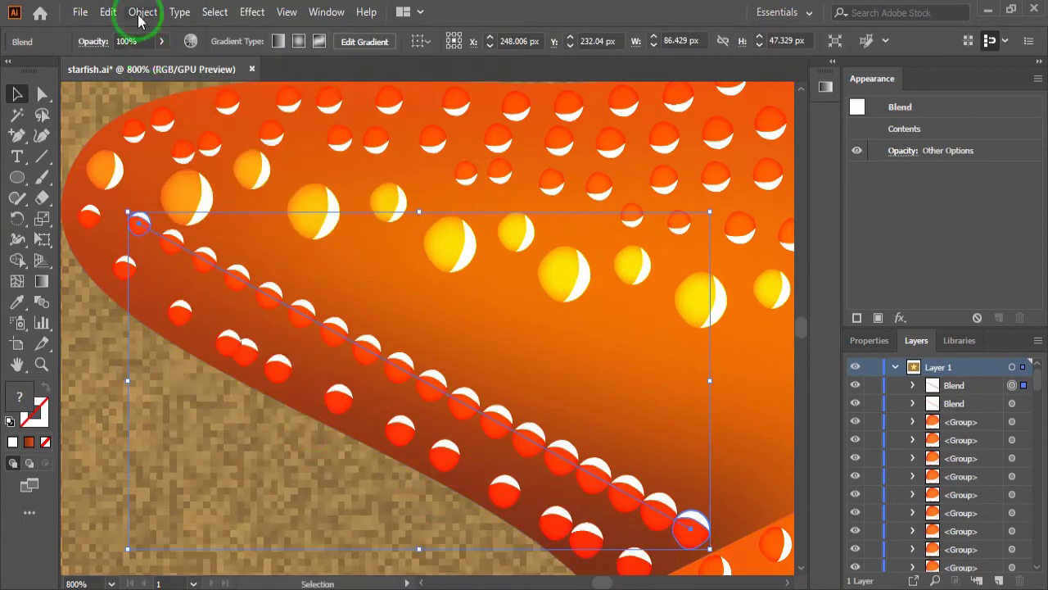
left_click(142, 11)
left_click(445, 520)
left_click(726, 362)
left_click(670, 410)
left_click(779, 361)
type("10")
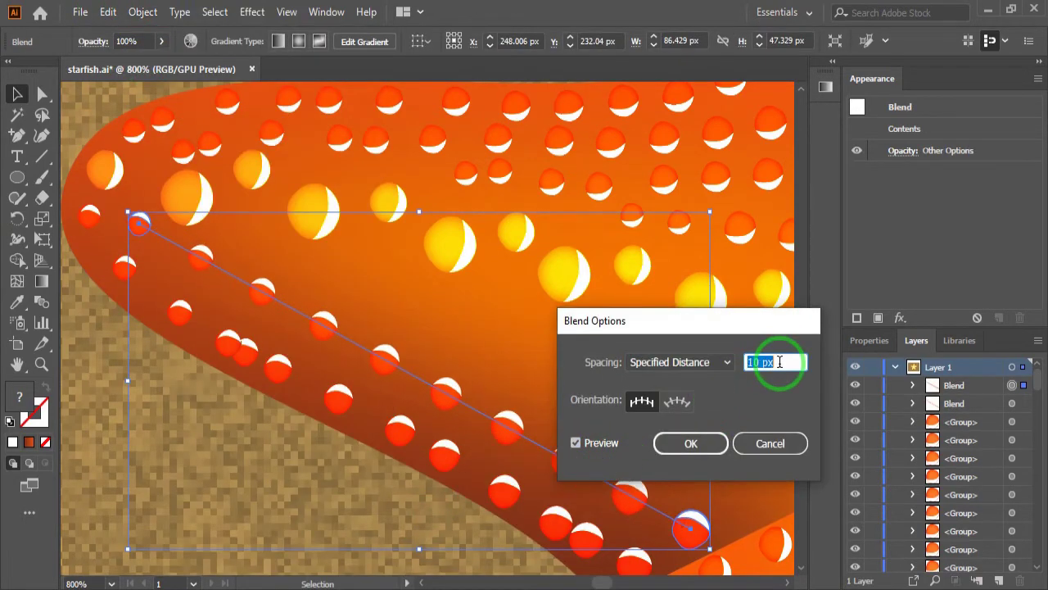
left_click(690, 443)
- Add an anchor to the new row's spine and adjust its points along the arm
left_click(17, 135)
left_click(221, 220)
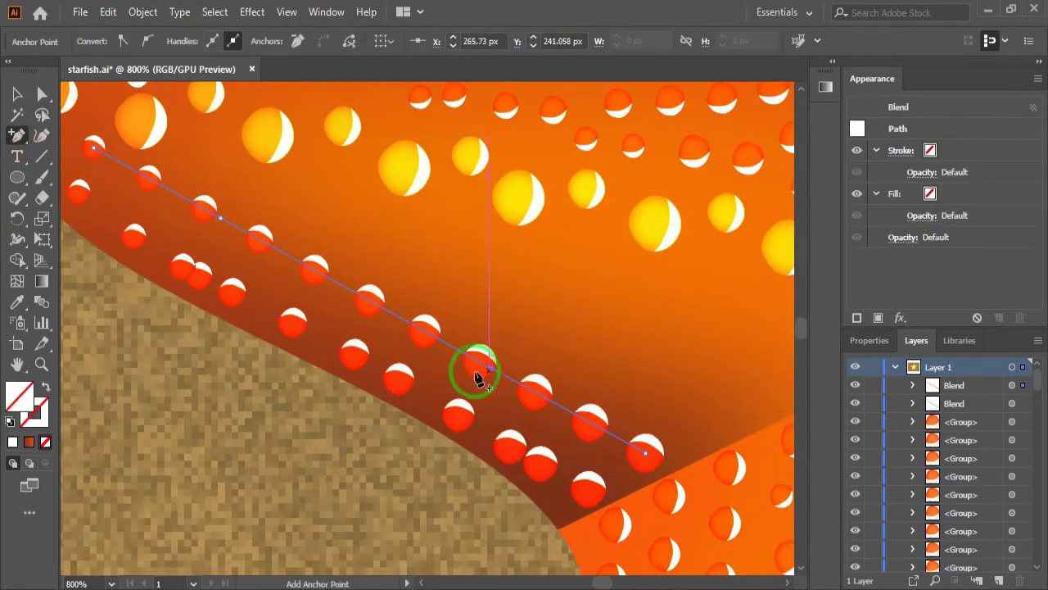
left_click(42, 94)
mouse_move(645, 453)
left_mouse_down()
mouse_move(653, 462)
mouse_move(645, 453)
left_mouse_up()
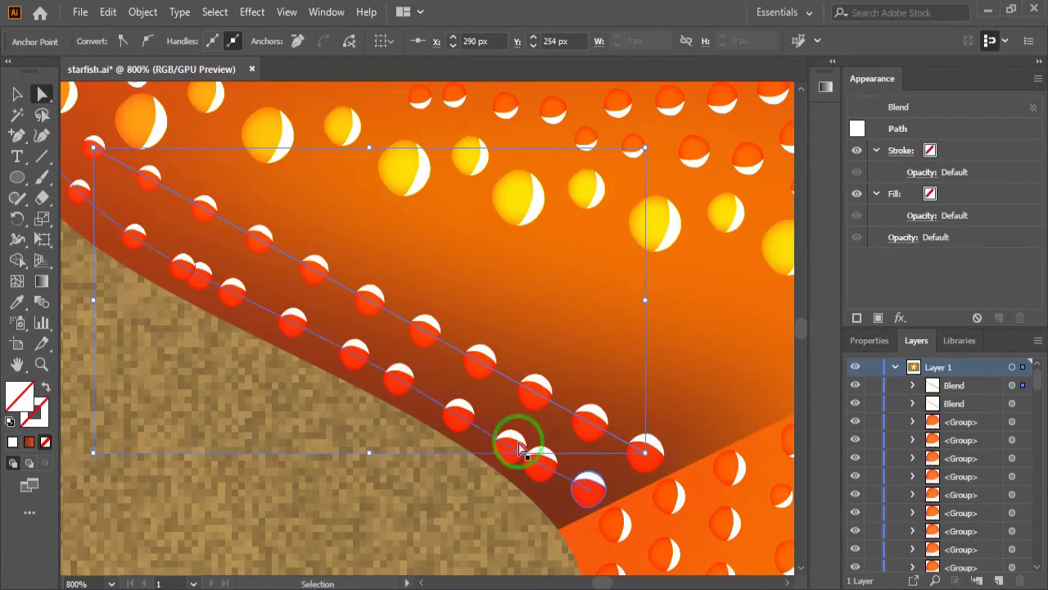
left_click_drag(488, 374, 486, 375)
- Reshape the new dot row's spine, moving its start point up the arm
scroll(346, 433, "down", 5)
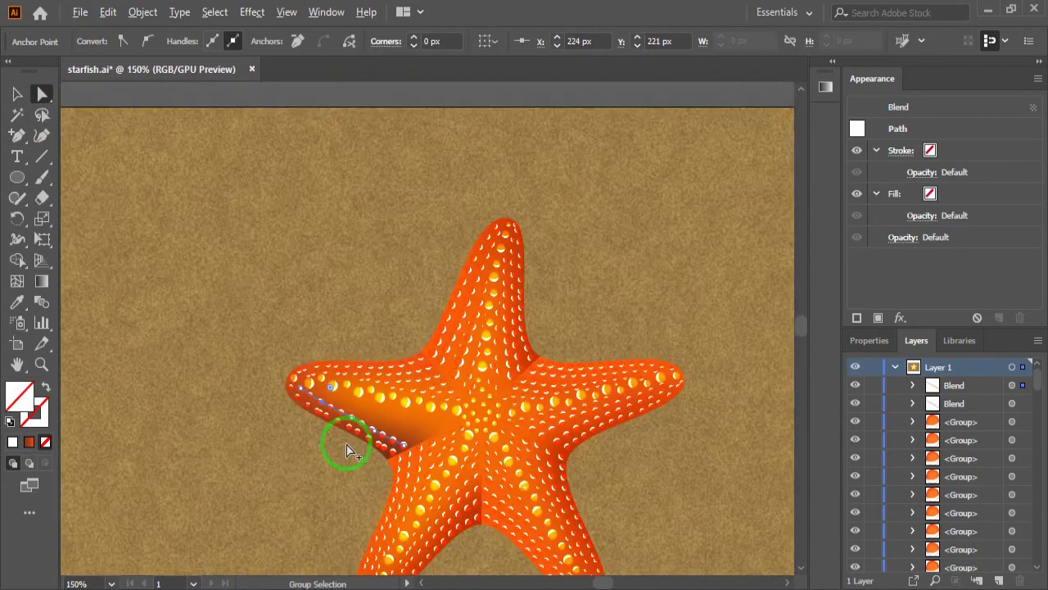
scroll(346, 436, "up", 3)
key("v")
left_click(259, 324)
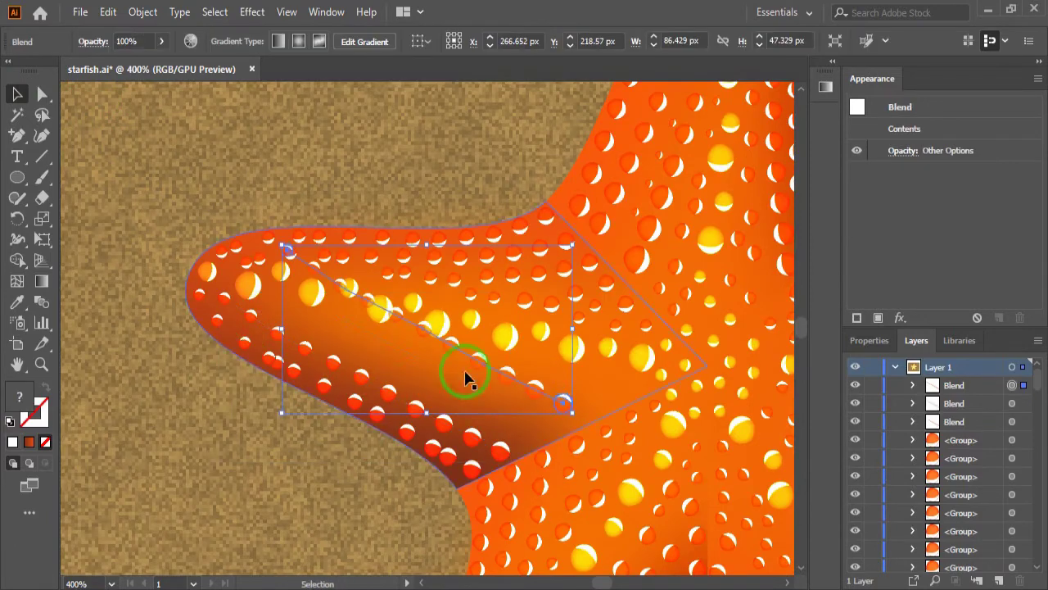
left_click(495, 427)
key("a")
scroll(288, 358, "up", 2)
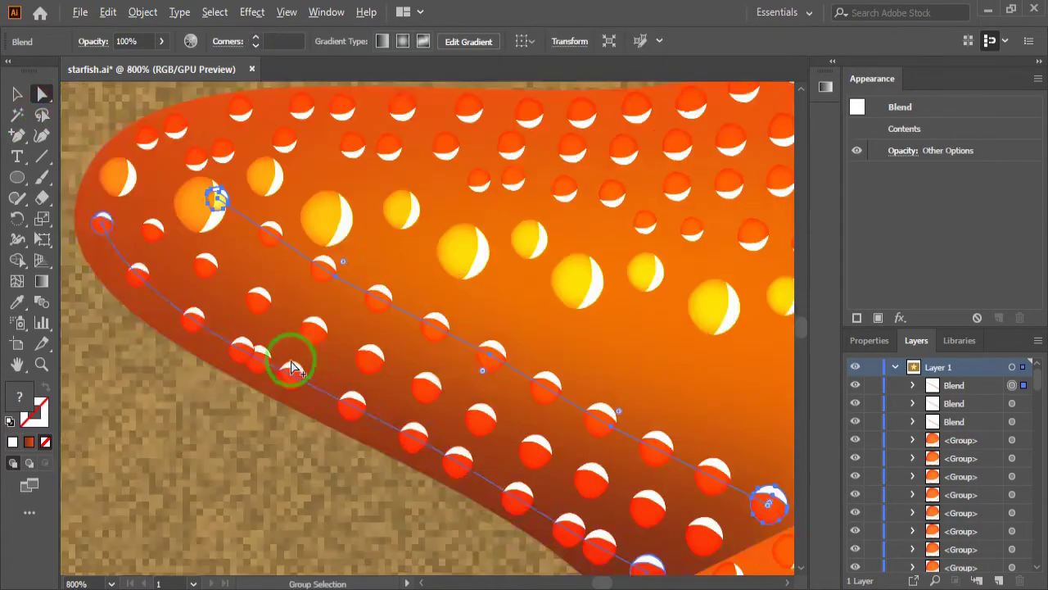
scroll(282, 317, "right", 2)
left_click_drag(162, 194, 209, 247)
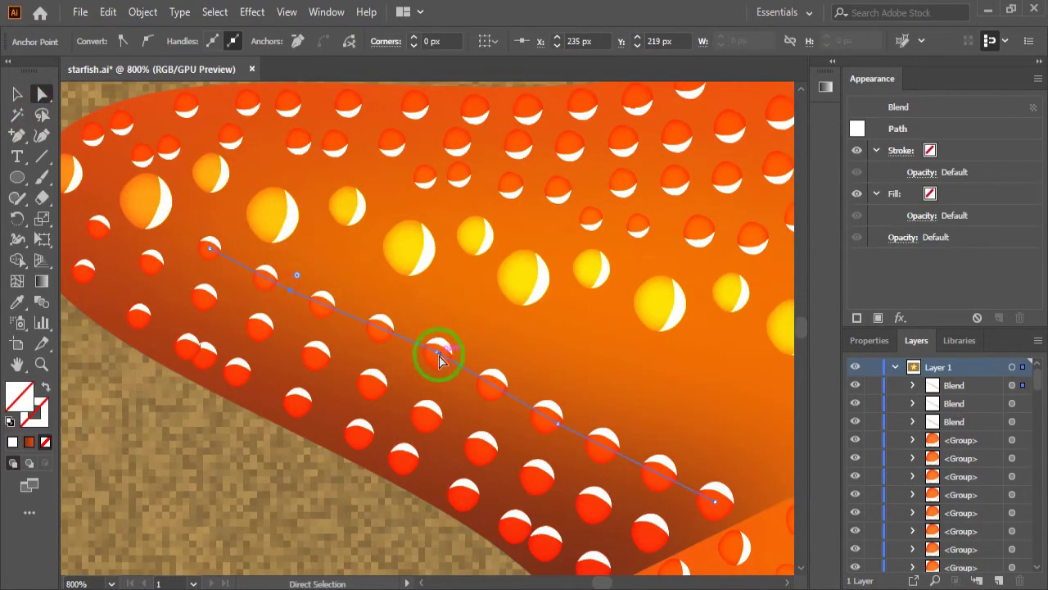
left_click_drag(437, 351, 428, 370)
left_click_drag(549, 433, 403, 436)
- Duplicate the dot row further into the arm and reshape the duplicate's spine
left_click(131, 505)
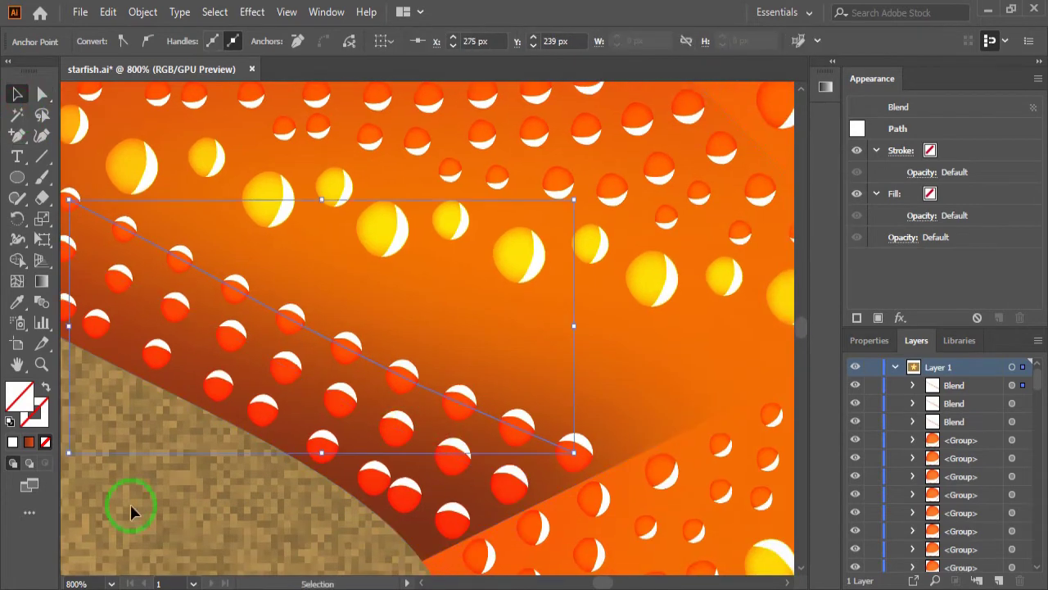
left_click(293, 327)
left_click_drag(140, 253, 252, 250)
left_click_drag(170, 196, 223, 240)
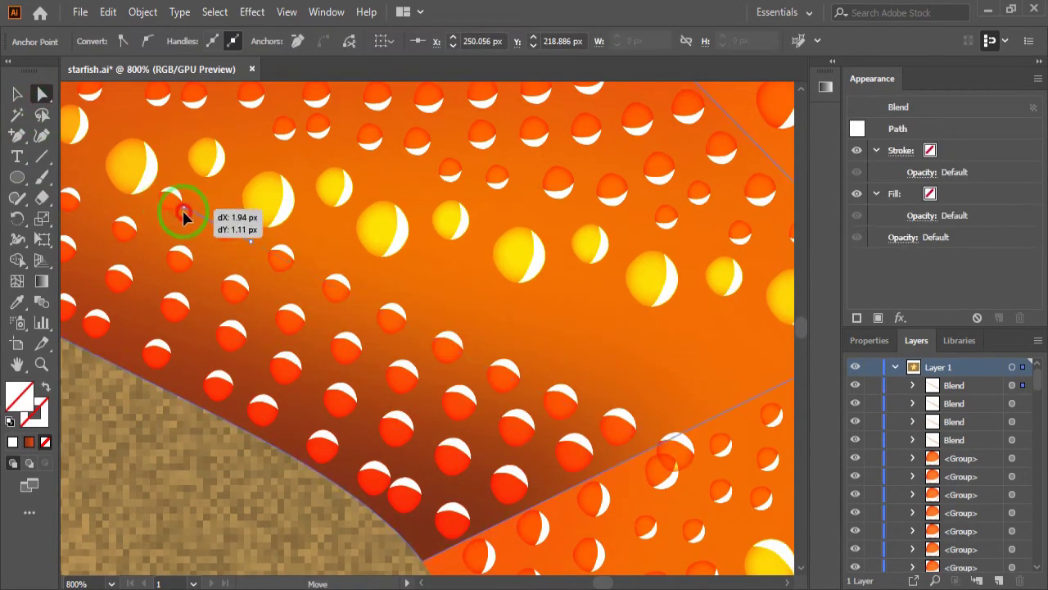
left_click_drag(641, 413, 637, 414)
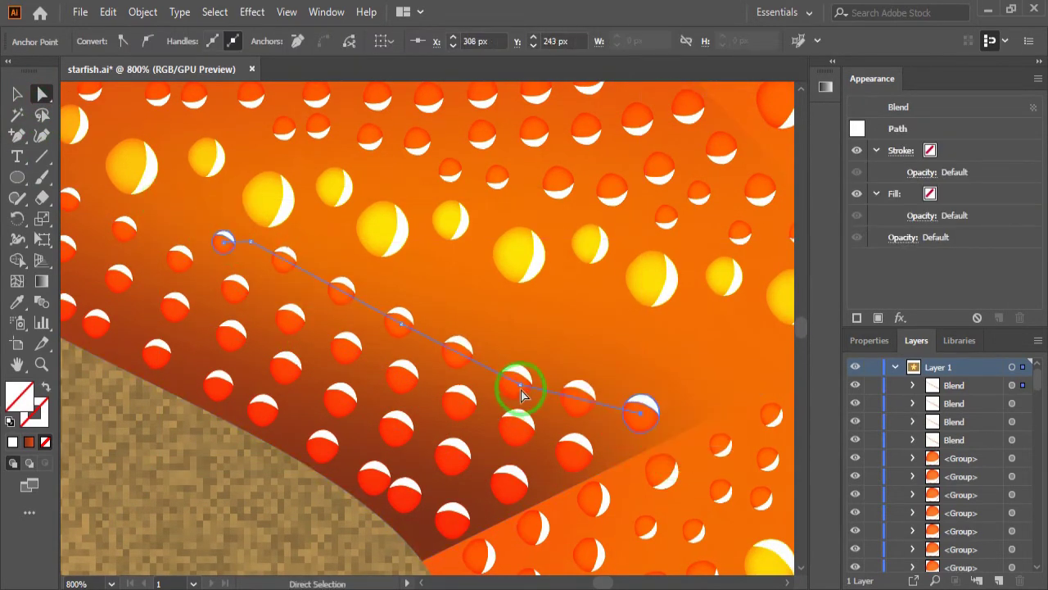
left_click_drag(405, 318, 262, 330)
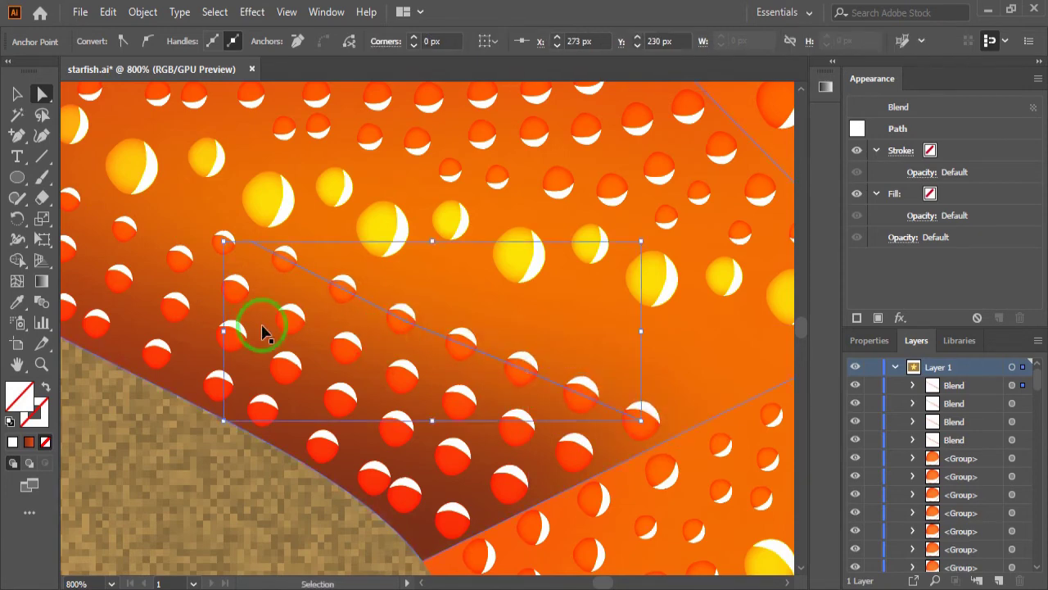
- Reselect the dot-row blend and nudge it four steps up and left
key("v")
key("ctrl+shift+a")
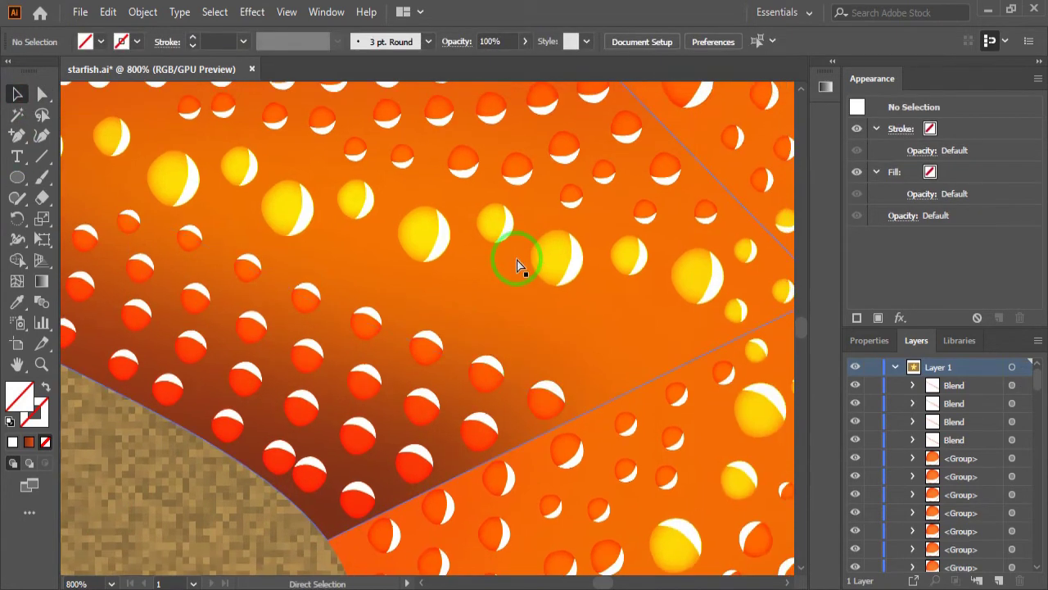
key("ctrl+z")
key("ctrl+z")
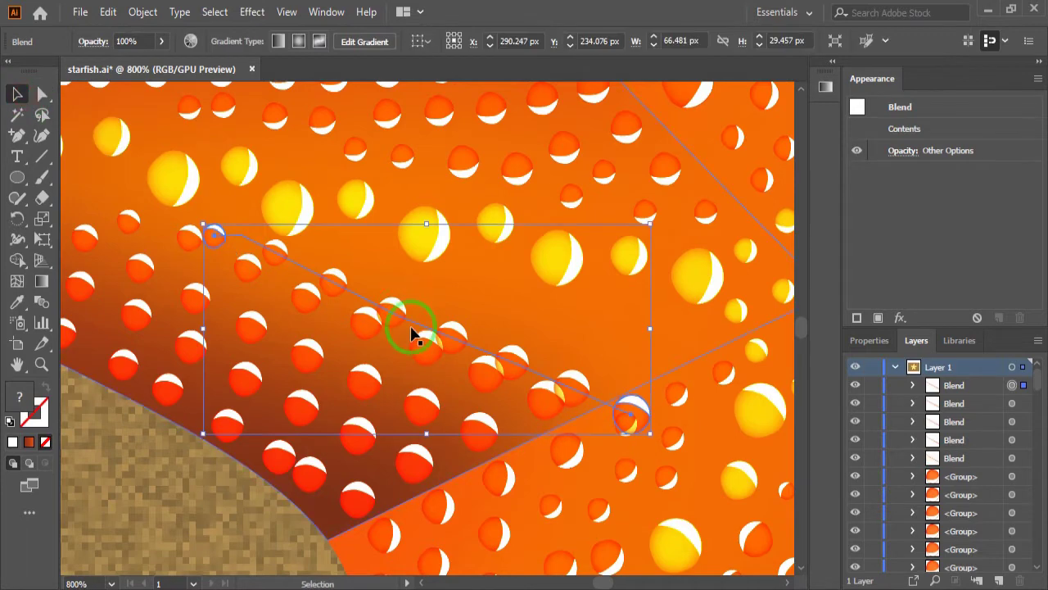
key("Up")
key("Up")
key("Left")
key("Up")
key("Up")
key("Left")
key("Up")
key("Up")
key("Left")
key("Up")
key("Left")
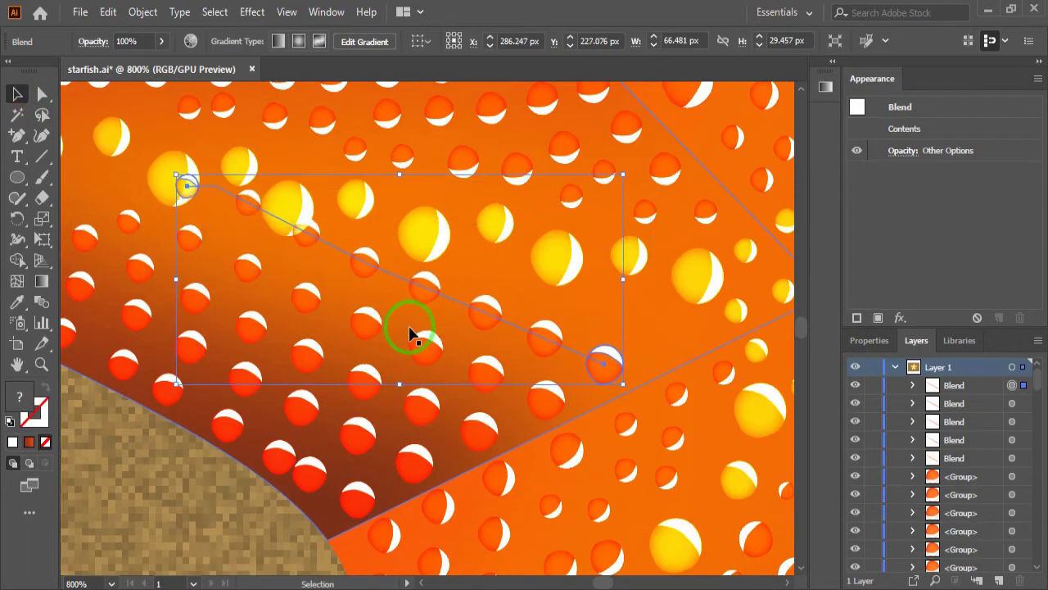
- Re-curve the row's spine anchors to follow the arm and move a dot group into a gap
key("a")
left_click_drag(214, 190, 353, 268)
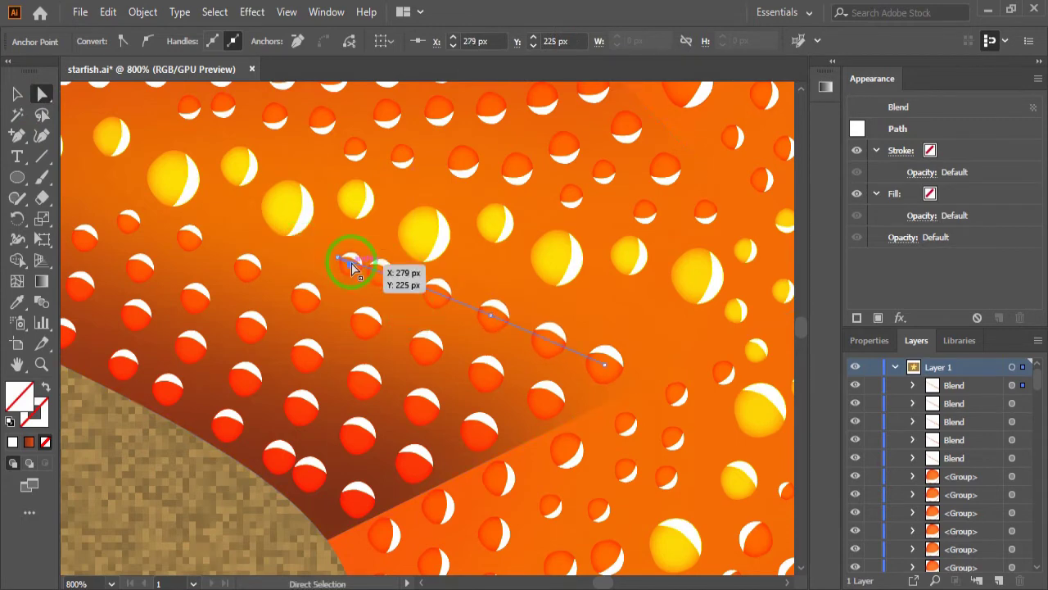
left_click_drag(346, 264, 348, 264)
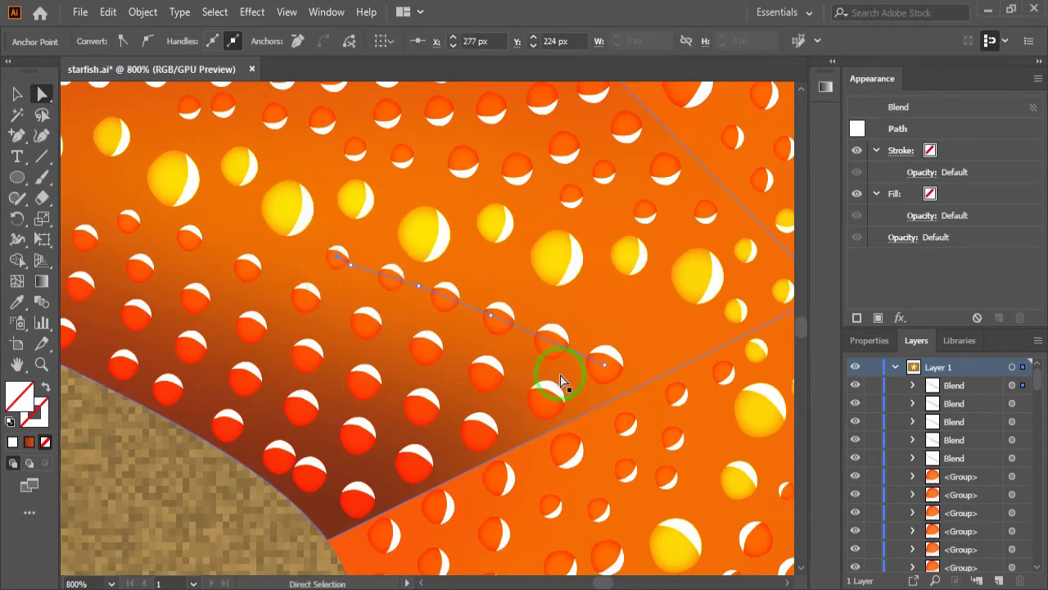
left_click_drag(672, 348, 508, 336)
left_click_drag(479, 214, 538, 205)
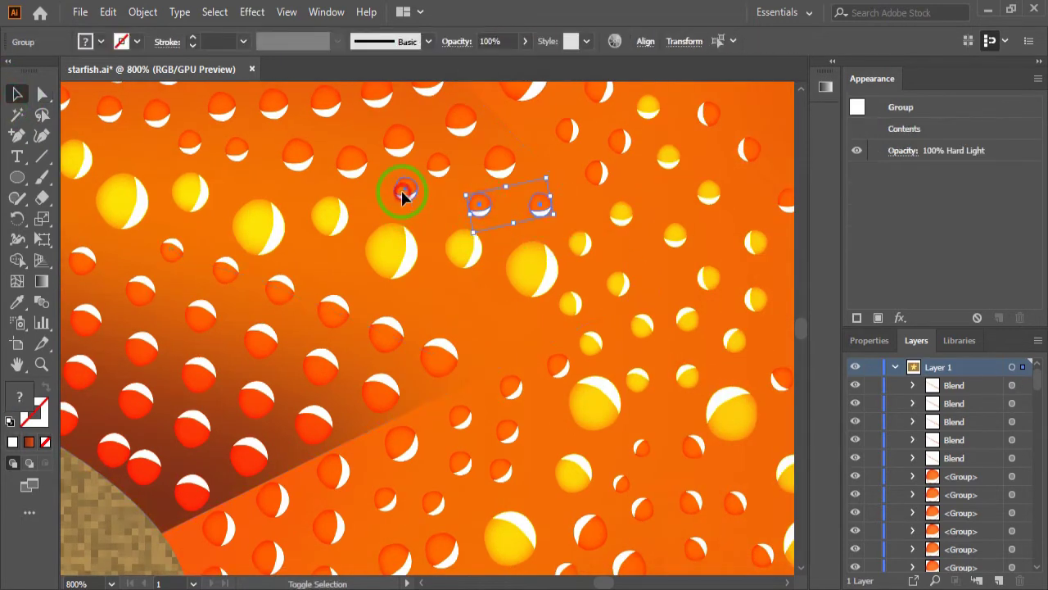
- Drag the stray bubble-dot groups into the arm's gaps, then fit the whole starfish in view
left_click_drag(402, 194, 498, 164)
left_click_drag(488, 256, 527, 246)
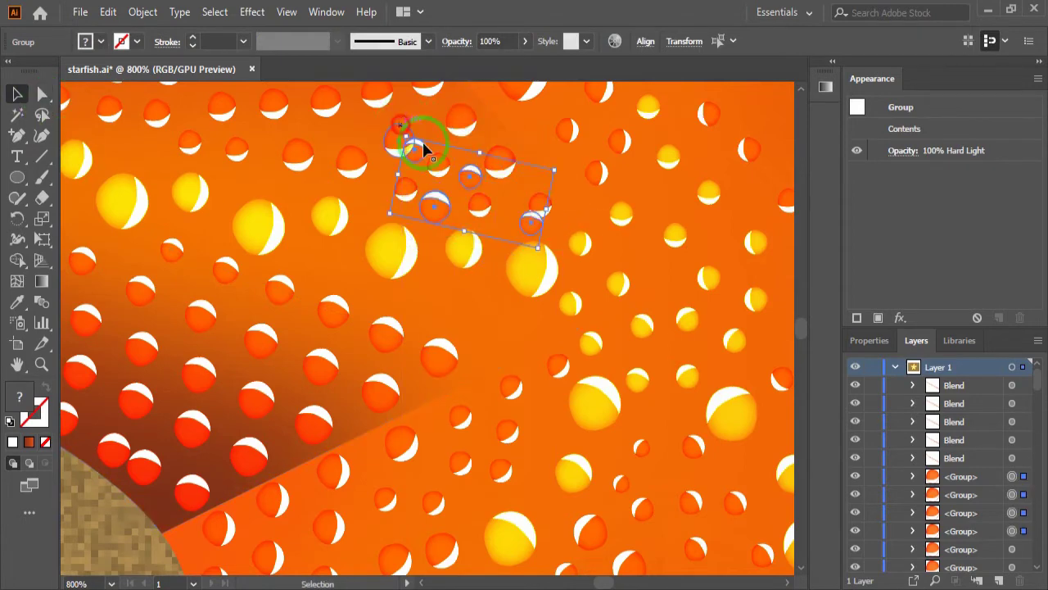
mouse_move(409, 140)
left_mouse_down()
mouse_move(456, 311)
mouse_move(409, 326)
mouse_move(502, 339)
left_mouse_up()
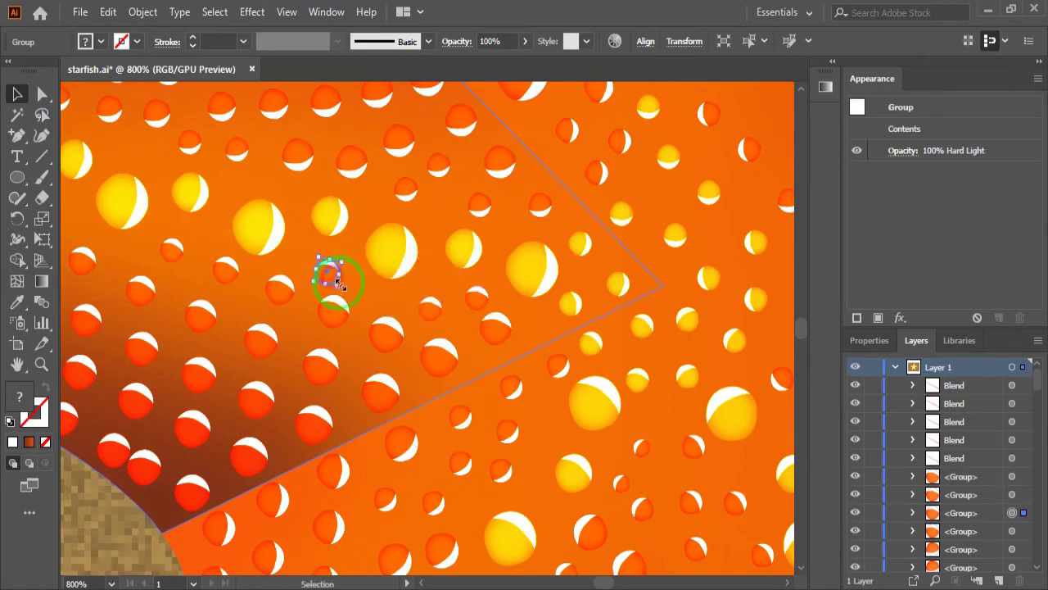
left_click_drag(481, 306, 330, 279)
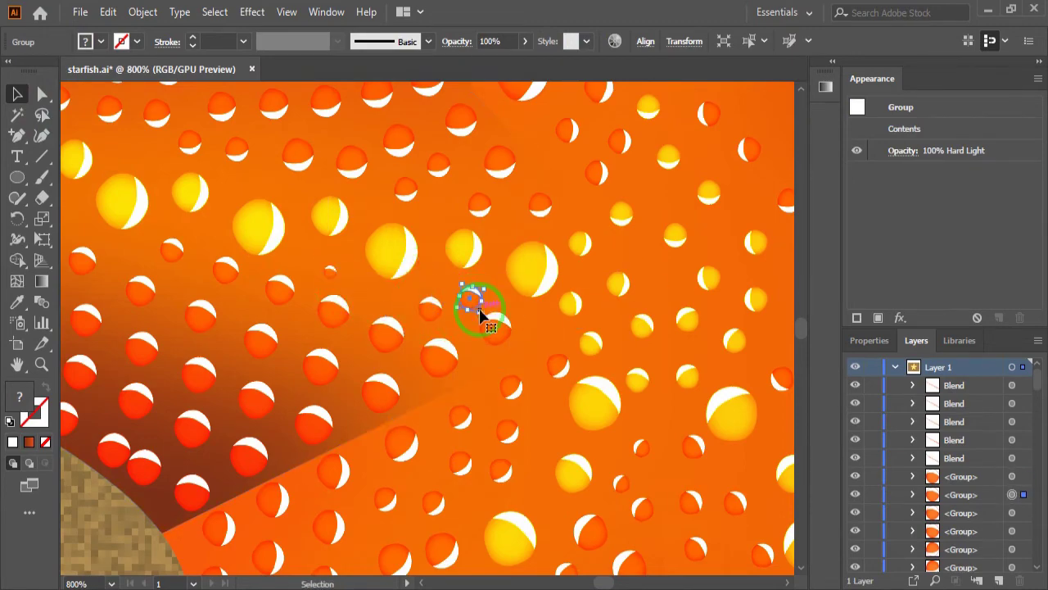
key("ctrl+0")
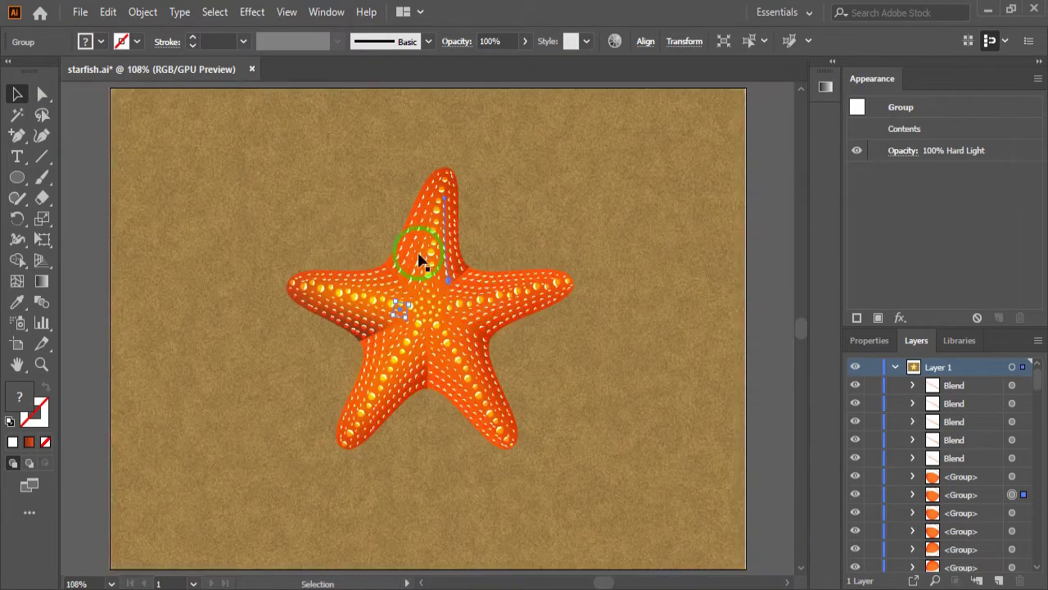
left_click(136, 221)
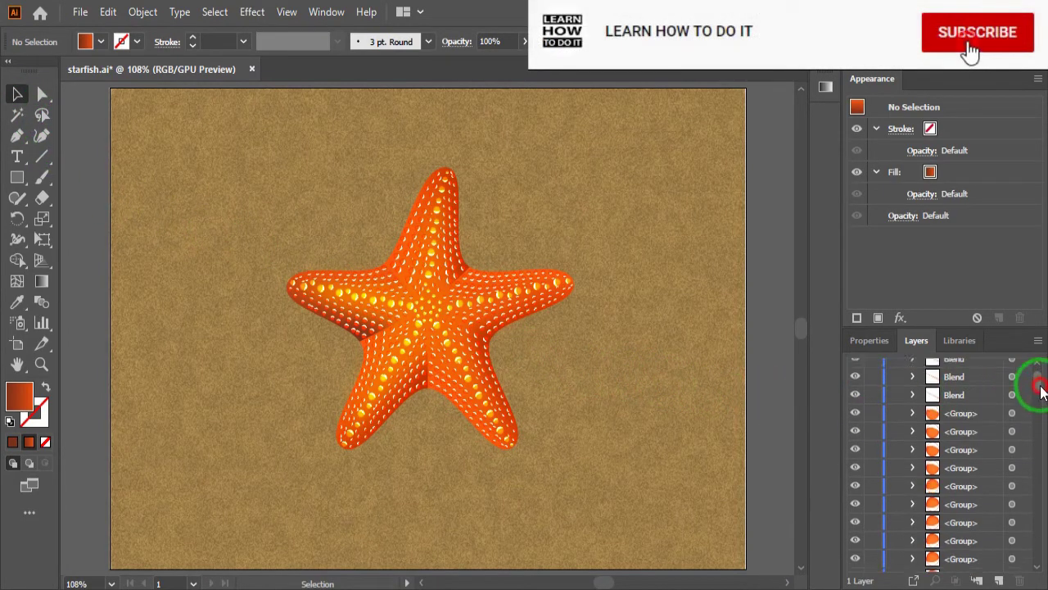
mouse_move(1038, 383)
left_mouse_down()
mouse_move(1034, 468)
mouse_move(962, 517)
mouse_move(971, 532)
left_mouse_up()
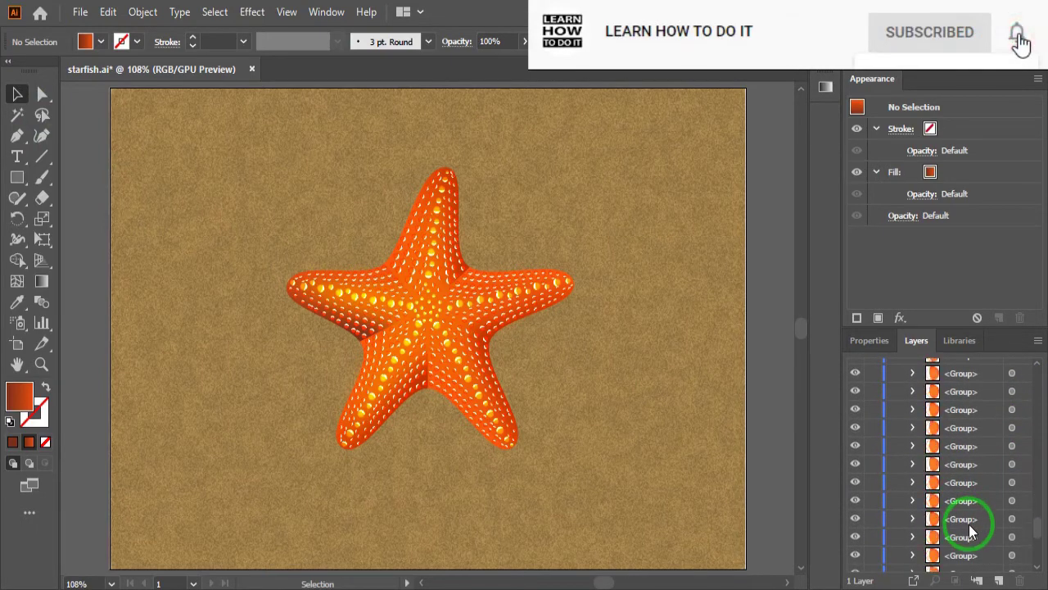
- Show the light cream outline path, hide the other outline, and select the visible rim
scroll(971, 532, "down", 3)
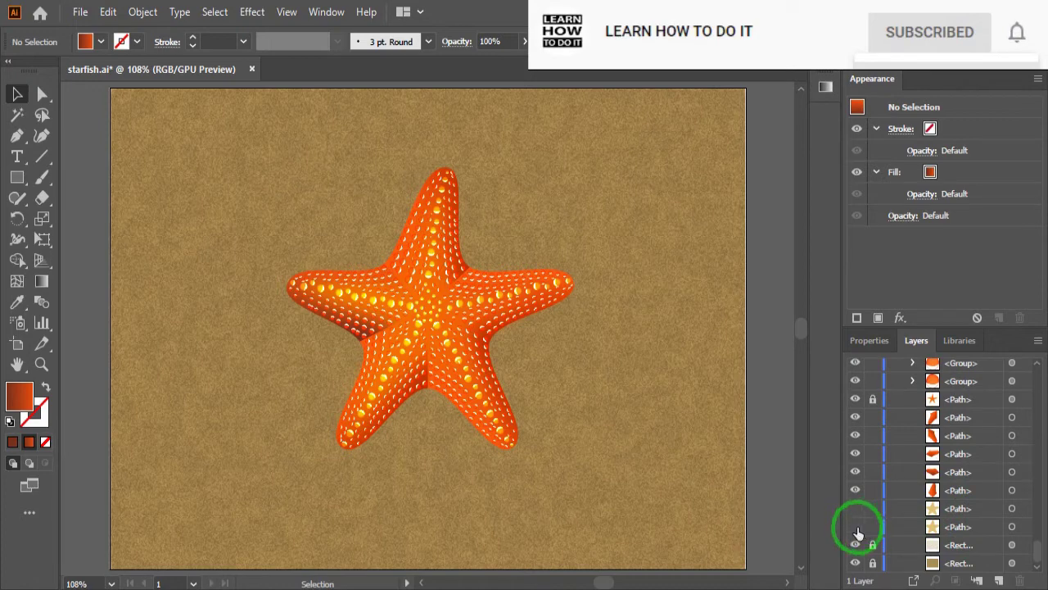
left_click(855, 509)
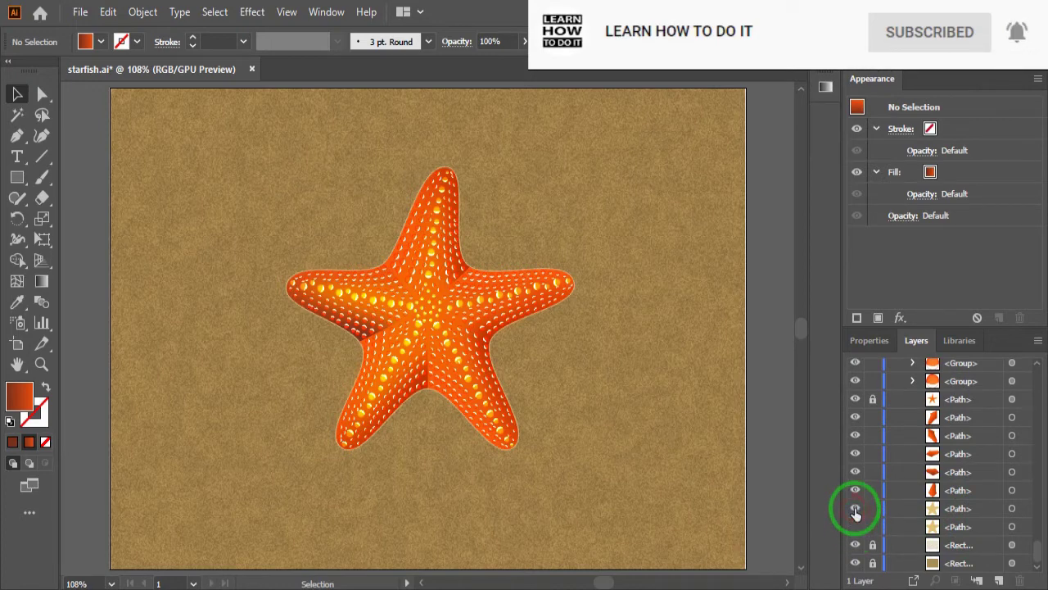
left_click(855, 527)
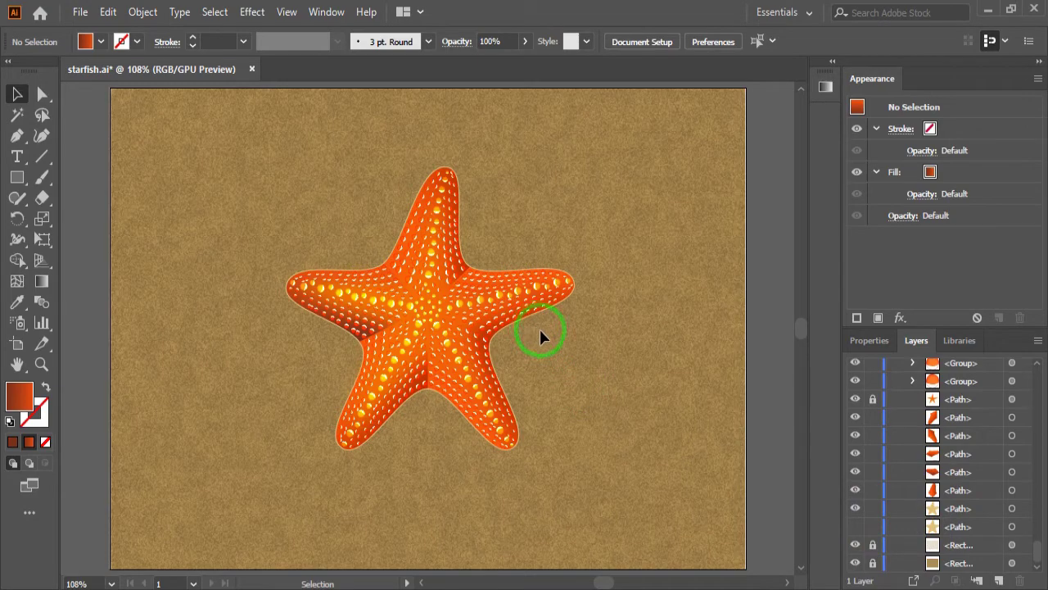
scroll(540, 329, "up", 3)
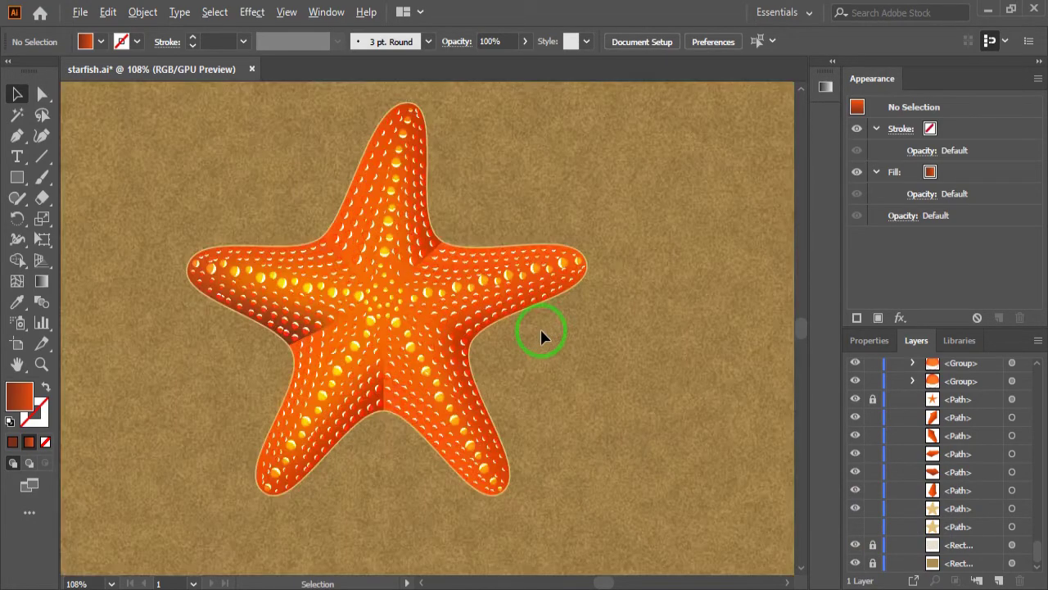
scroll(541, 329, "up", 5)
left_click_drag(530, 304, 562, 374)
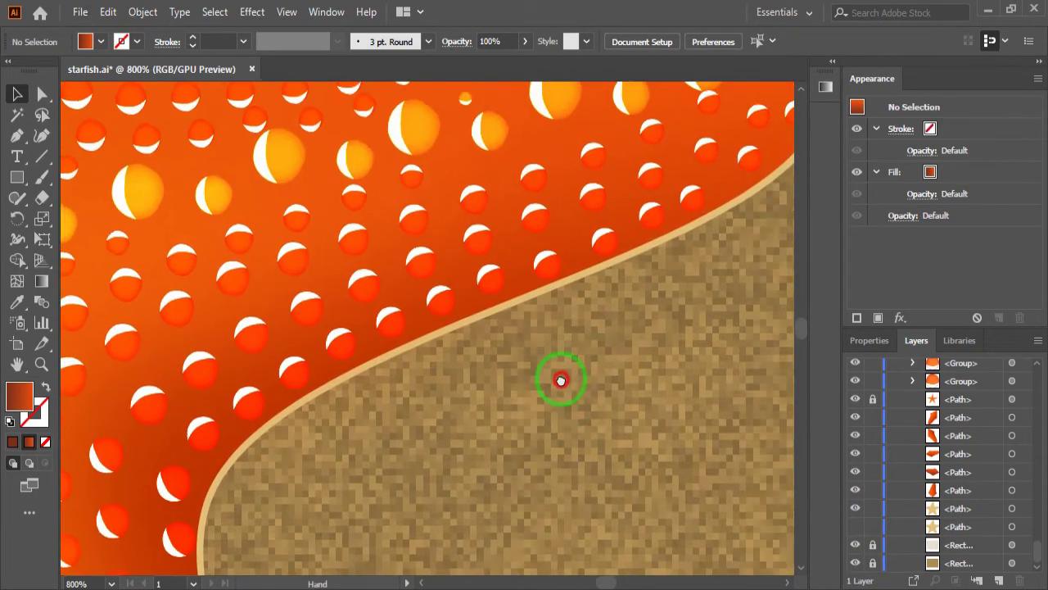
left_click(532, 305)
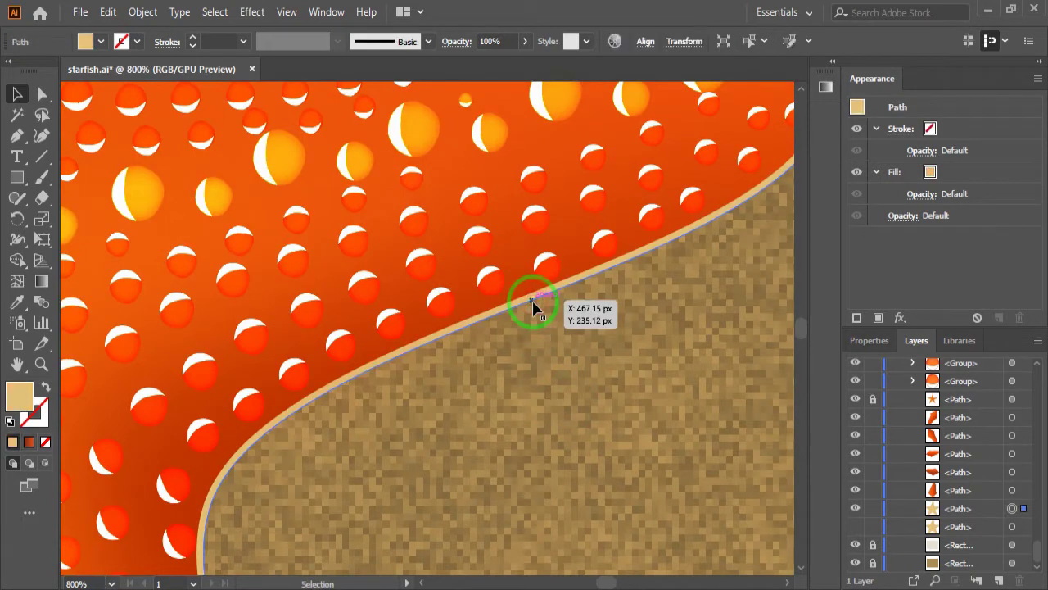
left_click(927, 173)
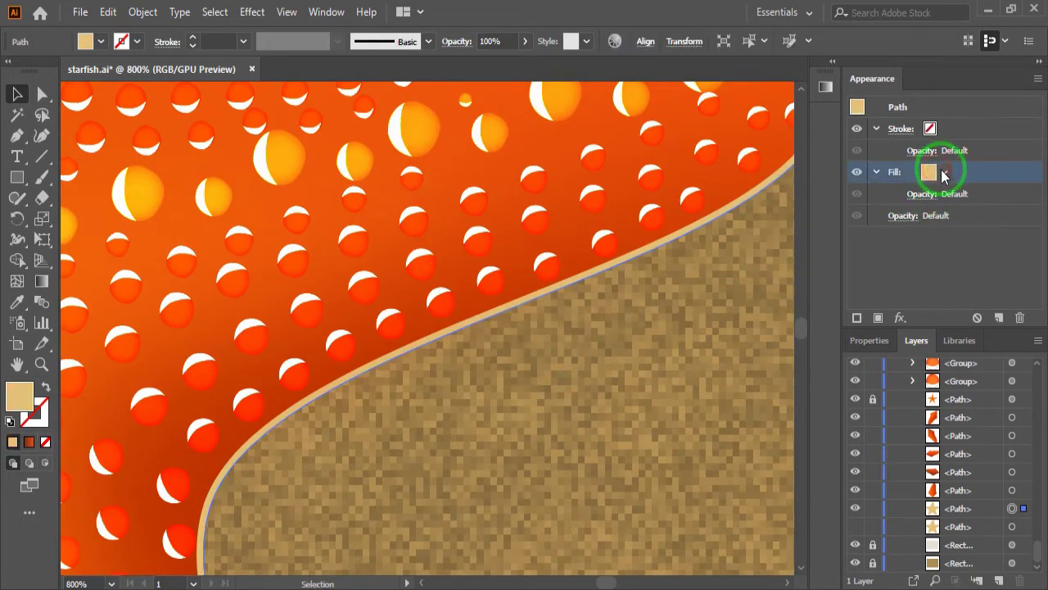
- Remove the rim path's fill and give it a 1 pt EFD881 cream stroke
left_click(928, 173)
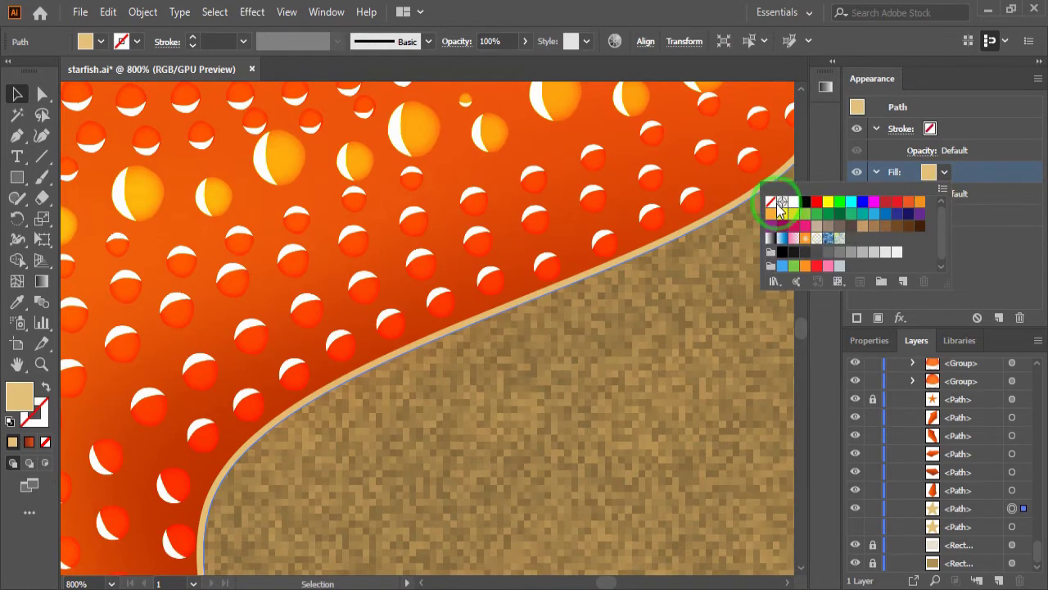
left_click(771, 201)
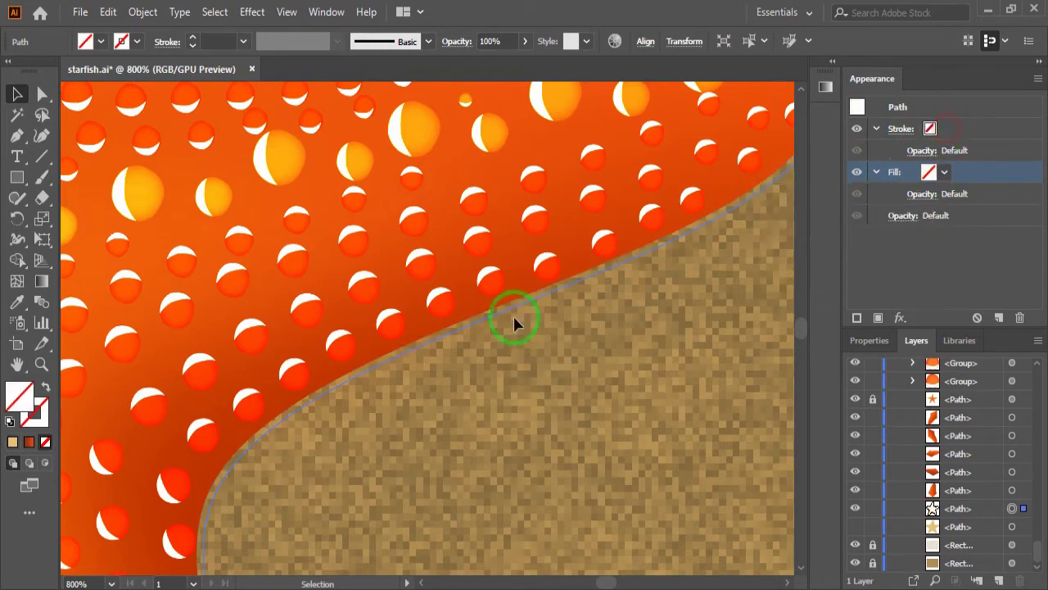
left_click(46, 419)
double_click(47, 421)
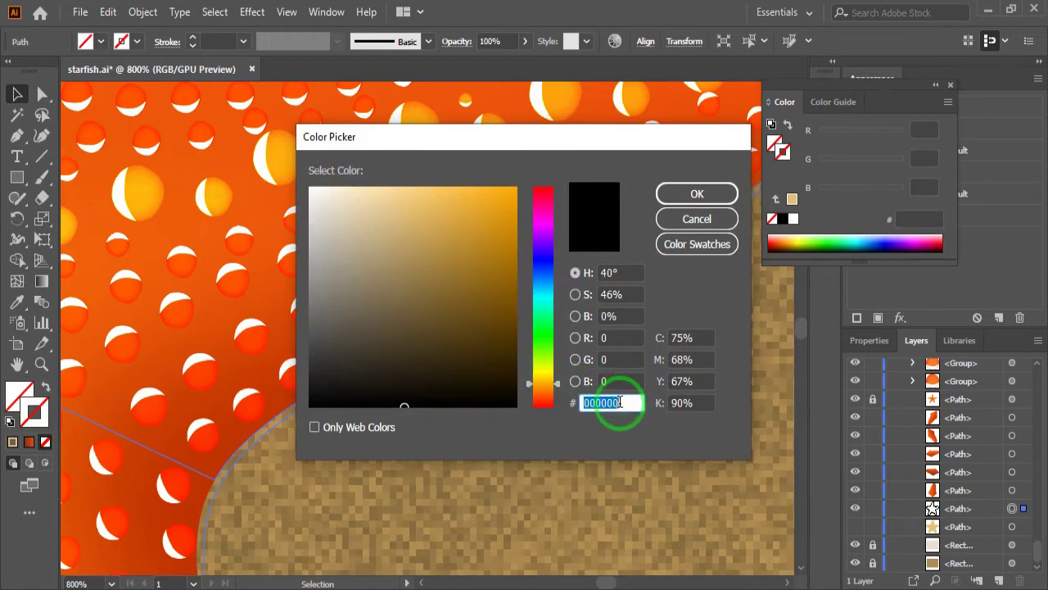
type("EFD881")
key("Return")
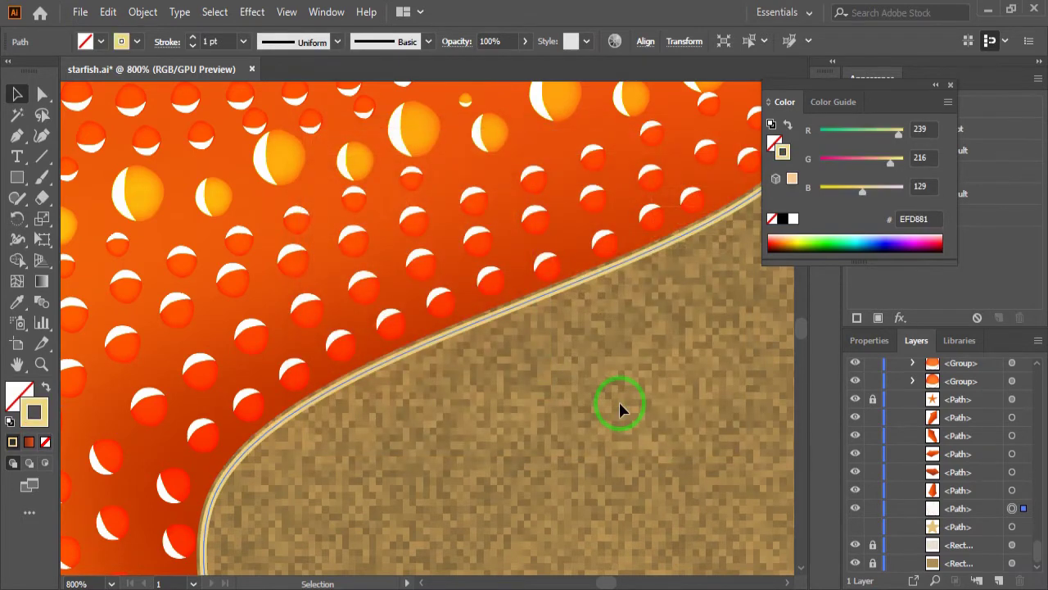
left_click(896, 299)
left_click(950, 85)
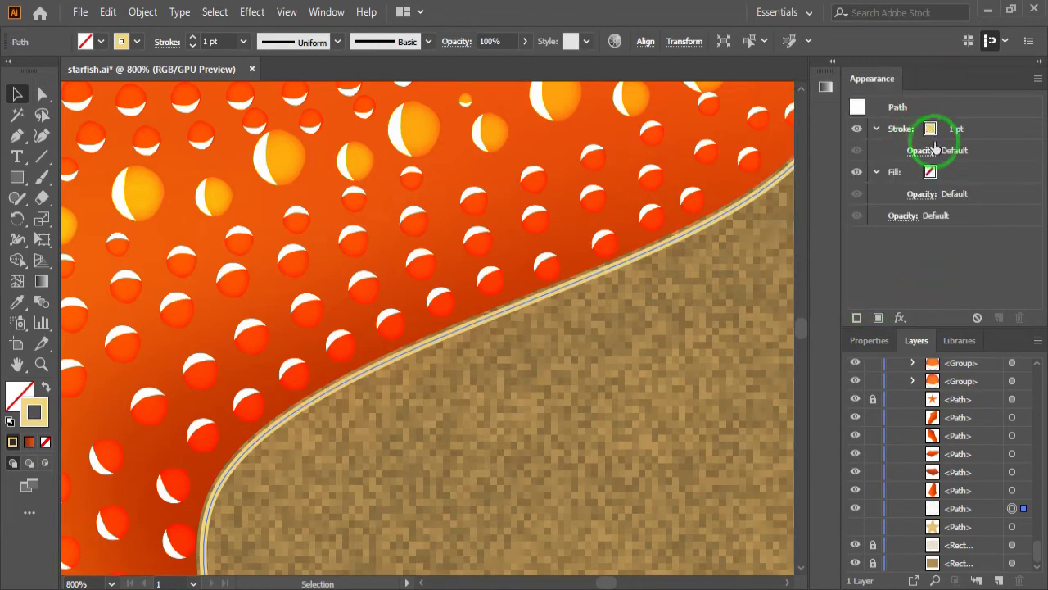
- Make the rim stroke a dashed line with 1 pt dashes, 3 pt gaps and Width Profile 2
left_click(903, 128)
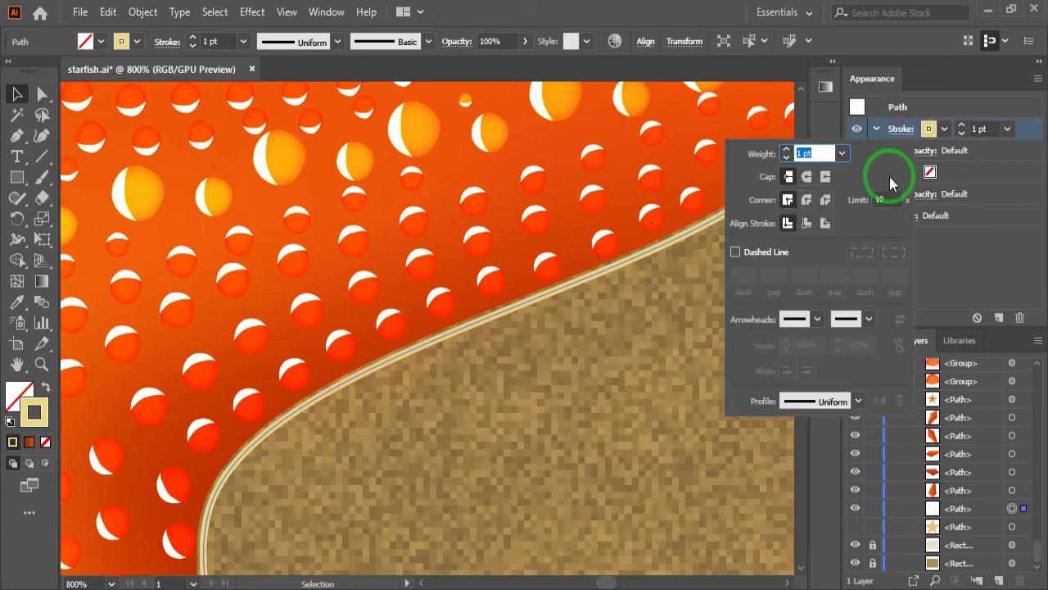
left_click(761, 253)
left_click(755, 276)
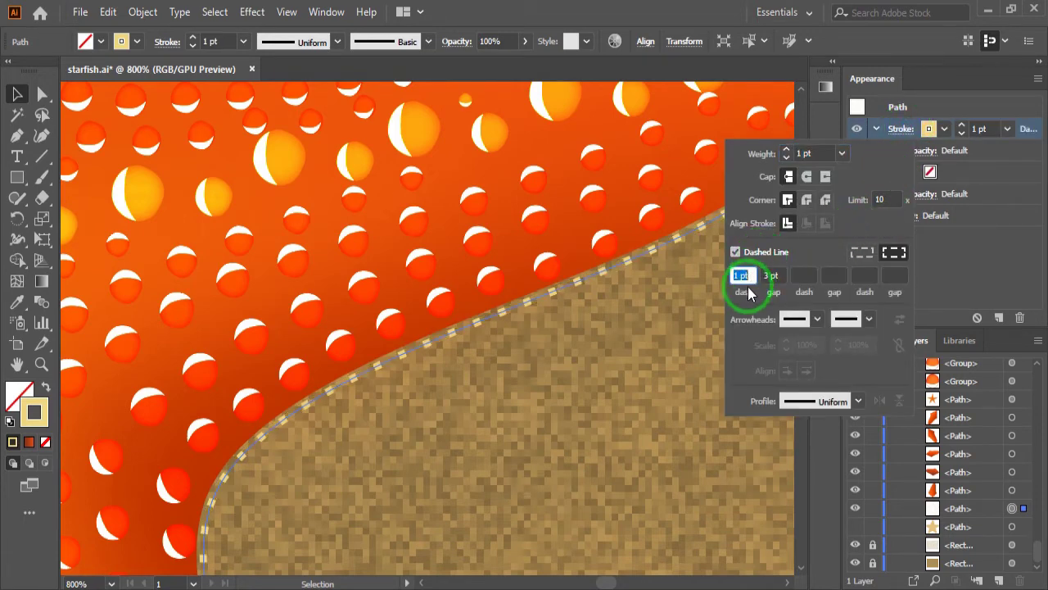
left_click(773, 276)
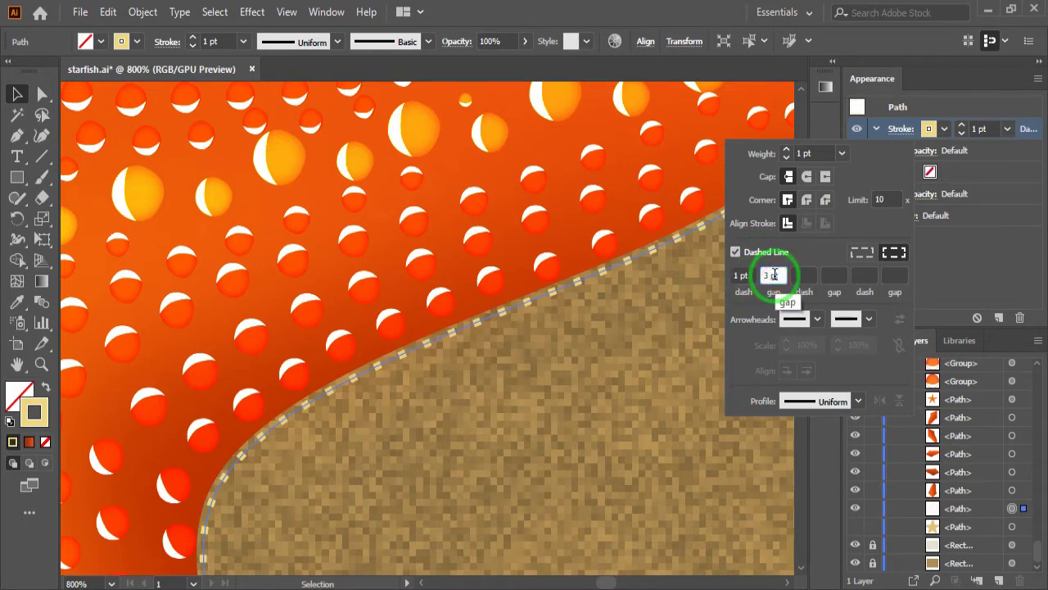
left_click(810, 400)
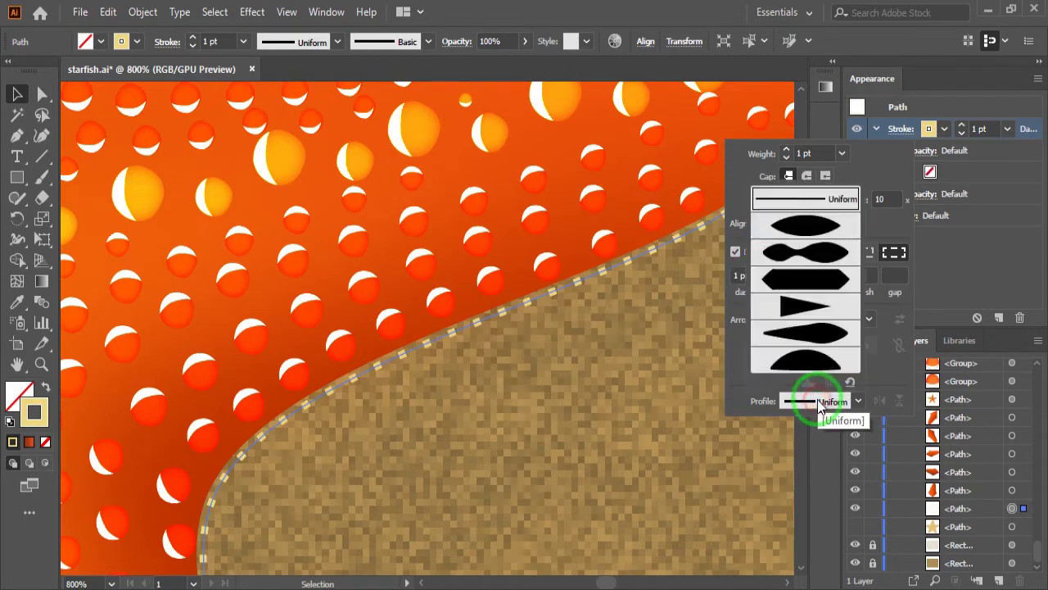
left_click(828, 254)
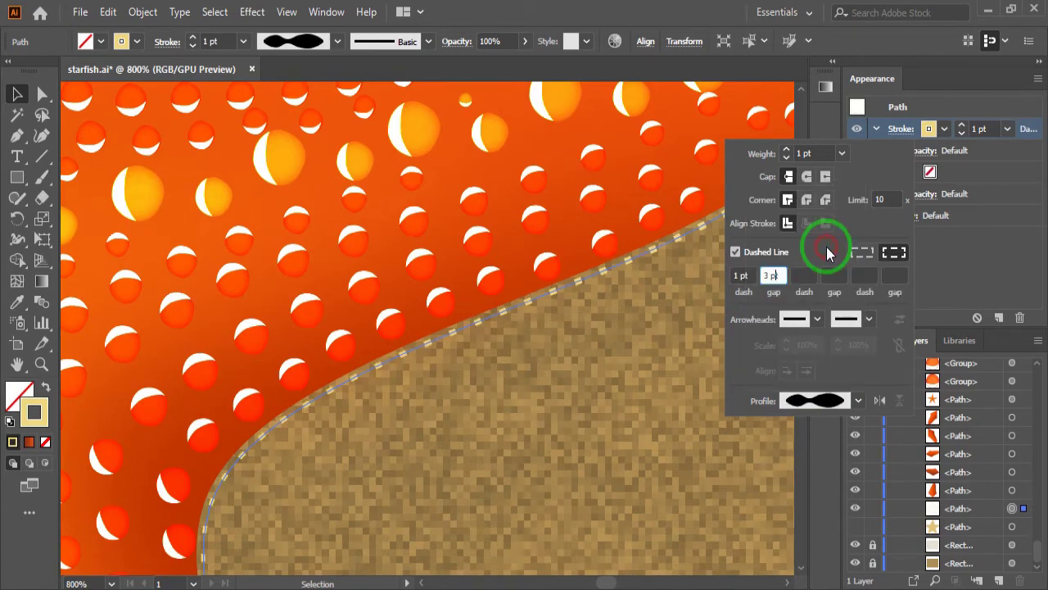
left_click(948, 259)
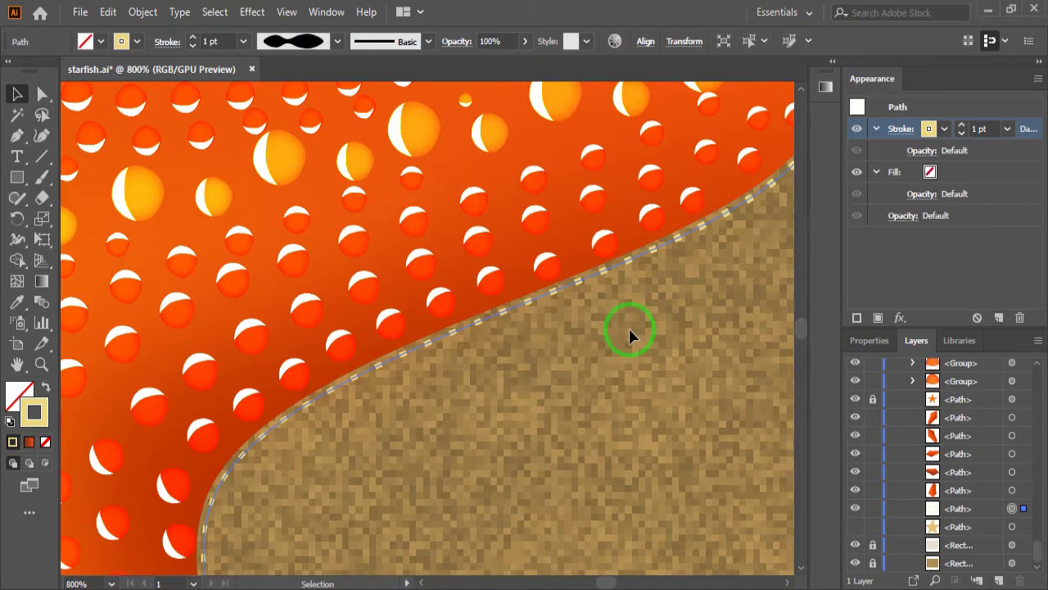
- Copy the dashed rim path and paste it in front of the original
left_click(15, 106)
left_click(108, 12)
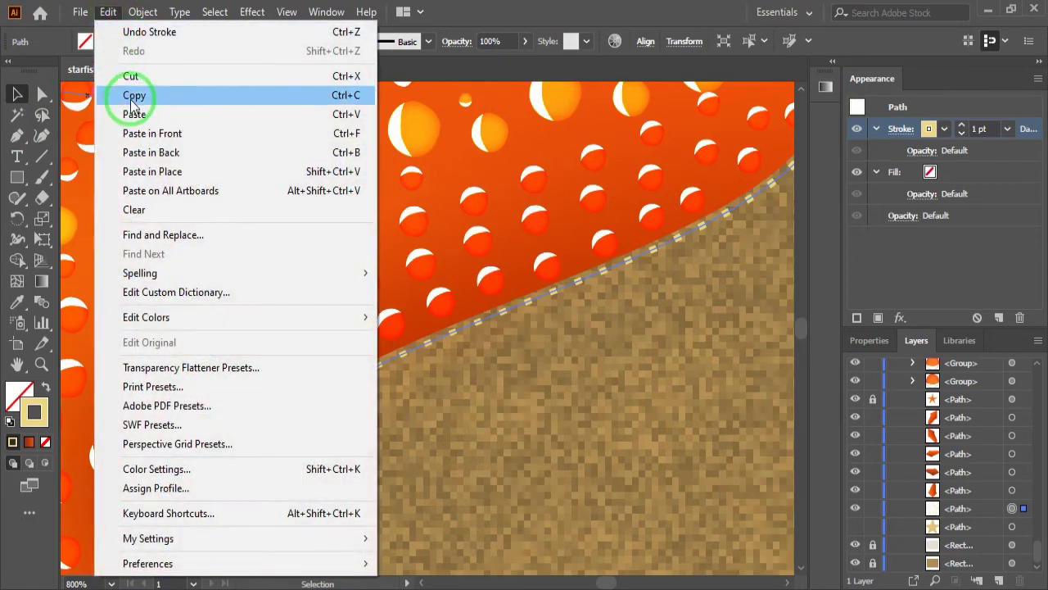
left_click(133, 96)
left_click(108, 11)
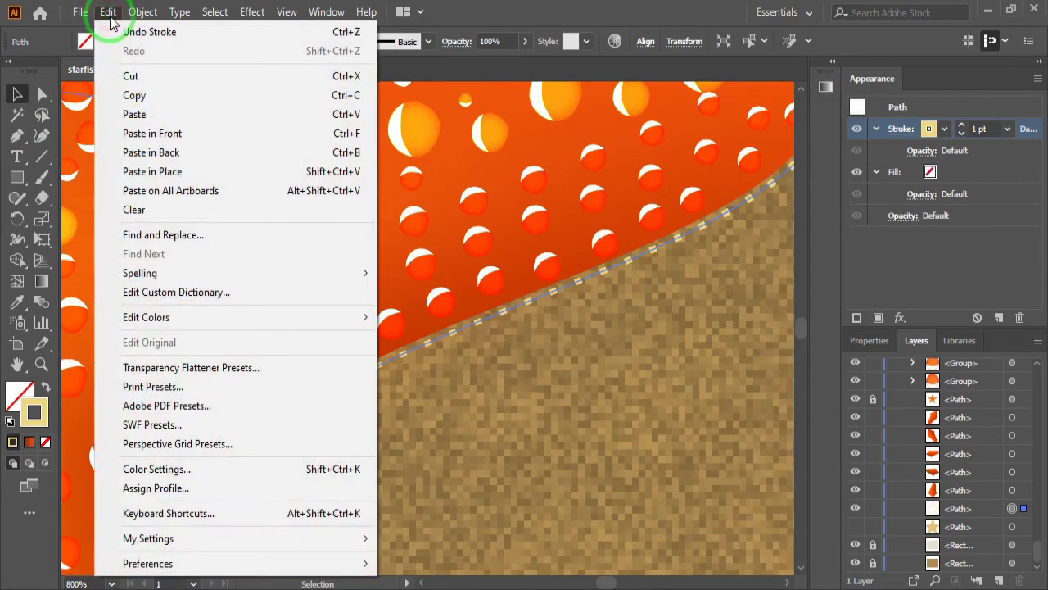
left_click(187, 136)
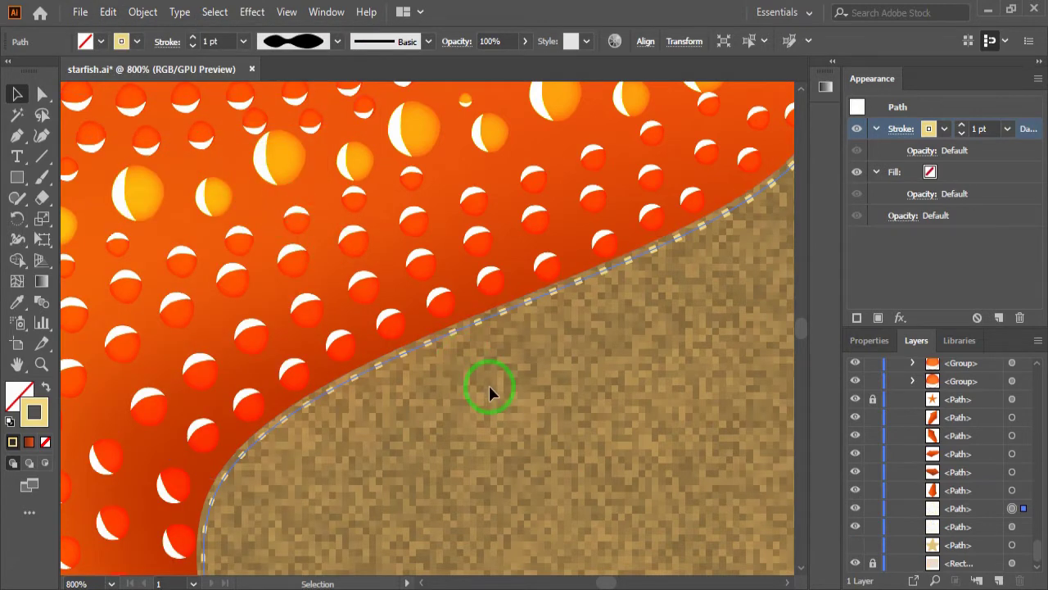
- Deselect, fit the starfish in view, and reveal the hidden wide cream outline
left_click(583, 402)
key("ctrl+0")
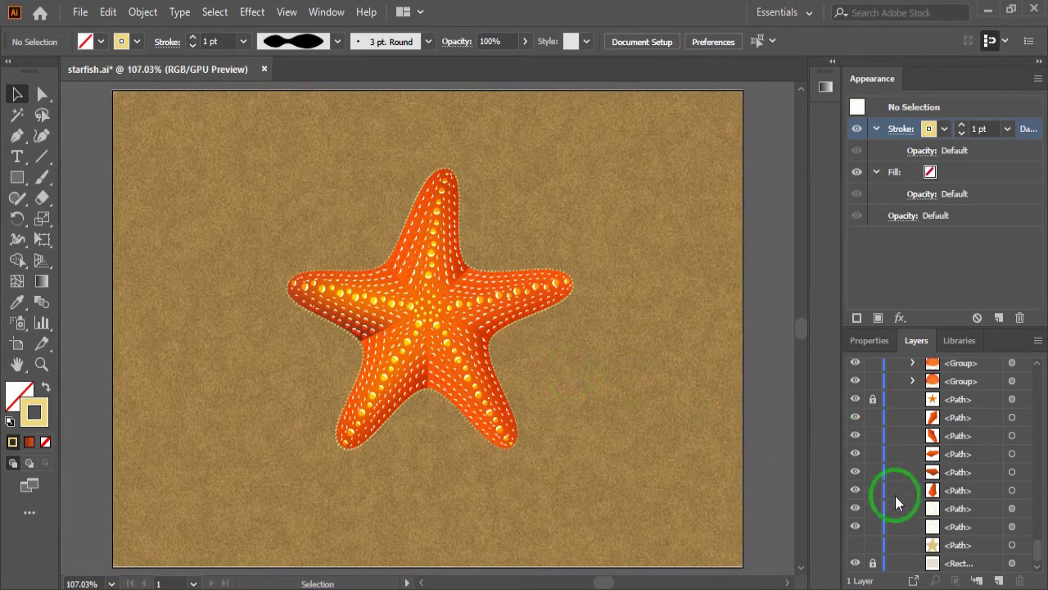
left_click(855, 545)
left_click(663, 453)
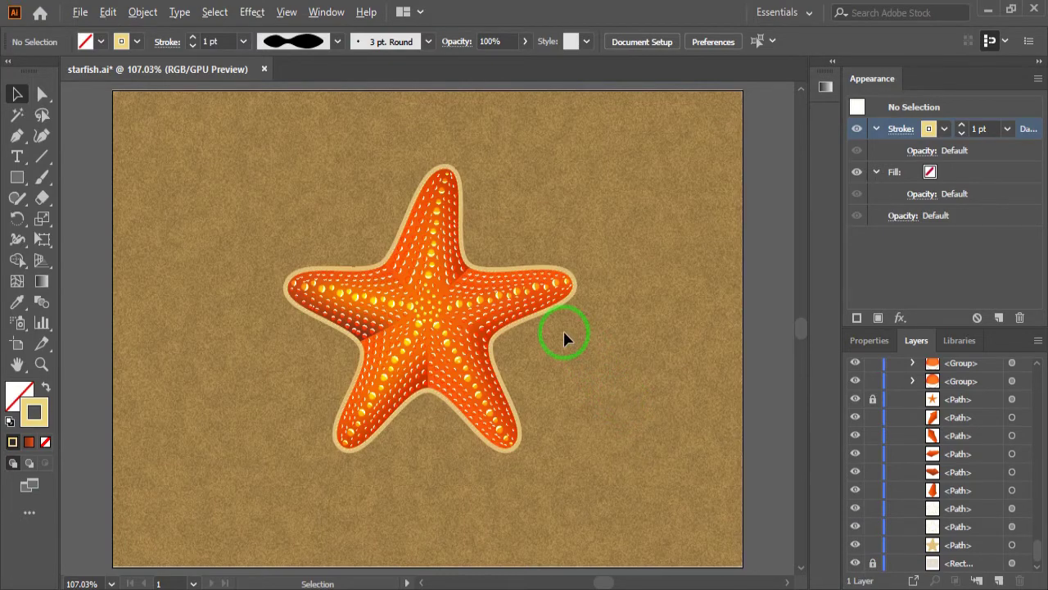
scroll(564, 327, "up", 5)
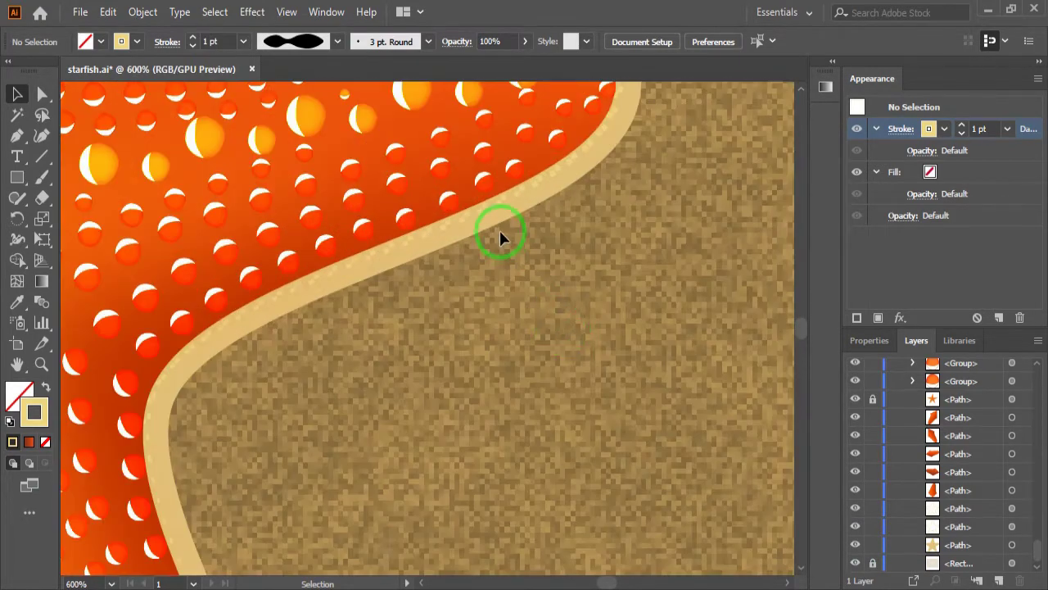
- Select the cream outline, target its fill, and inspect the fill colour values without changes
left_click(499, 228)
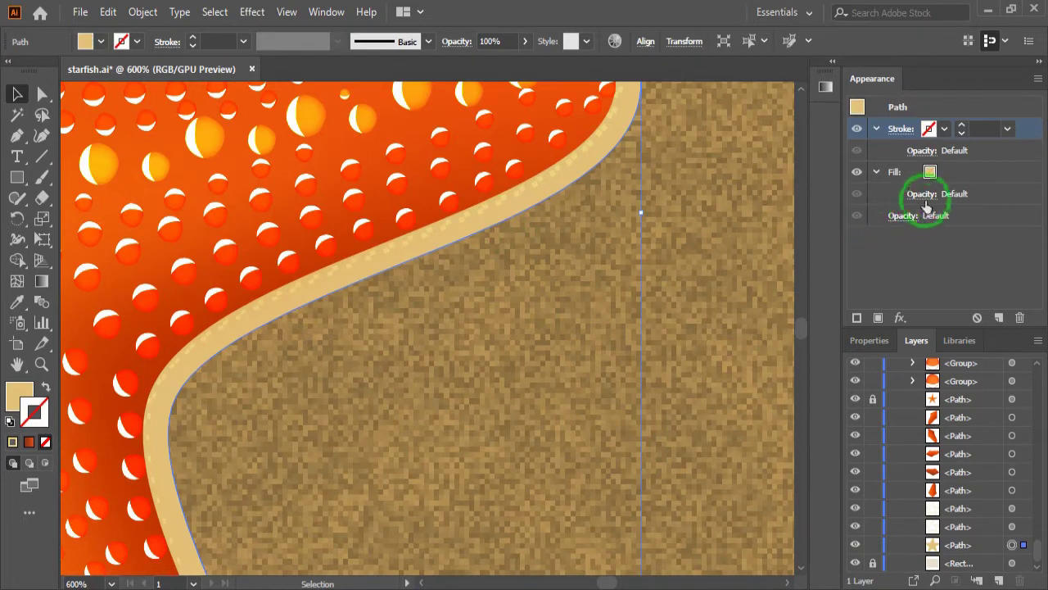
left_click(957, 174)
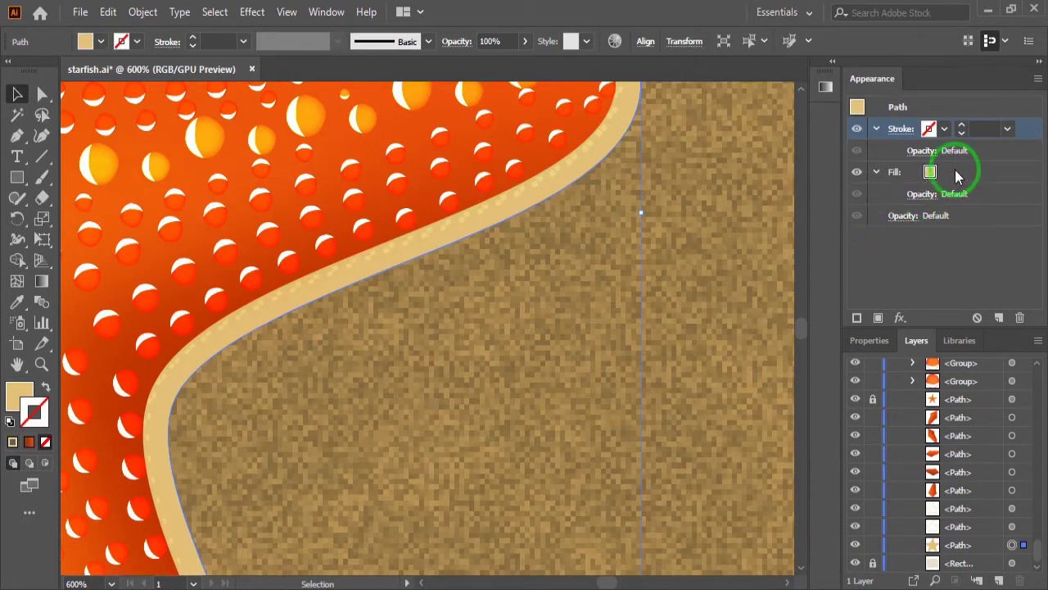
left_click(956, 174)
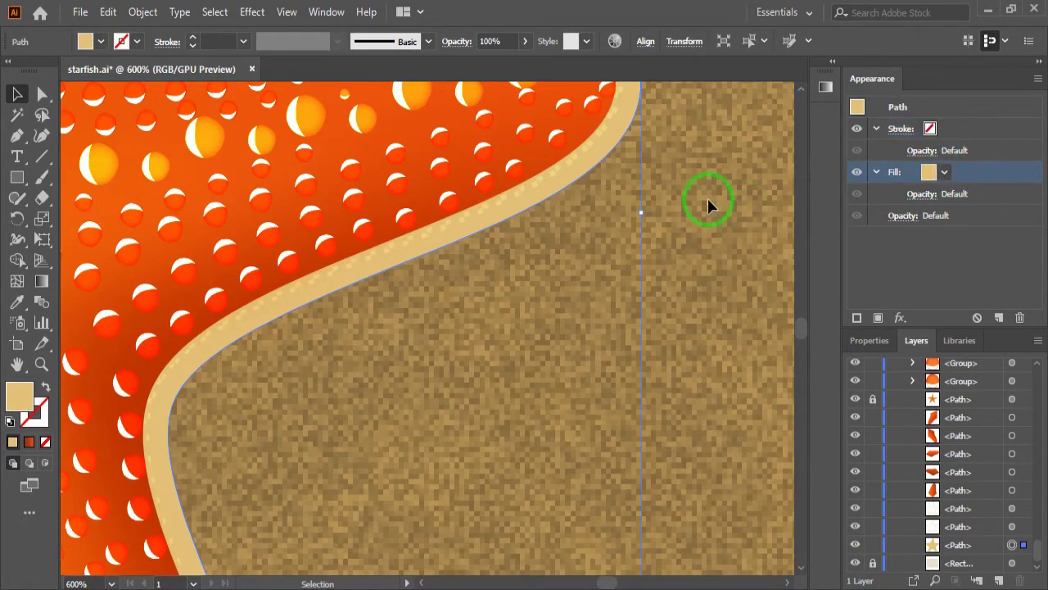
double_click(20, 396)
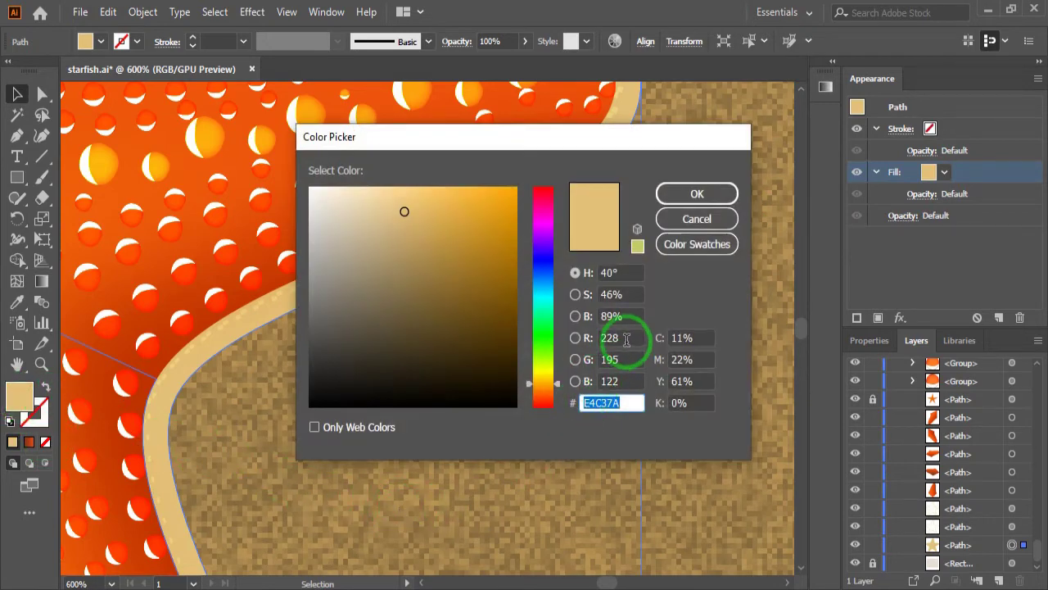
left_click(628, 339)
left_click(627, 359)
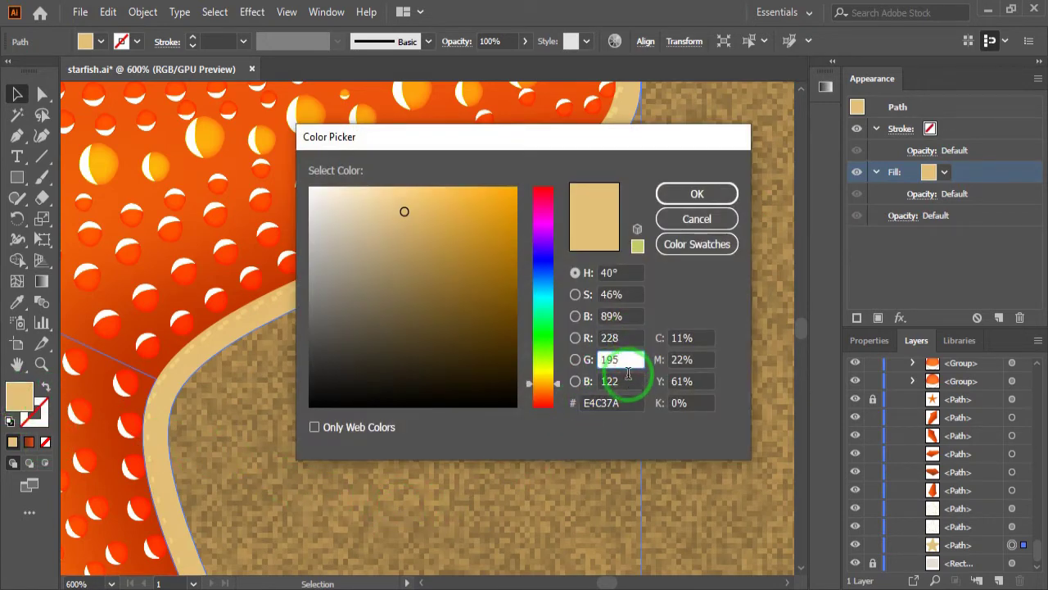
left_click(628, 377)
left_click(685, 220)
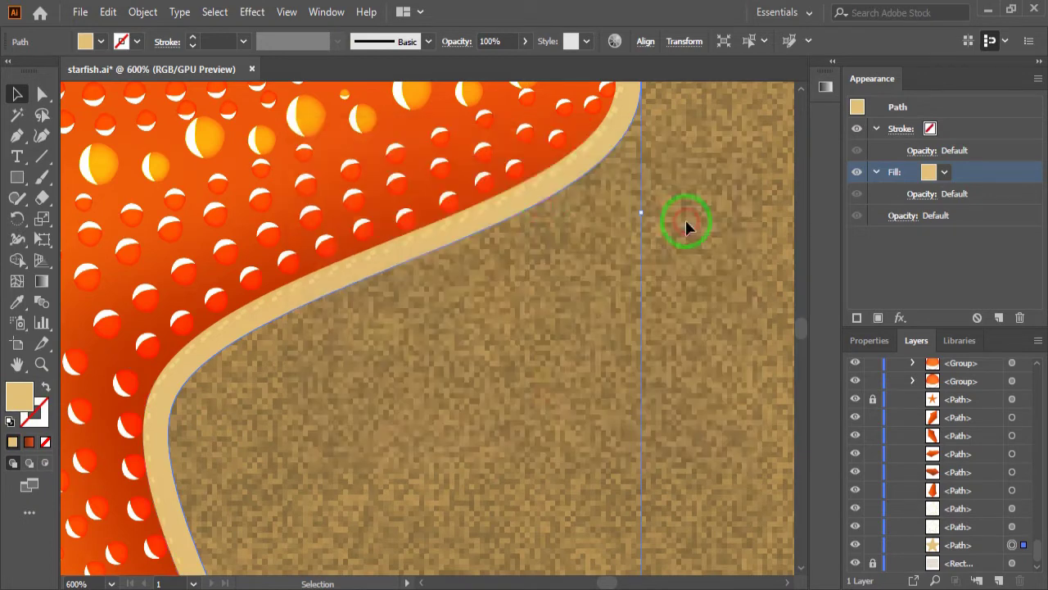
- Apply a 3-pixel Gaussian Blur to the cream outline's fill
left_click(252, 11)
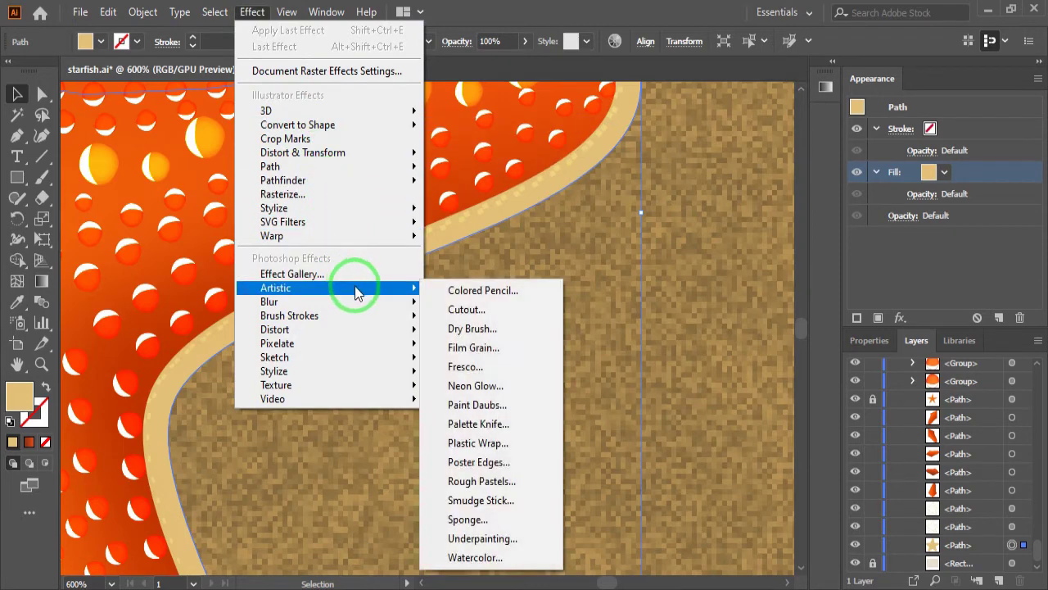
mouse_move(328, 301)
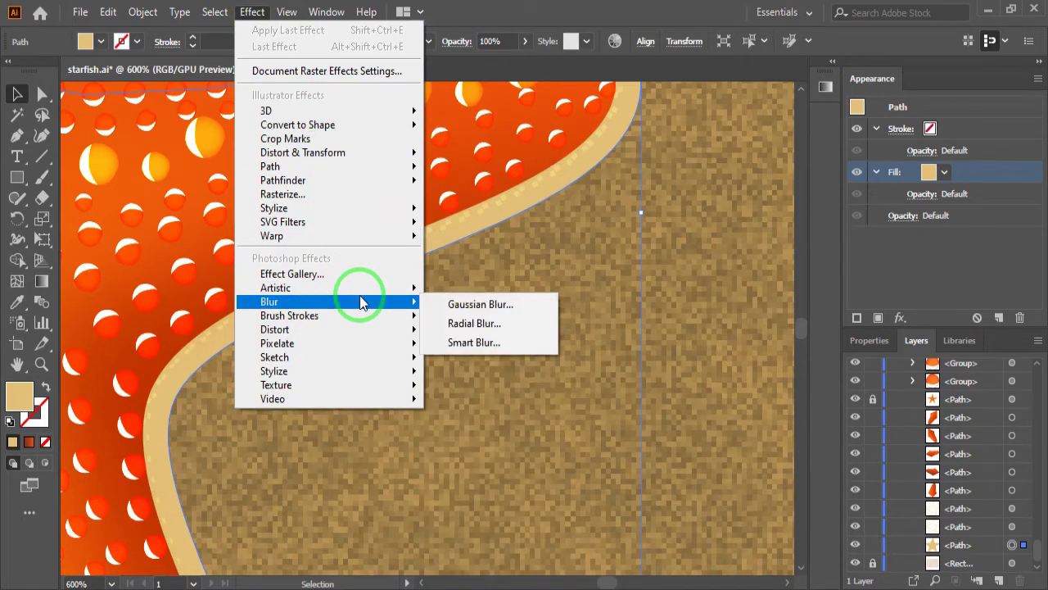
left_click(442, 304)
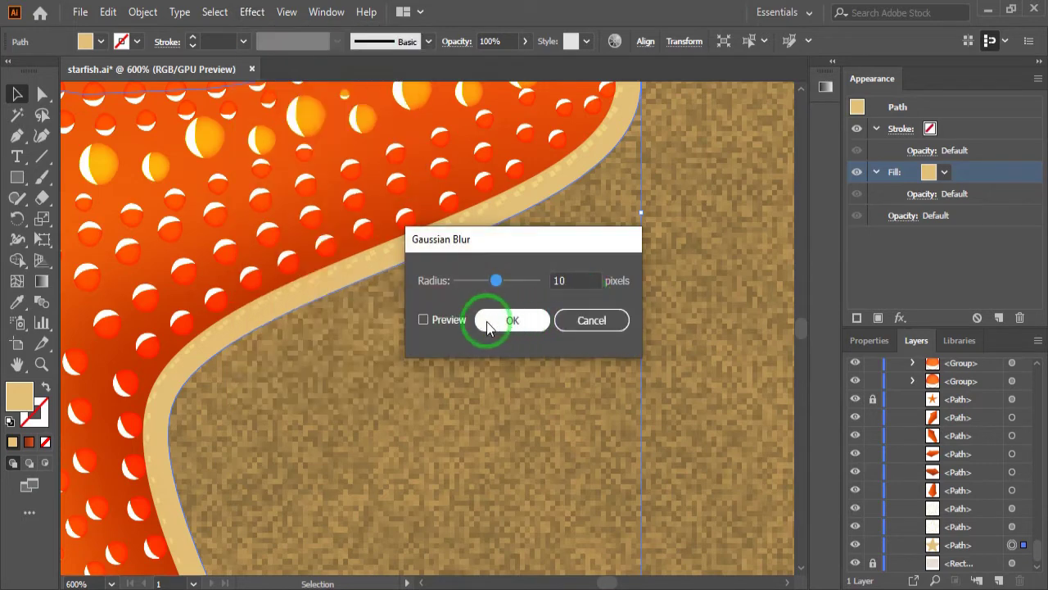
left_click(487, 322)
left_click(597, 281)
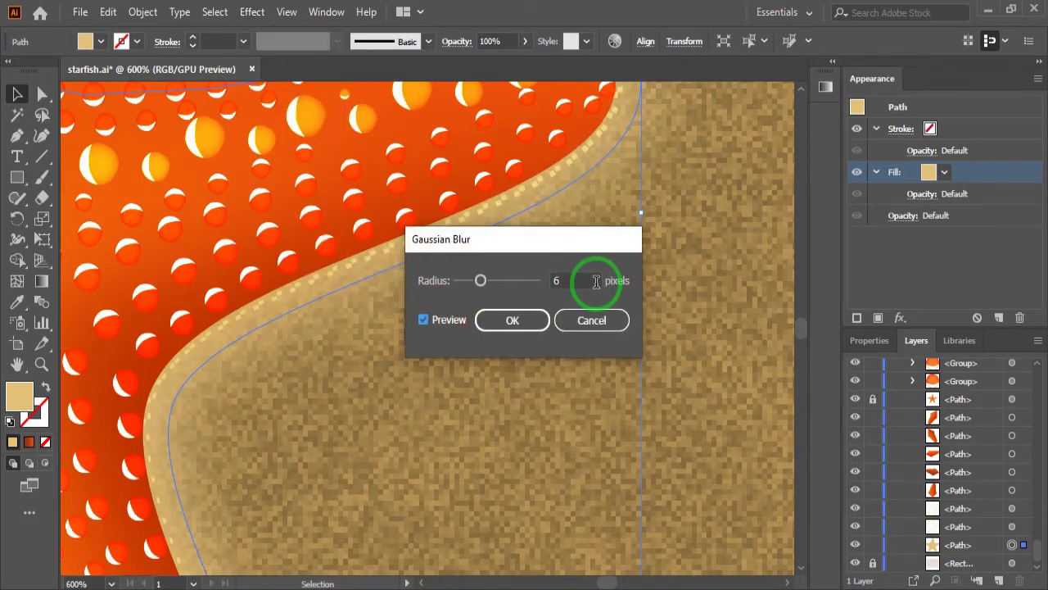
type("3")
left_click(522, 321)
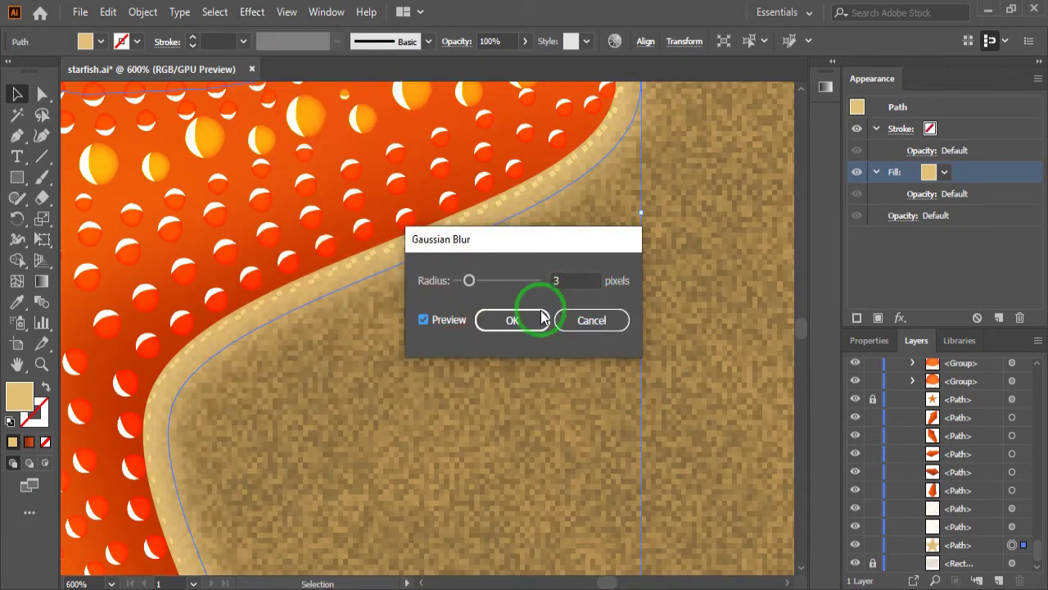
left_click(523, 321)
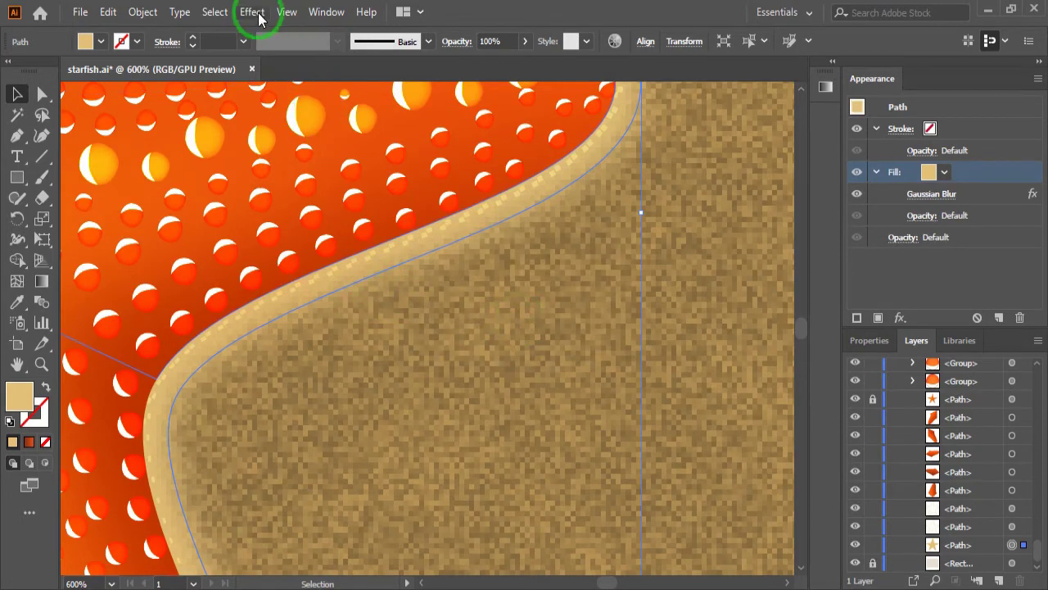
- Add Film Grain (Grain 11, Highlight Area 2, Intensity 10) to the cream band, then fit view and deselect
left_click(254, 12)
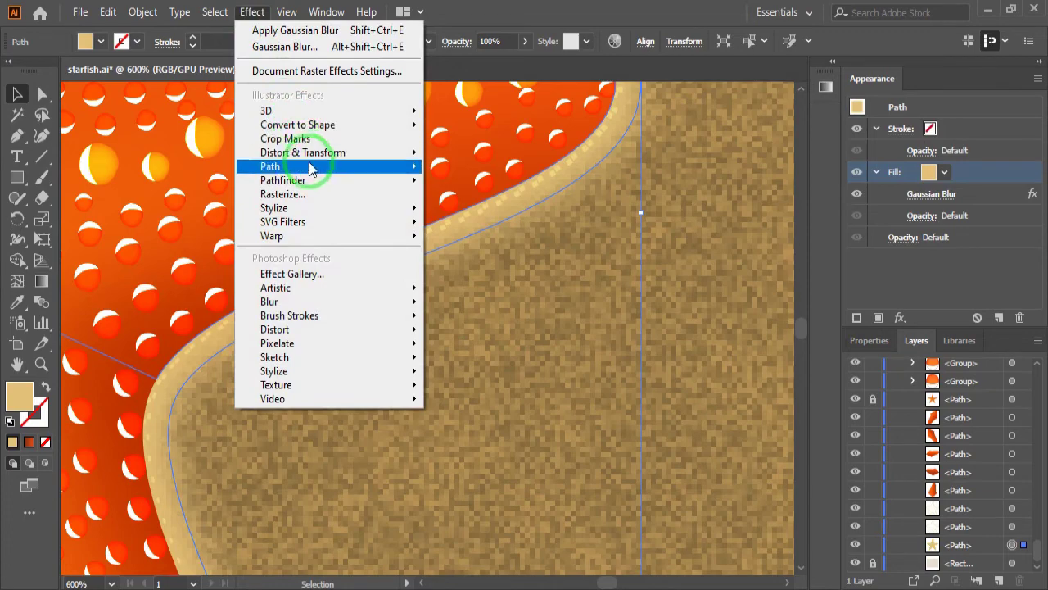
mouse_move(276, 288)
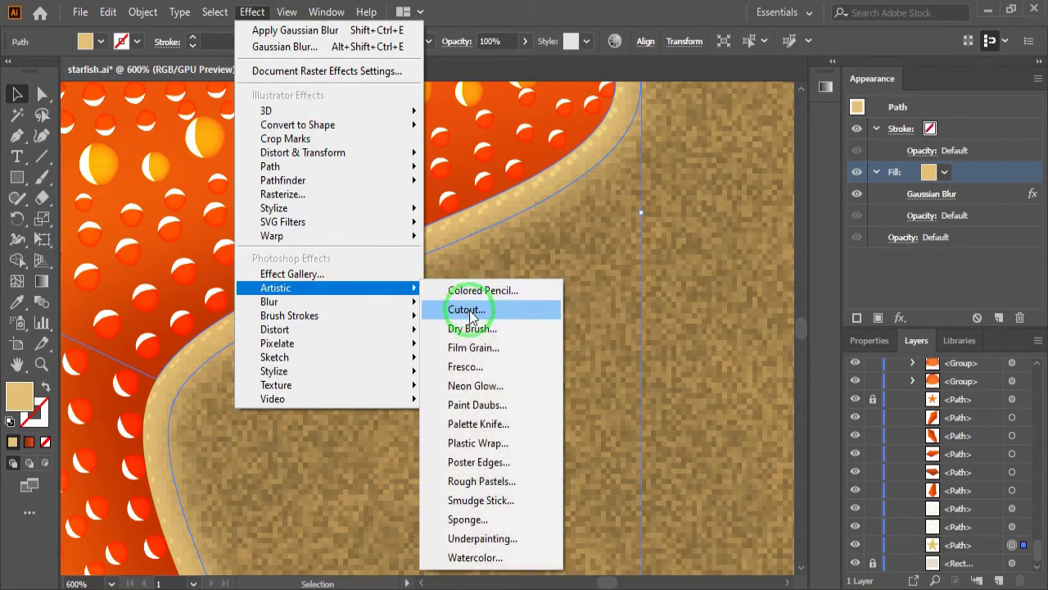
left_click(473, 347)
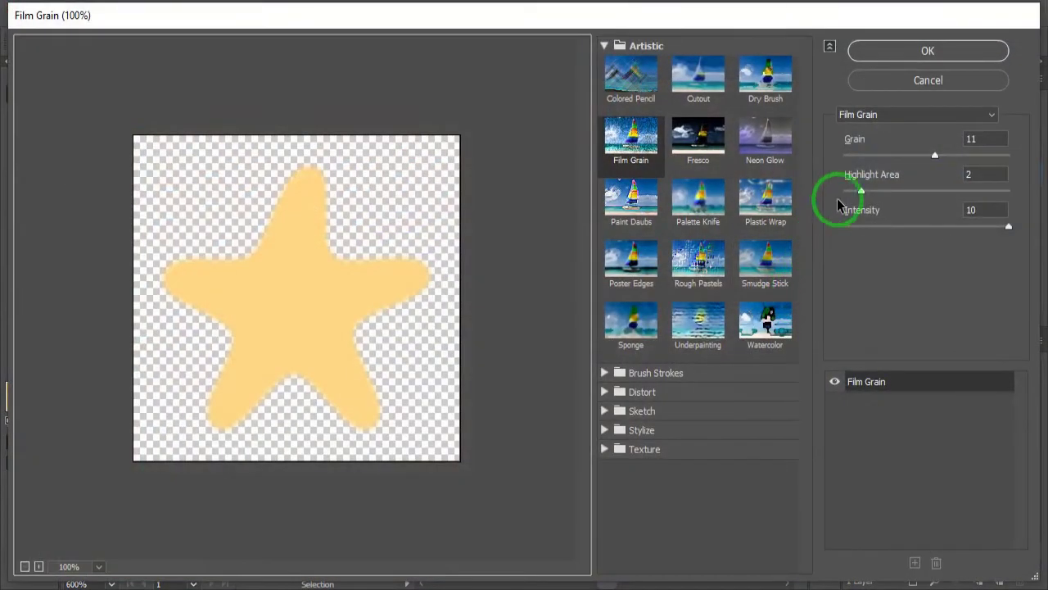
left_click(976, 140)
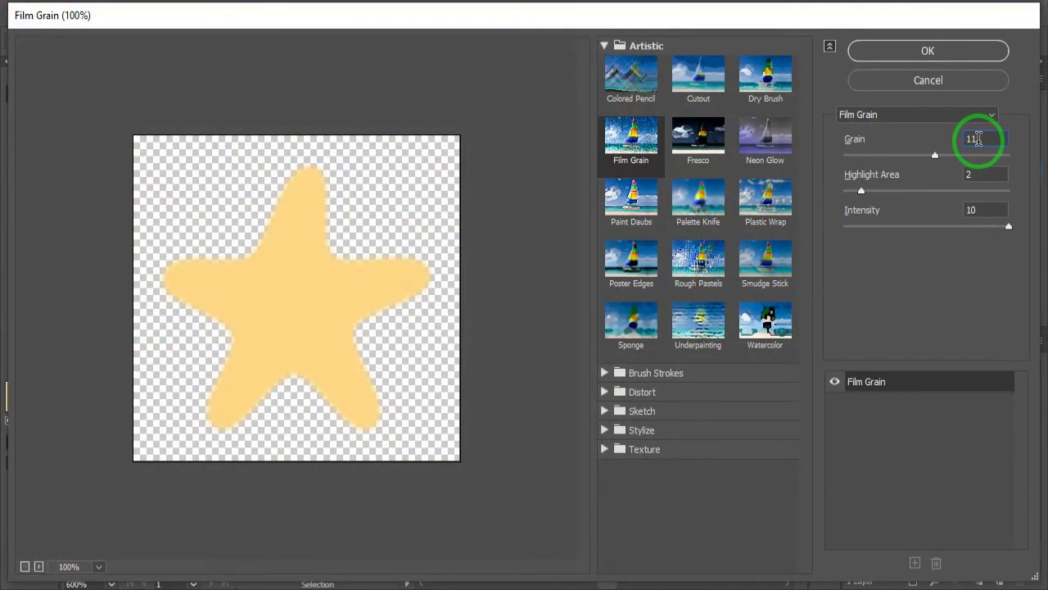
left_click(976, 210)
left_click(919, 53)
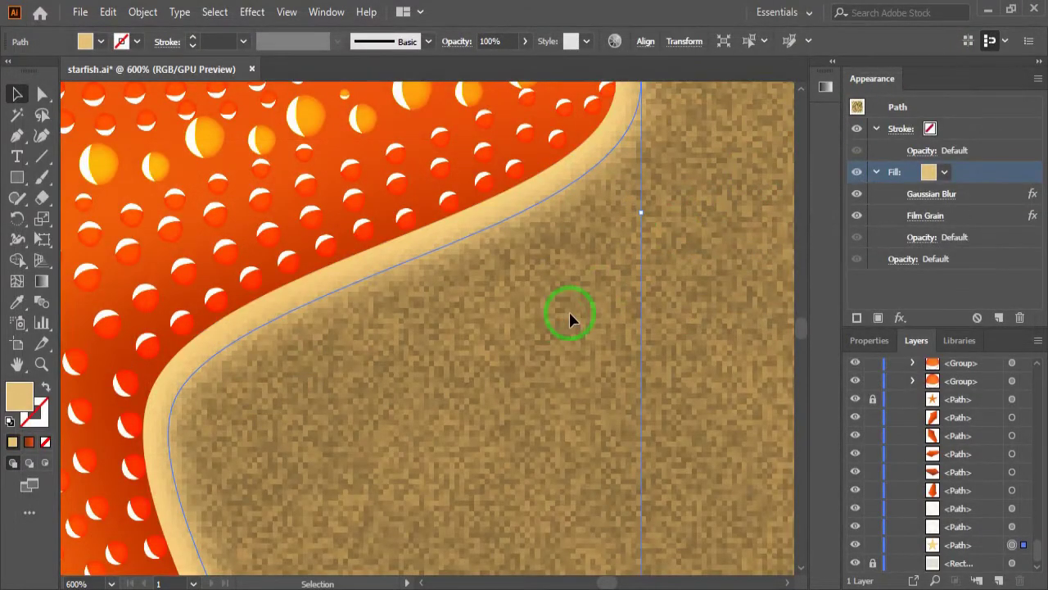
key("a")
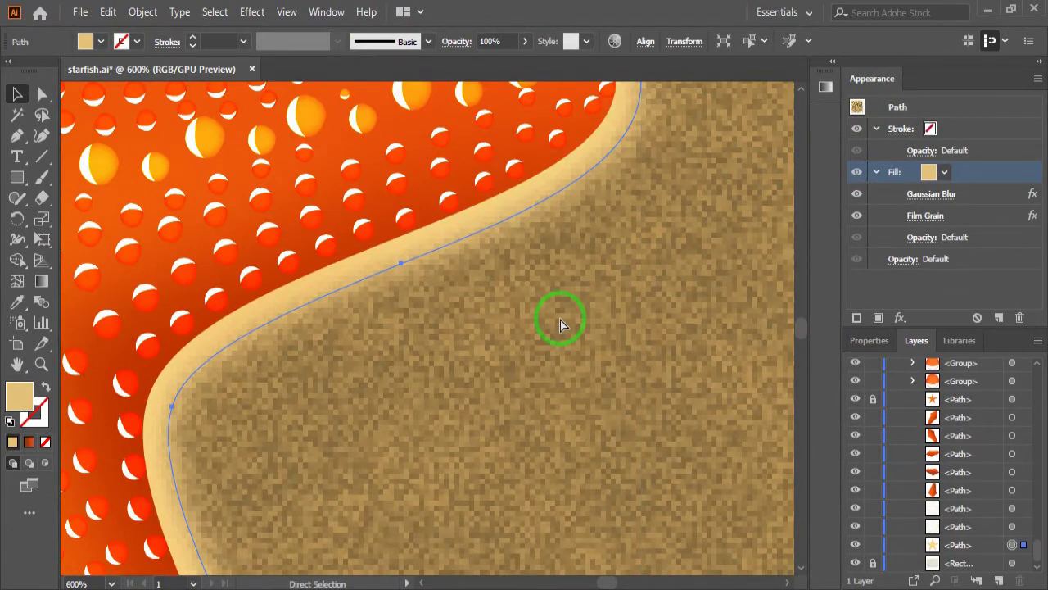
key("ctrl+0")
key("v")
left_click(607, 324)
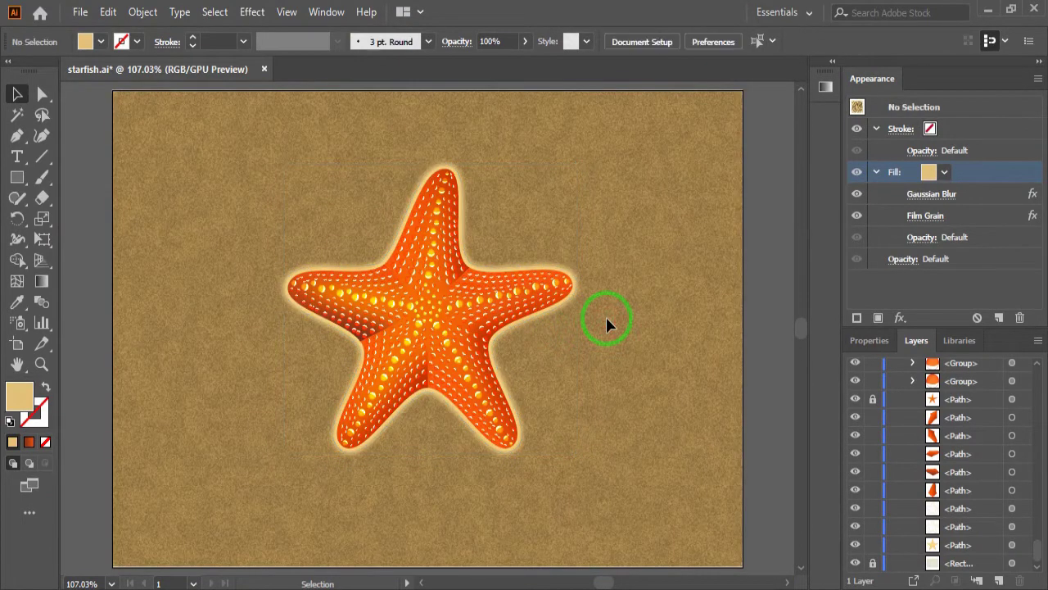
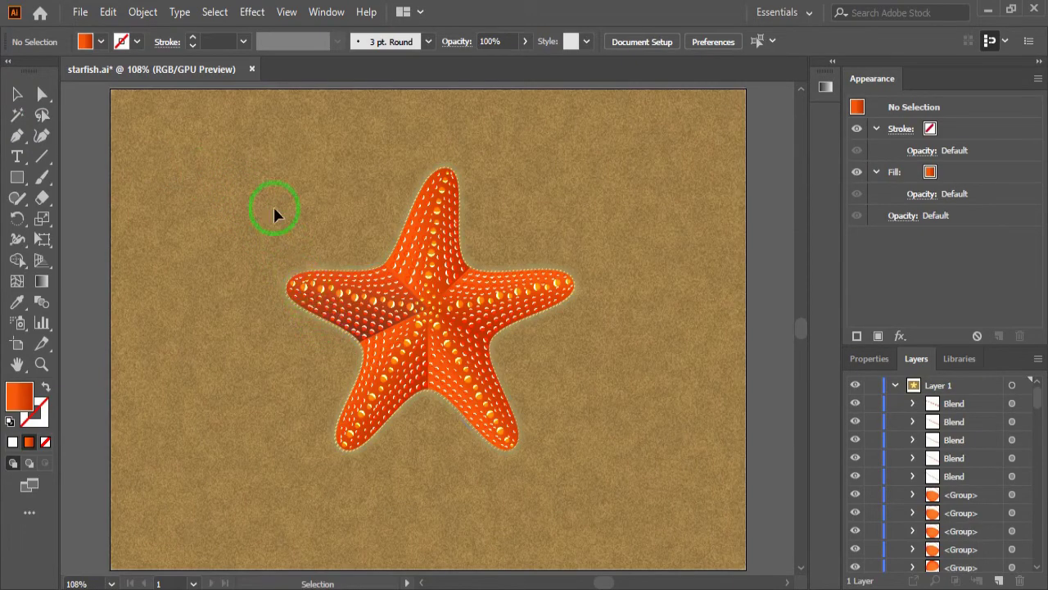
- Select all the starfish artwork and group it into a single group
left_click(603, 492)
key("ctrl+a")
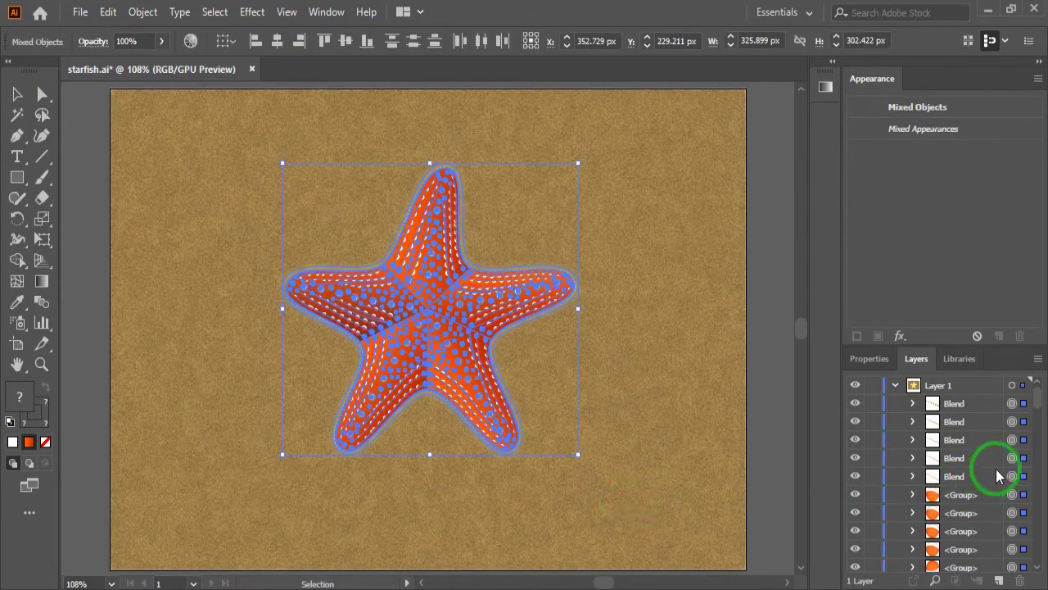
right_click(509, 320)
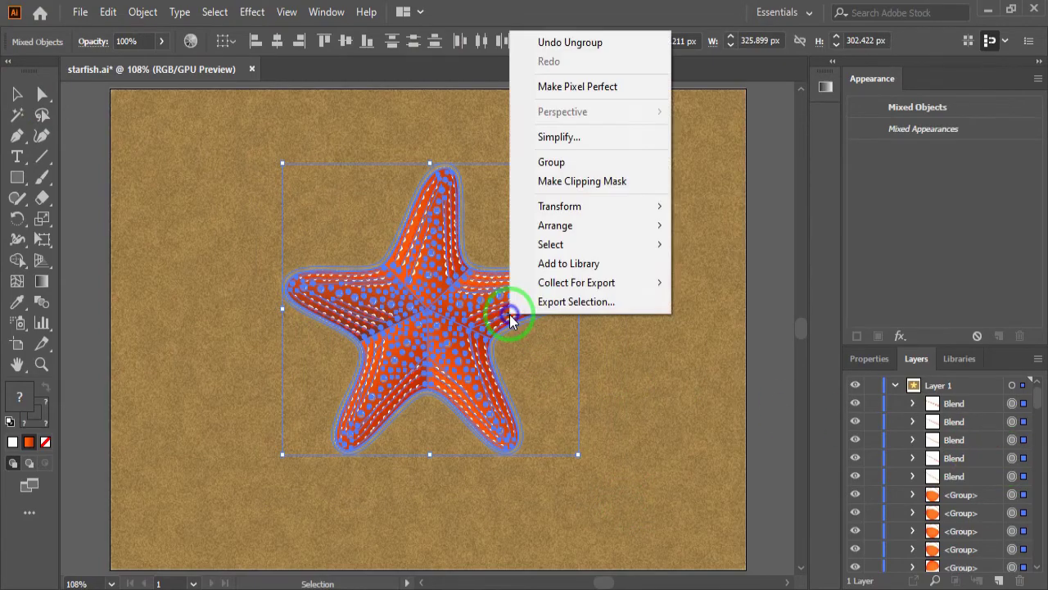
left_click(551, 161)
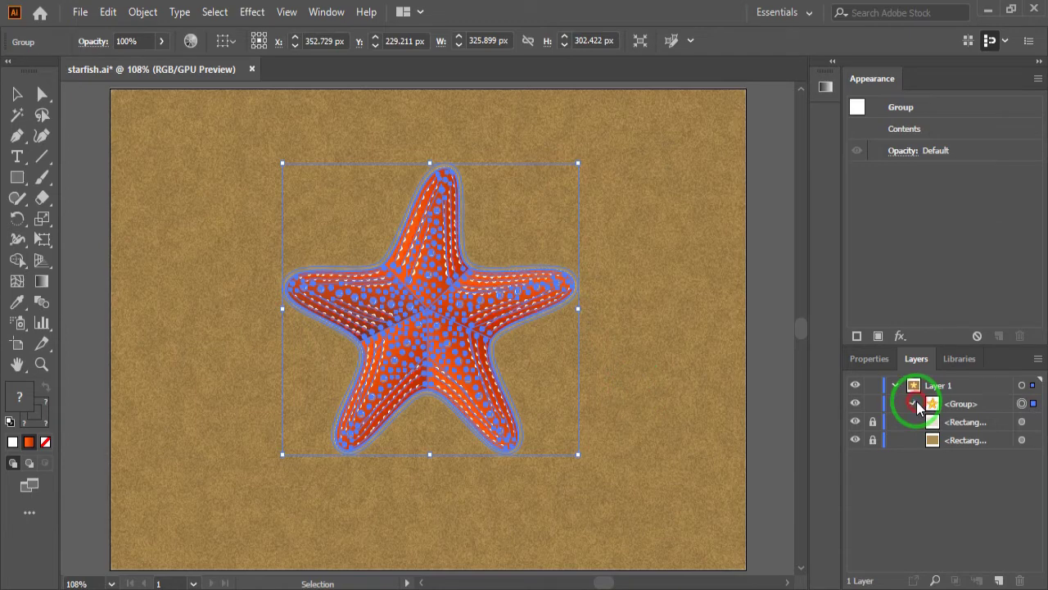
- Move the starfish sublayer higher in the group's stacking order in the Layers panel
left_click(914, 404)
scroll(925, 463, "down", 3)
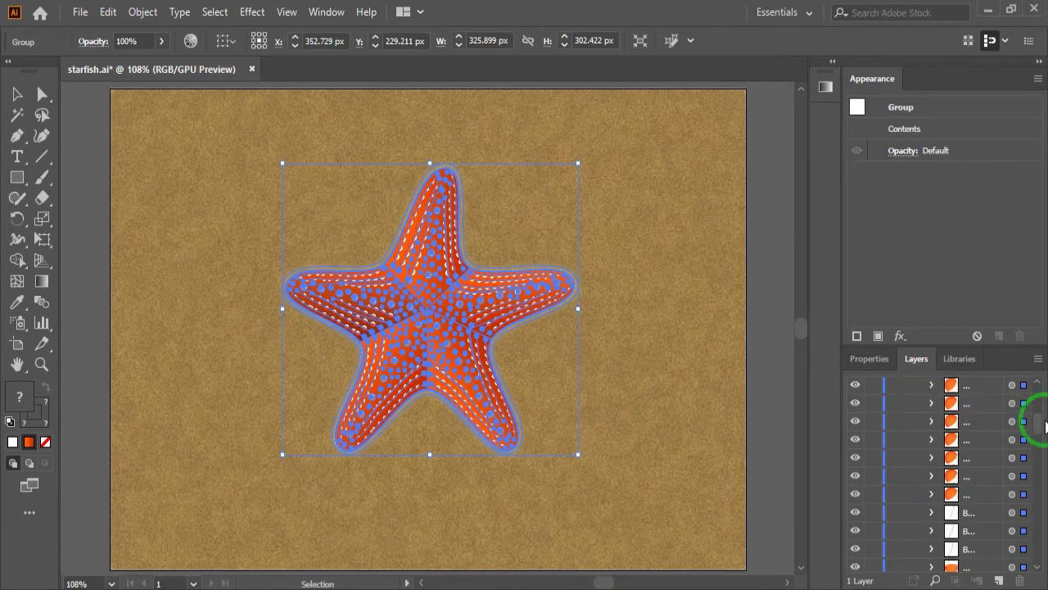
left_click_drag(1043, 425, 1043, 559)
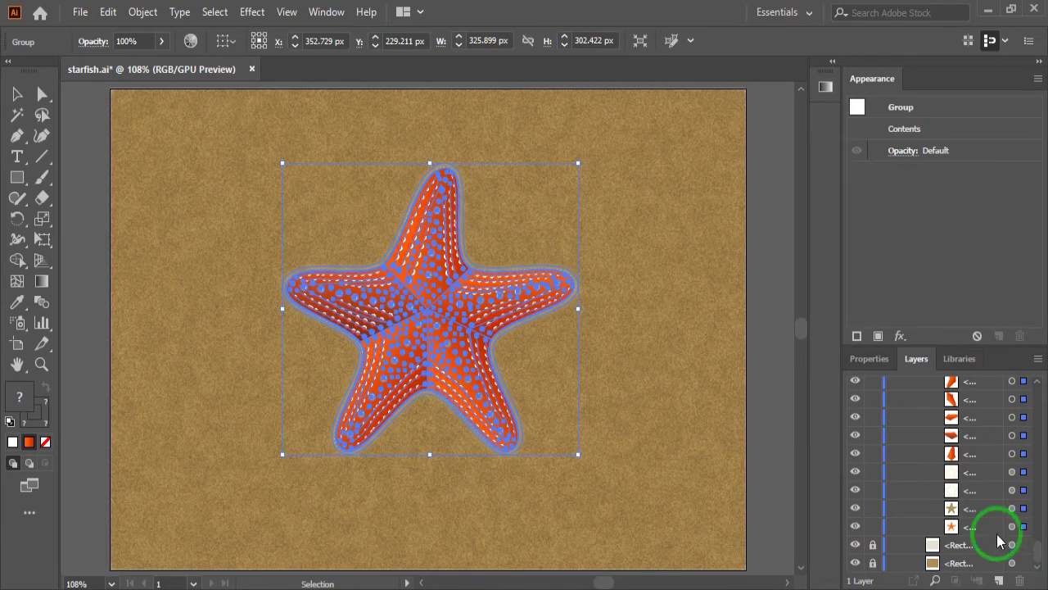
left_click(988, 534)
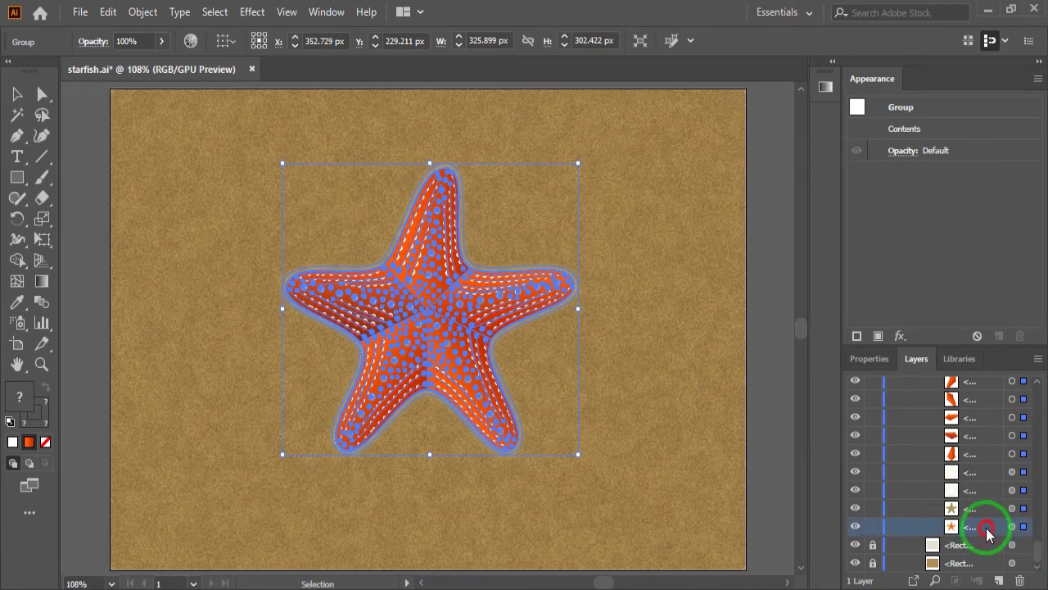
left_click_drag(988, 534, 985, 391)
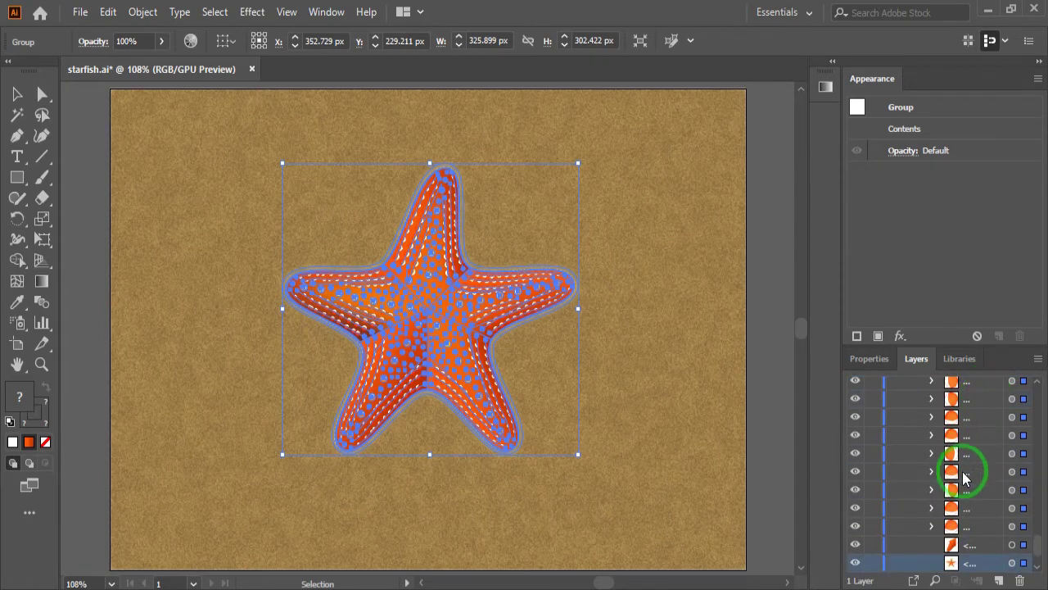
left_click(974, 565)
left_click_drag(973, 565, 974, 544)
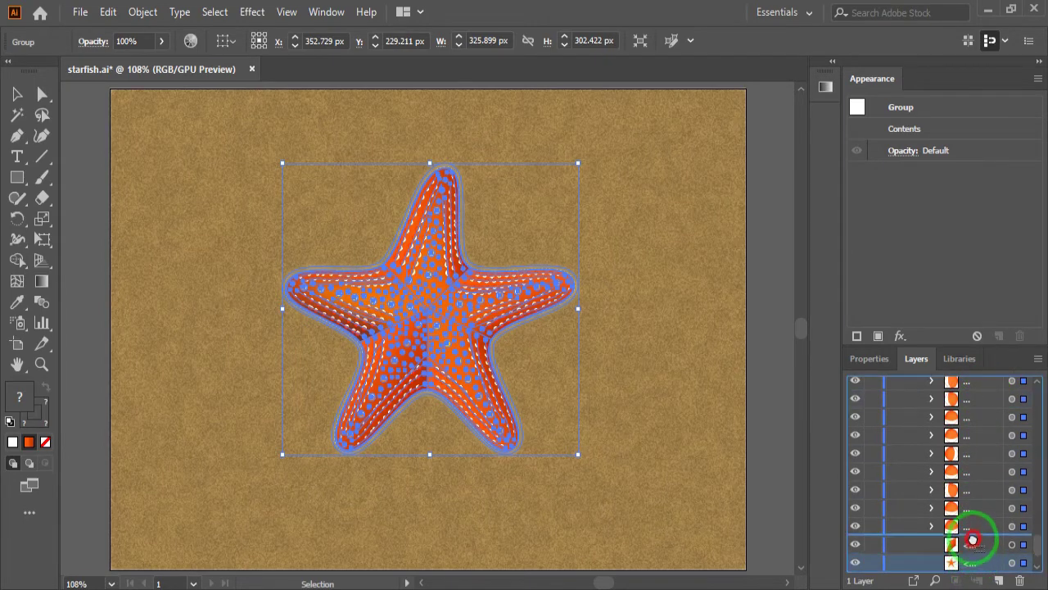
left_click(620, 404)
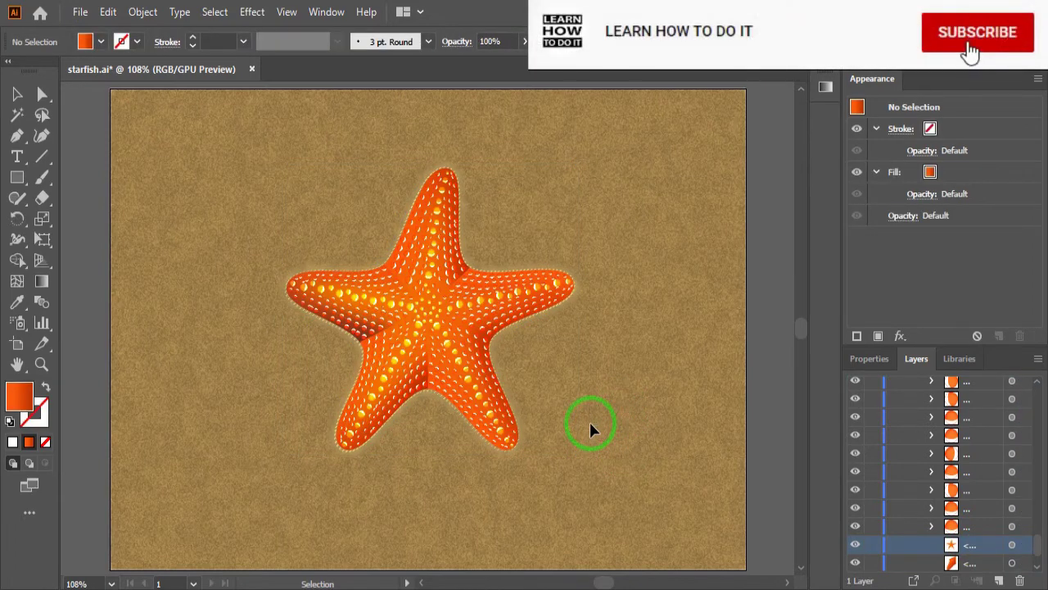
- Drag the starfish group up and to the left on the sand
scroll(890, 474, "down", 3)
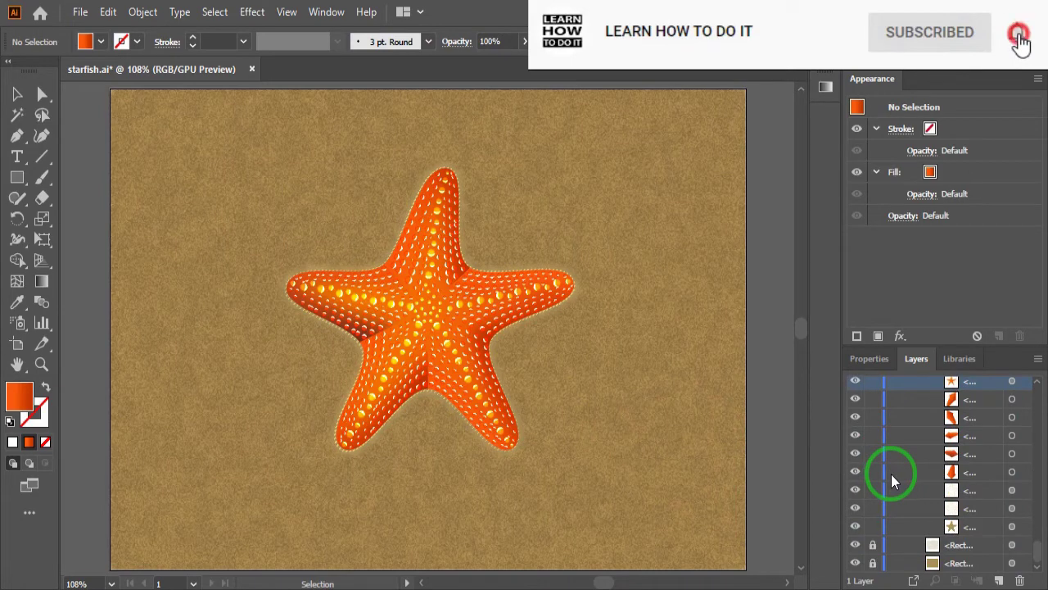
scroll(891, 474, "up", 1)
scroll(891, 474, "up", 2)
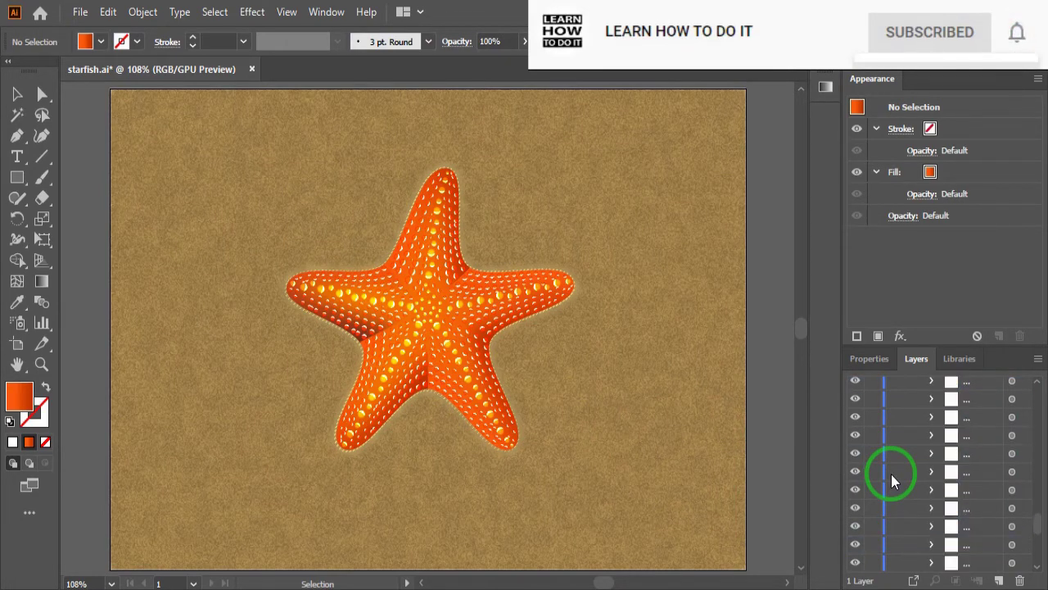
scroll(891, 474, "up", 2)
scroll(891, 474, "up", 2)
scroll(892, 459, "up", 2)
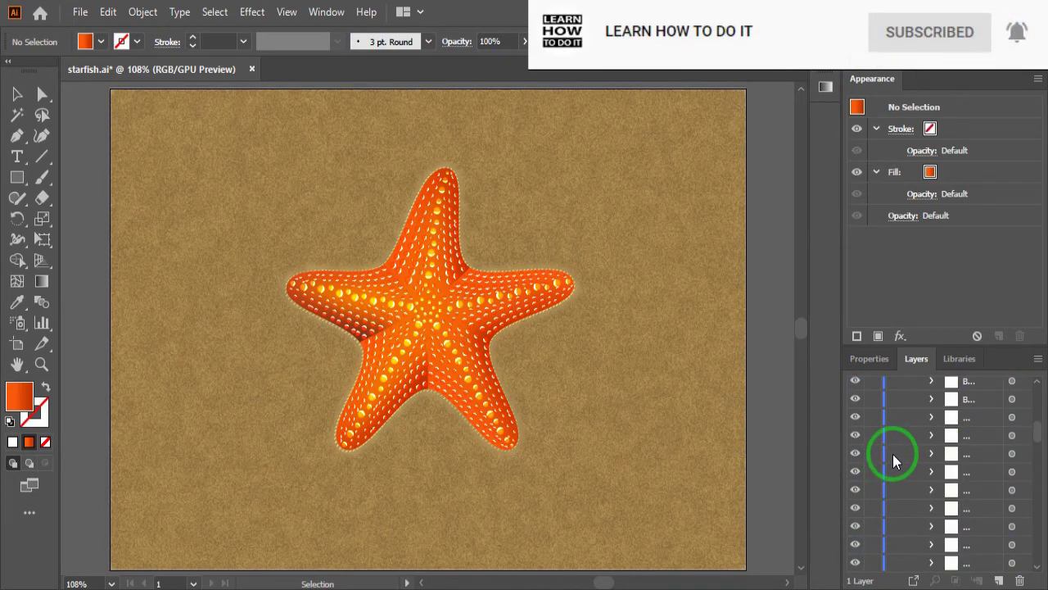
scroll(893, 453, "up", 2)
scroll(893, 453, "up", 3)
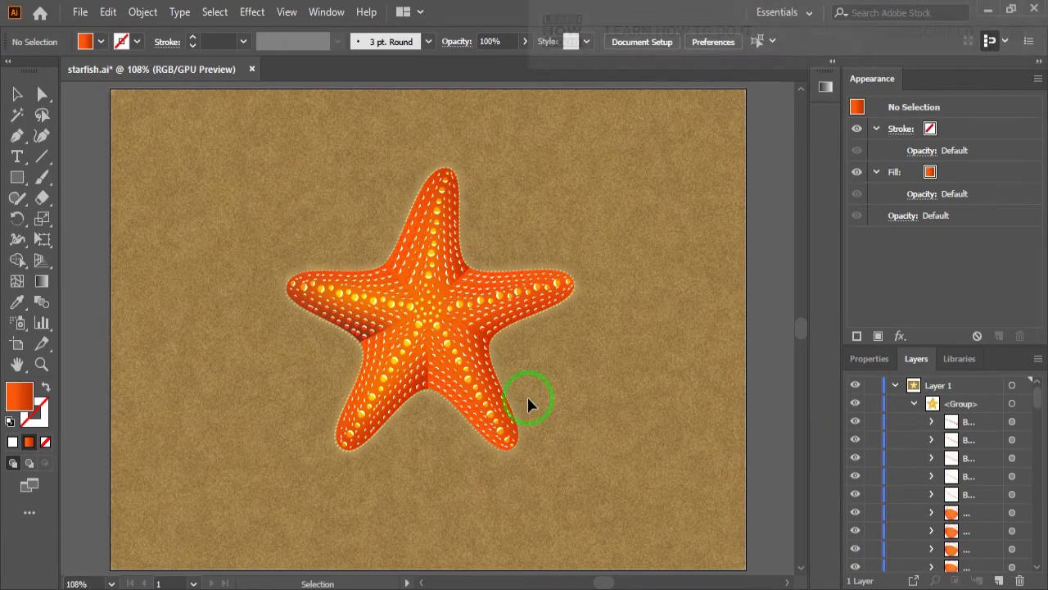
left_click(511, 326)
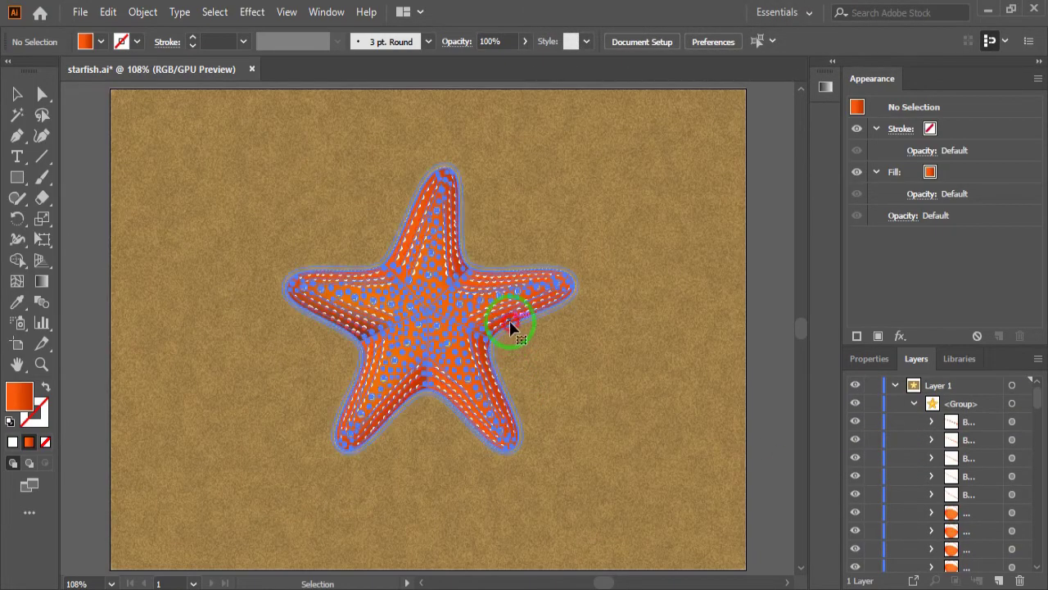
mouse_move(518, 333)
left_mouse_down()
mouse_move(424, 288)
mouse_move(441, 303)
left_mouse_up()
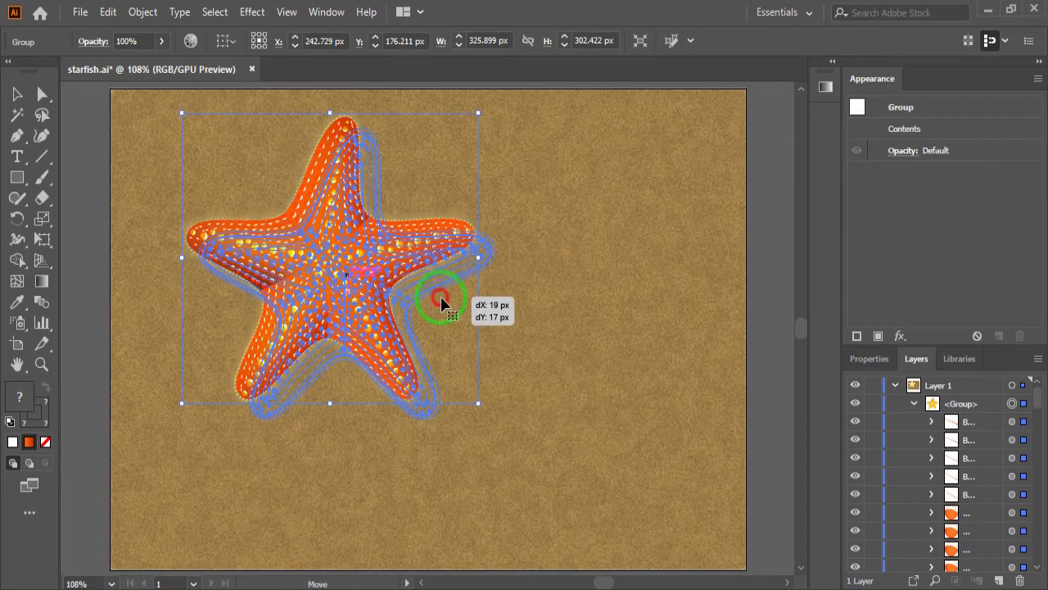
left_click(528, 243)
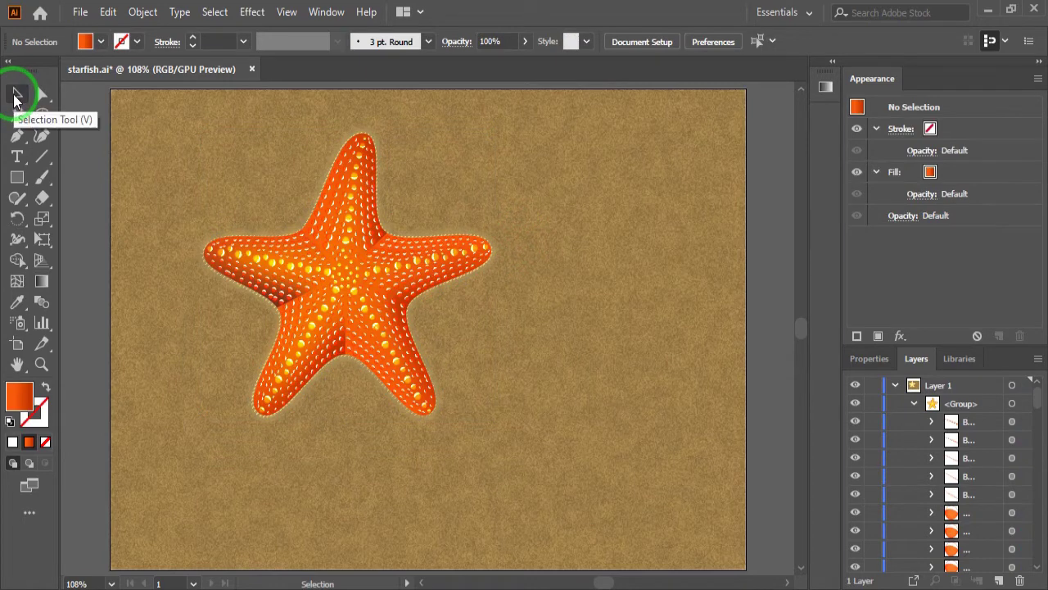
left_click(16, 101)
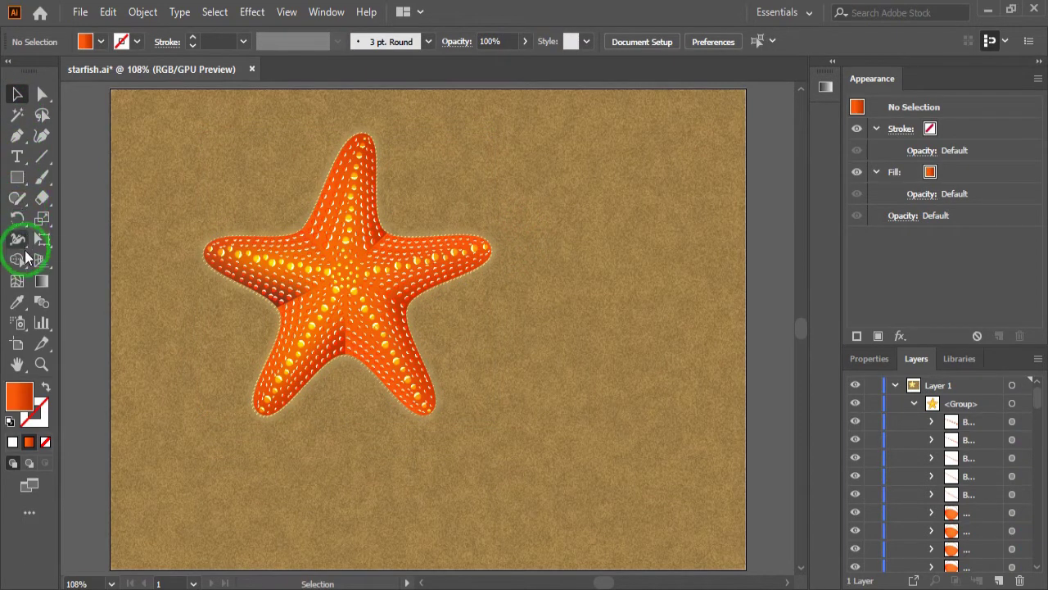
- With the Pen tool, draw a wavy shoreline curve from the sand's bottom edge upward and right
left_click(17, 136)
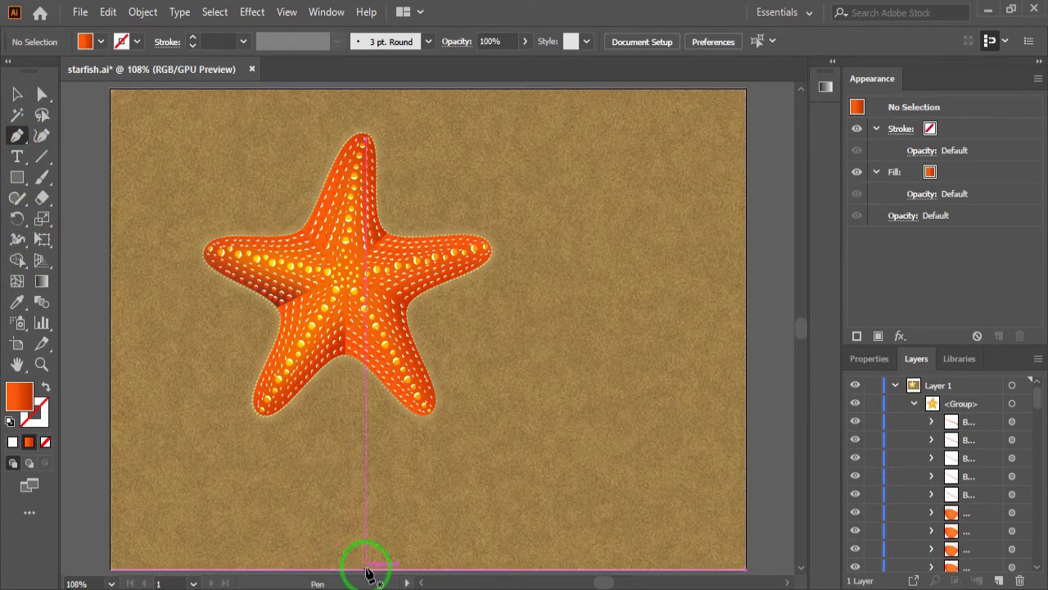
left_click_drag(366, 568, 424, 486)
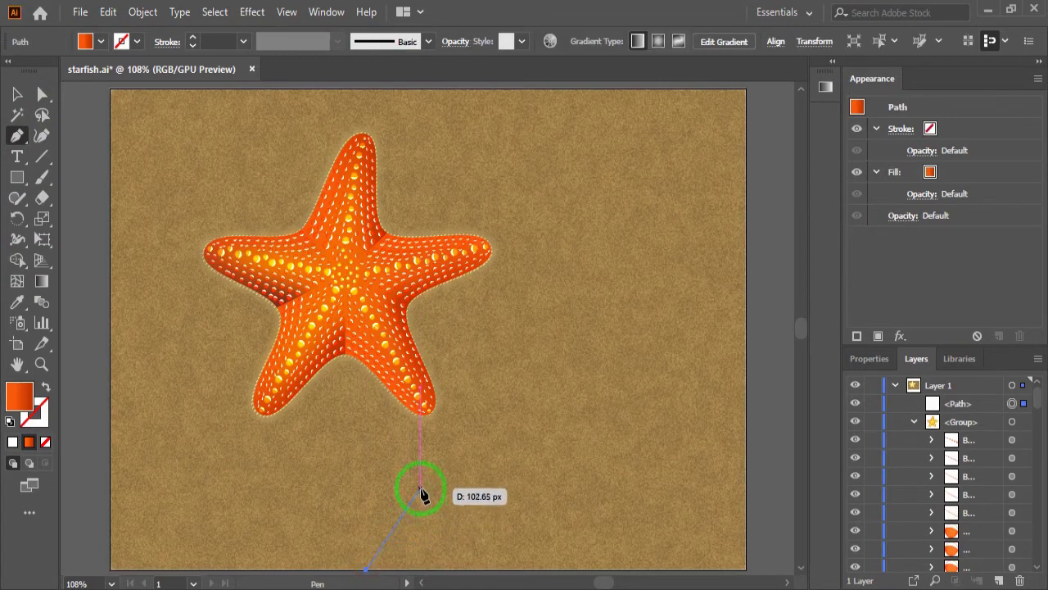
left_click_drag(473, 463, 473, 462)
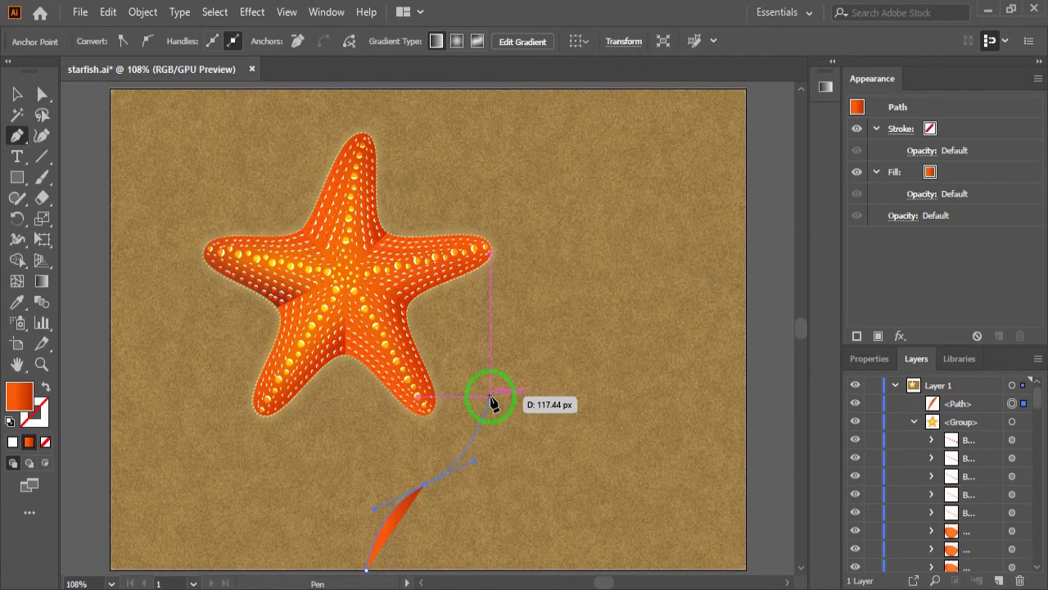
left_click(490, 399)
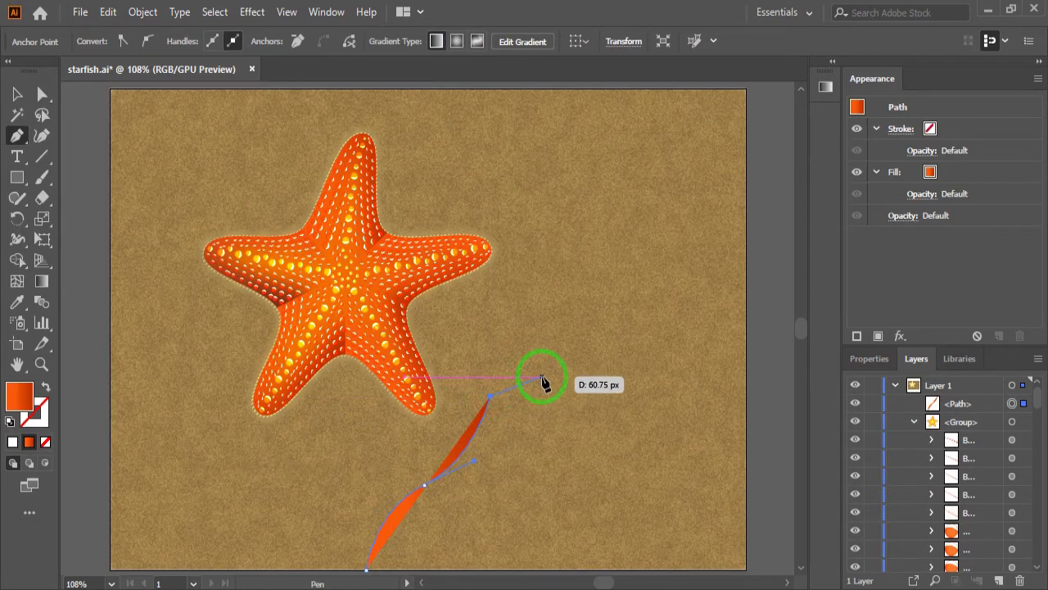
left_click_drag(542, 379, 558, 378)
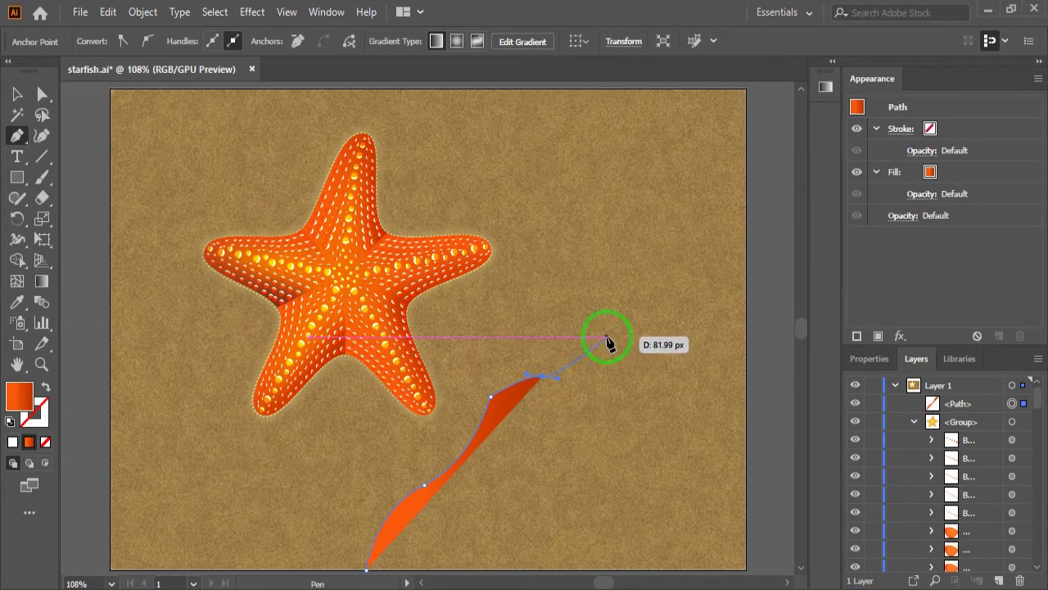
left_click_drag(622, 343, 629, 261)
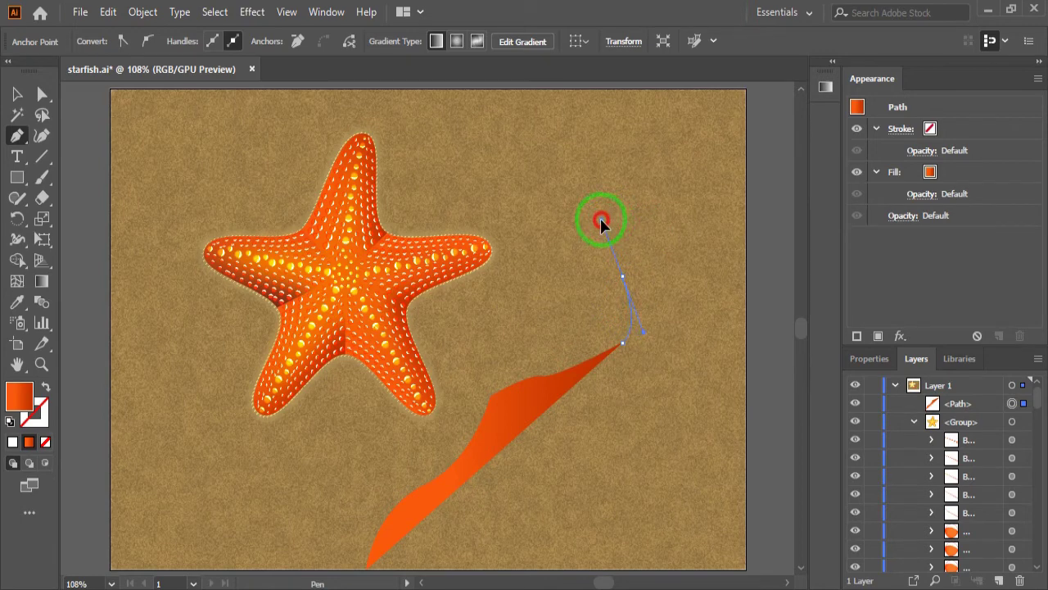
left_click_drag(602, 218, 611, 230)
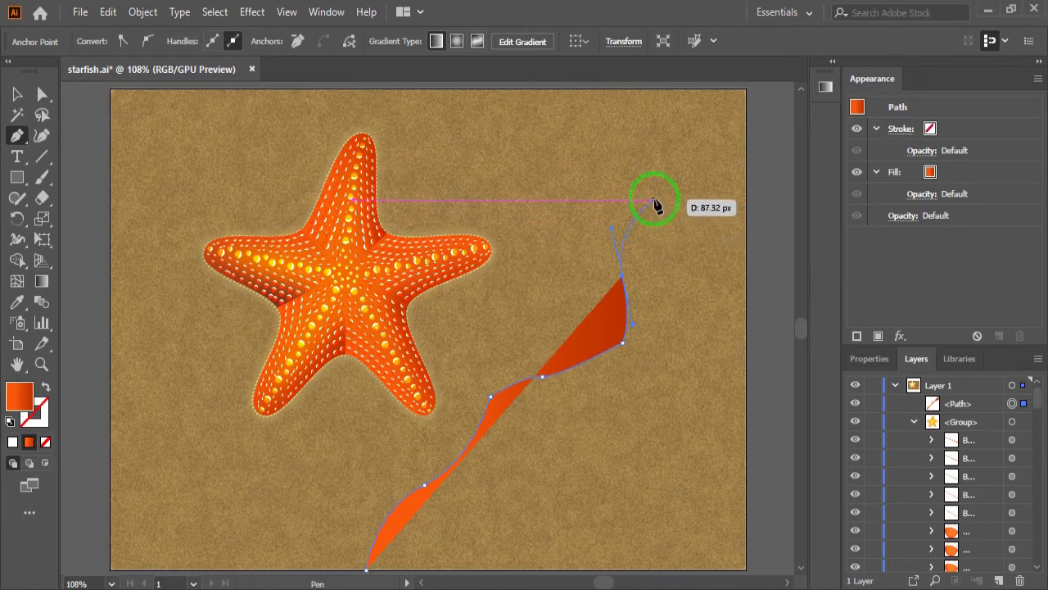
- Extend the curve to the top-right edge, then close the shape via the bottom-right corner
left_click(653, 198)
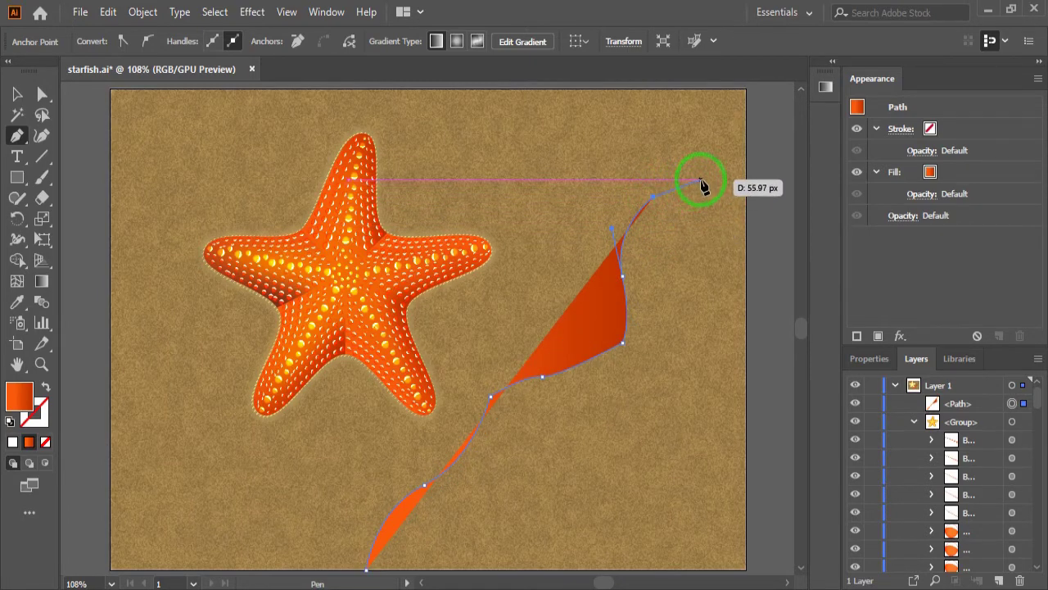
left_click_drag(715, 169, 709, 164)
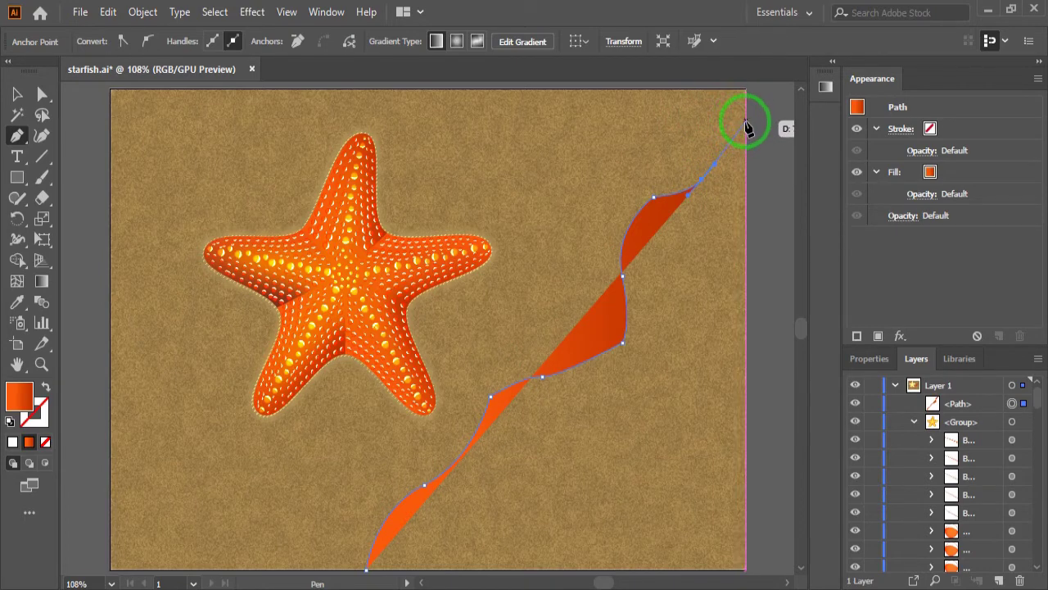
mouse_move(745, 124)
left_mouse_down()
mouse_move(799, 135)
mouse_move(675, 123)
left_mouse_up()
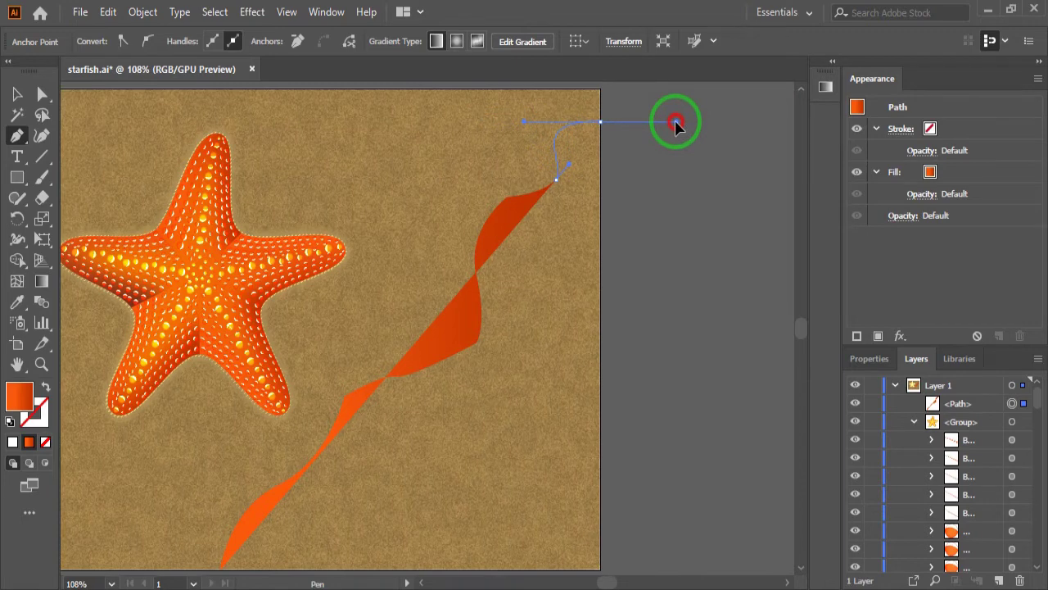
left_click(600, 123)
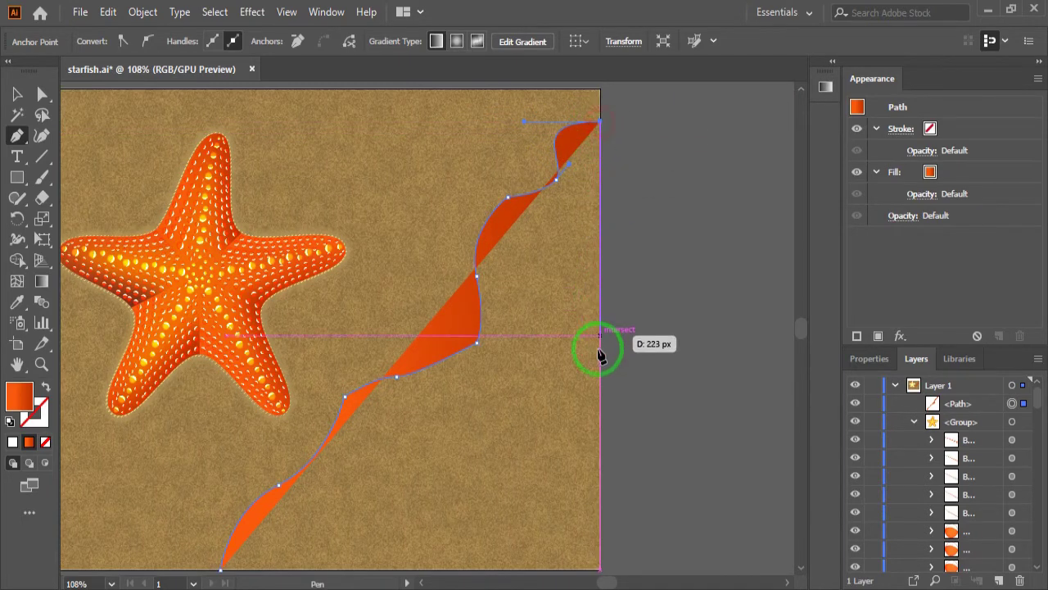
left_click(600, 569)
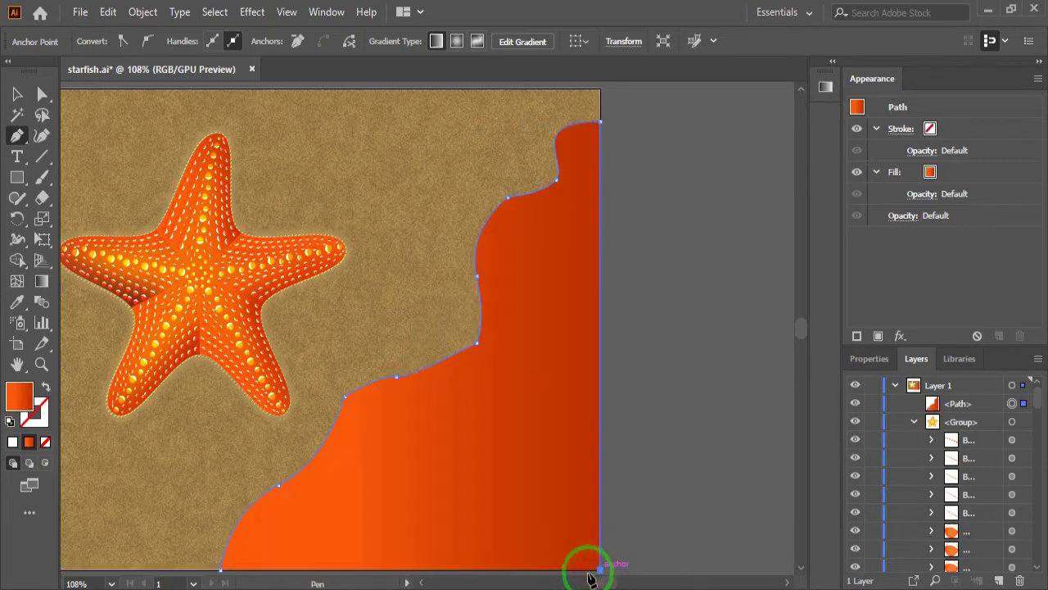
left_click(221, 568)
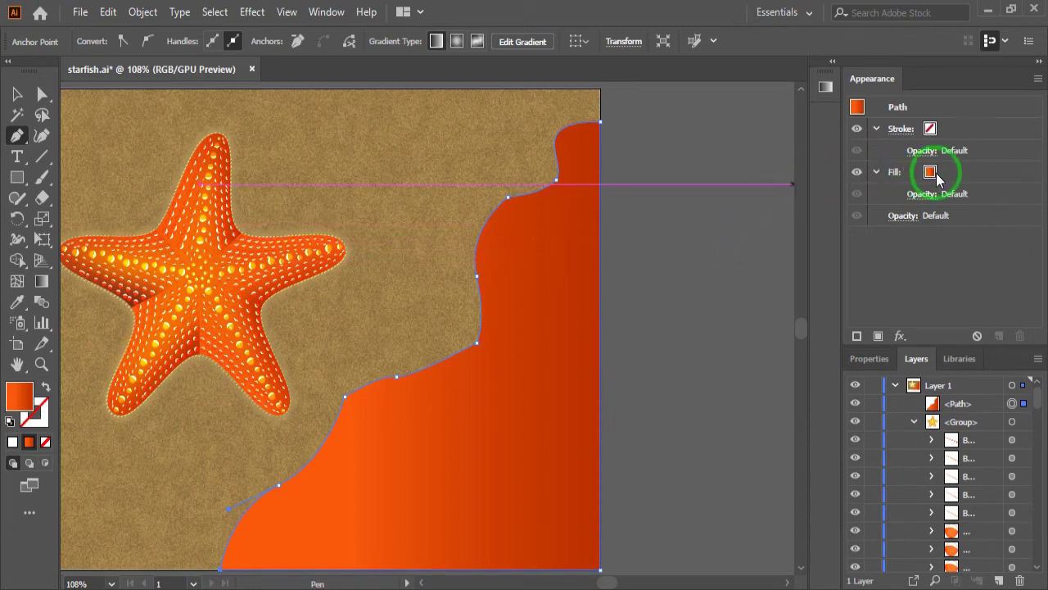
- Fill the shape with #d5ffff and add Sponge: brush size 7, definition 18, smoothness 12
double_click(27, 397)
type("d5ffff")
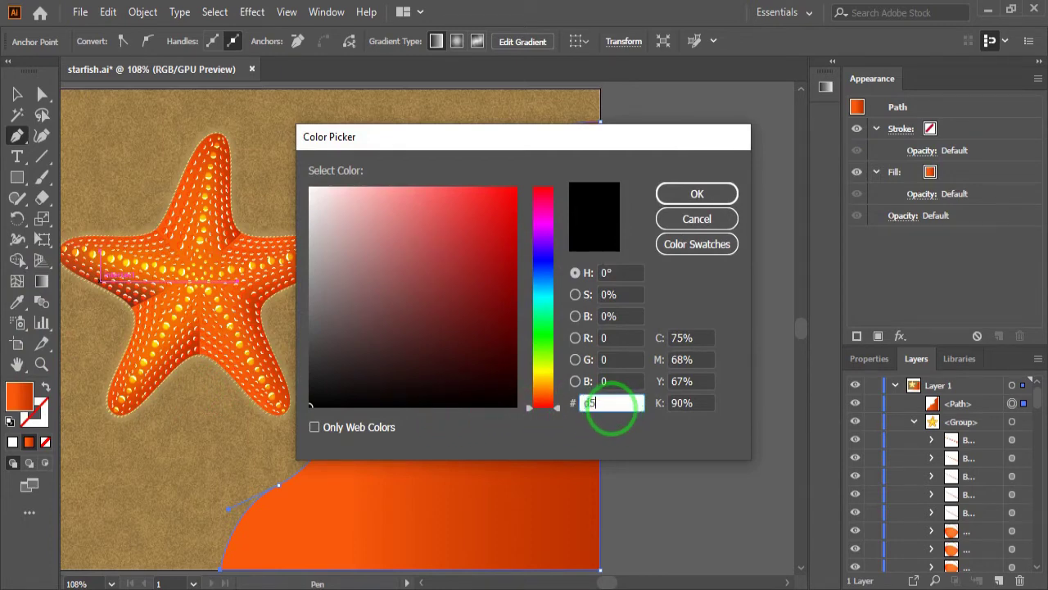
left_click(697, 194)
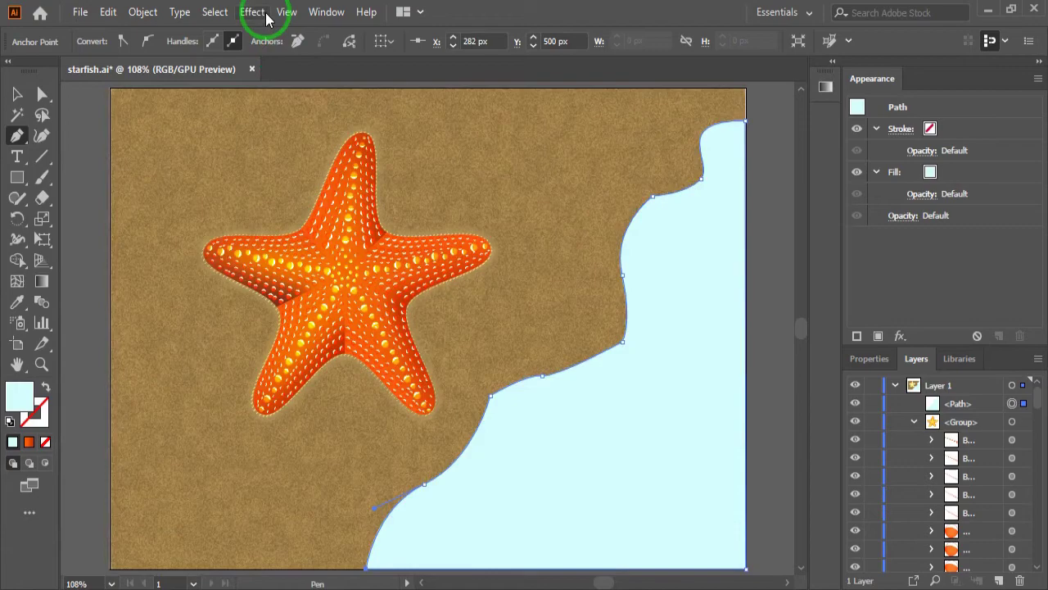
left_click(255, 12)
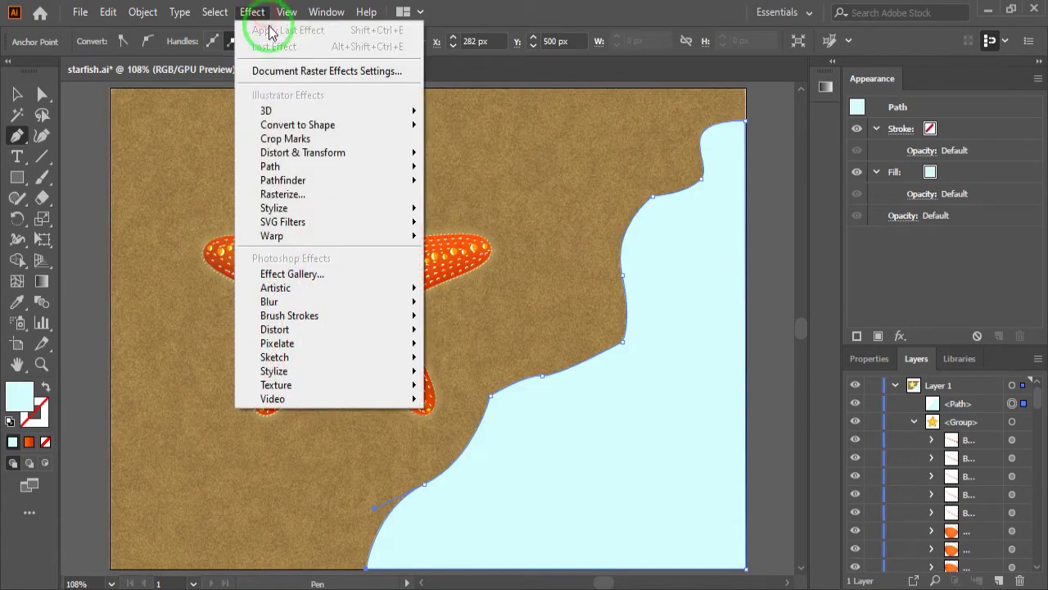
mouse_move(275, 289)
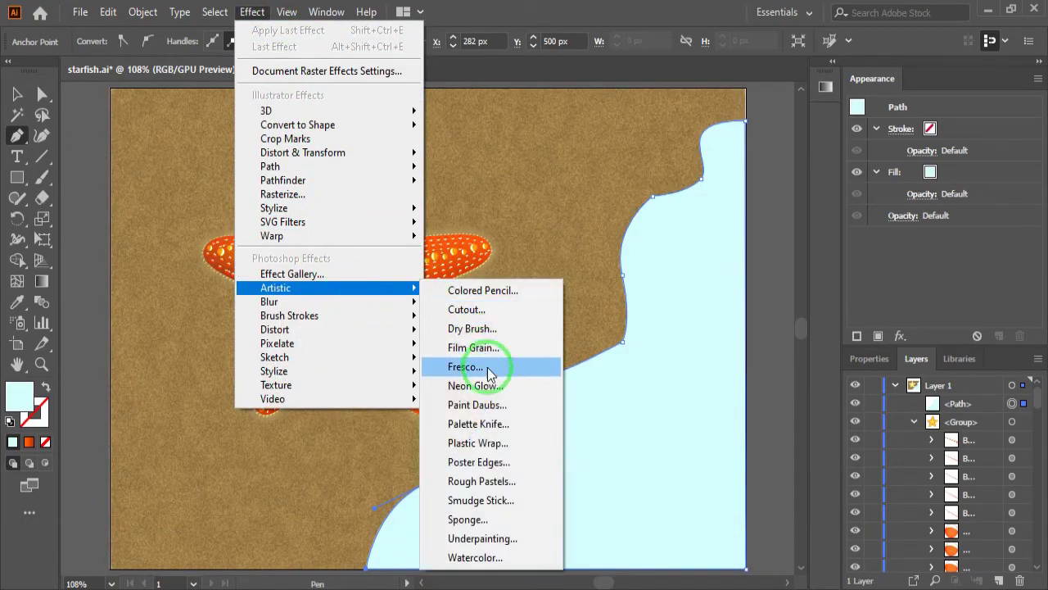
left_click(498, 519)
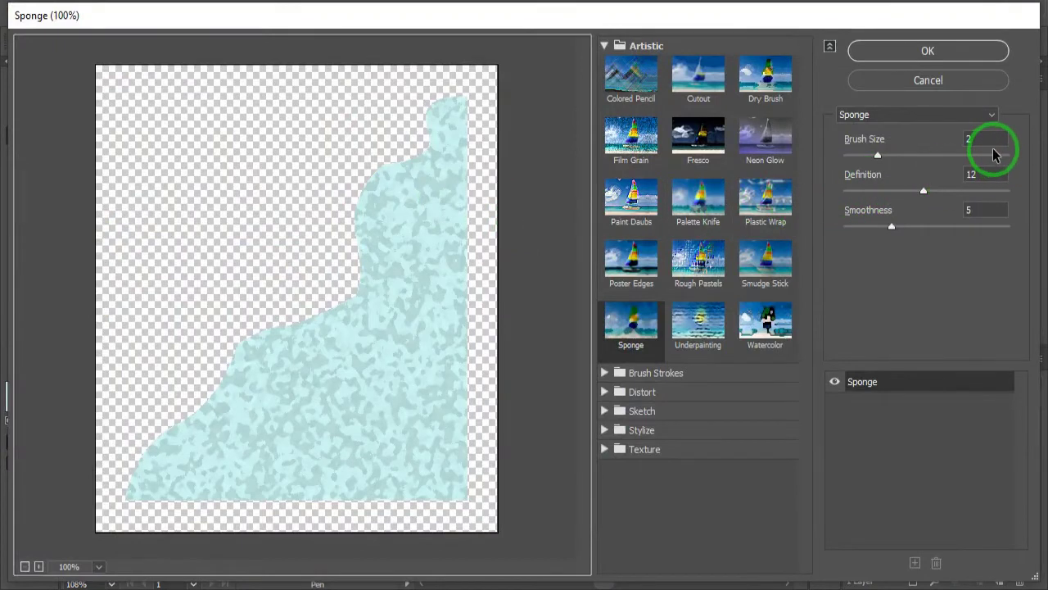
left_click(974, 140)
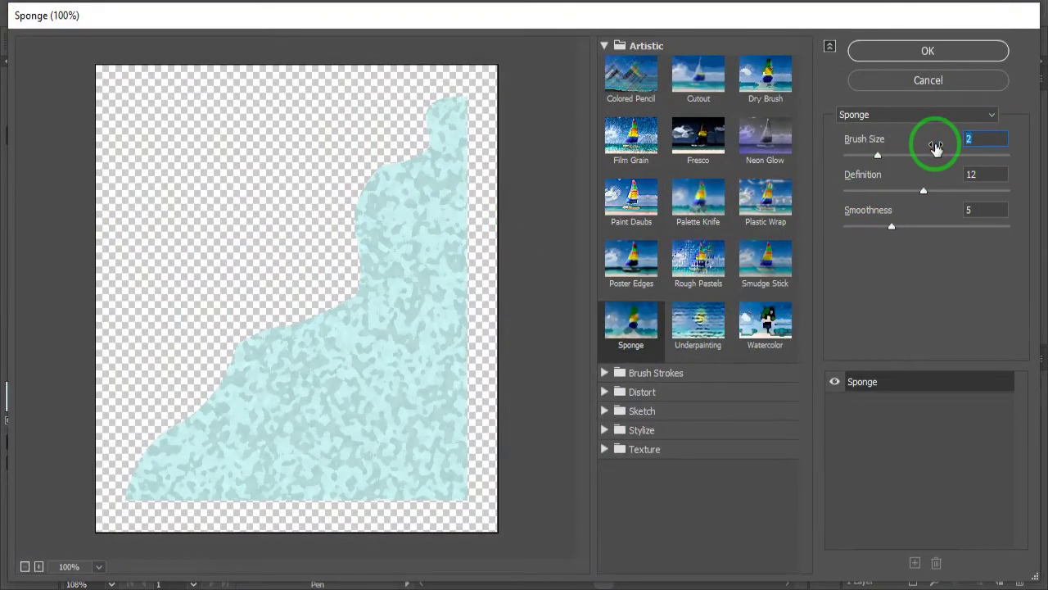
type("7")
type("8")
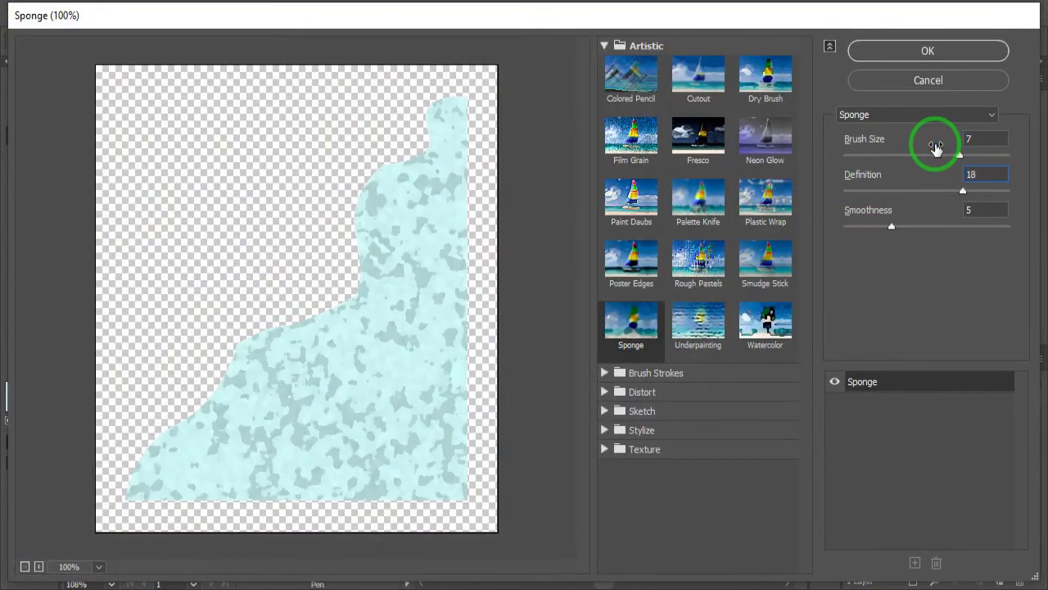
type("12")
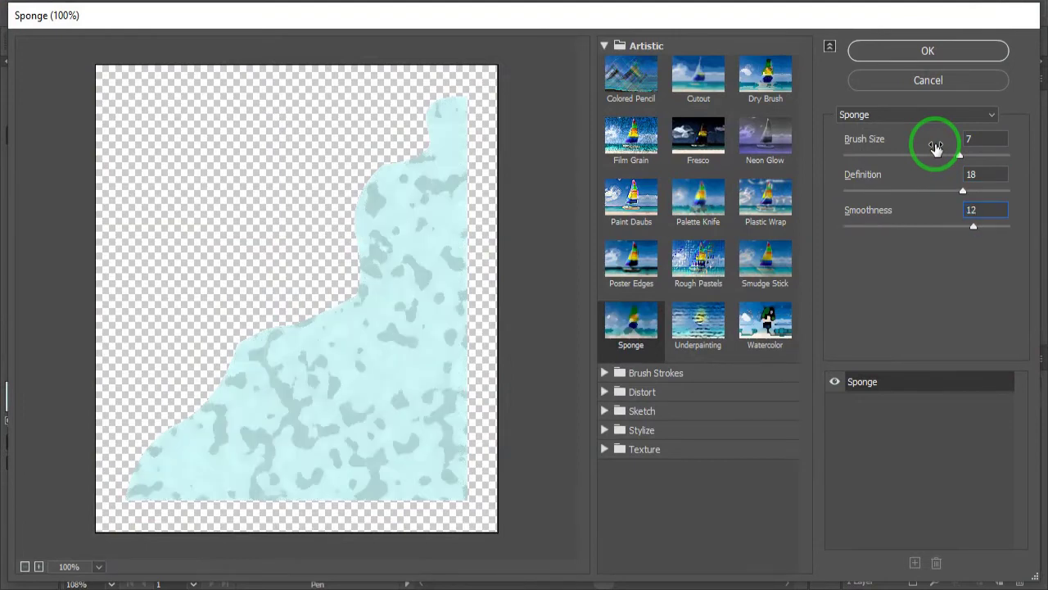
left_click(931, 54)
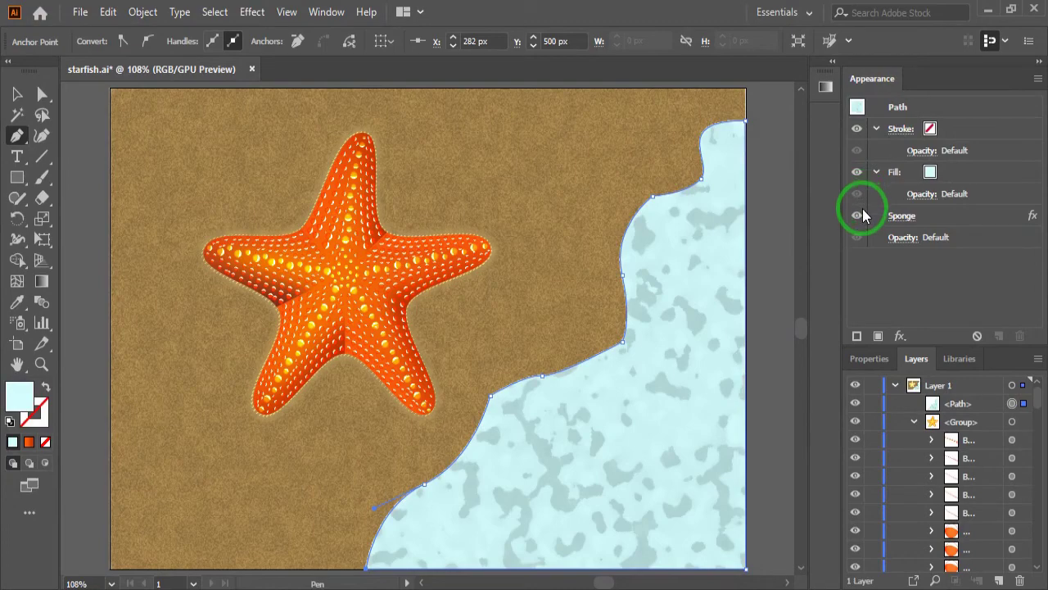
- Add a Gaussian Blur with a 2-pixel radius to the water shape
left_click(900, 335)
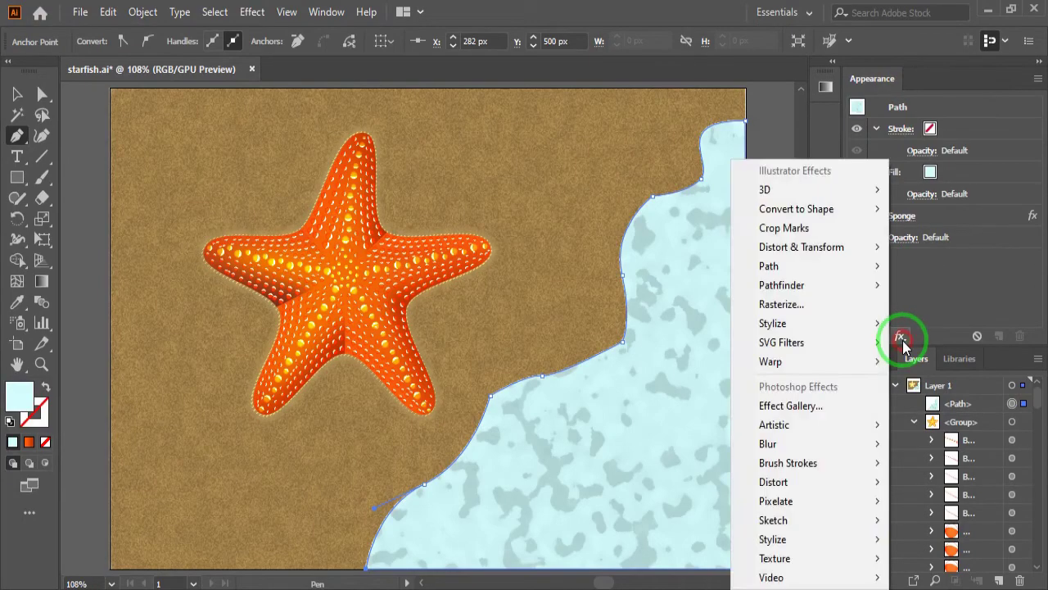
mouse_move(767, 444)
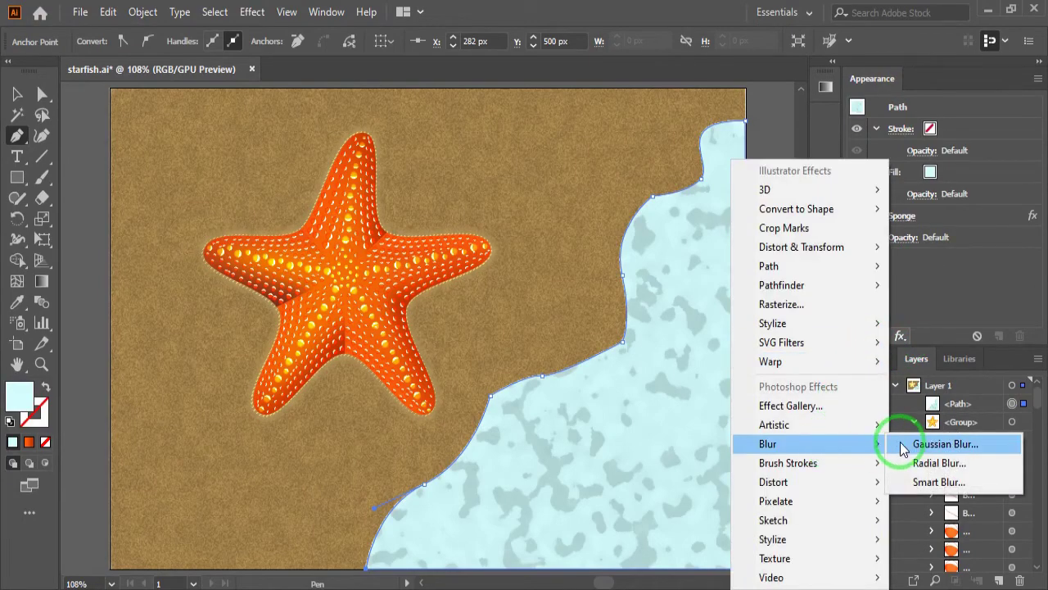
left_click(904, 446)
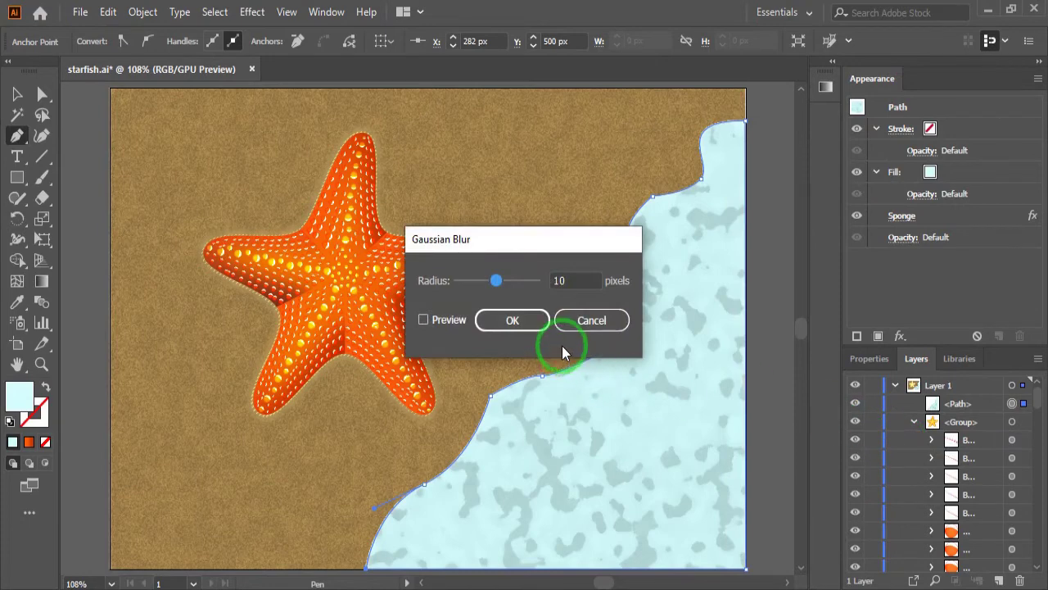
left_click(450, 326)
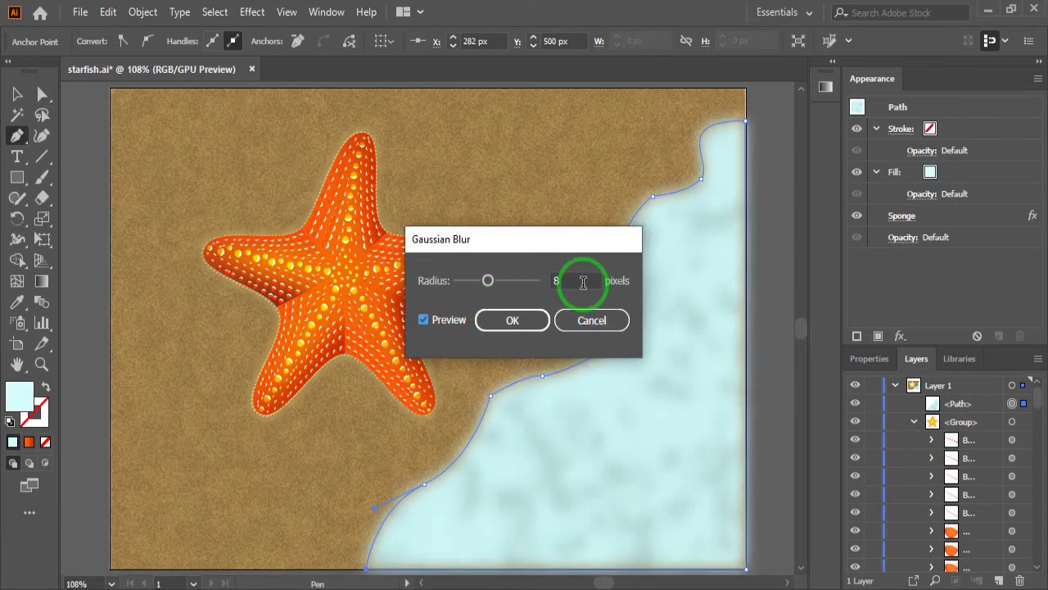
key("BackSpace")
type("1")
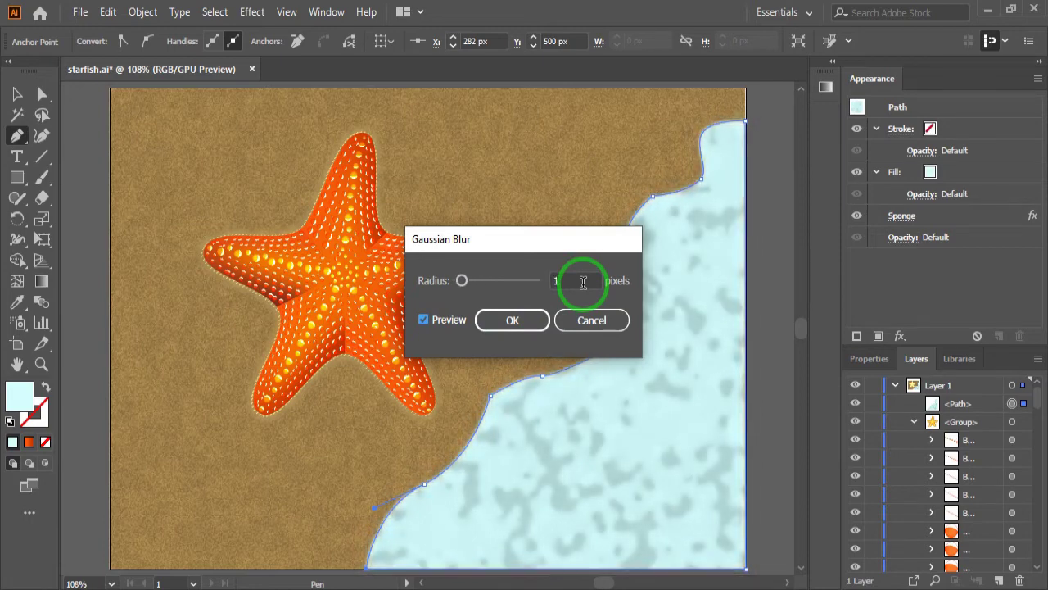
key("Up")
key("Up")
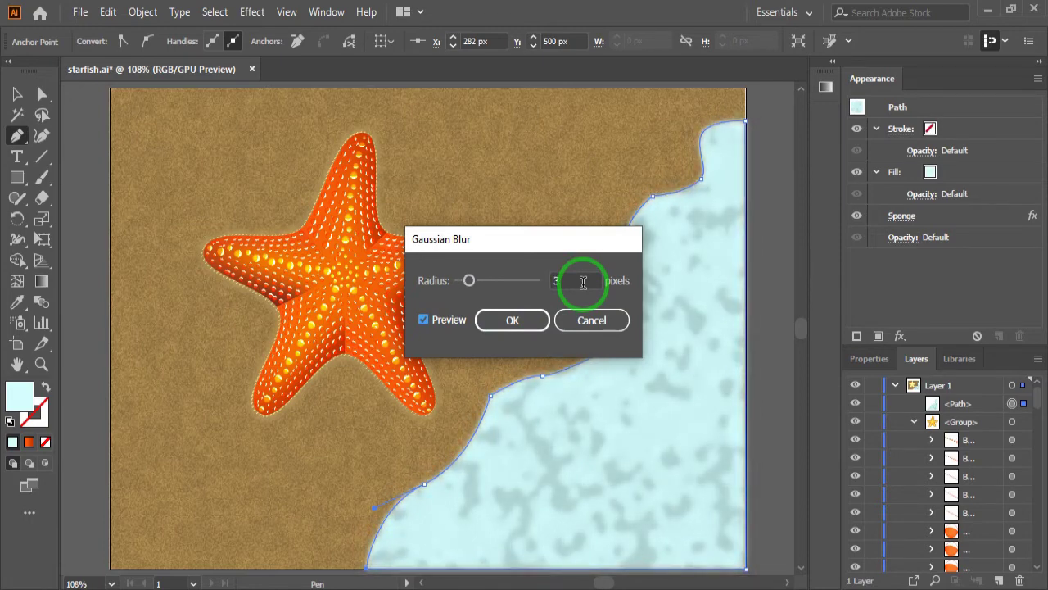
key("Down")
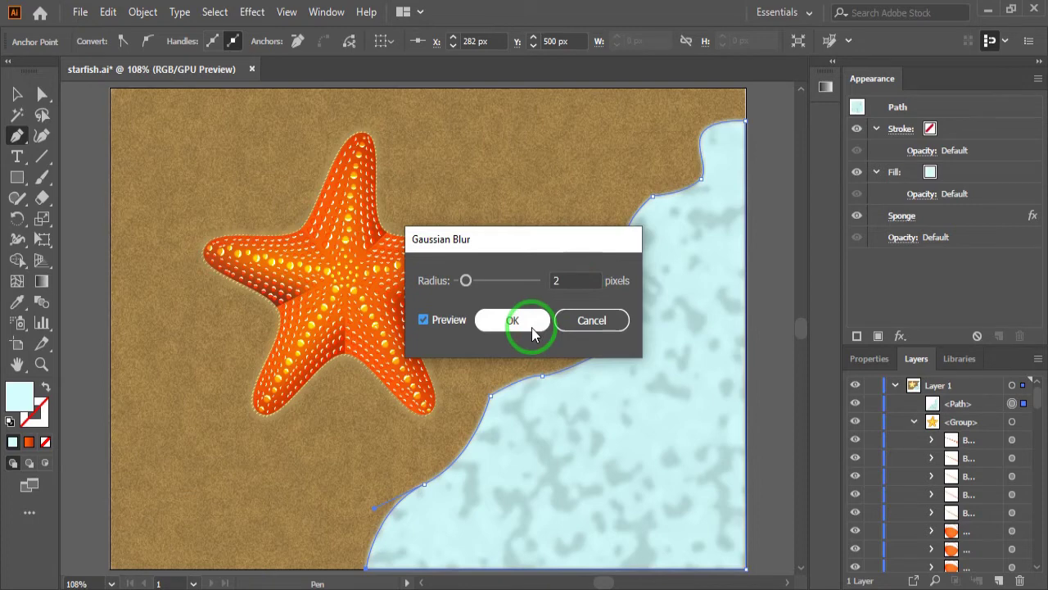
left_click(531, 328)
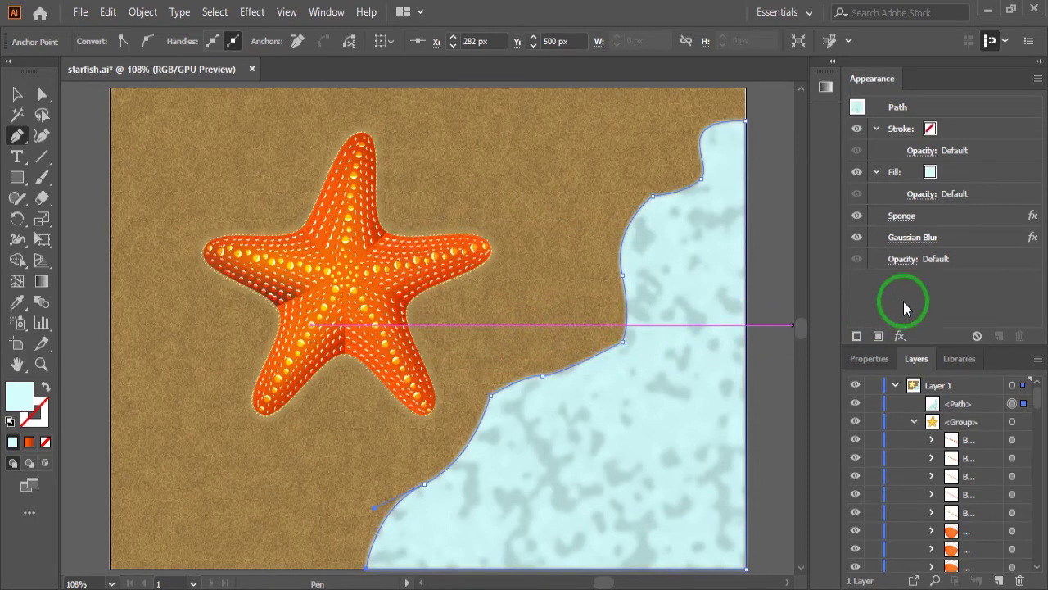
- Set the water shape's blending mode to Soft Light
left_click(904, 259)
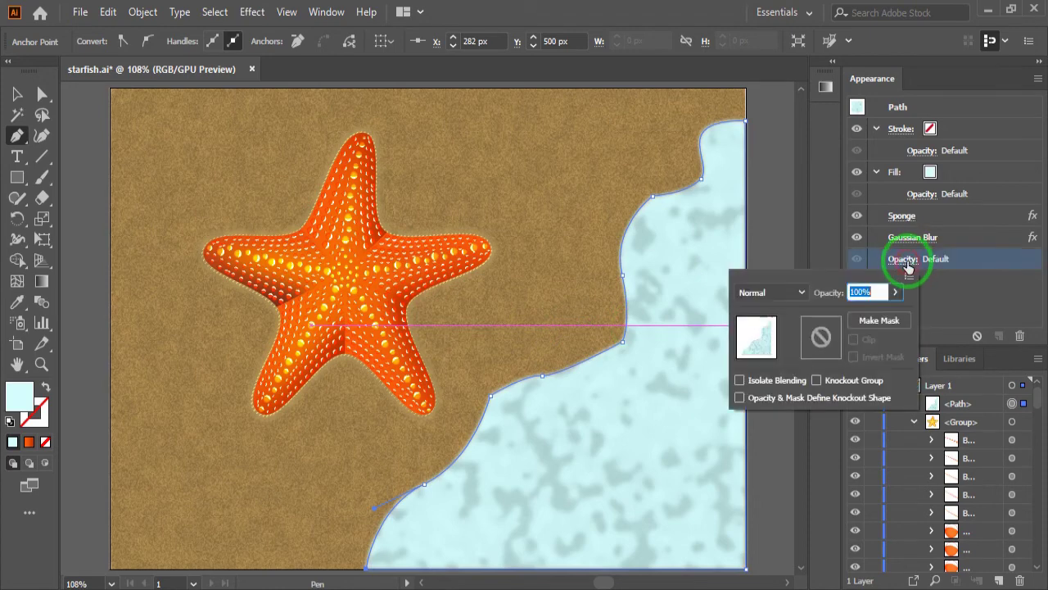
left_click(802, 292)
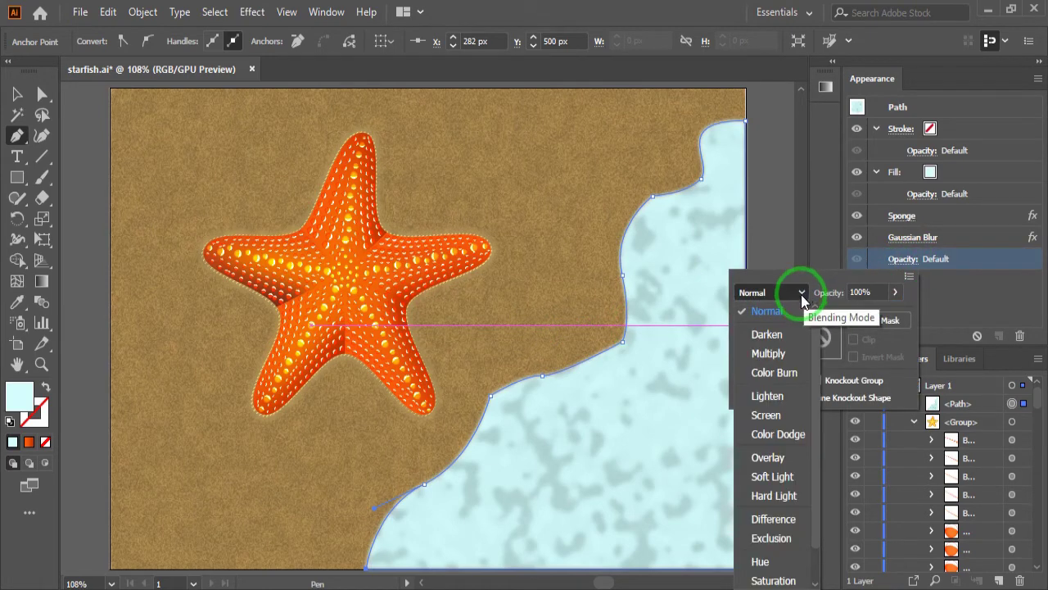
left_click(789, 478)
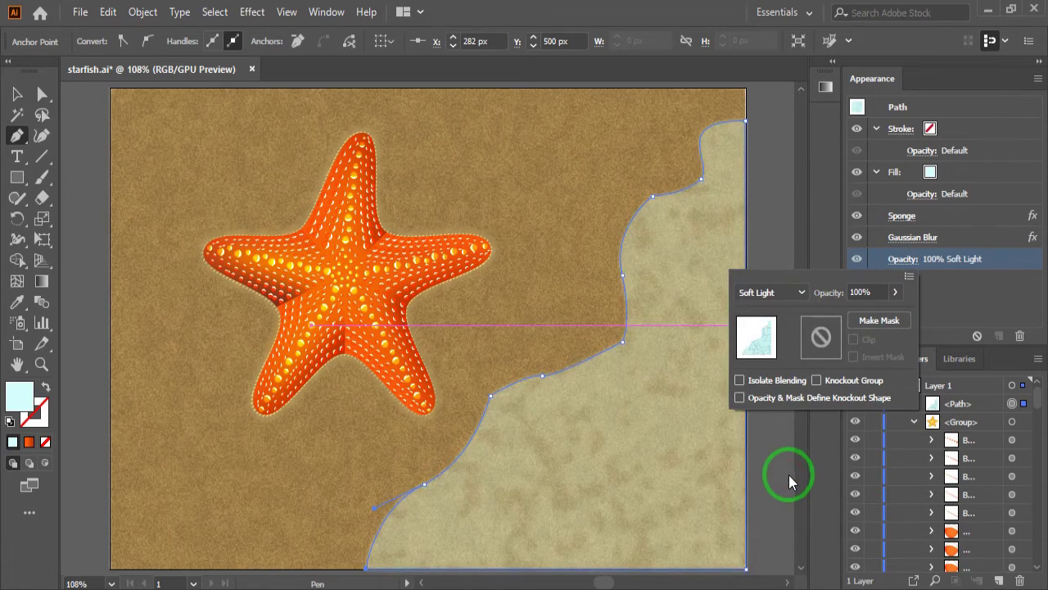
left_click(959, 299)
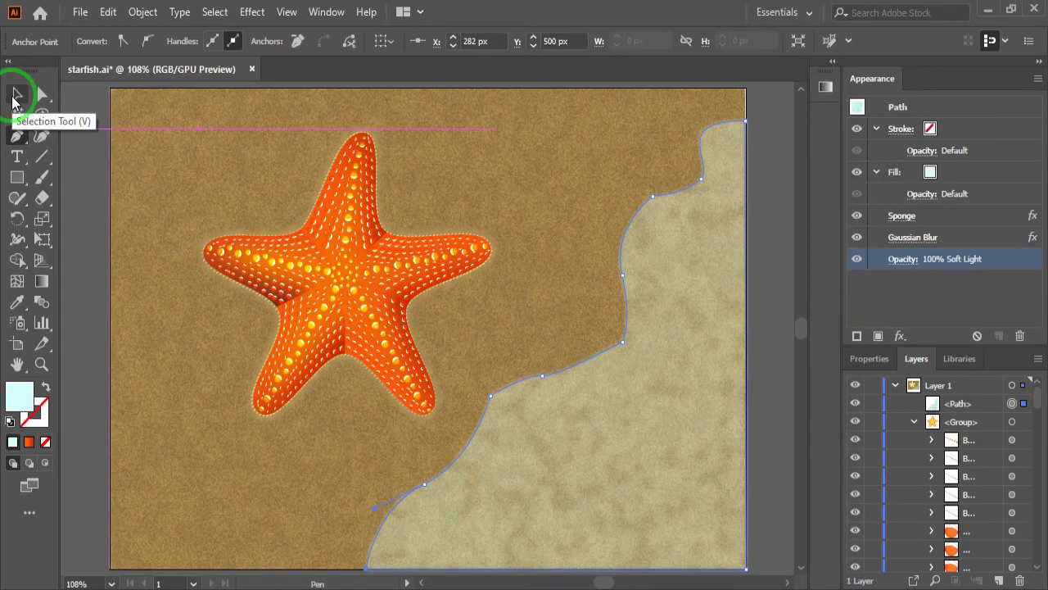
- Paste a copy of the water shape in front and lock the original below it
left_click(13, 102)
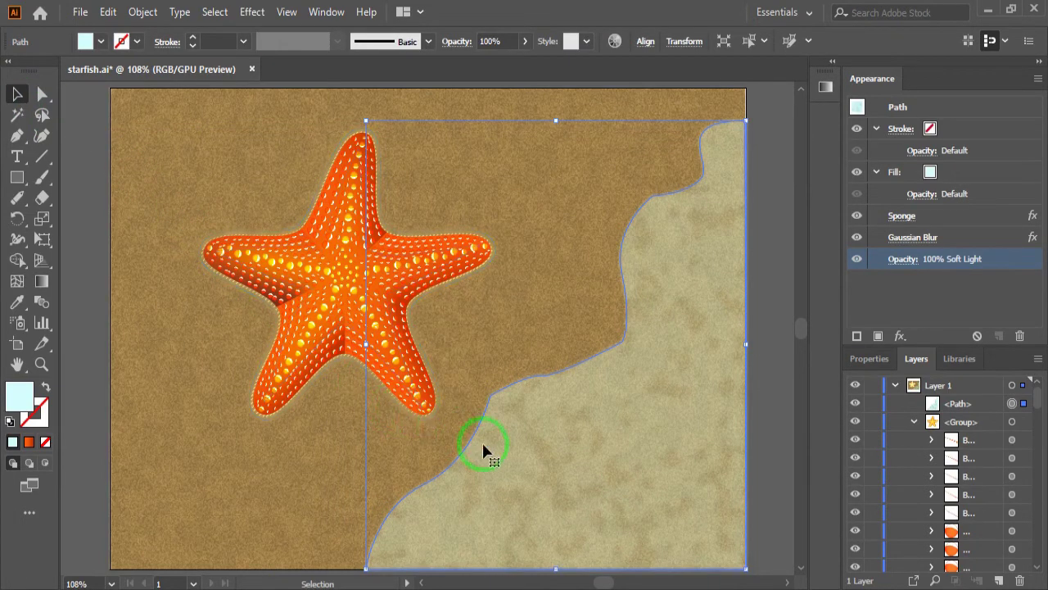
left_click(107, 12)
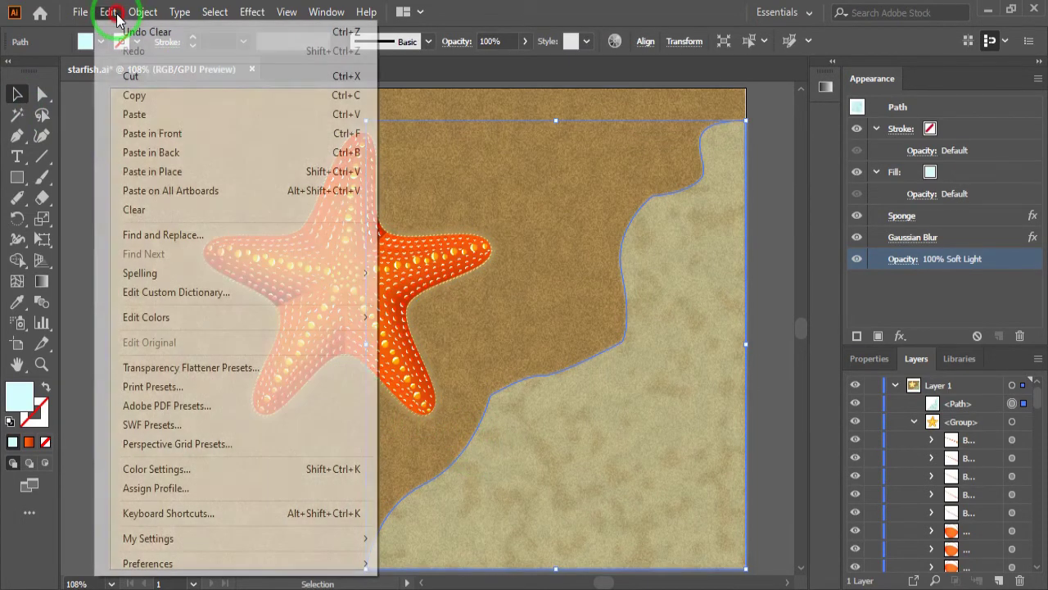
left_click(134, 95)
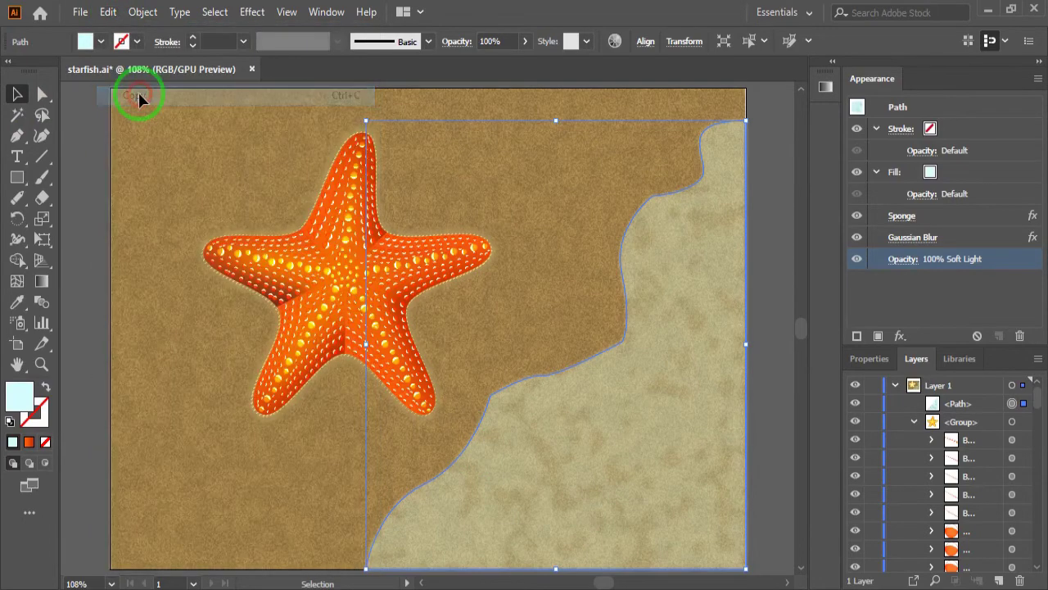
left_click(107, 11)
left_click(150, 132)
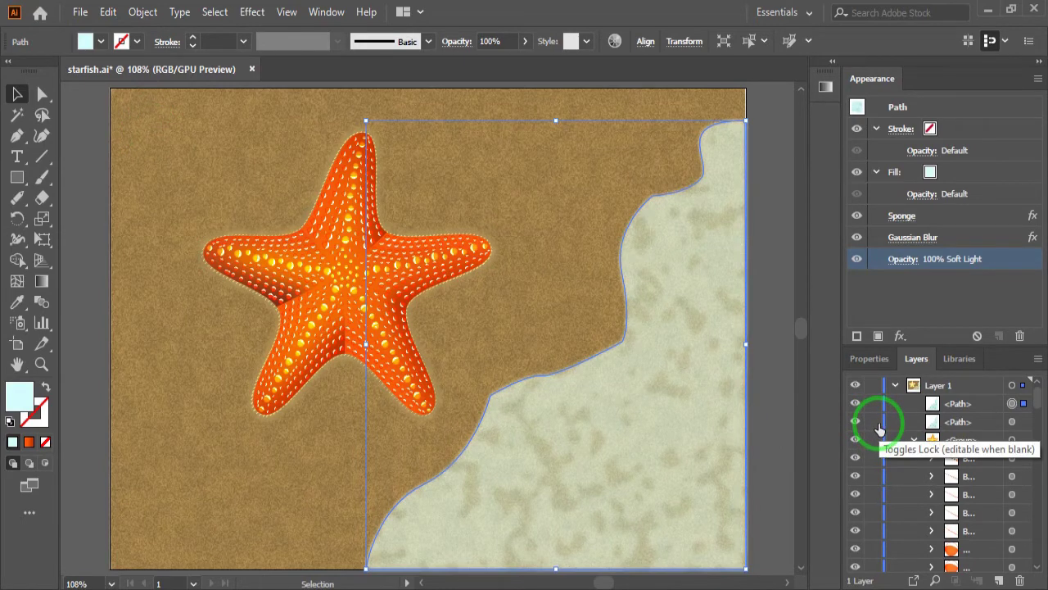
left_click(875, 422)
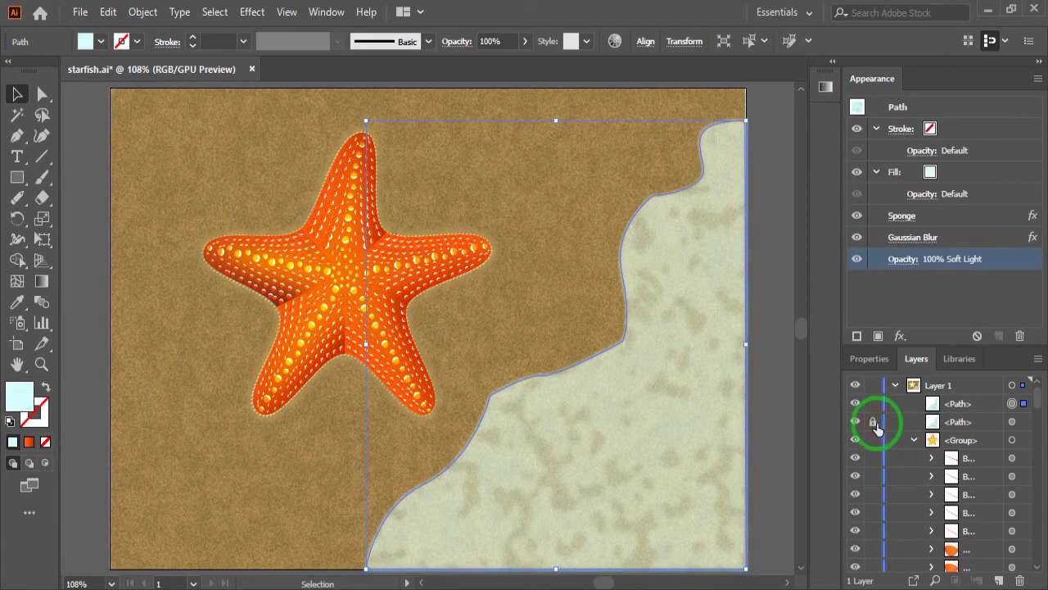
left_click(306, 425)
- Erase the front copy's straight bottom and right edges with the Path Eraser tool
left_click(455, 458)
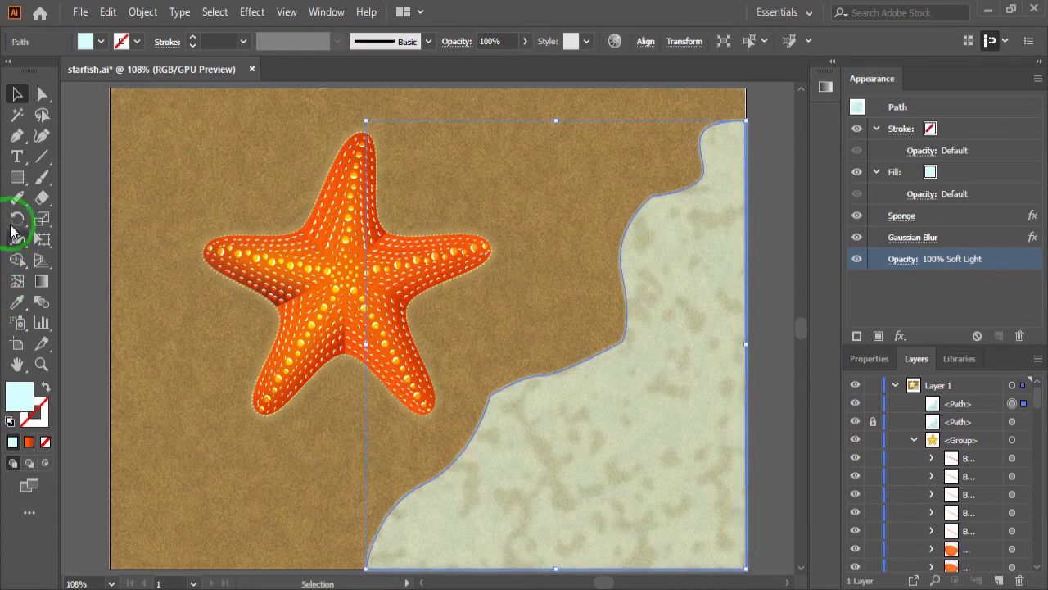
left_click_drag(16, 198, 55, 259)
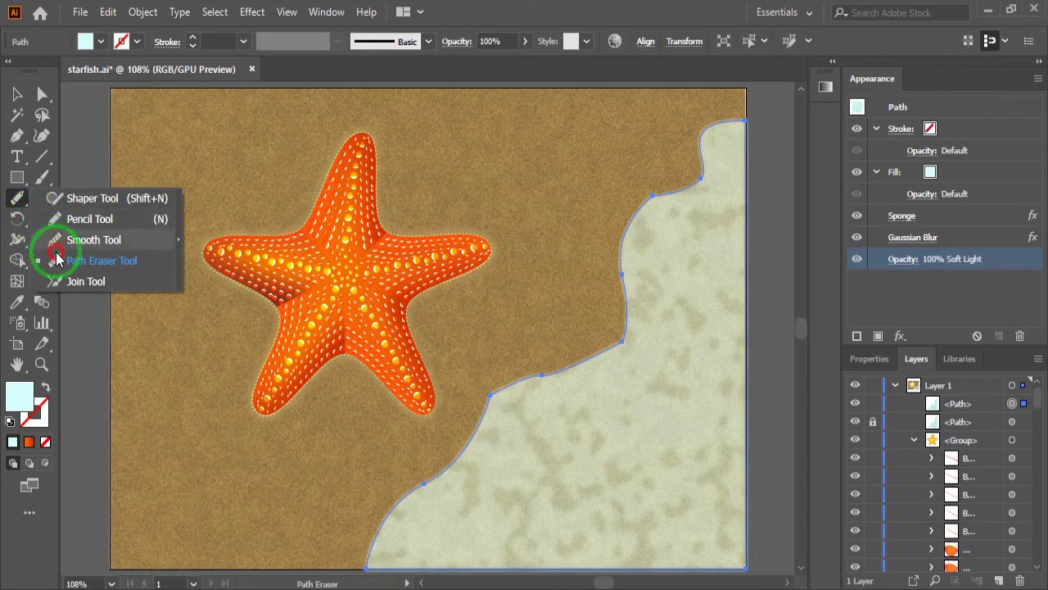
left_click(56, 260)
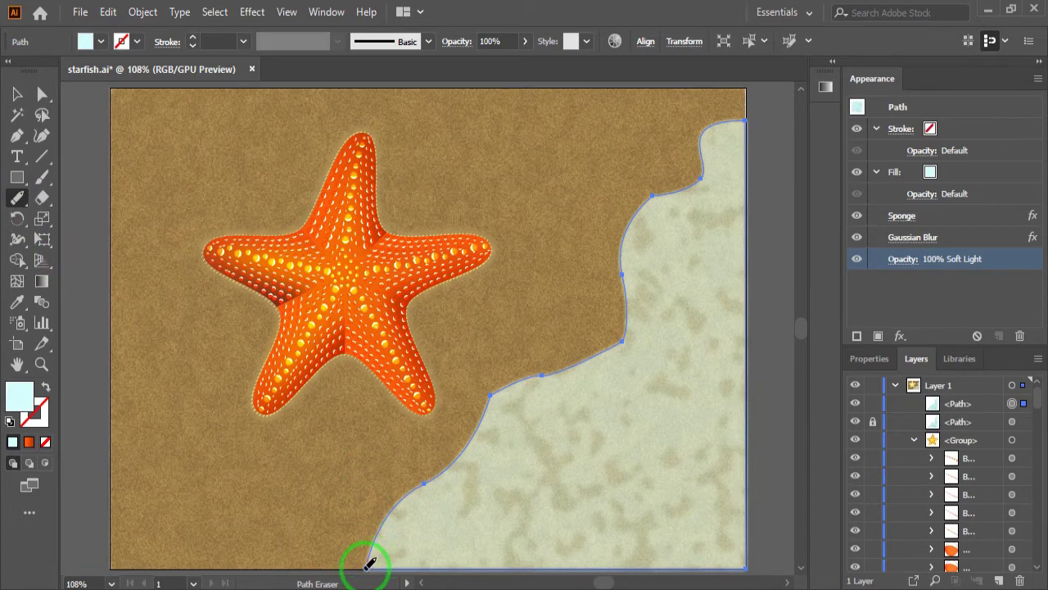
mouse_move(369, 563)
left_mouse_down()
mouse_move(746, 564)
mouse_move(732, 335)
mouse_move(753, 567)
mouse_move(746, 122)
left_mouse_up()
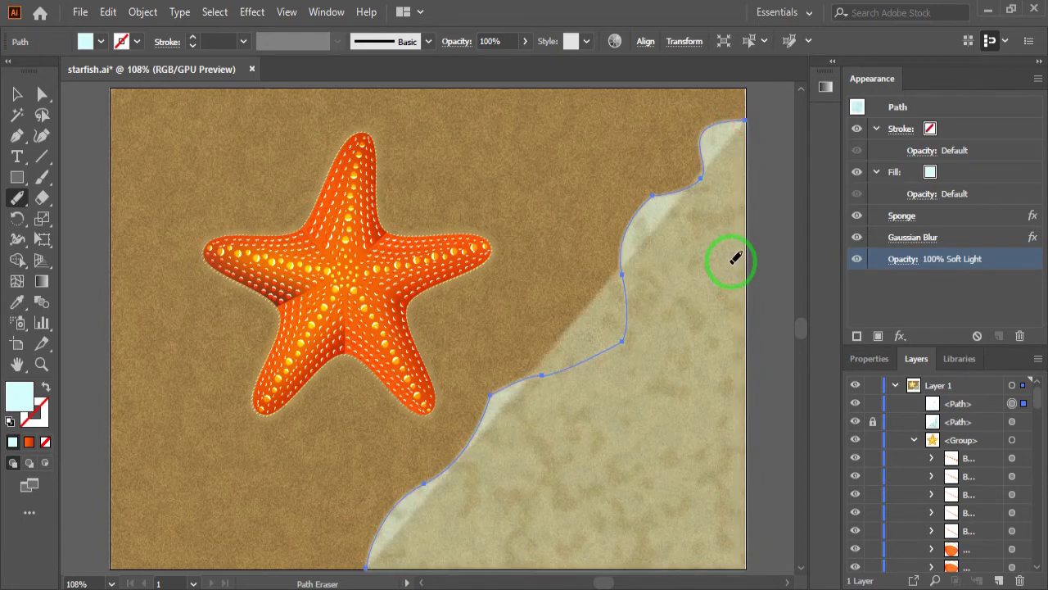
- Give the shoreline path no fill, a black 3 pt stroke, and Width Profile 1
left_click(18, 94)
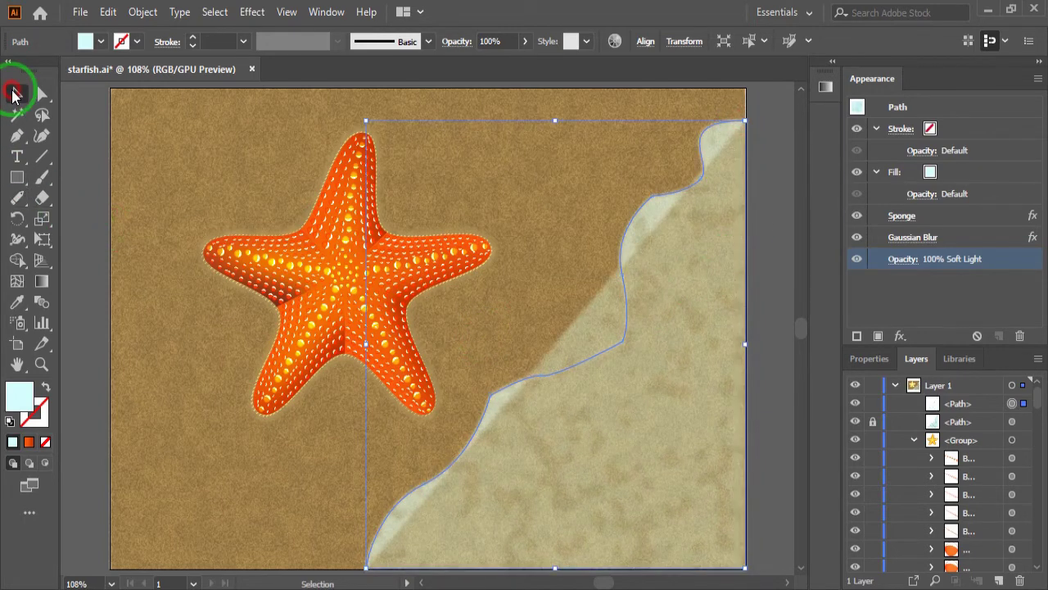
left_click(99, 42)
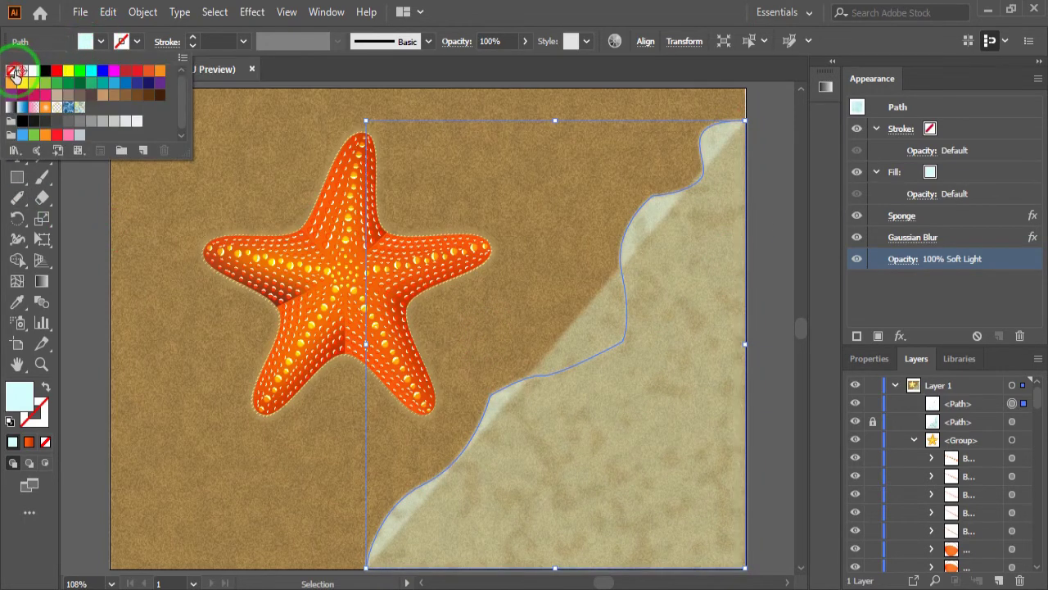
left_click(10, 70)
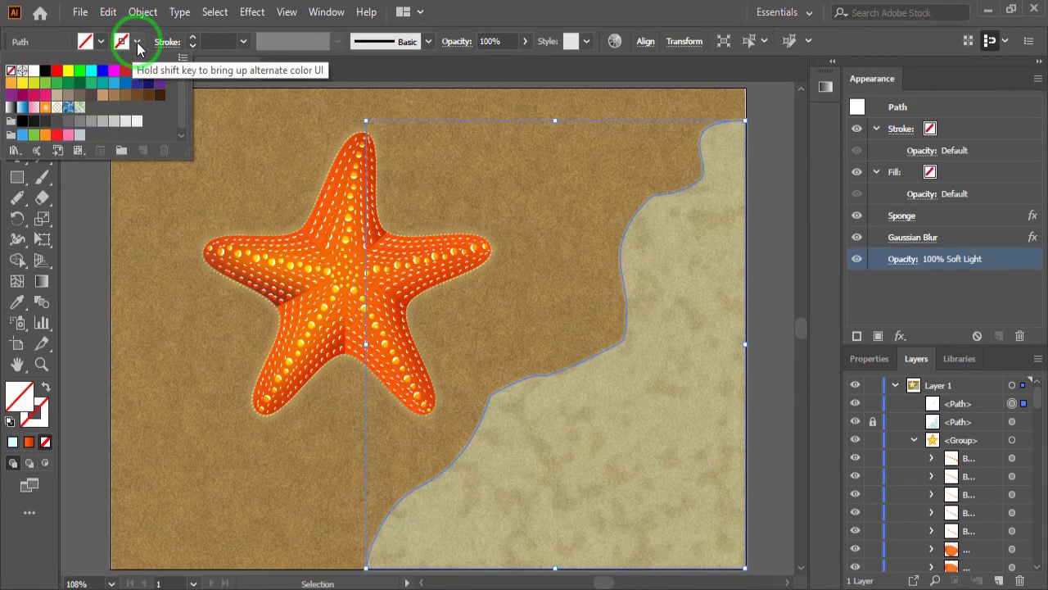
left_click(136, 41)
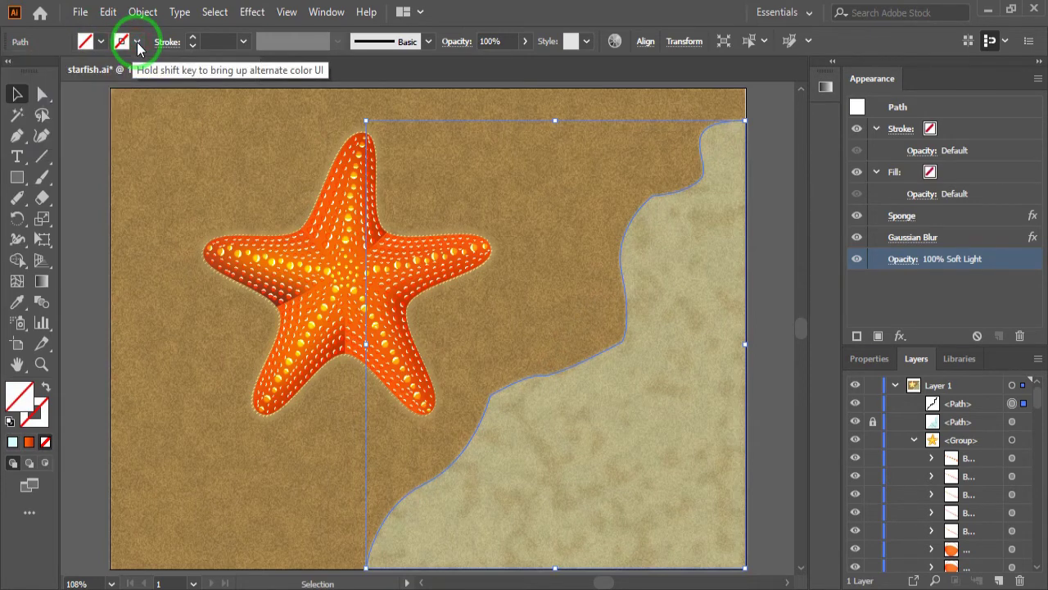
left_click(136, 41)
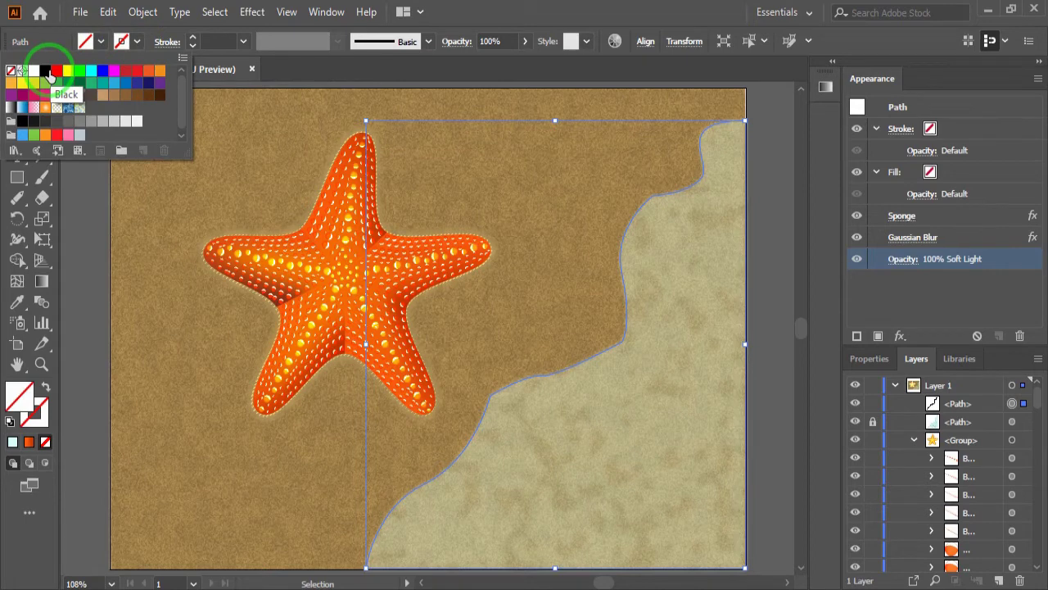
left_click(49, 74)
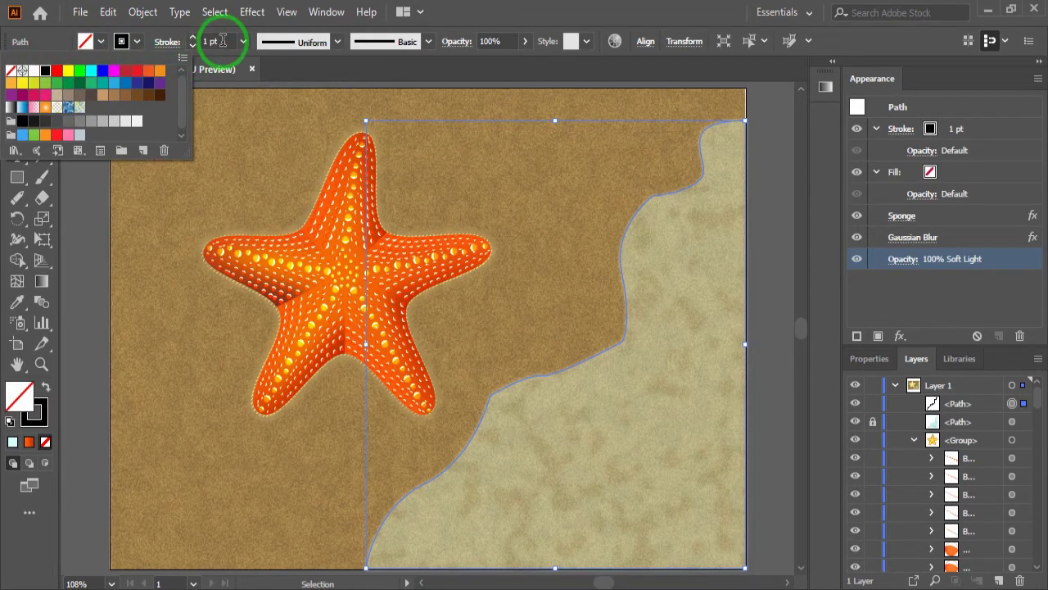
left_click(222, 40)
type("3")
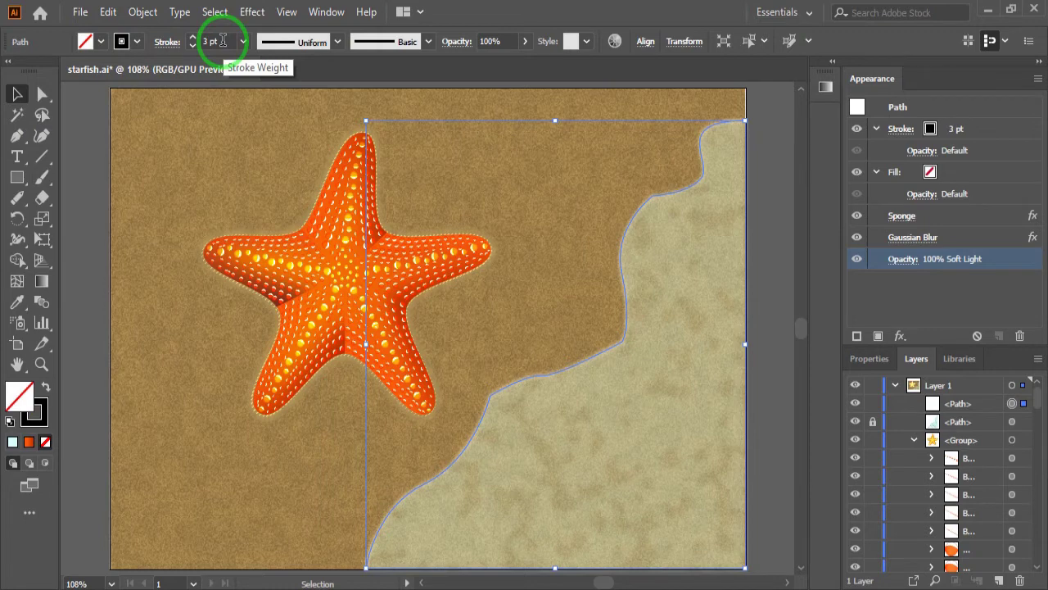
left_click(336, 42)
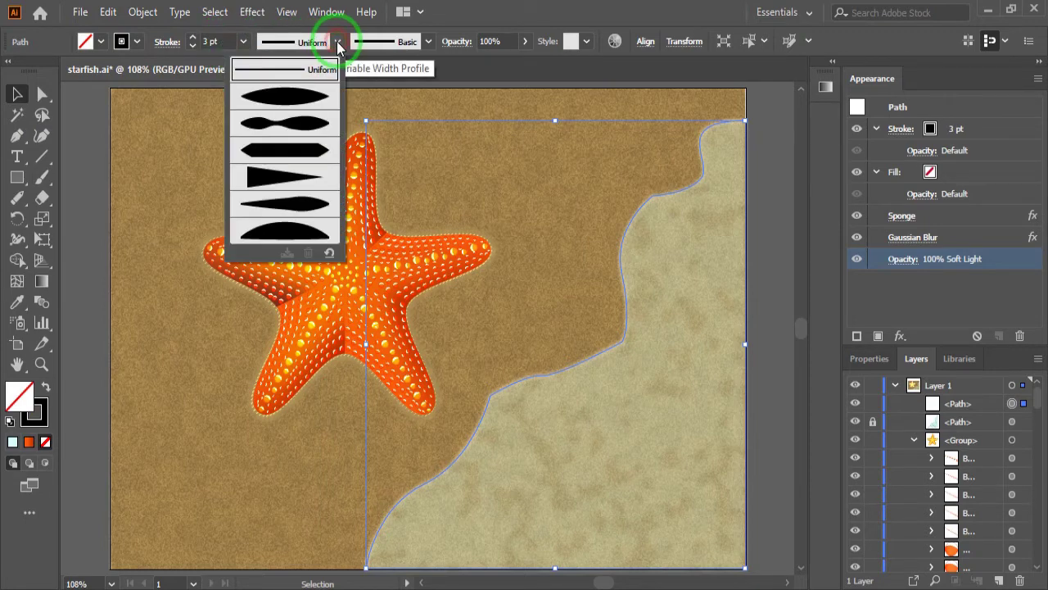
left_click(321, 98)
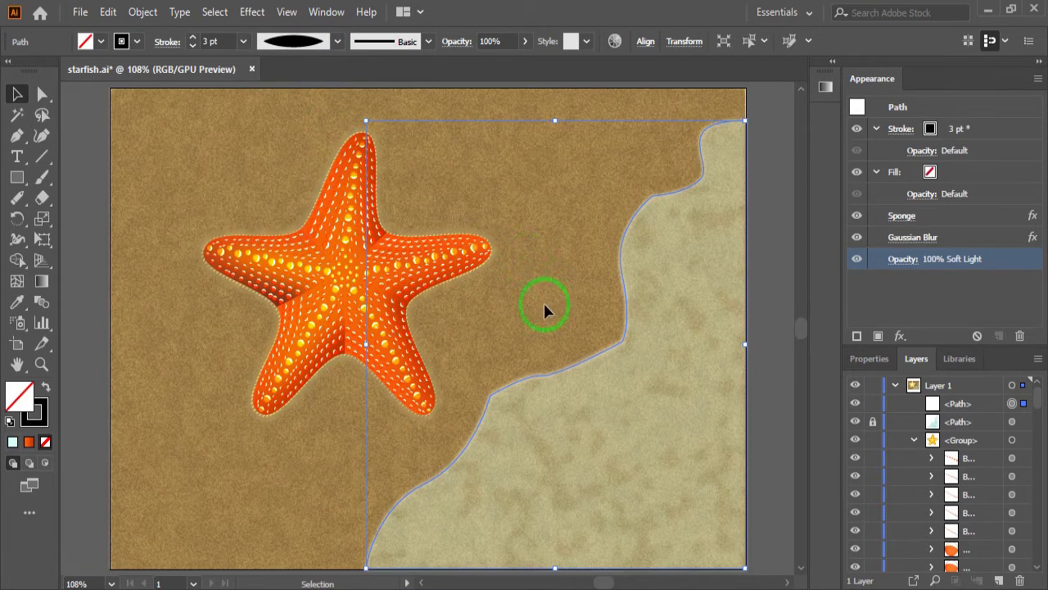
left_click(316, 440)
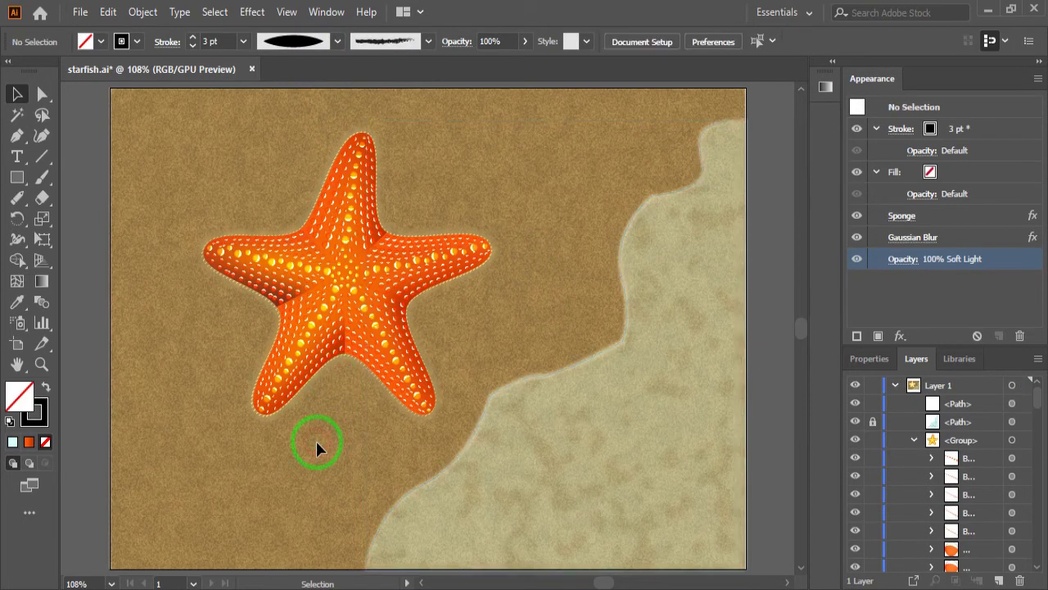
left_click(471, 455)
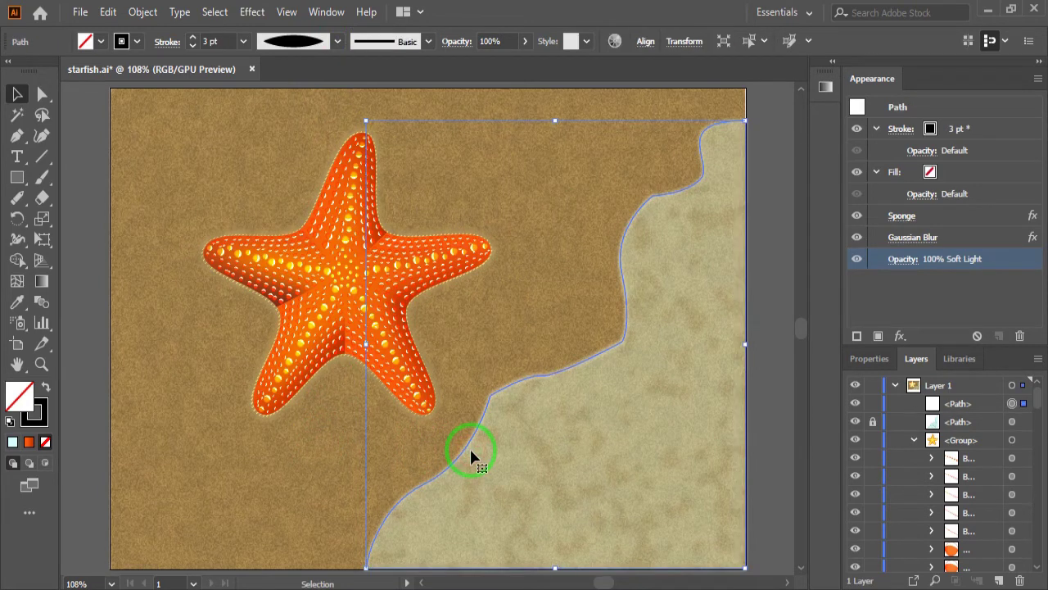
- Remove the Sponge and Gaussian Blur effects from the shoreline path
left_click(946, 215)
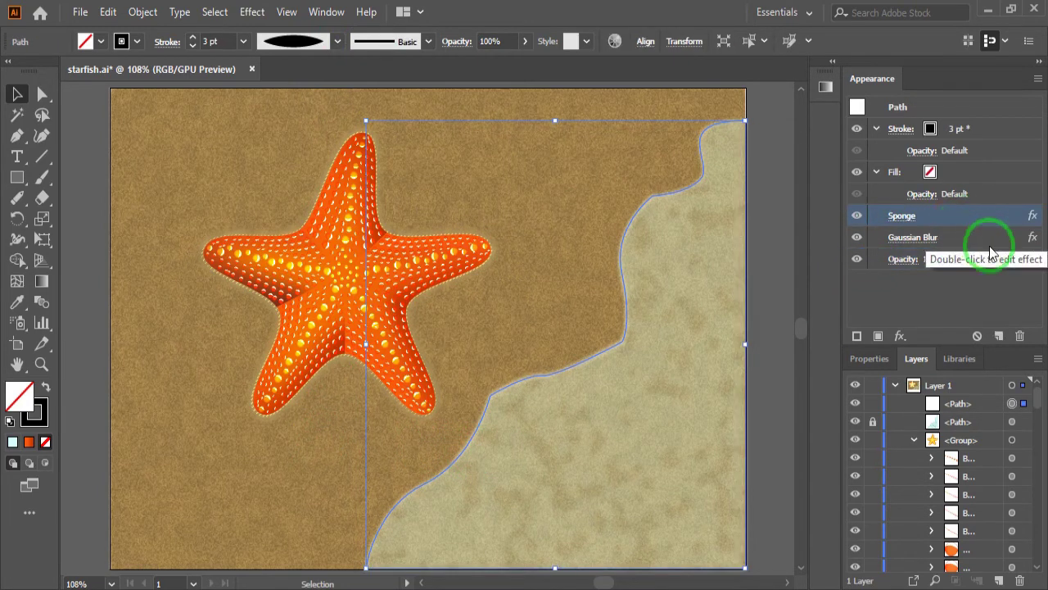
left_click(1020, 336)
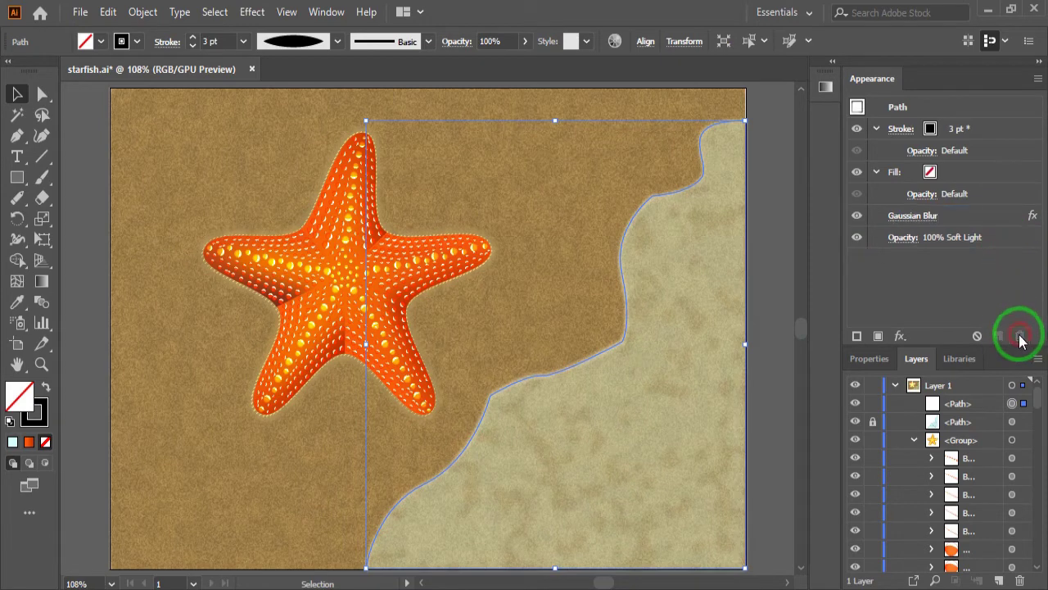
left_click(1020, 335)
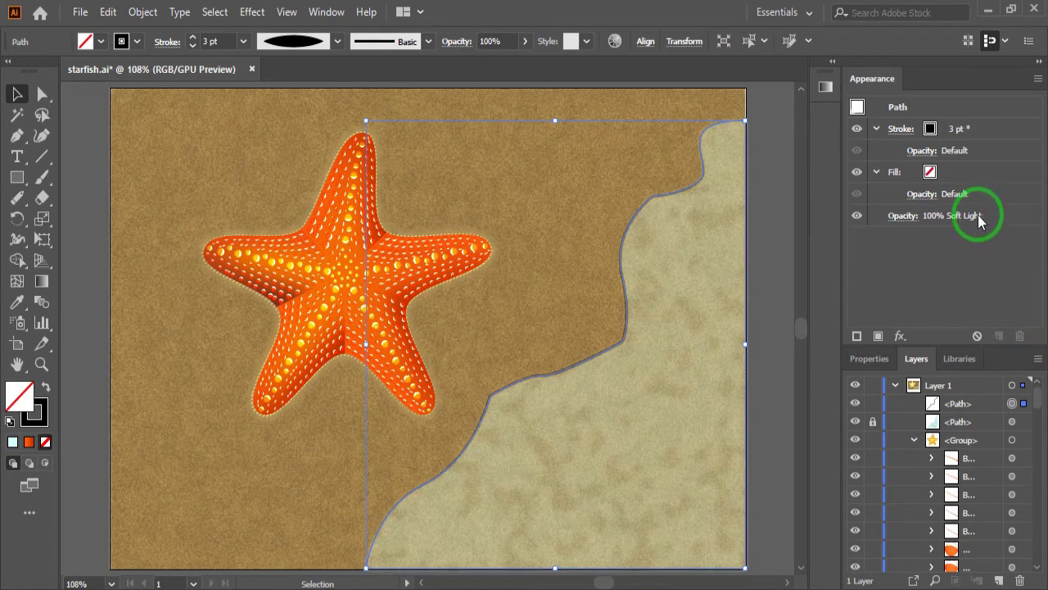
- Browse the path's transparency settings, then close them and preview the result
left_click(900, 220)
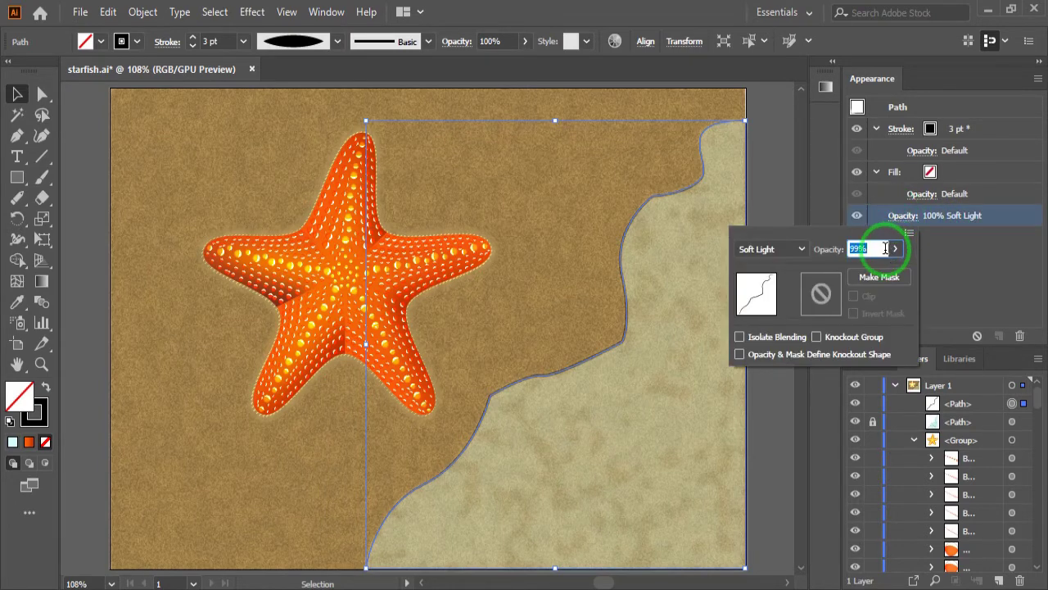
scroll(885, 248, "down", 5)
scroll(885, 248, "down", 5)
scroll(886, 248, "down", 10)
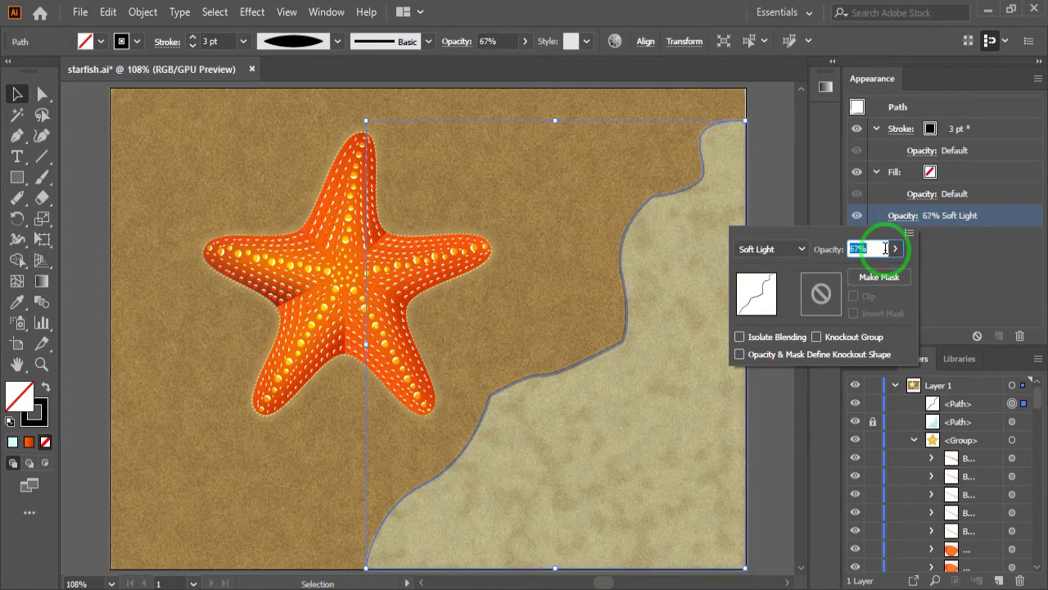
scroll(885, 248, "down", 4)
scroll(885, 248, "down", 4)
scroll(885, 248, "down", 6)
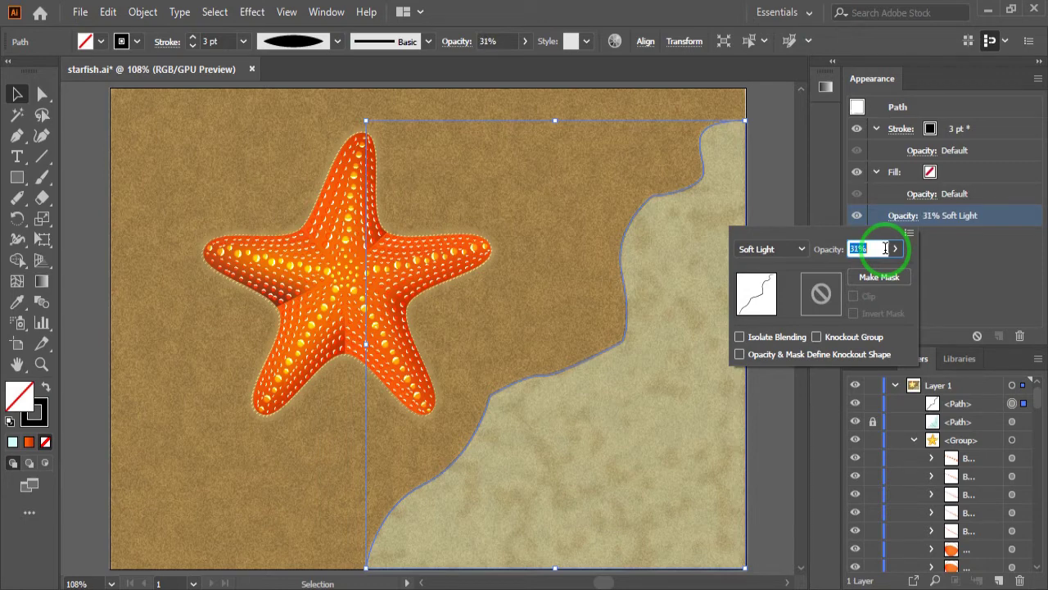
scroll(885, 248, "down", 2)
type("20")
left_click(340, 430)
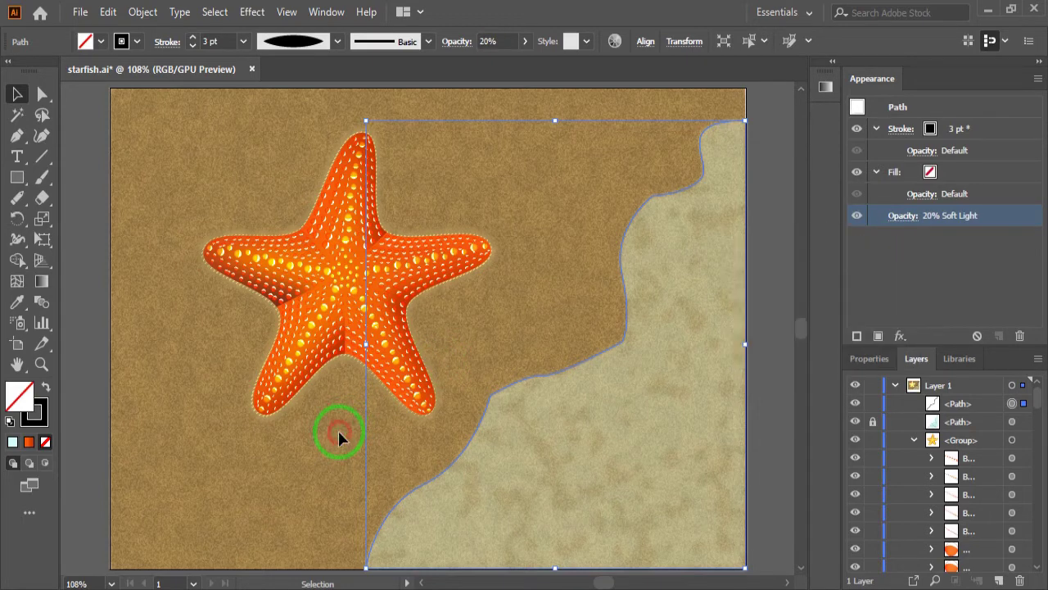
left_click(338, 430)
left_click(434, 430)
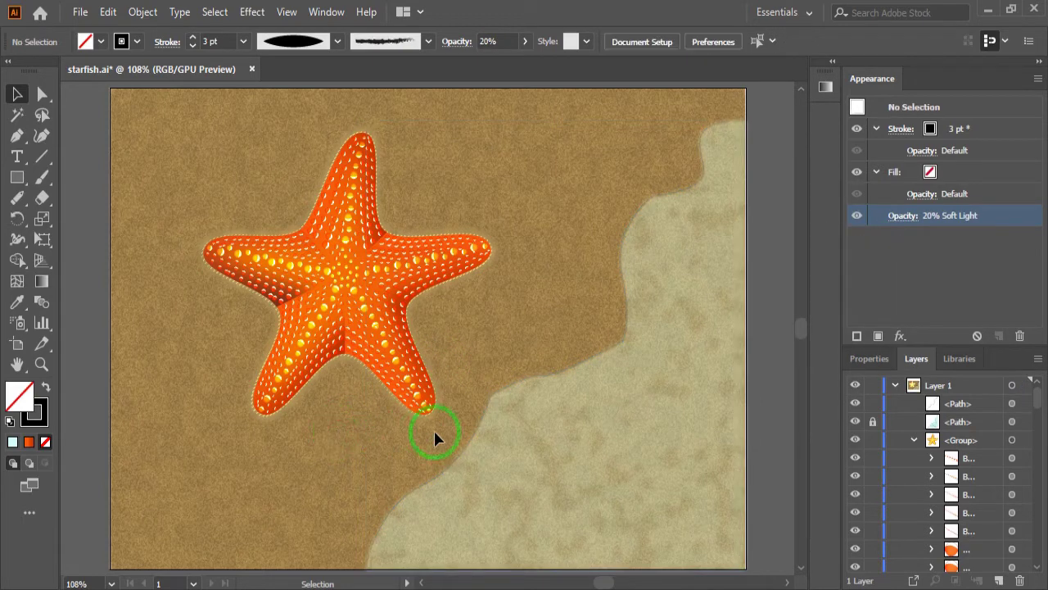
left_click(475, 430)
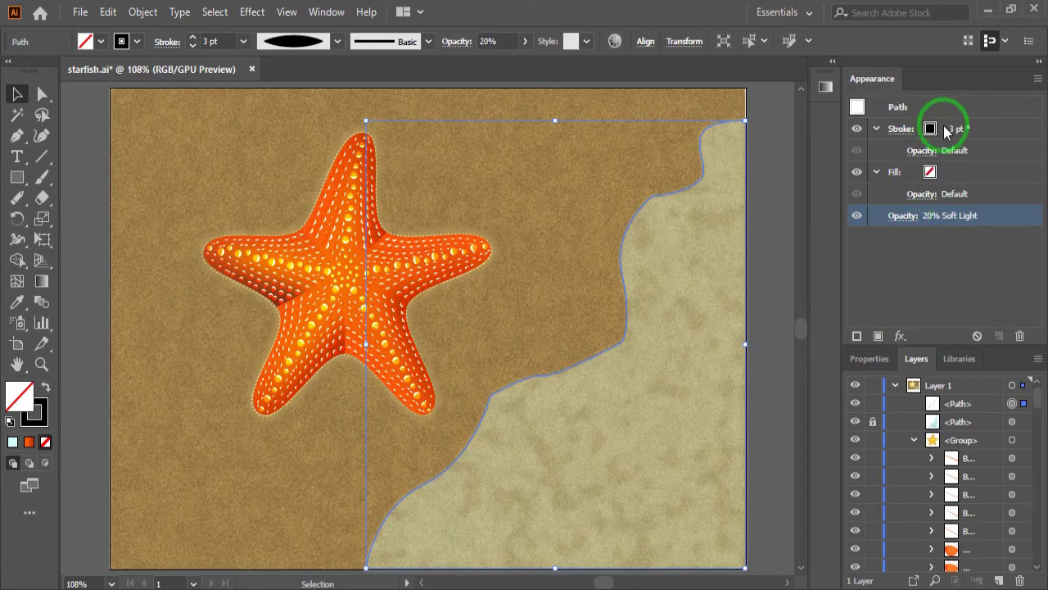
- Lower the shoreline path's Soft Light opacity to 30%
left_click(901, 217)
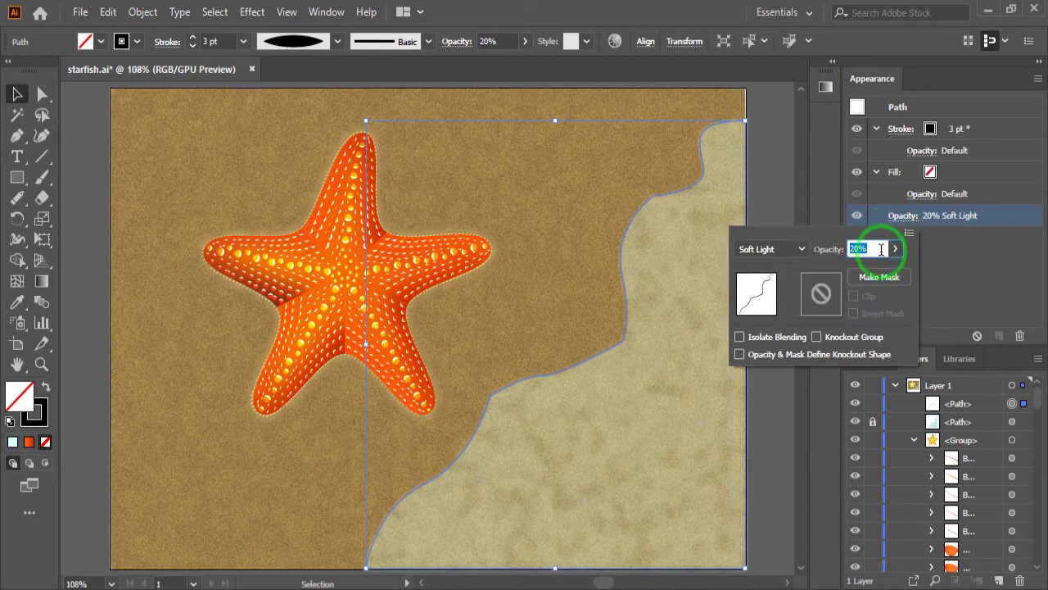
type("30")
key("Return")
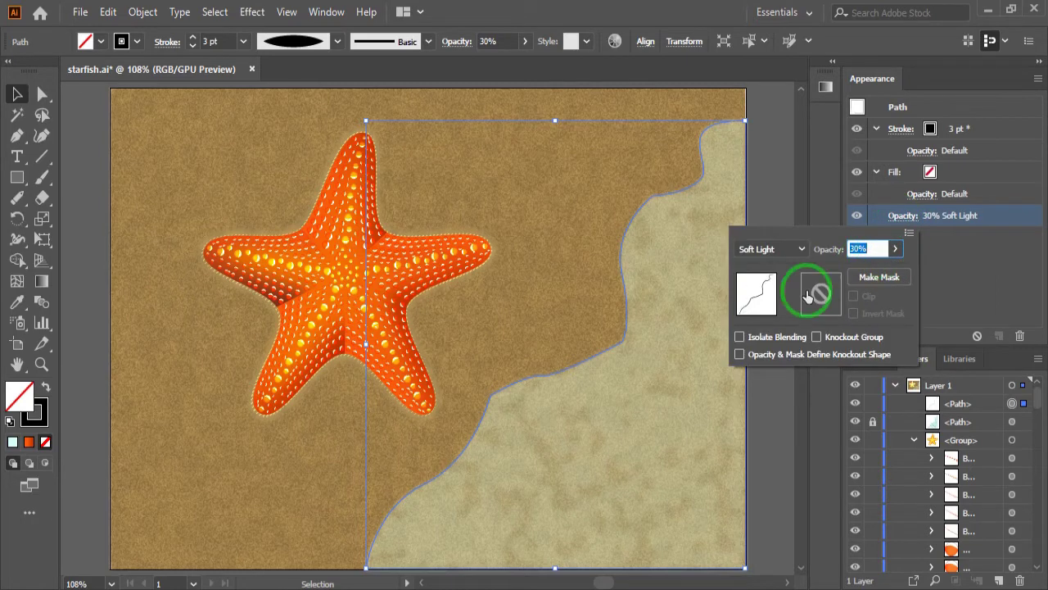
left_click(308, 521)
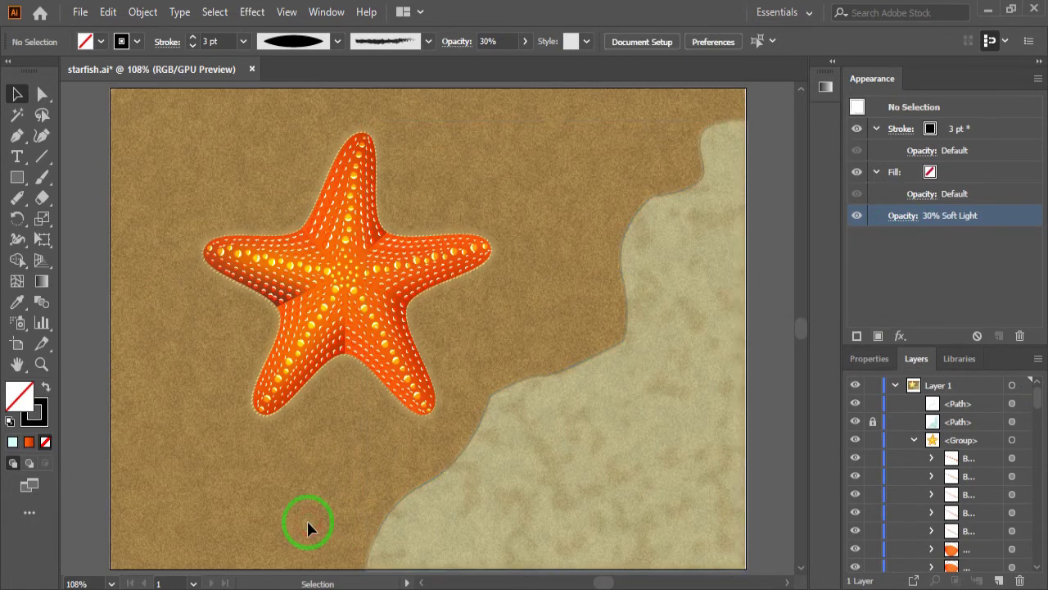
left_click(407, 496)
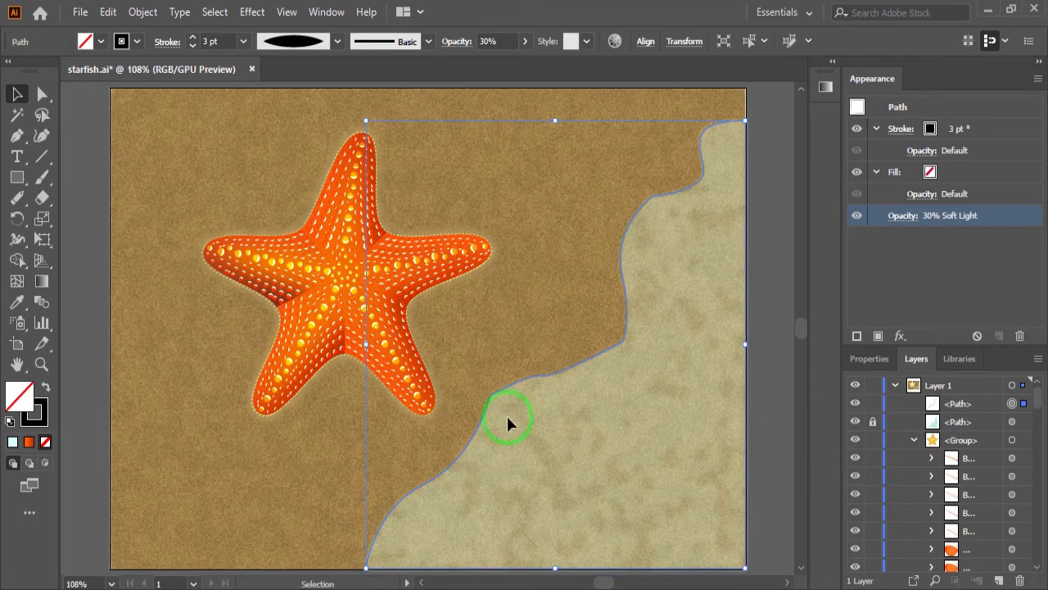
- Paste a copy of the shoreline path in front and lock one of the two copies
left_click(137, 15)
mouse_move(107, 12)
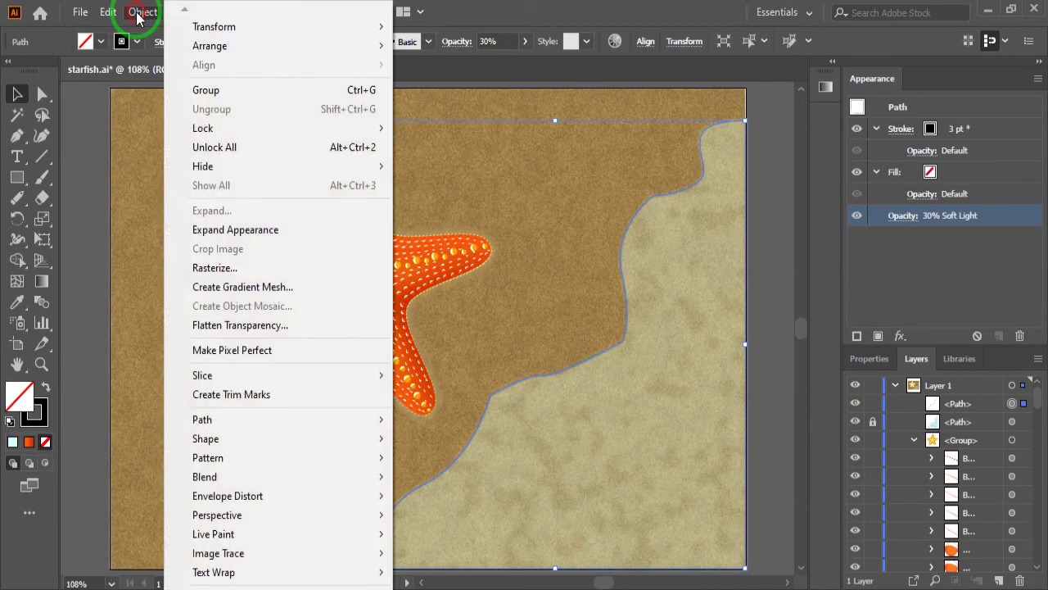
left_click(134, 95)
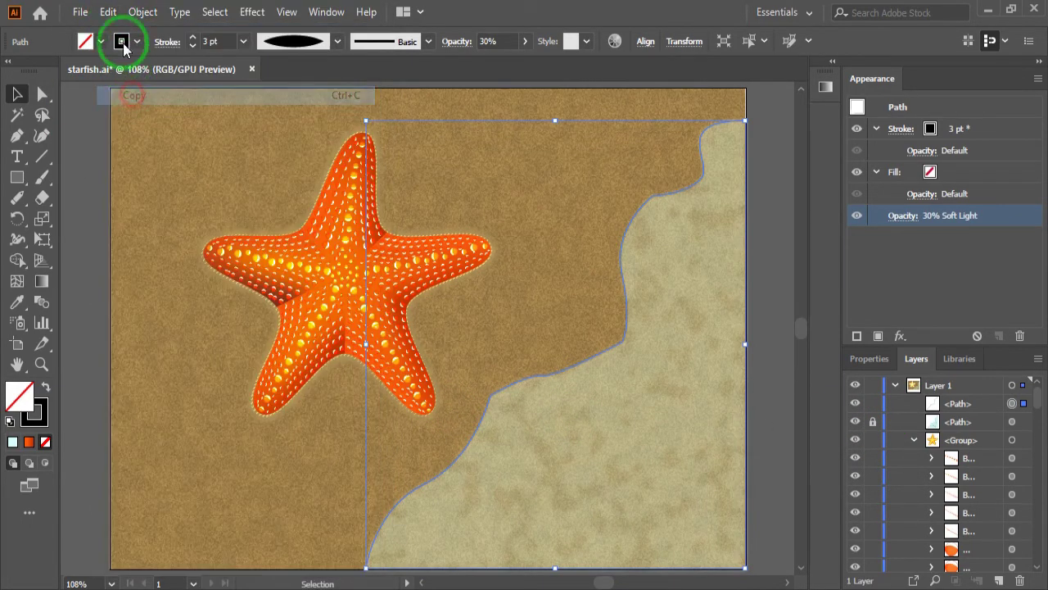
left_click(108, 12)
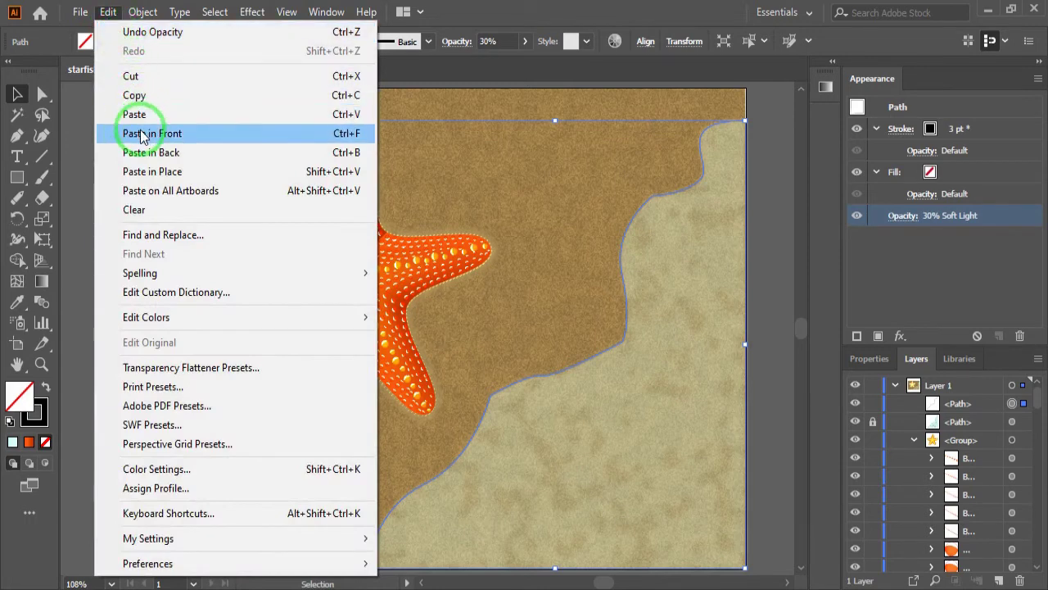
left_click(141, 133)
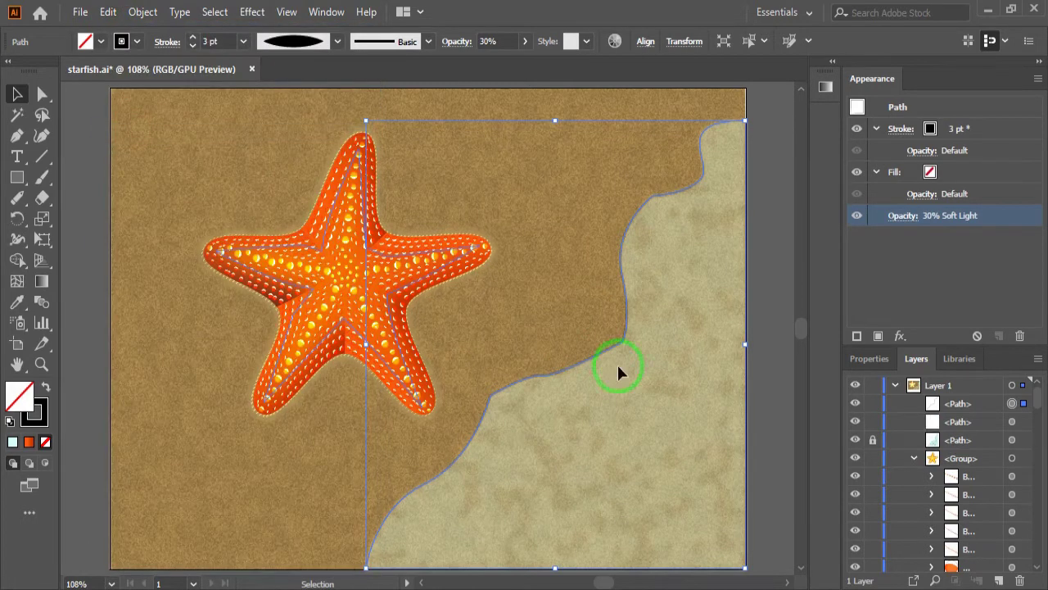
left_click(872, 421)
left_click_drag(200, 354, 176, 350)
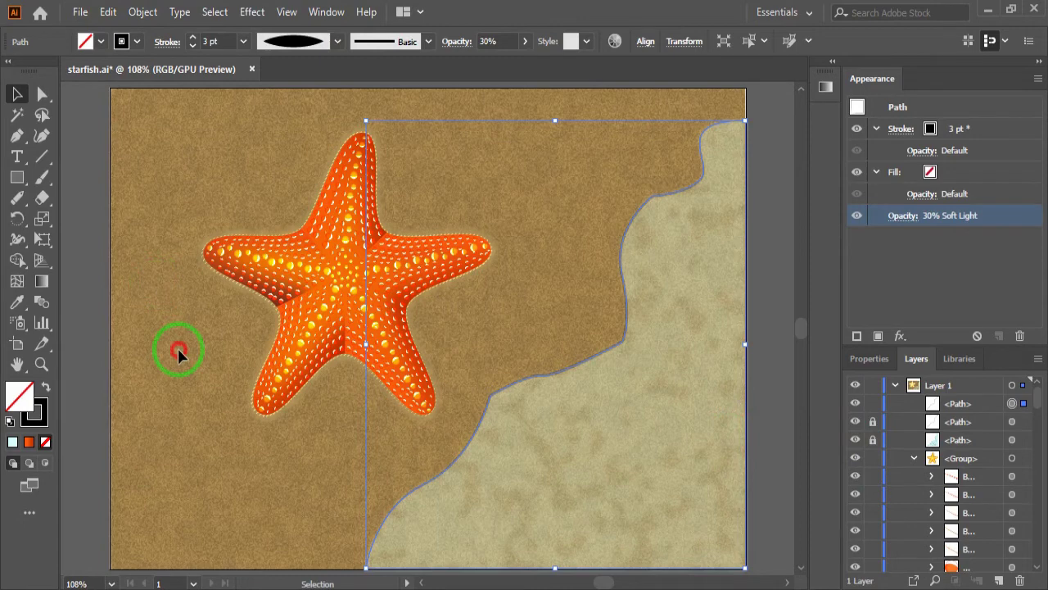
left_click(447, 465)
- Collapse and lock the starfish group in the Layers panel, then reselect the shoreline path
left_click_drag(925, 484, 921, 461)
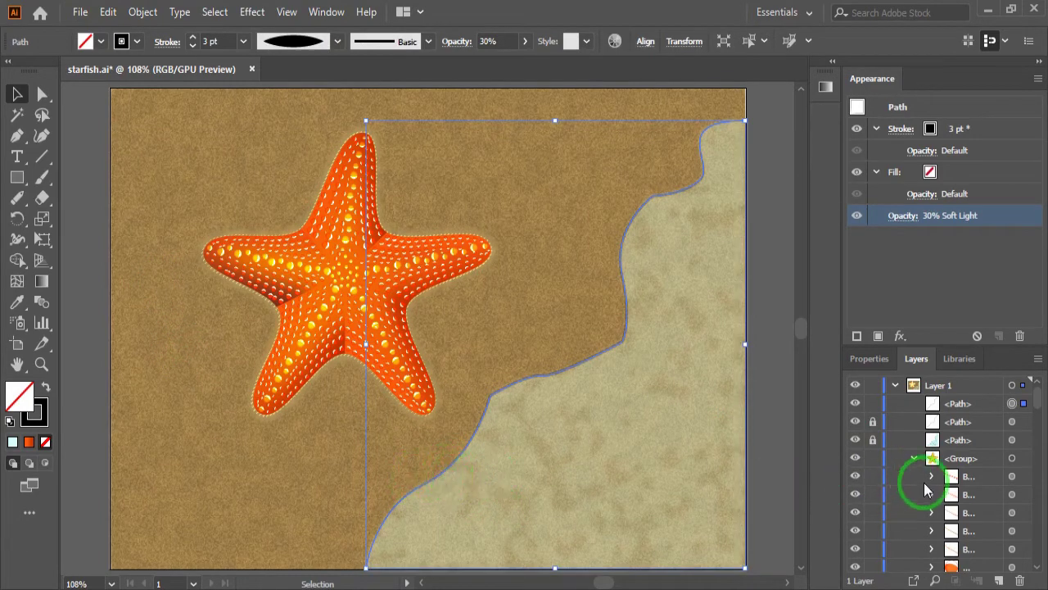
left_click(918, 456)
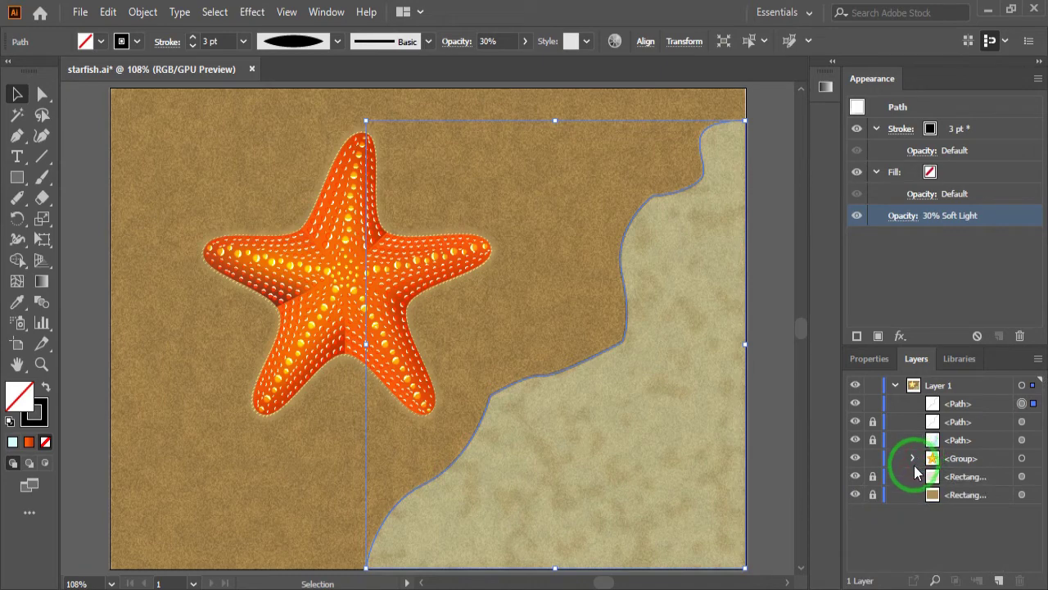
left_click(875, 459)
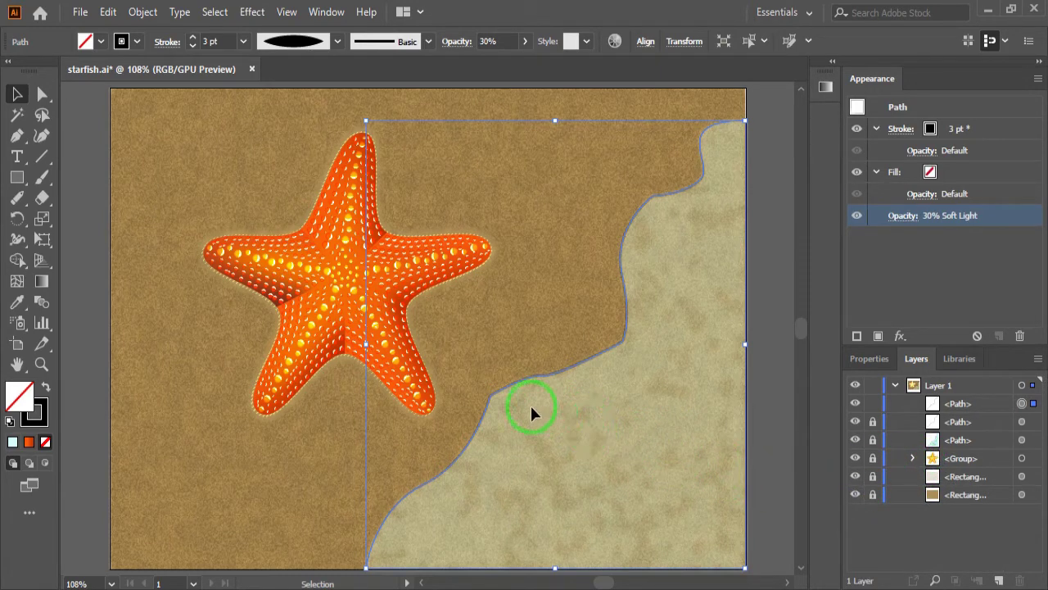
left_click(342, 452)
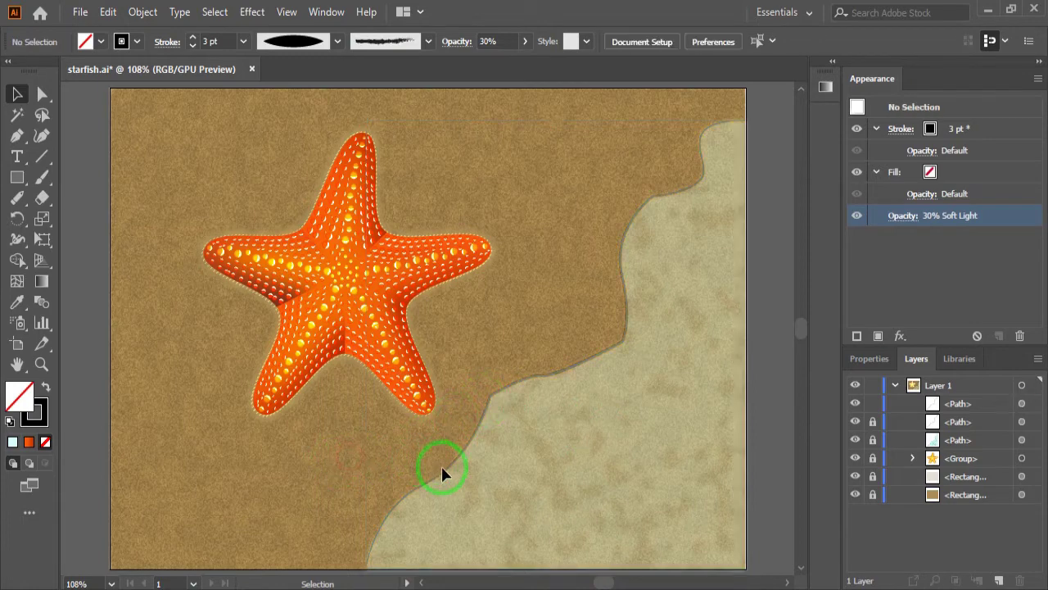
left_click(443, 472)
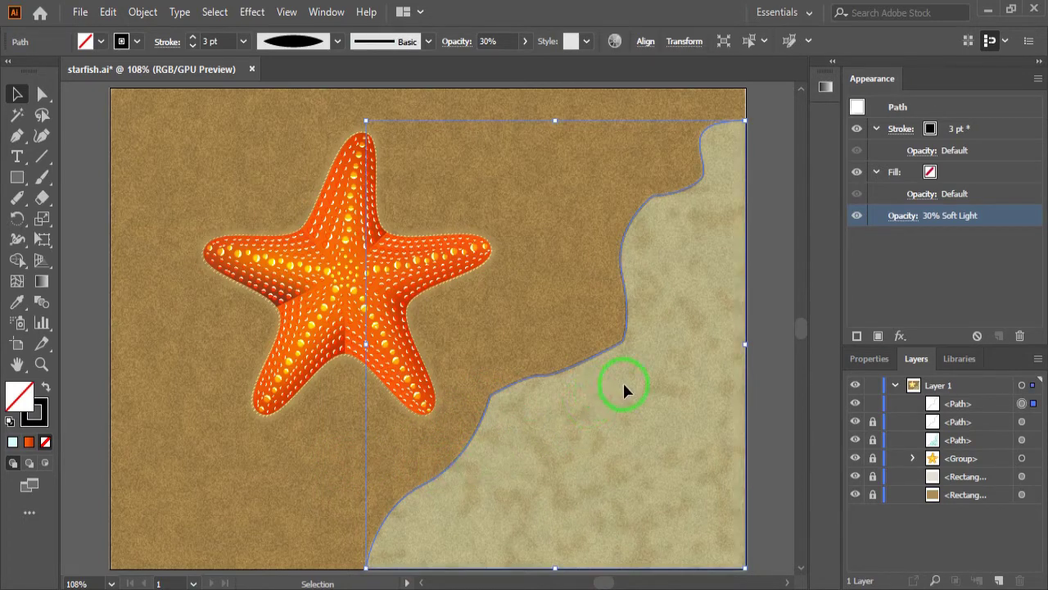
- Recolour the shoreline path's stroke to light cyan #99f3ff
double_click(35, 412)
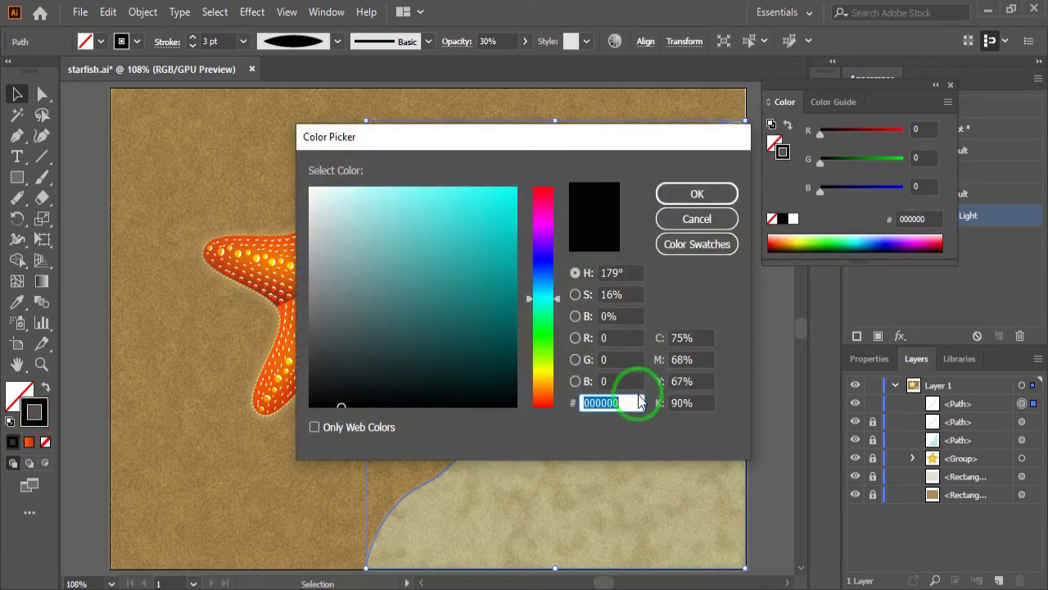
type("99f")
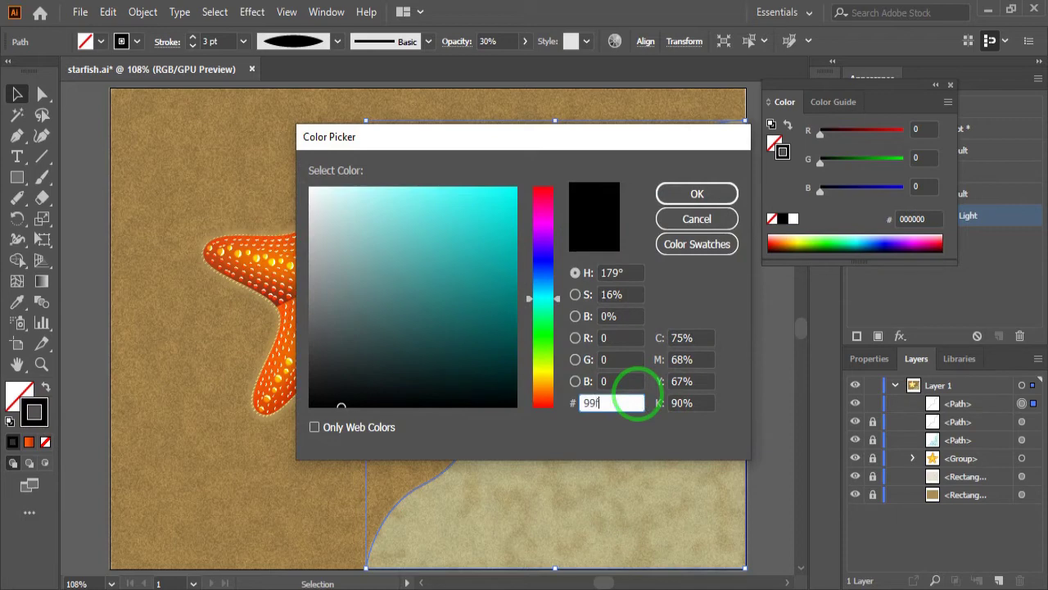
type("3")
type("ff")
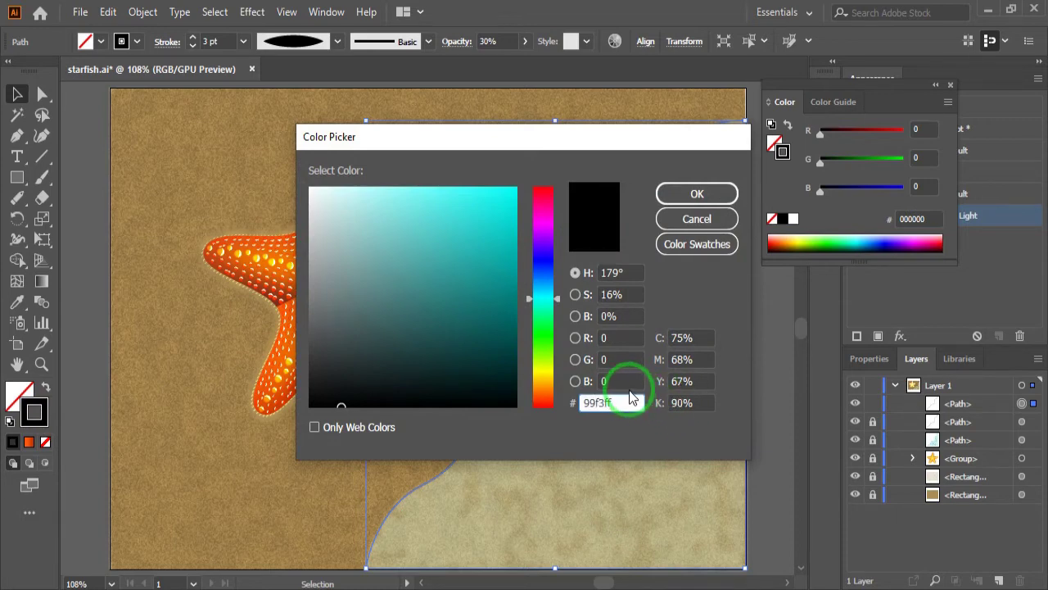
left_click(628, 383)
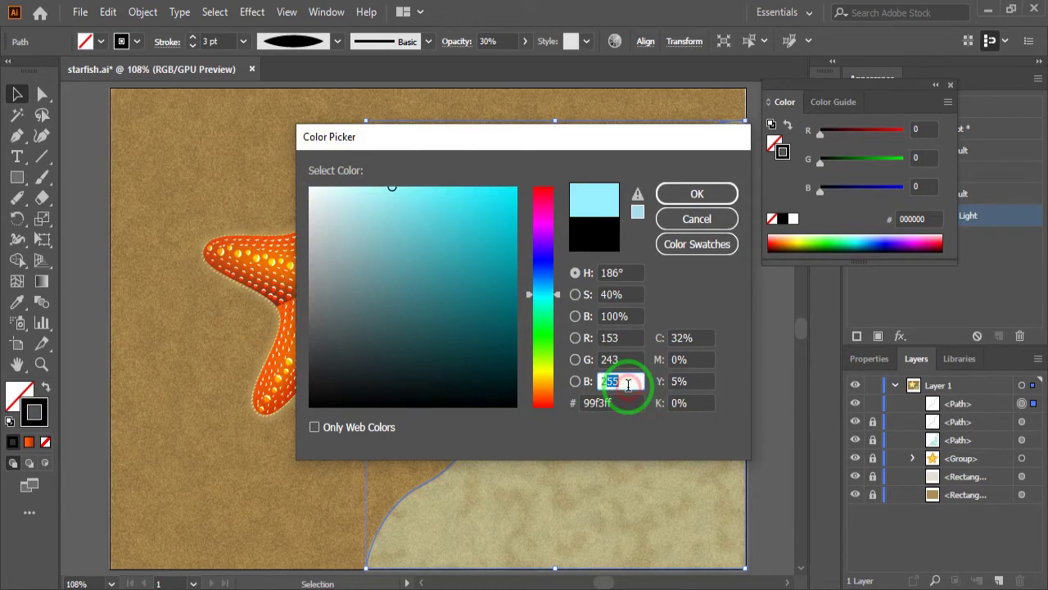
left_click(697, 197)
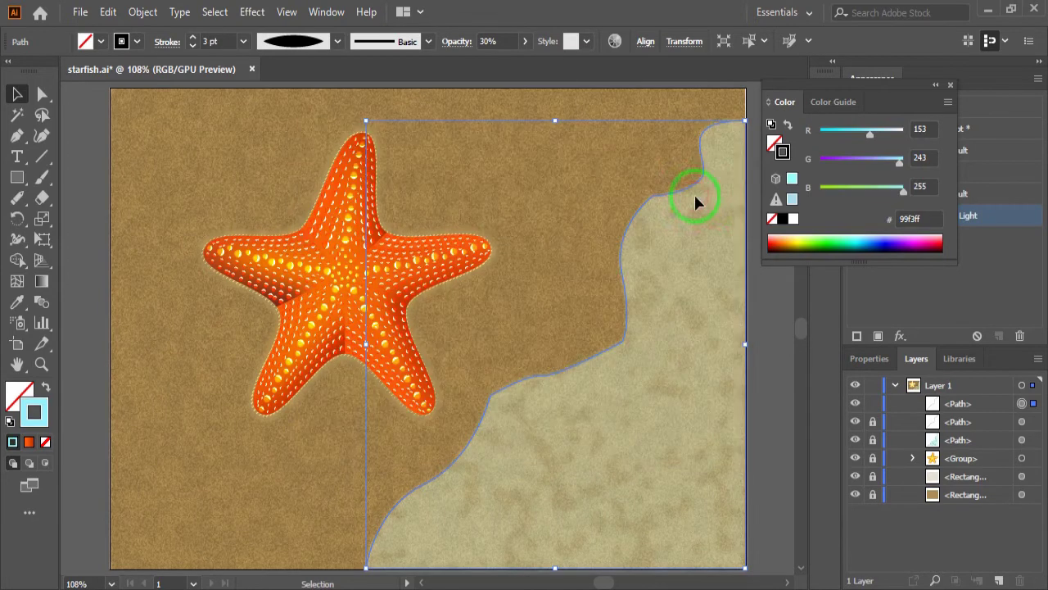
left_click(930, 92)
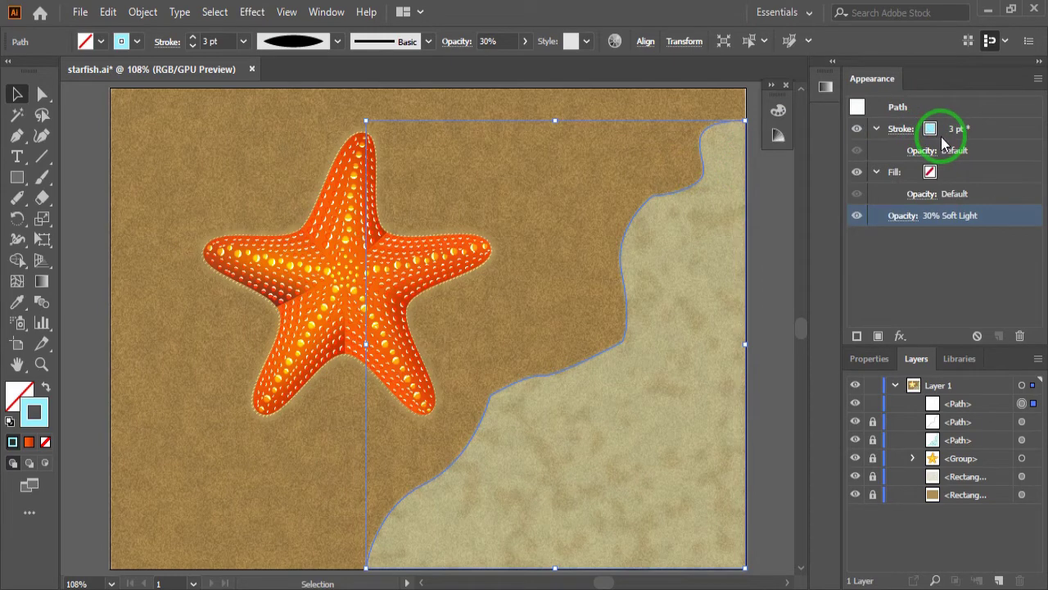
- Give the shoreline stroke a wavy width profile, thick at both ends and pinched mid-way
left_click(900, 129)
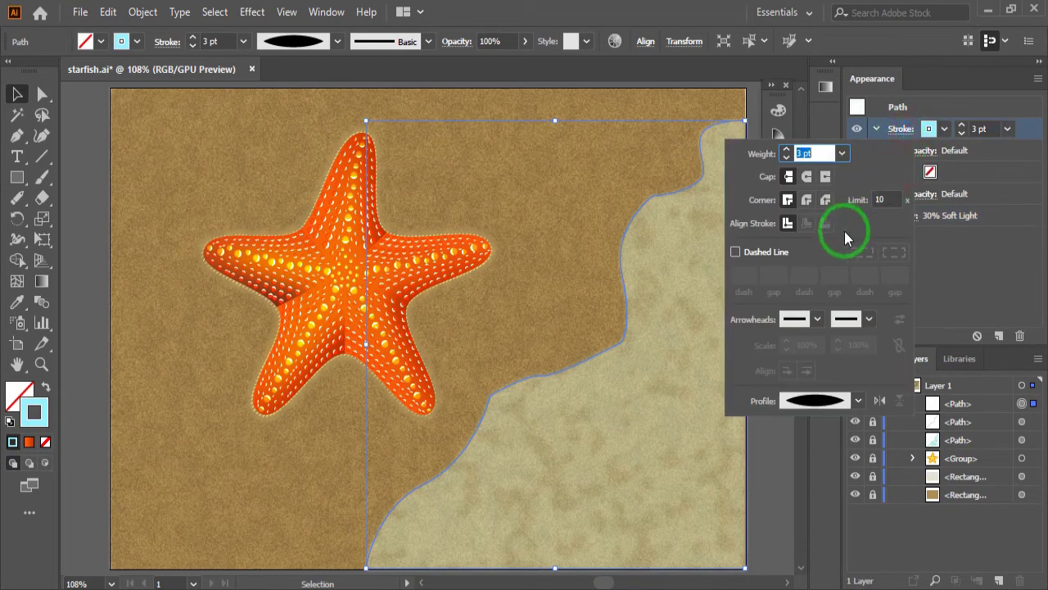
left_click(827, 405)
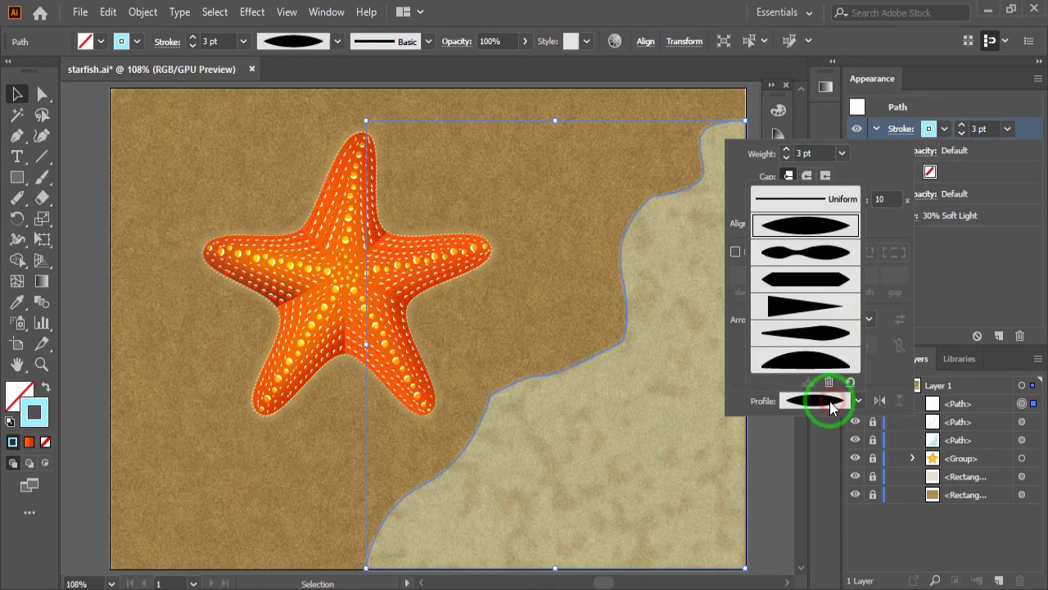
left_click(828, 258)
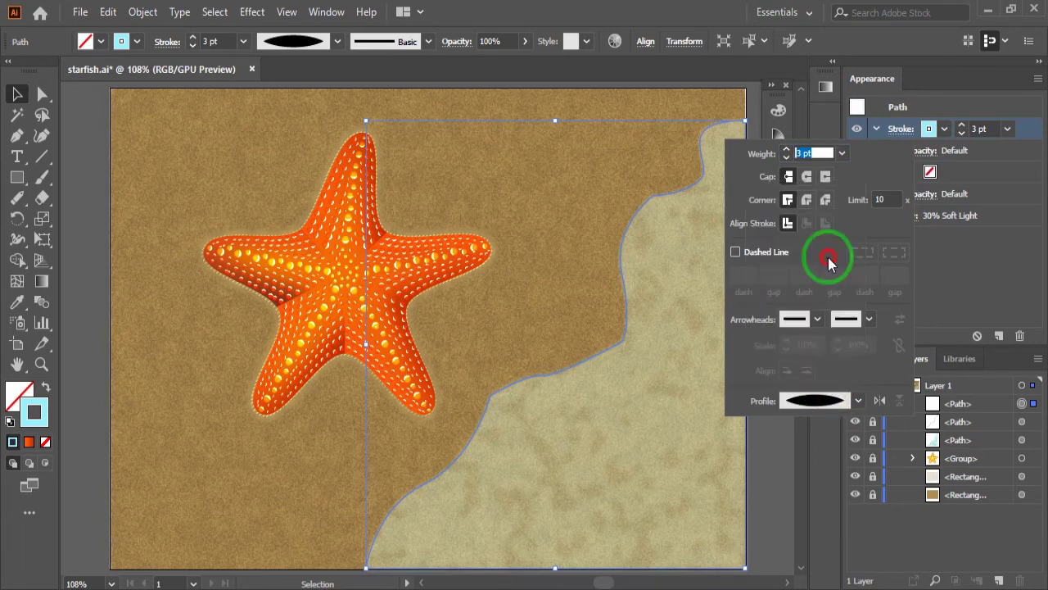
left_click(950, 289)
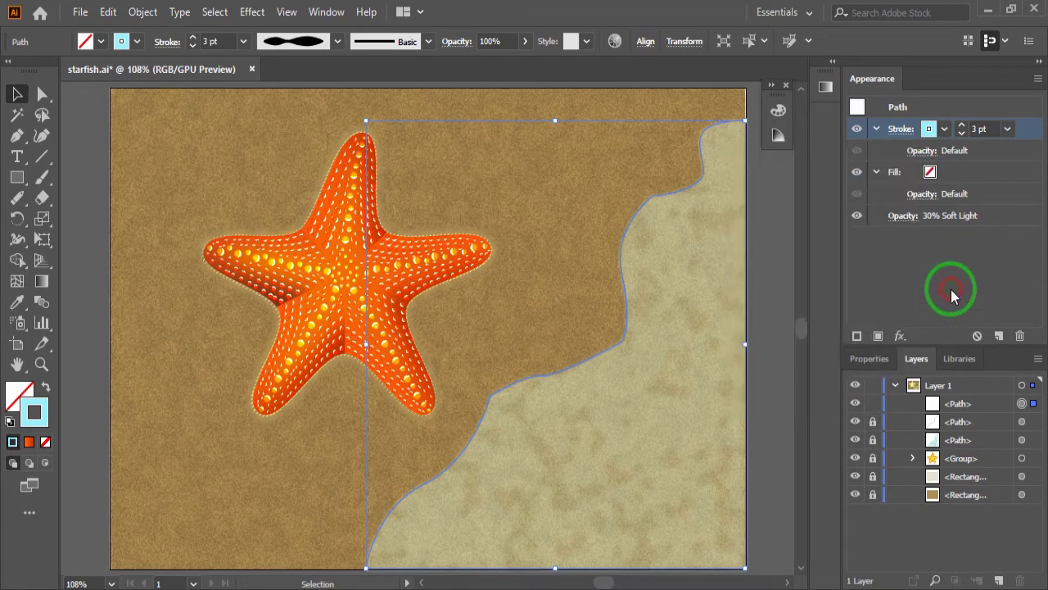
left_click(903, 219)
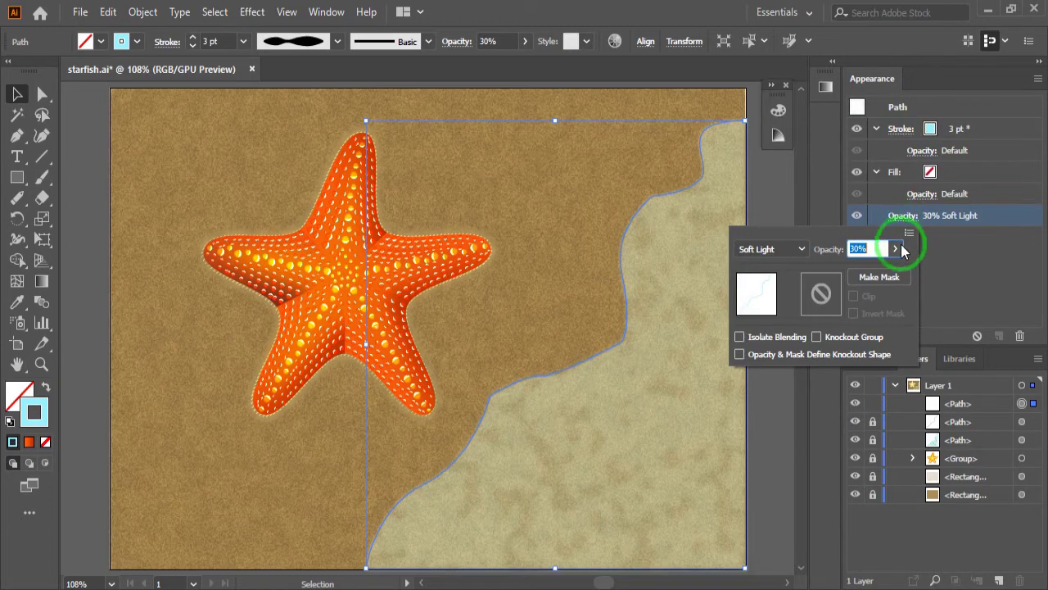
- Blend the cyan shoreline stroke in Screen mode at 40% opacity
left_click(803, 250)
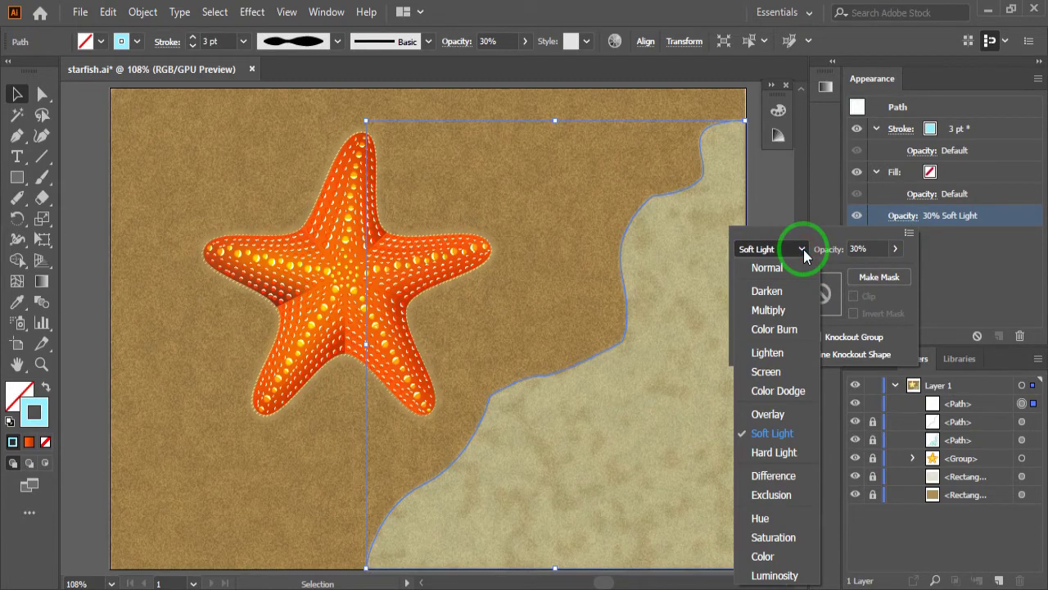
left_click(787, 374)
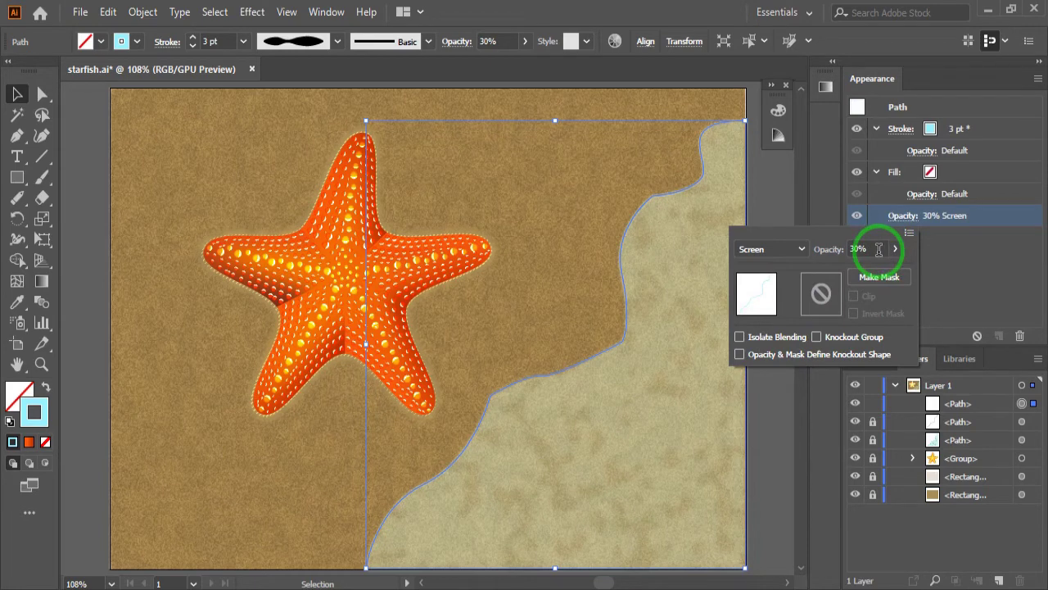
left_click(879, 249)
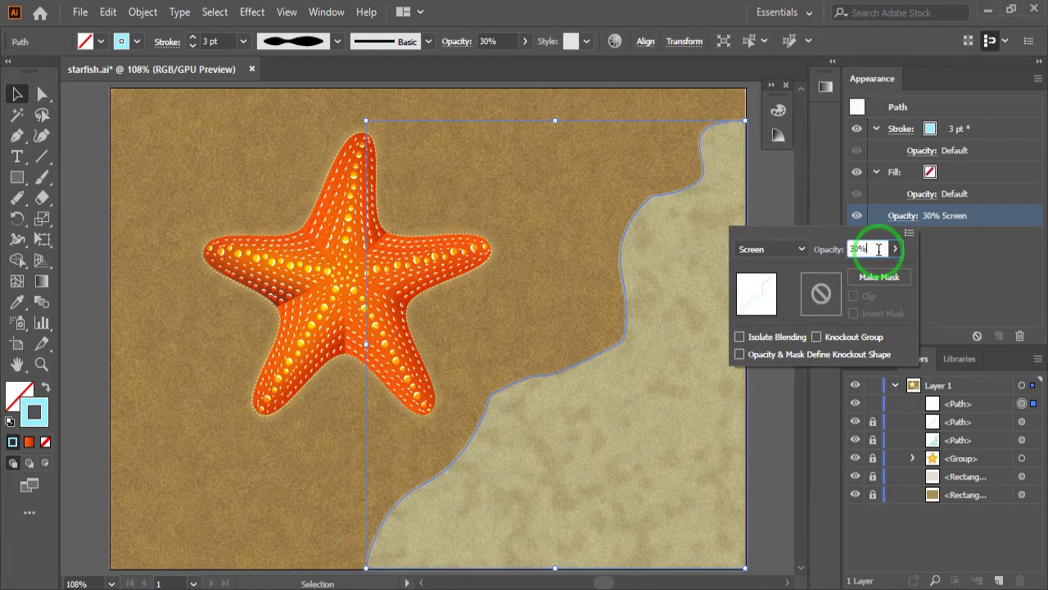
key("Up")
key("Up")
key("Up")
key("Up")
key("Up")
left_click(948, 268)
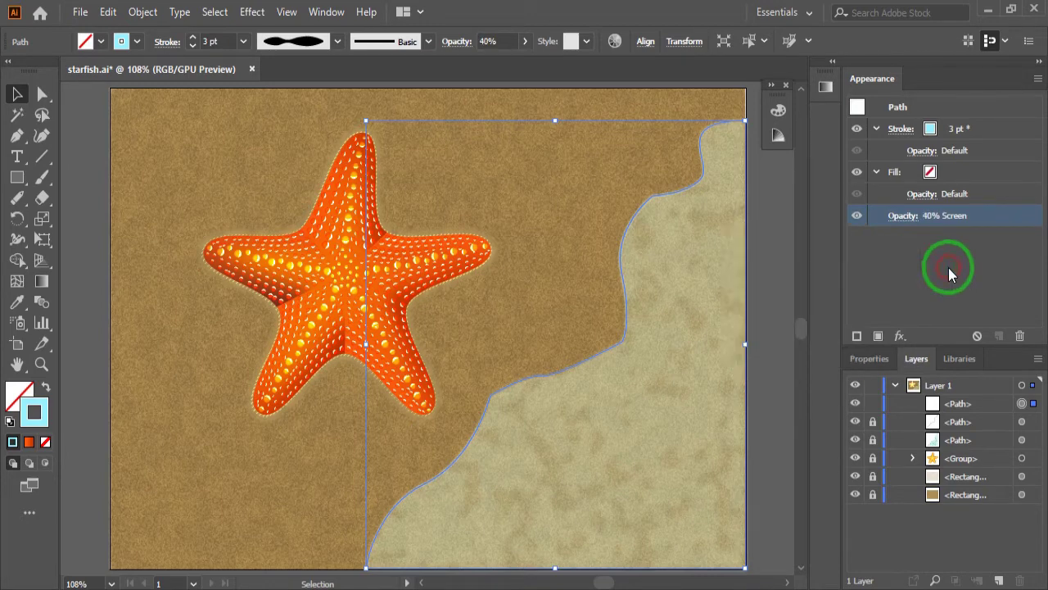
left_click(281, 465)
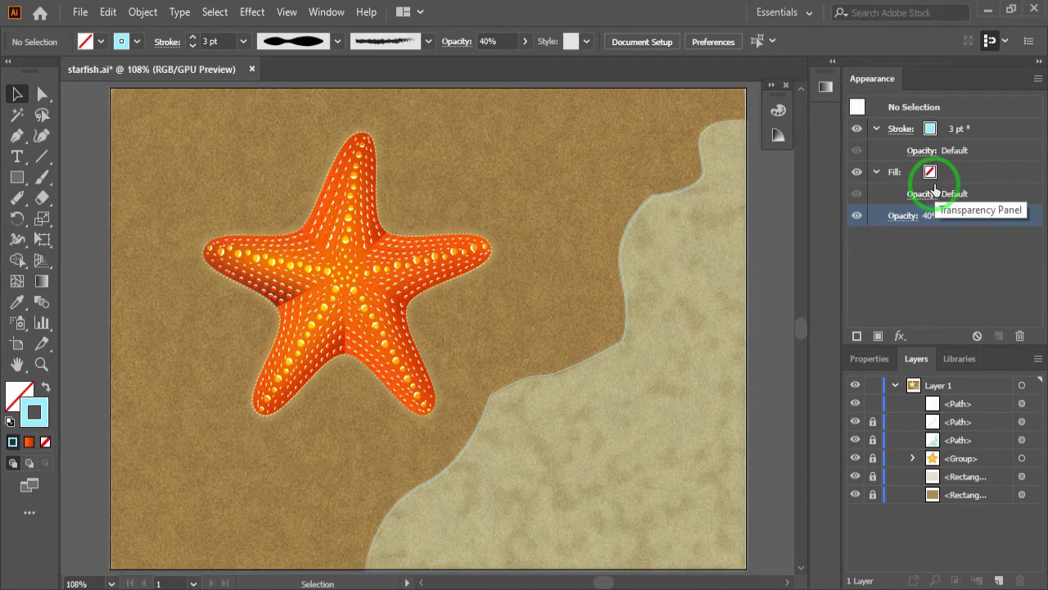
- Increase the shoreline stroke weight to 3 pt
left_click(685, 198)
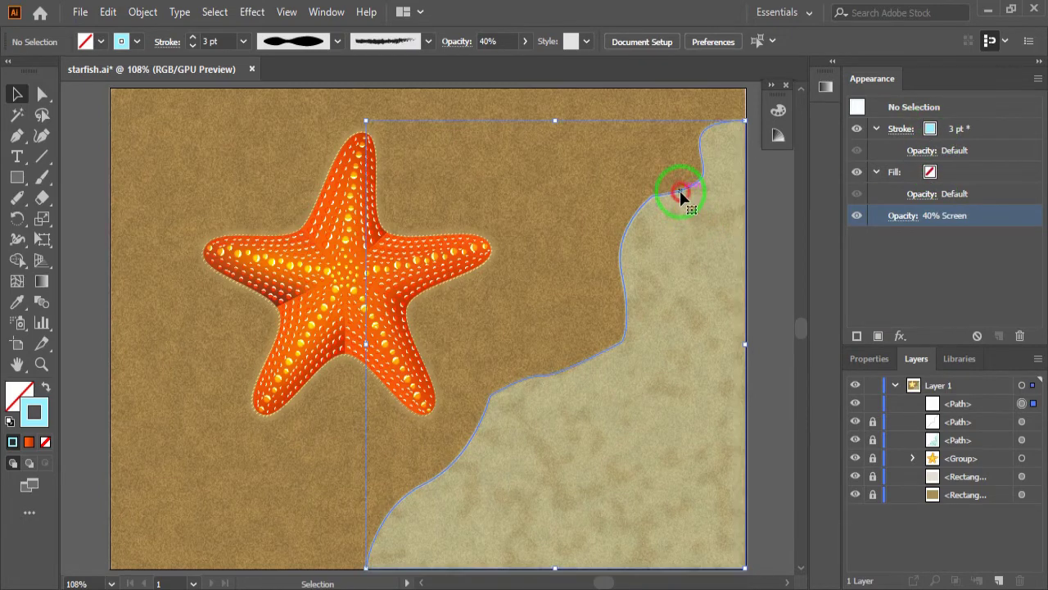
left_click(913, 129)
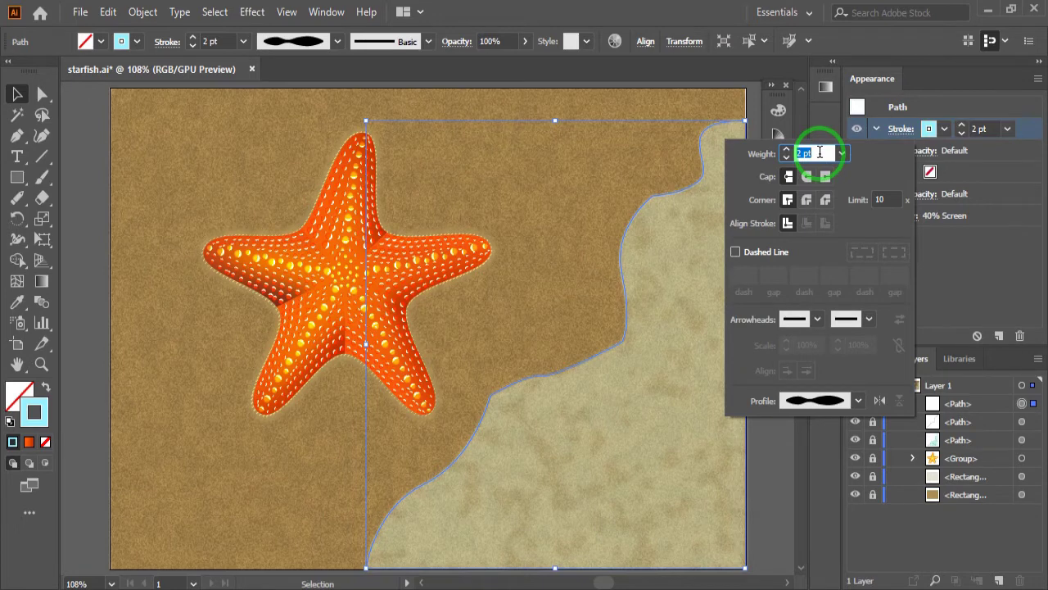
key("Up")
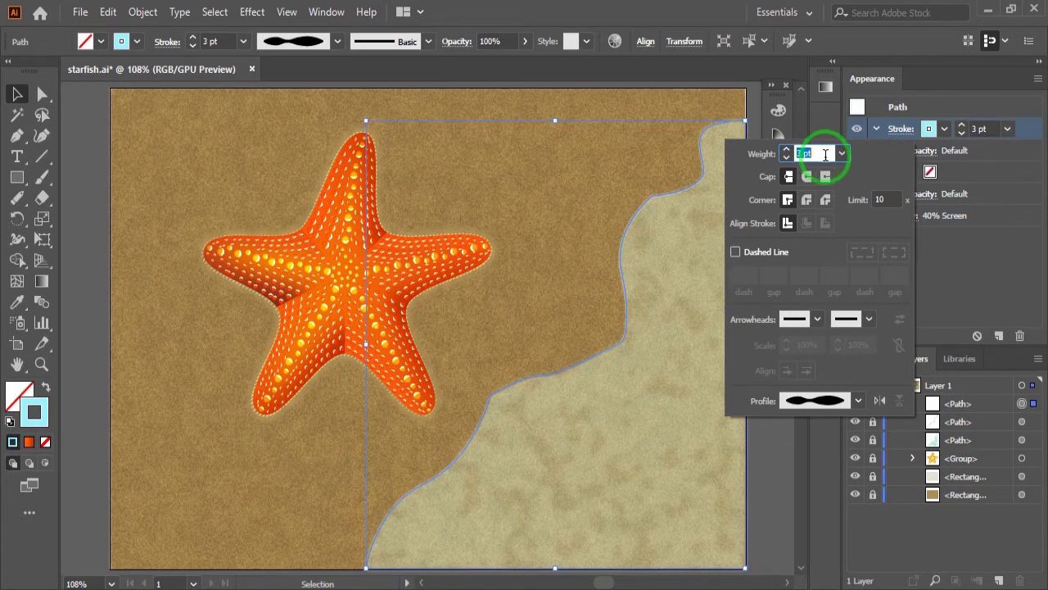
key("Up")
left_click(960, 306)
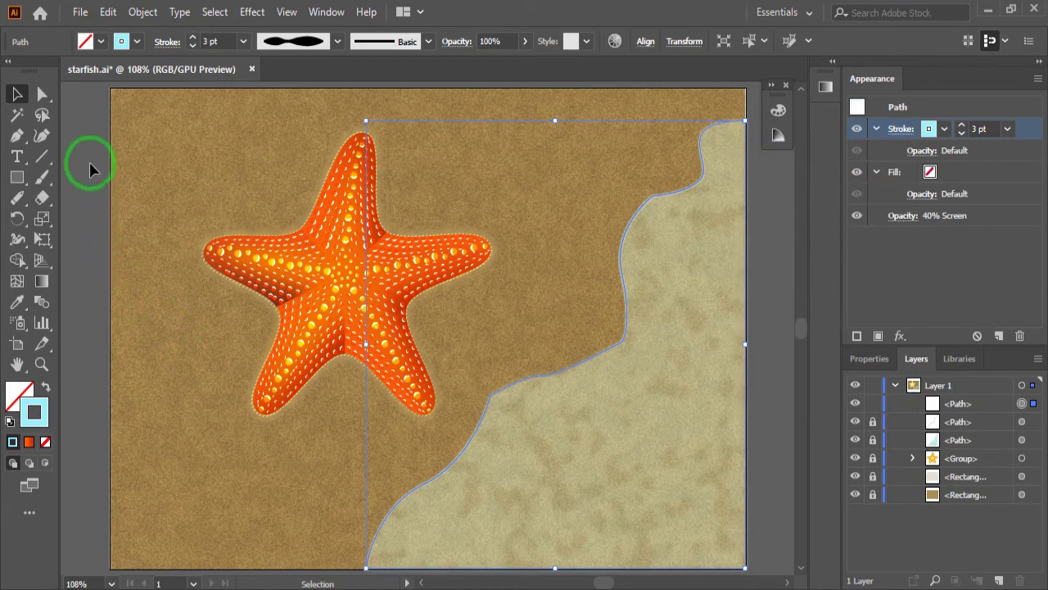
left_click(140, 149)
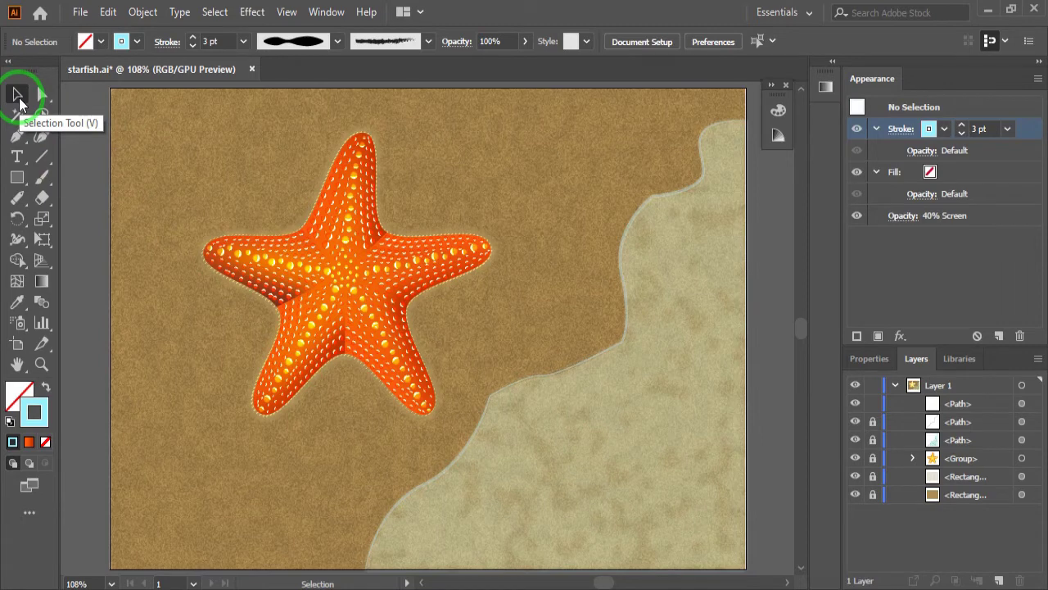
- Select the wavy shoreline curve and open the Window menu
left_click(165, 280)
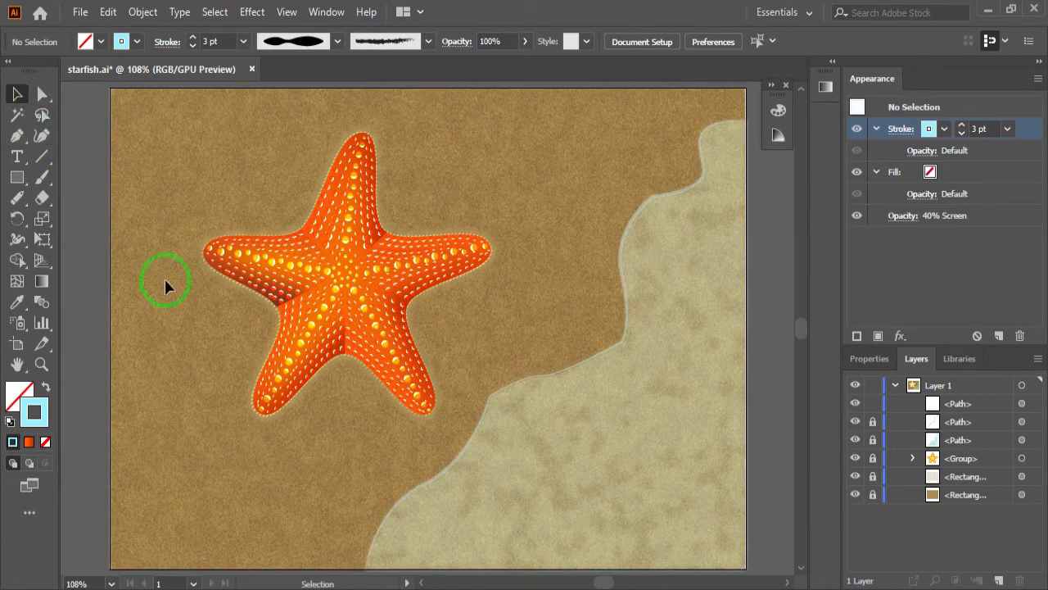
left_click(468, 439)
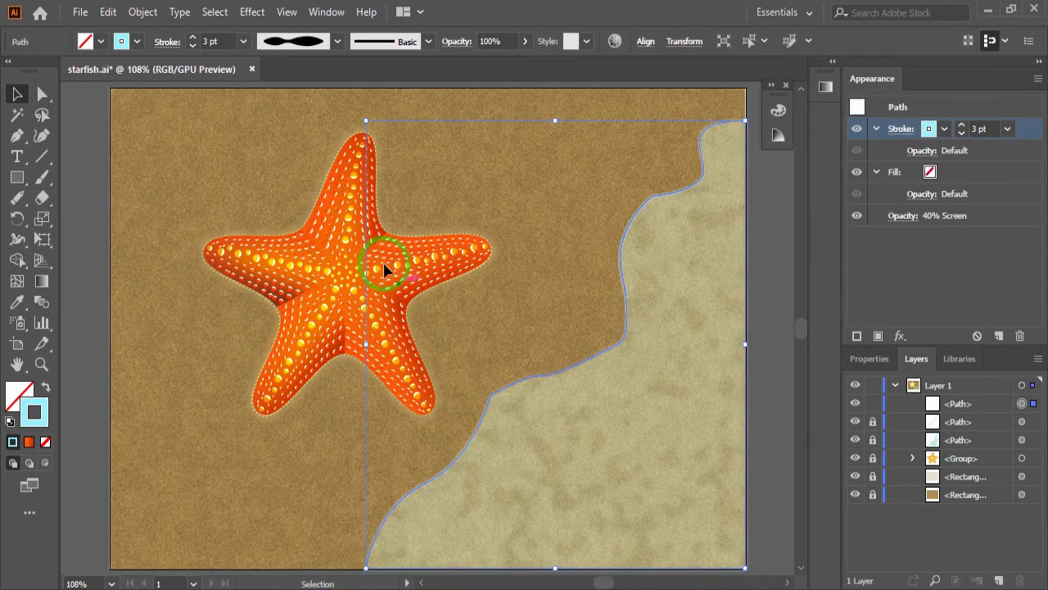
left_click(326, 11)
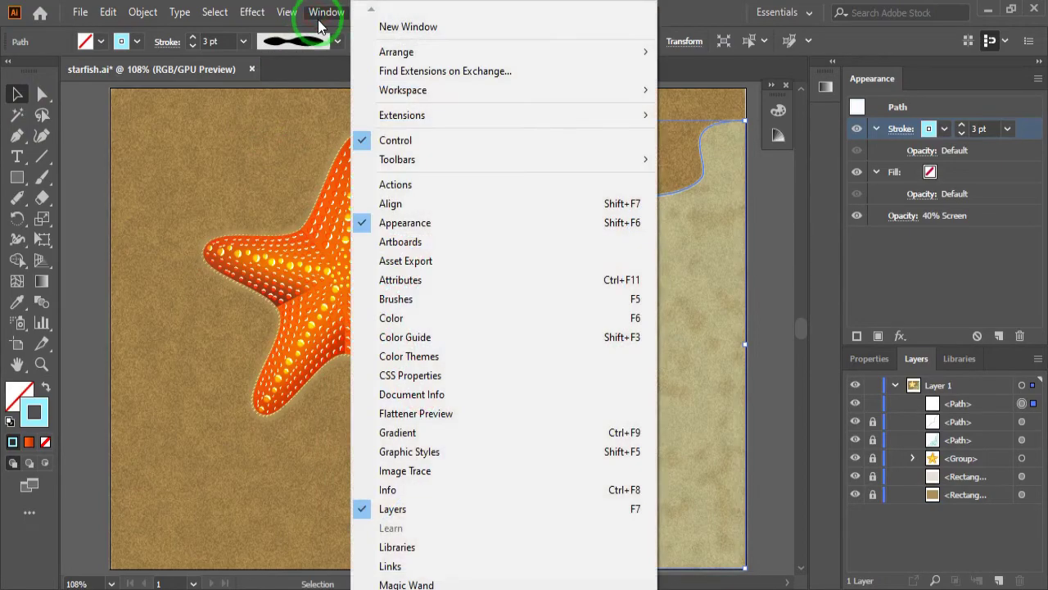
- Apply the Charcoal - Feather brush from Artistic_ChalkCharcoalPencil to the shoreline curve
left_click(385, 299)
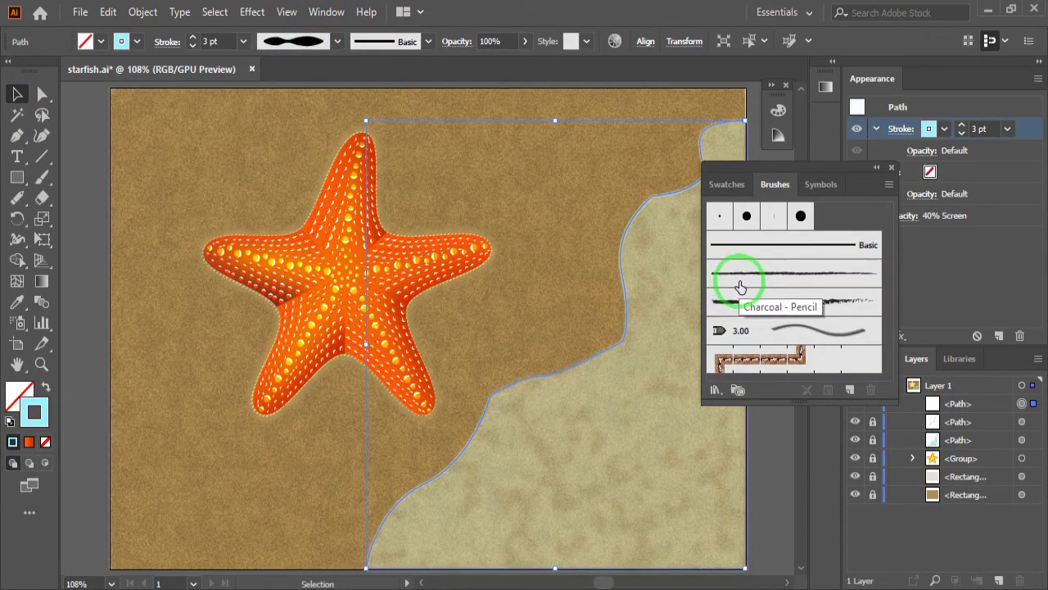
left_click(716, 392)
mouse_move(750, 209)
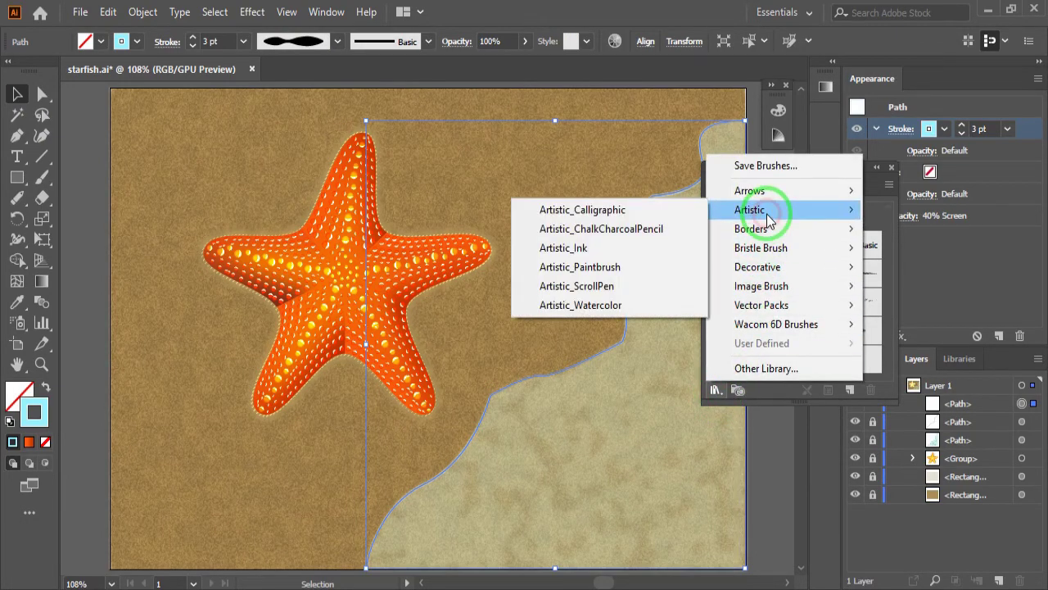
left_click(691, 230)
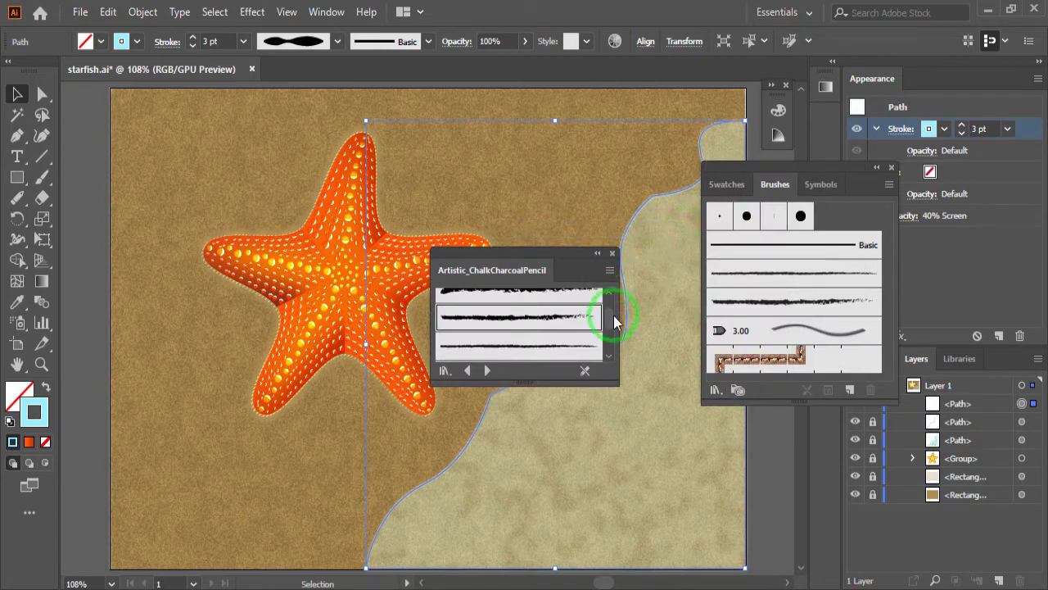
scroll(586, 321, "down", 3)
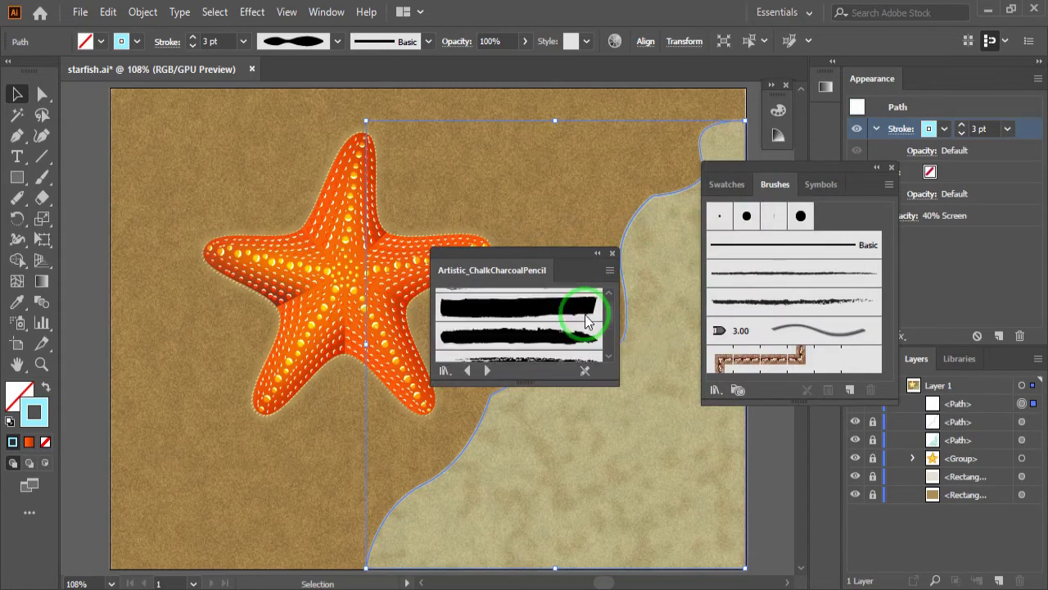
scroll(584, 319, "down", 1)
scroll(583, 328, "down", 1)
scroll(581, 336, "down", 1)
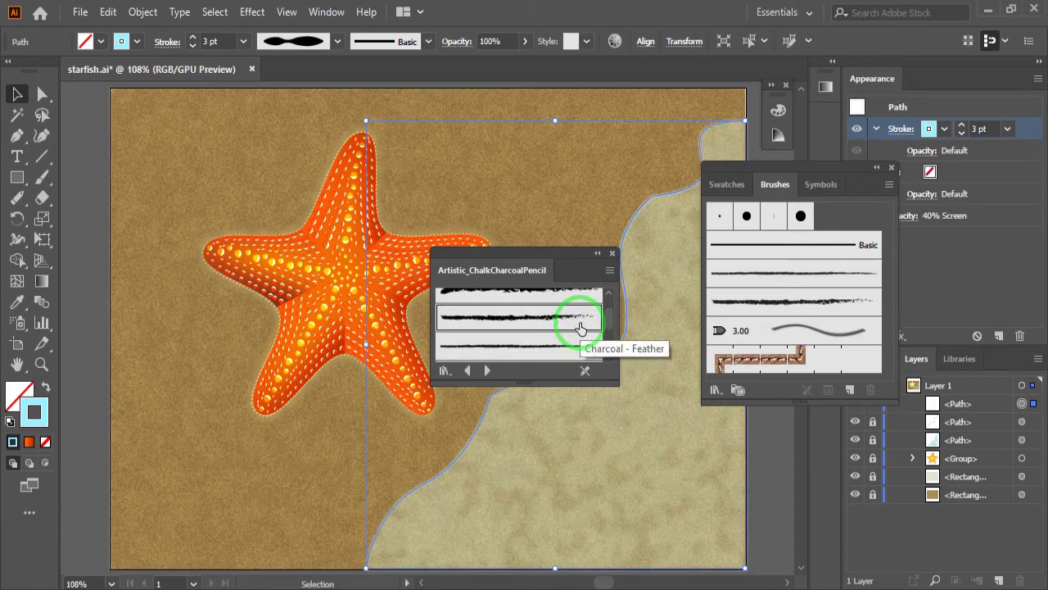
left_click(580, 326)
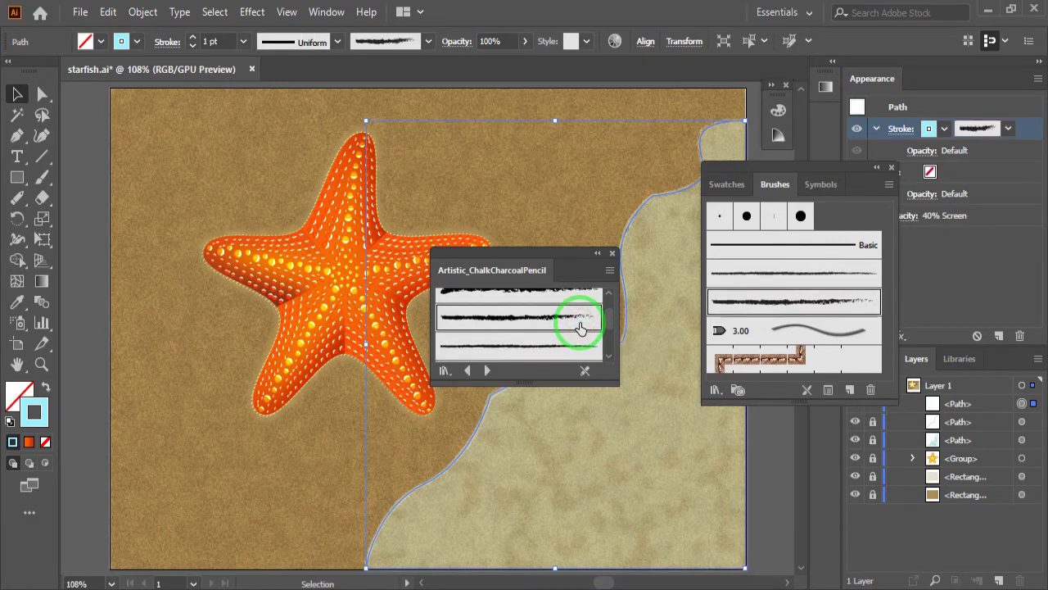
- Close the chalk brush library and Brushes panel, and deselect the shoreline
left_click(611, 257)
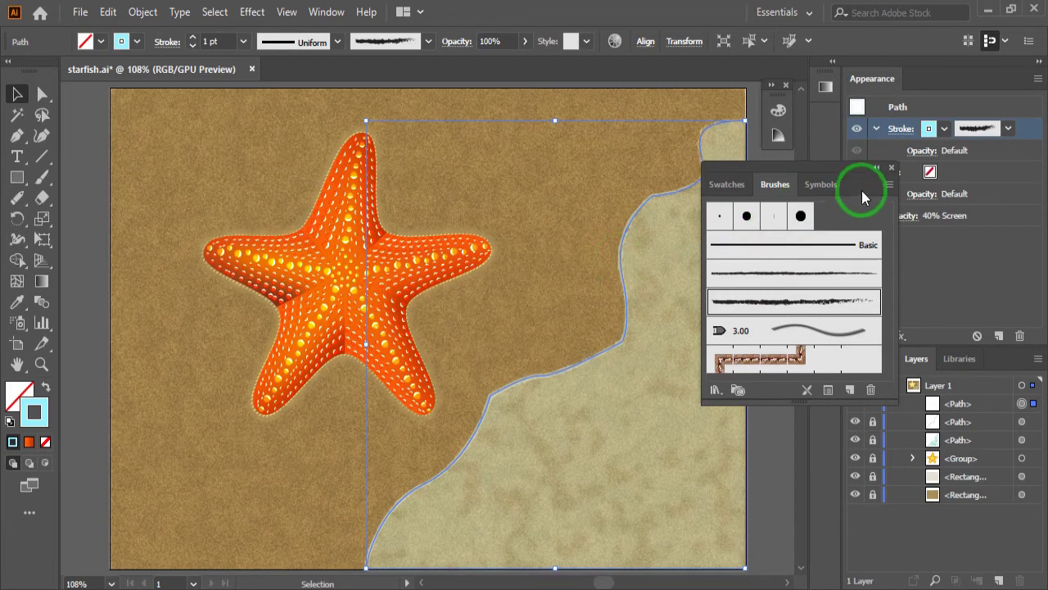
left_click(892, 169)
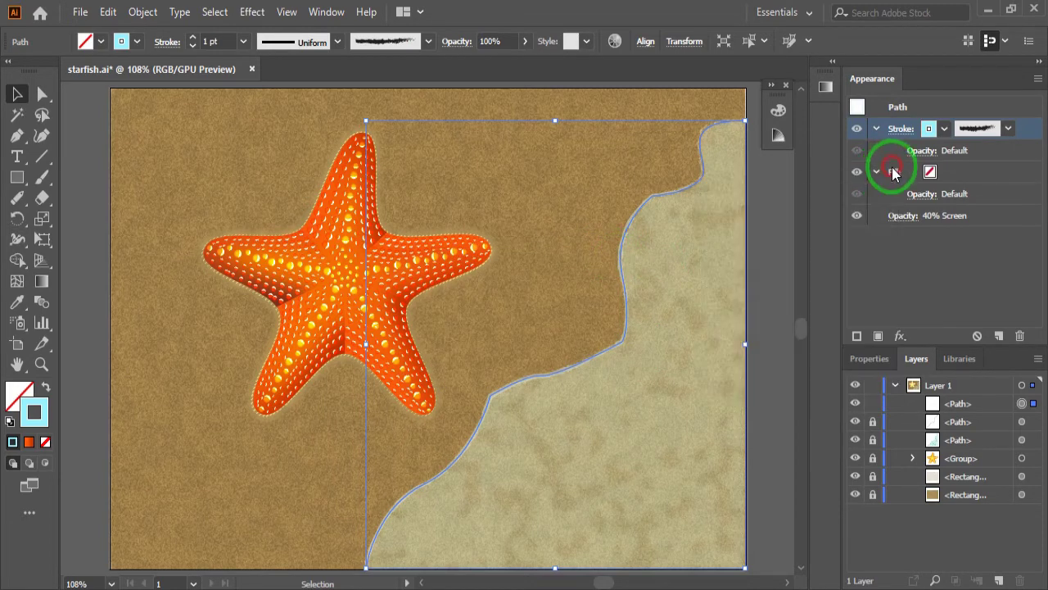
left_click(273, 458)
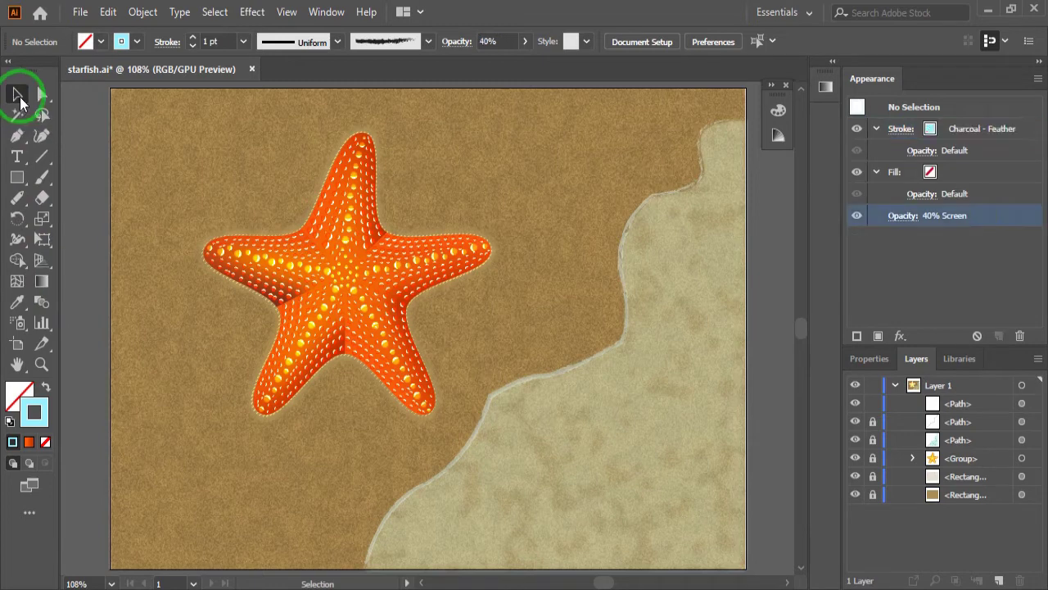
left_click(17, 135)
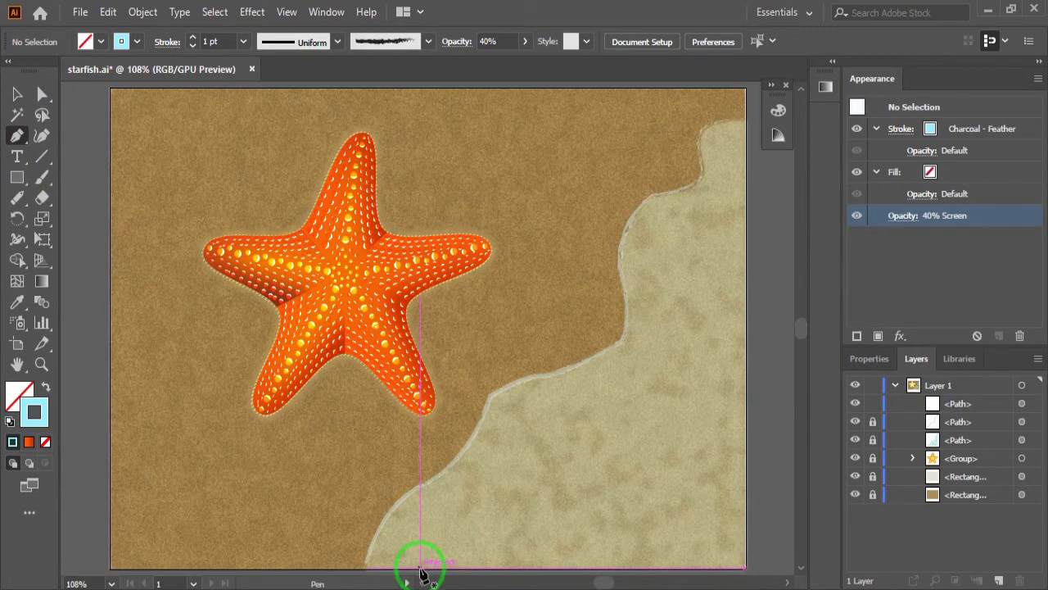
- Start a new path at the bottom edge, curving anchors up through the sand
left_click(420, 567)
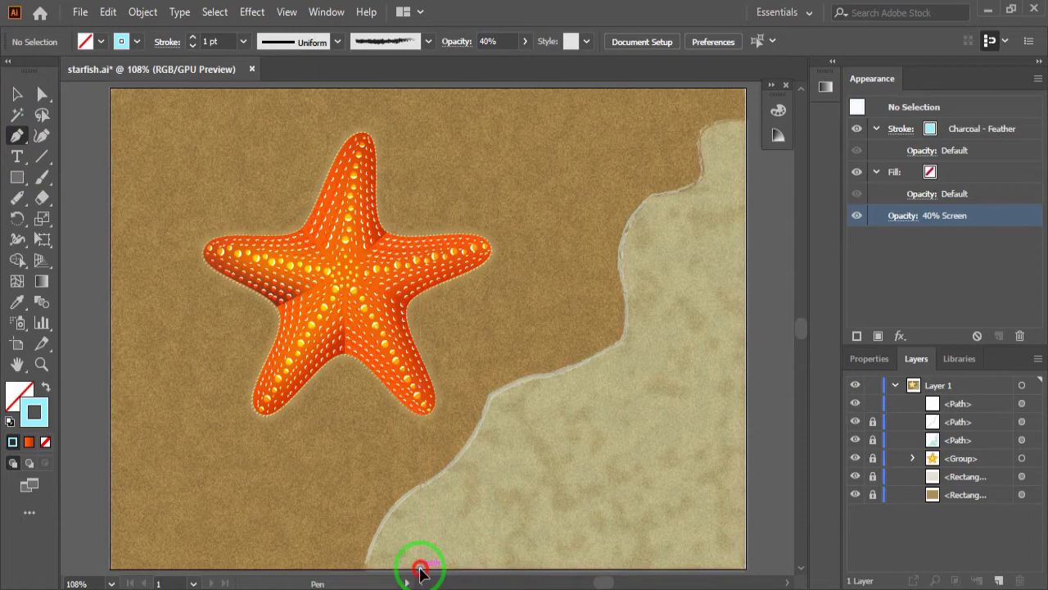
left_click(491, 501)
left_click_drag(491, 501, 531, 453)
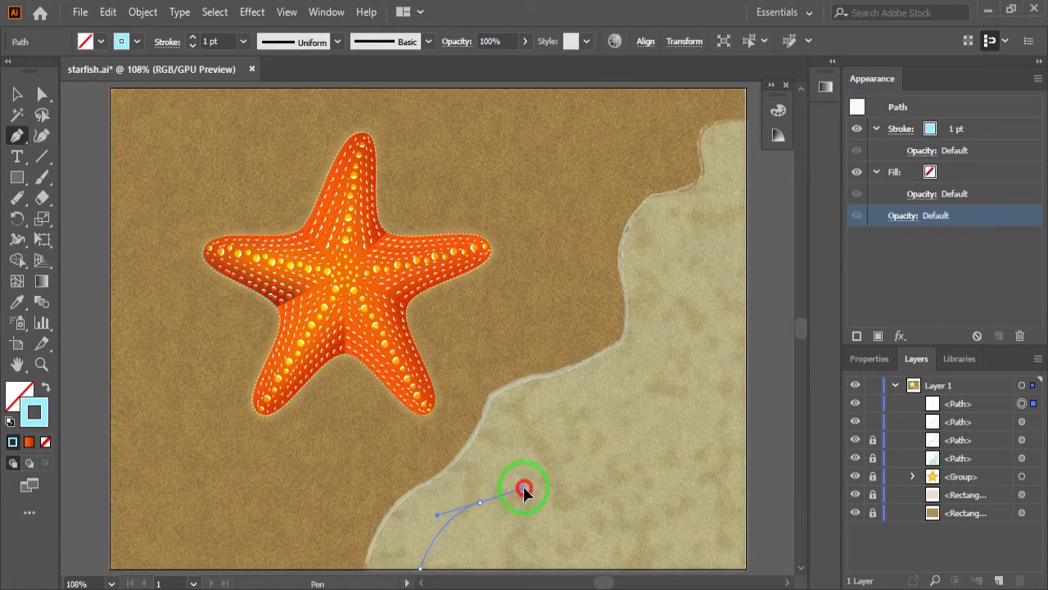
left_click(529, 418)
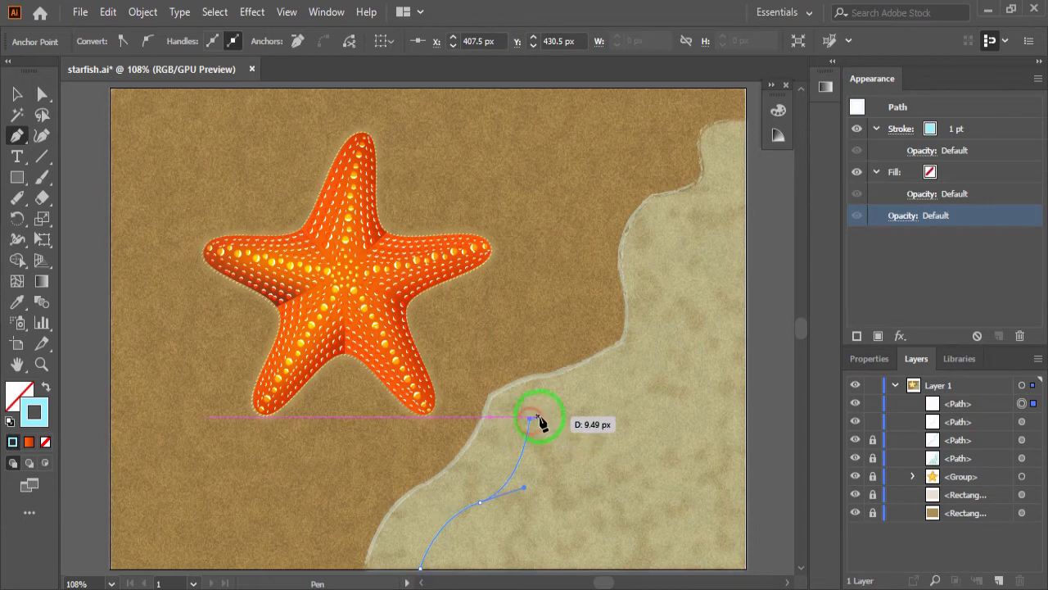
left_click_drag(590, 409, 606, 407)
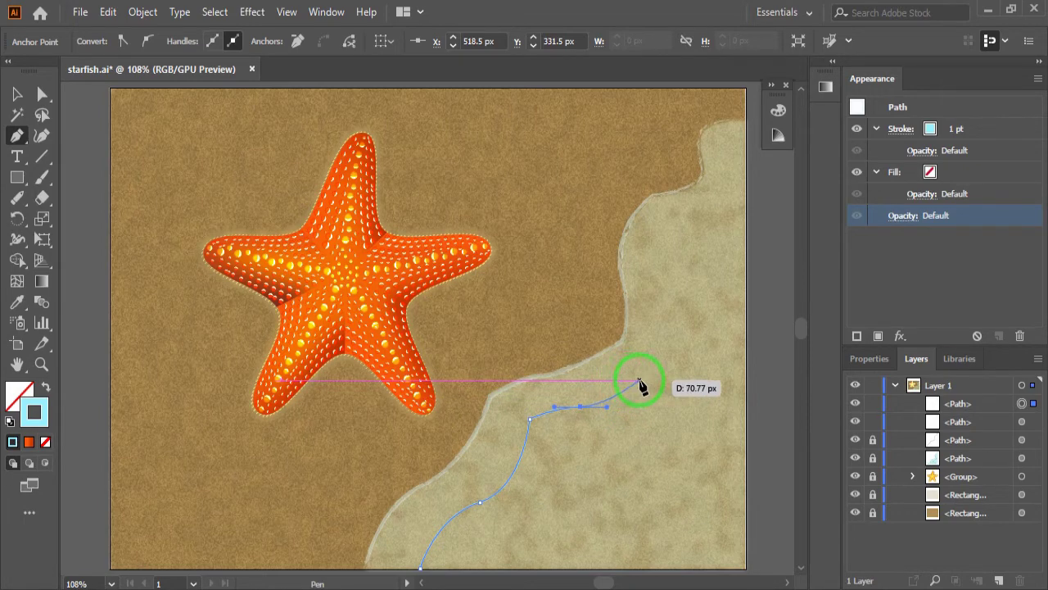
left_click(625, 374)
left_click_drag(665, 357, 685, 360)
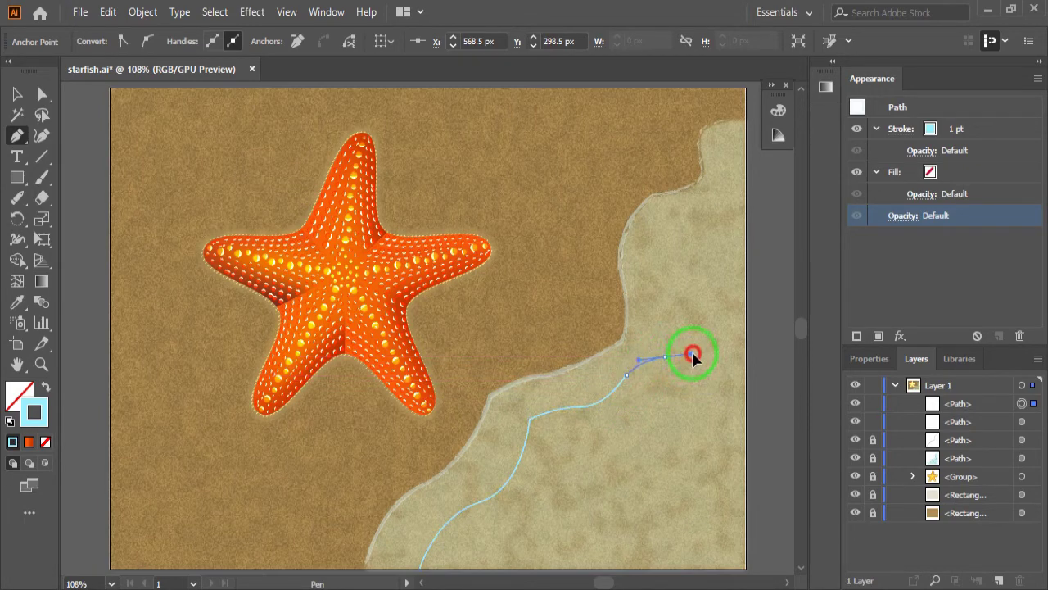
- Continue the curve to the right edge, add the bottom-right corner, and close the shape
left_click(676, 272)
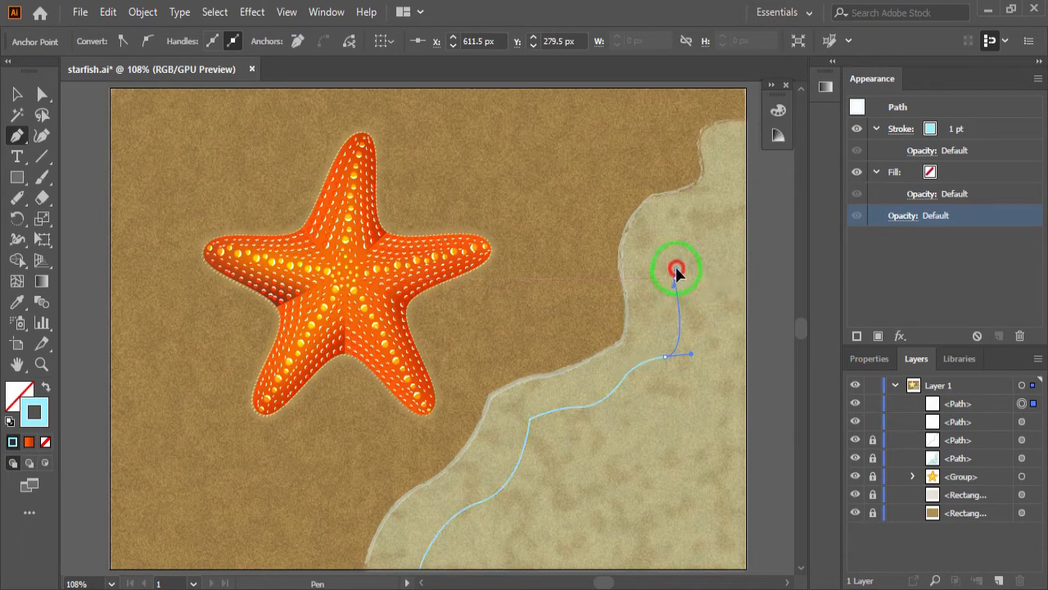
mouse_move(677, 272)
left_mouse_down()
mouse_move(684, 236)
mouse_move(731, 234)
left_mouse_up()
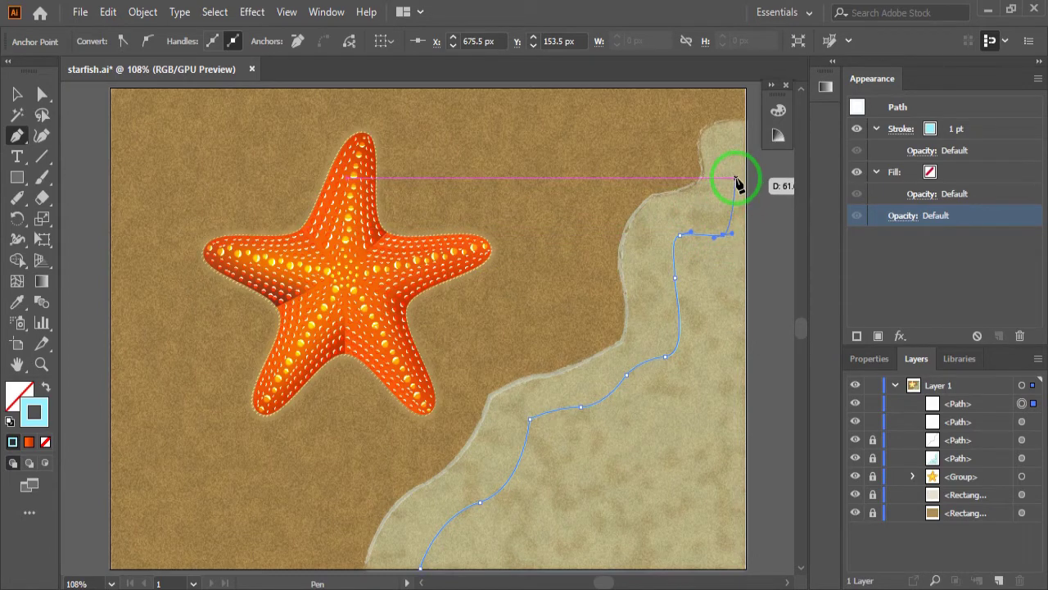
left_click(735, 178)
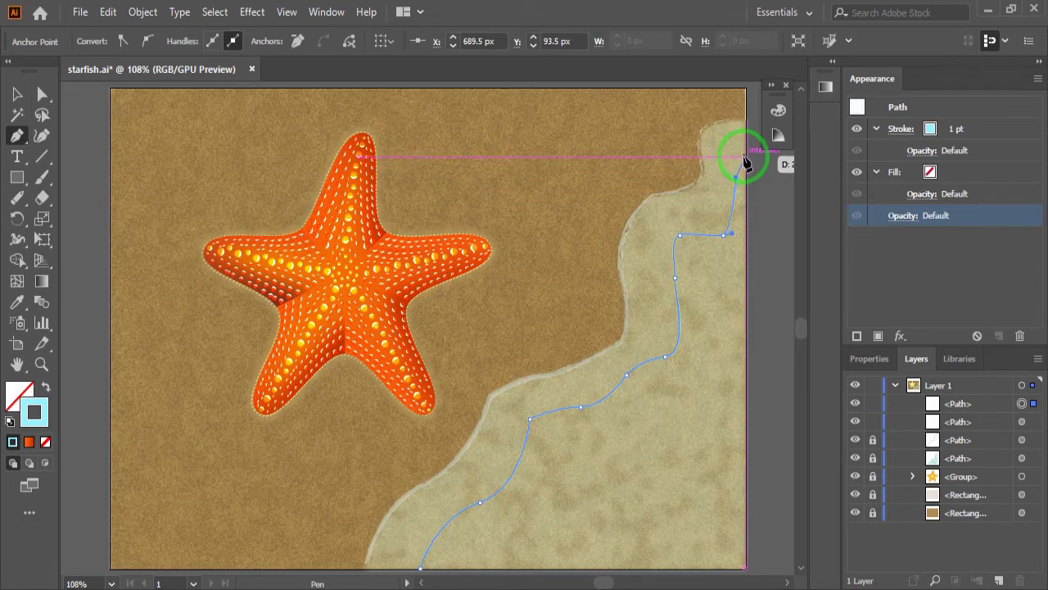
left_click(744, 156)
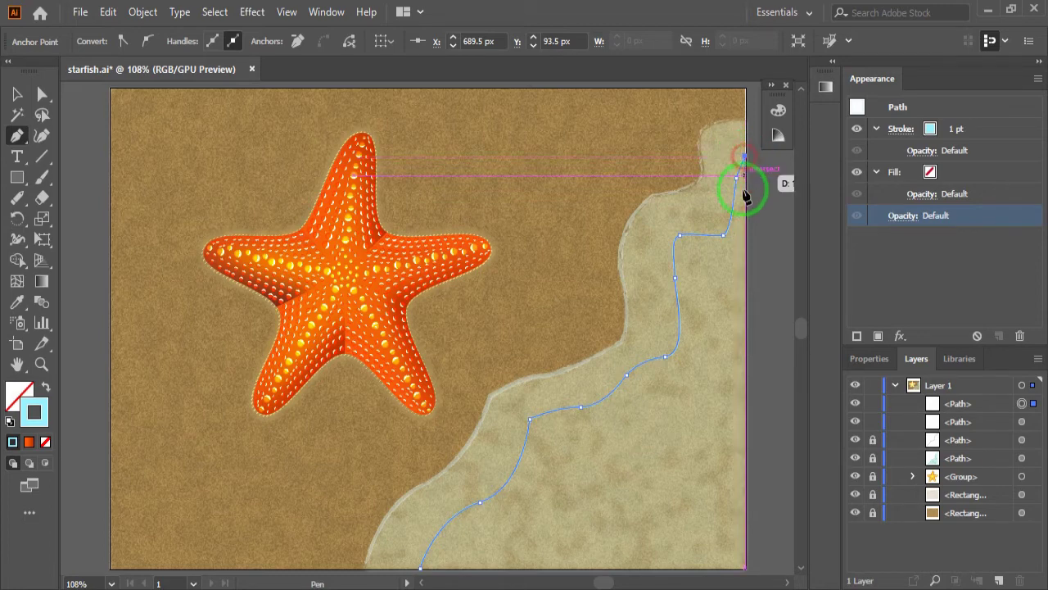
left_click(745, 570)
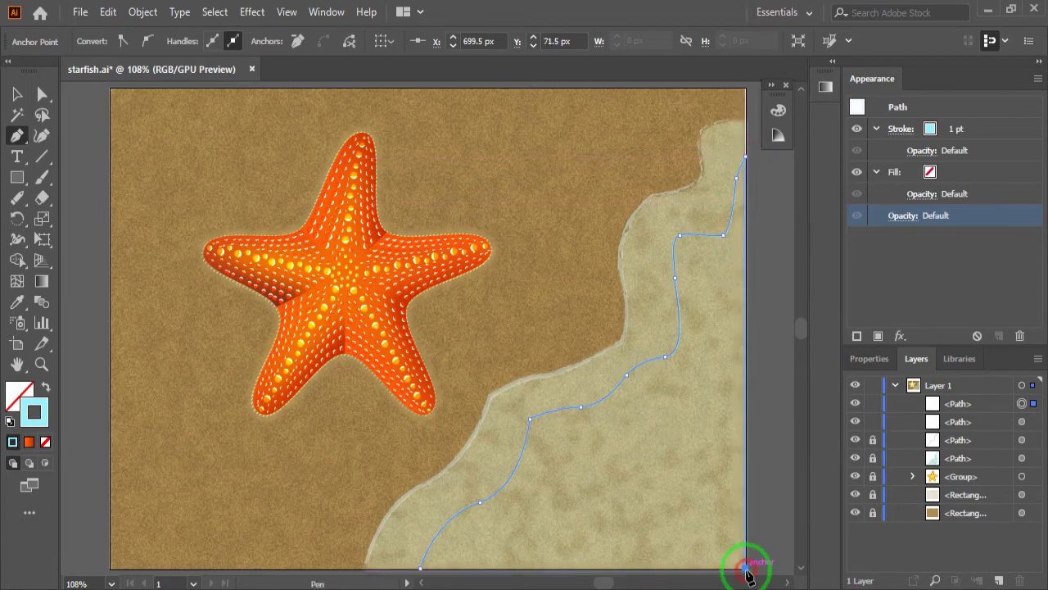
left_click(420, 568)
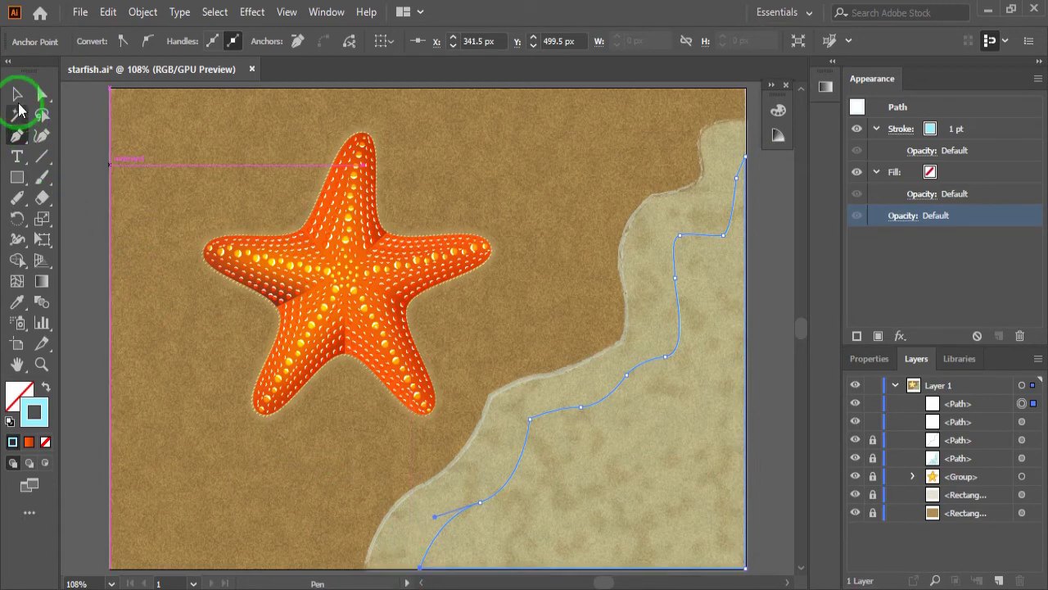
- Remove the stroke from the new water shape
left_click(18, 98)
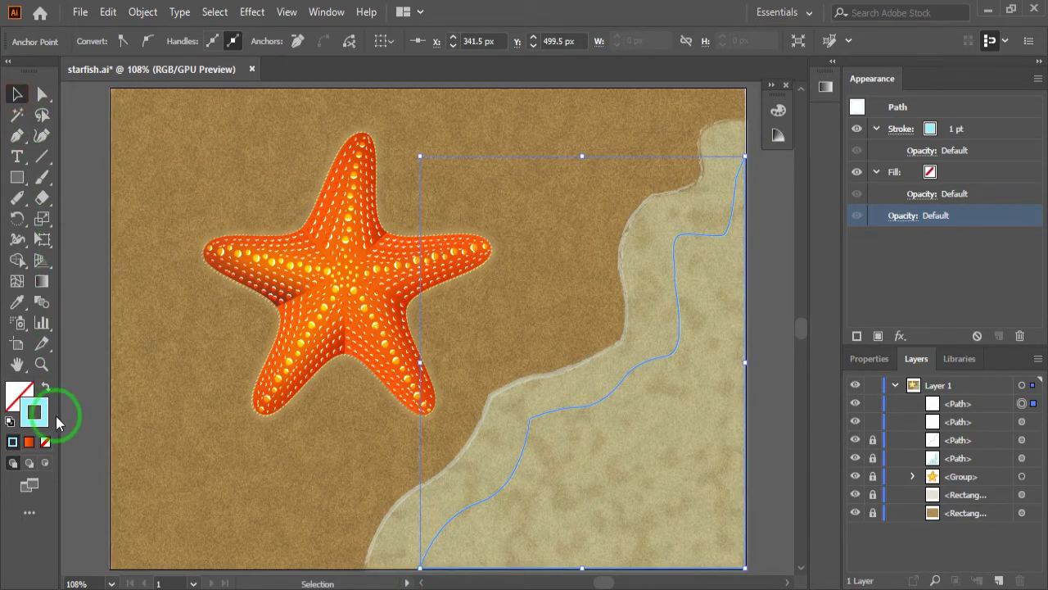
left_click(42, 281)
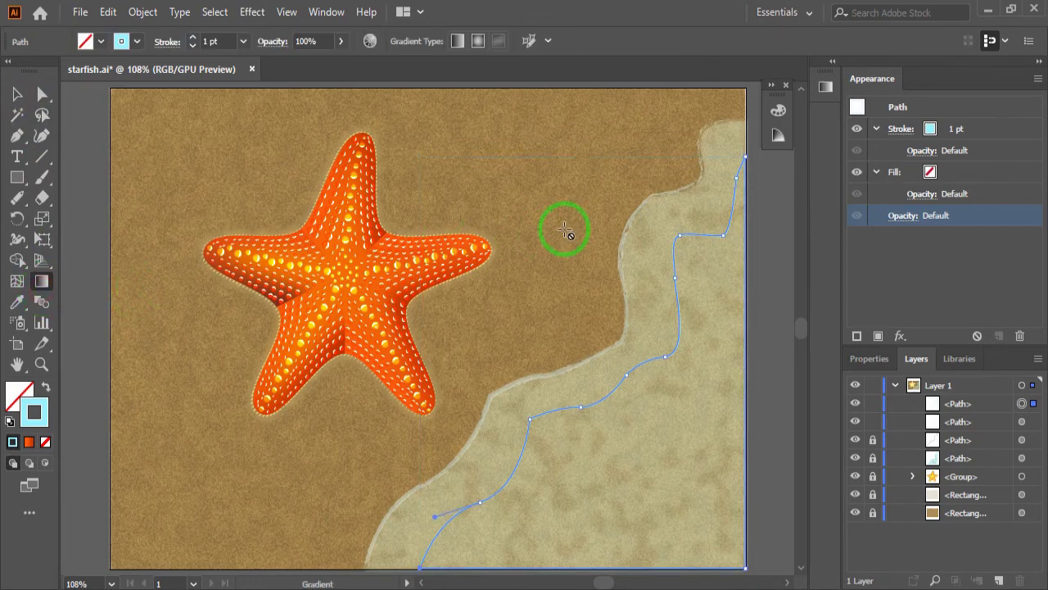
left_click_drag(772, 85, 818, 116)
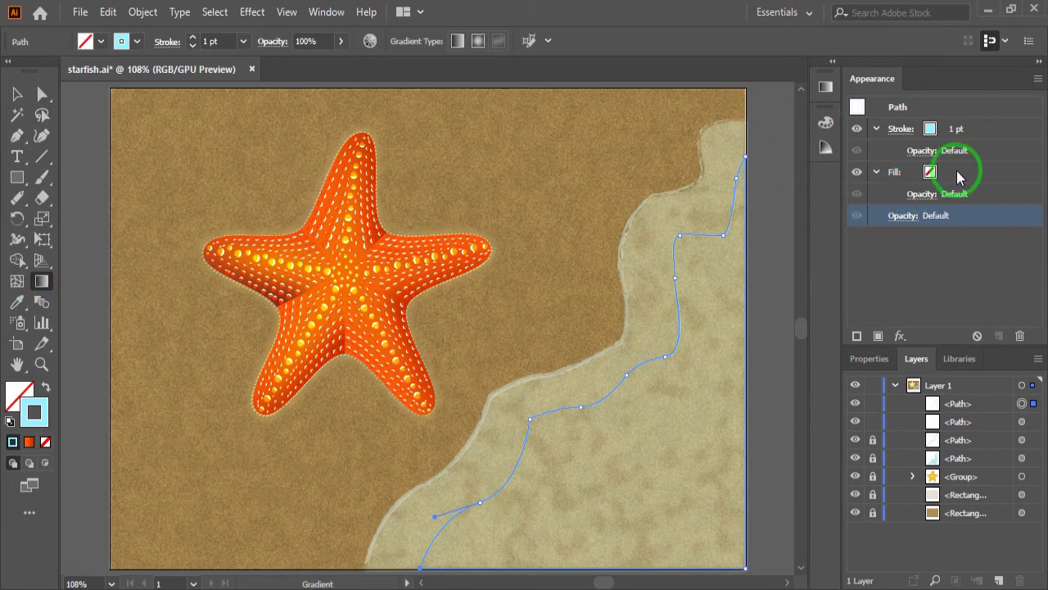
left_click(942, 130)
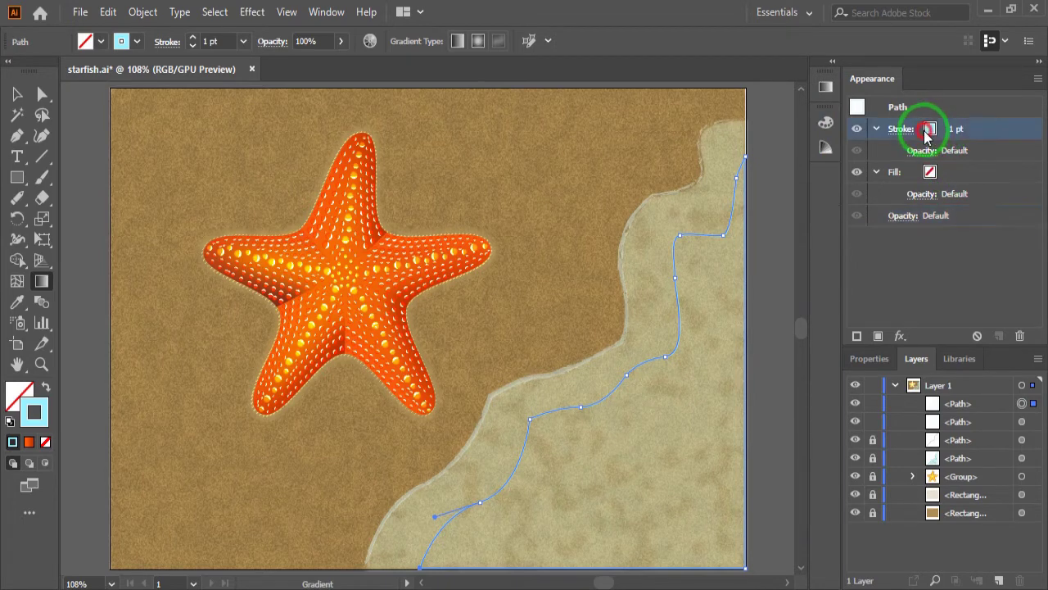
left_click(944, 129)
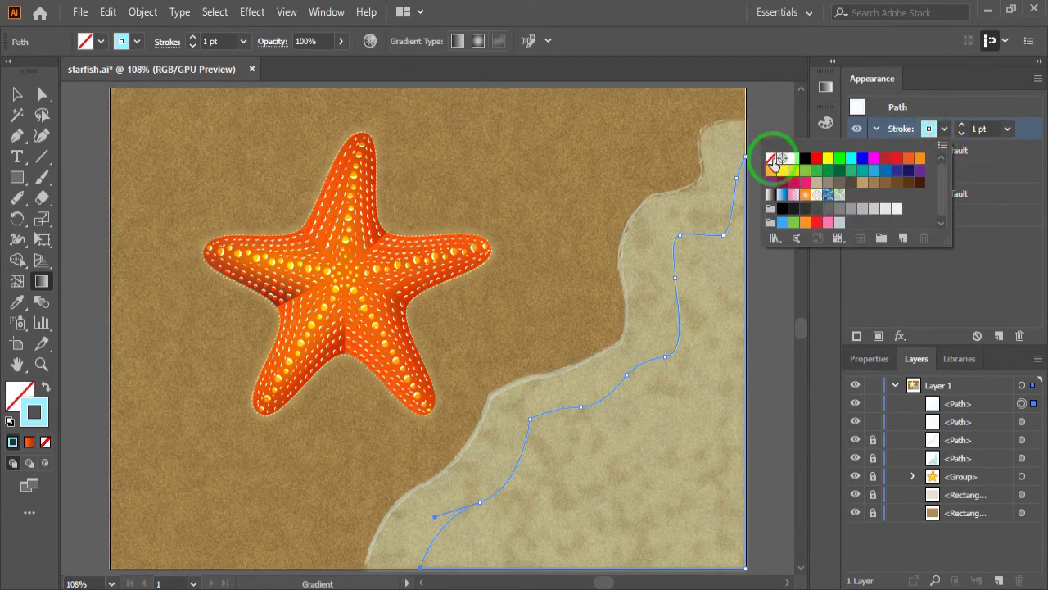
left_click(771, 158)
left_click(925, 297)
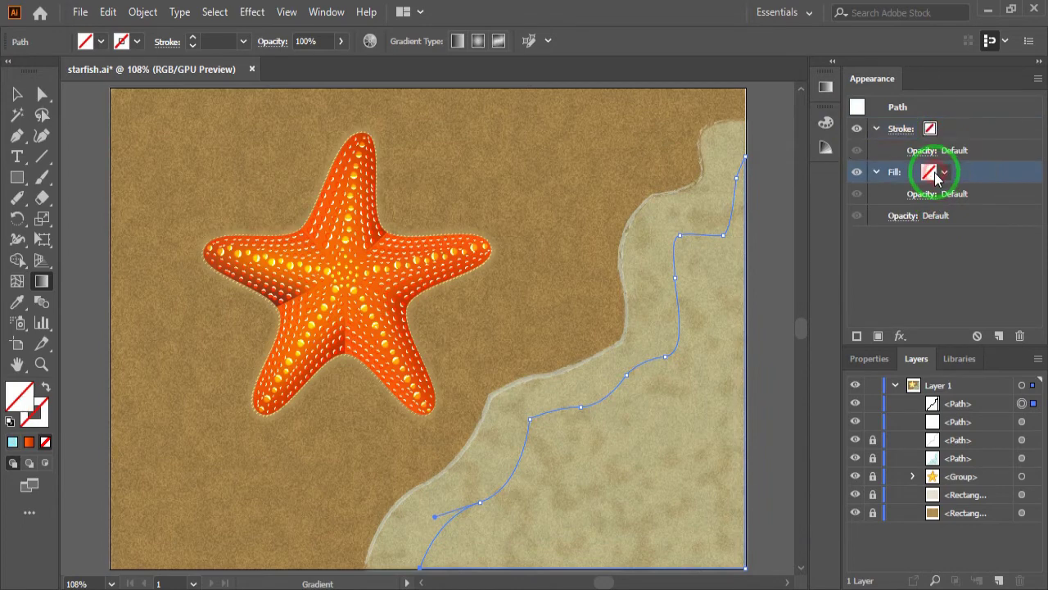
- Fill the water shape with a diagonal linear gradient toward the lower-right
left_click(980, 175)
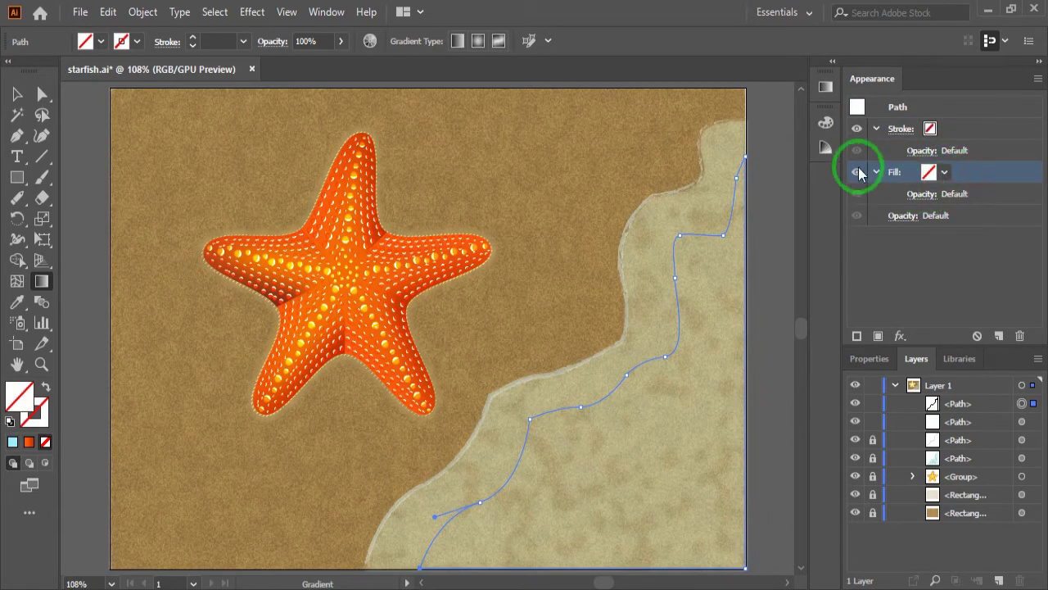
left_click(827, 87)
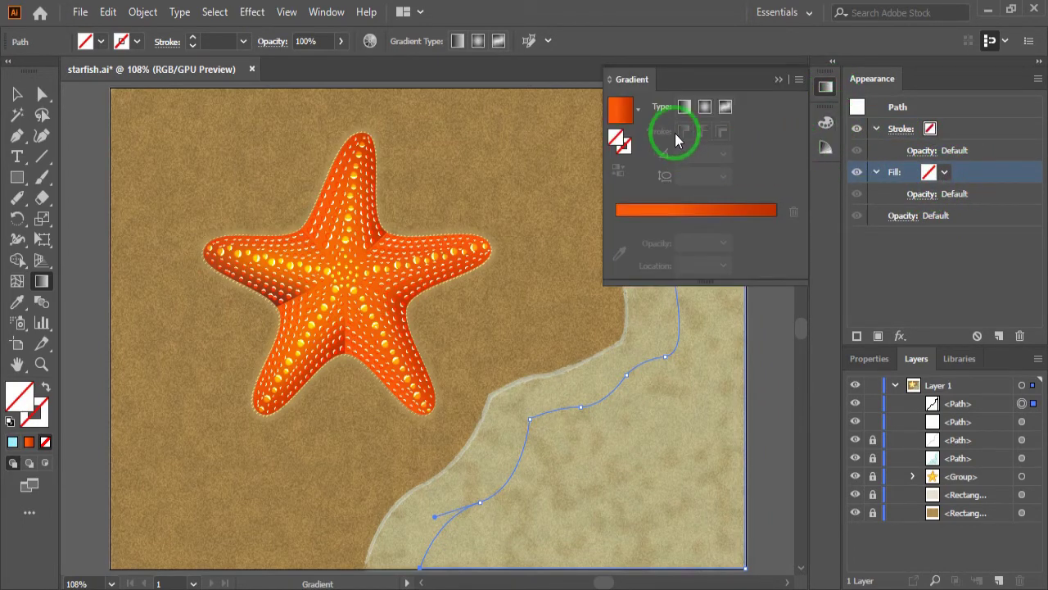
left_click(686, 109)
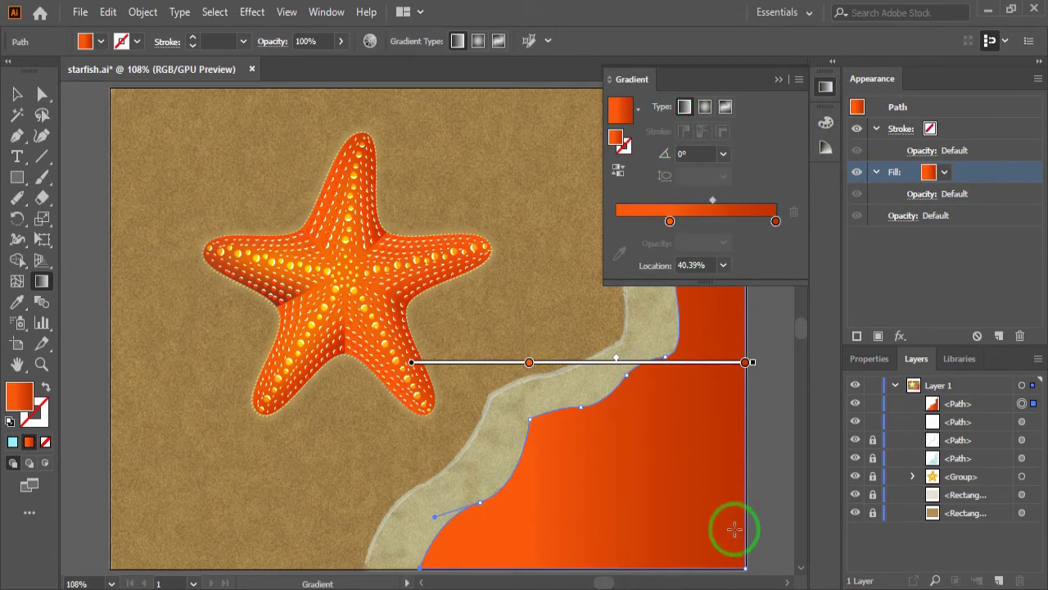
left_click_drag(770, 558, 644, 439)
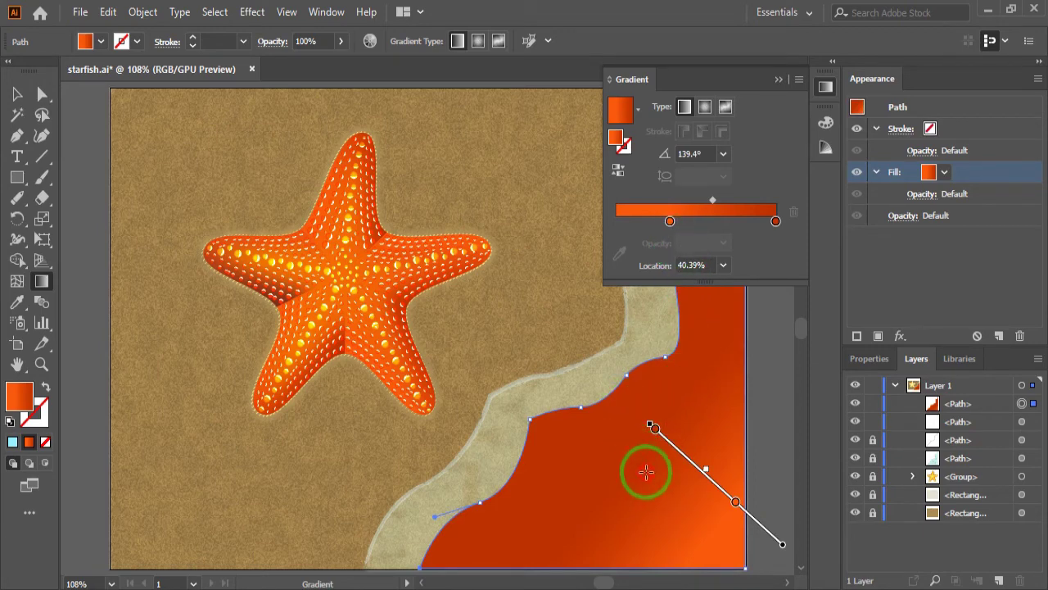
left_click_drag(639, 465, 742, 547)
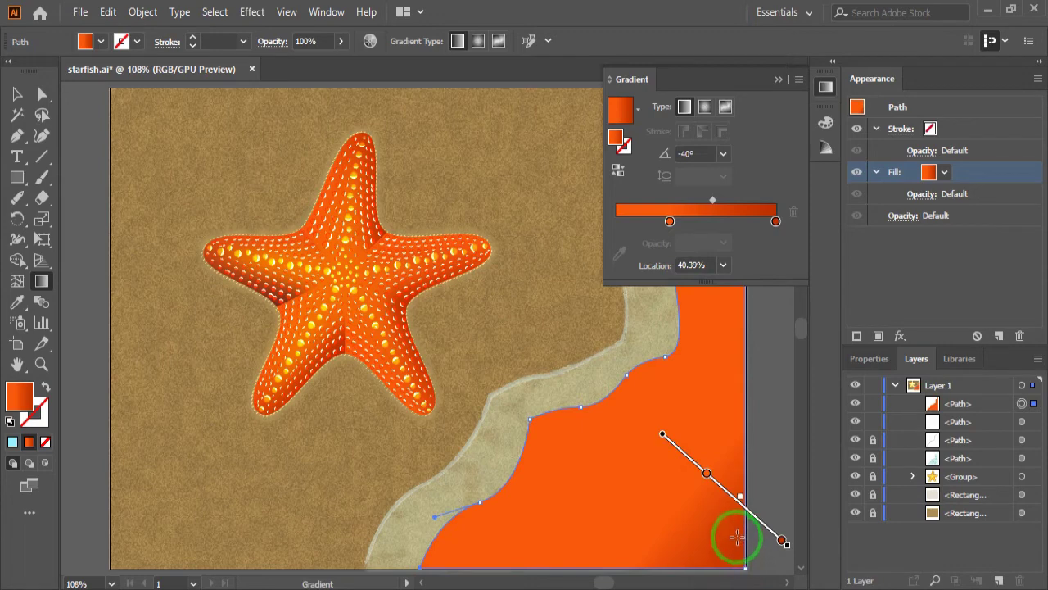
- Set the gradient stops to blue #4977ff and light blue #98d8de
double_click(775, 222)
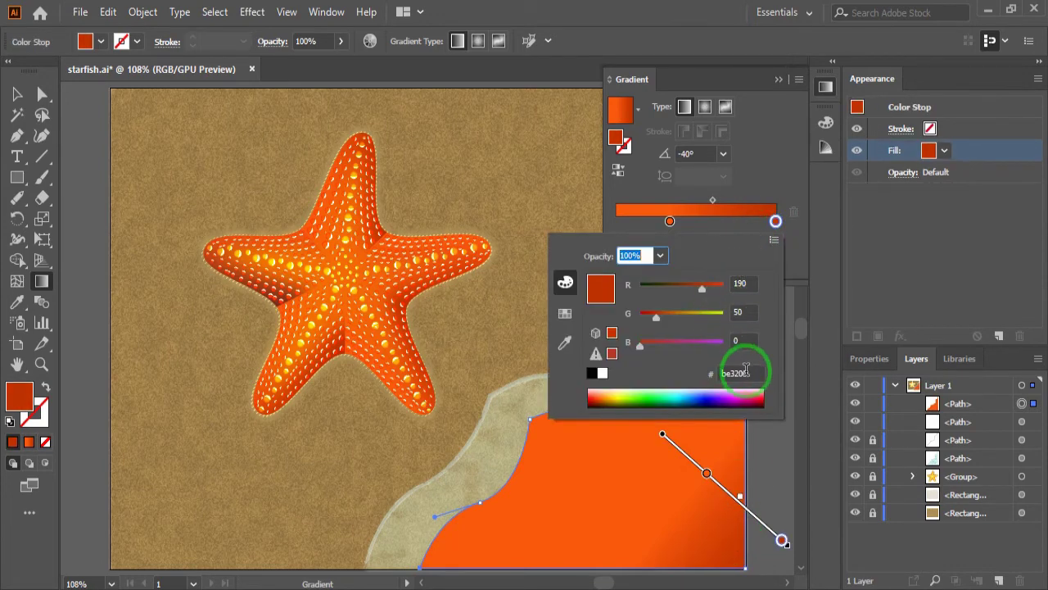
left_click_drag(746, 369, 701, 385)
type("4977ff")
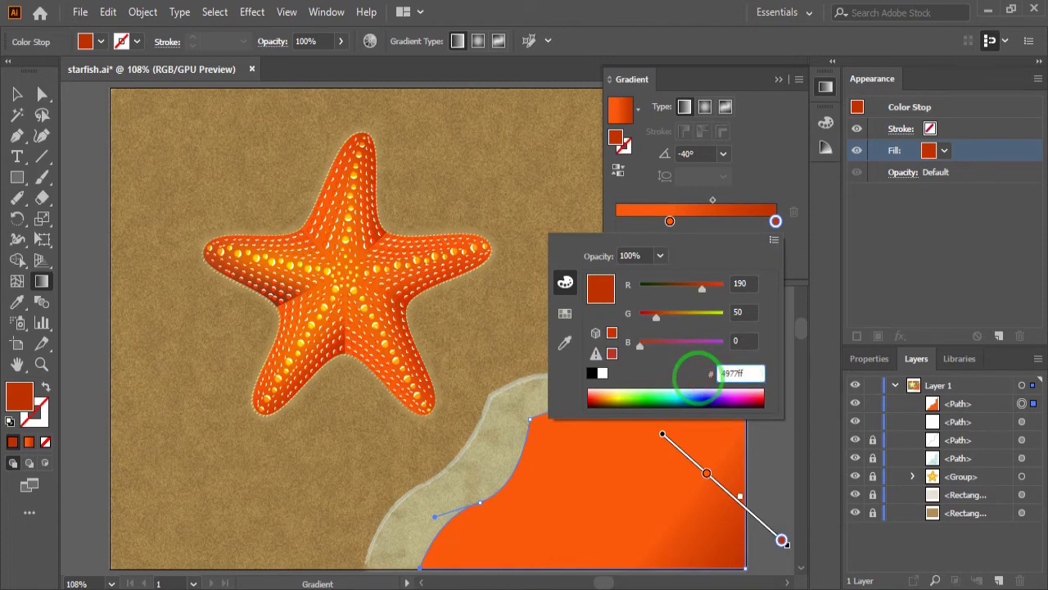
key("Return")
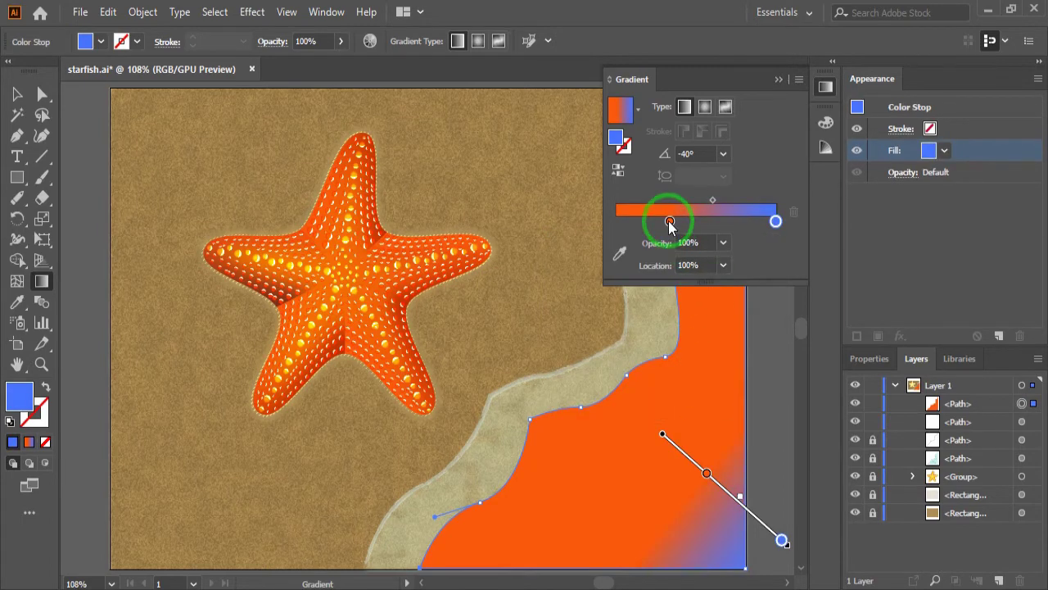
double_click(670, 221)
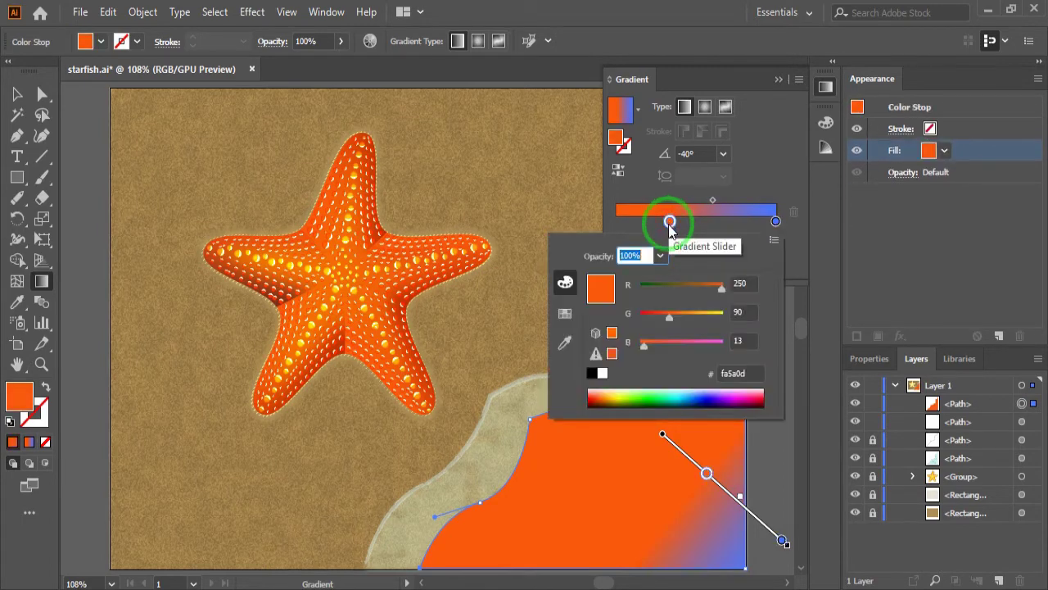
left_click(750, 373)
type("98d8de")
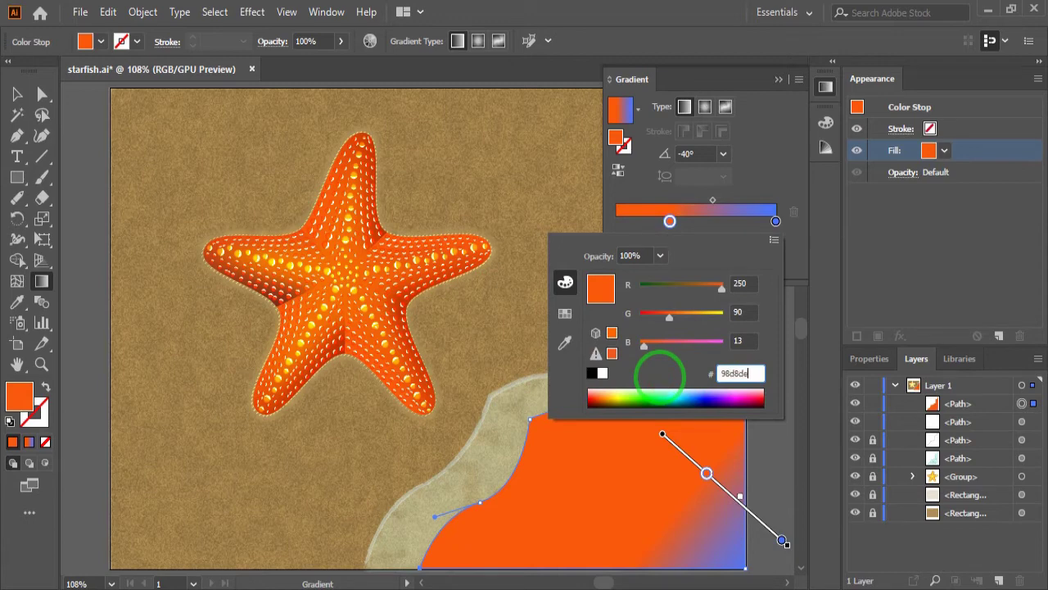
key("Return")
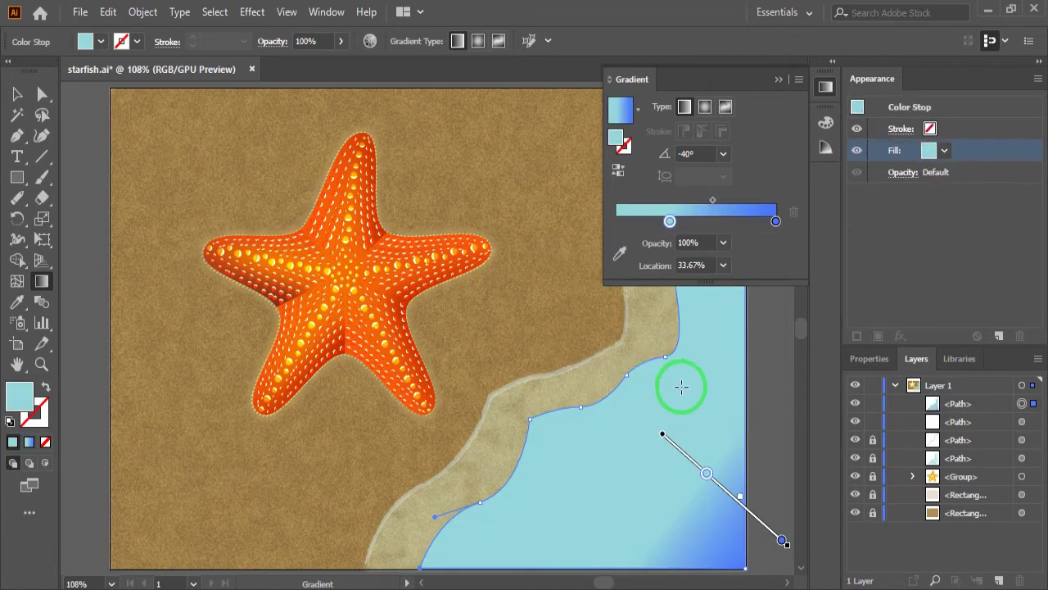
- Rework the water gradient so pale aqua dominates and deep blue stays bottom-right
left_click(778, 80)
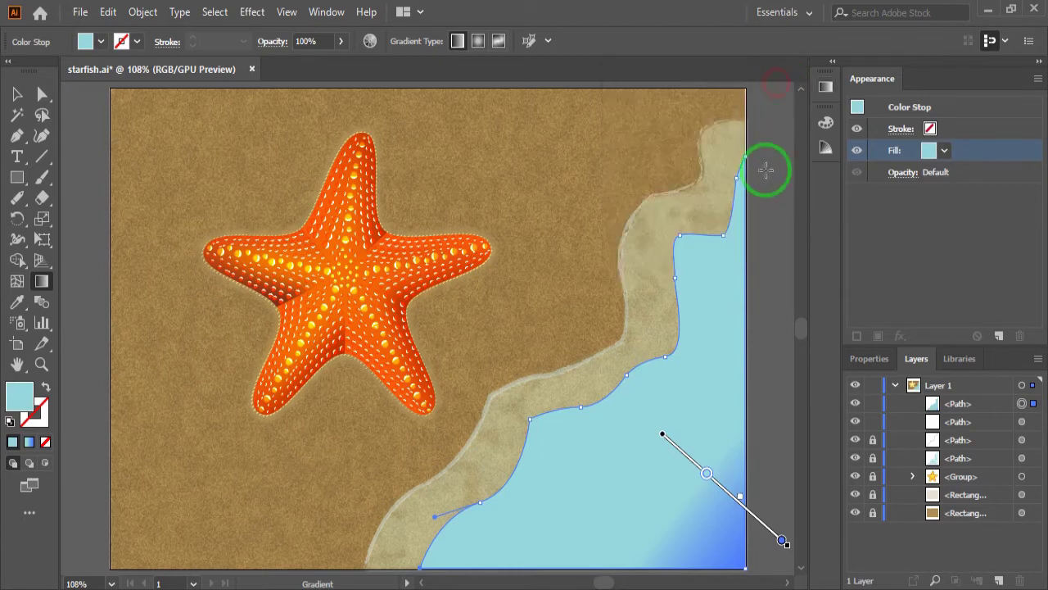
mouse_move(761, 565)
left_mouse_down()
mouse_move(672, 468)
mouse_move(737, 543)
left_mouse_up()
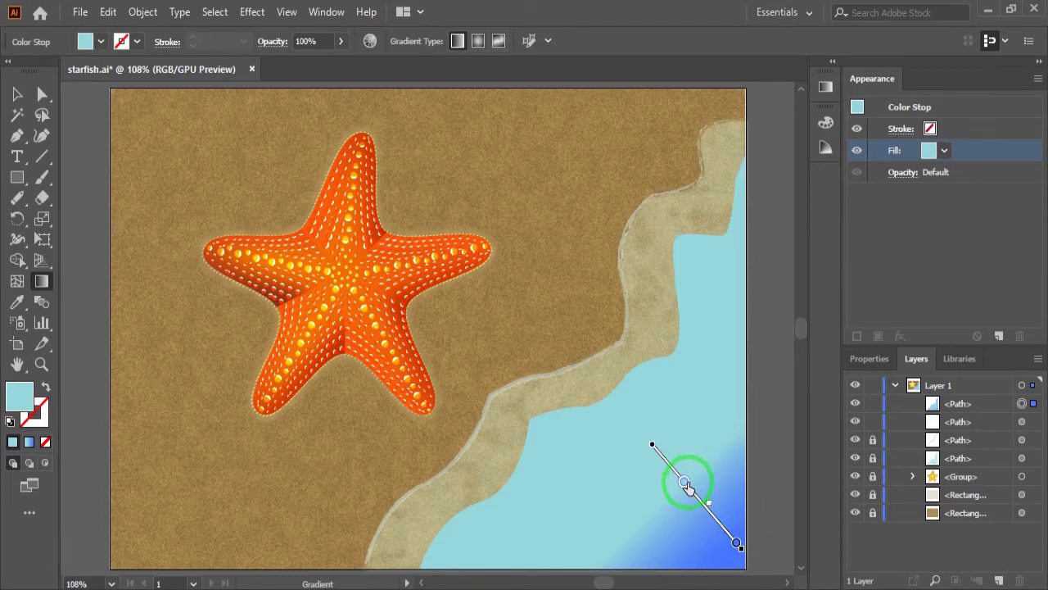
left_click_drag(684, 481, 657, 450)
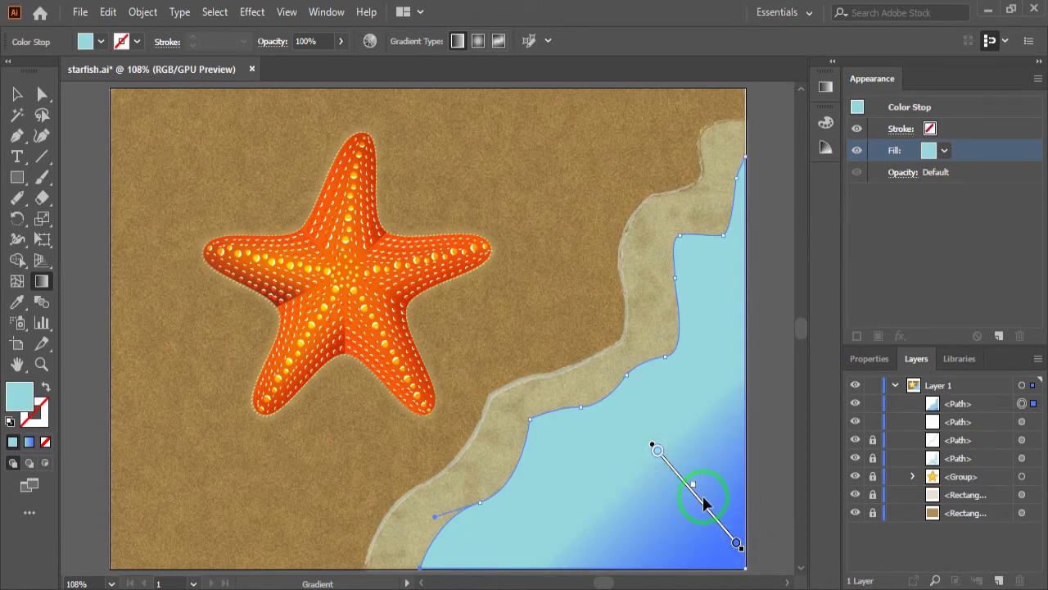
left_click_drag(719, 525, 723, 528)
left_click_drag(696, 497, 700, 493)
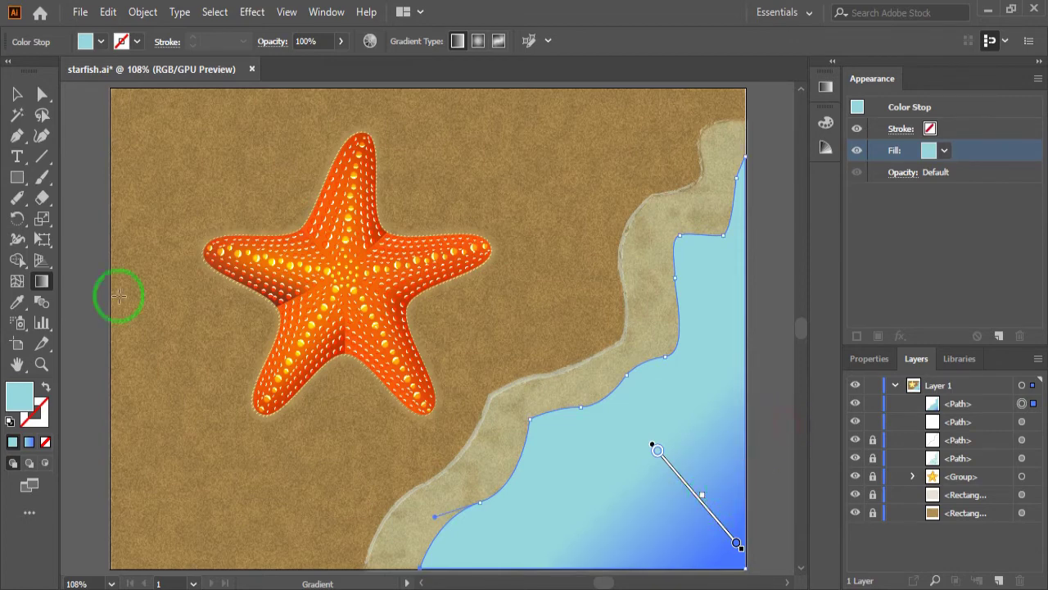
left_click(17, 94)
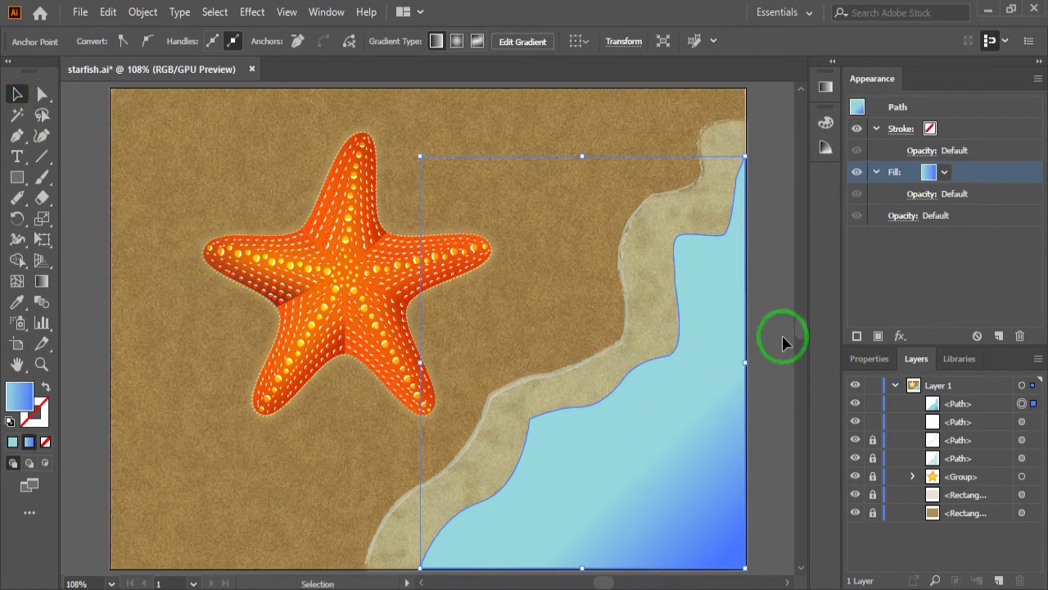
- Apply a Sponge effect (Brush Size 10, Definition 25, Smoothness 15) to the water
left_click(260, 13)
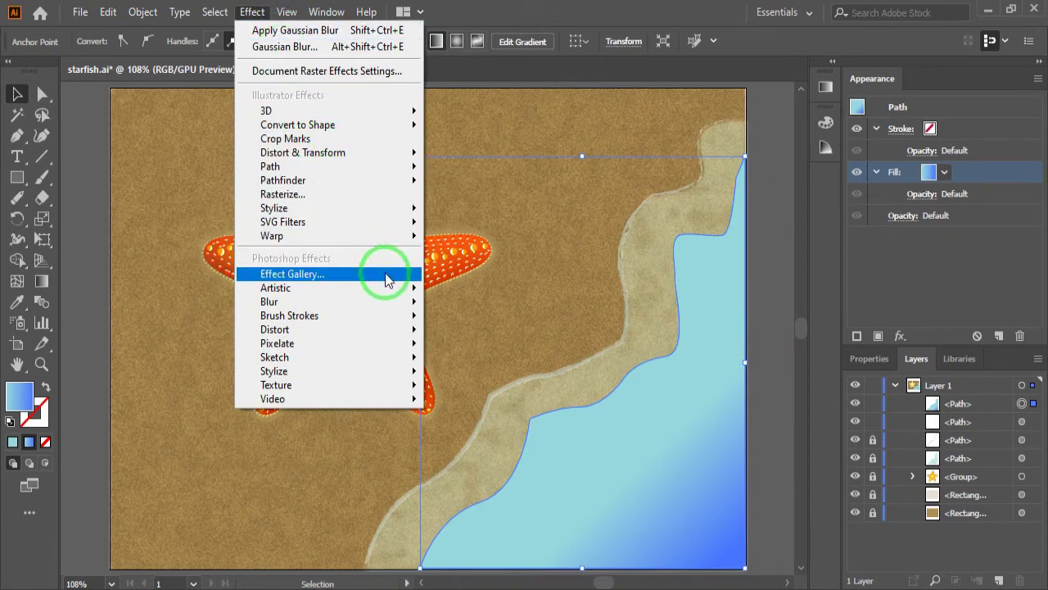
mouse_move(275, 287)
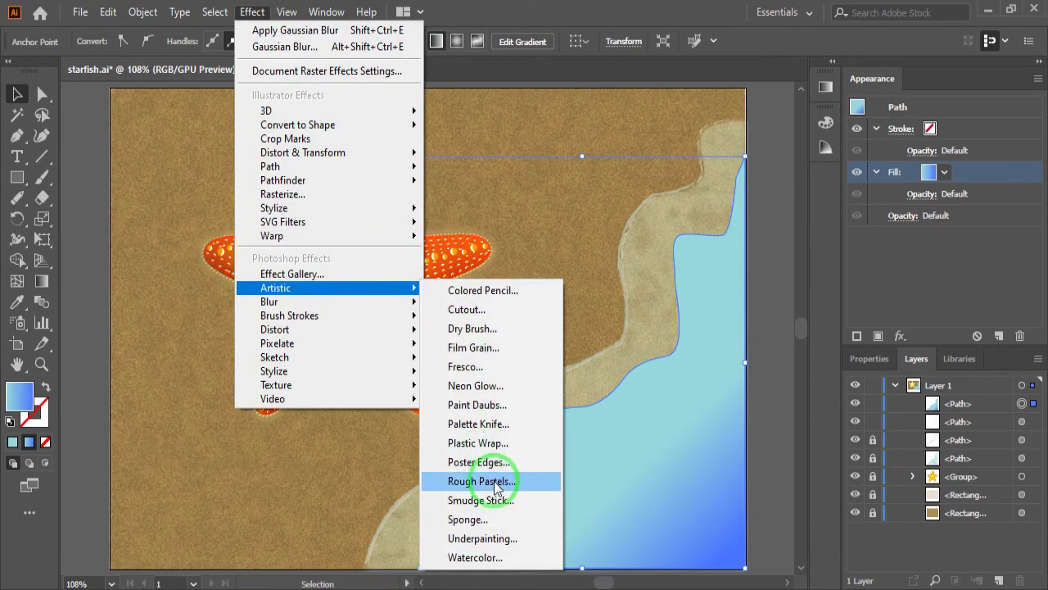
left_click(496, 519)
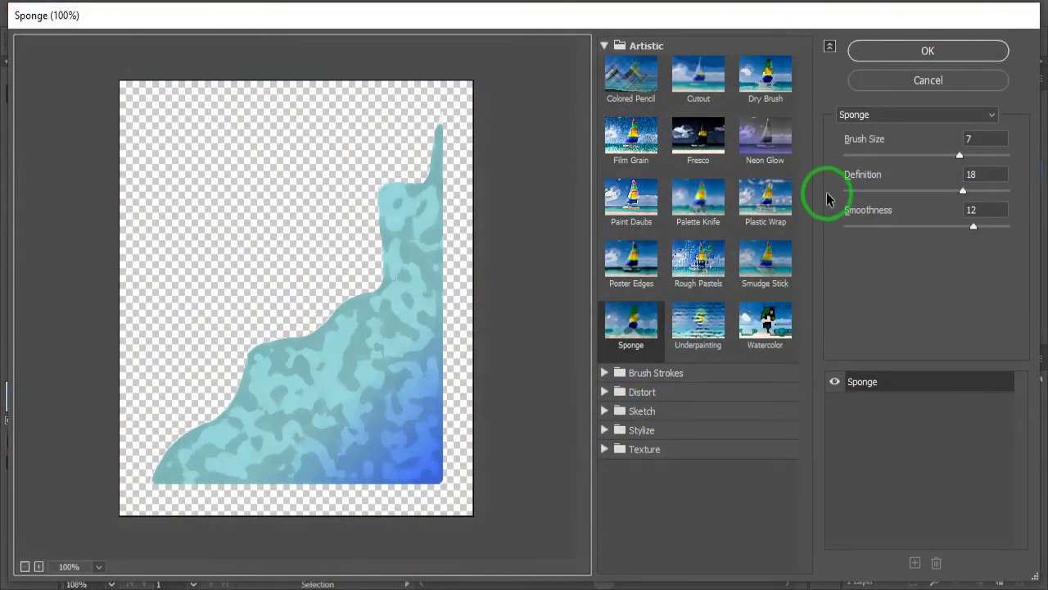
left_click(971, 139)
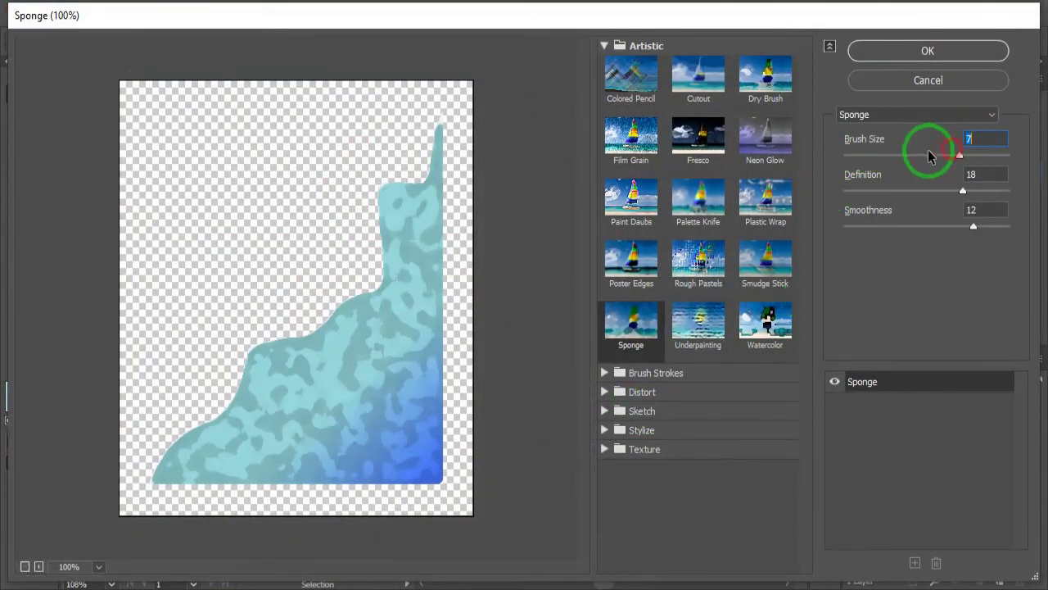
type("10")
key("Tab")
type("25")
key("Tab")
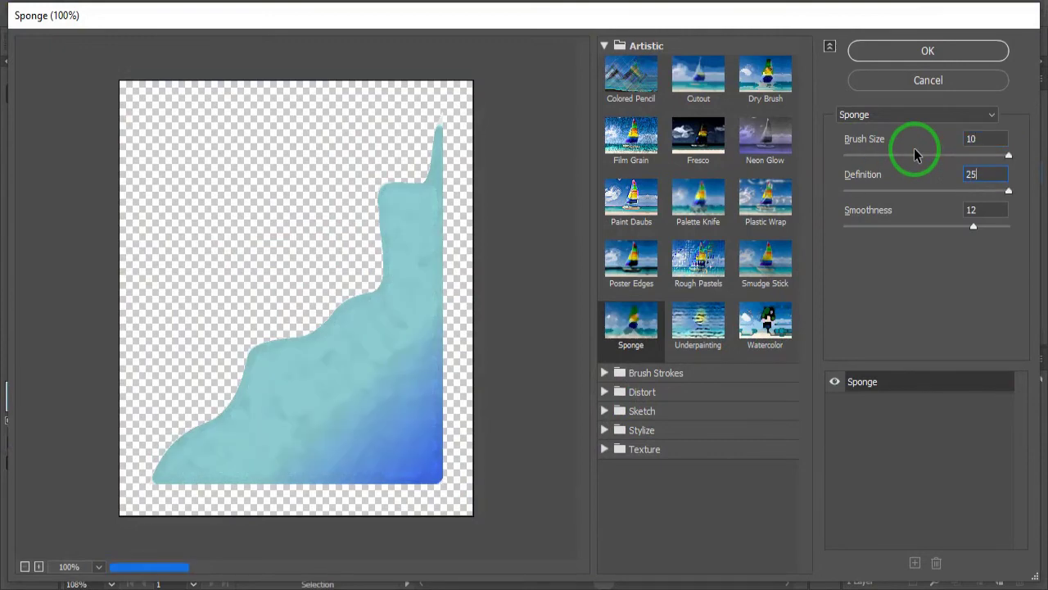
type("15")
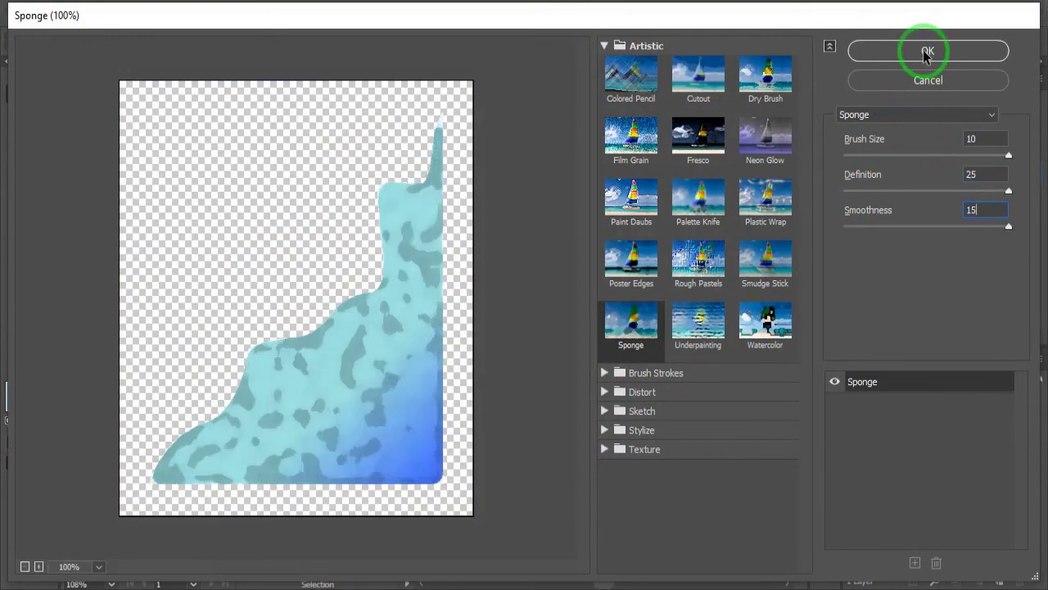
left_click(925, 52)
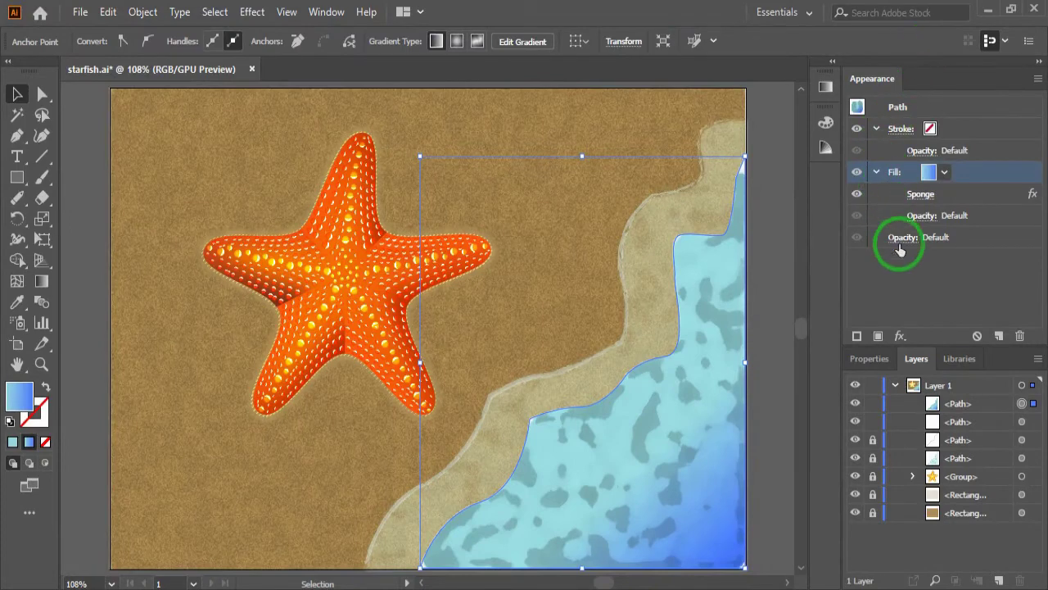
- Set the textured water to Hard Light blending at 50% opacity
left_click(904, 239)
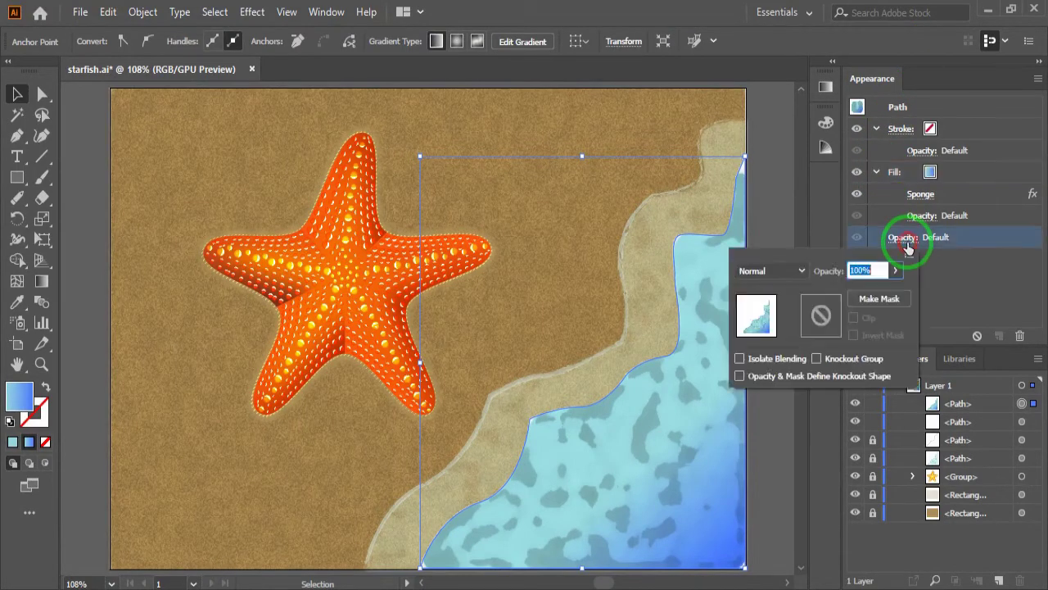
left_click(803, 272)
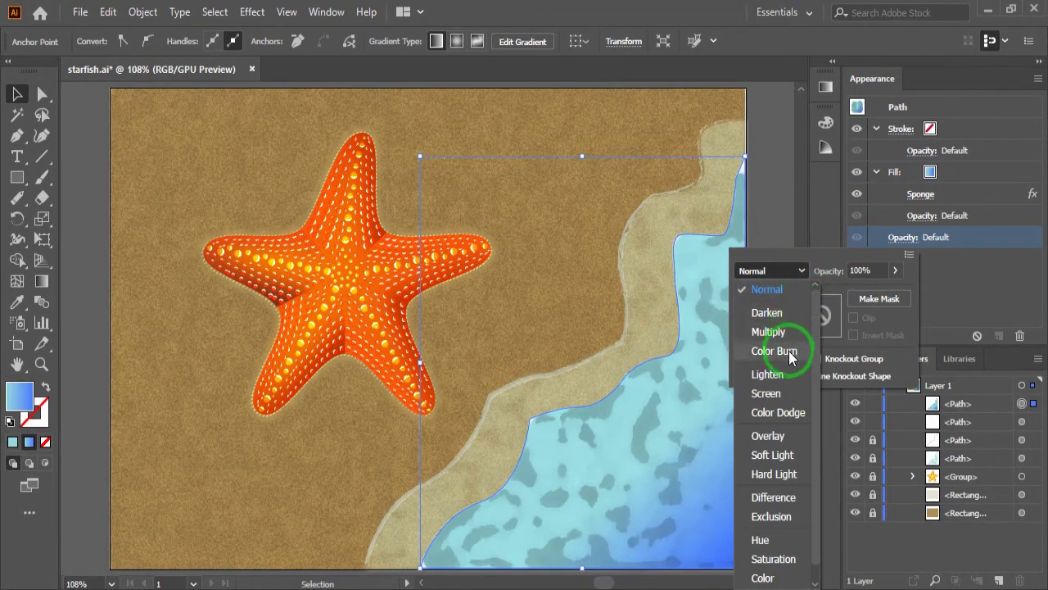
left_click(786, 474)
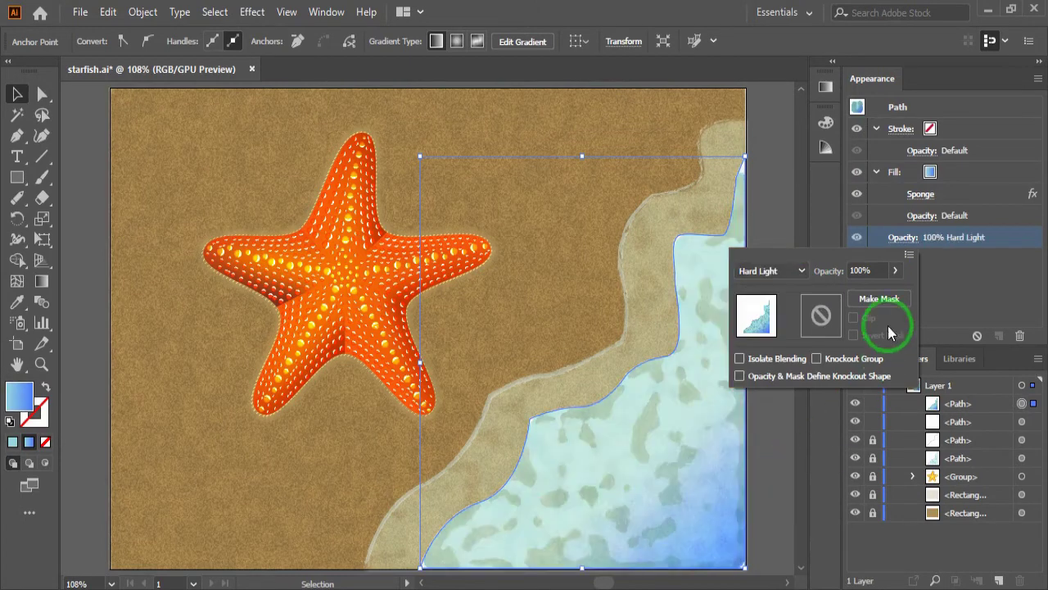
left_click_drag(888, 274, 850, 277)
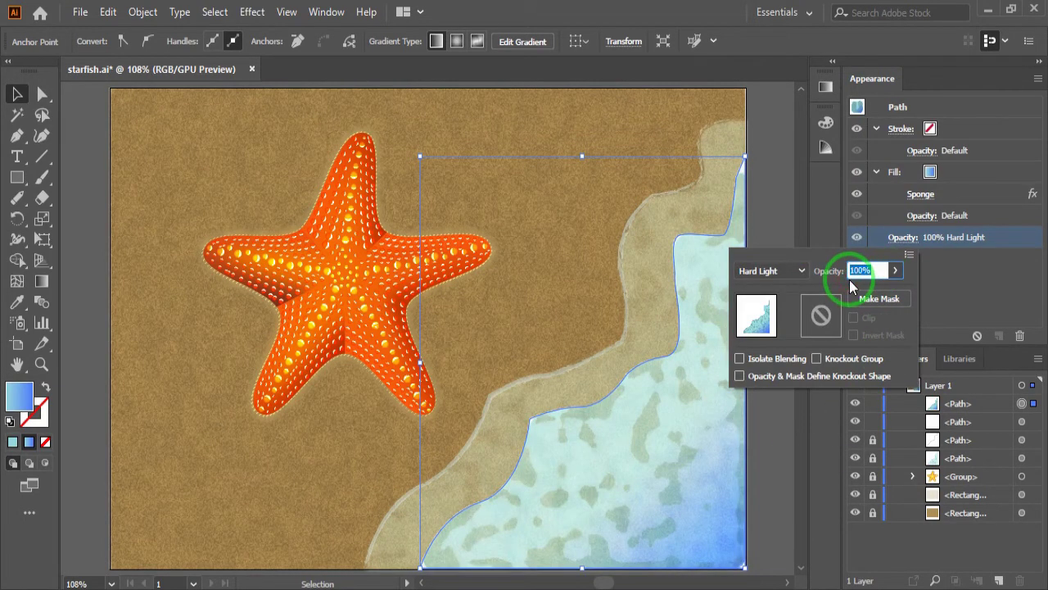
type("50")
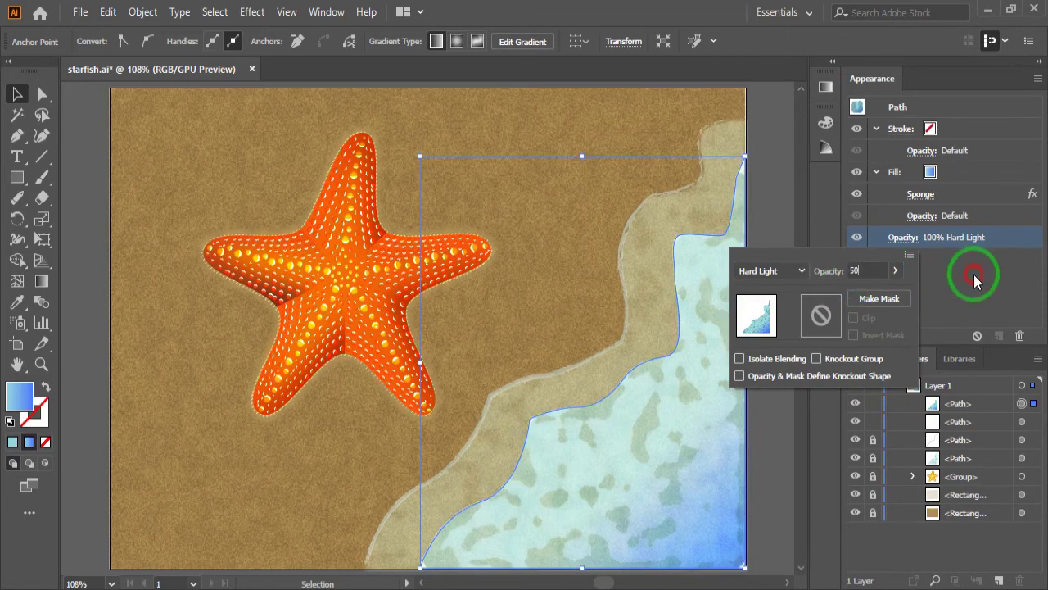
left_click(975, 280)
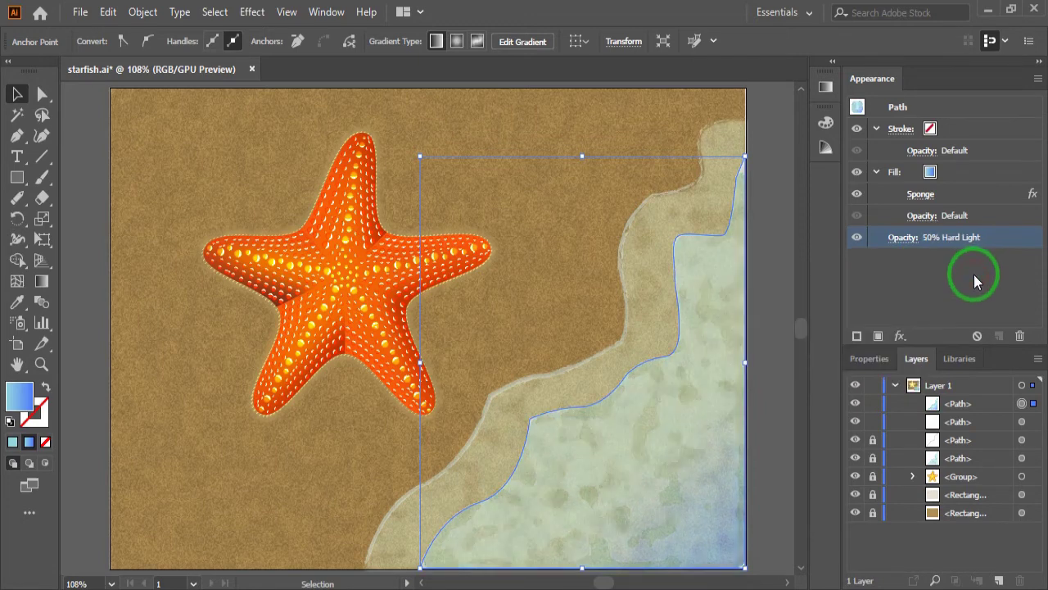
- Add a 2 px Gaussian Blur to the water shape, then deselect it
left_click(903, 338)
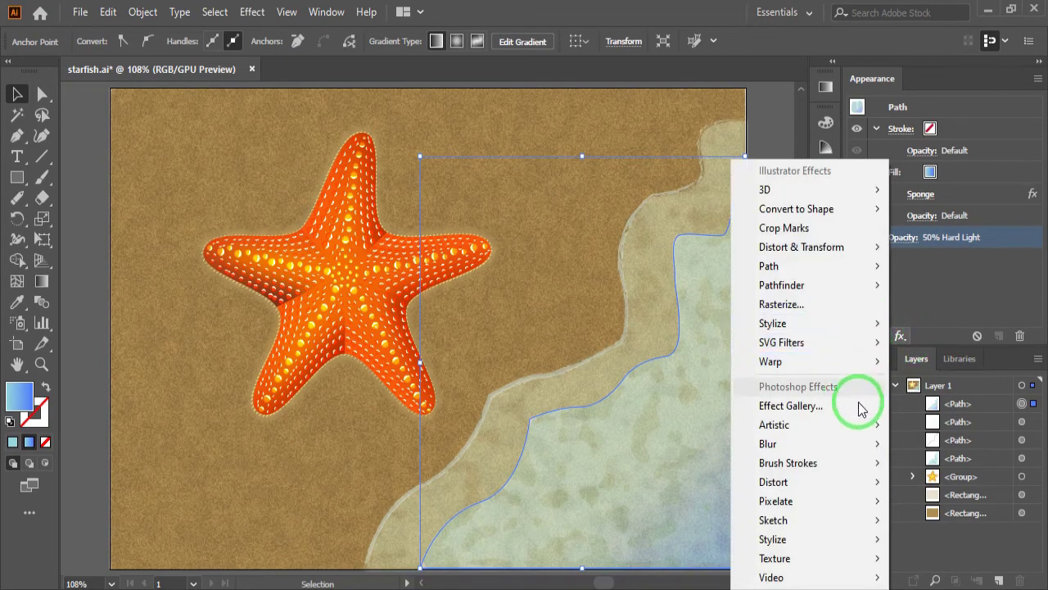
mouse_move(768, 443)
left_click(901, 451)
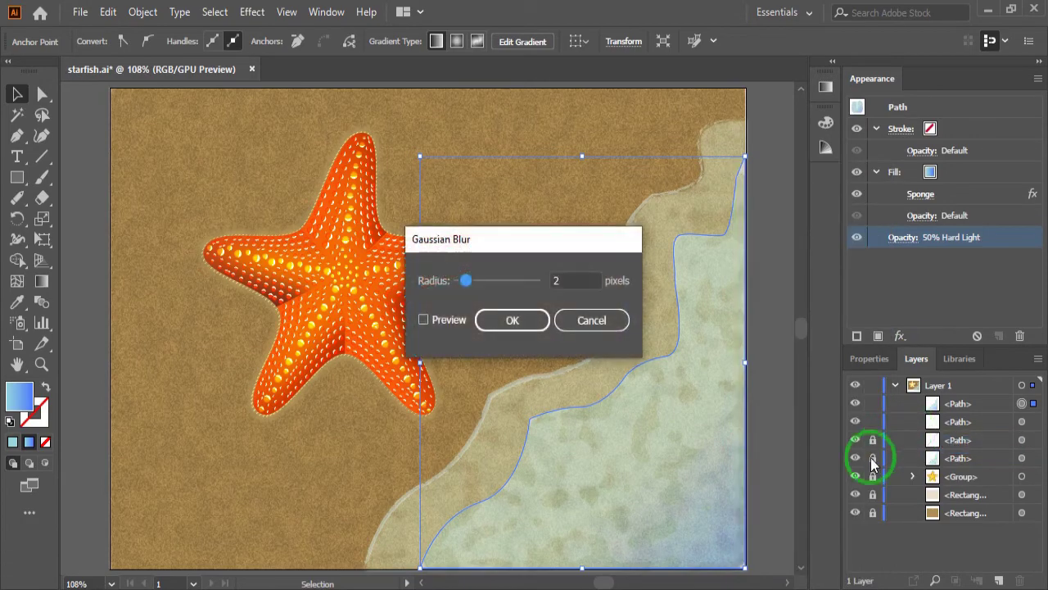
left_click(443, 320)
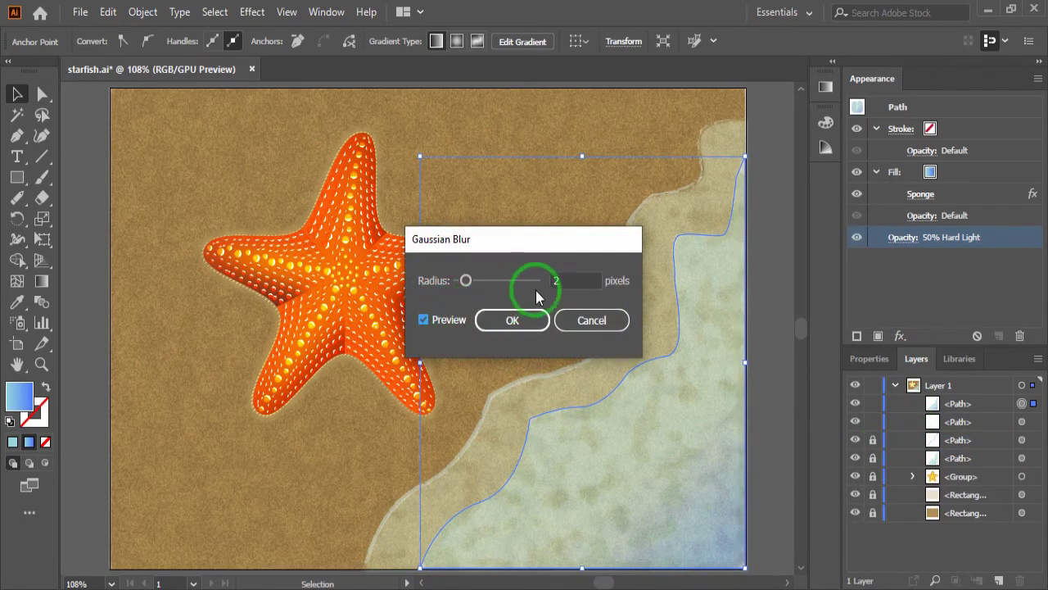
left_click(531, 320)
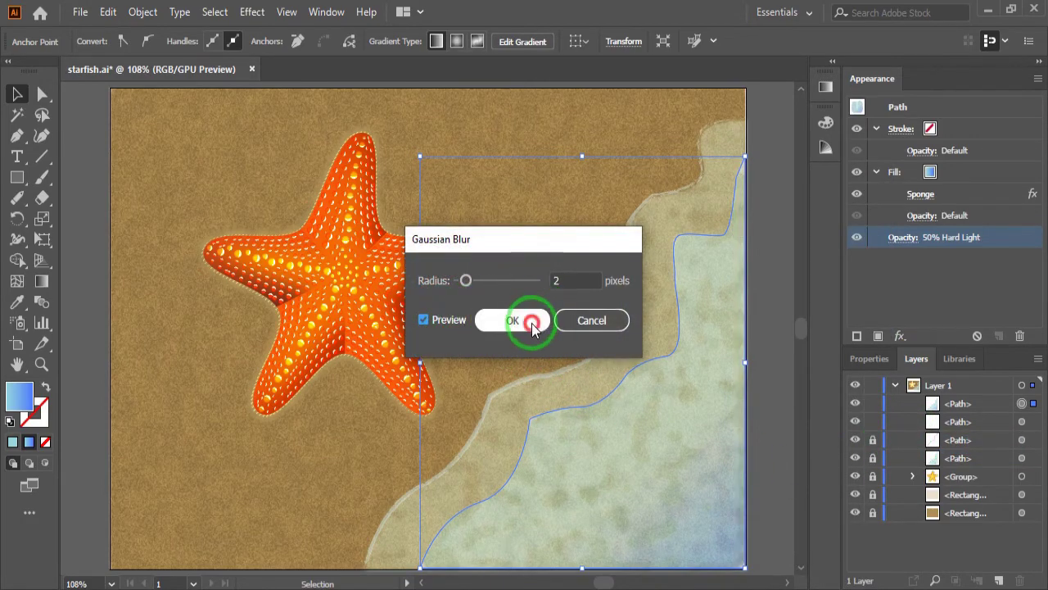
left_click(770, 325)
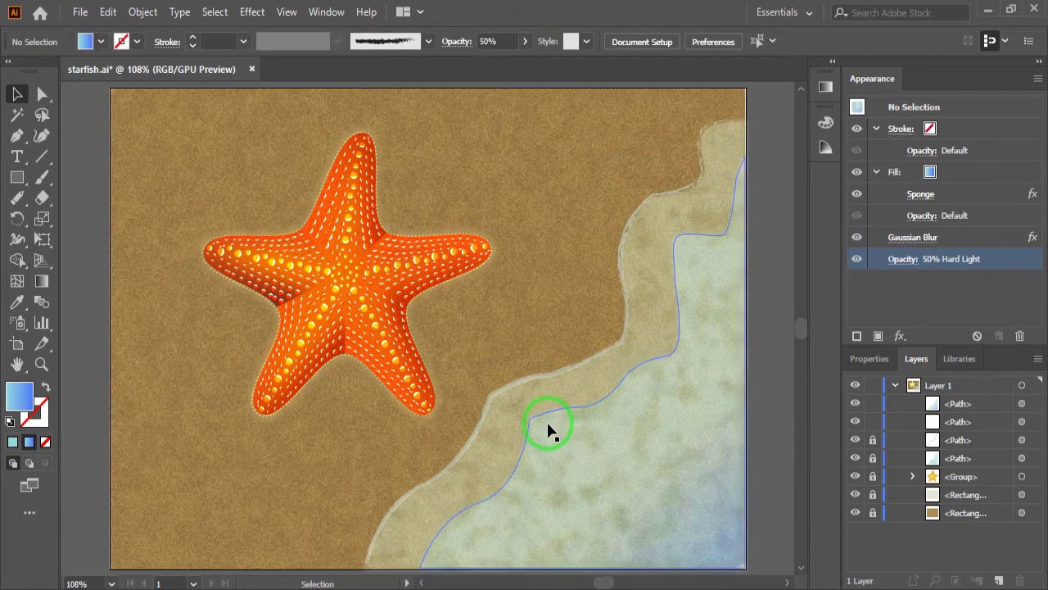
- Lock the second path, move the fourth path up under the top path, and show the wave path
left_click(18, 96)
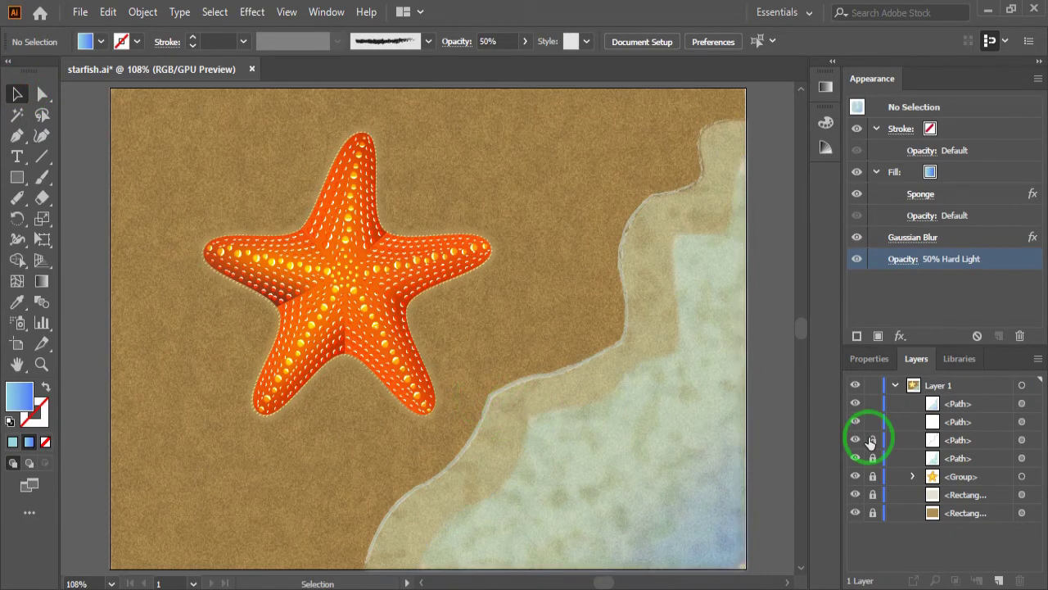
left_click(874, 423)
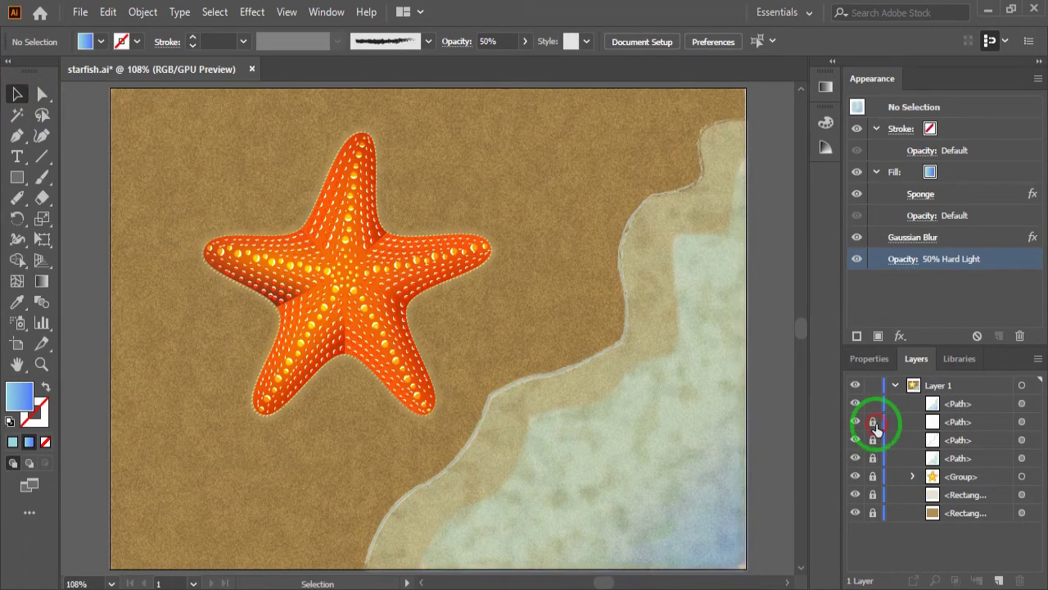
left_click(958, 458)
left_click_drag(960, 461, 960, 421)
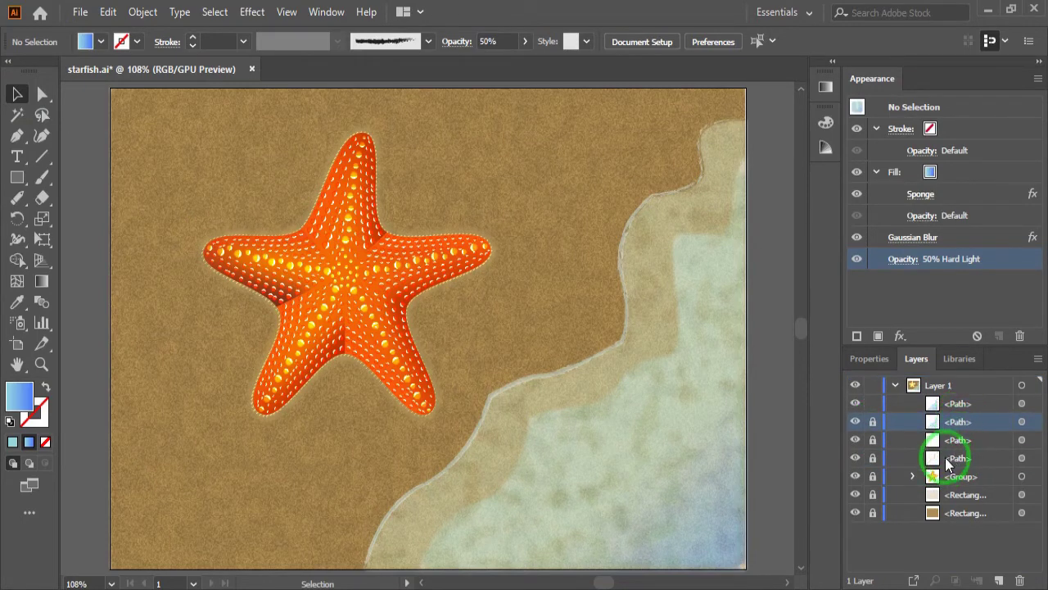
left_click(856, 403)
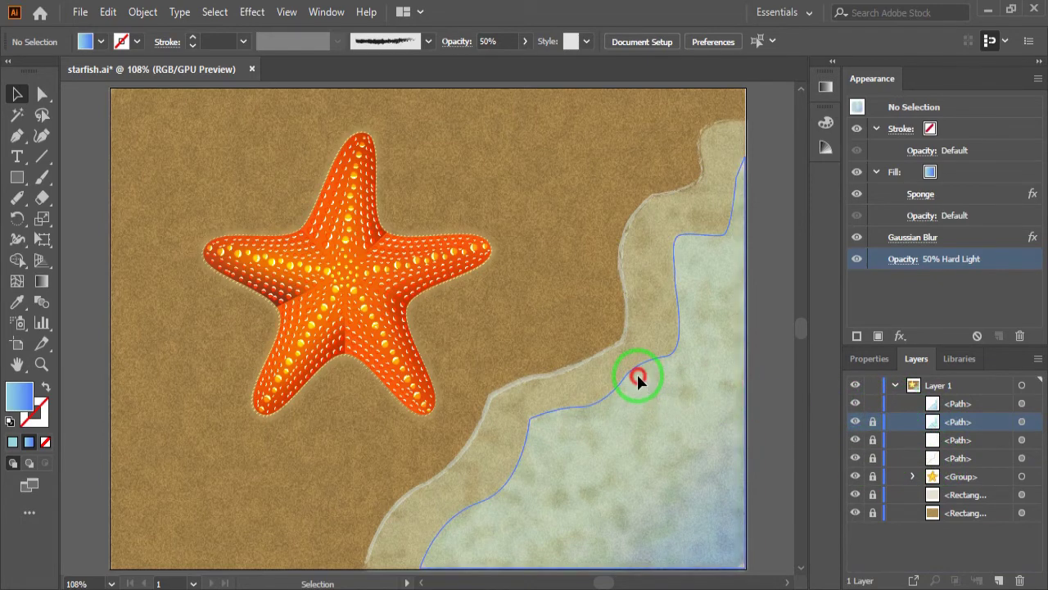
- Copy the water shape and paste the duplicate in front of the original
left_click(637, 376)
left_click(108, 11)
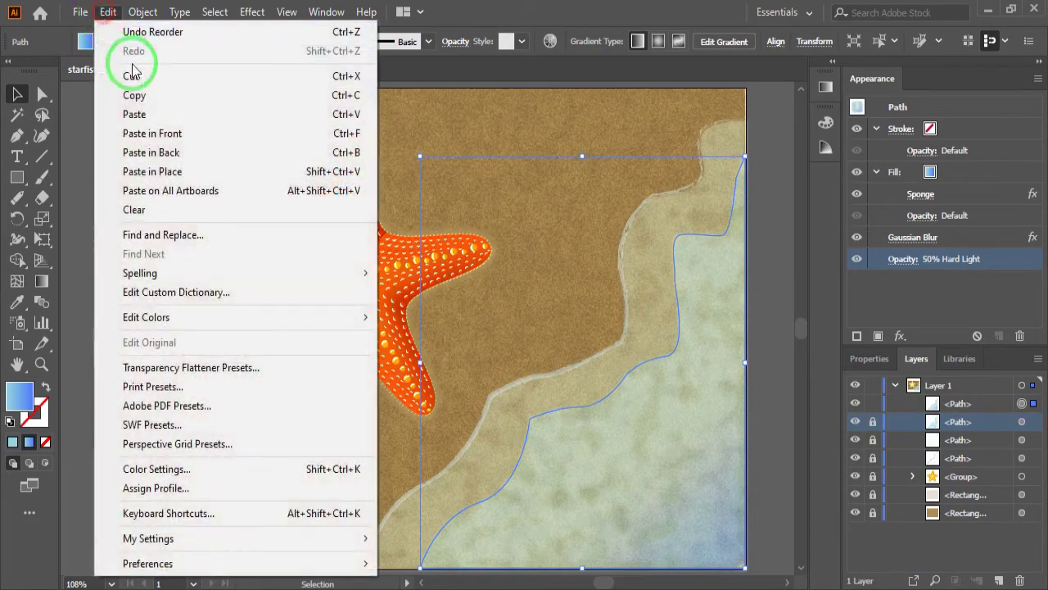
left_click(106, 11)
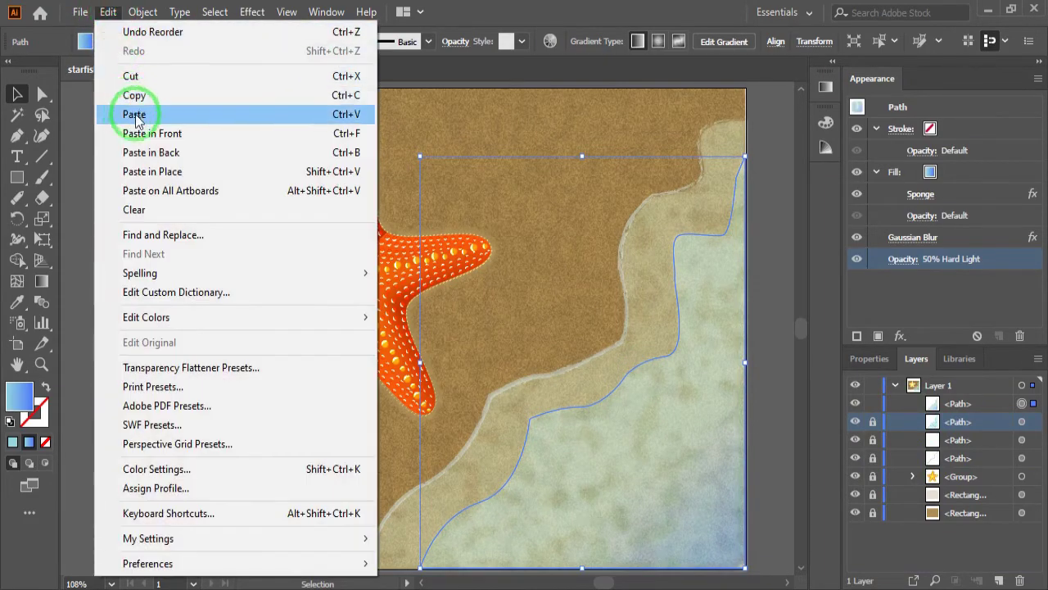
left_click(136, 134)
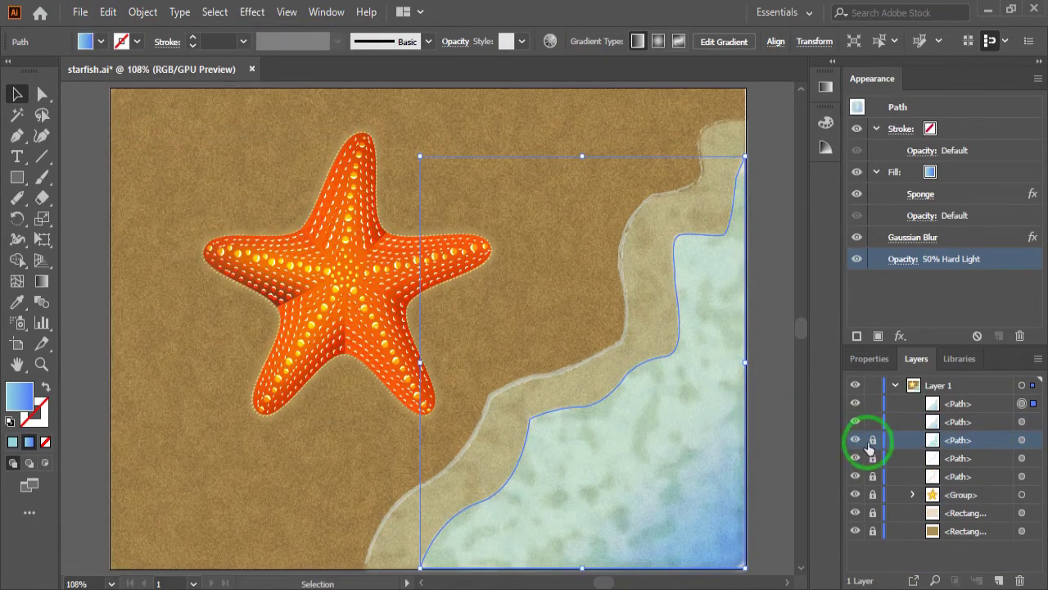
- Lock the original water path and top row, leaving the front copy selected
left_click_drag(871, 446, 877, 424)
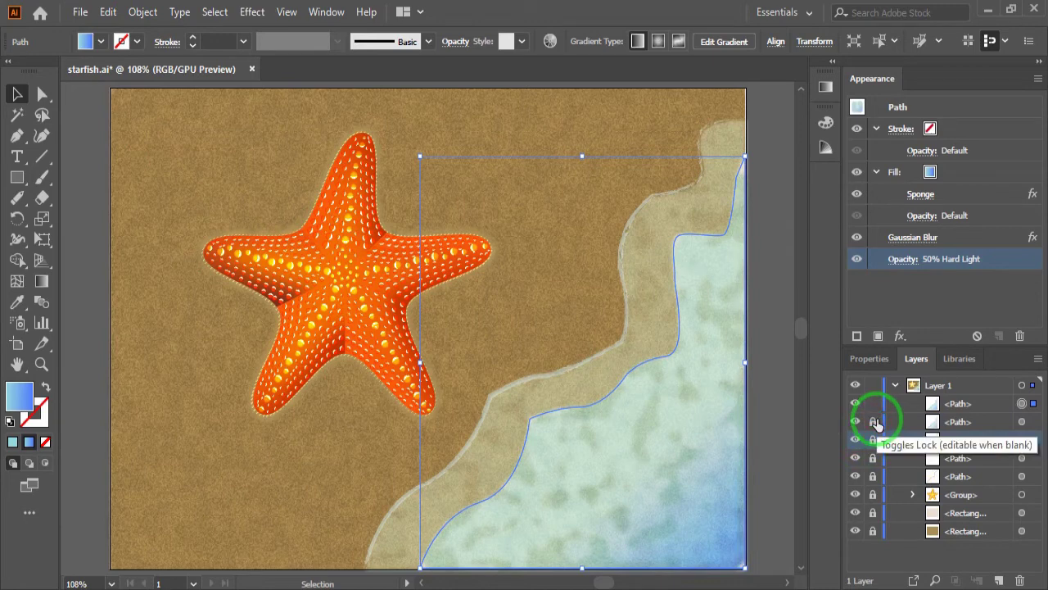
left_click(873, 421)
left_click(872, 403)
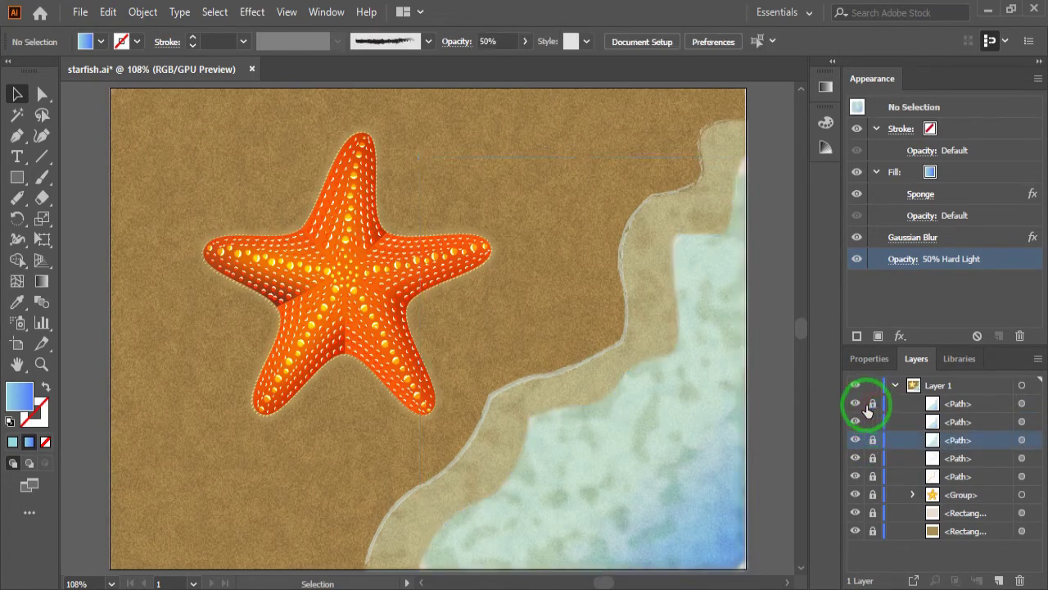
left_click(379, 376)
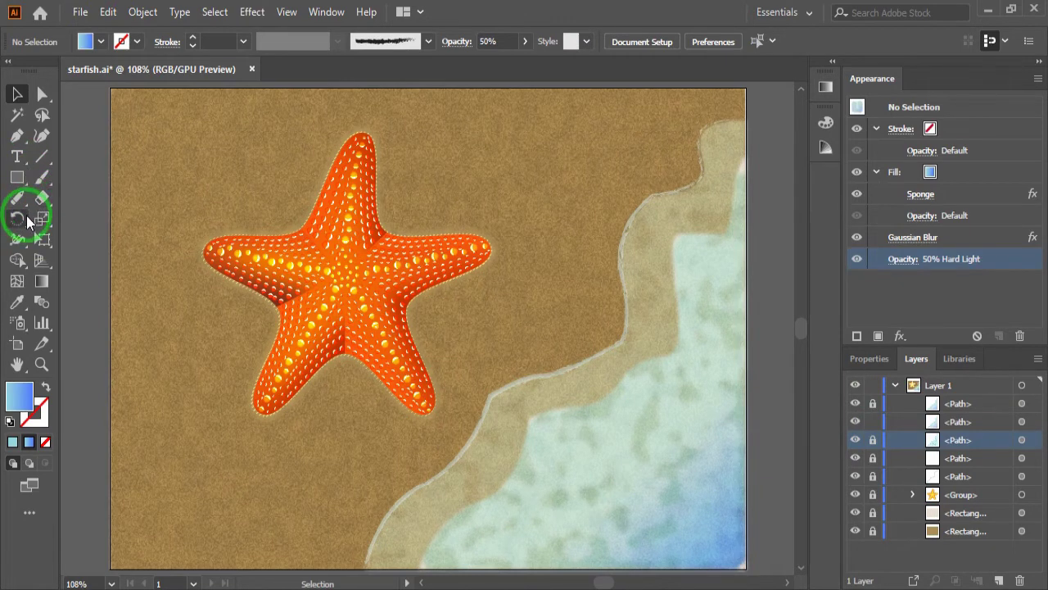
left_click(506, 491)
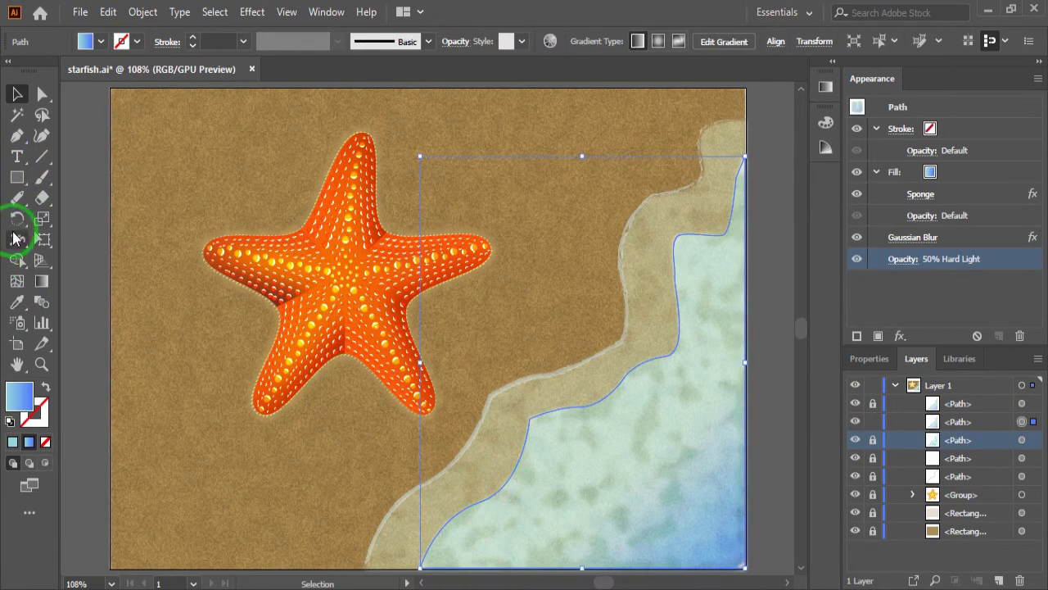
- Erase the copied water shape's straight bottom and right edges with the Path Eraser
left_click(16, 197)
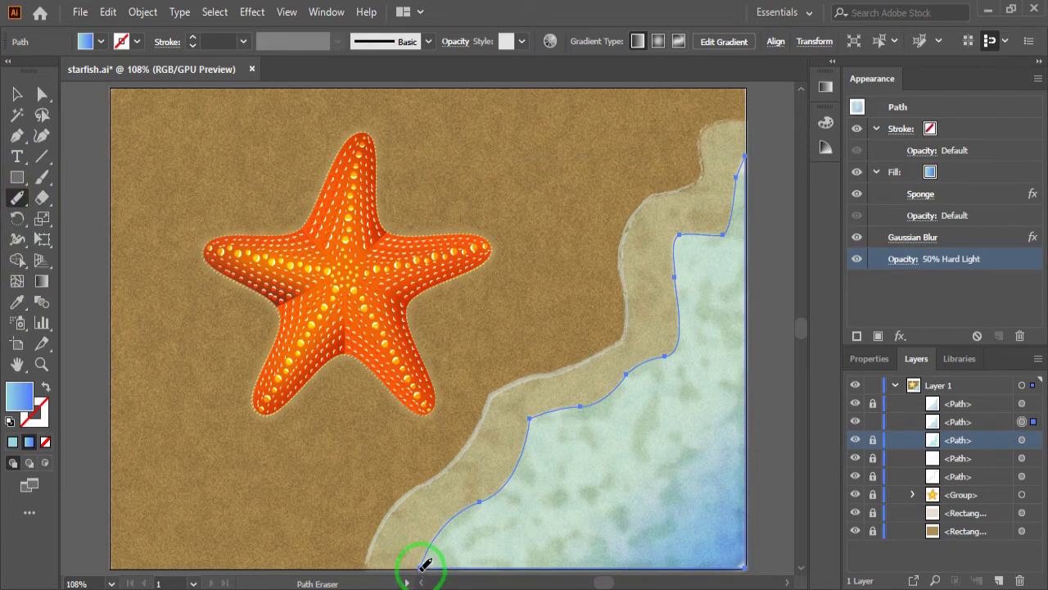
left_click_drag(421, 566, 751, 564)
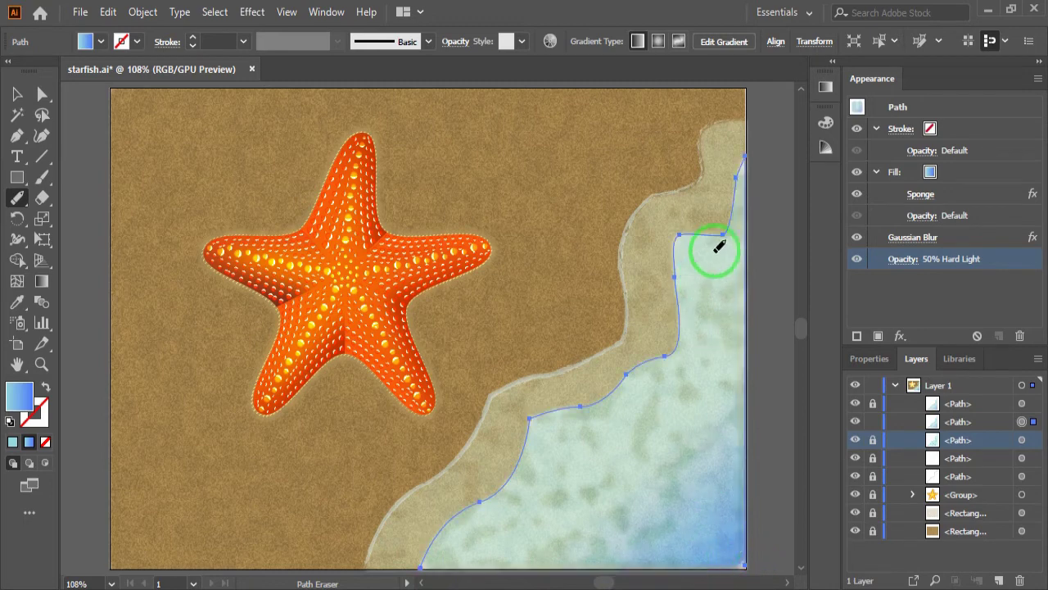
left_click_drag(750, 156, 744, 563)
- Select the shoreline curve and delete its Sponge and Gaussian Blur effects
left_click(16, 103)
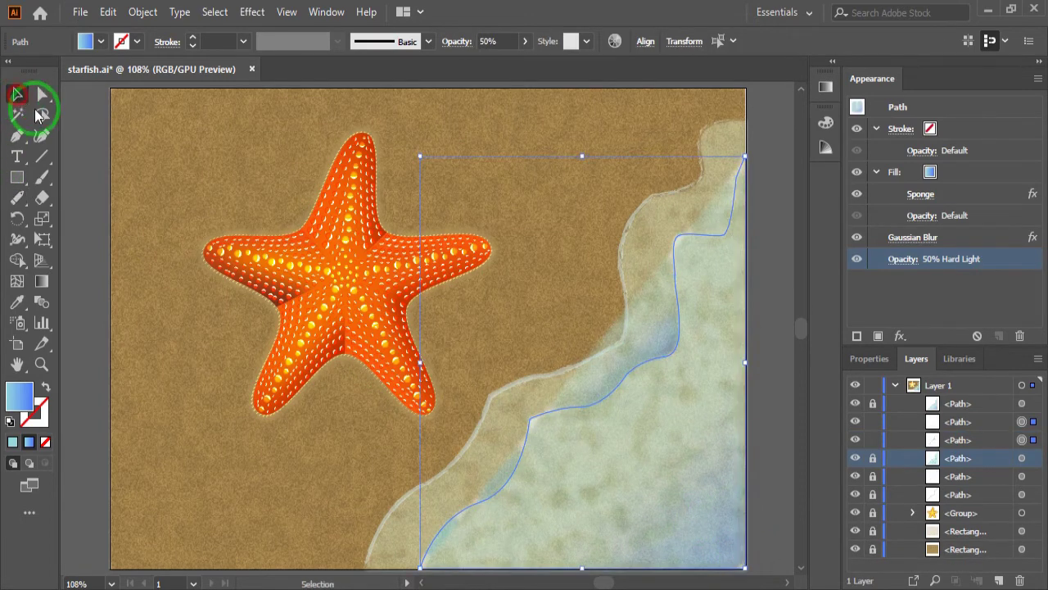
left_click(551, 411)
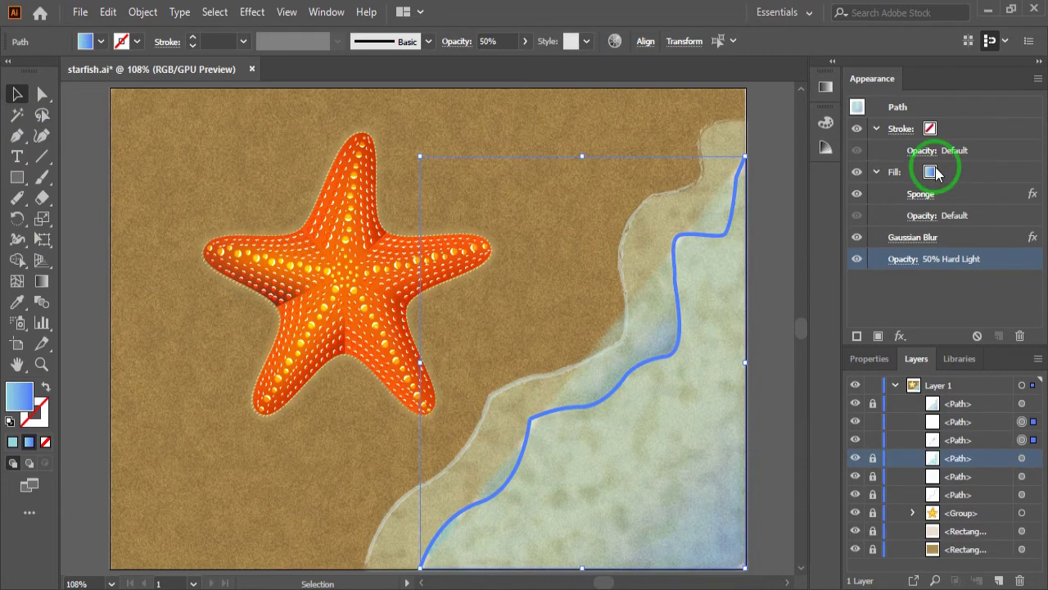
left_click(942, 194)
left_click(1020, 336)
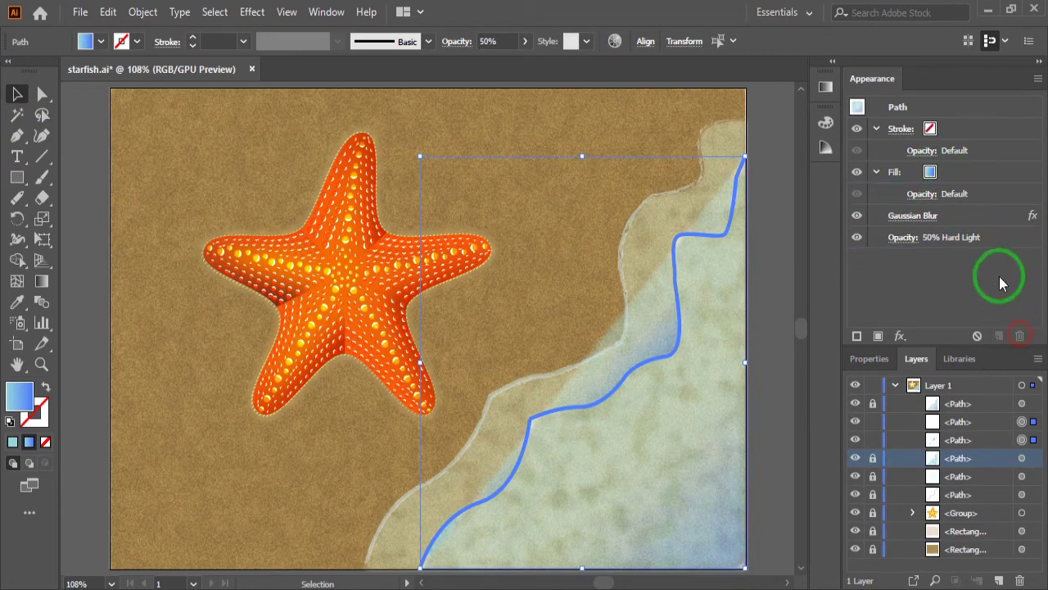
left_click(964, 215)
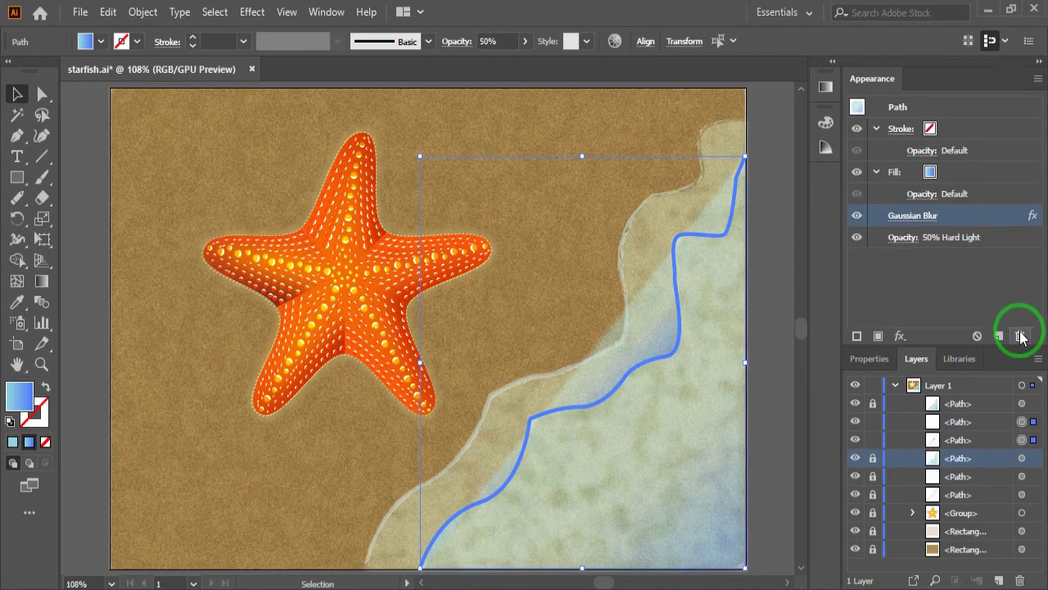
left_click(1020, 335)
- Set the curve's fill to None and its stroke to black
left_click(933, 172)
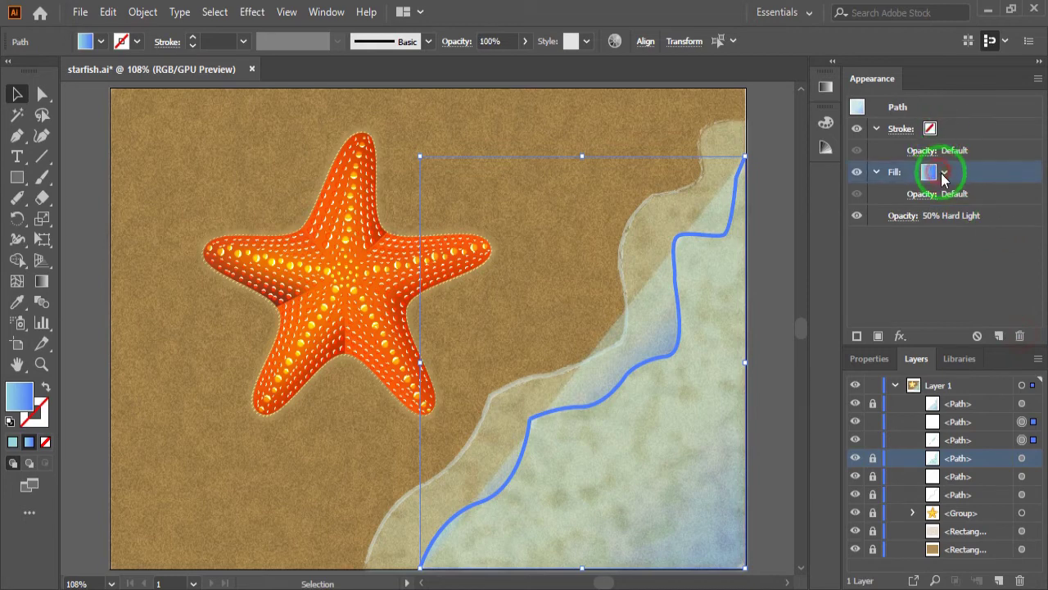
left_click(770, 201)
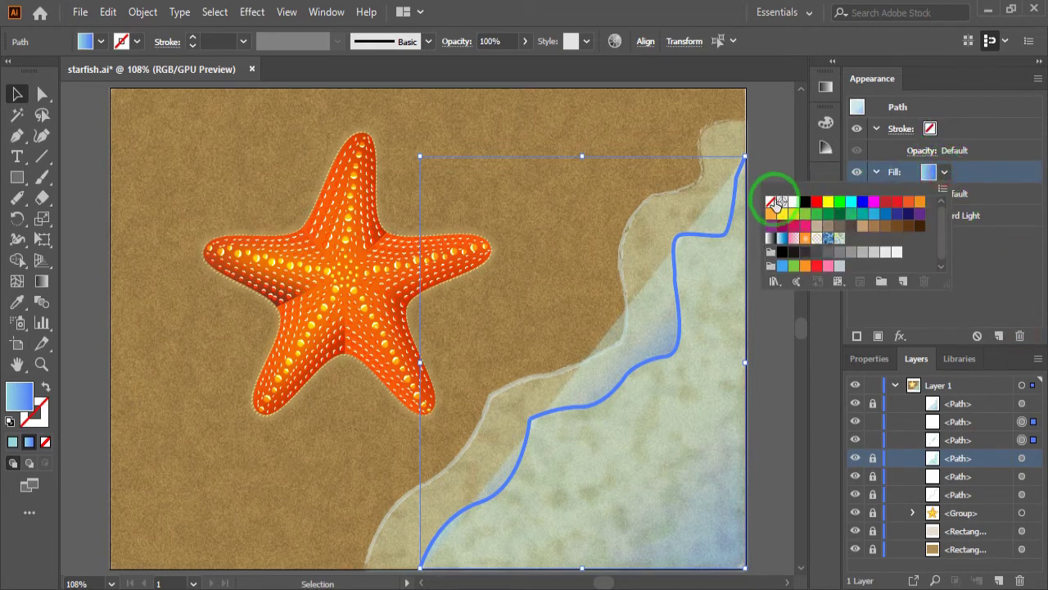
left_click(944, 133)
left_click(932, 129)
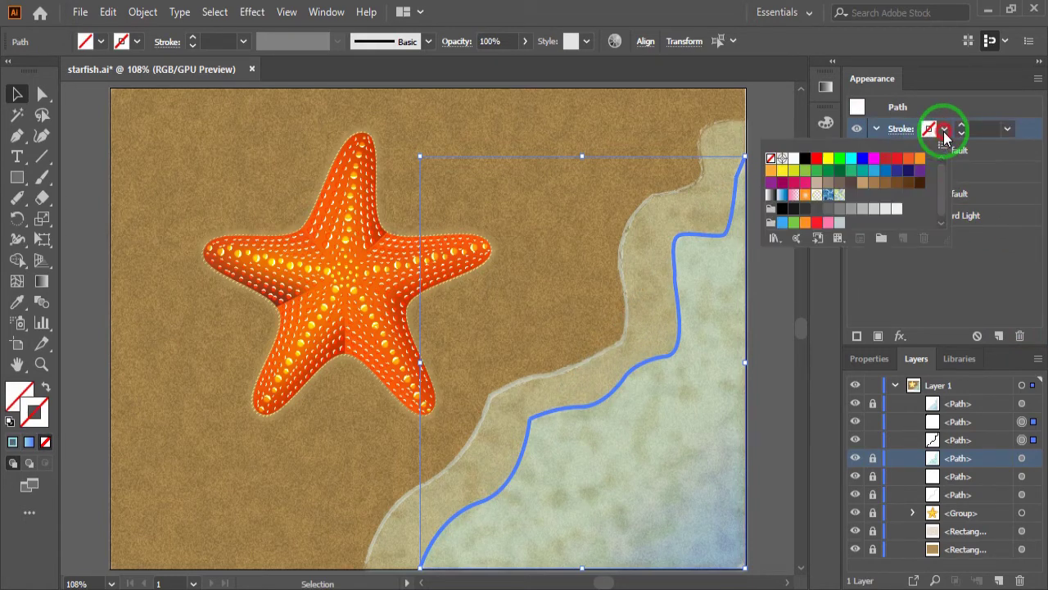
left_click(805, 161)
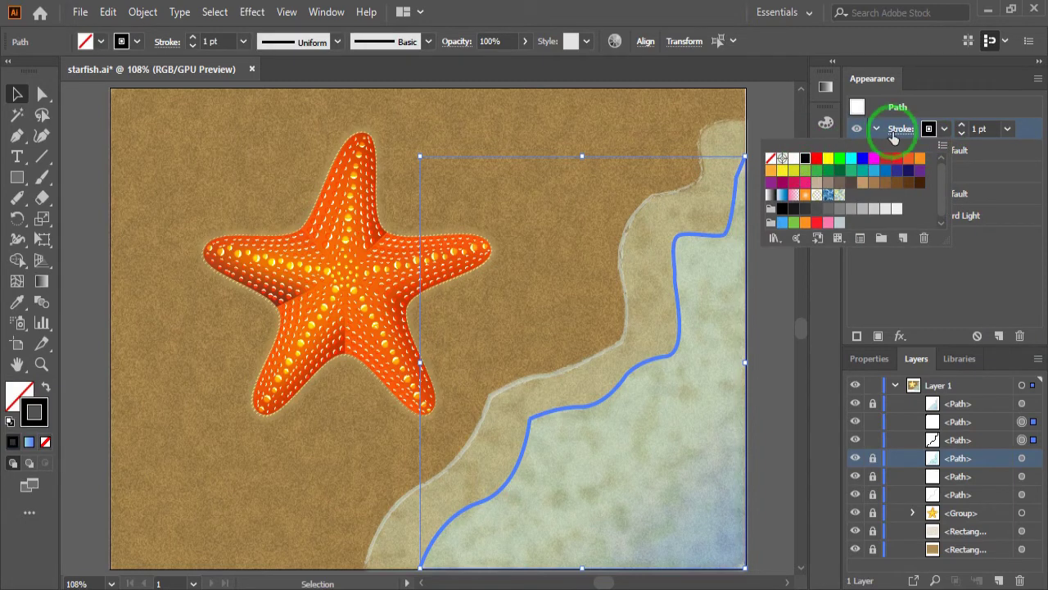
- Give the stroke Width Profile 2 and a 2 pt weight
left_click(893, 131)
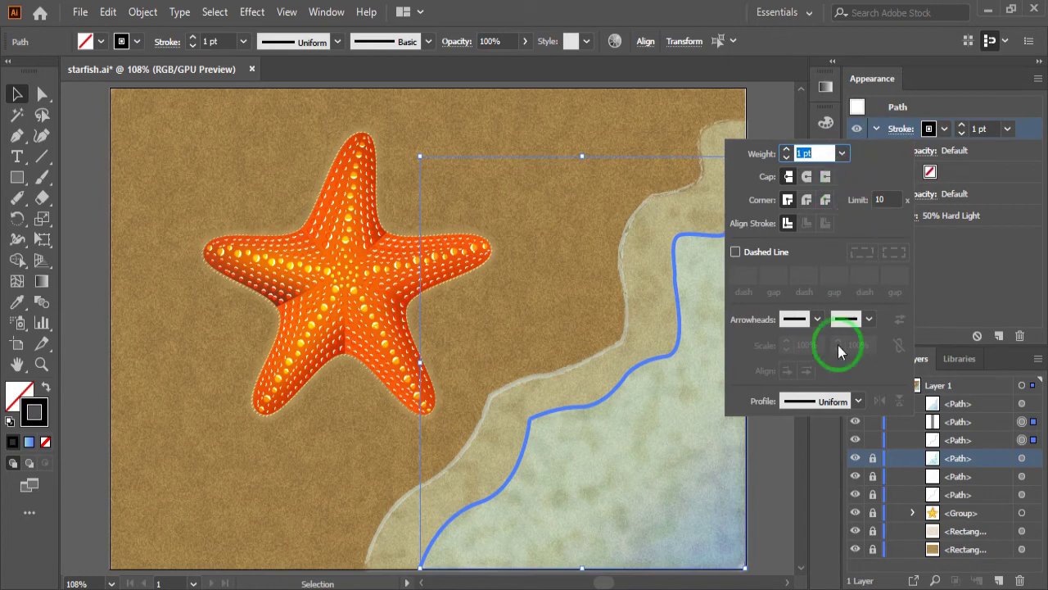
left_click(852, 401)
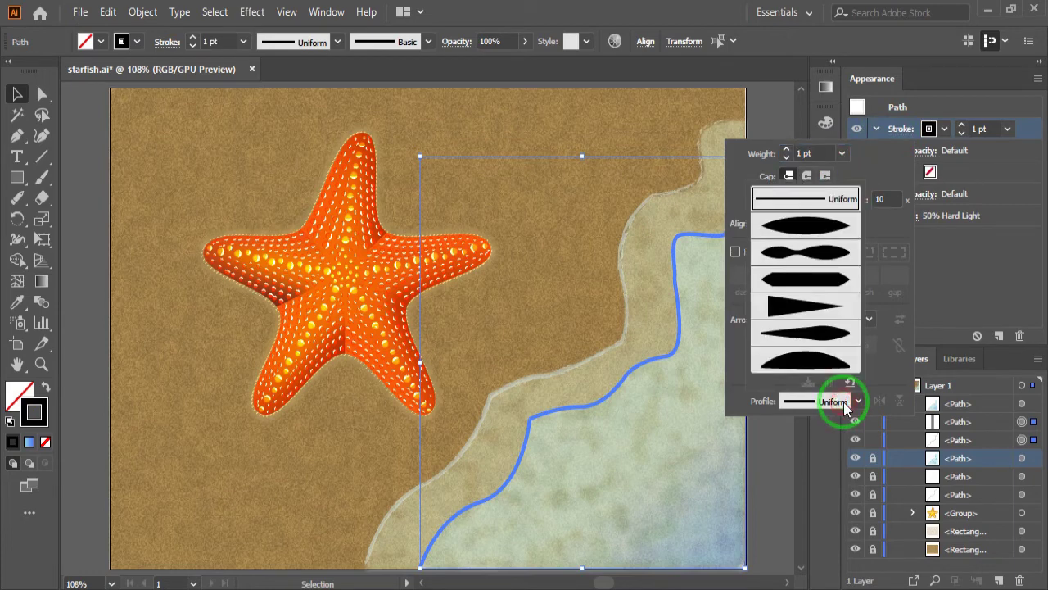
left_click(839, 258)
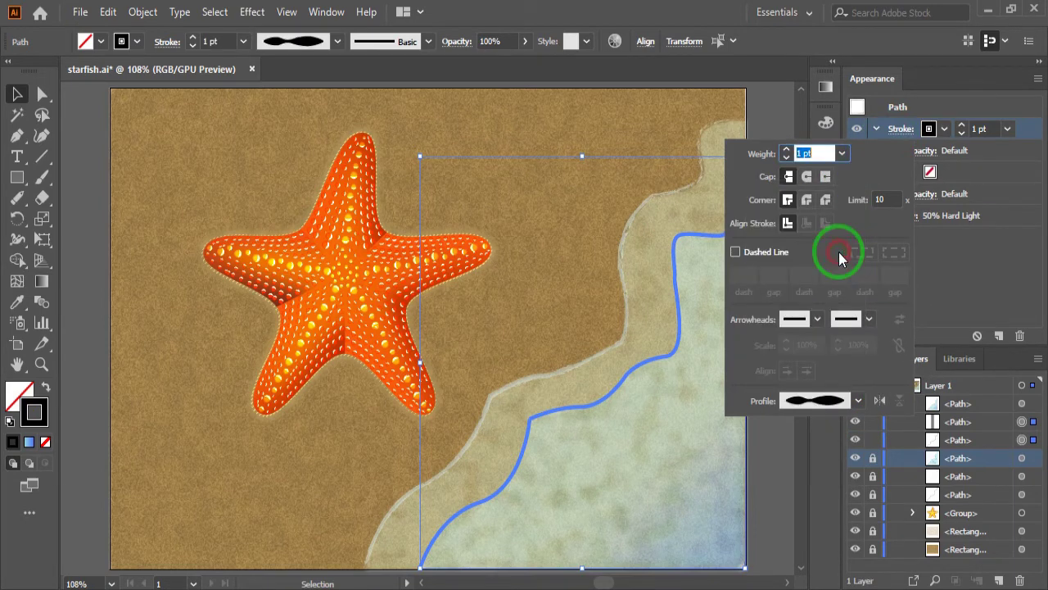
left_click(991, 130)
type("2")
left_click(956, 264)
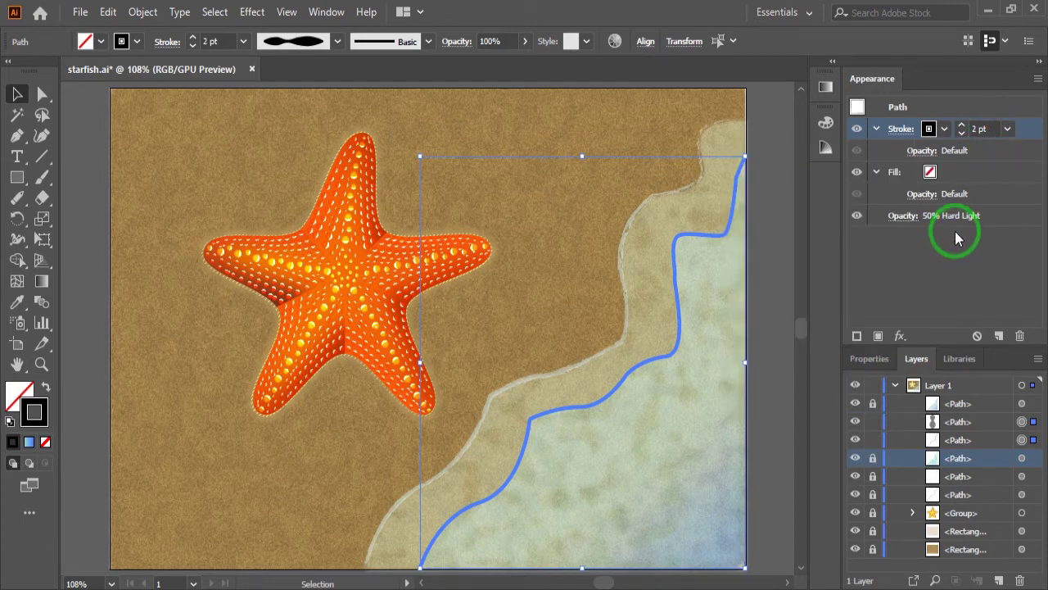
left_click(901, 336)
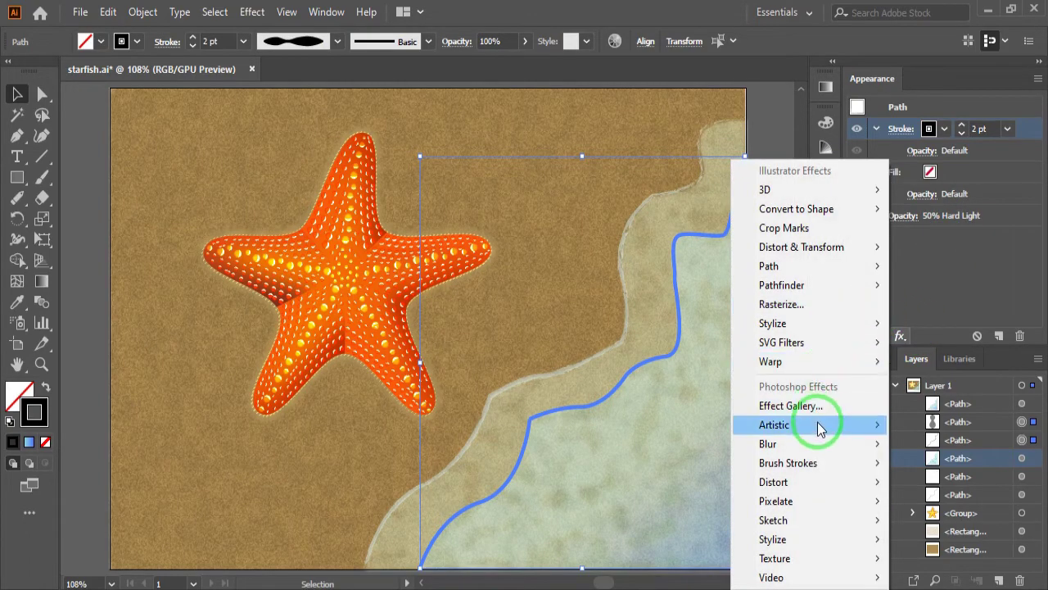
- Apply a 3-pixel Gaussian Blur to the shoreline stroke
mouse_move(768, 443)
left_click(905, 443)
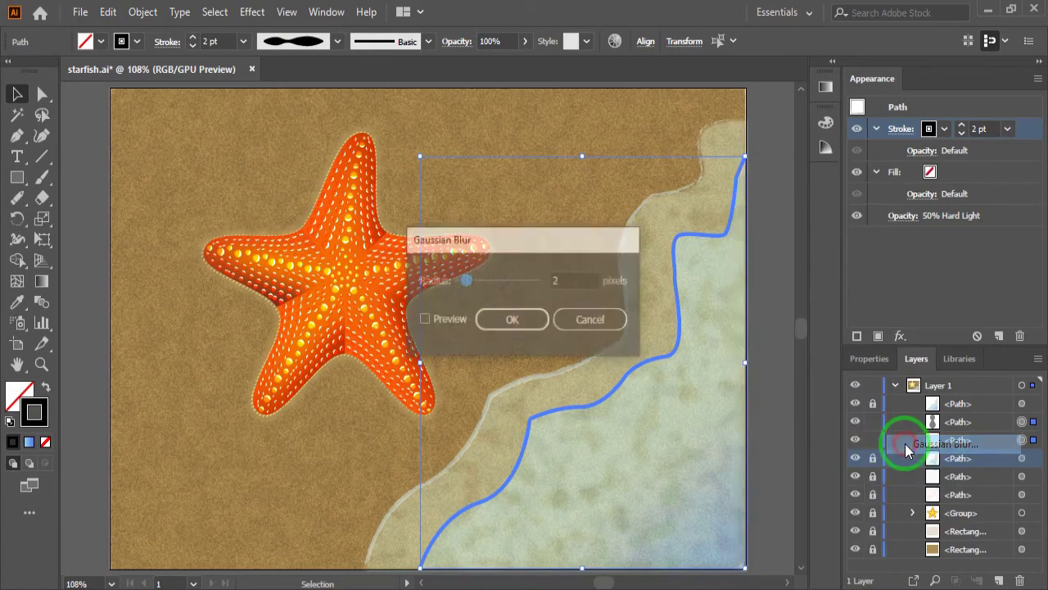
left_click(447, 323)
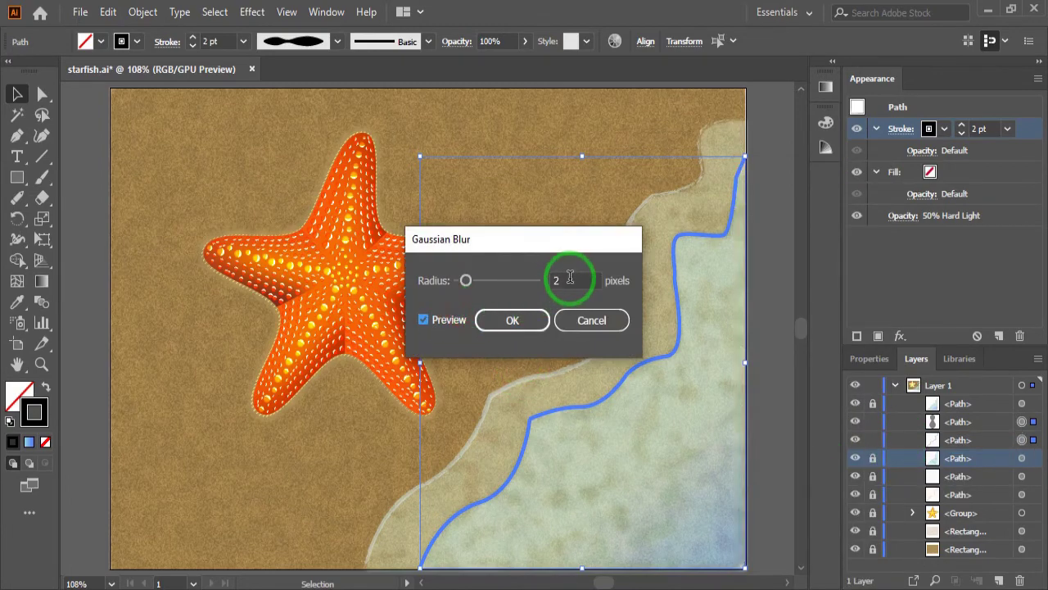
type("3")
left_click(537, 323)
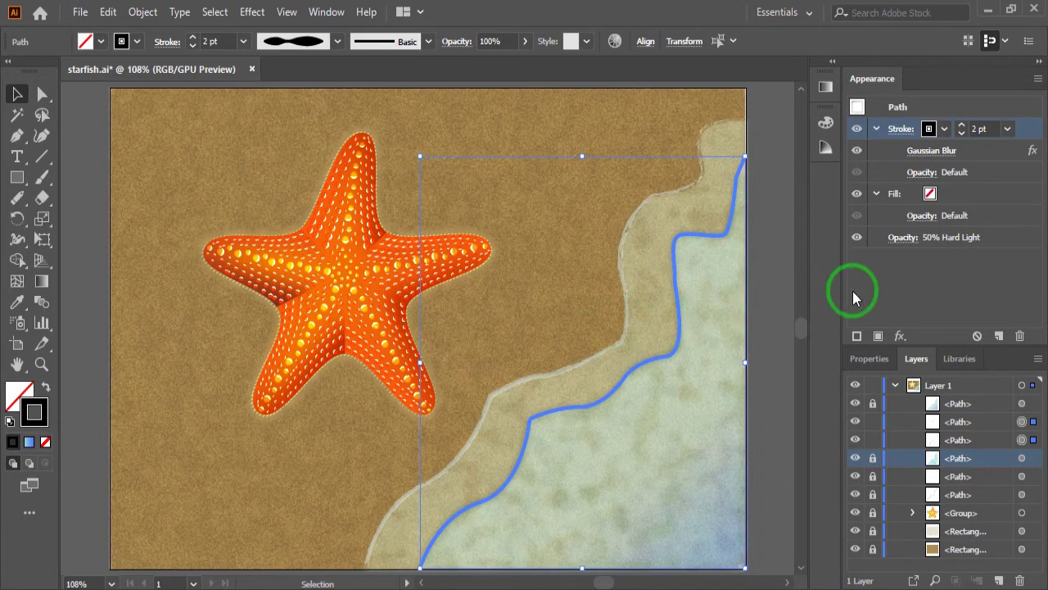
- Set the stroke's transparency to Normal blend mode at 40% opacity
left_click(904, 238)
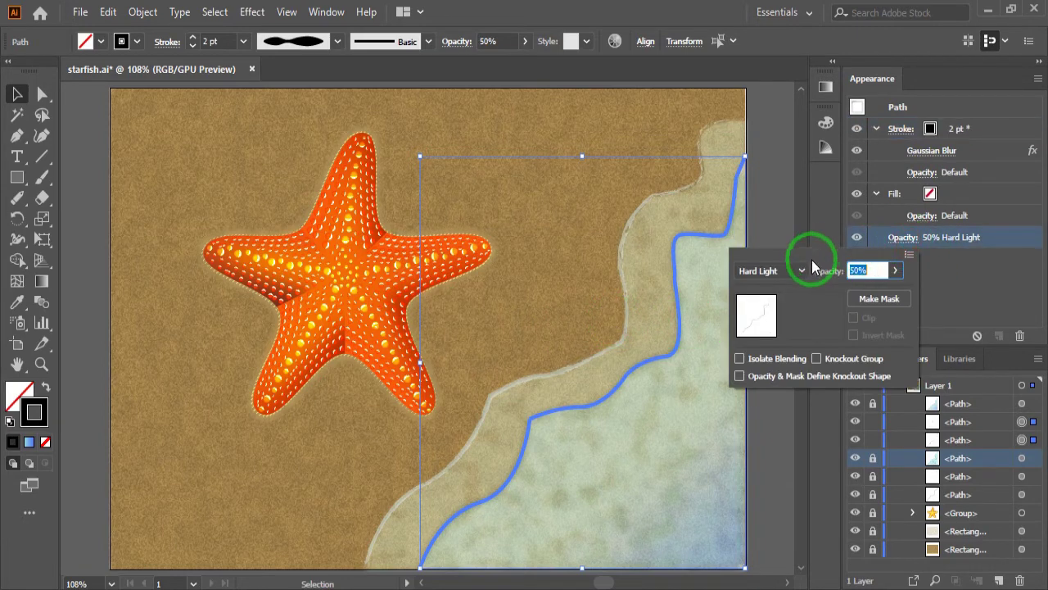
left_click(802, 271)
scroll(793, 295, "up", 1)
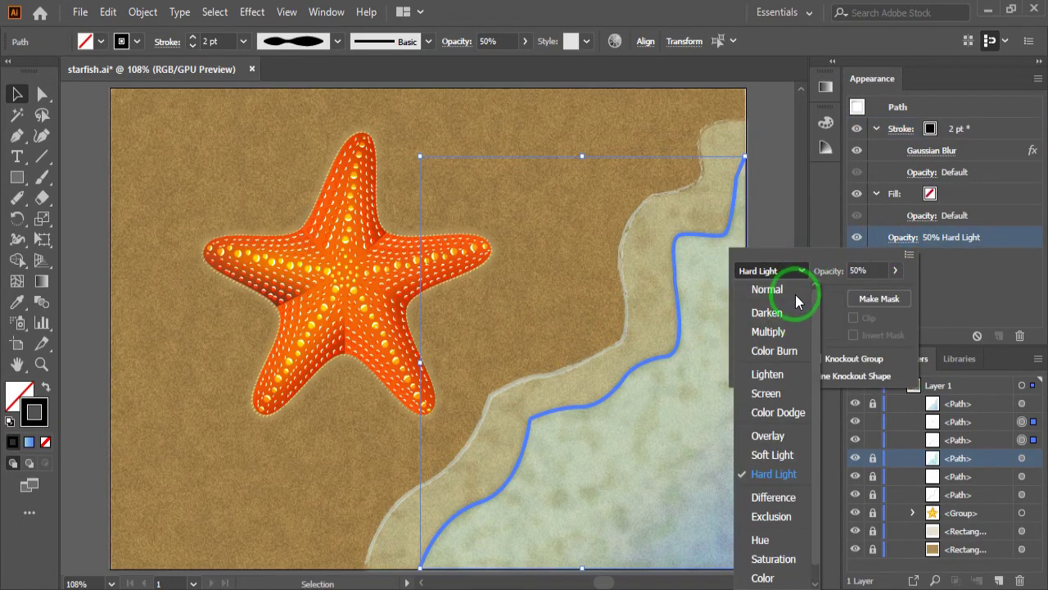
left_click(793, 296)
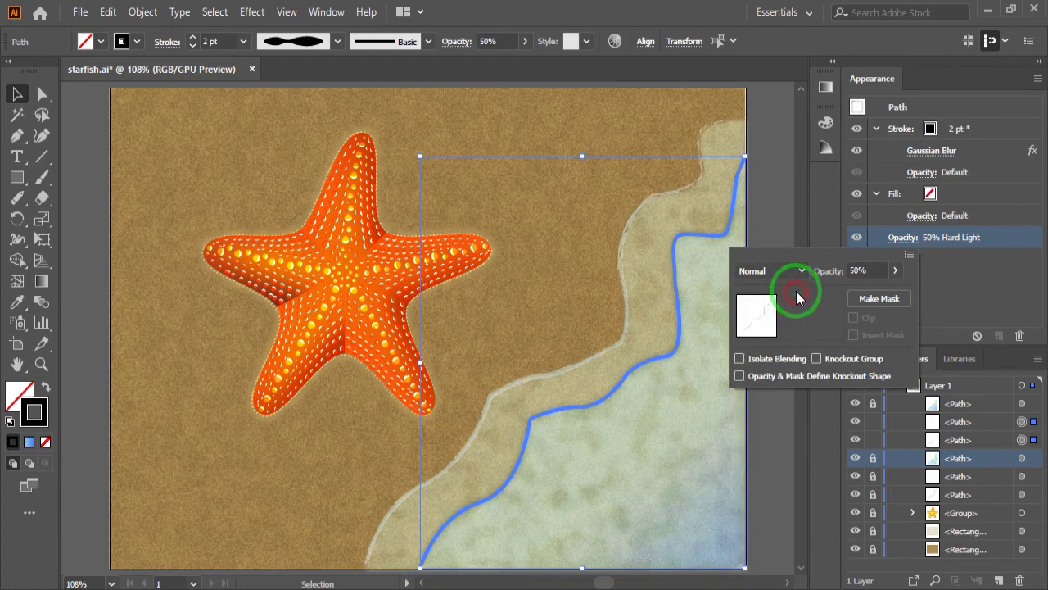
left_click(880, 271)
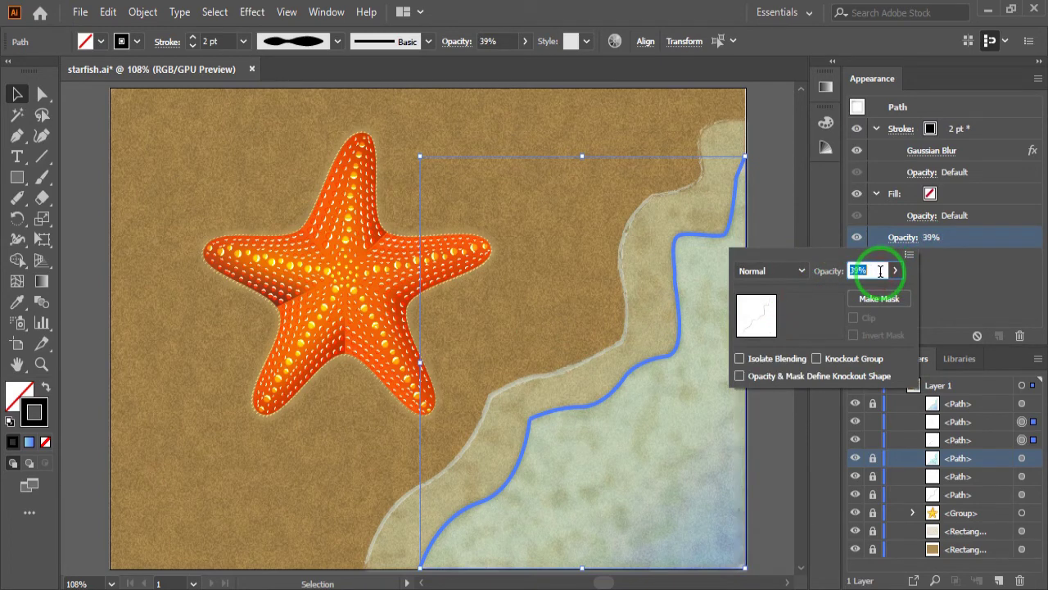
type("40")
left_click(952, 283)
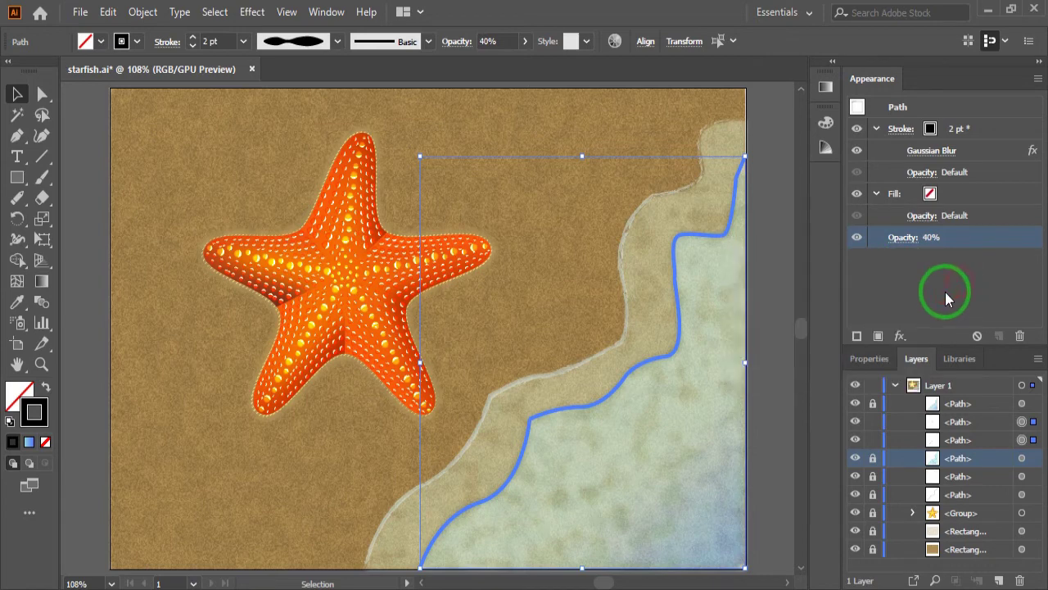
- Check the result, then lock the shoreline path and neighbouring path rows
left_click(380, 457)
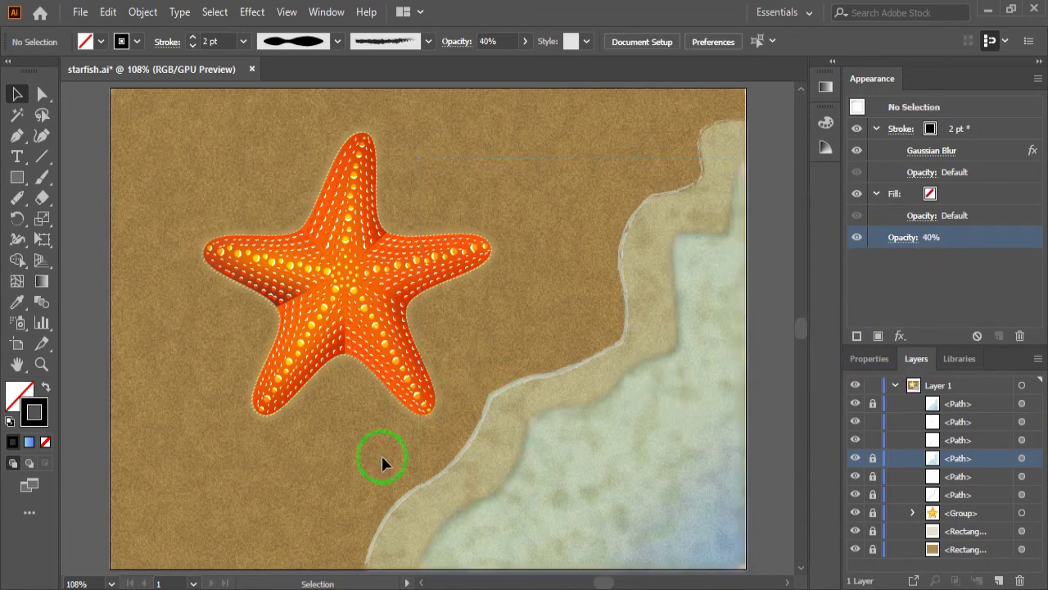
left_click(515, 461)
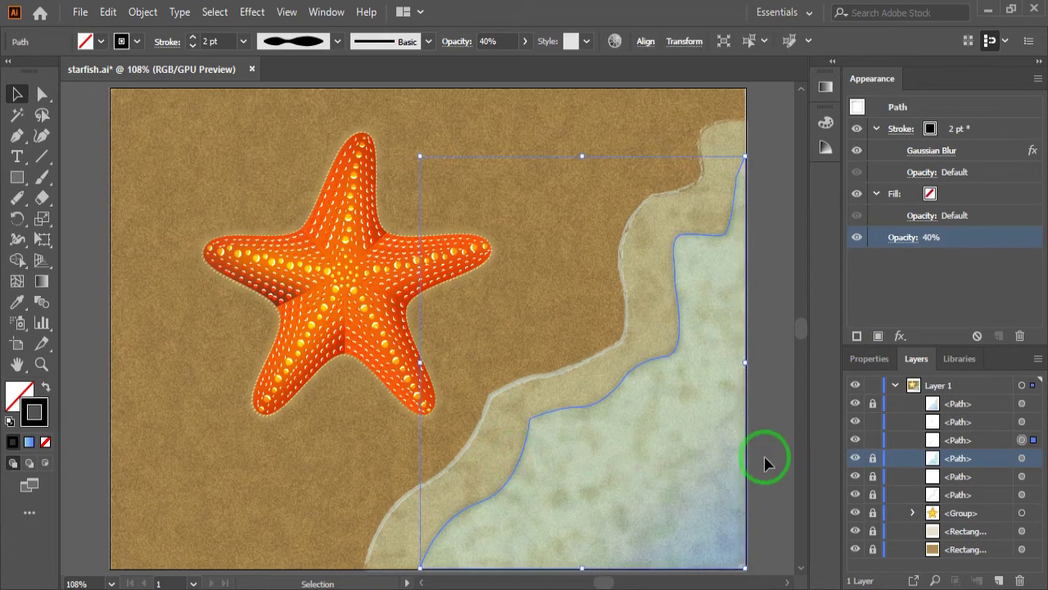
left_click(873, 440)
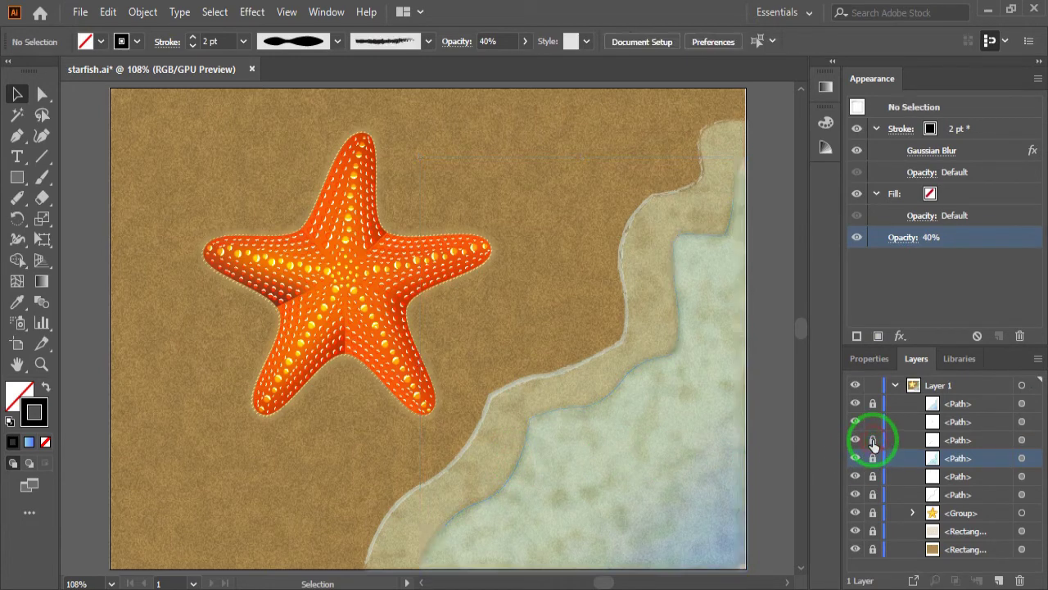
left_click_drag(872, 443, 874, 427)
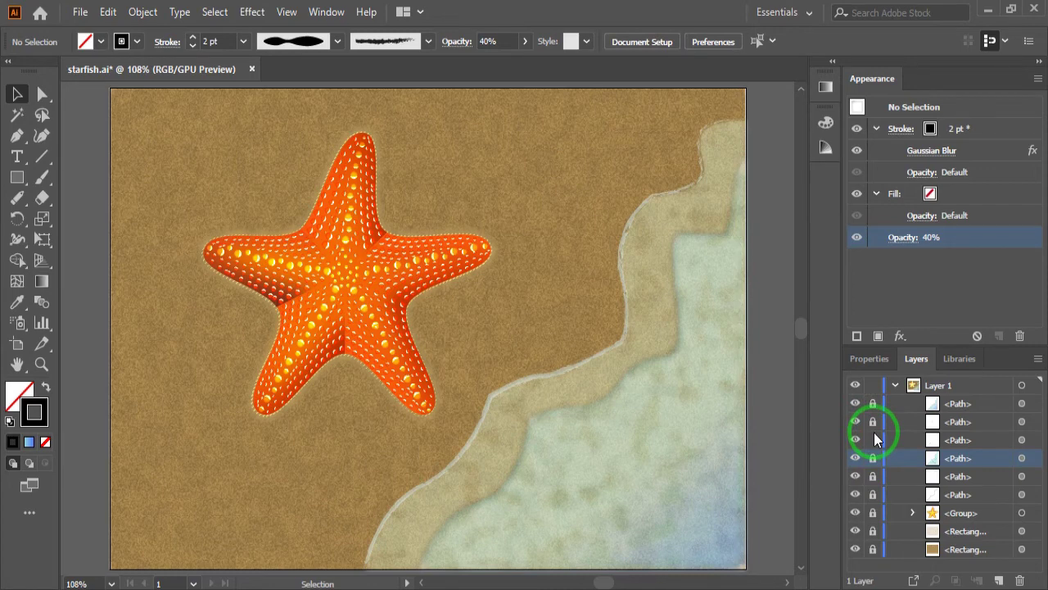
- Lock the last unlocked path row and switch to the Pen tool
left_click(873, 439)
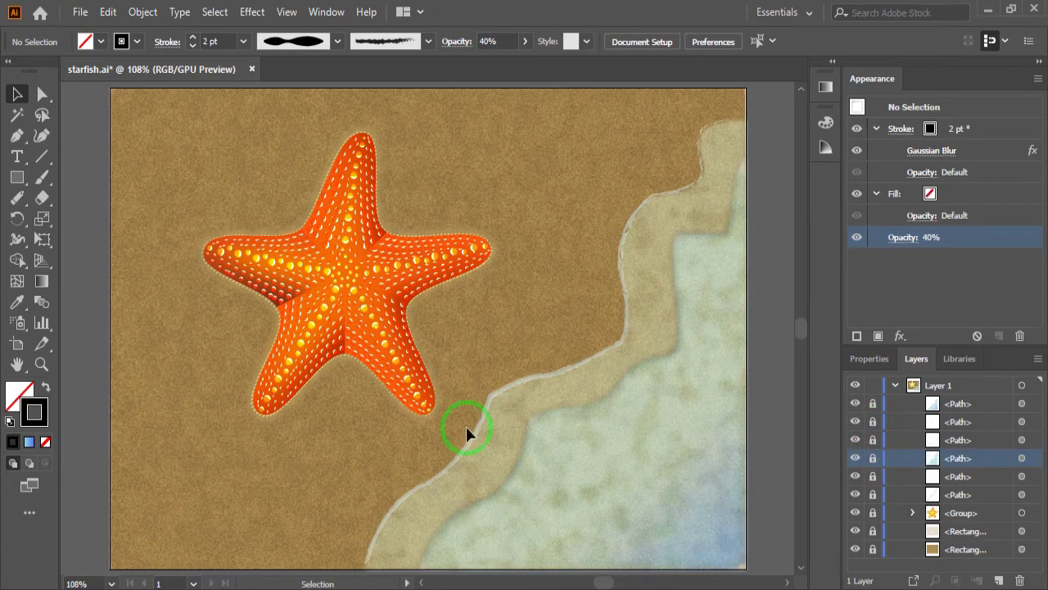
left_click(18, 95)
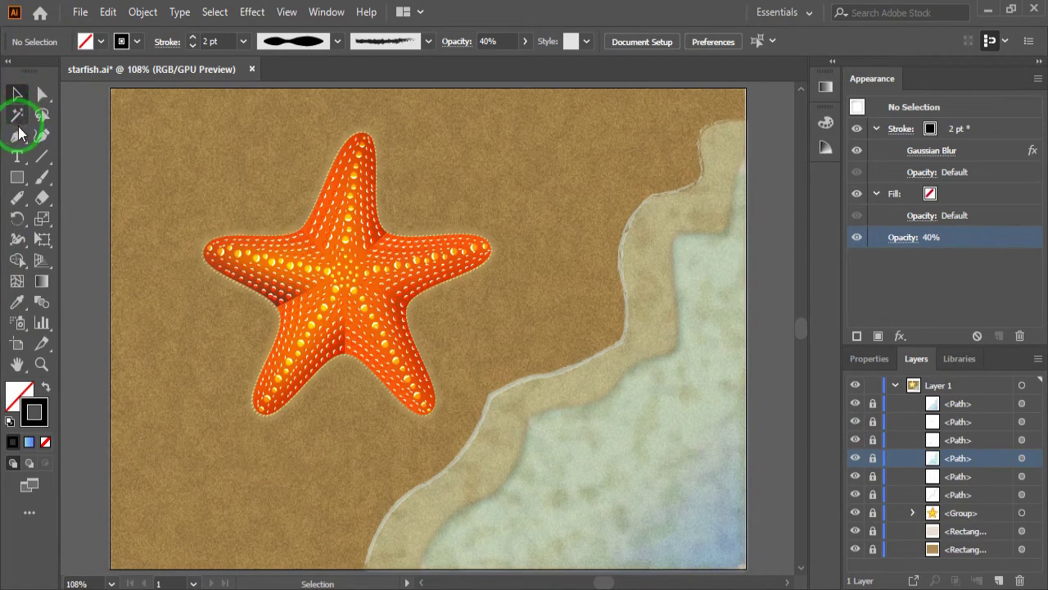
left_click(18, 135)
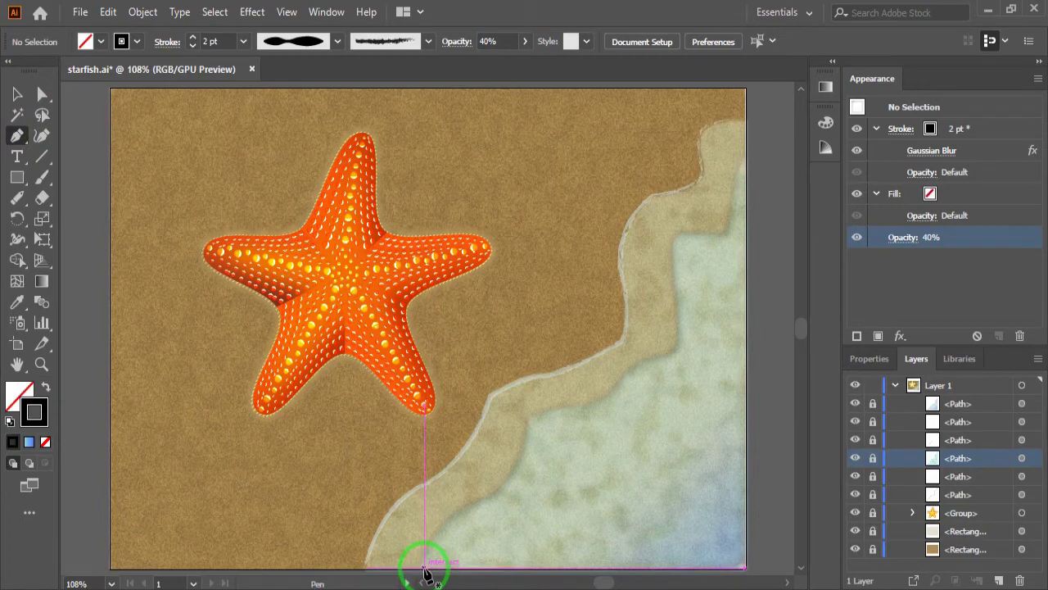
- Start the band path at the bottom edge with curved anchors along the water's edge
left_click_drag(424, 568, 461, 527)
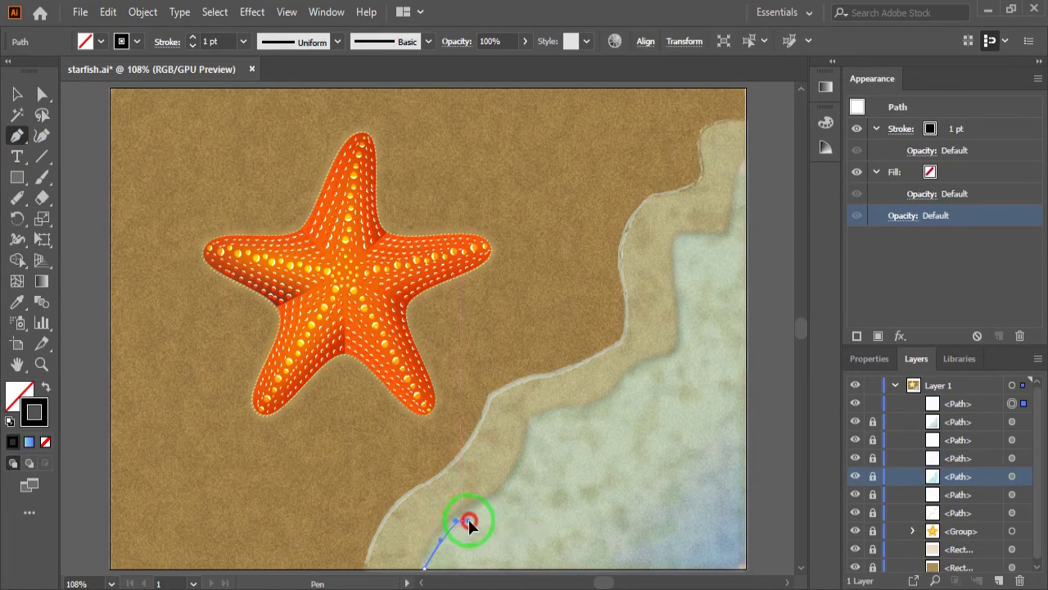
left_click_drag(469, 519, 483, 521)
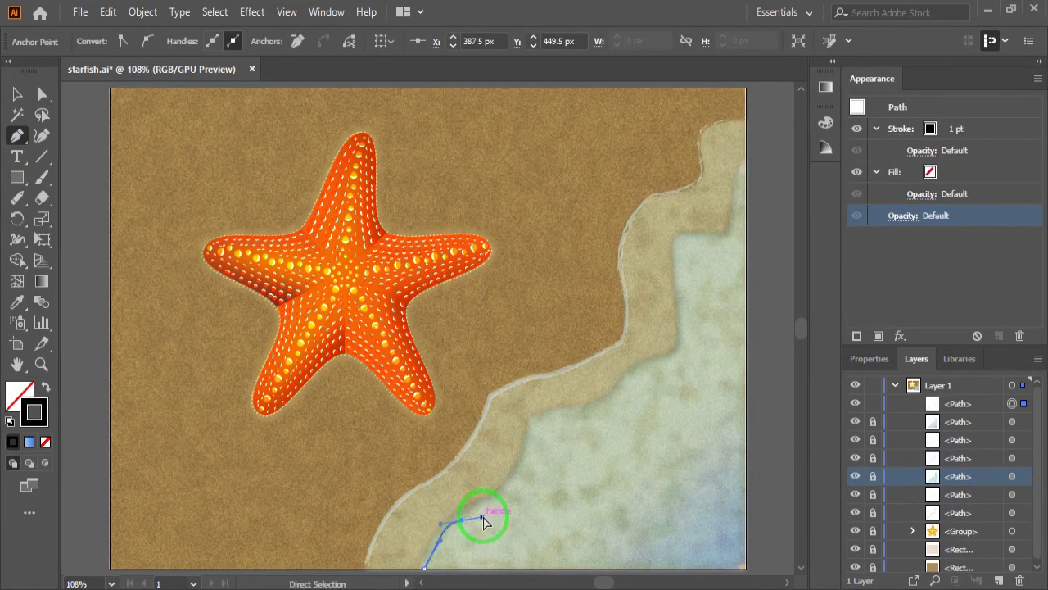
left_click(483, 522, "ctrl")
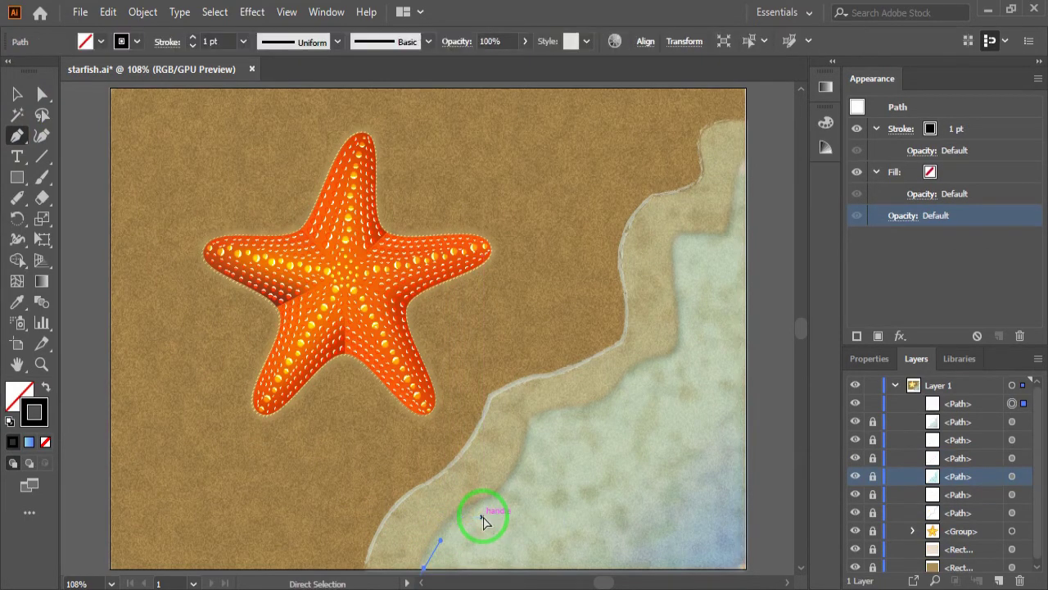
left_click(424, 567)
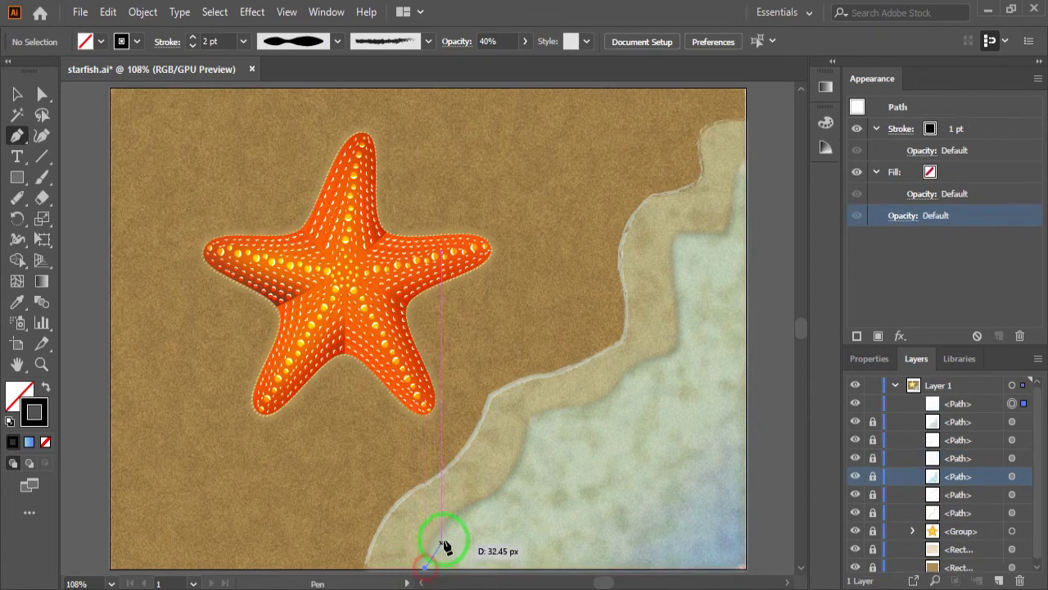
mouse_move(467, 515)
left_mouse_down()
mouse_move(481, 509)
mouse_move(461, 527)
mouse_move(494, 506)
left_mouse_up()
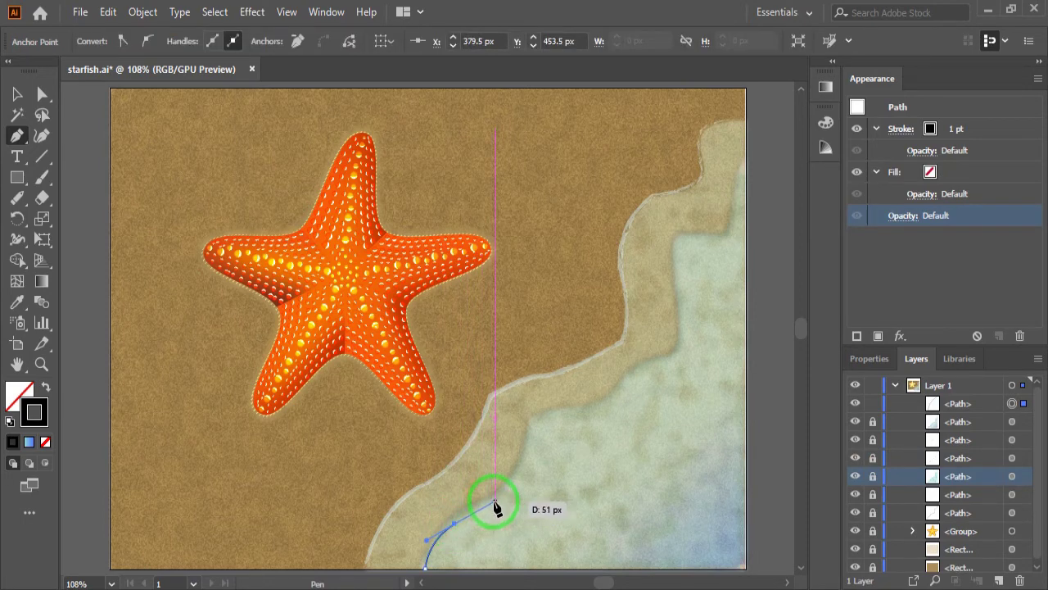
left_click_drag(496, 501, 533, 490)
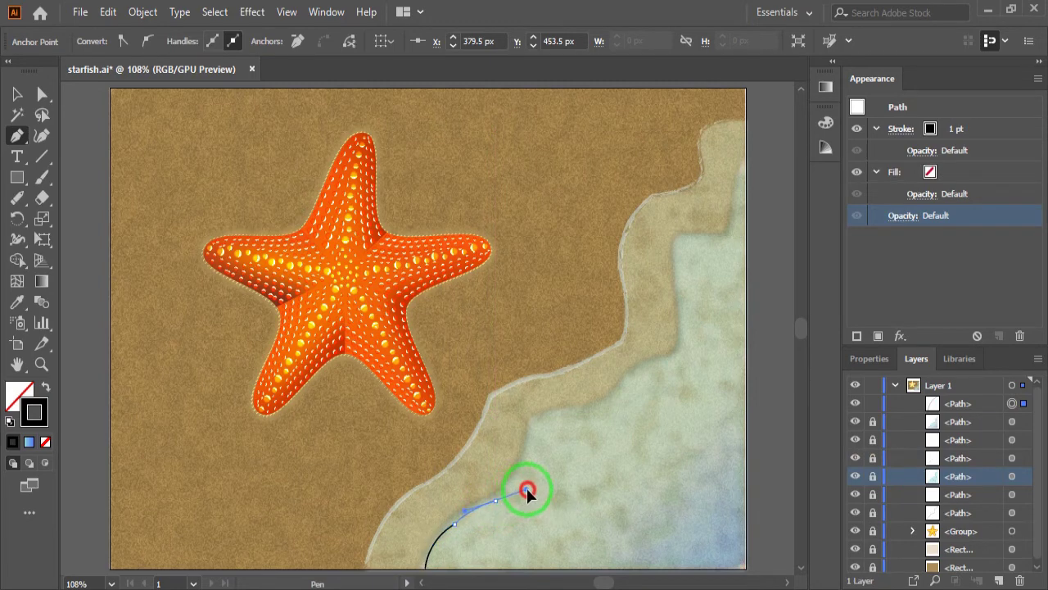
left_click_drag(534, 491, 497, 502)
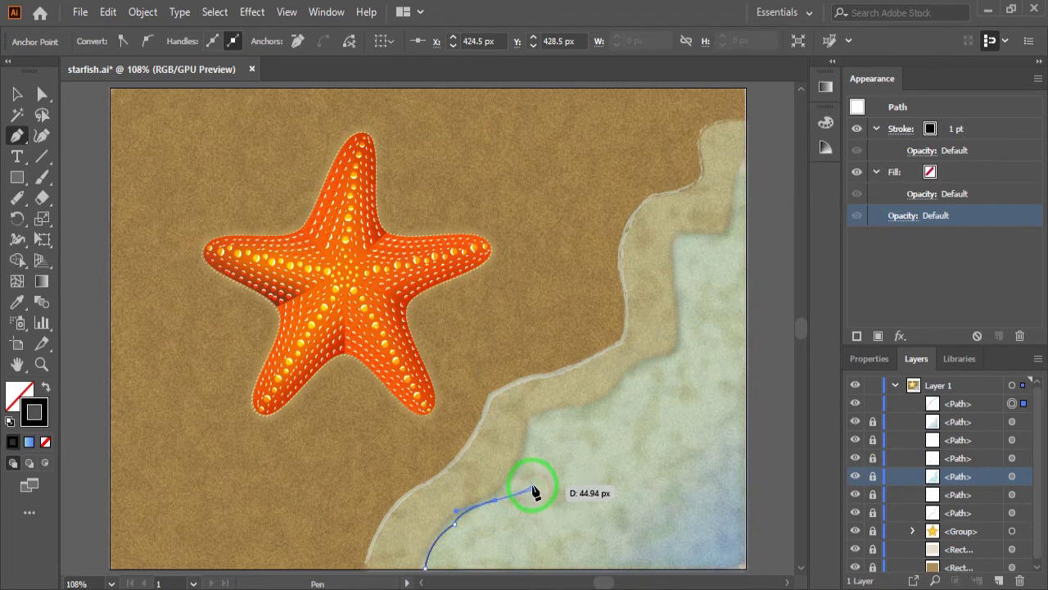
left_click(498, 502)
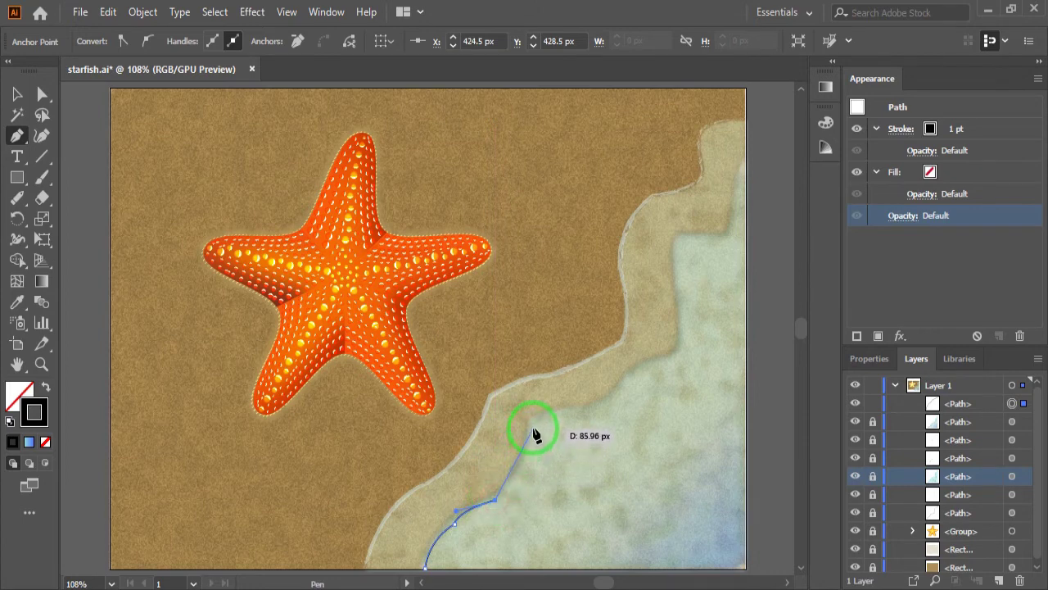
- Continue curved anchors up to the upper right shoreline and close the band at its first anchor
left_click_drag(534, 427, 539, 386)
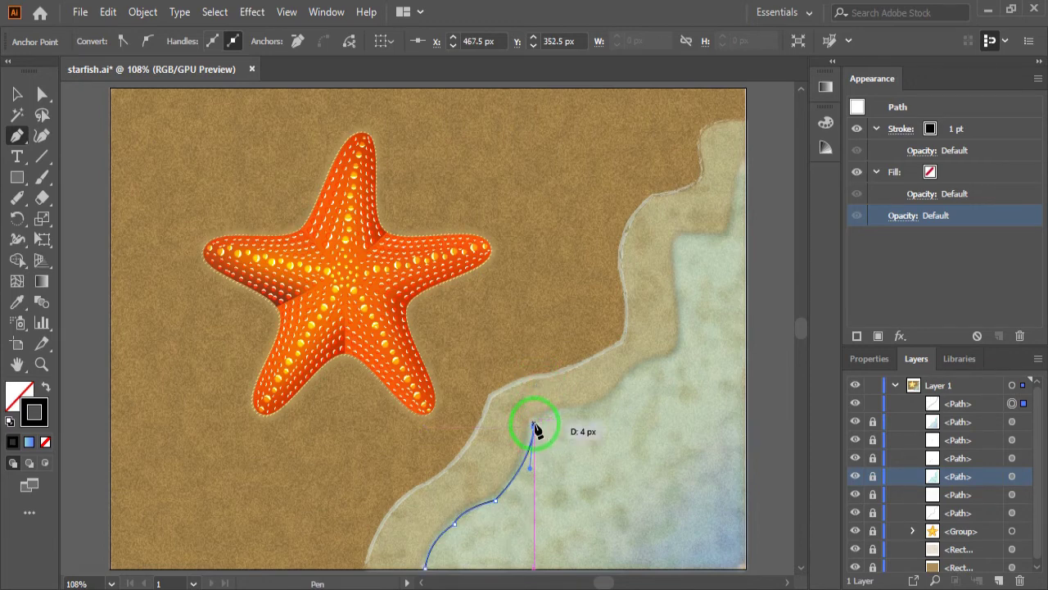
mouse_move(535, 427)
left_mouse_down()
mouse_move(563, 411)
mouse_move(587, 429)
mouse_move(612, 400)
left_mouse_up()
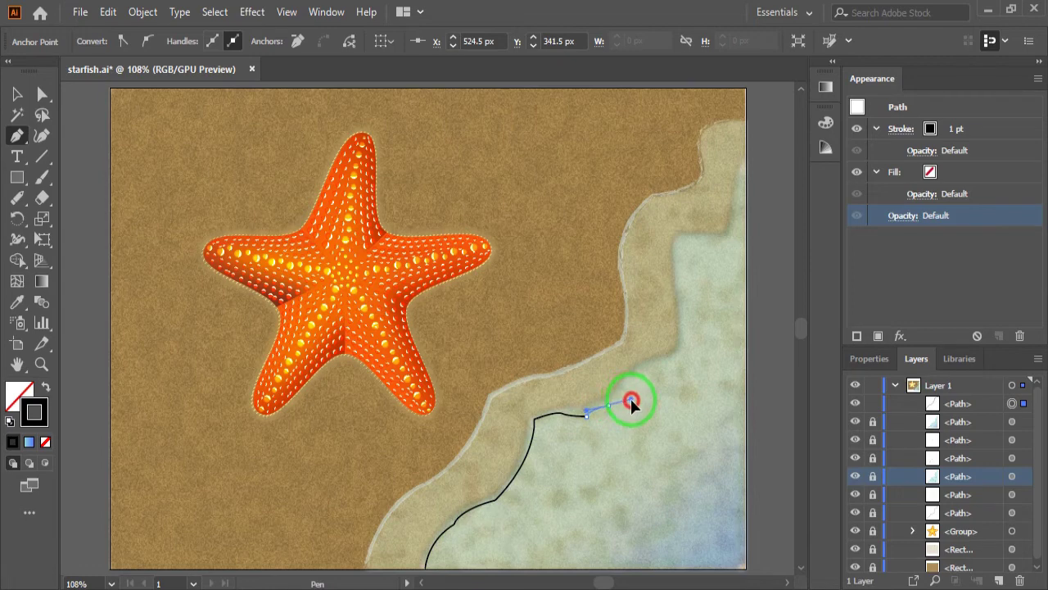
left_click_drag(632, 401, 612, 415)
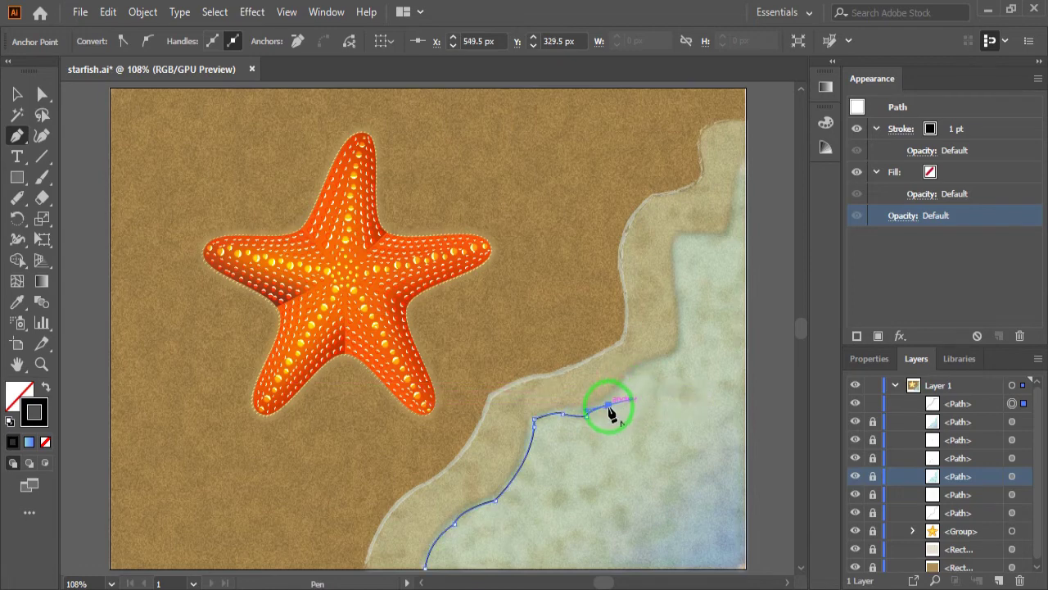
mouse_move(611, 415)
left_mouse_down()
mouse_move(632, 375)
mouse_move(698, 359)
mouse_move(683, 361)
mouse_move(678, 253)
left_mouse_up()
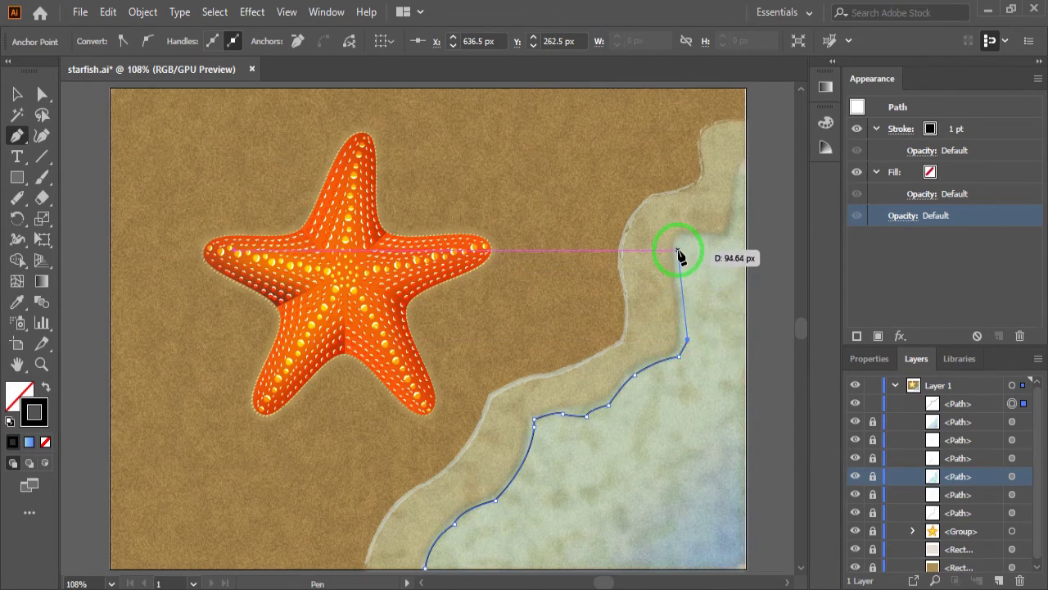
mouse_move(678, 252)
left_mouse_down()
mouse_move(727, 246)
mouse_move(746, 174)
left_mouse_up()
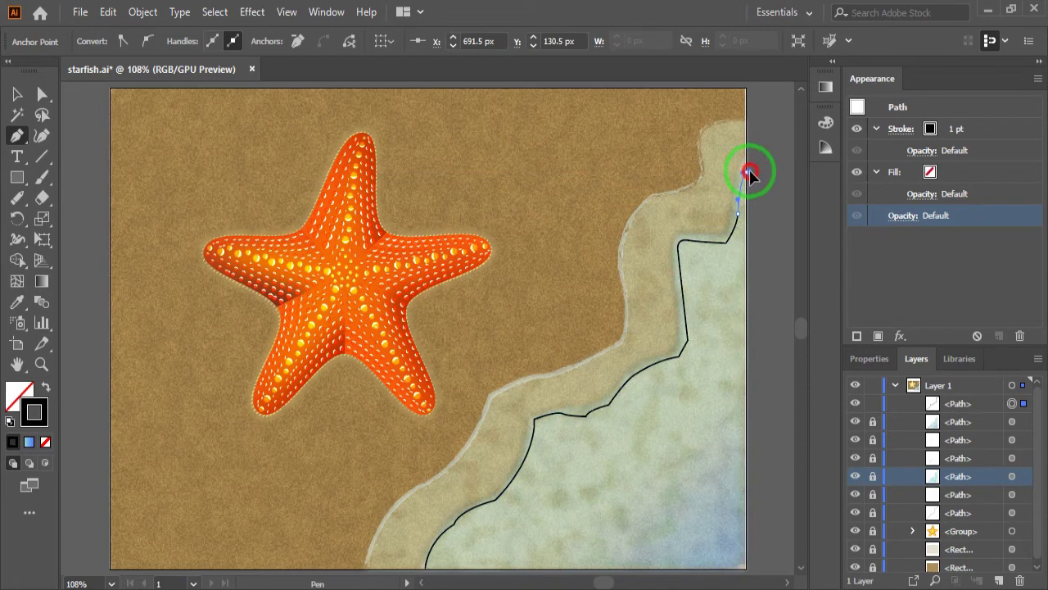
mouse_move(751, 174)
left_mouse_down()
mouse_move(745, 263)
mouse_move(723, 293)
mouse_move(714, 288)
mouse_move(713, 345)
mouse_move(623, 439)
mouse_move(609, 435)
mouse_move(545, 480)
mouse_move(548, 509)
mouse_move(529, 516)
left_mouse_up()
mouse_move(495, 500)
left_mouse_down()
mouse_move(495, 528)
mouse_move(477, 531)
mouse_move(469, 571)
left_mouse_up()
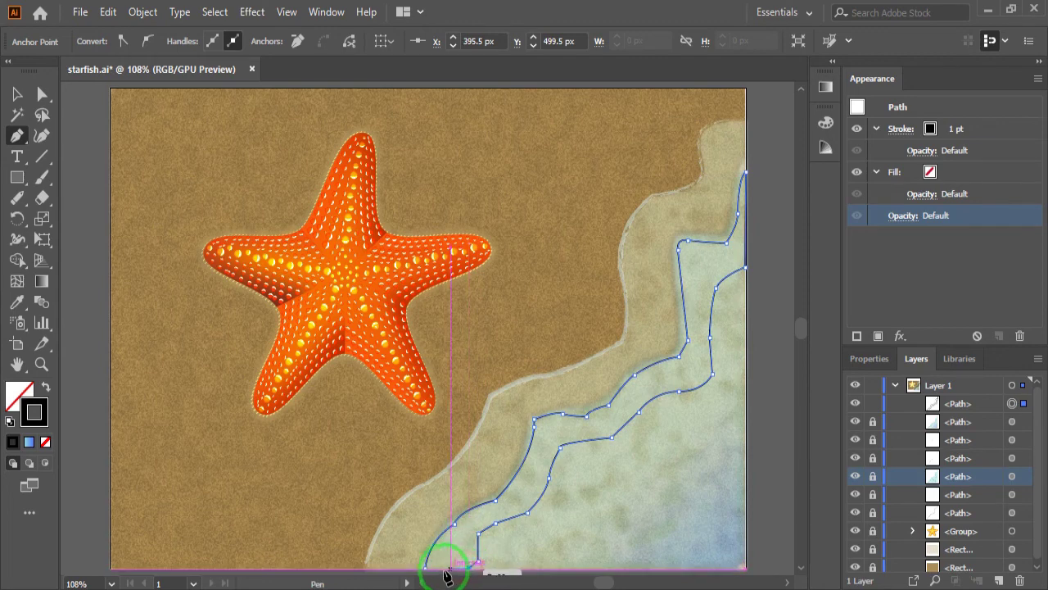
left_click(427, 566)
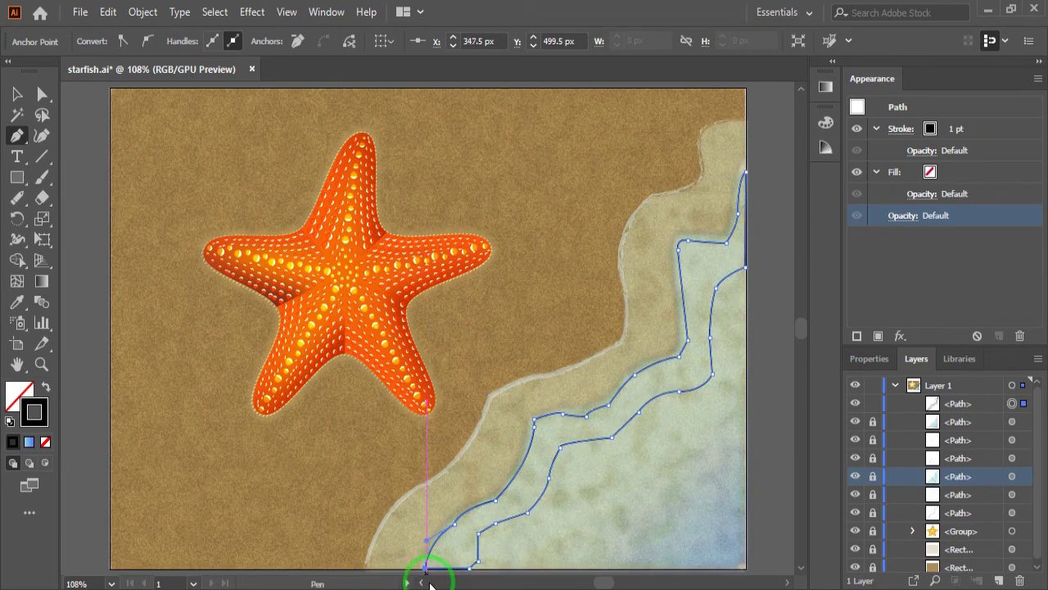
left_click(16, 94)
left_click(495, 467)
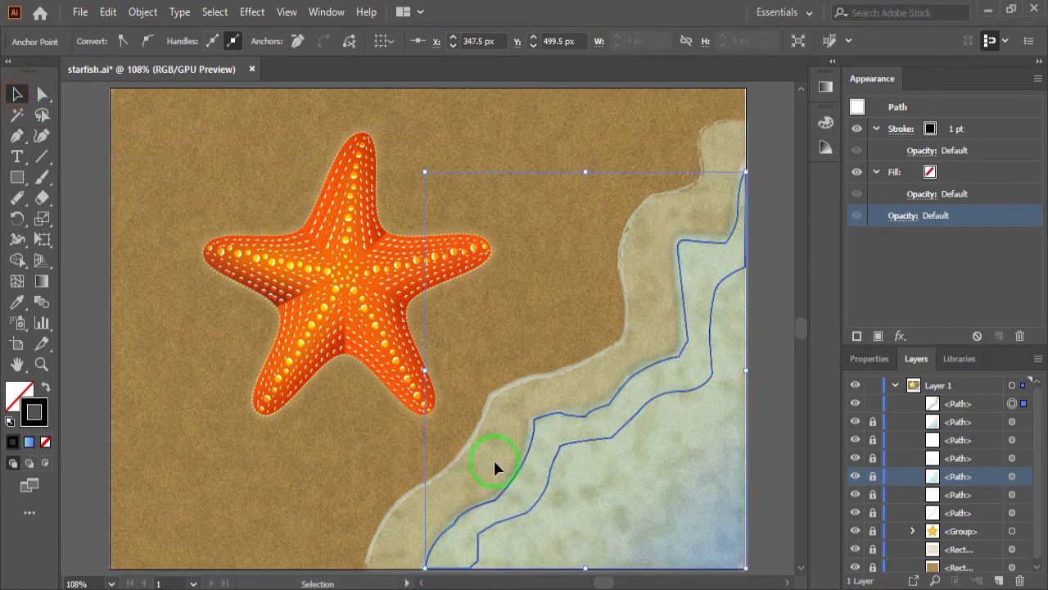
- Nudge the wavy band slightly up and left with the arrow keys
left_click(571, 445)
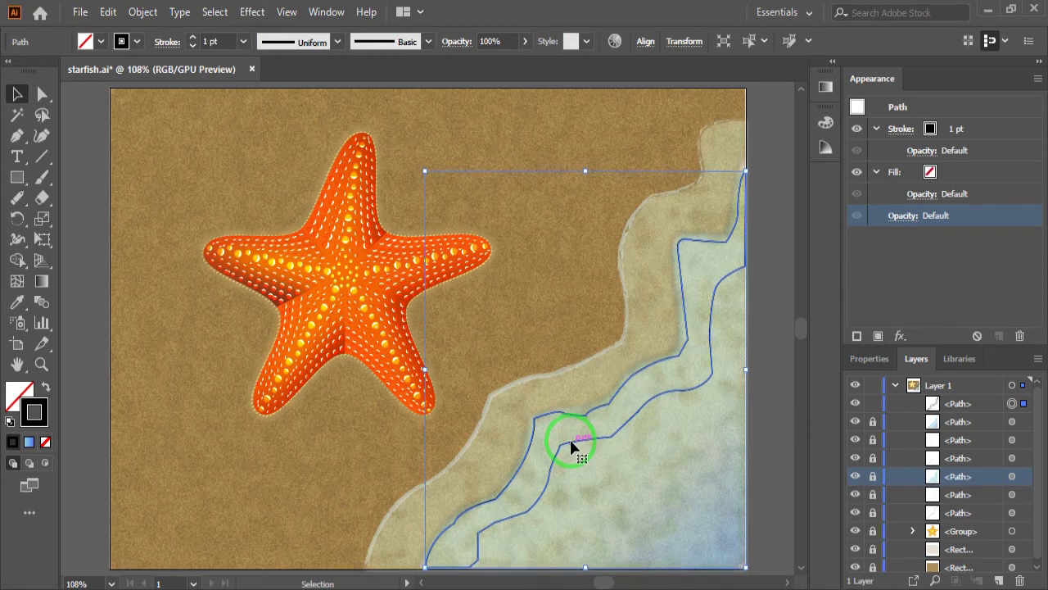
key("Left")
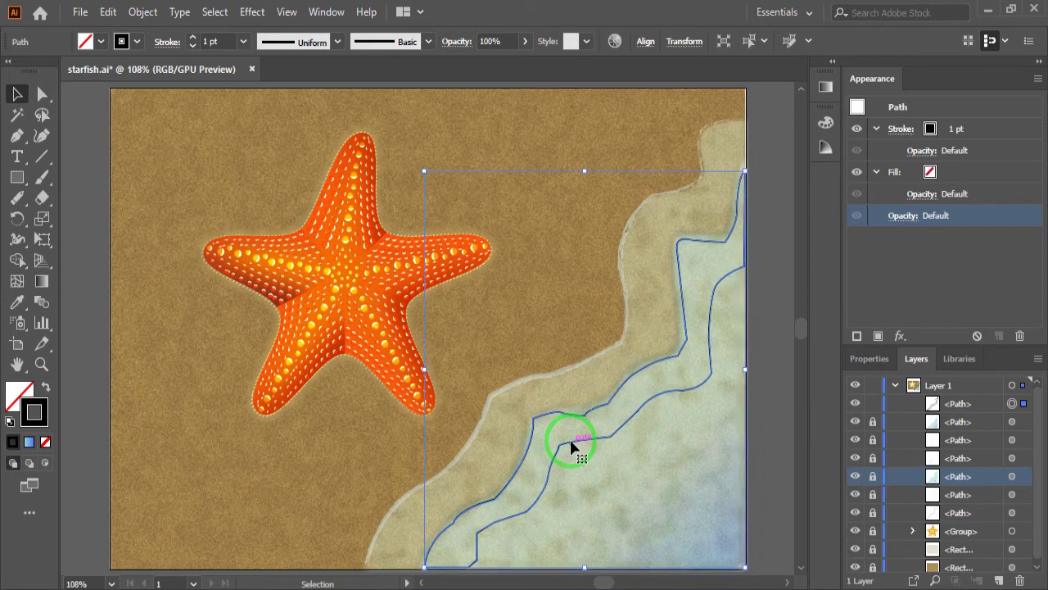
key("Up")
key("Up")
key("Left")
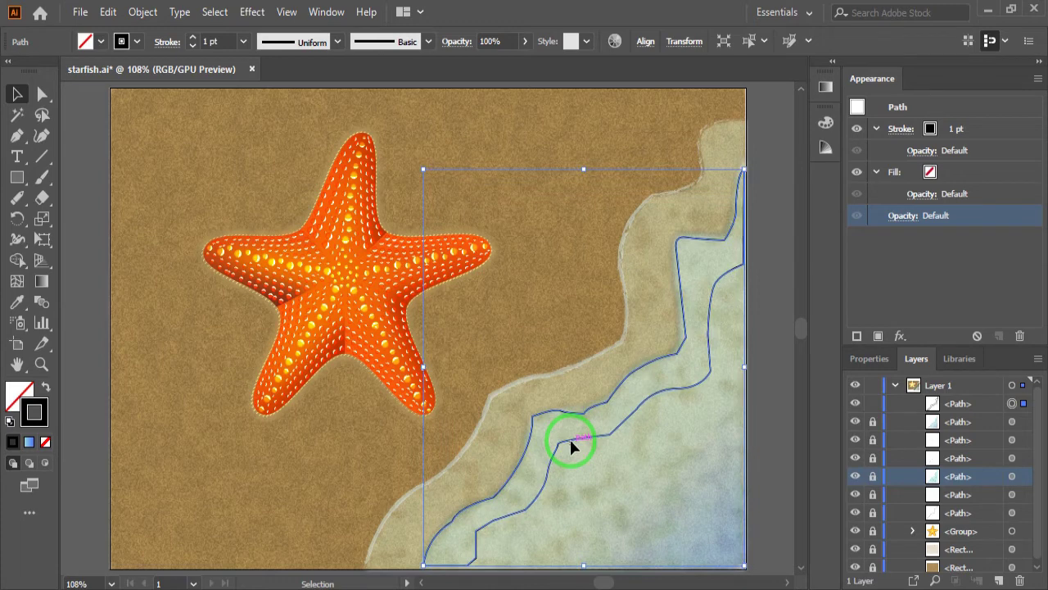
key("Right")
key("Right")
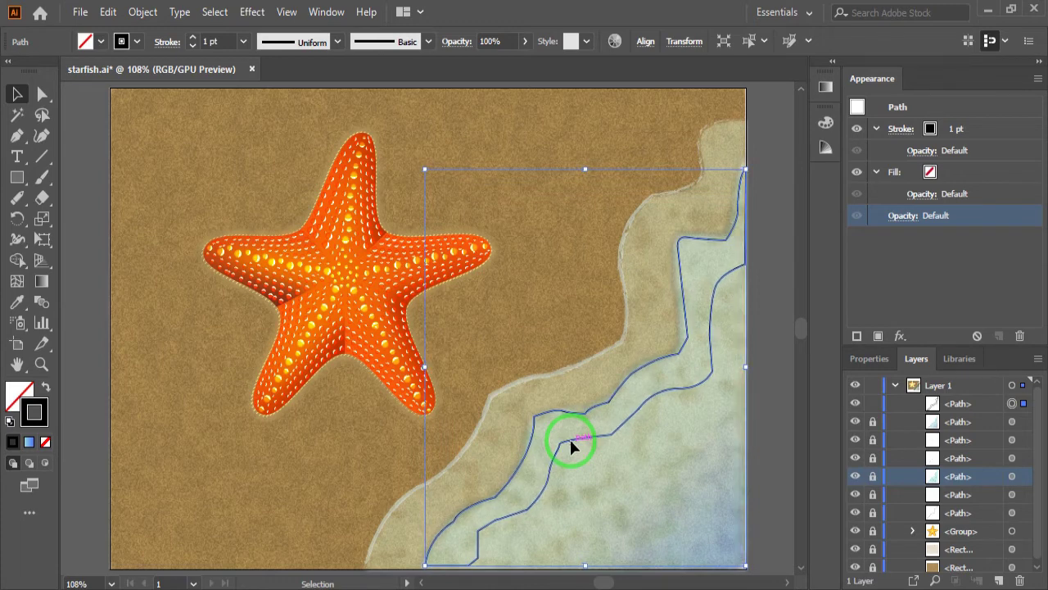
key("Left")
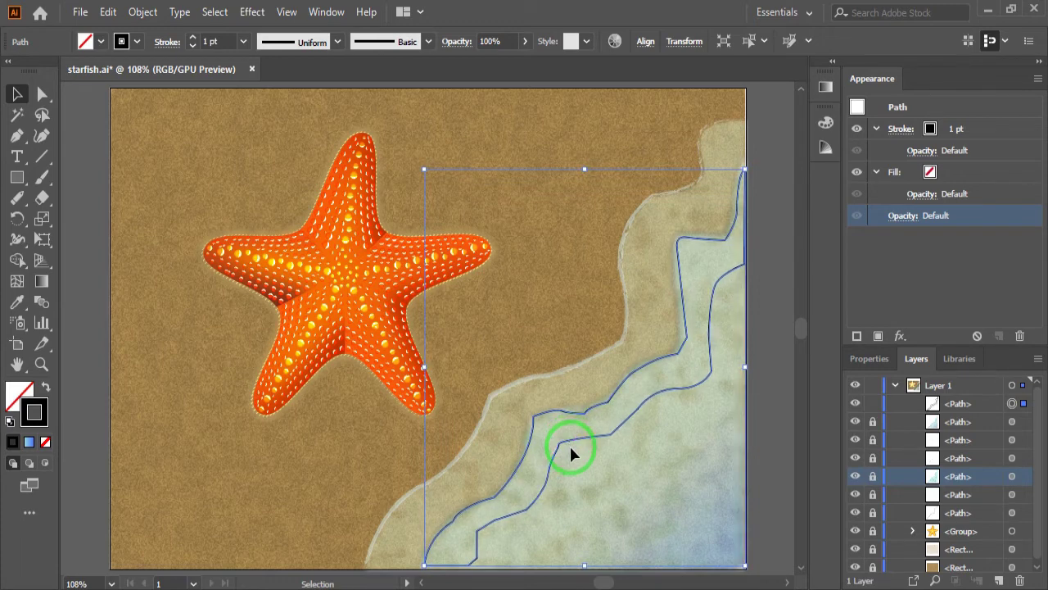
- Stretch the band's bottom a few pixels down to the artboard edge
left_click_drag(585, 563, 585, 566)
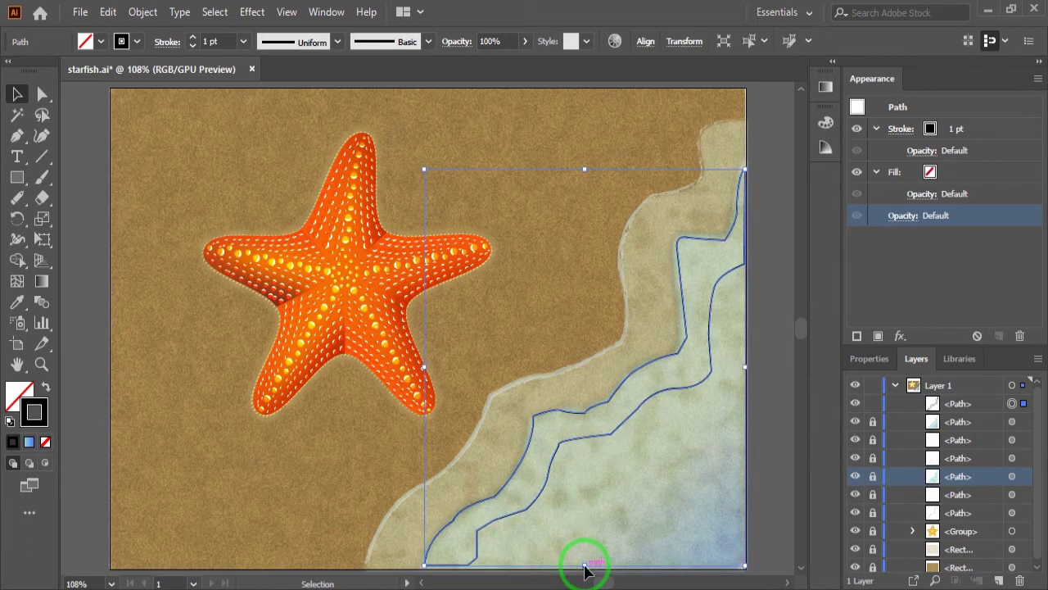
left_click_drag(585, 564, 586, 567)
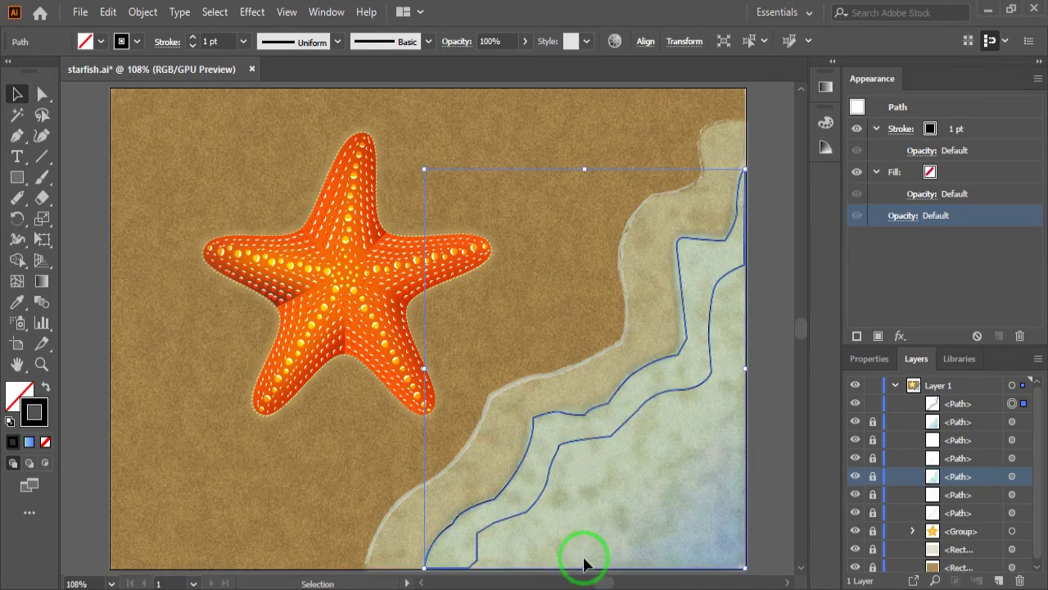
left_click(751, 424)
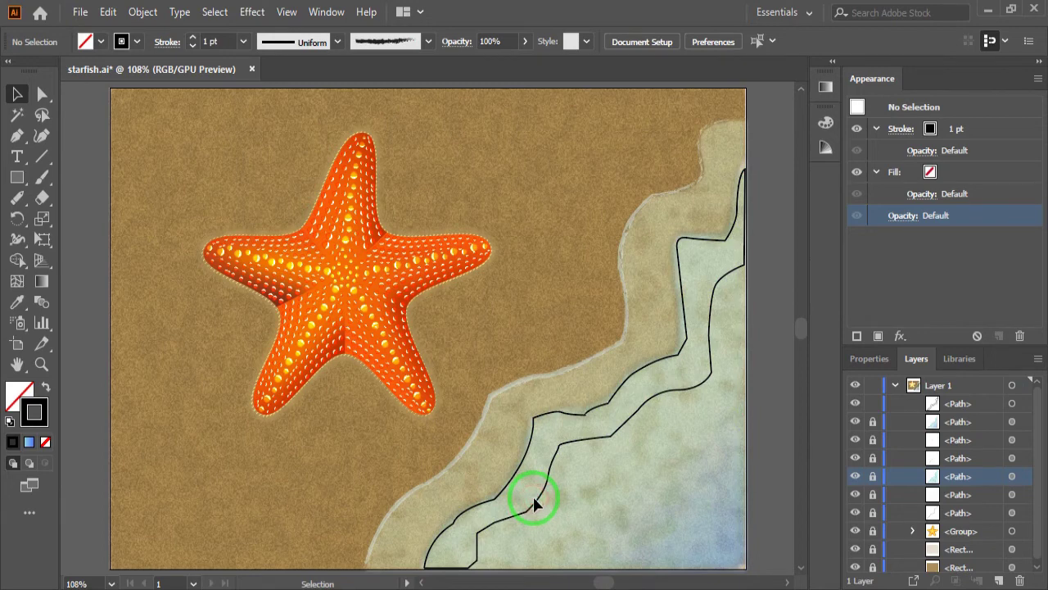
left_click(560, 444)
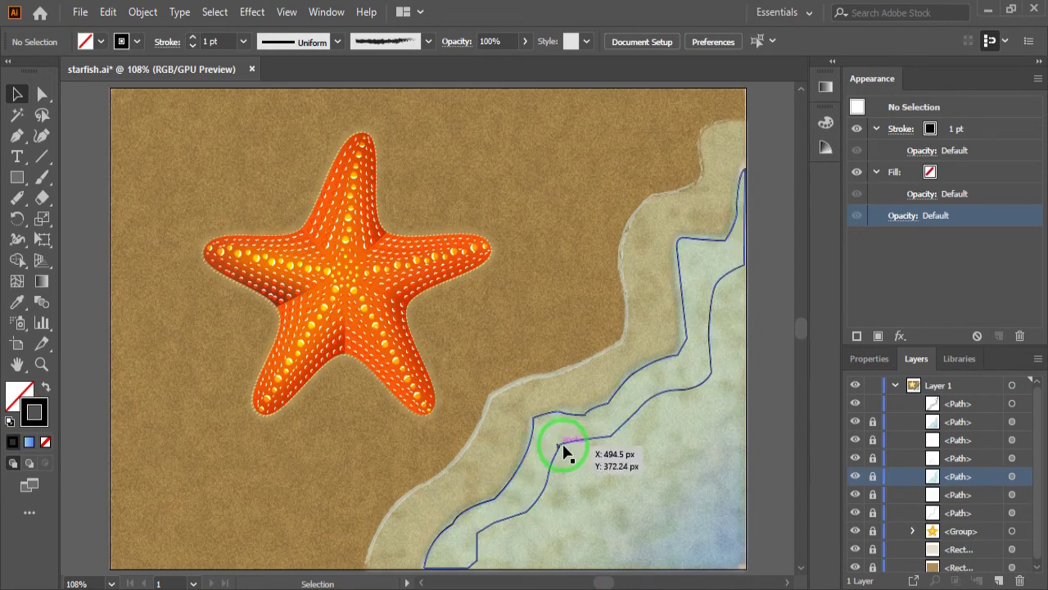
- Remove the wavy band's stroke by setting it to None
left_click(929, 129)
left_click(770, 158)
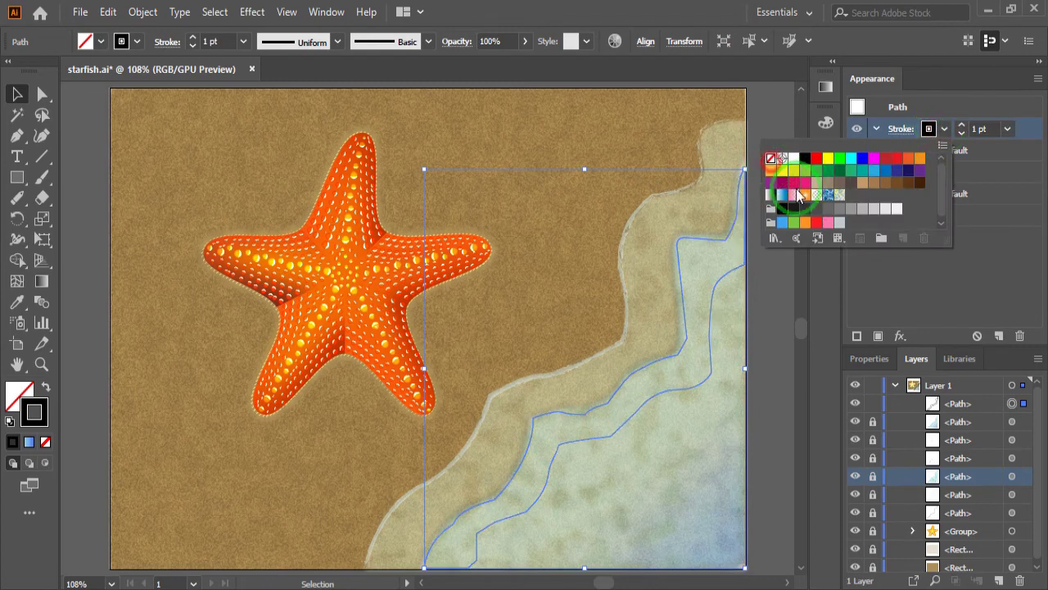
left_click(900, 280)
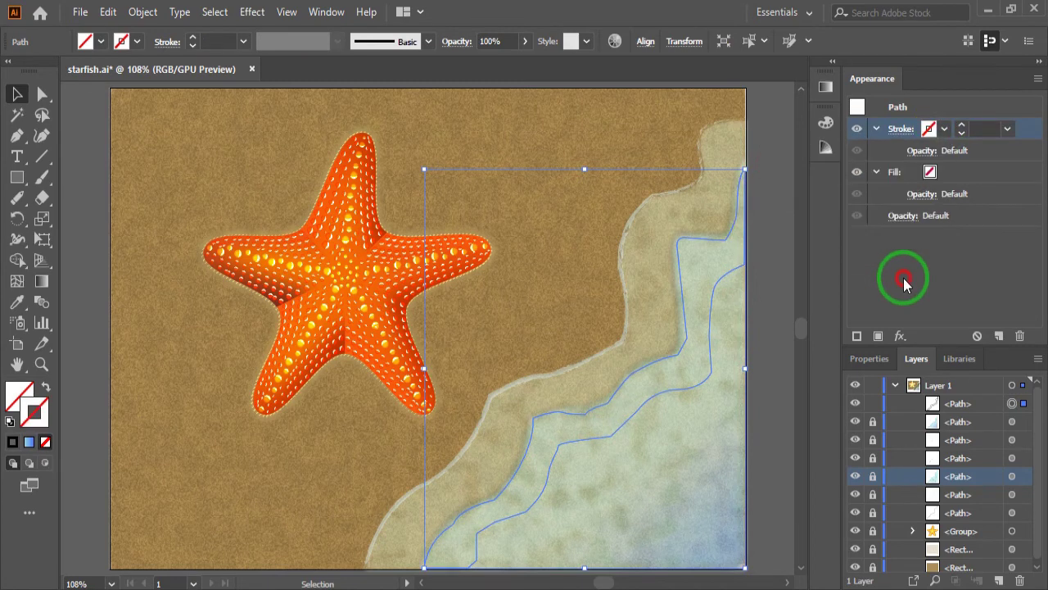
- Fill the band with near-white hex F1F2F2
left_click(942, 175)
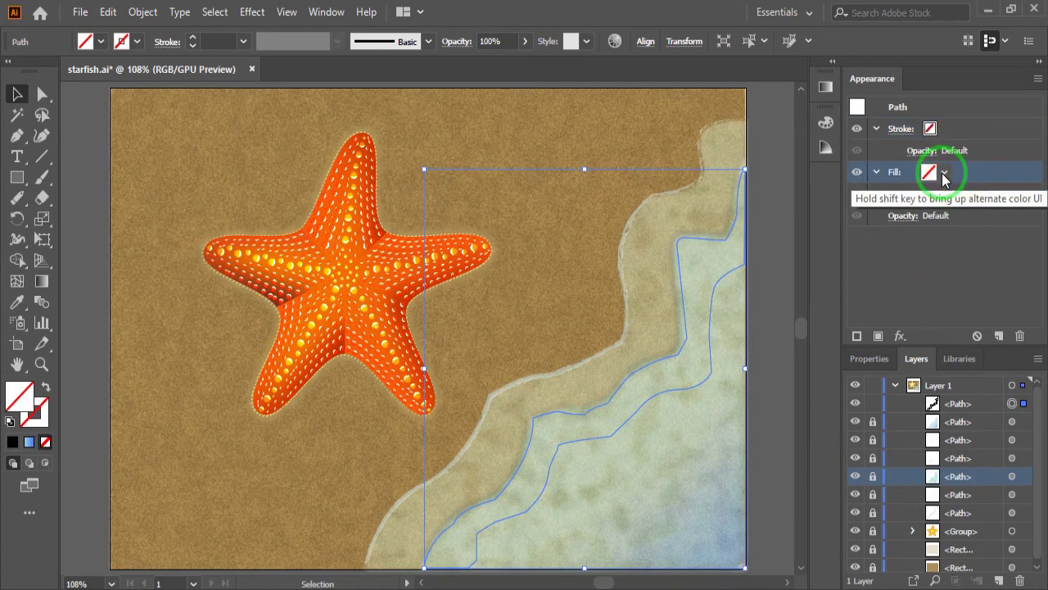
double_click(16, 397)
double_click(614, 403)
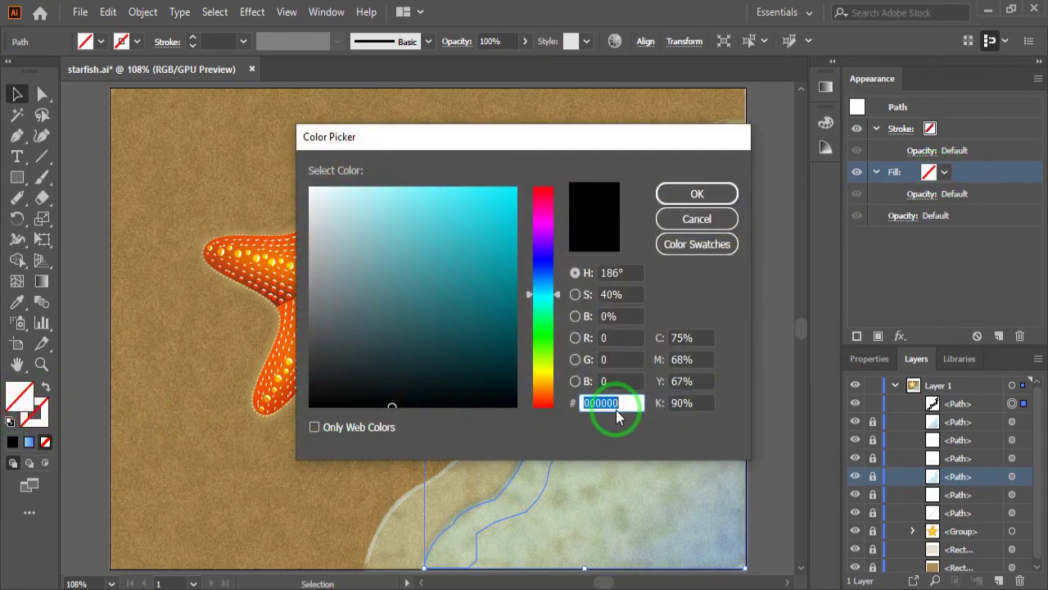
type("F1F2F2")
left_click(702, 193)
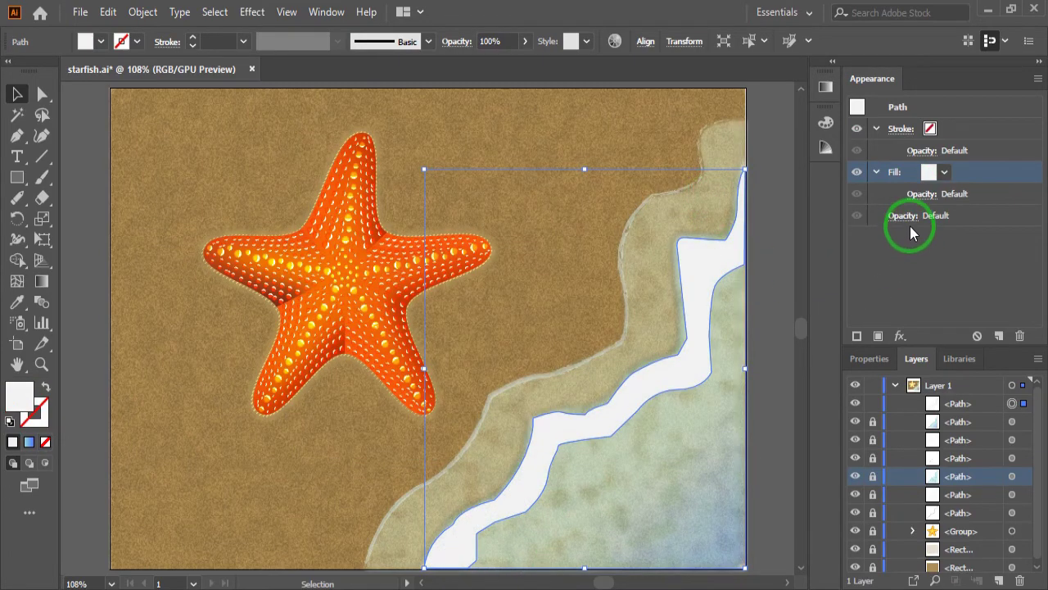
- Apply a 5-pixel Gaussian Blur to the white band
left_click(900, 336)
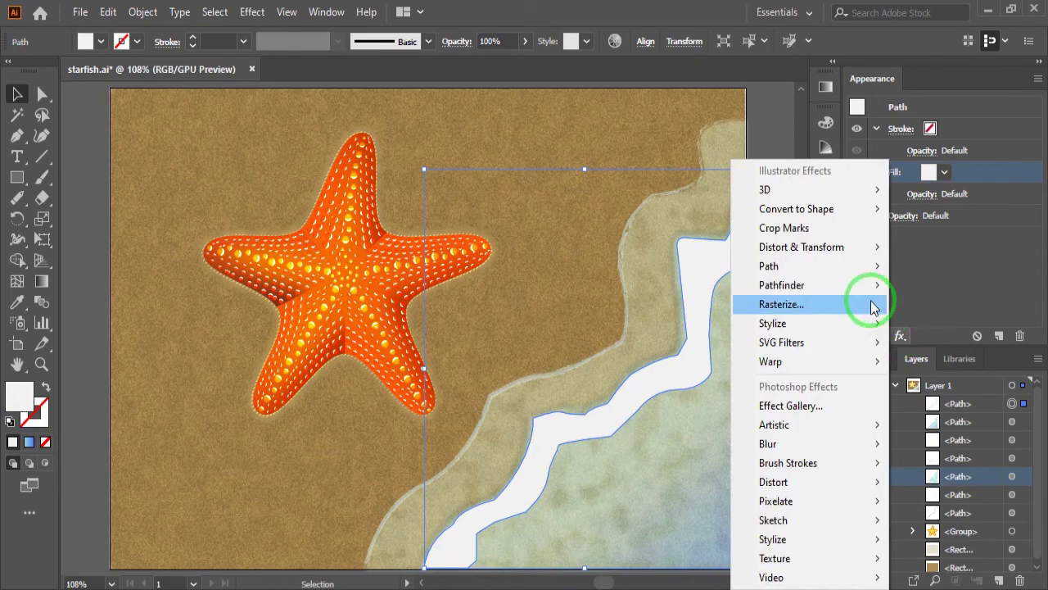
mouse_move(811, 443)
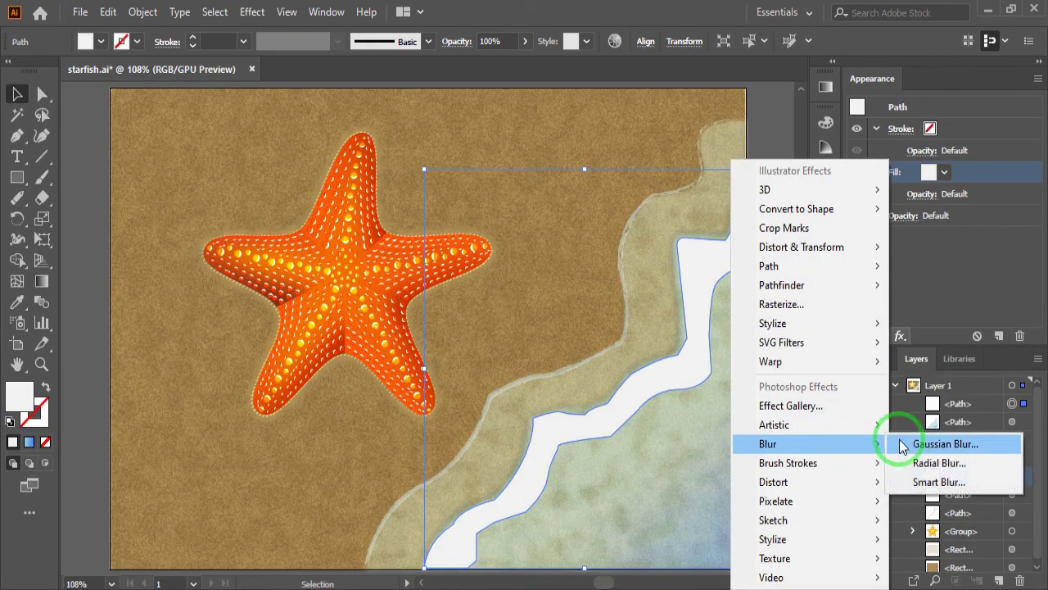
left_click(902, 443)
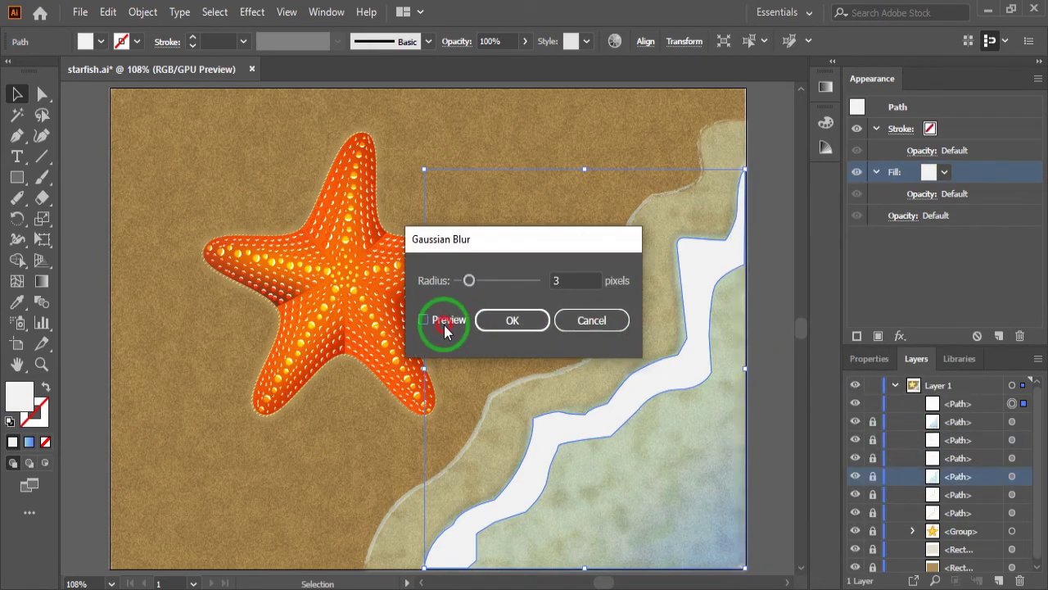
left_click(444, 326)
double_click(557, 281)
type("1")
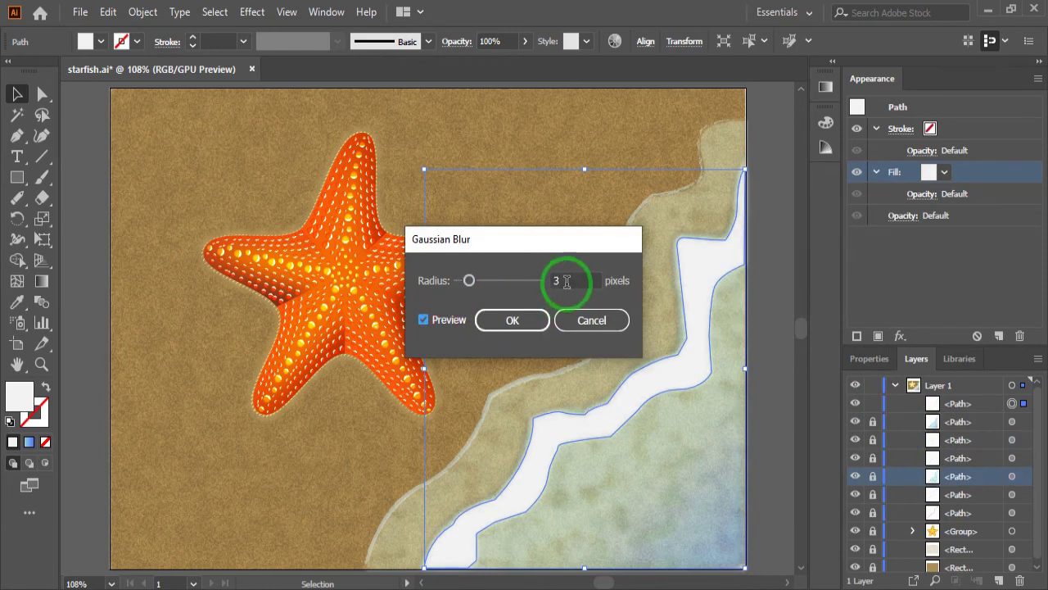
type("6")
left_click(539, 324)
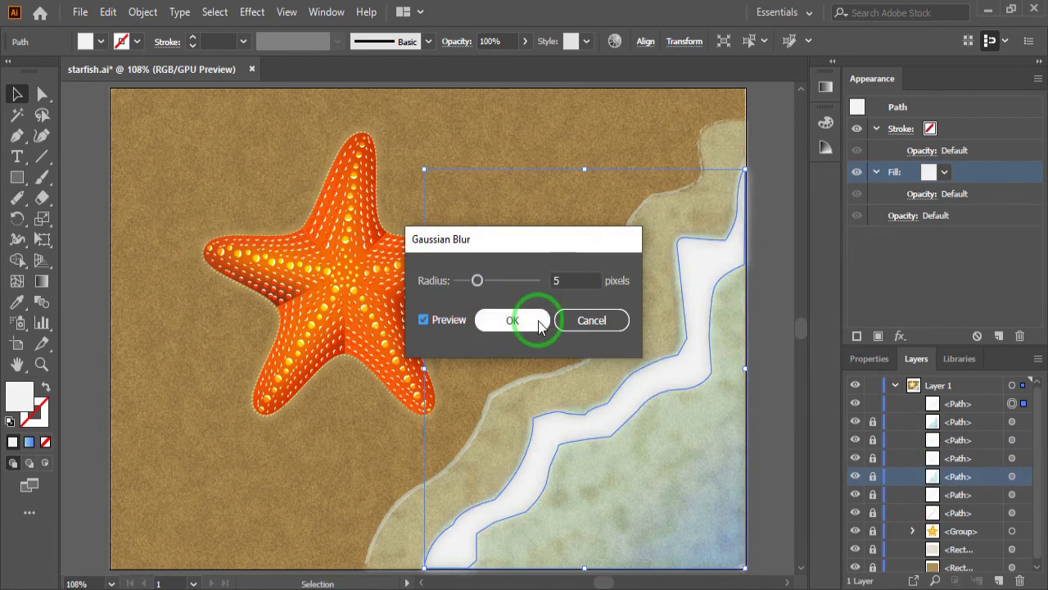
left_click(540, 324)
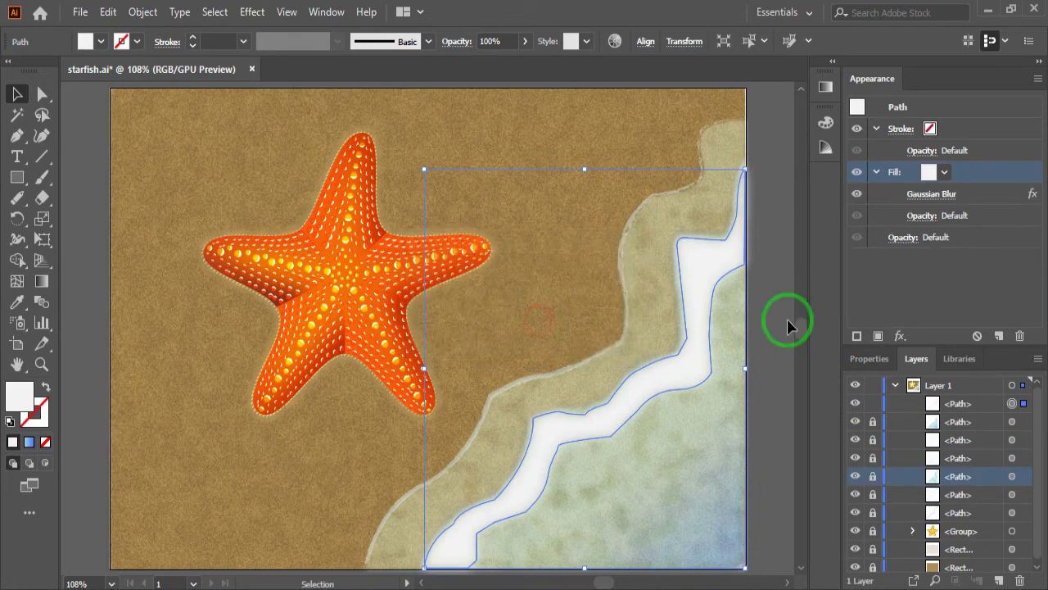
- Set the band's blend mode to Screen
left_click(907, 236)
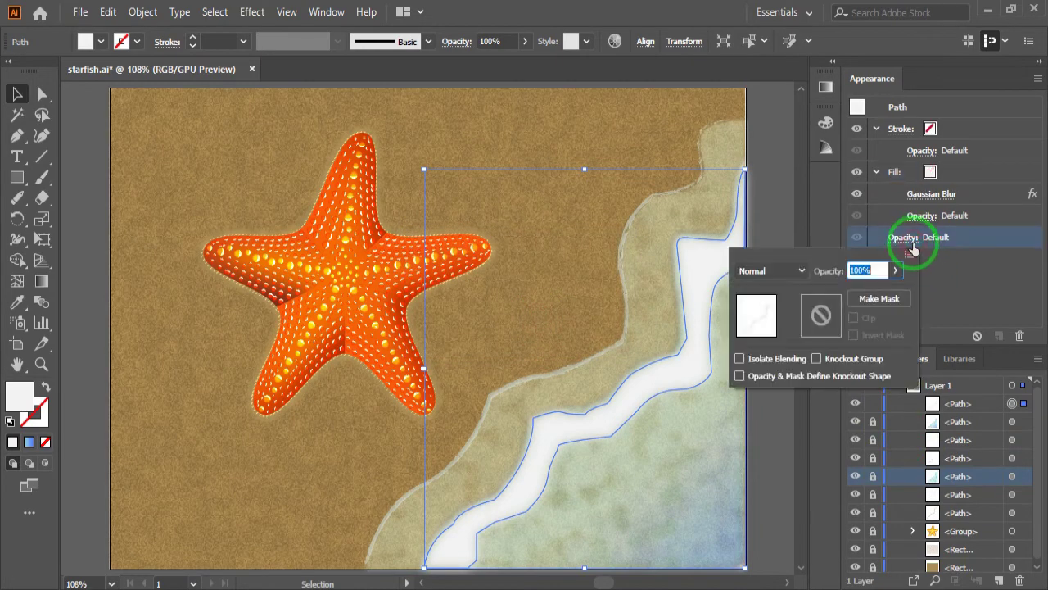
left_click(802, 271)
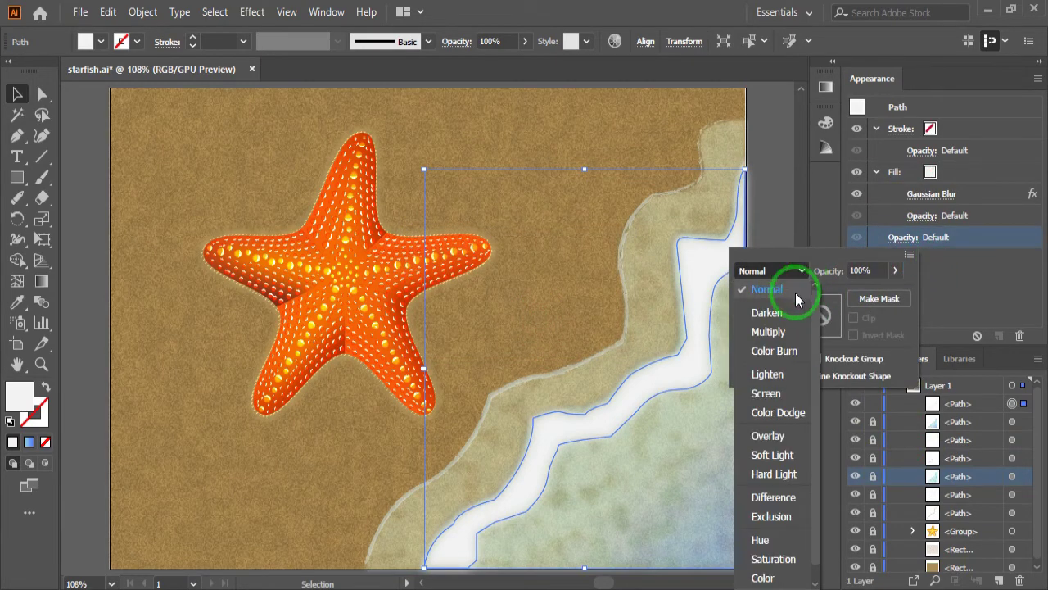
left_click(780, 396)
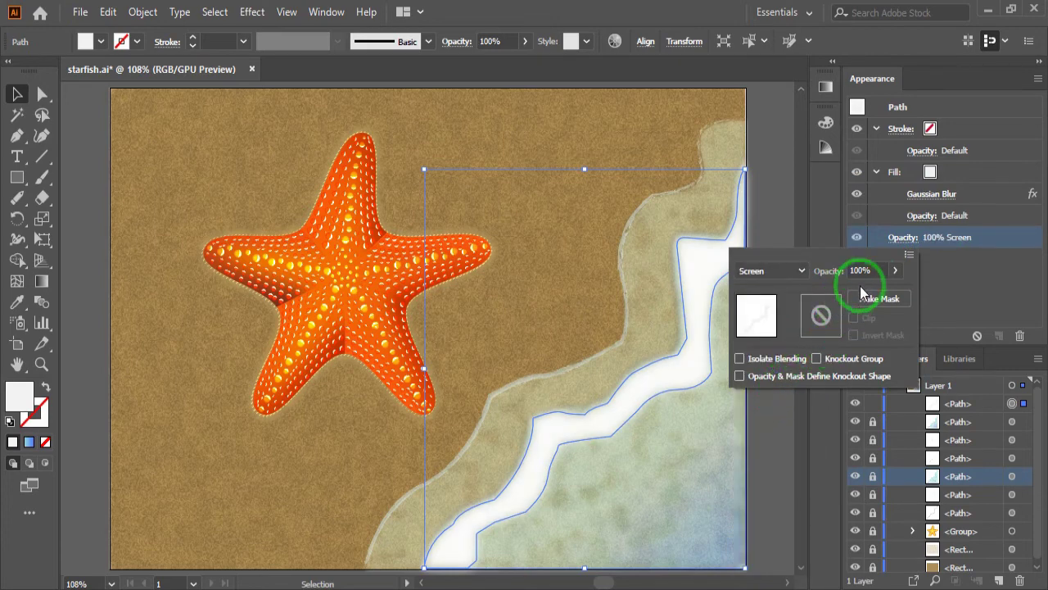
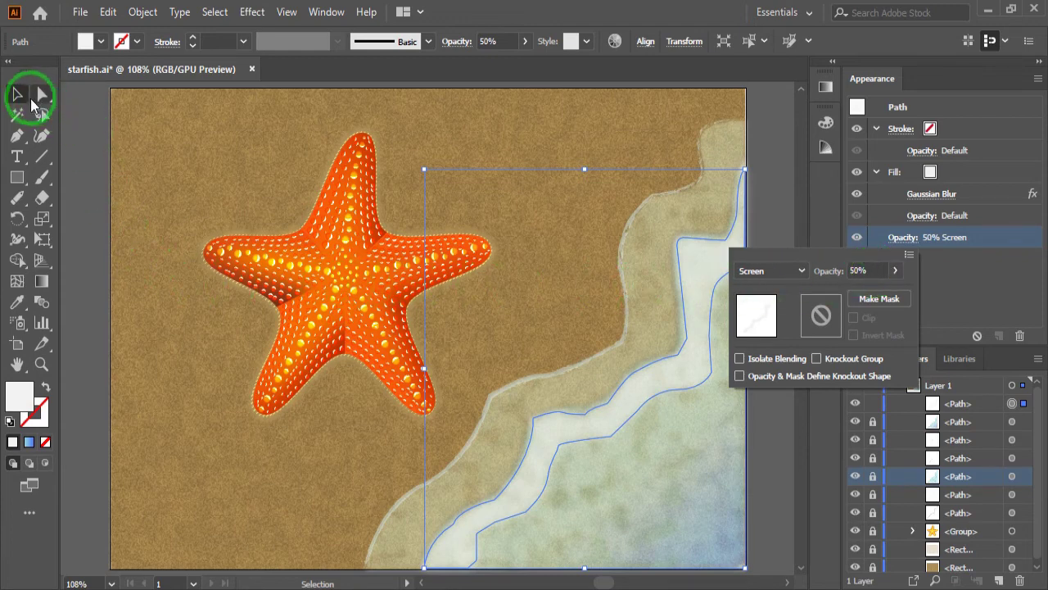
- Close the wave's transparency options, deselect the wave, and unlock the large starfish group in Layers
left_click(22, 98)
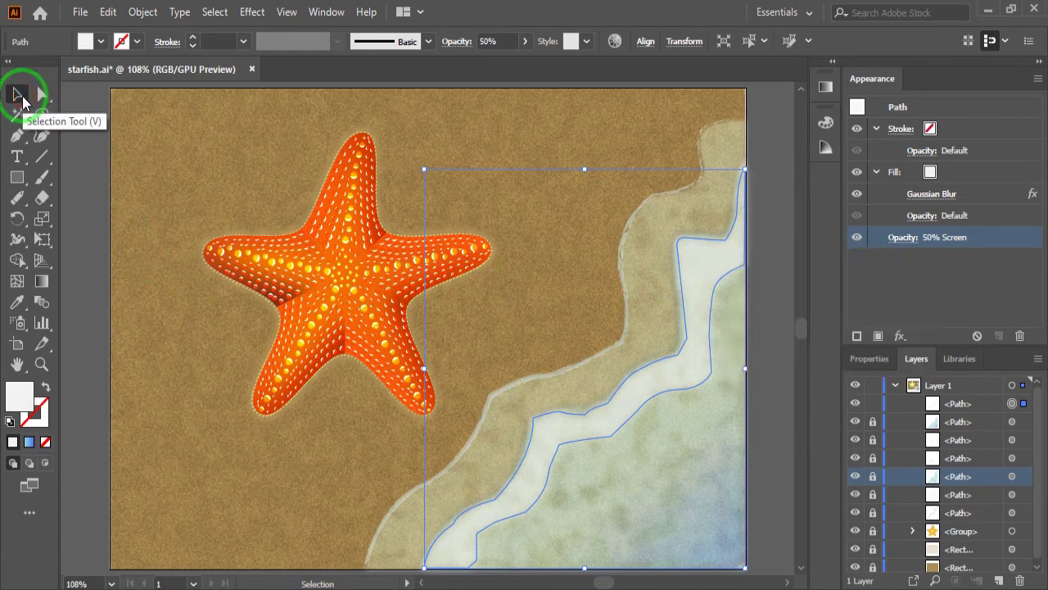
left_click(100, 215)
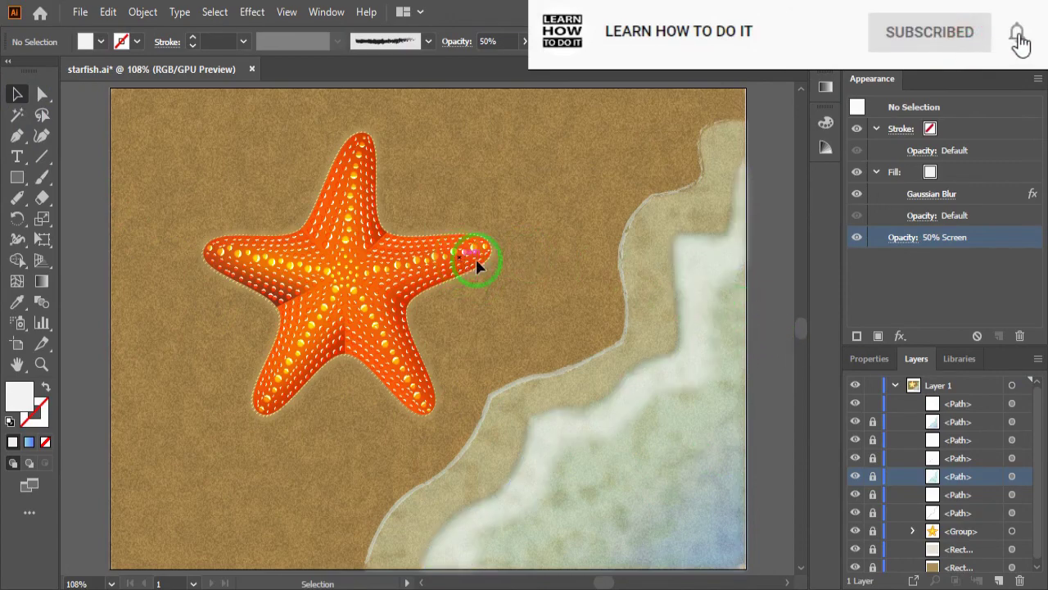
left_click(873, 528)
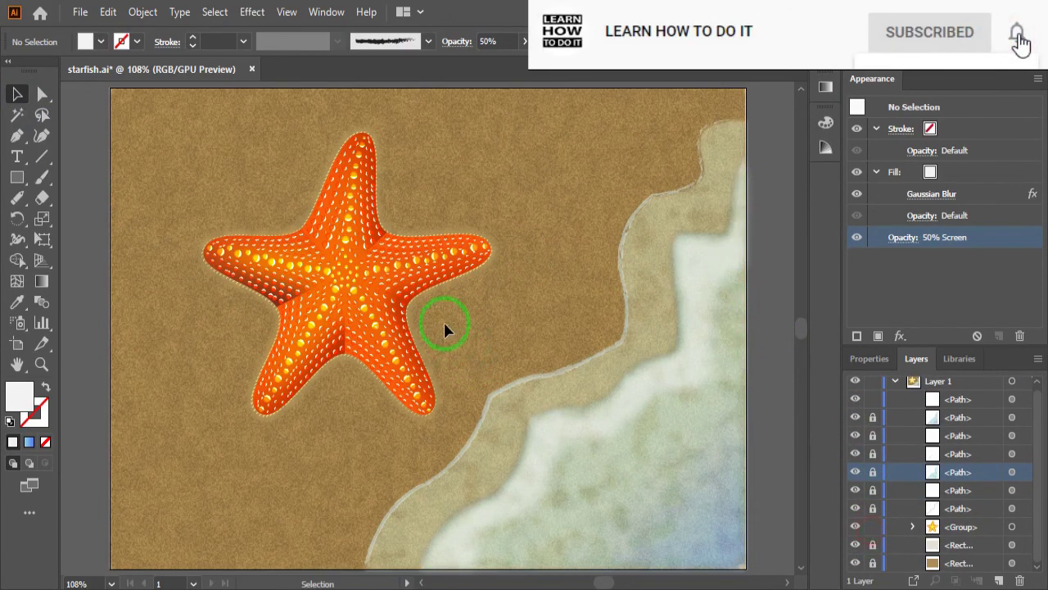
- Duplicate the large starfish in front, then shrink, rotate and move the copy to the upper right
left_click(417, 285)
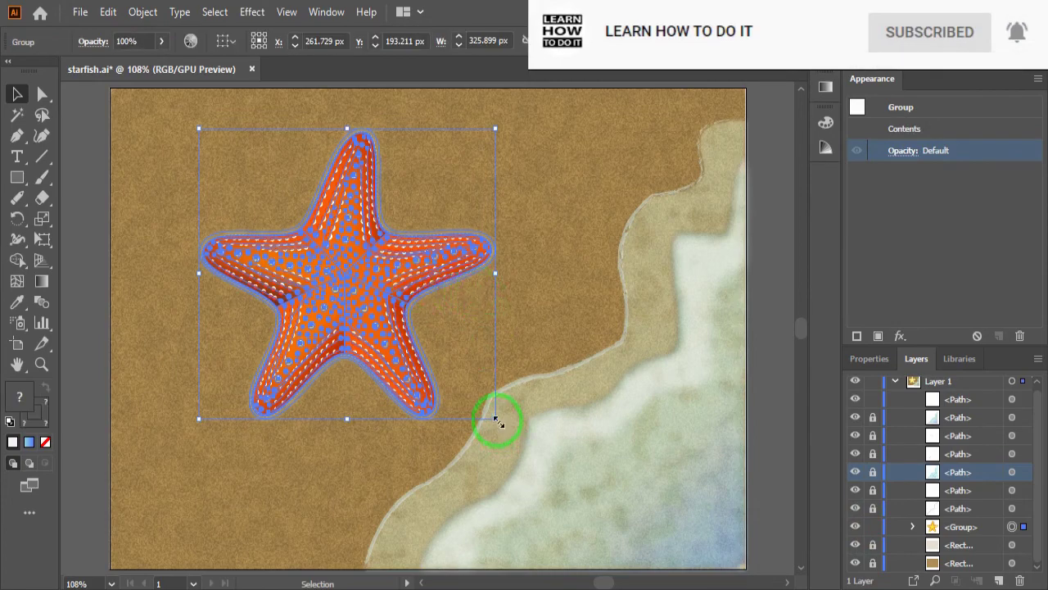
key("a")
key("ctrl+c")
key("ctrl+f")
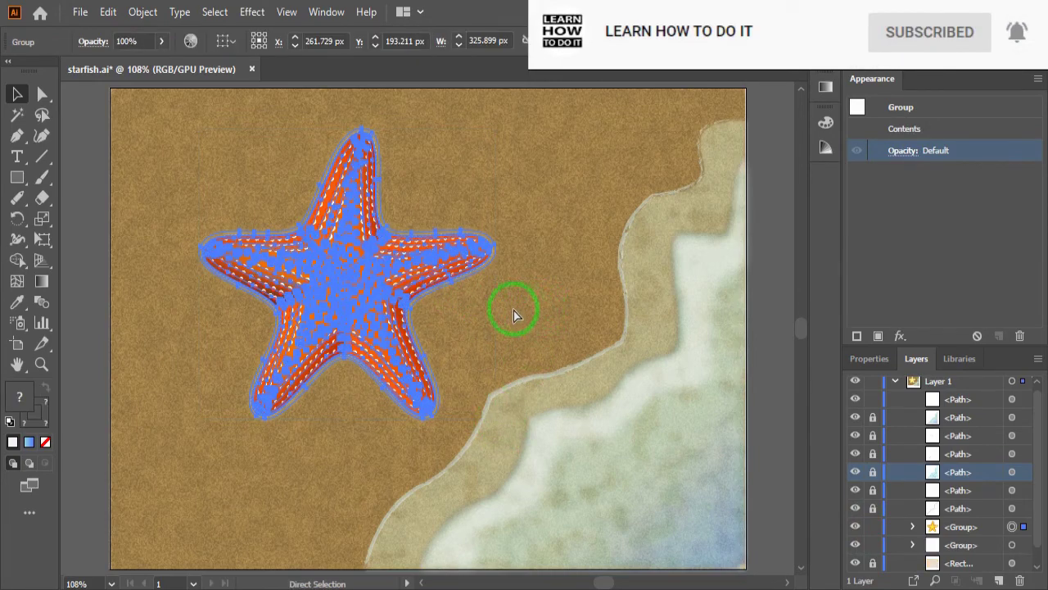
key("v")
left_click_drag(425, 278, 607, 251)
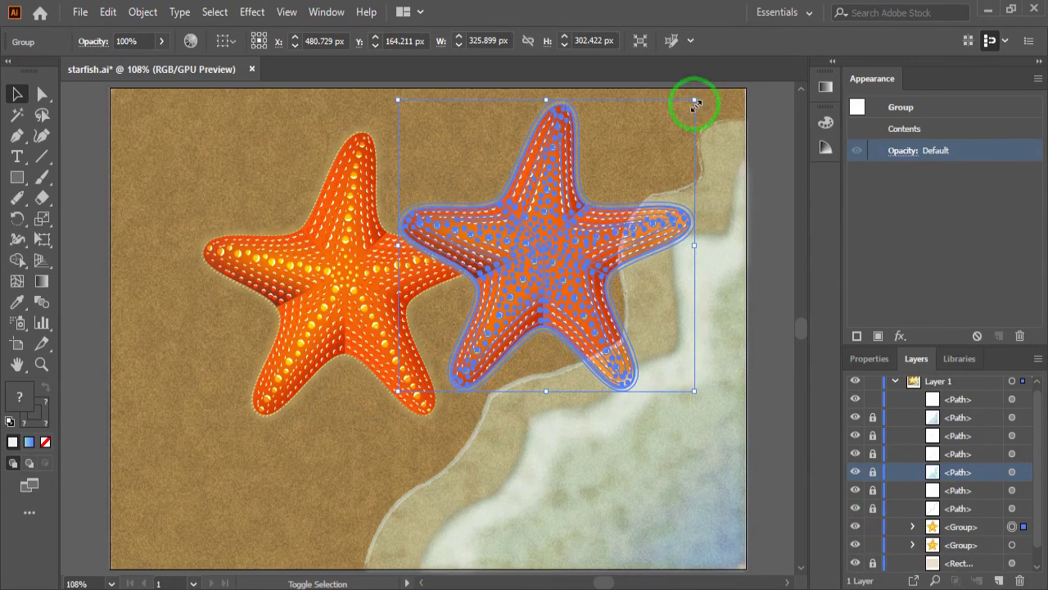
left_click_drag(695, 93, 577, 213)
left_click_drag(507, 303, 639, 221)
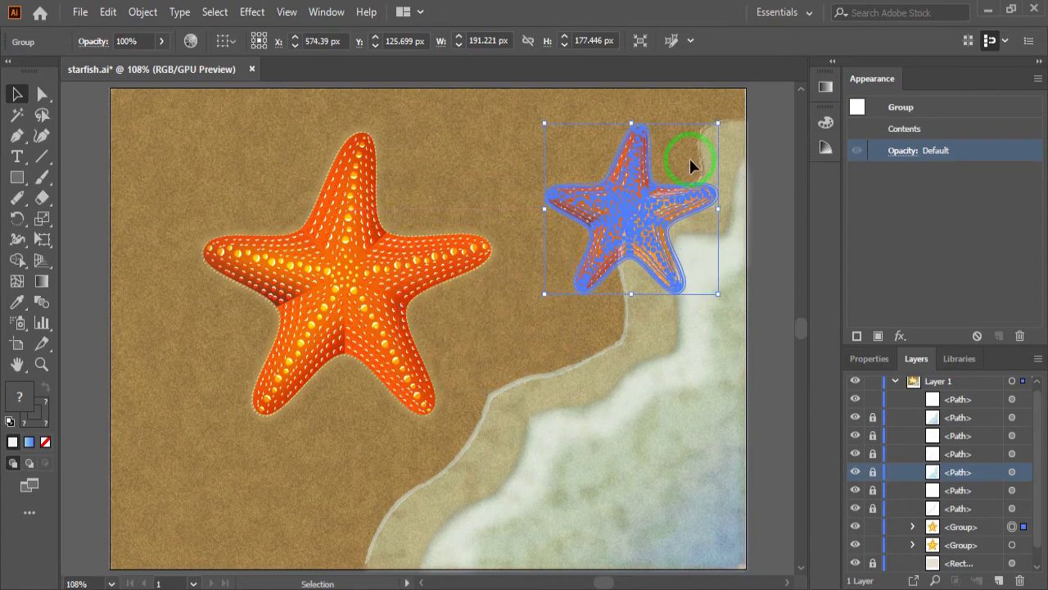
left_click_drag(712, 128, 686, 176)
mouse_move(690, 300)
left_mouse_down()
mouse_move(658, 258)
mouse_move(716, 260)
left_mouse_up()
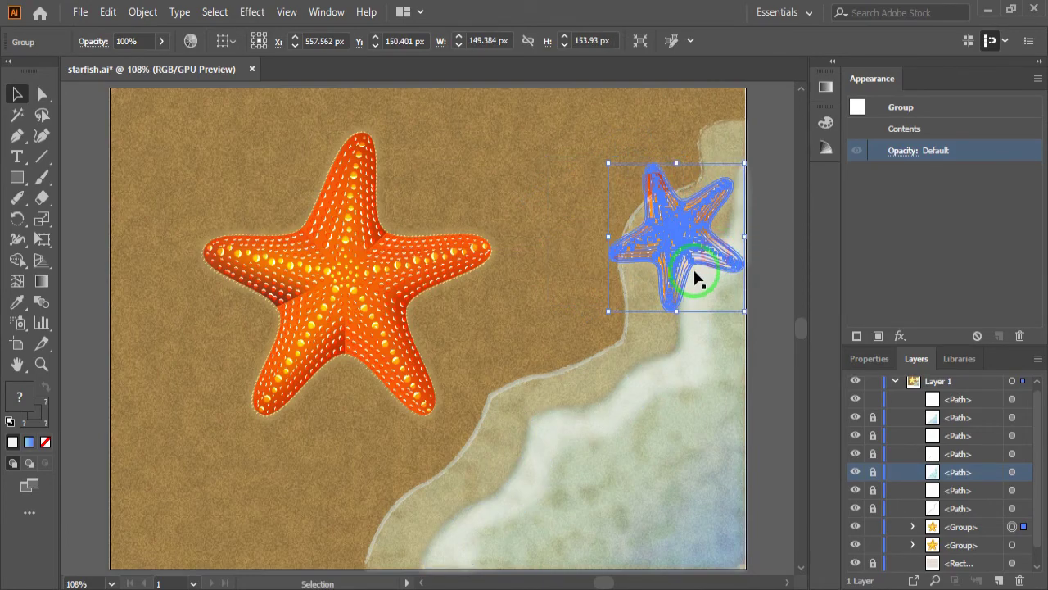
- Stack the small starfish just below the top wave path and lock the wave paths
left_click(957, 528)
left_click_drag(956, 528, 958, 412)
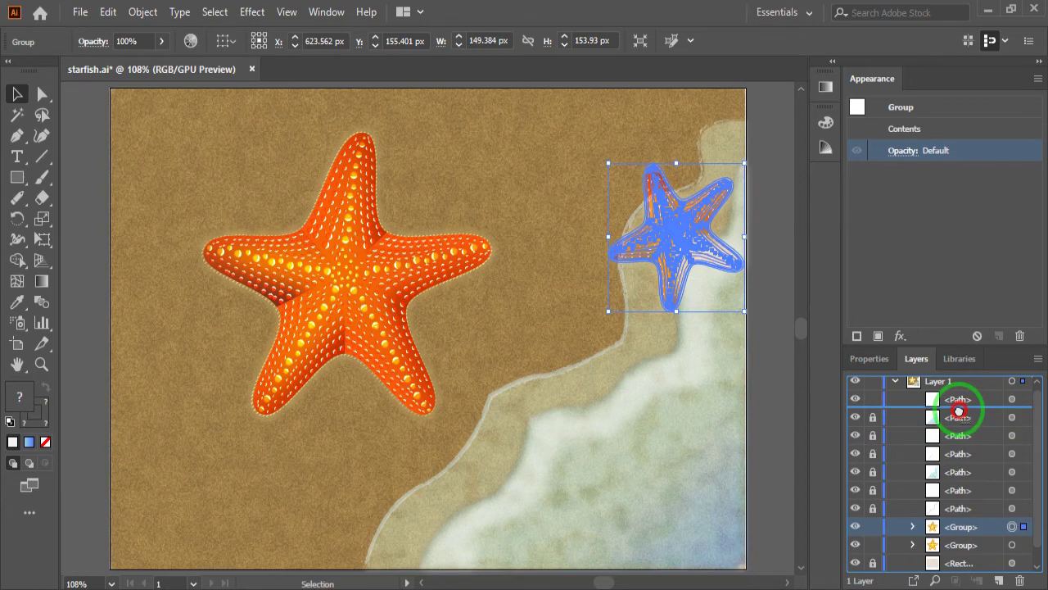
left_click_drag(958, 412, 960, 415)
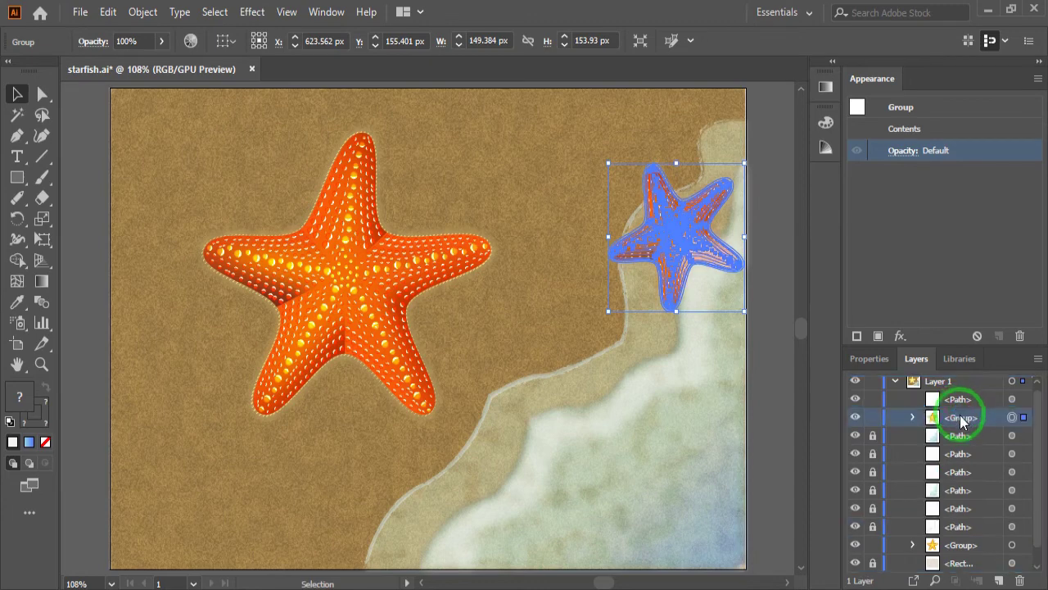
left_click(580, 315)
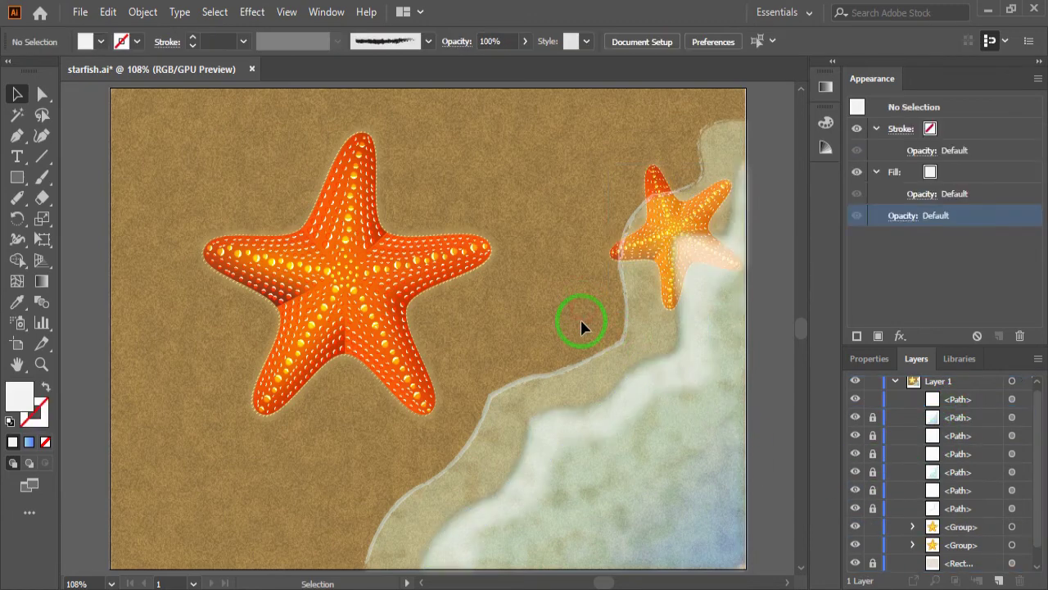
left_click(661, 170)
left_click_drag(873, 399, 874, 492)
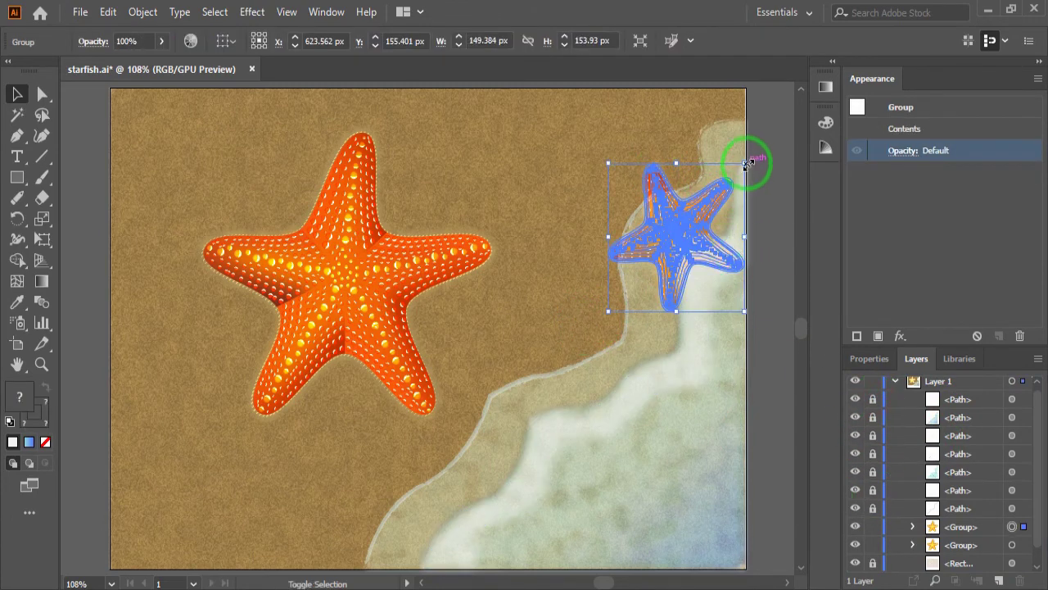
left_click_drag(744, 163, 737, 176)
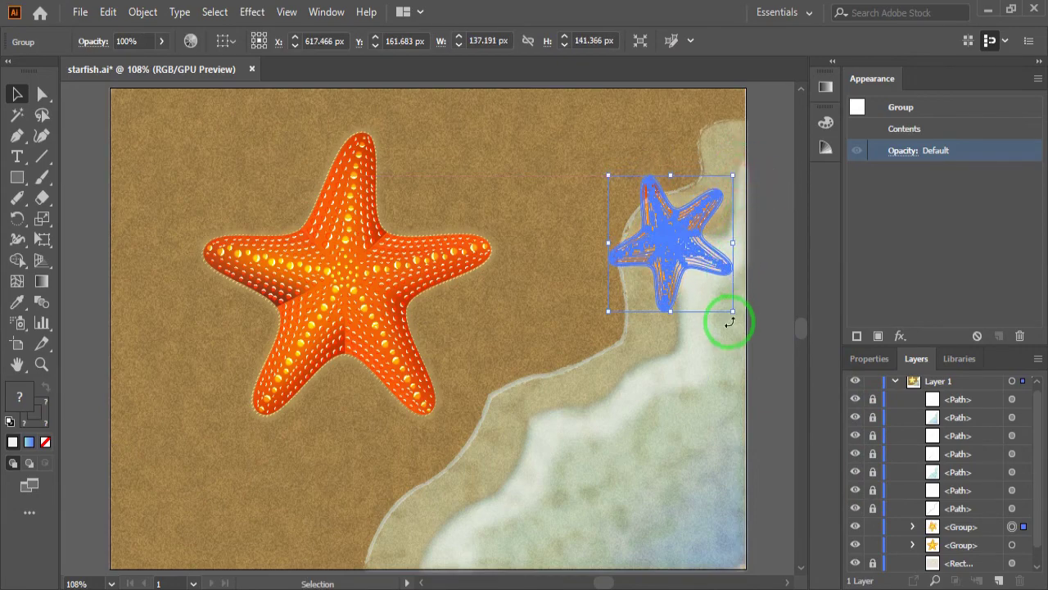
left_click_drag(738, 316, 734, 319)
left_click(580, 337)
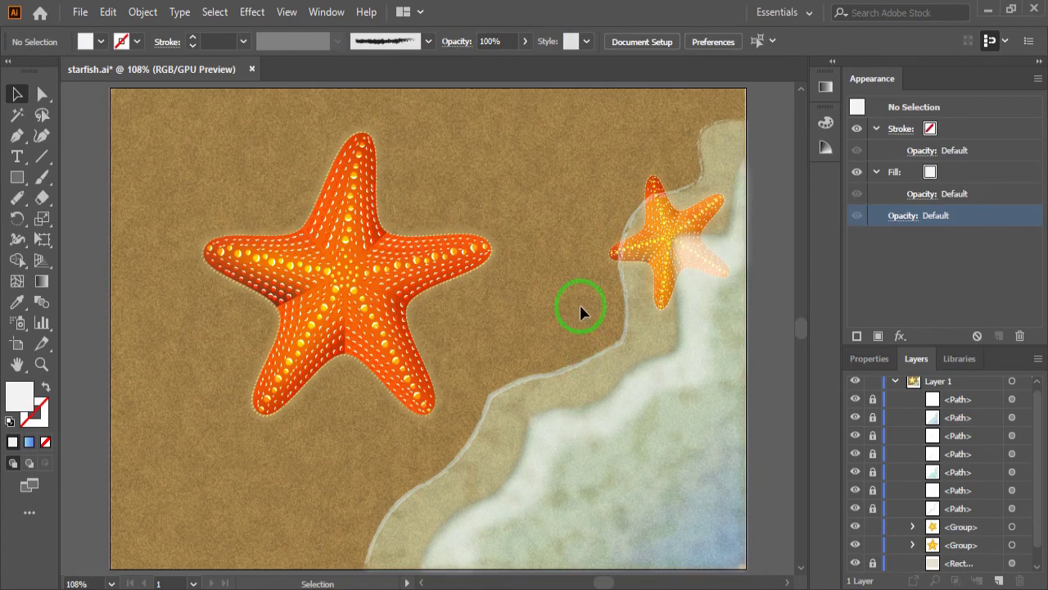
- Paste a starfish copy, shrink it to about 91 px, rotate it, and place it in the lower-right surf
left_click(434, 279)
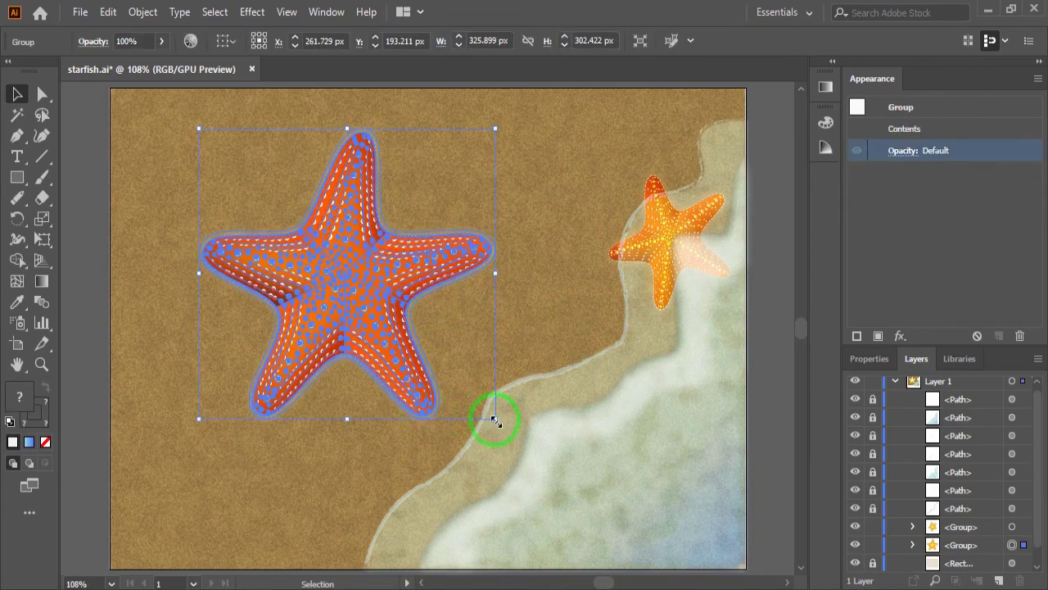
key("a")
key("v")
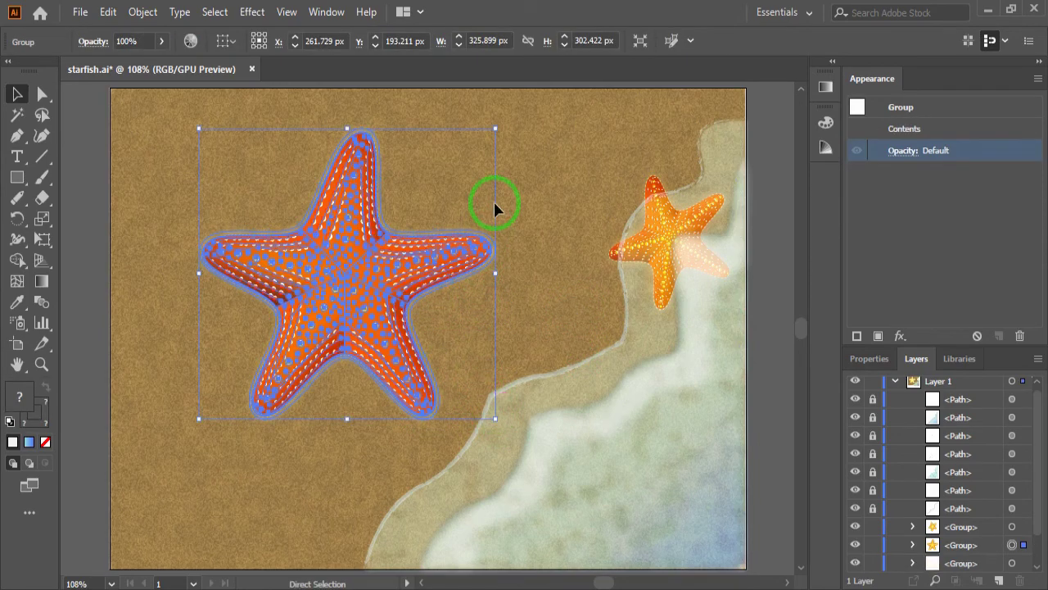
left_click_drag(496, 130, 477, 158)
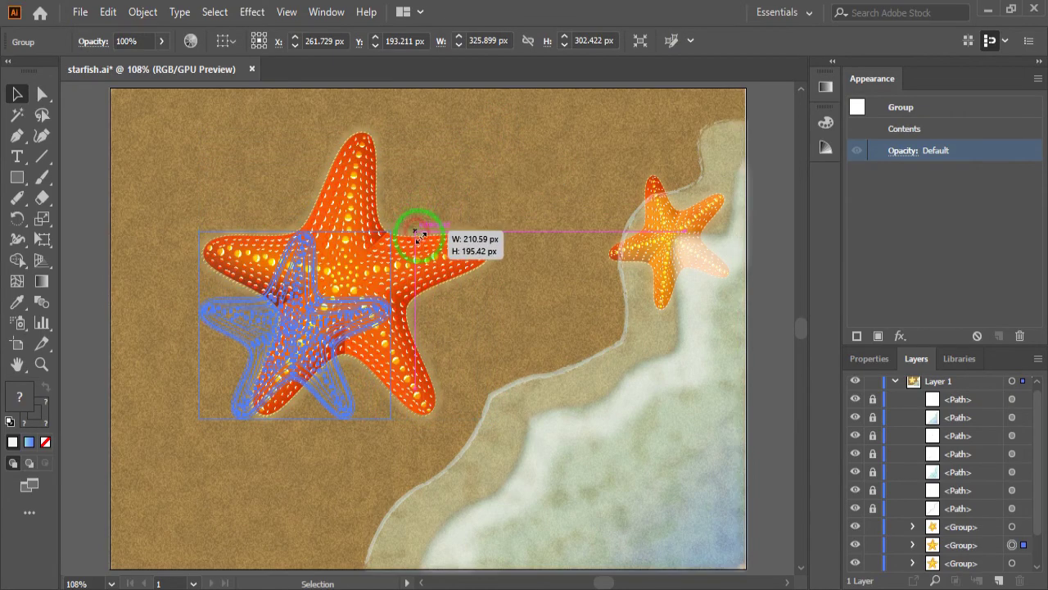
left_click_drag(476, 157, 421, 233)
left_click_drag(394, 424, 348, 463)
left_click_drag(348, 357, 628, 448)
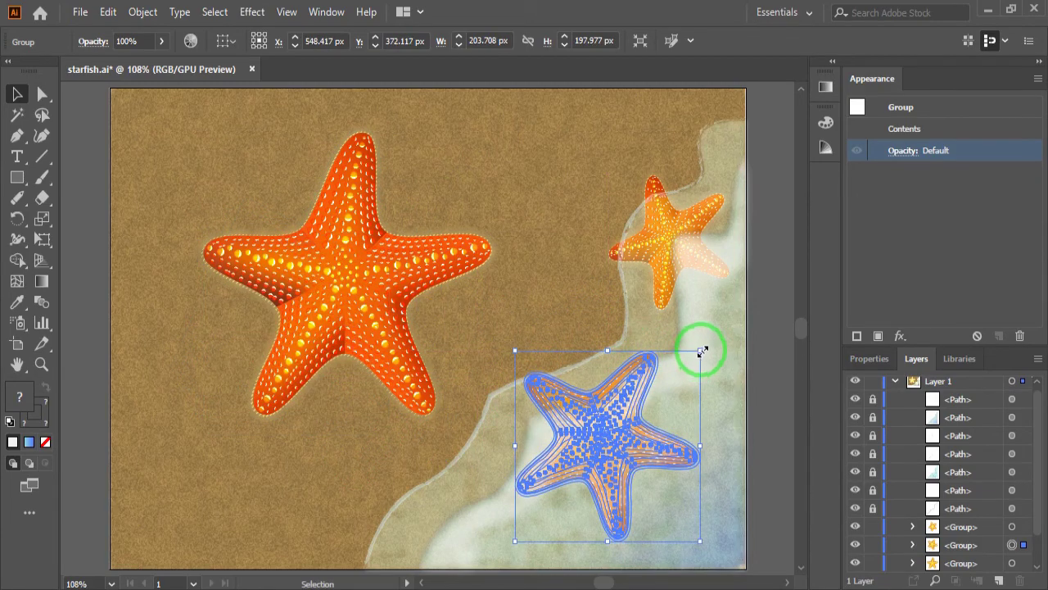
mouse_move(700, 352)
left_mouse_down()
mouse_move(622, 445)
mouse_move(732, 489)
left_mouse_up()
left_click_drag(699, 527, 712, 508)
left_click(576, 354)
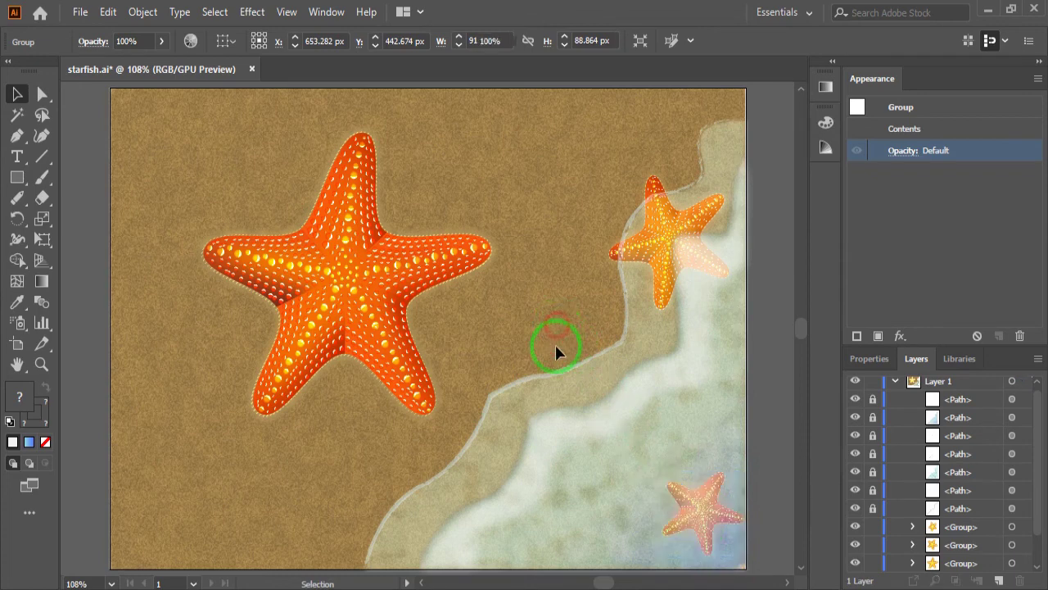
- Alt-drag a further copy to its left and shrink it to about 57×55 px
left_click(700, 526)
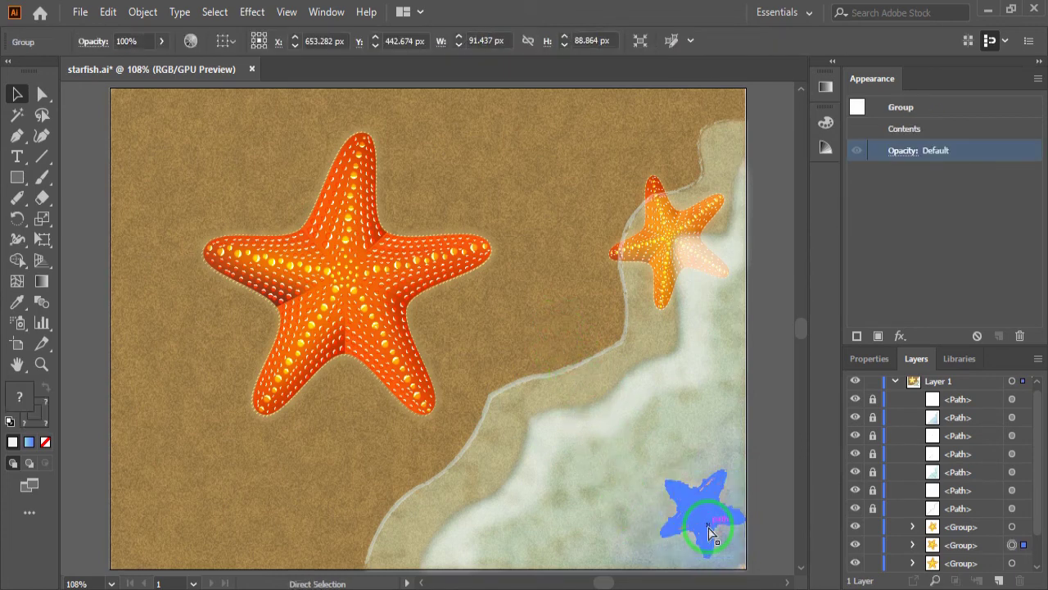
left_click_drag(703, 501, 591, 514)
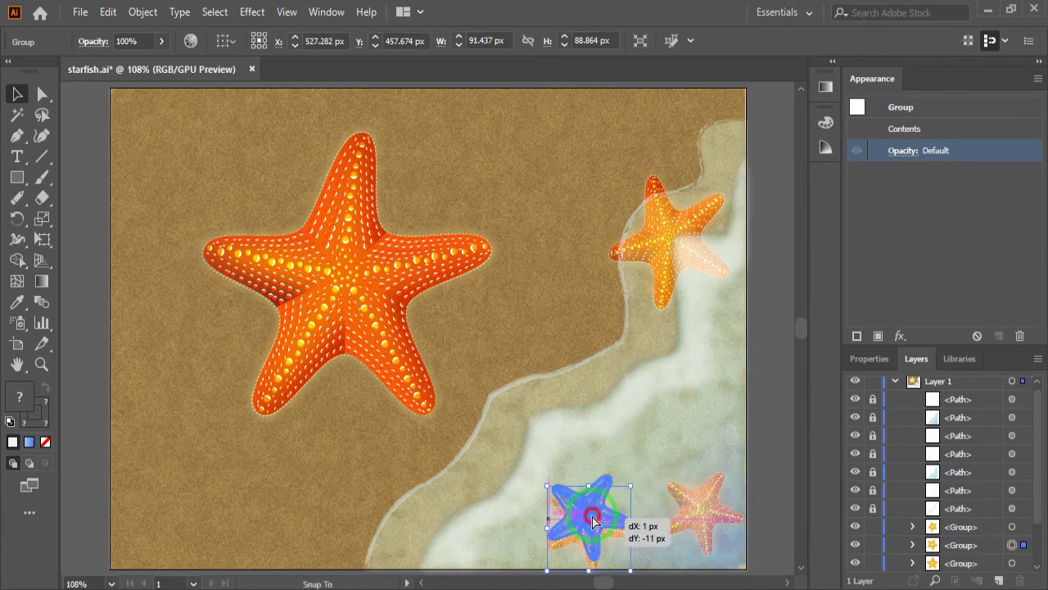
mouse_move(633, 473)
left_mouse_down()
mouse_move(598, 505)
mouse_move(613, 537)
mouse_move(590, 534)
left_mouse_up()
left_click(663, 449)
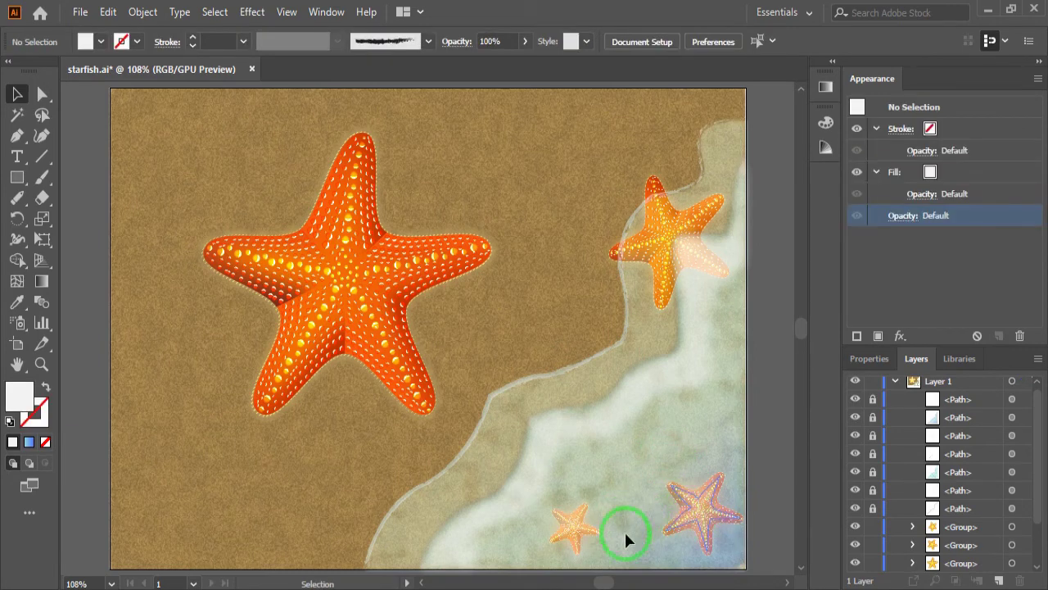
- Alt-drag a tiny 56×54 px copy of the bottom-right starfish higher into the surf
left_click(699, 516)
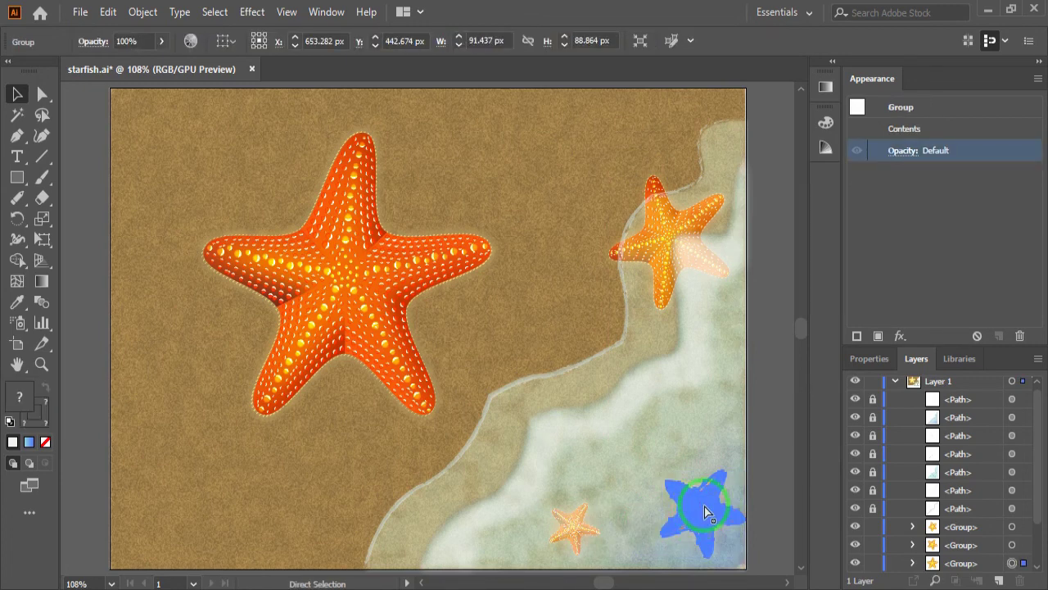
mouse_move(715, 486)
left_mouse_down()
mouse_move(667, 419)
mouse_move(638, 453)
mouse_move(620, 432)
left_mouse_up()
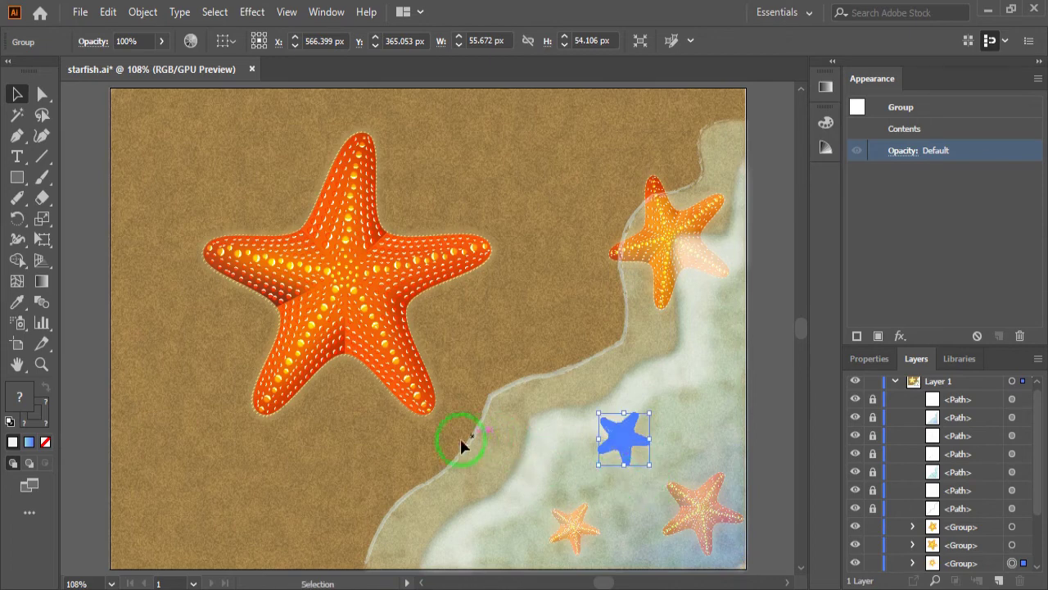
left_click(398, 442)
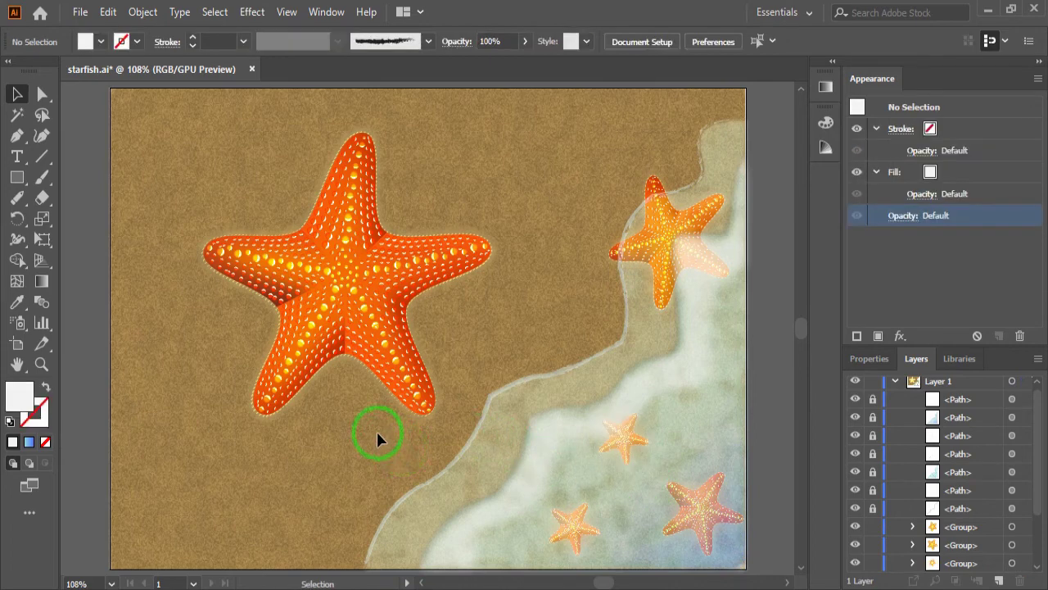
left_click(19, 98)
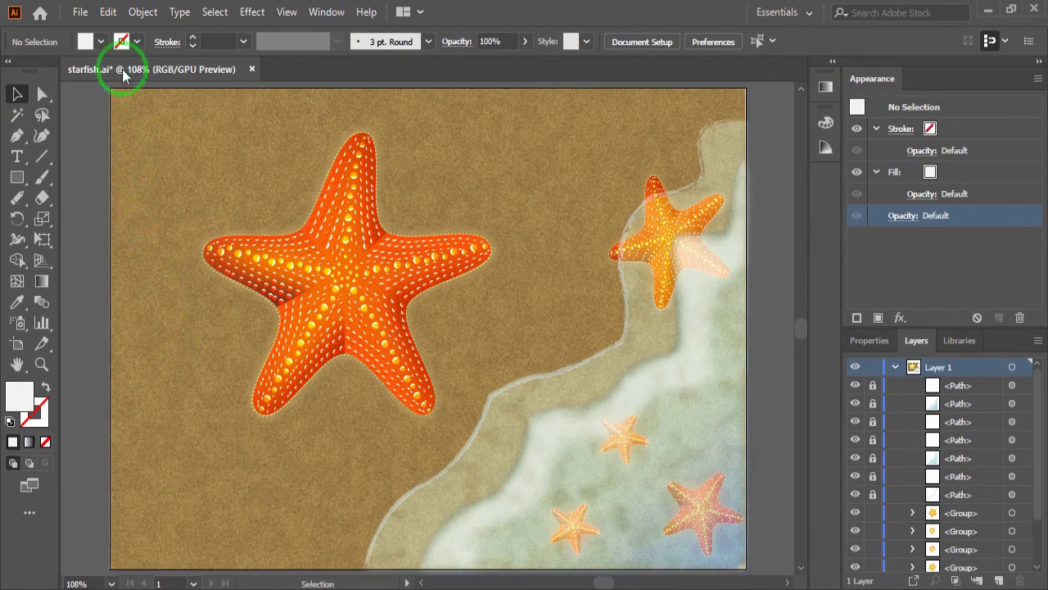
- Paste a starfish copy from the Edit menu, shrink it, and move it onto the shoreline
left_click(107, 11)
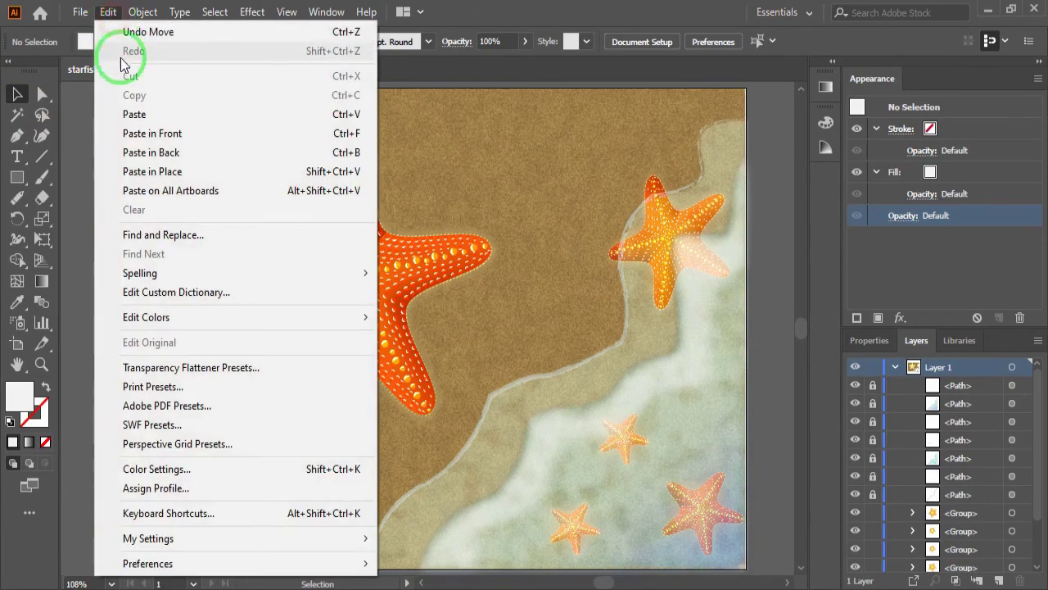
left_click(130, 115)
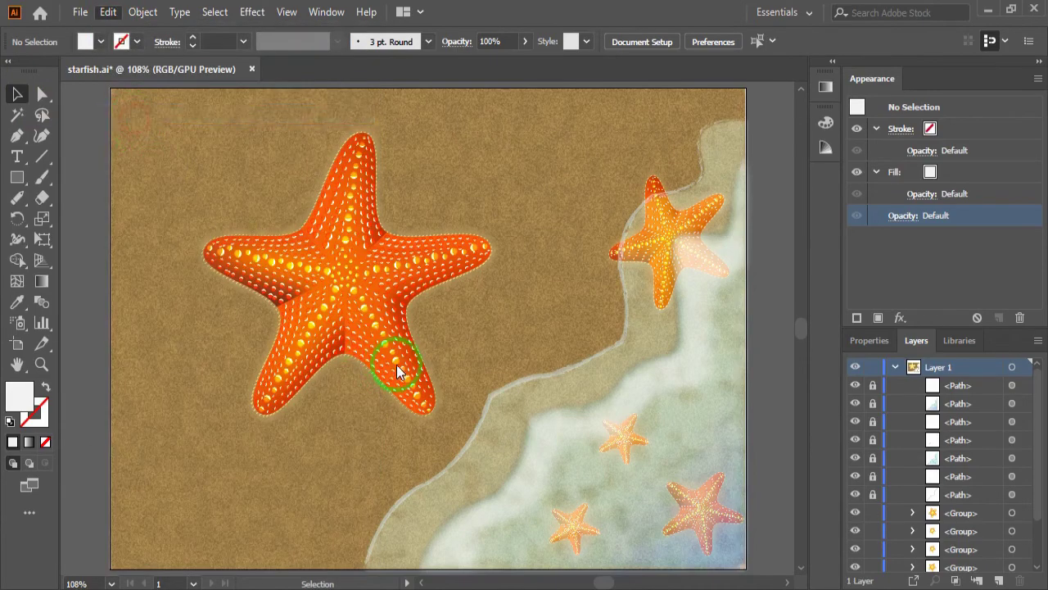
left_click(470, 395)
left_click_drag(571, 473, 407, 348)
left_click_drag(361, 262, 581, 360)
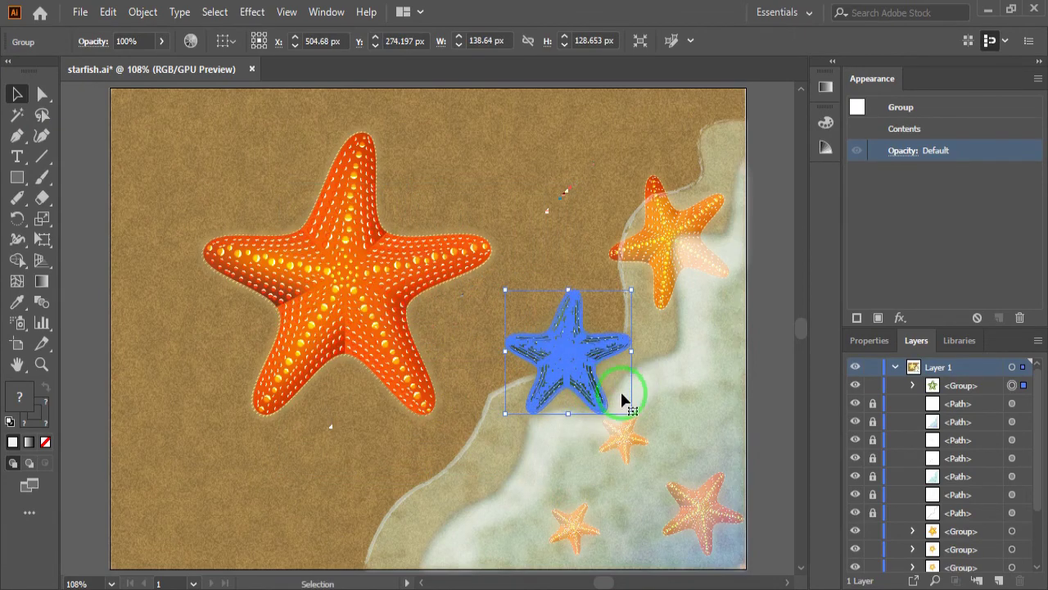
mouse_move(631, 412)
left_mouse_down()
mouse_move(620, 404)
mouse_move(597, 421)
left_mouse_up()
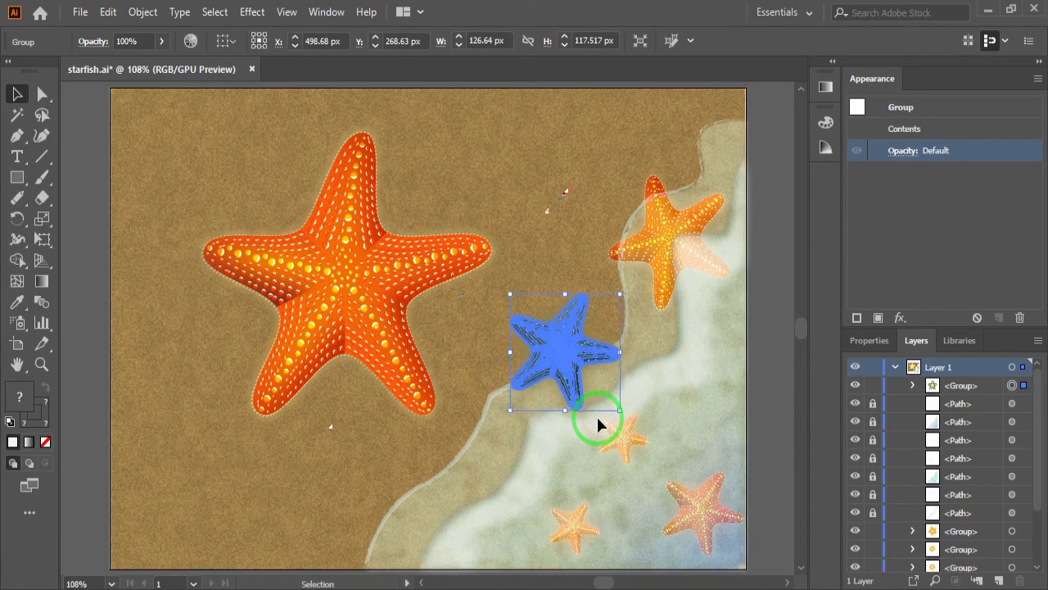
left_click_drag(566, 367, 561, 379)
left_click_drag(611, 420, 598, 400)
left_click_drag(557, 371, 554, 397)
left_click(363, 464)
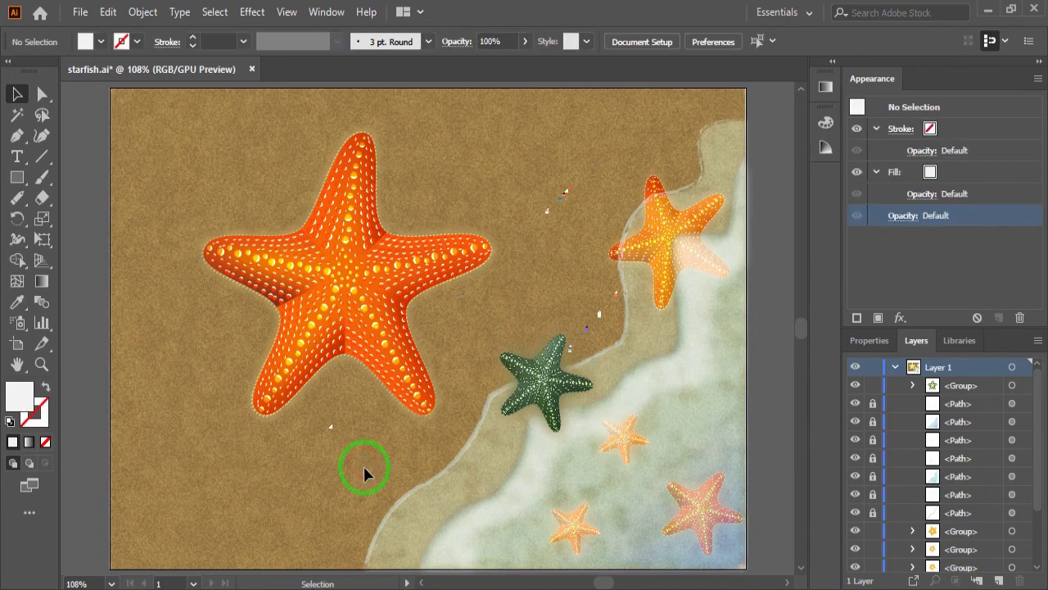
- Place a green starfish about 51×47 px in the right-edge surf, stacked beneath the surf paths
left_click(962, 387)
left_click_drag(962, 386, 959, 509)
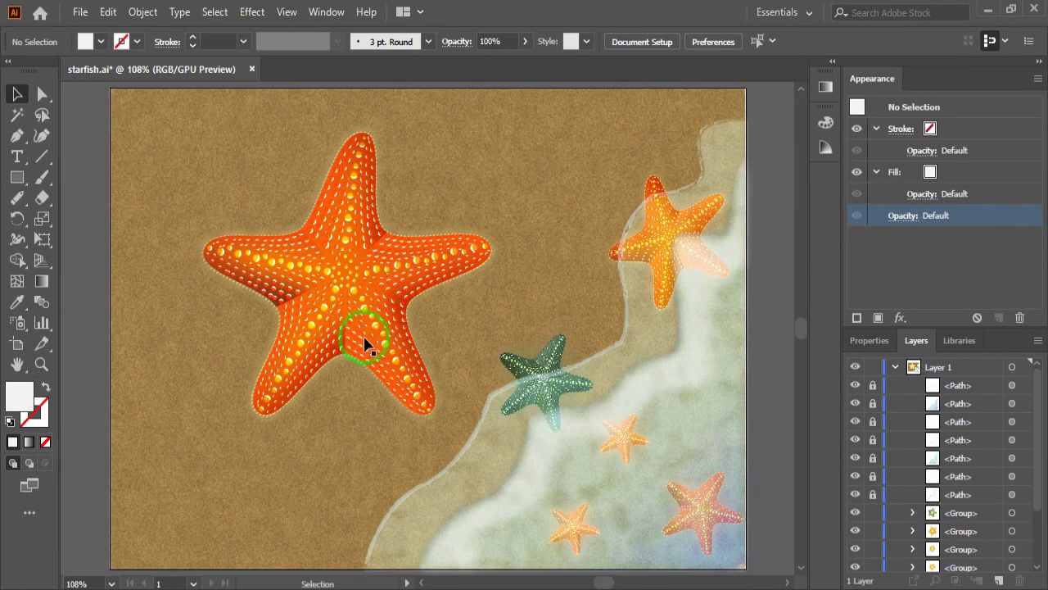
key("ctrl+z")
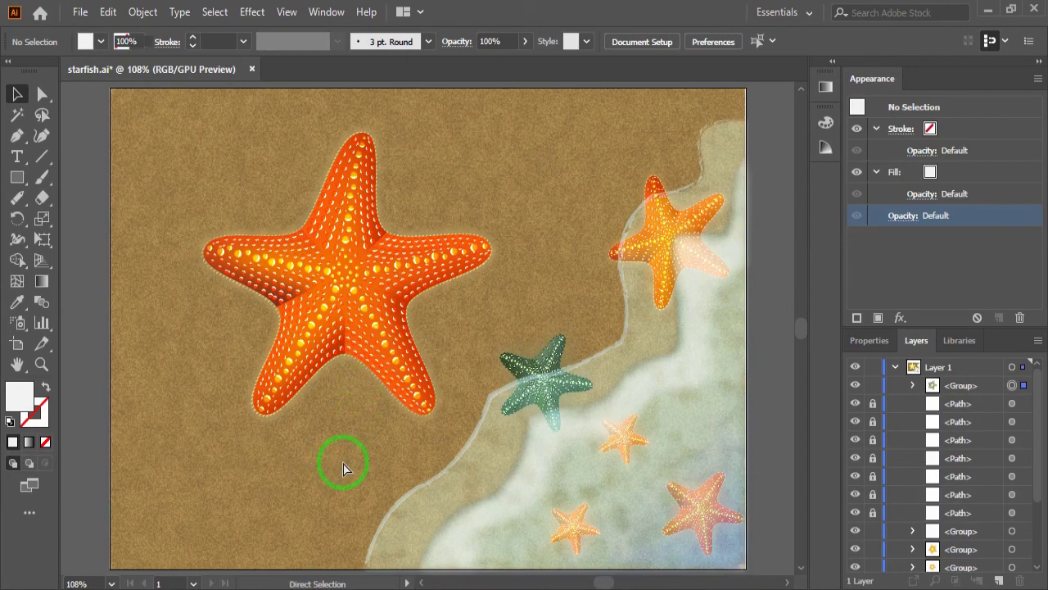
key("ctrl+v")
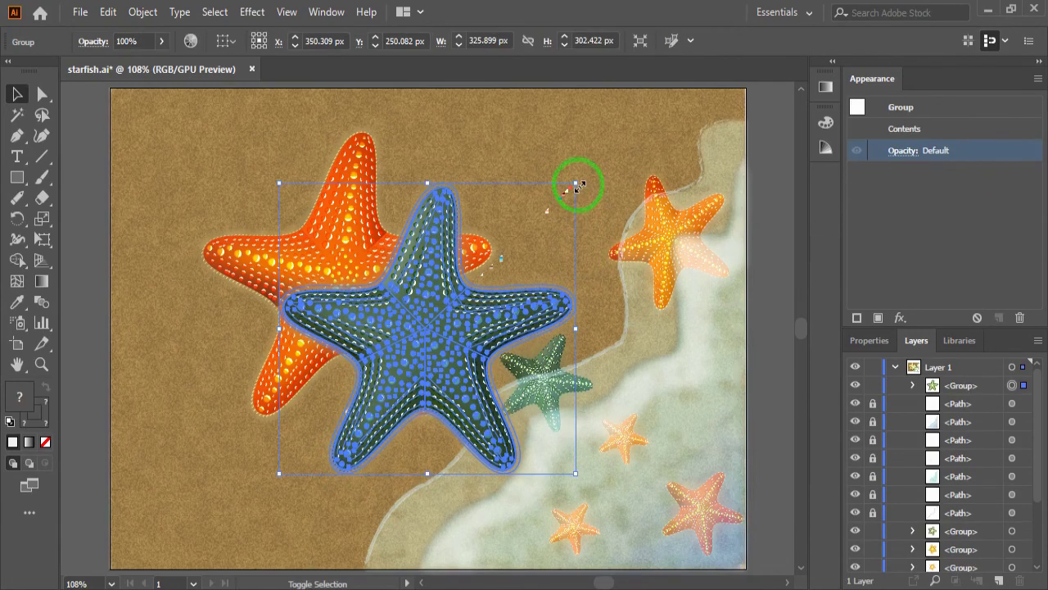
left_click_drag(576, 183, 407, 401)
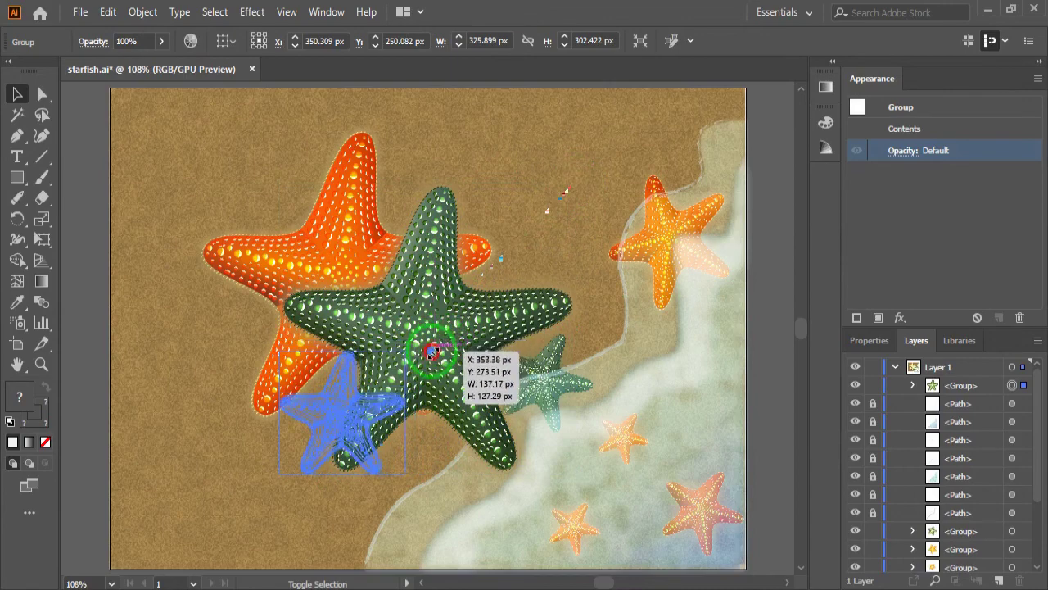
left_click_drag(344, 430, 323, 482)
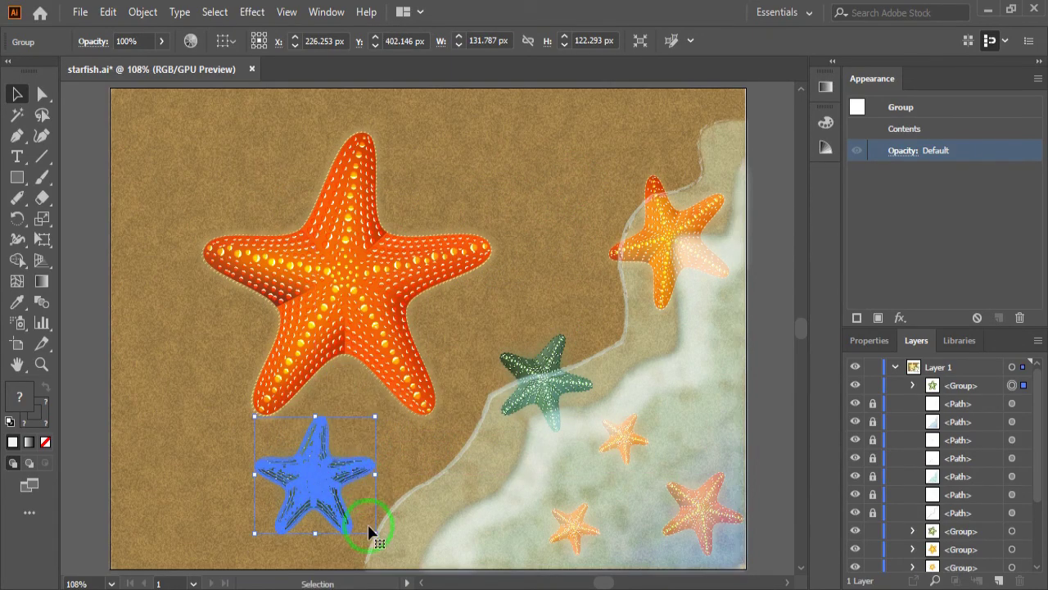
mouse_move(374, 533)
left_mouse_down()
mouse_move(328, 487)
mouse_move(479, 486)
mouse_move(501, 528)
mouse_move(488, 501)
mouse_move(715, 388)
left_mouse_up()
left_click(704, 439)
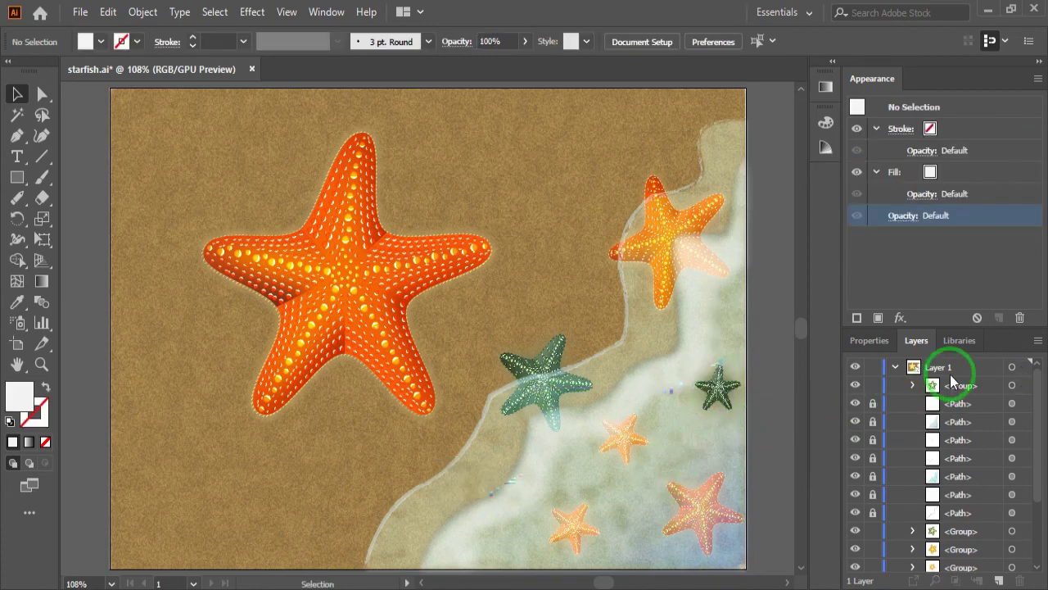
left_click_drag(952, 382, 950, 524)
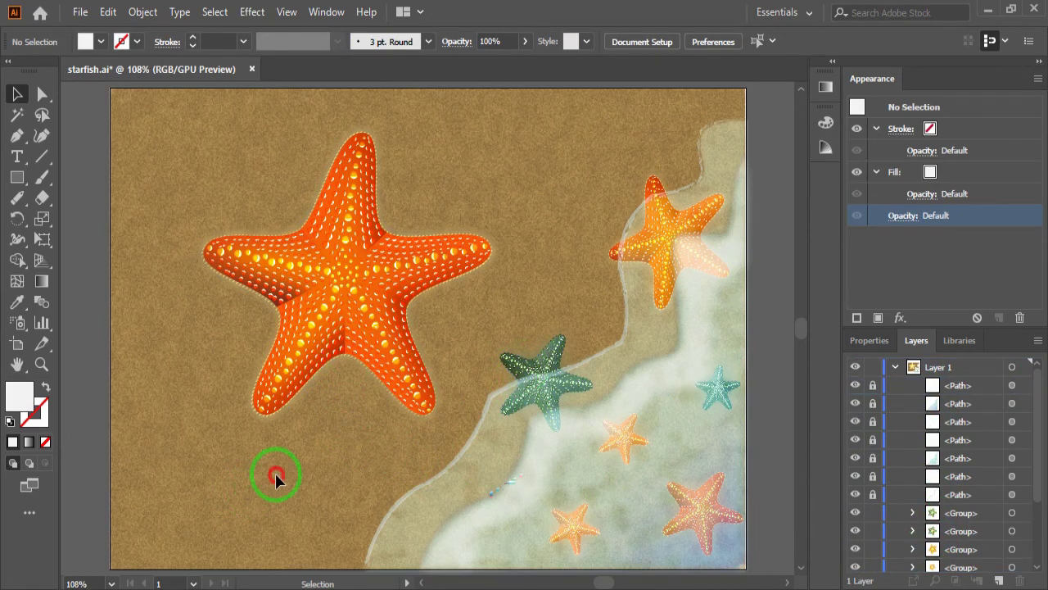
- Paste a green starfish copy, shrink and rotate it, and place it on the bottom-left sand
left_click(509, 370)
key("ctrl+shift+bracketright")
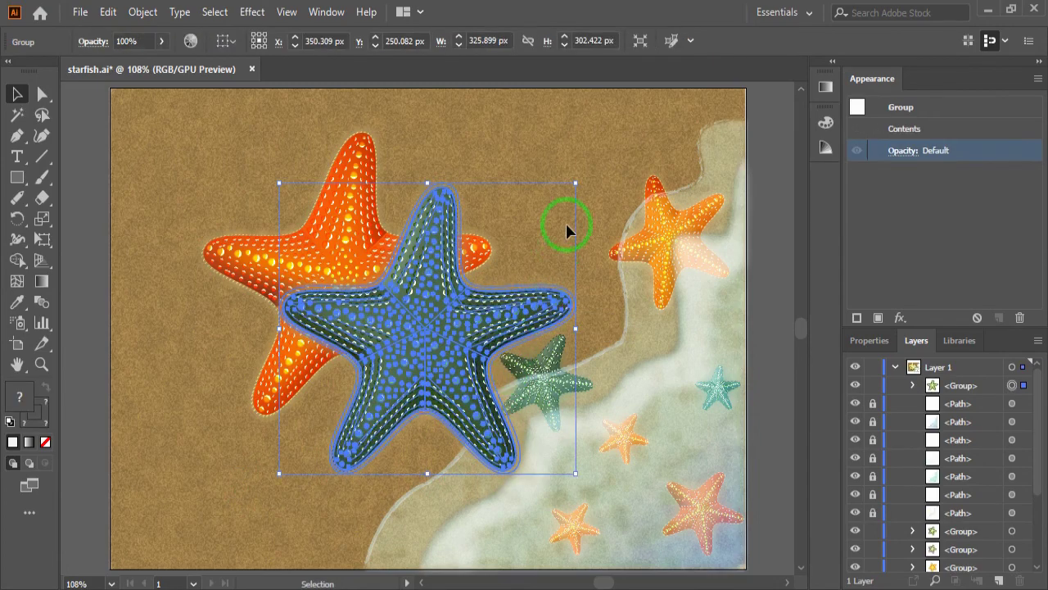
left_click_drag(576, 181, 376, 412)
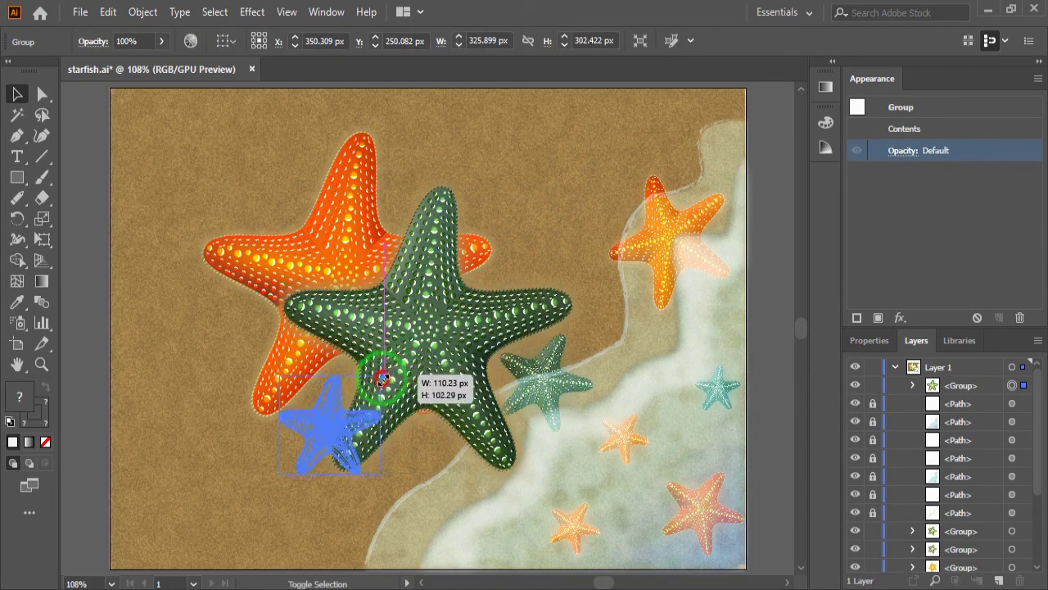
mouse_move(374, 485)
left_mouse_down()
mouse_move(326, 508)
mouse_move(334, 491)
left_mouse_up()
mouse_move(330, 436)
left_mouse_down()
mouse_move(192, 506)
mouse_move(197, 485)
left_mouse_up()
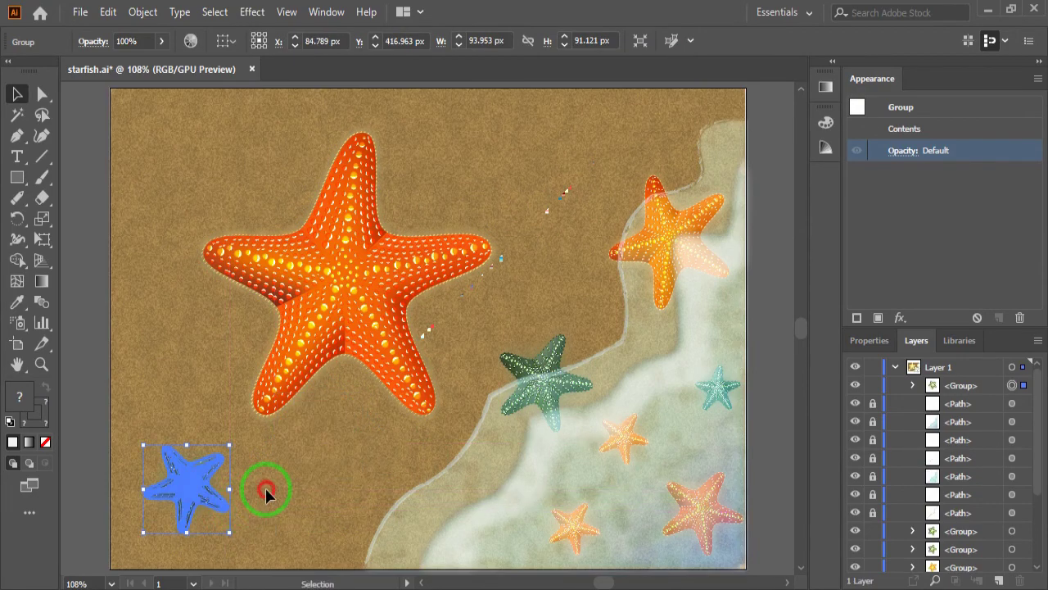
left_click(267, 492)
- Scale the large orange starfish down and reposition it slightly
left_click(339, 352)
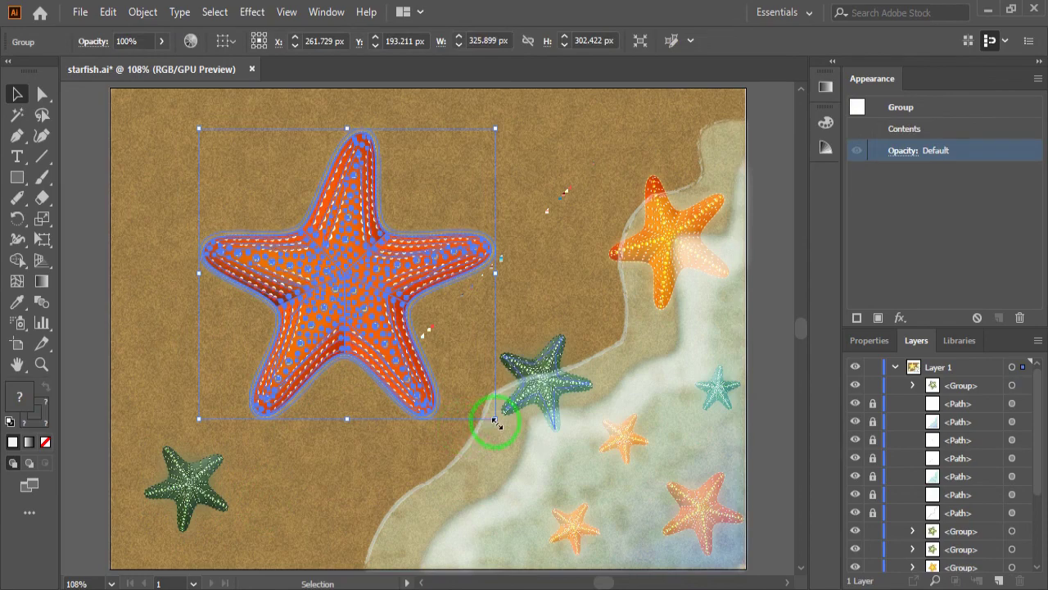
left_click_drag(494, 420, 418, 342)
left_click_drag(319, 270, 373, 294)
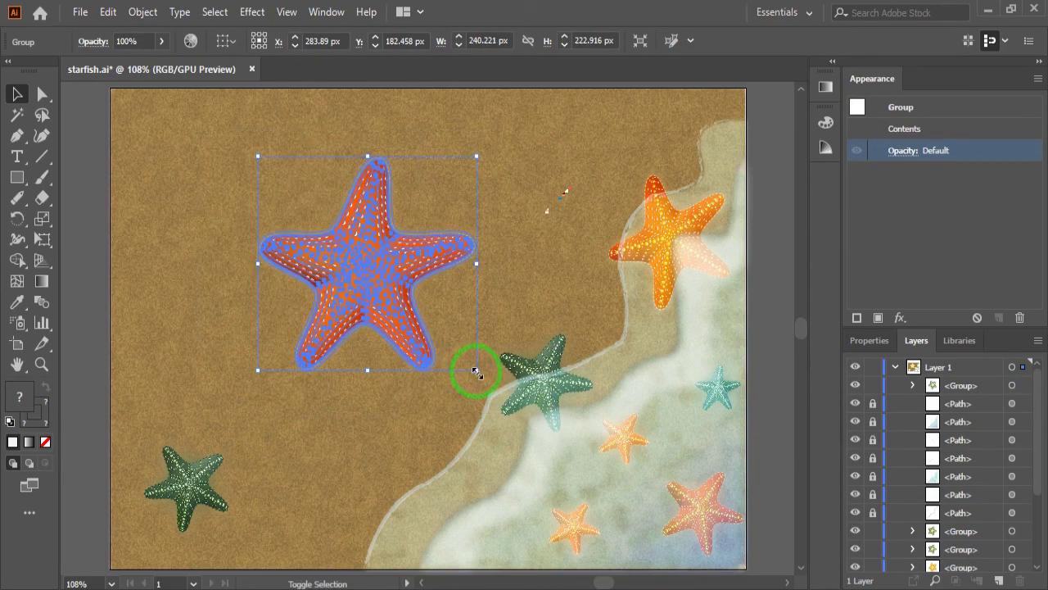
left_click_drag(476, 373, 447, 346)
left_click(313, 422)
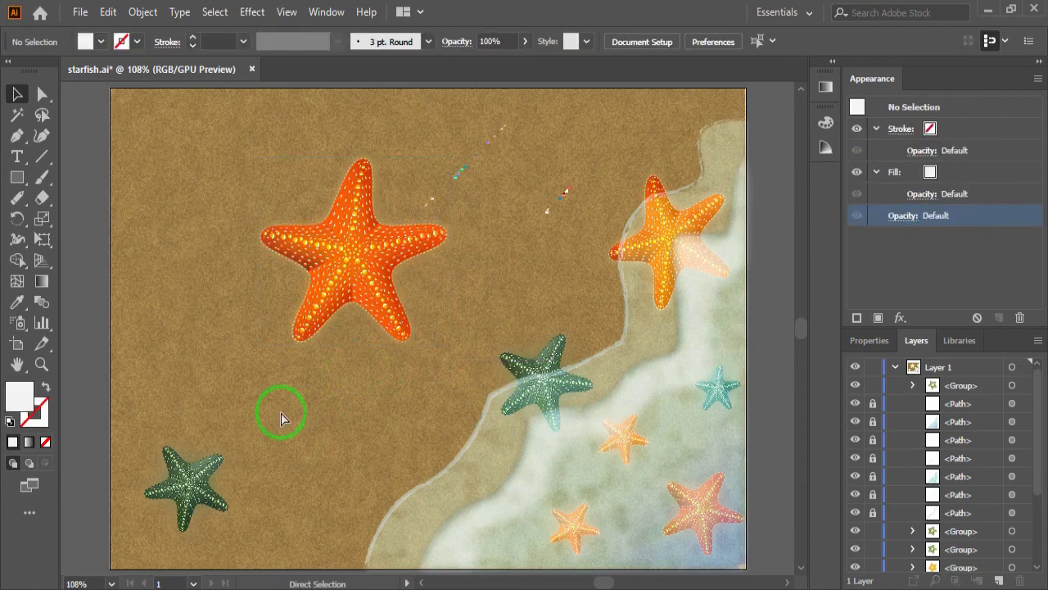
- Paste another green copy at the upper-left, about 148×137 px, and lower the orange starfish slightly
key("ctrl+f")
left_click_drag(430, 372, 278, 283)
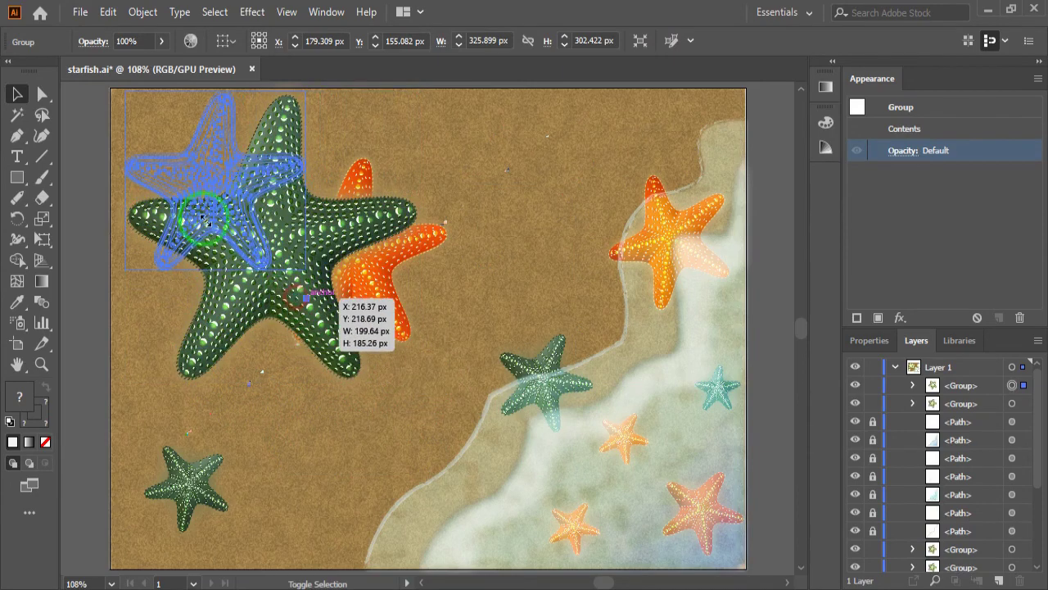
left_click_drag(417, 383, 304, 269)
left_click_drag(219, 192, 219, 248)
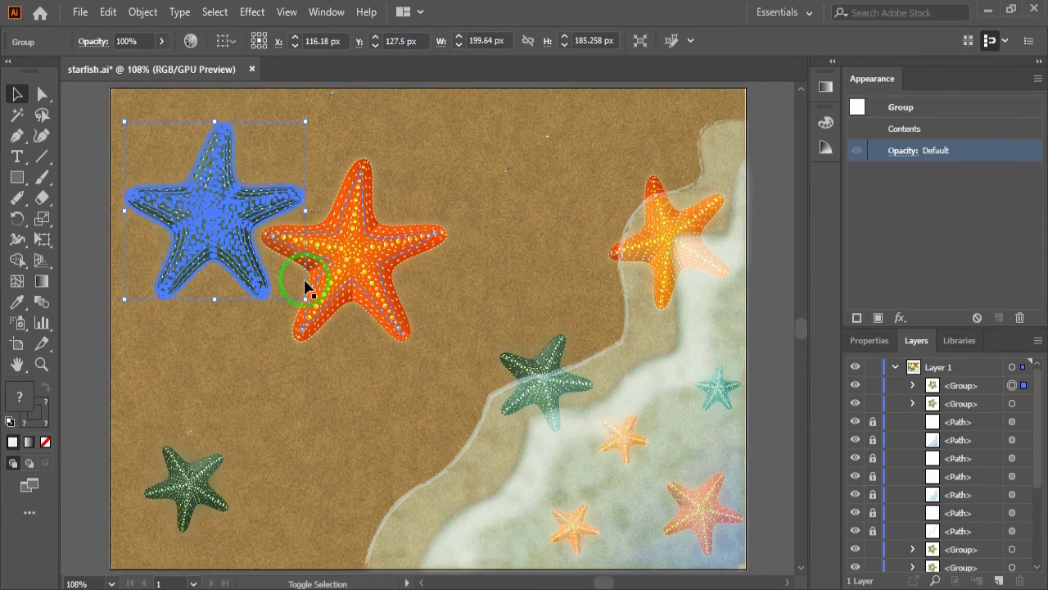
left_click_drag(305, 303, 259, 253)
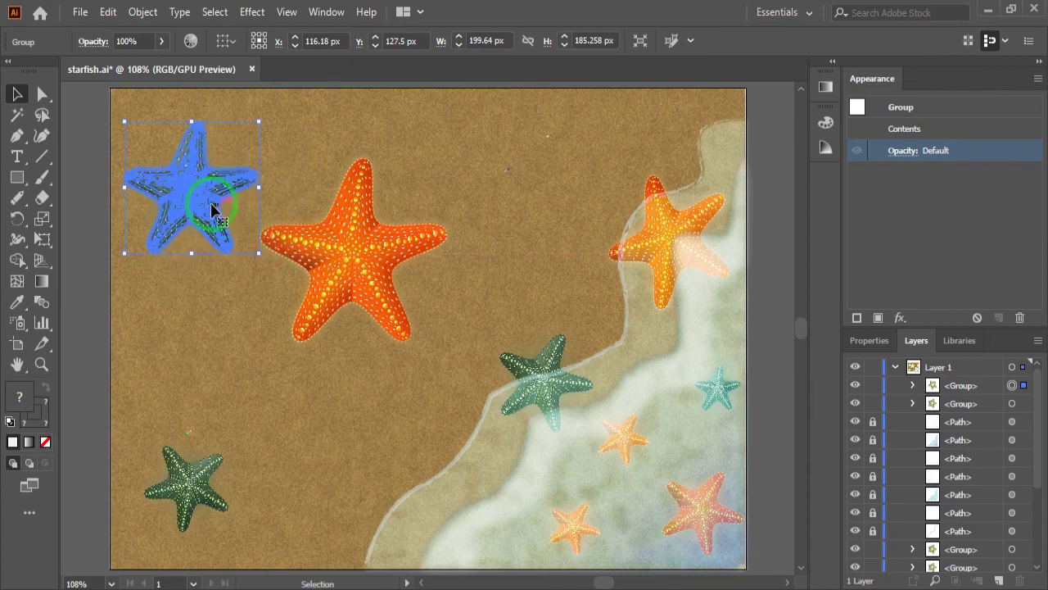
left_click_drag(212, 207, 230, 195)
left_click_drag(332, 284, 338, 322)
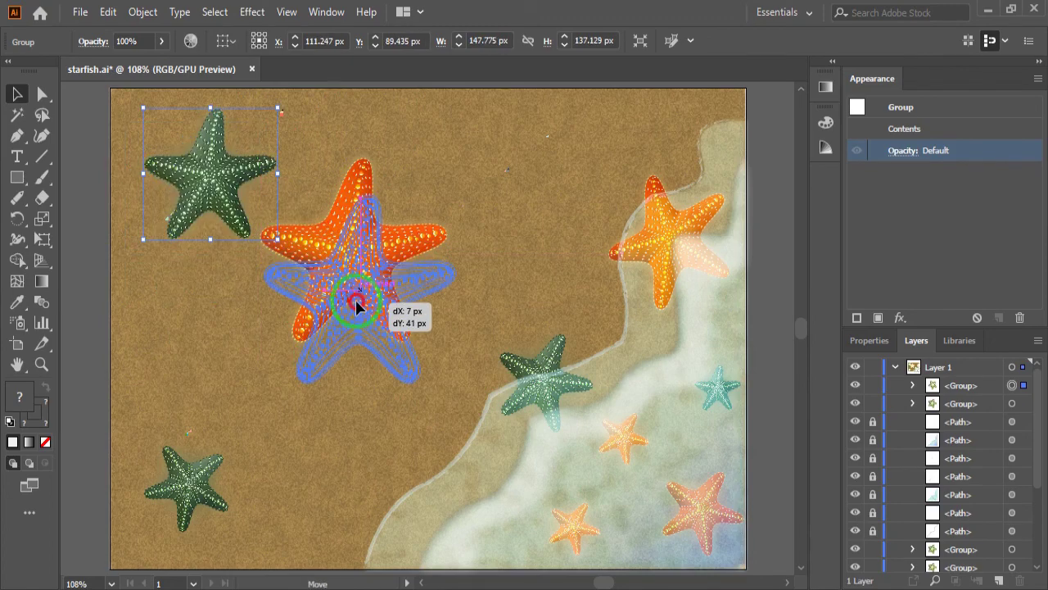
- Alt-drag an orange starfish copy to the upper-right sand, shrinking and rotating it
left_click(457, 299)
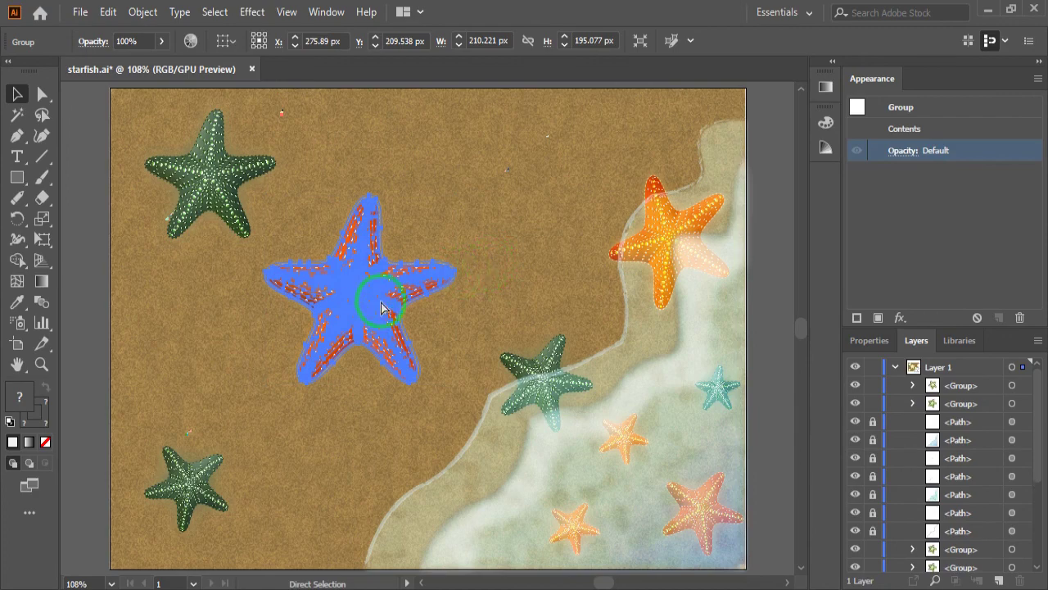
left_click_drag(382, 308, 521, 217)
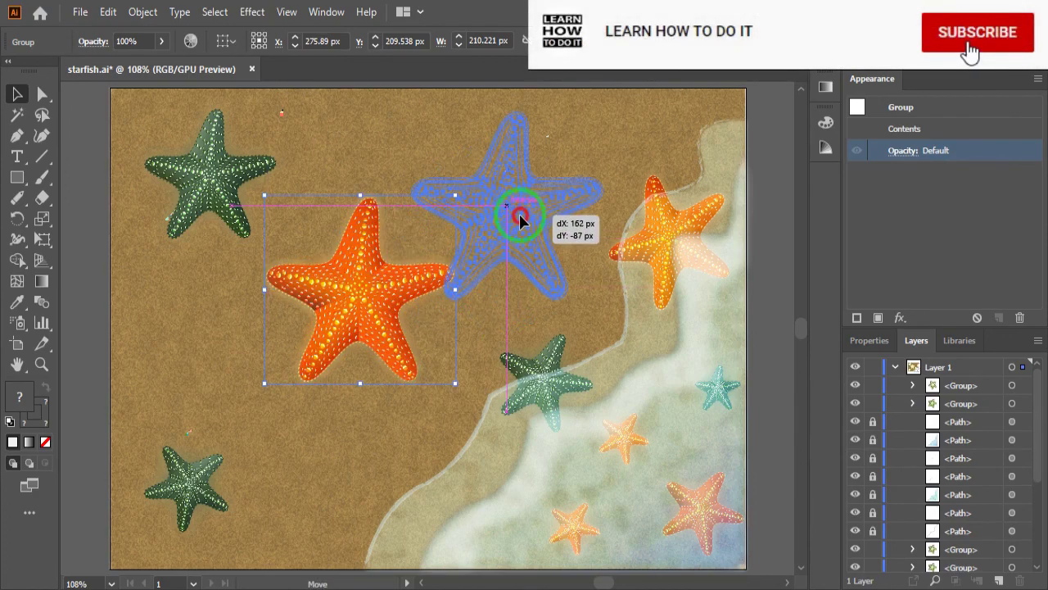
mouse_move(592, 298)
left_mouse_down()
mouse_move(558, 255)
mouse_move(533, 264)
left_mouse_up()
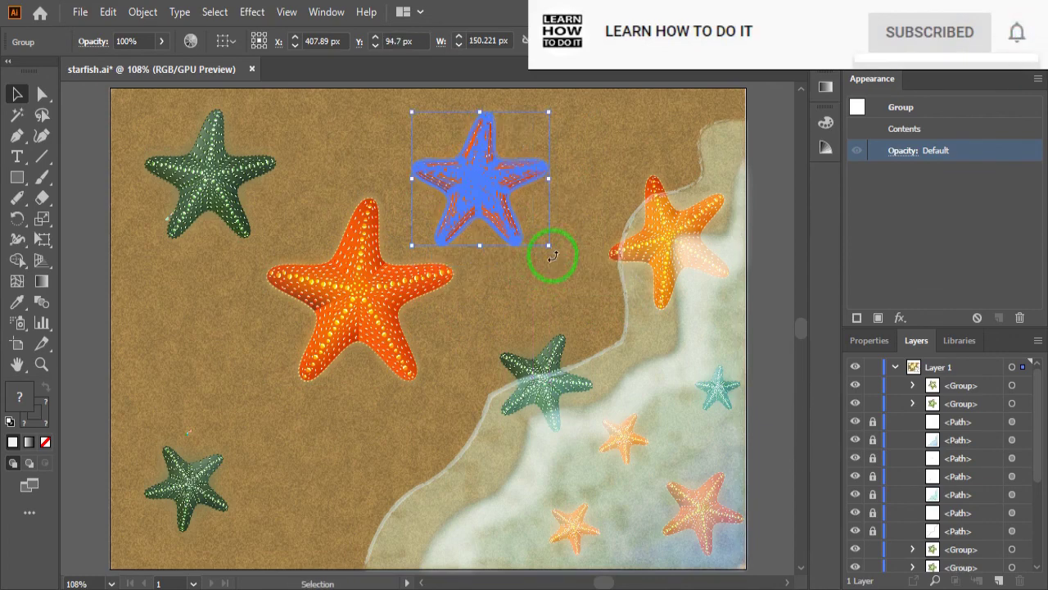
left_click_drag(547, 262, 514, 270)
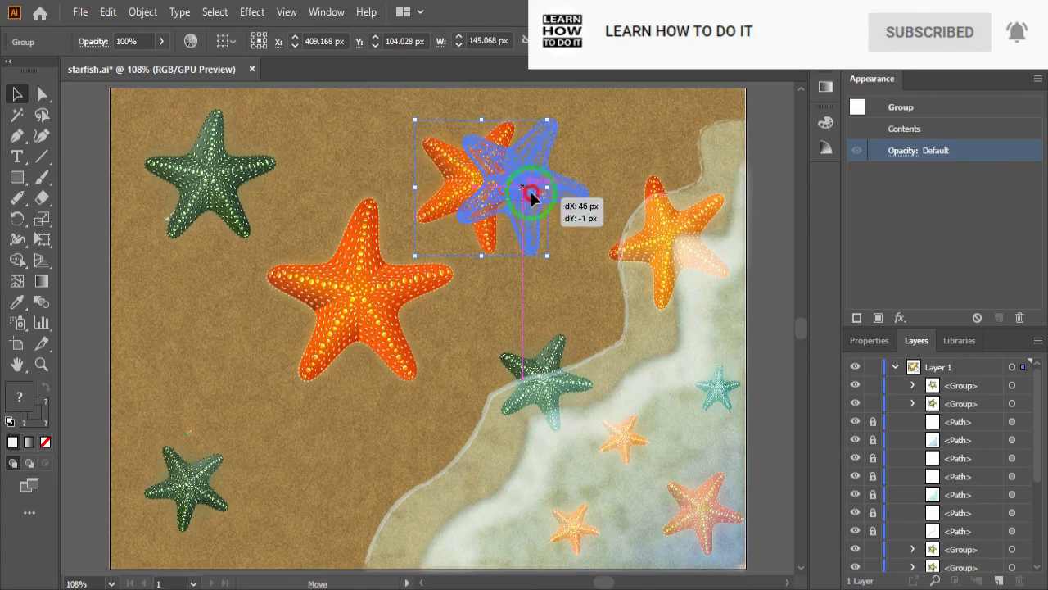
left_click_drag(487, 205, 533, 201)
left_click(530, 288)
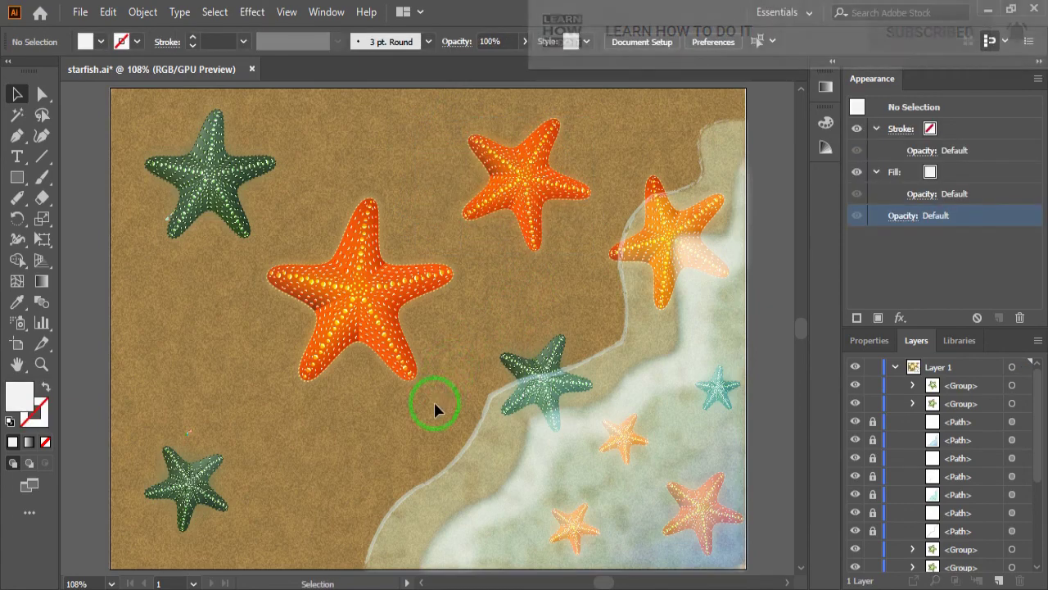
- Alt-drag another orange copy to the bottom shoreline, scaled to about 96×101 px and rotated
left_click(419, 372)
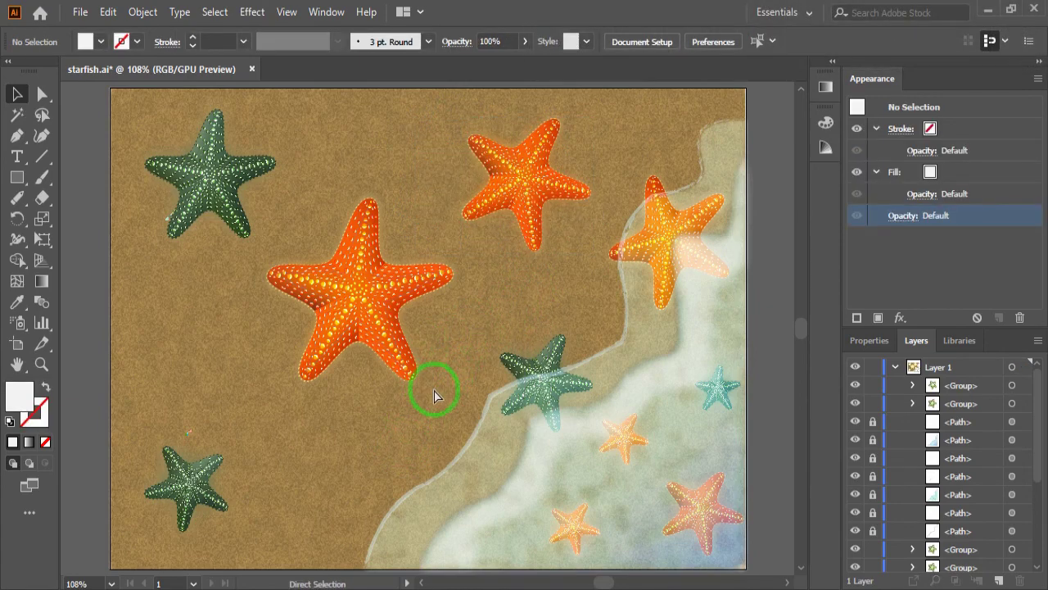
left_click(425, 374)
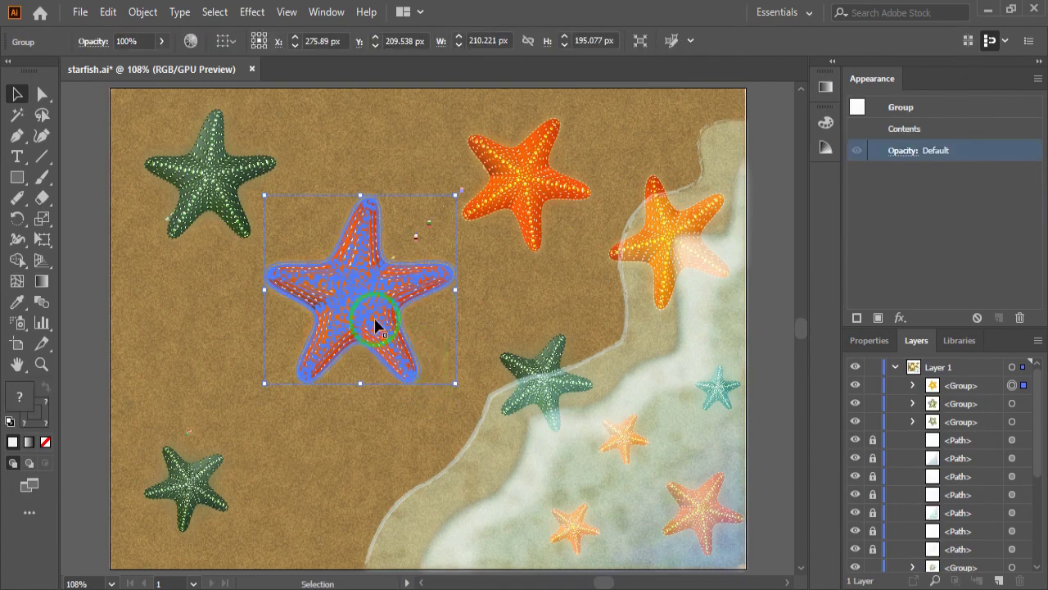
mouse_move(375, 326)
left_mouse_down()
mouse_move(413, 498)
mouse_move(296, 400)
left_mouse_up()
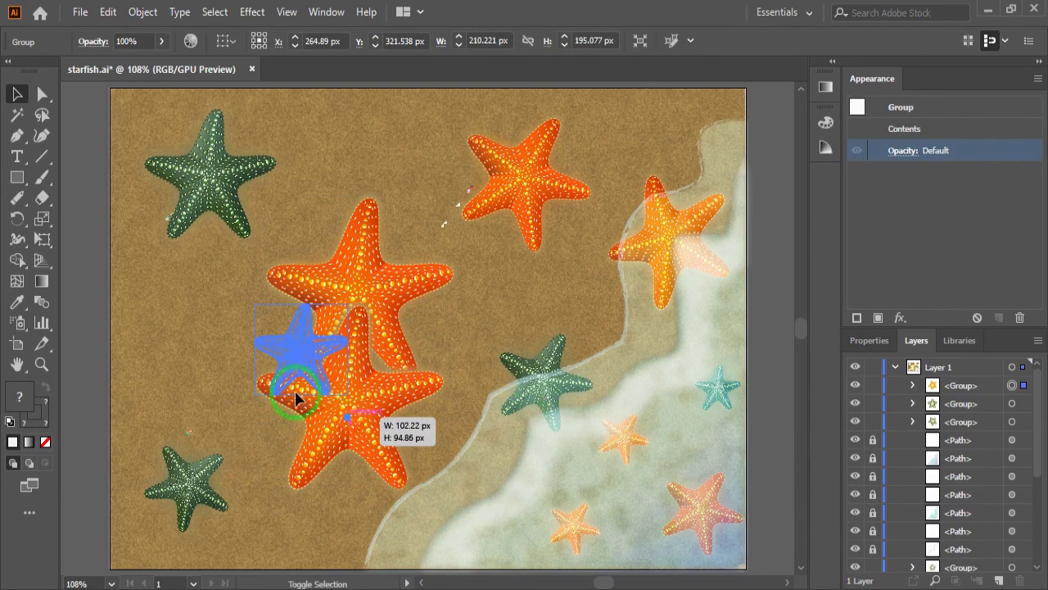
left_click_drag(301, 362, 353, 483)
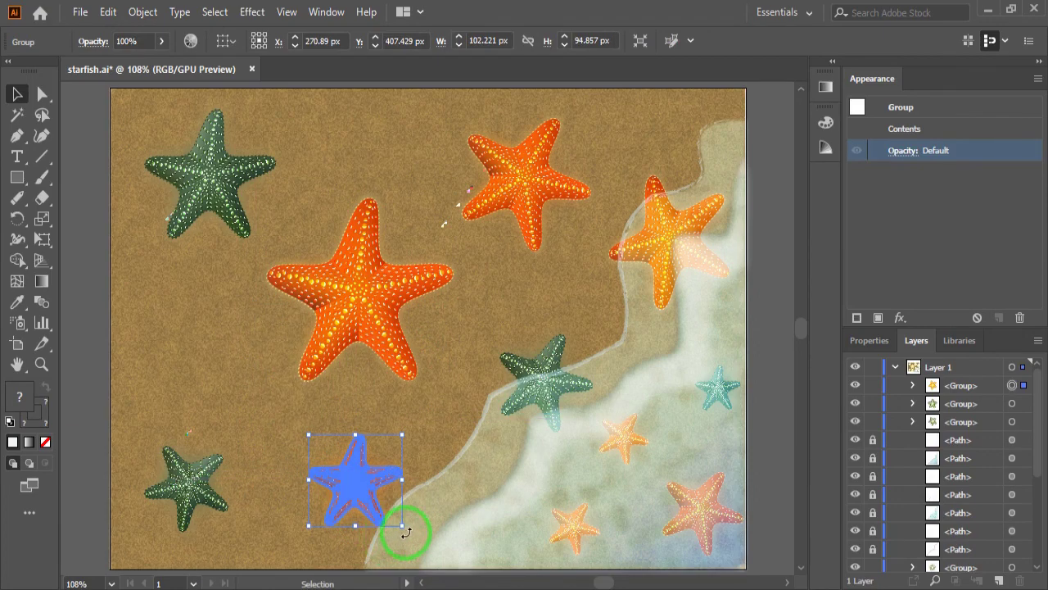
mouse_move(406, 533)
left_mouse_down()
mouse_move(416, 506)
mouse_move(375, 499)
mouse_move(387, 517)
left_mouse_up()
left_click(440, 399)
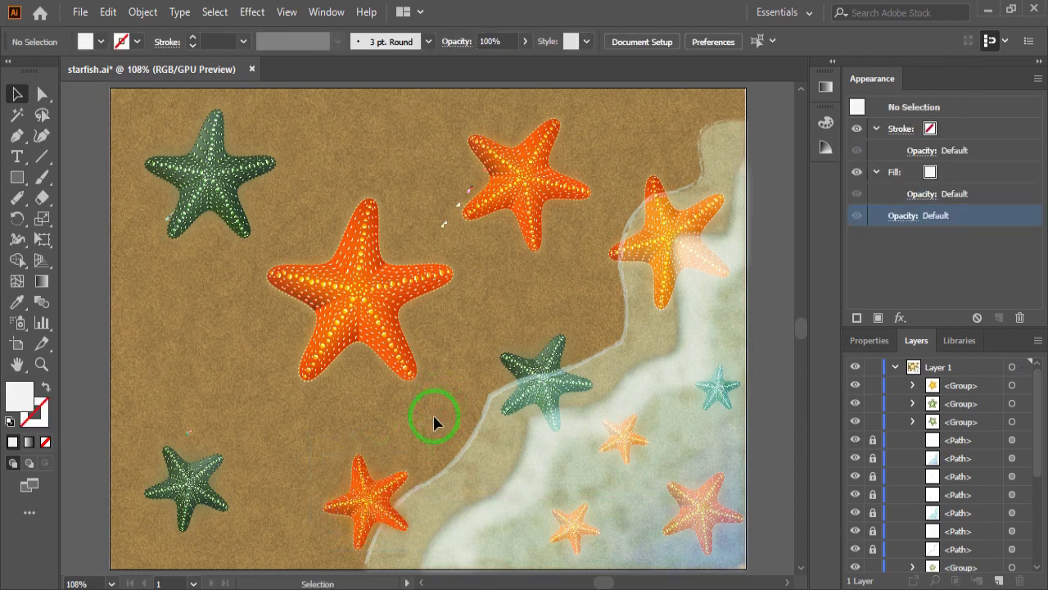
- Move the shoreline orange starfish's group beneath the surf paths in Layers
left_click(373, 493)
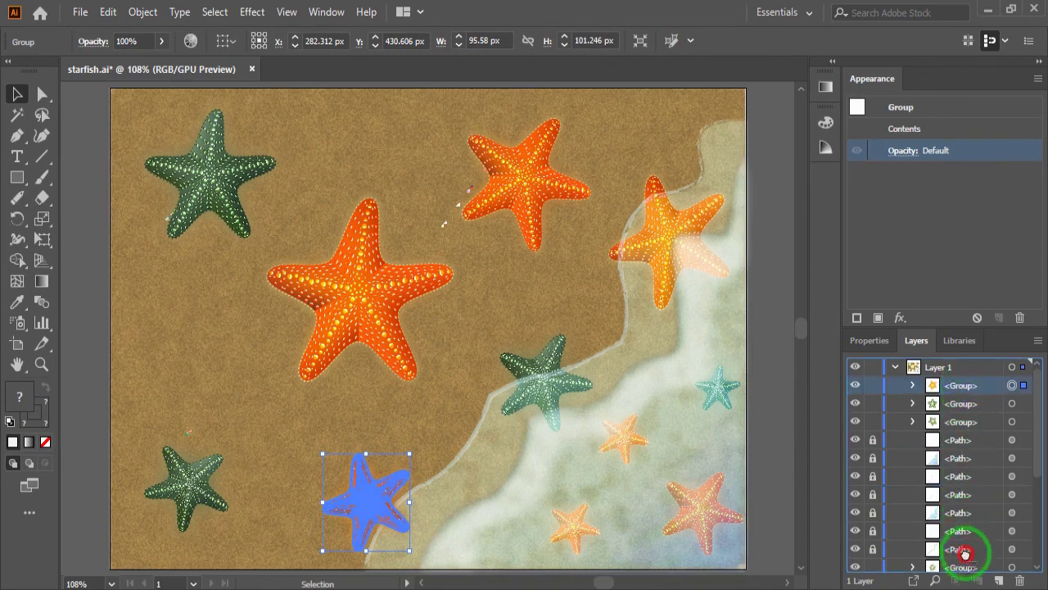
left_click_drag(965, 459, 964, 564)
left_click(464, 337)
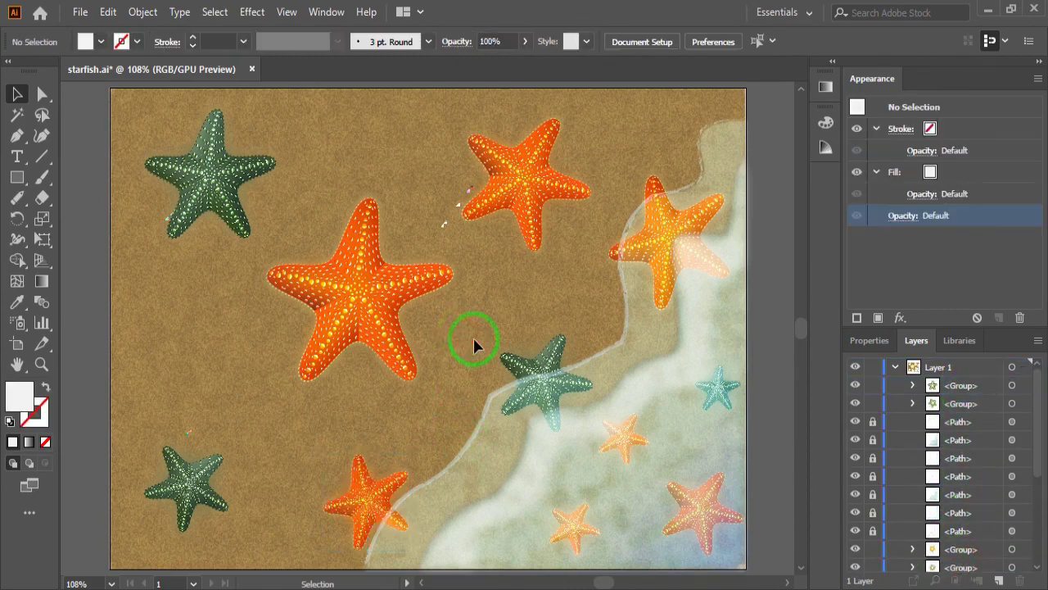
- Nudge the large orange starfish slightly down and the upper orange copy slightly left
left_click(366, 301)
left_click_drag(366, 301, 359, 332)
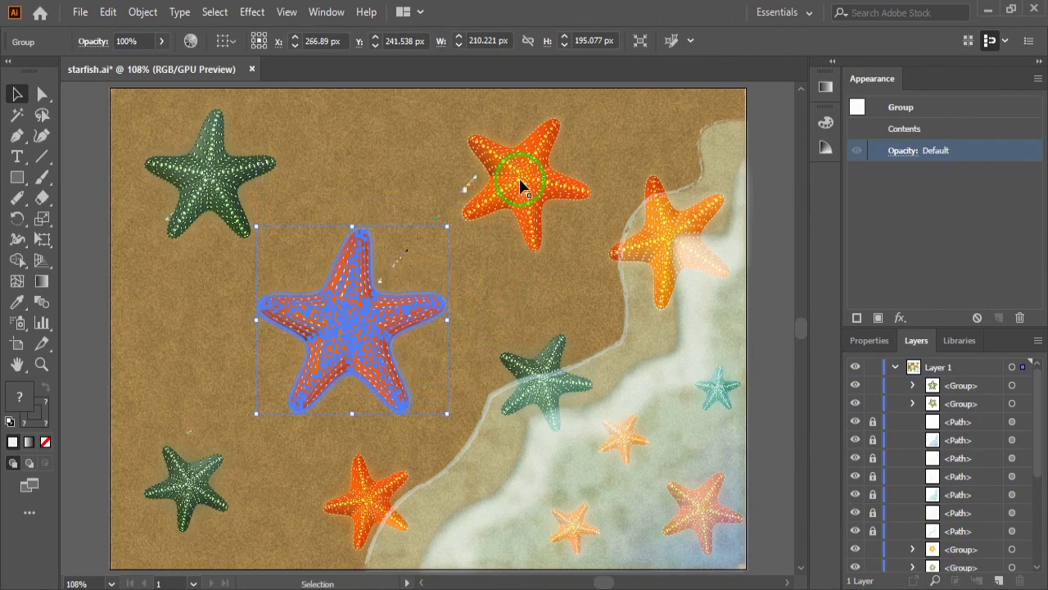
left_click_drag(524, 177, 511, 180)
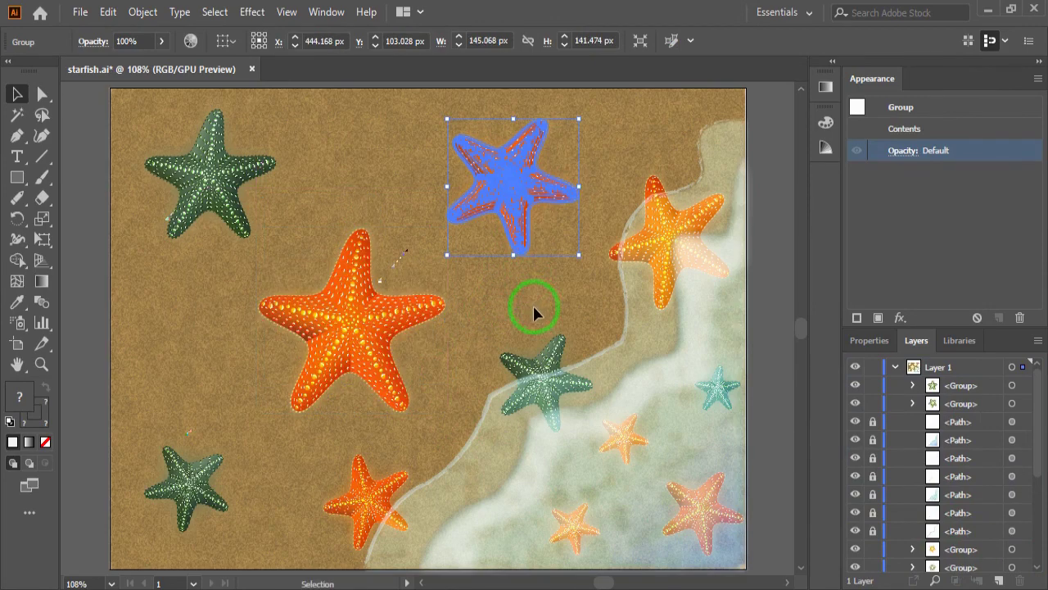
left_click(112, 277)
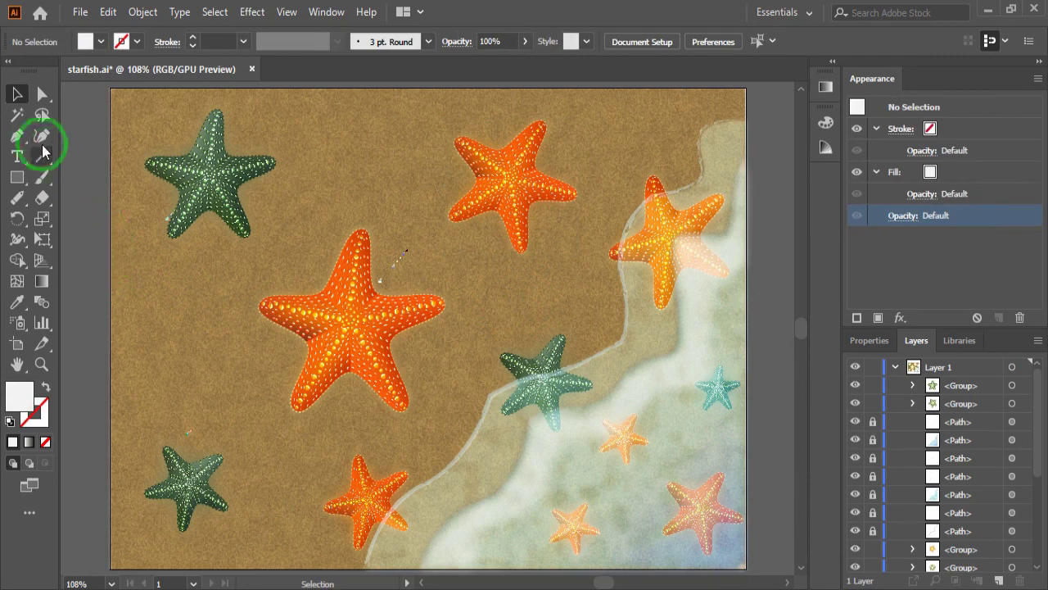